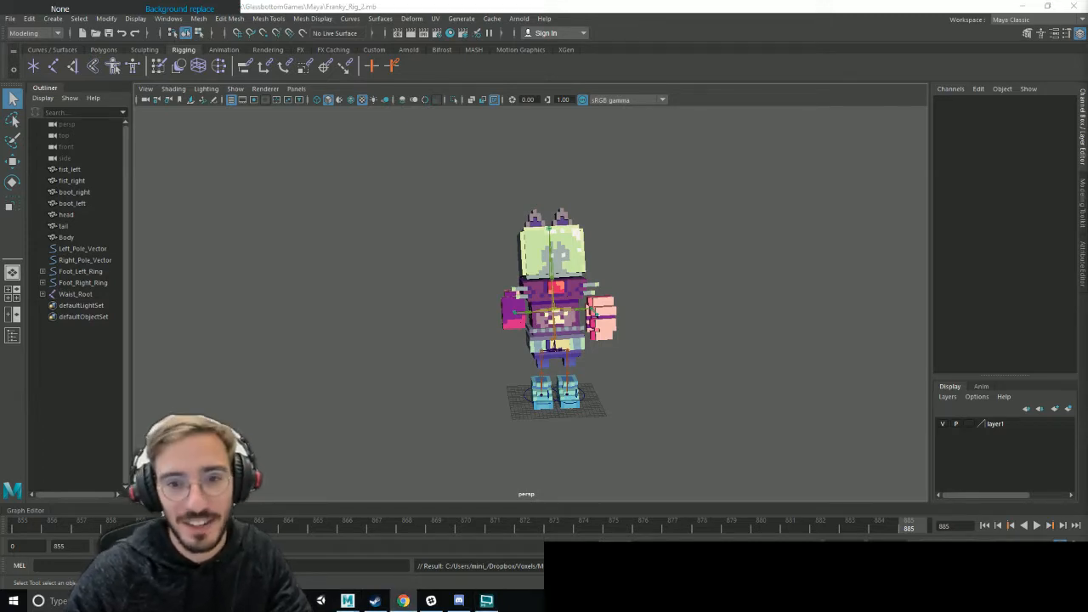
# - Save the current scene, Franky_Rig_2.mb
pyautogui.click(666, 414)
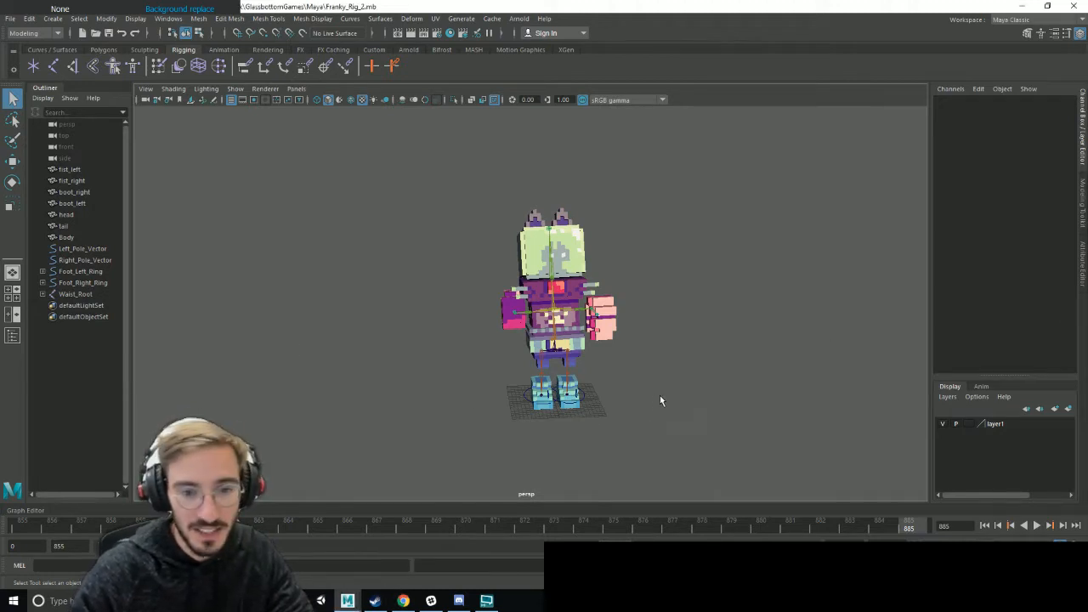
pyautogui.keyDown('alt'); pyautogui.moveTo(710, 418); pyautogui.dragTo(665, 423, button='middle'); pyautogui.keyUp('alt')
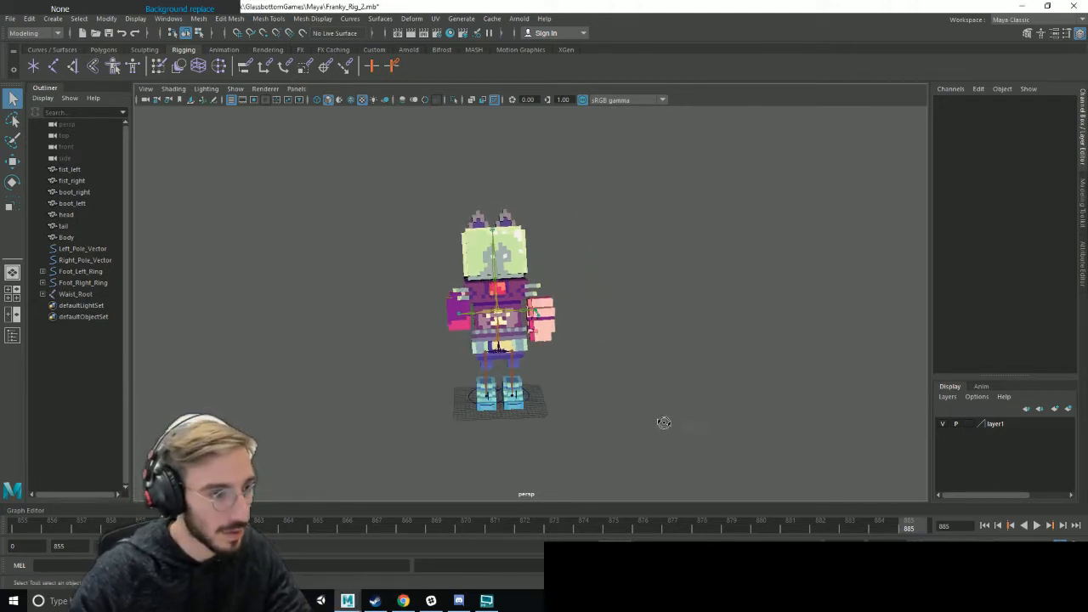
pyautogui.keyDown('alt'); pyautogui.moveTo(664, 422); pyautogui.dragTo(685, 420); pyautogui.keyUp('alt')
pyautogui.hotkey('ctrl', 's')
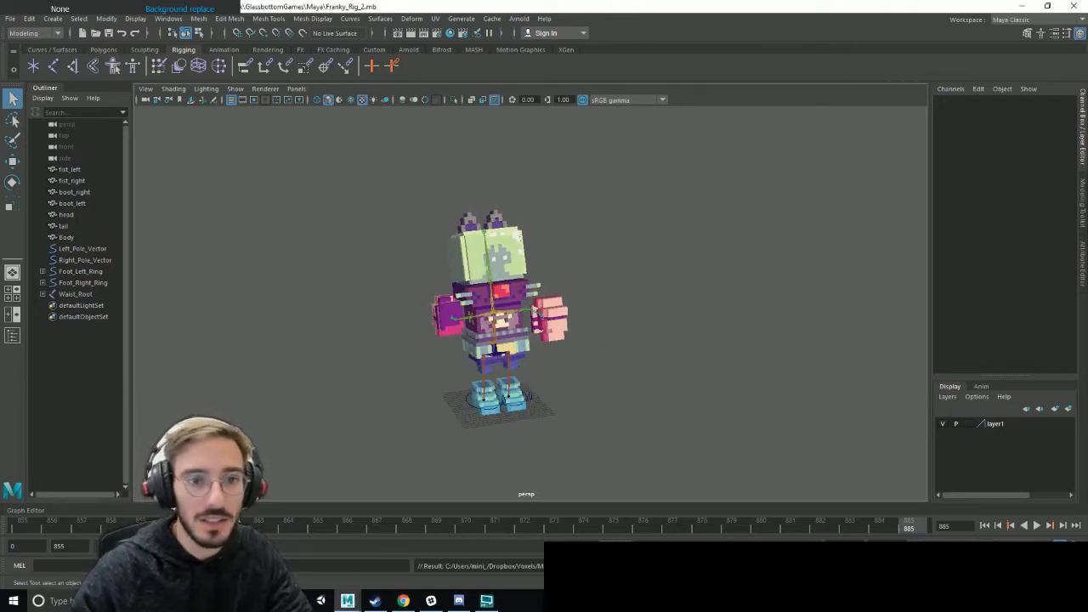
# - Play back the character's animation, return to frame 855 and save the scene
pyautogui.click(1037, 526)
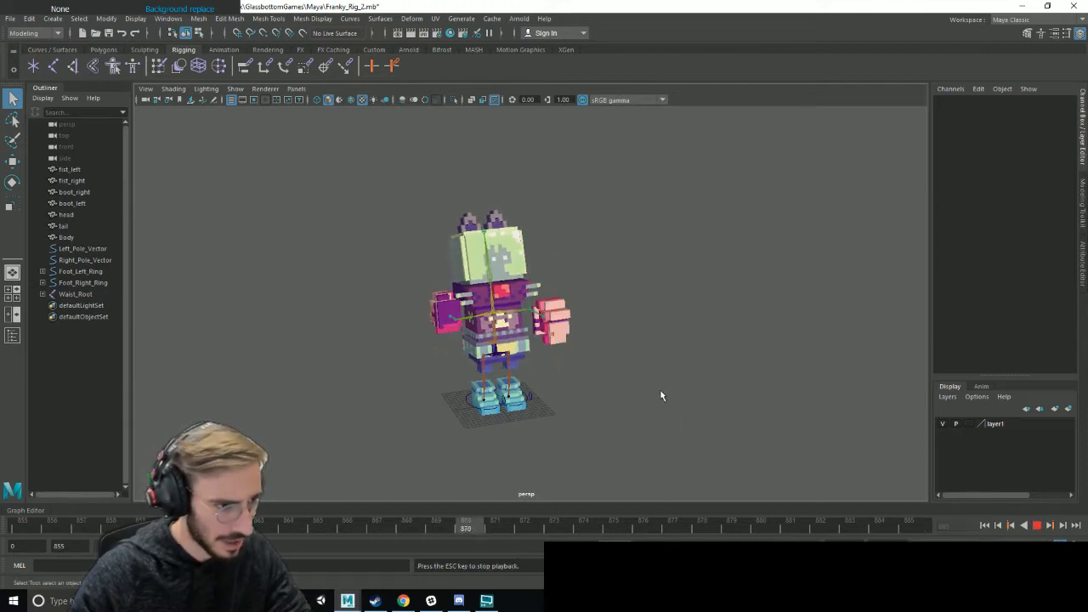
pyautogui.keyDown('alt'); pyautogui.moveTo(698, 410); pyautogui.dragTo(564, 397); pyautogui.keyUp('alt')
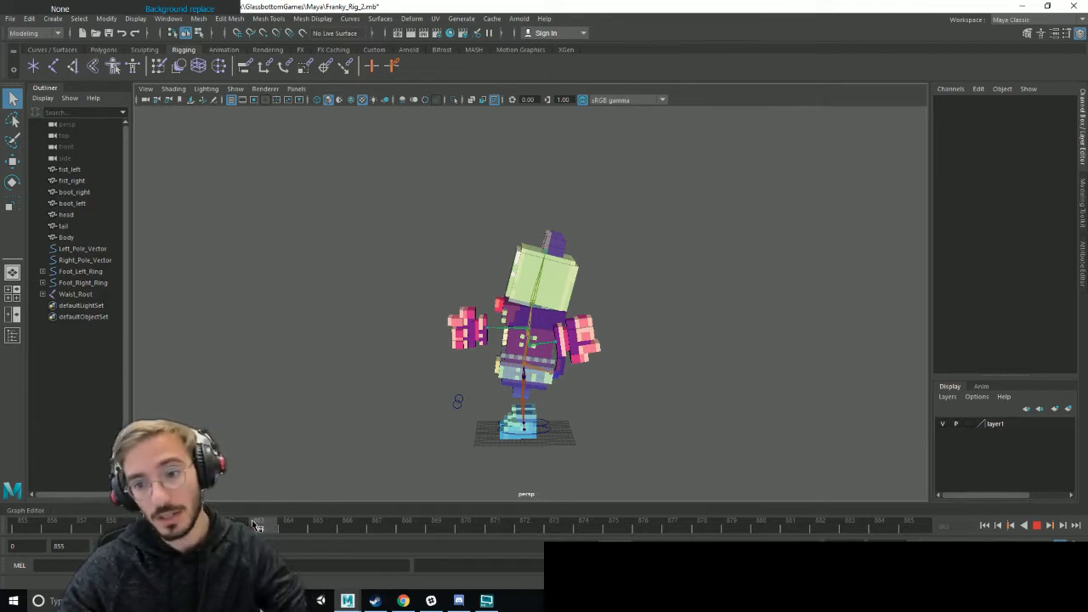
pyautogui.moveTo(255, 525)
pyautogui.mouseDown()
pyautogui.moveTo(465, 534)
pyautogui.moveTo(644, 527)
pyautogui.moveTo(380, 517)
pyautogui.moveTo(716, 510)
pyautogui.moveTo(204, 503)
pyautogui.moveTo(274, 492)
pyautogui.moveTo(522, 493)
pyautogui.moveTo(5, 483)
pyautogui.moveTo(447, 484)
pyautogui.moveTo(3, 502)
pyautogui.moveTo(6, 487)
pyautogui.mouseUp()
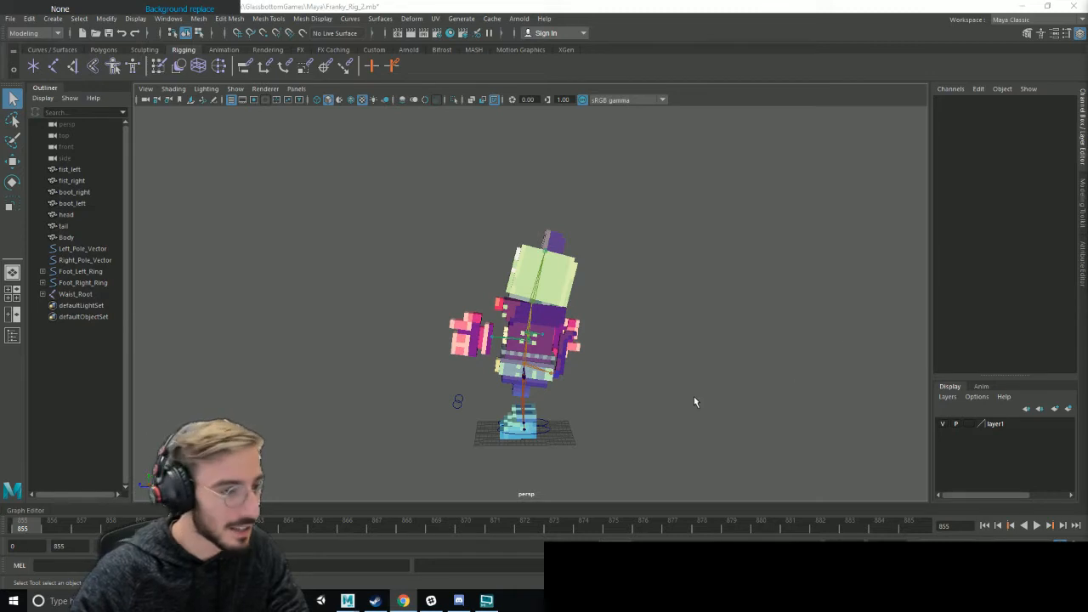
pyautogui.scroll(3, 663, 414)
pyautogui.keyDown('alt'); pyautogui.moveTo(662, 414); pyautogui.dragTo(698, 407); pyautogui.keyUp('alt')
pyautogui.hotkey('ctrl', 's')
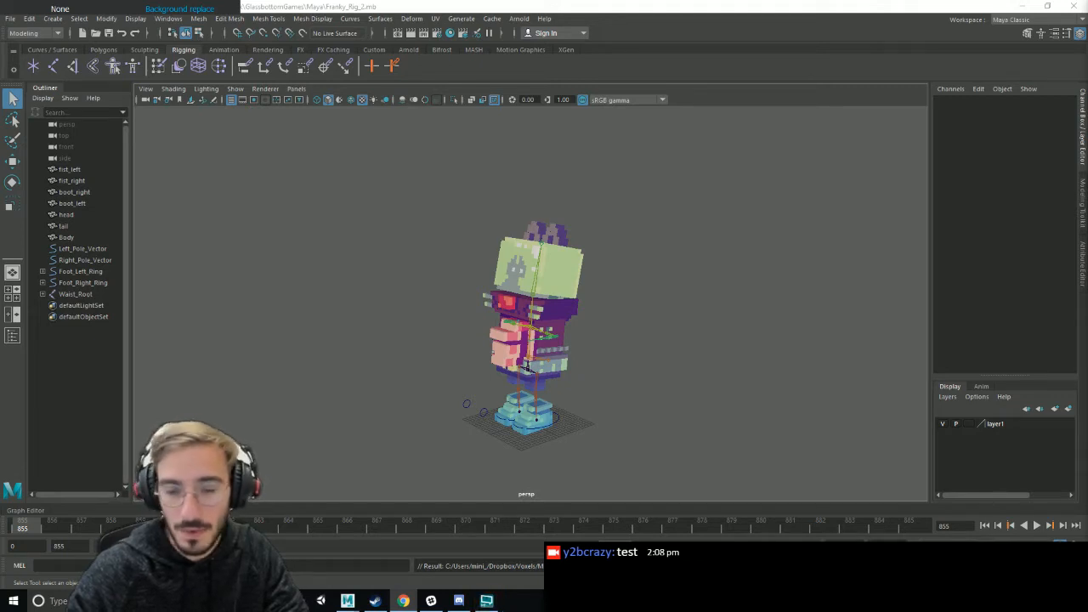
# - Save the scene with the left boot deselected and review the animation up to frame 885
pyautogui.keyDown('alt'); pyautogui.moveTo(705, 374); pyautogui.dragTo(716, 363, button='middle'); pyautogui.keyUp('alt')
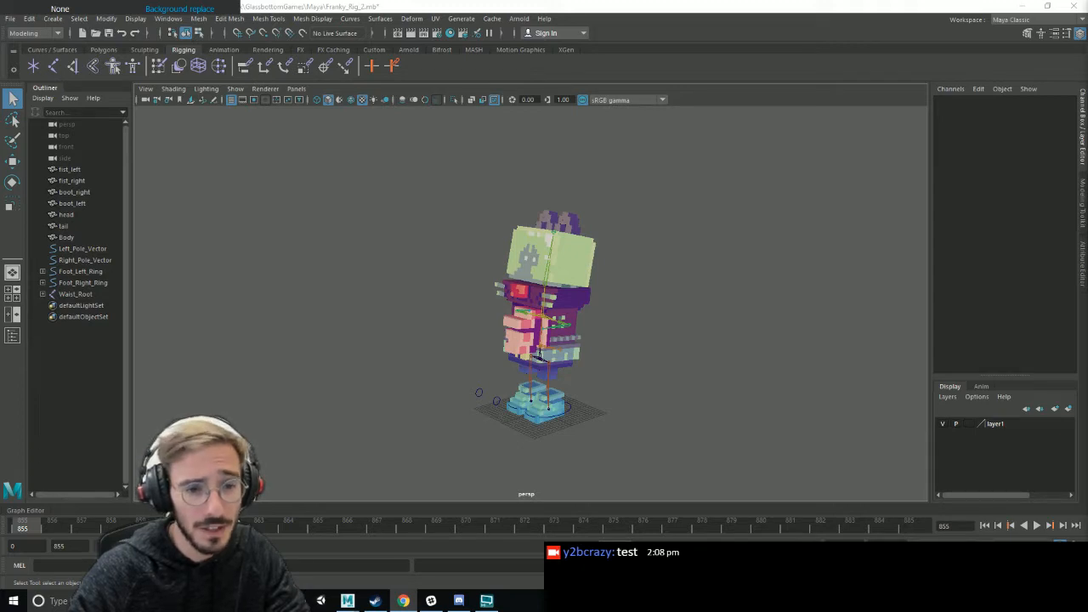
pyautogui.click(557, 415)
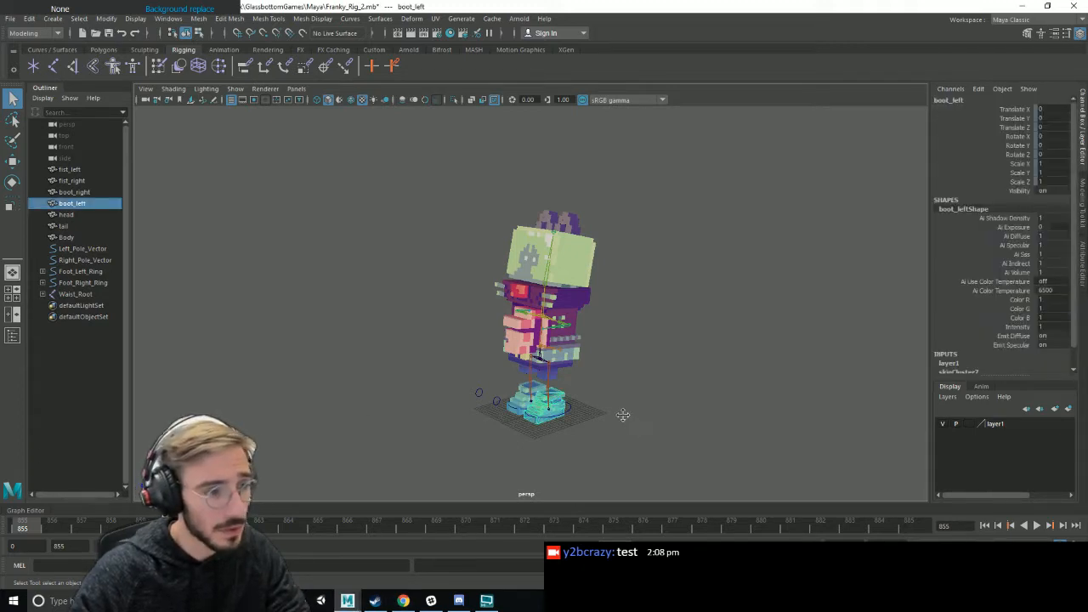
pyautogui.keyDown('alt'); pyautogui.moveTo(620, 411); pyautogui.dragTo(681, 423); pyautogui.keyUp('alt')
pyautogui.click(681, 422)
pyautogui.hotkey('ctrl', 's')
pyautogui.moveTo(638, 529); pyautogui.dragTo(926, 531)
pyautogui.click(1037, 525)
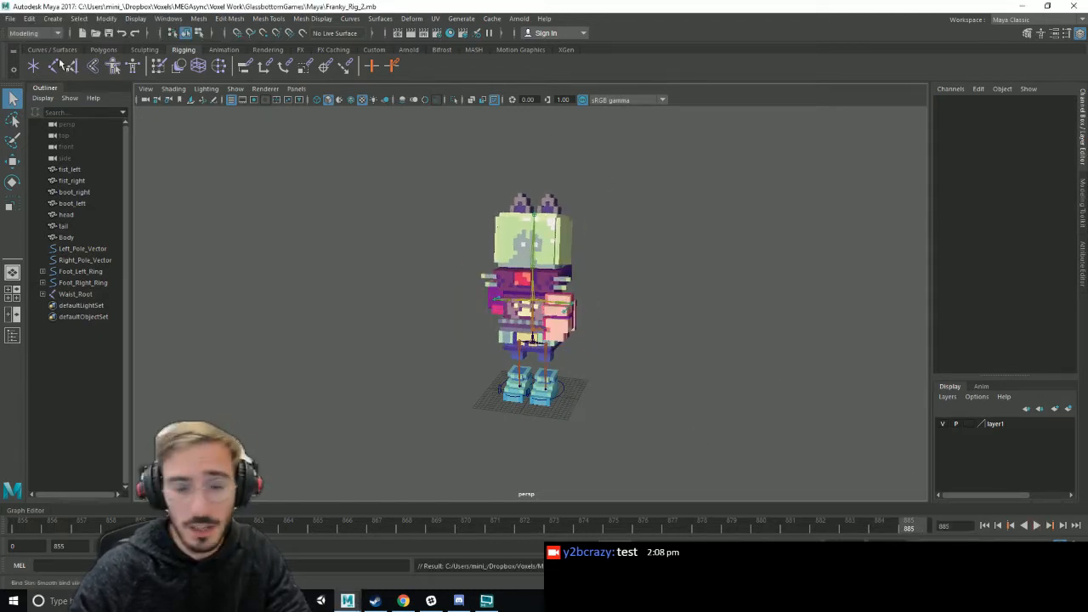
# - Start an FBX export of the whole scene and browse to the Dropbox\Assets\Animations folder
pyautogui.click(9, 19)
pyautogui.click(65, 157)
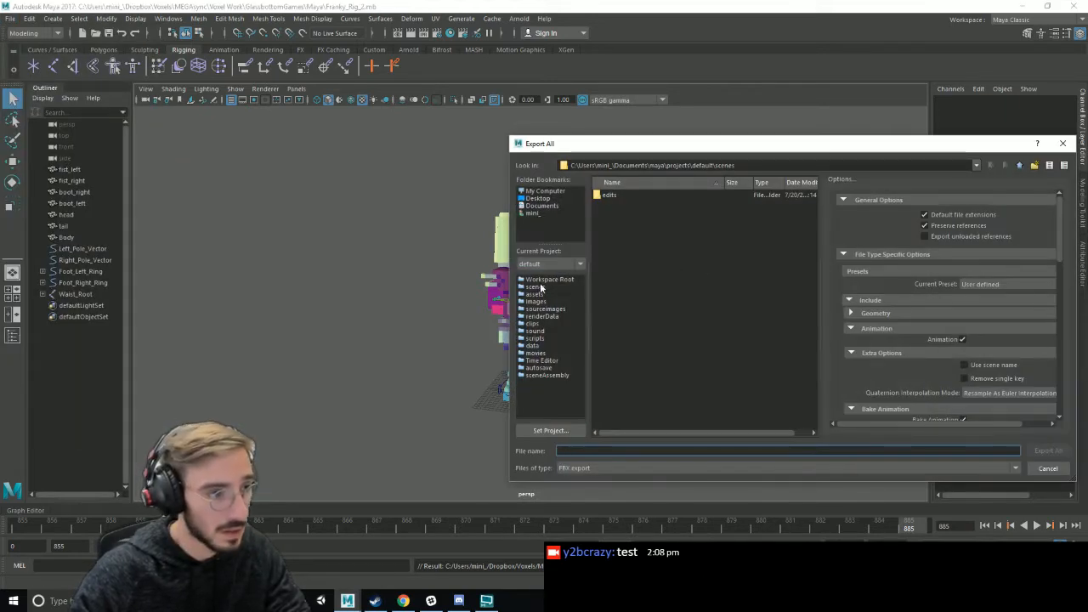
pyautogui.click(533, 214)
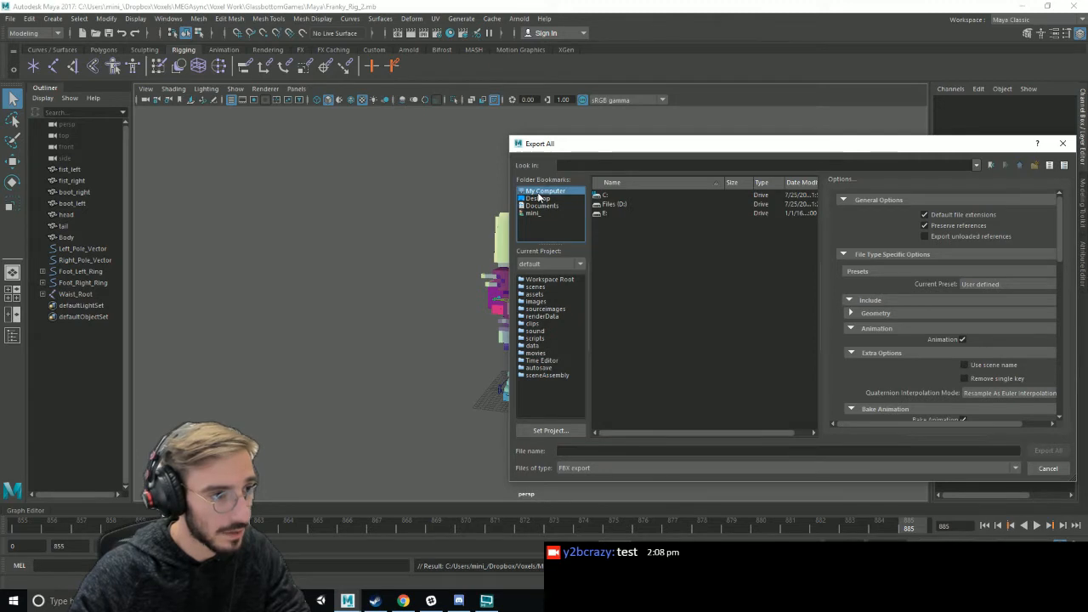
pyautogui.doubleClick(623, 232)
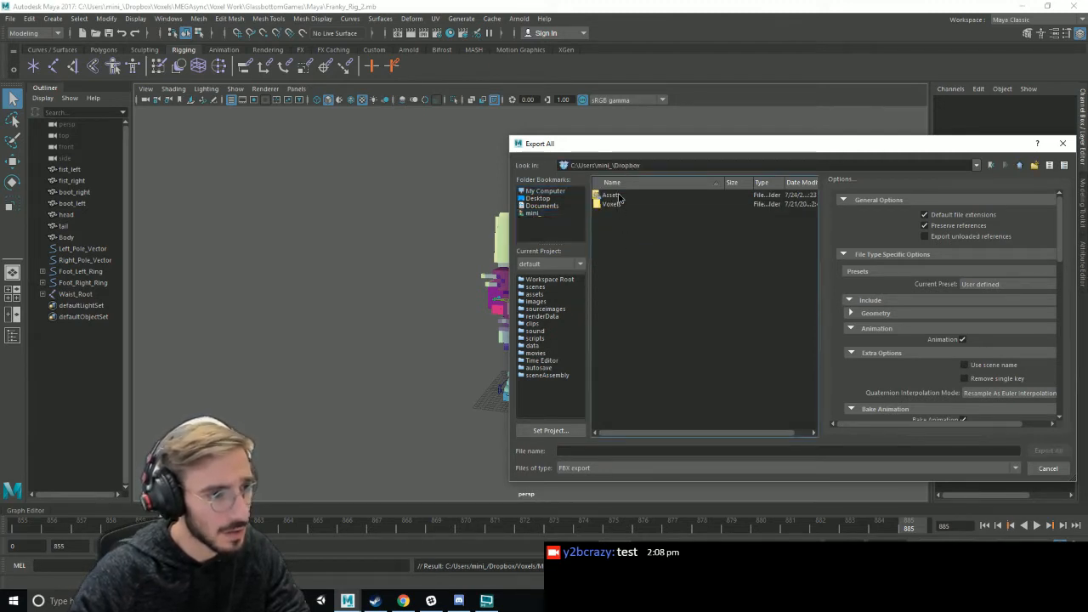
pyautogui.doubleClick(619, 196)
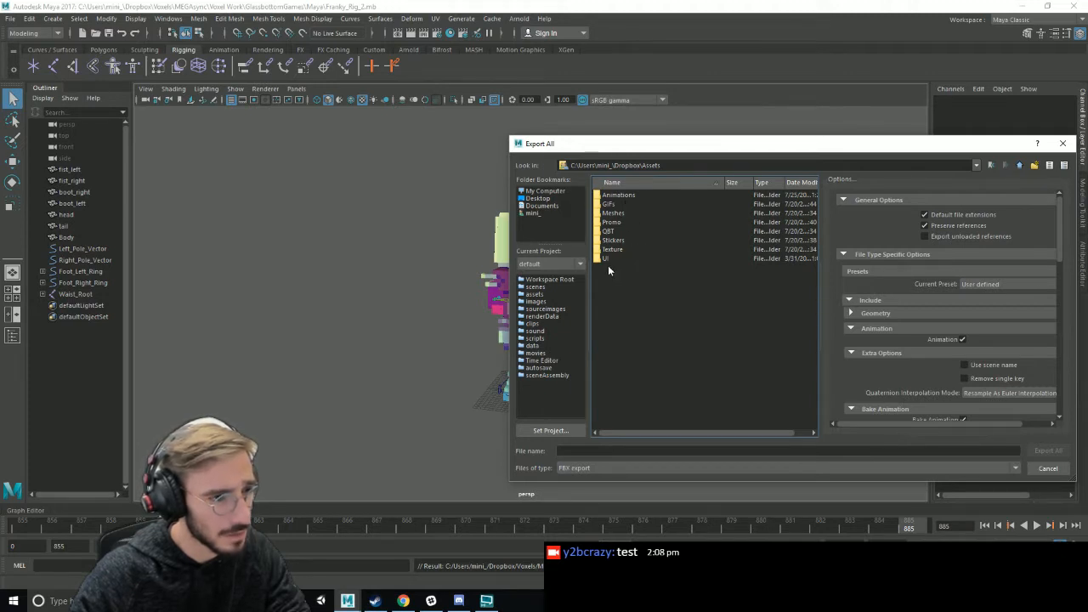
pyautogui.doubleClick(619, 196)
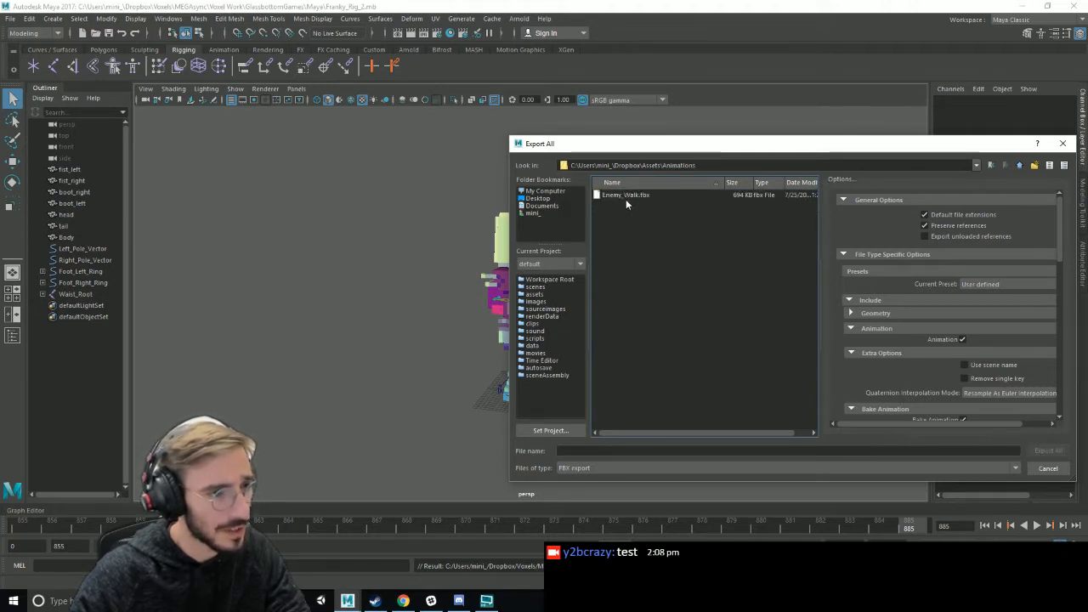
# - Export everything as Enemy_Walk.fbx, overwriting the existing file in the Animations folder
pyautogui.click(626, 196)
pyautogui.scroll(-4, 1038, 425)
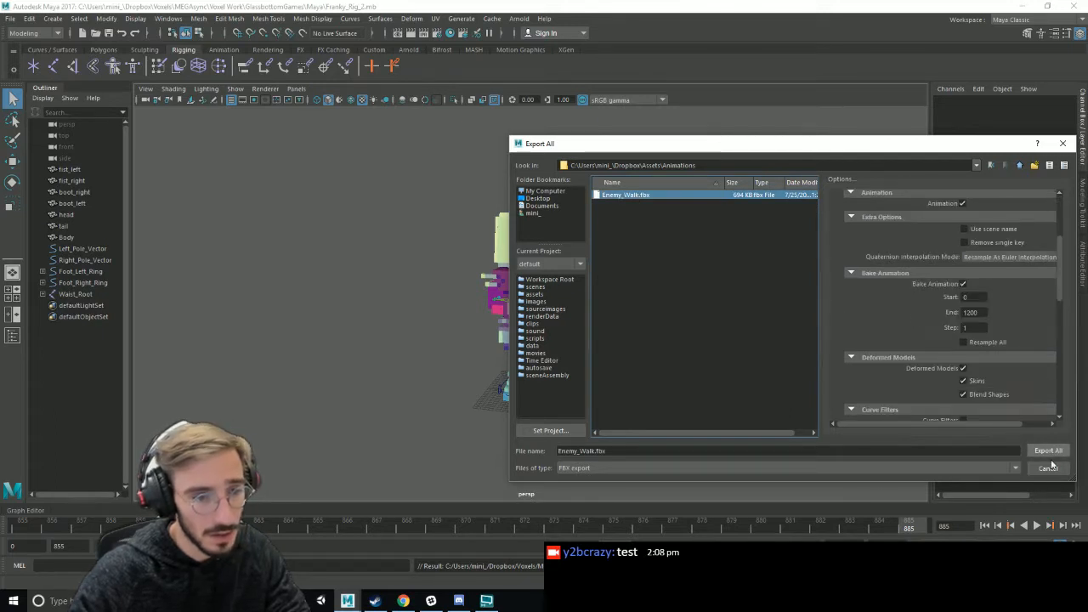
pyautogui.click(1048, 451)
pyautogui.click(768, 329)
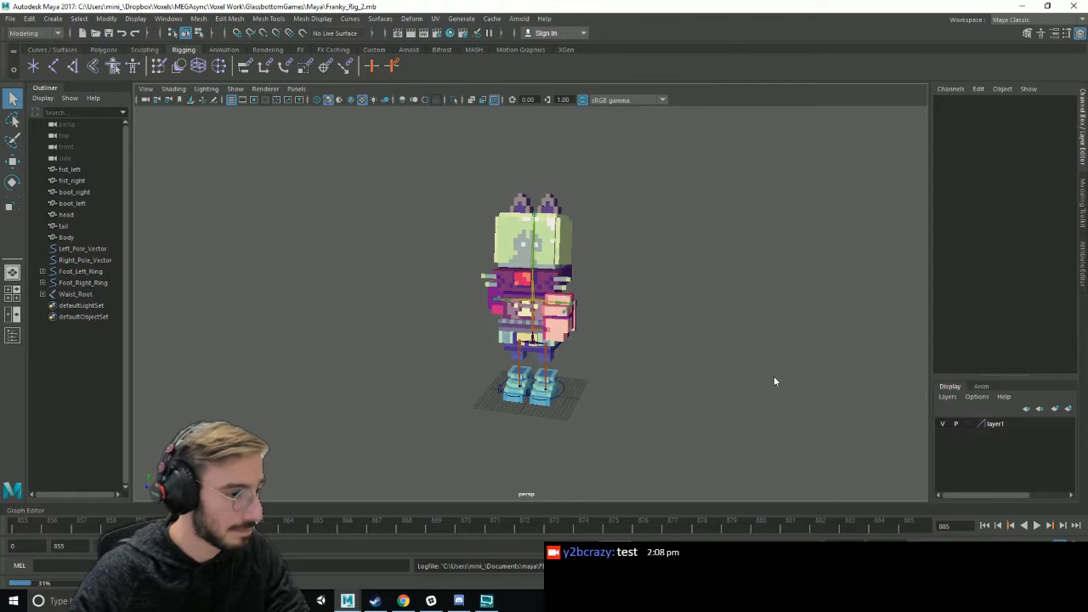
pyautogui.click(644, 490)
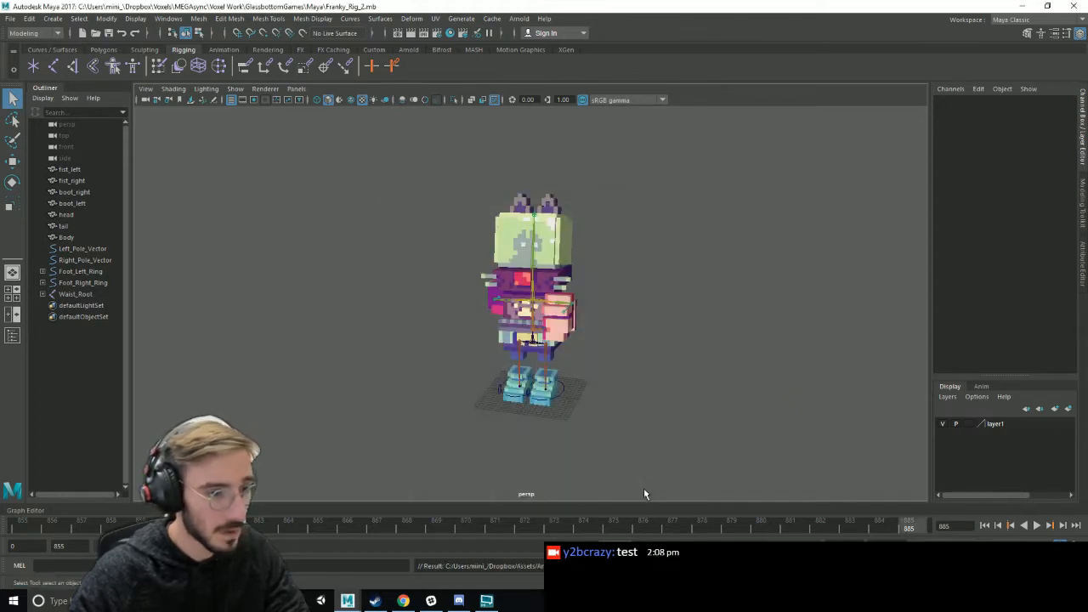
pyautogui.click(679, 409)
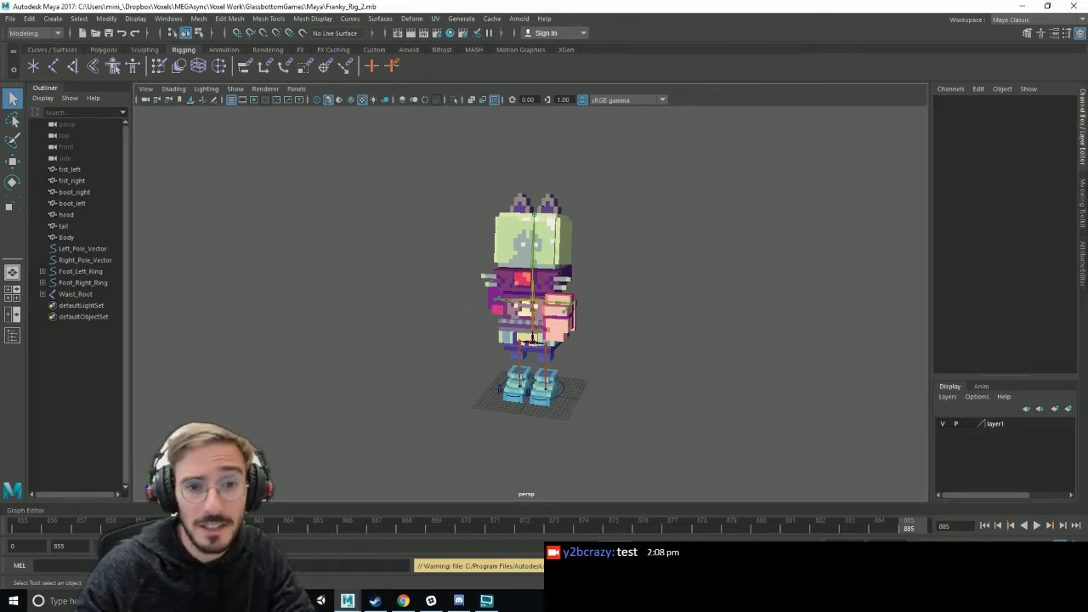
pyautogui.hotkey('alt', 'Tab')
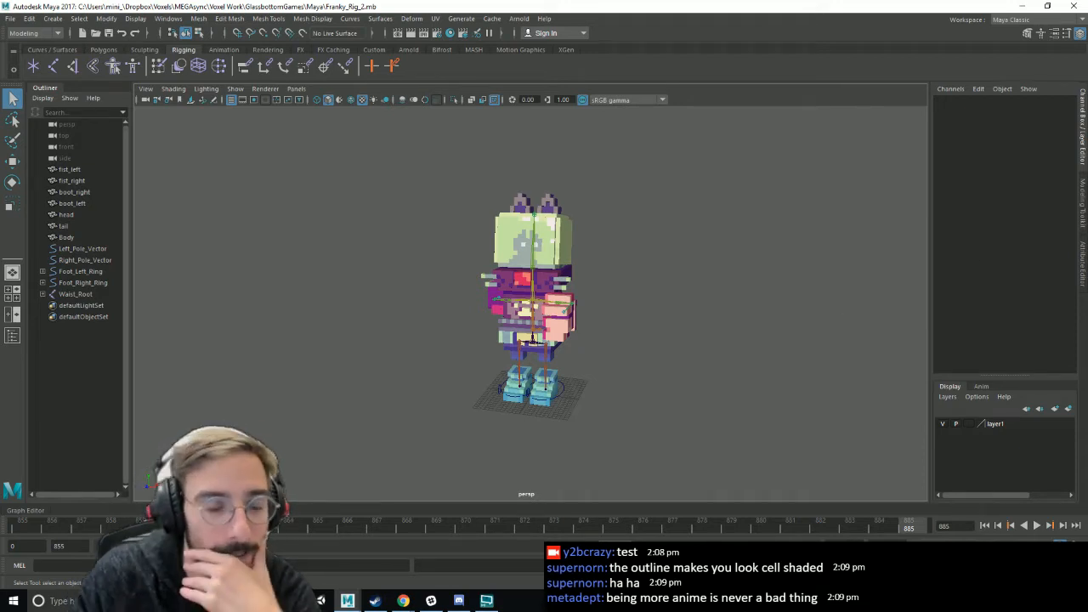
# - Shift the playback range so that it starts at frame 830, and move to frame 866
pyautogui.moveTo(529, 525); pyautogui.dragTo(23, 524)
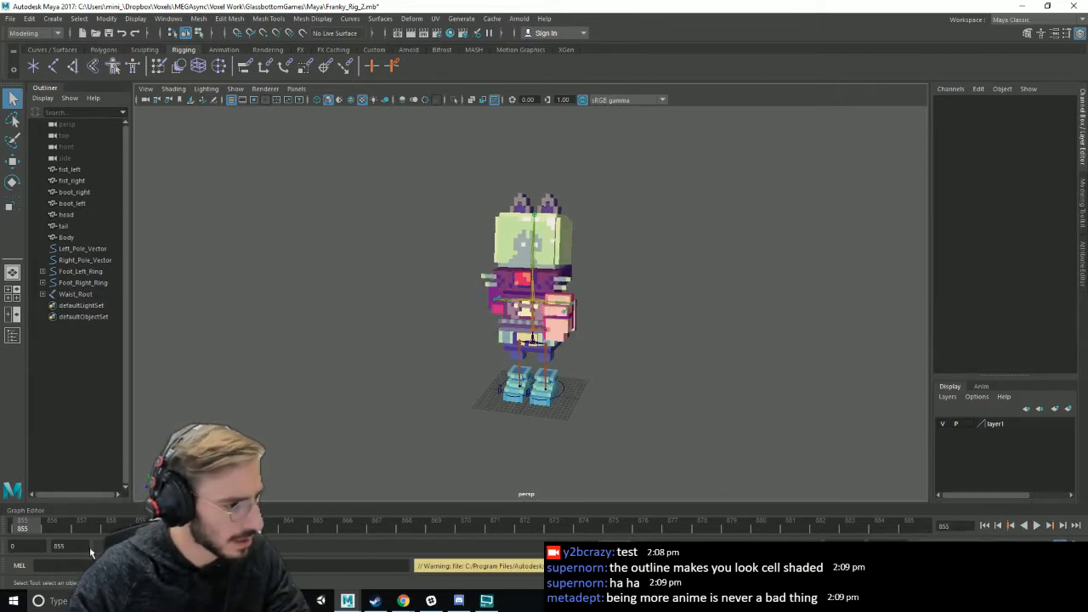
pyautogui.hotkey('alt', 'v')
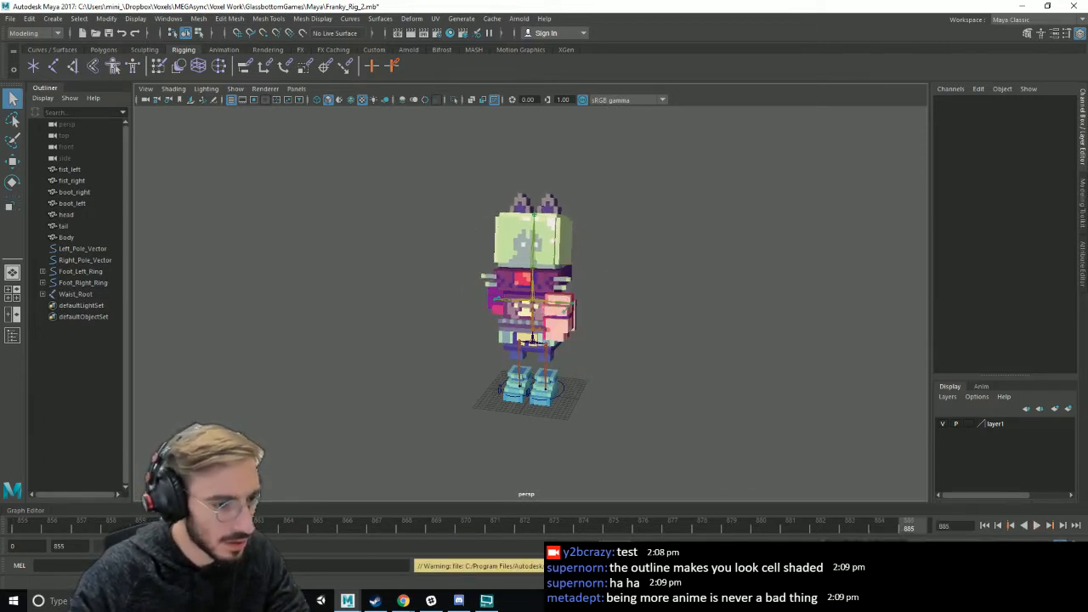
pyautogui.moveTo(568, 547); pyautogui.dragTo(568, 547)
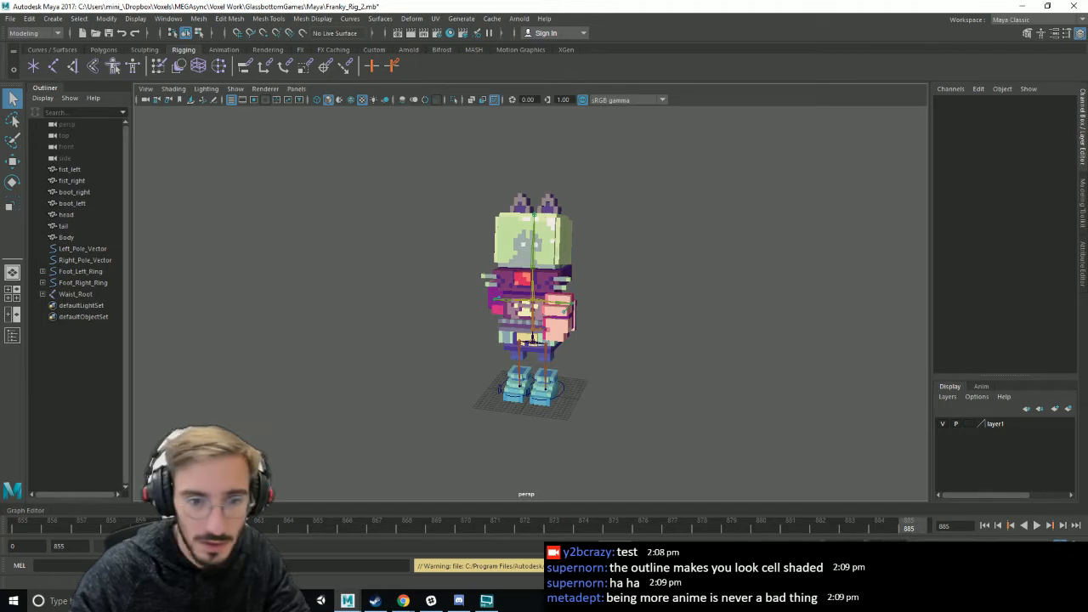
pyautogui.moveTo(428, 532); pyautogui.dragTo(908, 544)
pyautogui.moveTo(892, 546); pyautogui.dragTo(858, 546)
pyautogui.moveTo(522, 526); pyautogui.dragTo(412, 527)
# - Select all rig controls and joints from Left_Pole_Vector through effector2, including the expanded Waist_Root hierarchy
pyautogui.click(61, 250)
pyautogui.keyDown('shift'); pyautogui.click(75, 295); pyautogui.keyUp('shift')
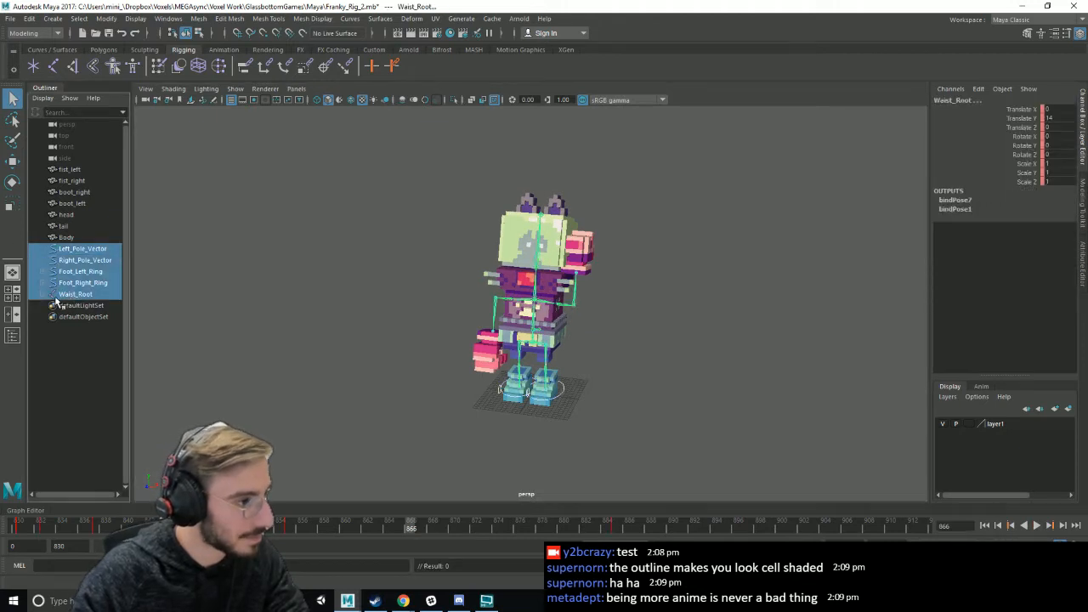
pyautogui.keyDown('shift'); pyautogui.click(43, 295); pyautogui.keyUp('shift')
pyautogui.click(72, 251)
pyautogui.scroll(-2, 86, 394)
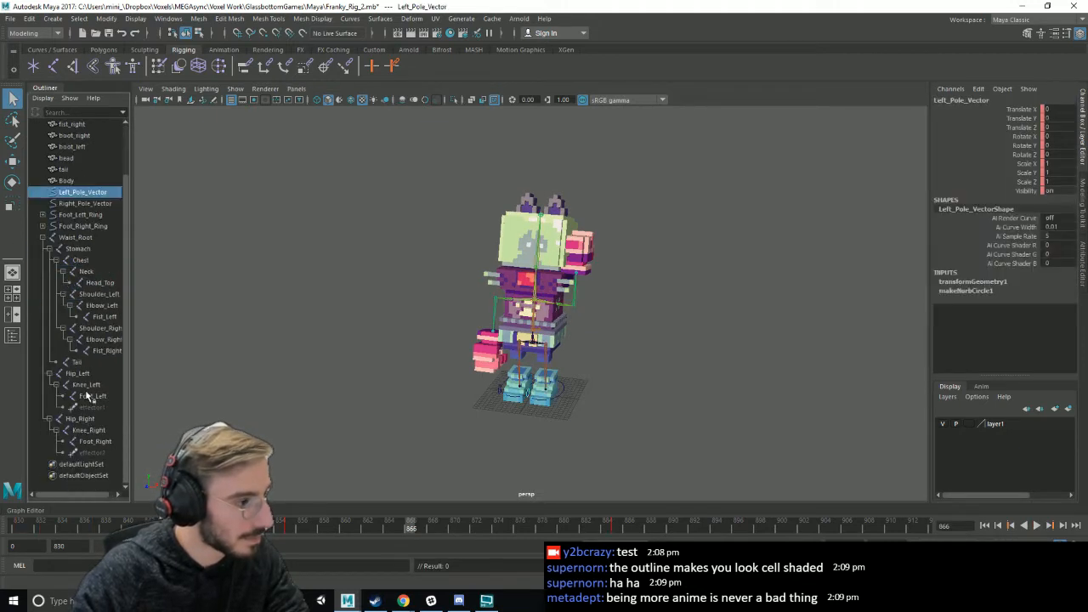
pyautogui.keyDown('shift'); pyautogui.click(88, 453); pyautogui.keyUp('shift')
# - Copy the selected rig's keys at frame 850
pyautogui.hotkey('alt', 'v')
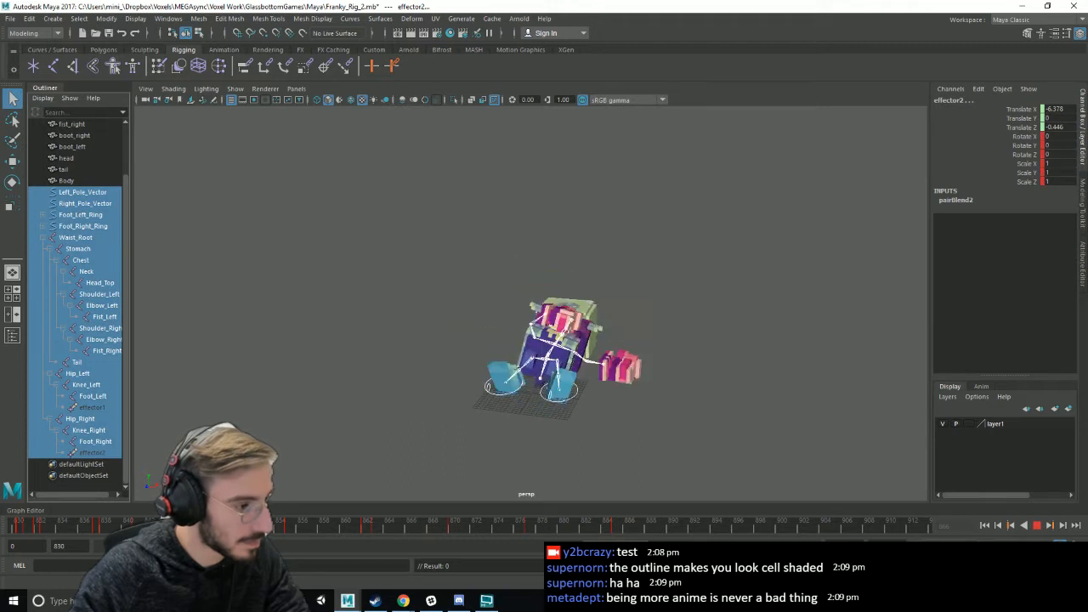
pyautogui.hotkey('alt', 'v')
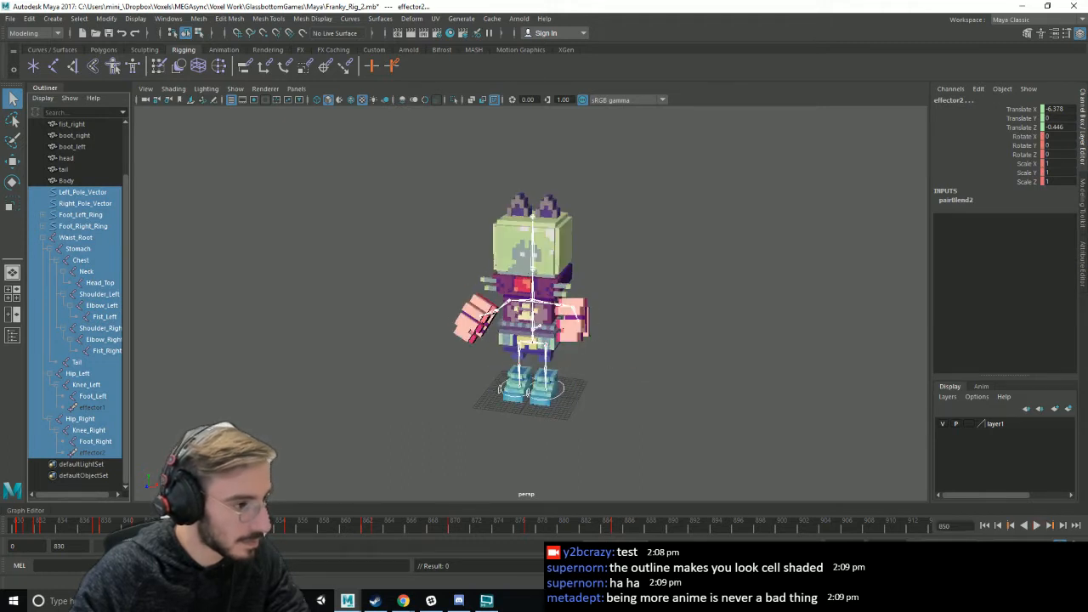
pyautogui.rightClick(238, 522)
pyautogui.click(281, 373)
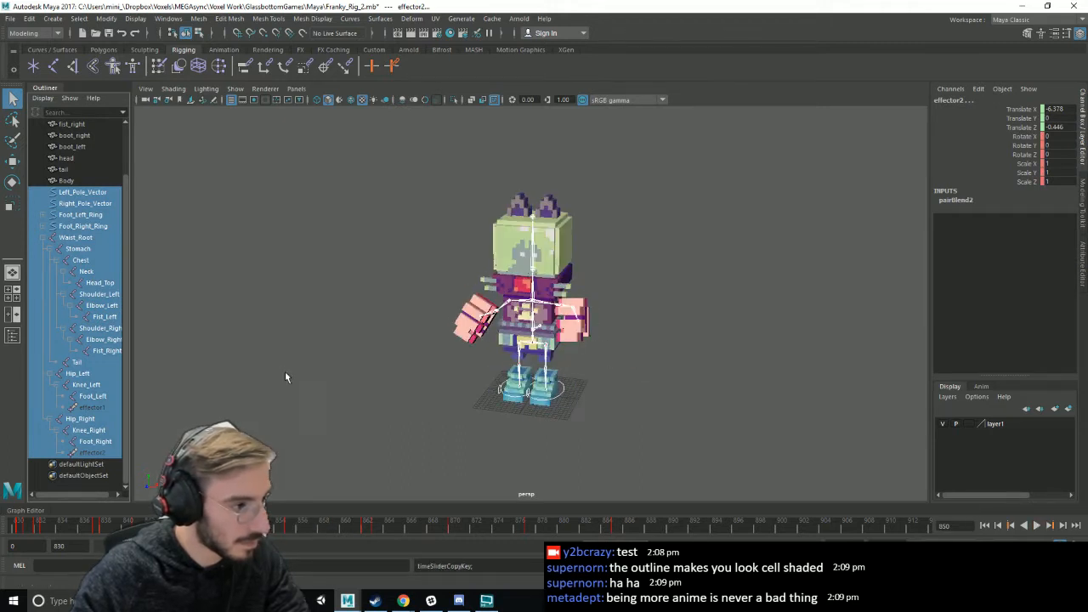
# - Set a key on all selected rig controls and joints at frame 885
pyautogui.click(672, 526)
pyautogui.rightClick(673, 526)
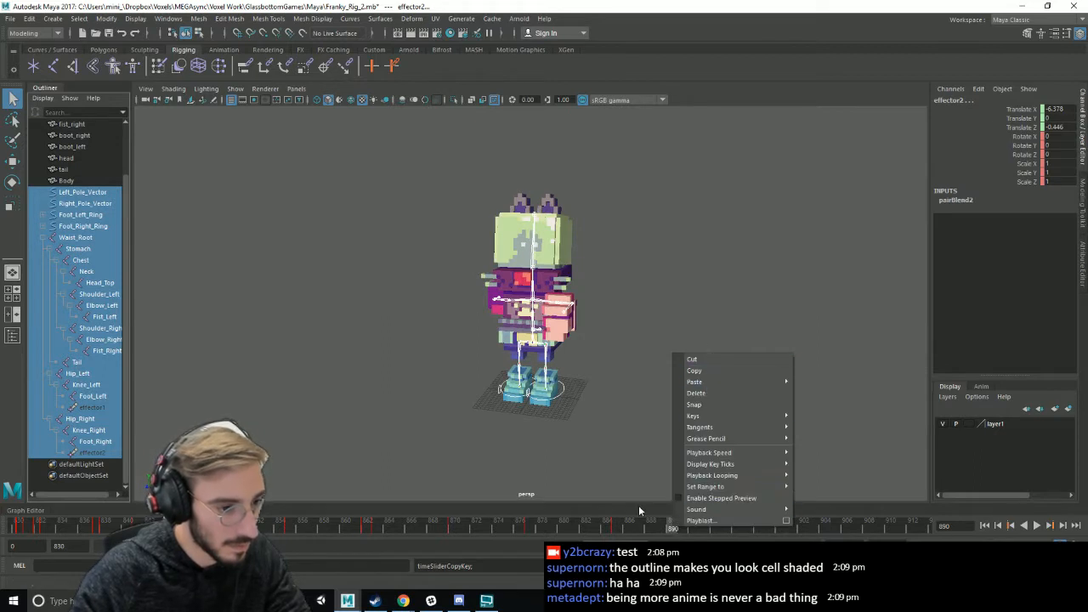
pyautogui.click(615, 526)
pyautogui.click(370, 67)
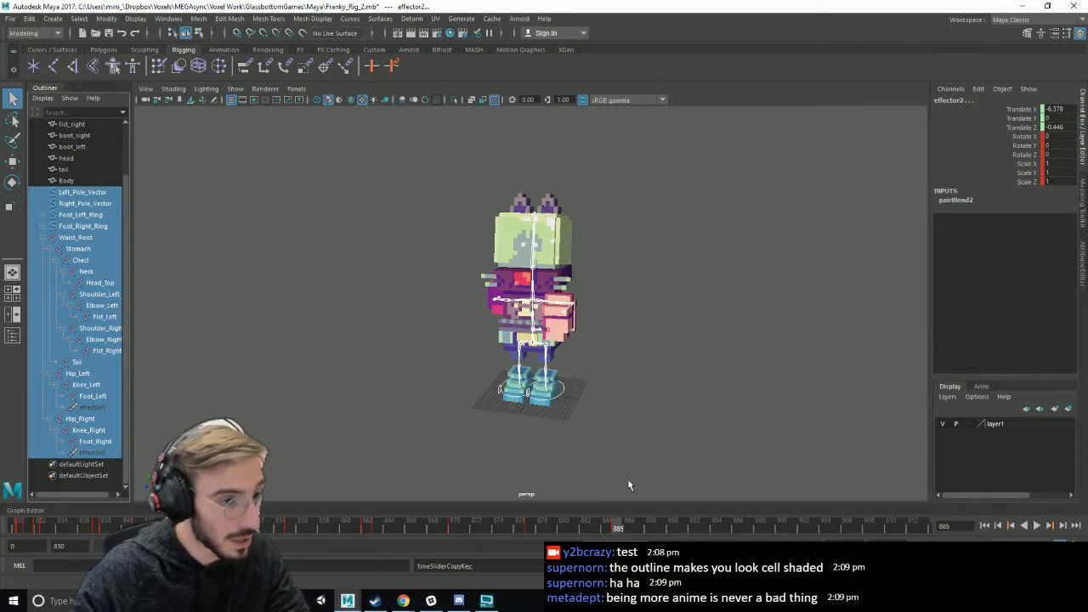
# - Paste the copied pose keys onto the selected rig at frame 890
pyautogui.rightClick(673, 526)
pyautogui.moveTo(728, 378)
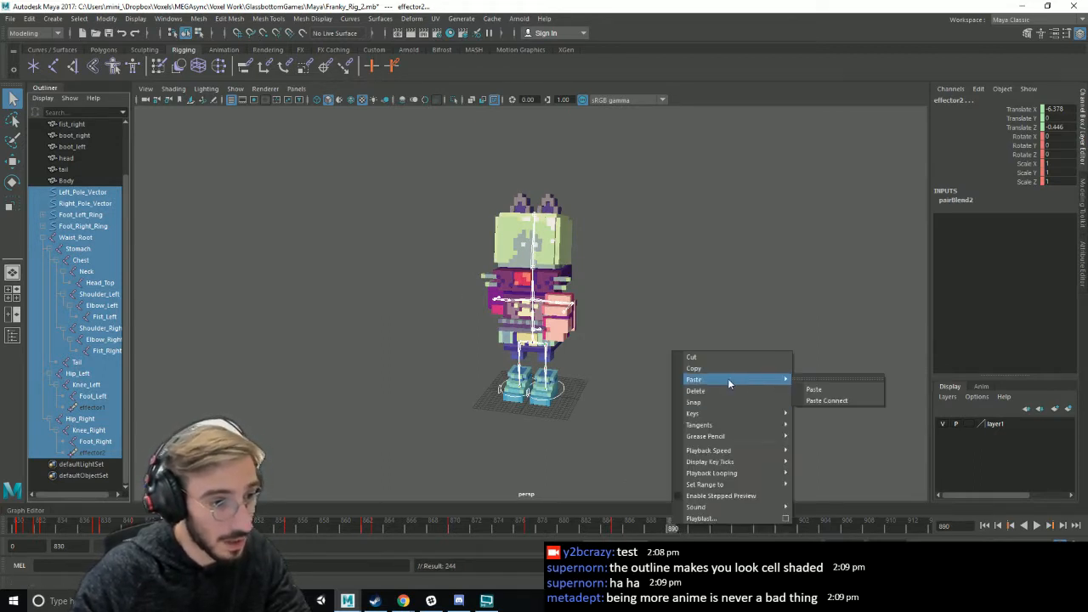
pyautogui.click(814, 386)
# - Preview the animation, move to frame 895, deselect the rig and save the scene
pyautogui.hotkey('alt', 'v')
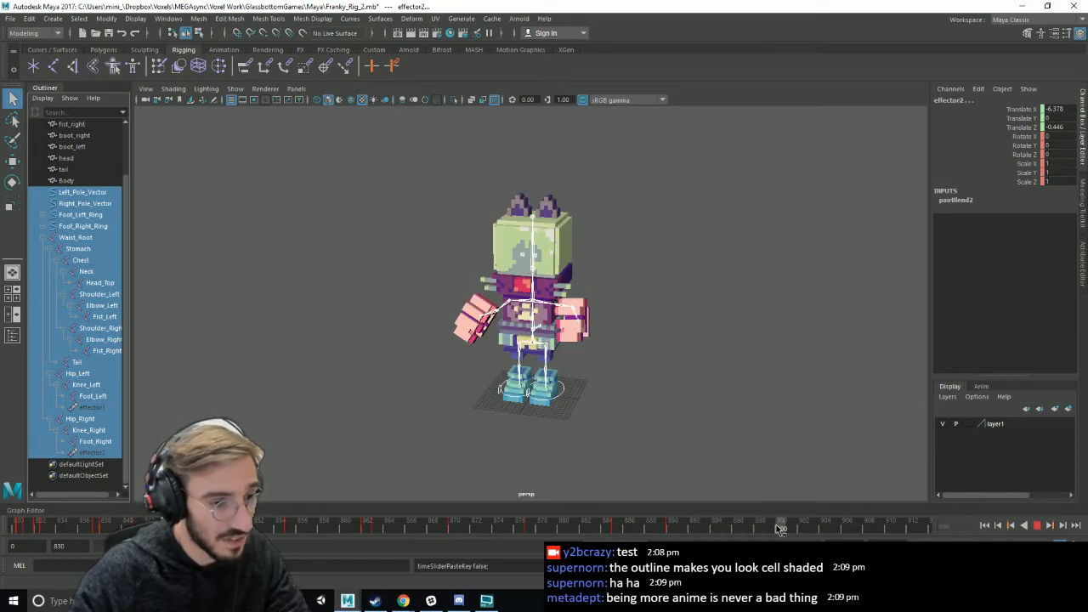
pyautogui.click(725, 529)
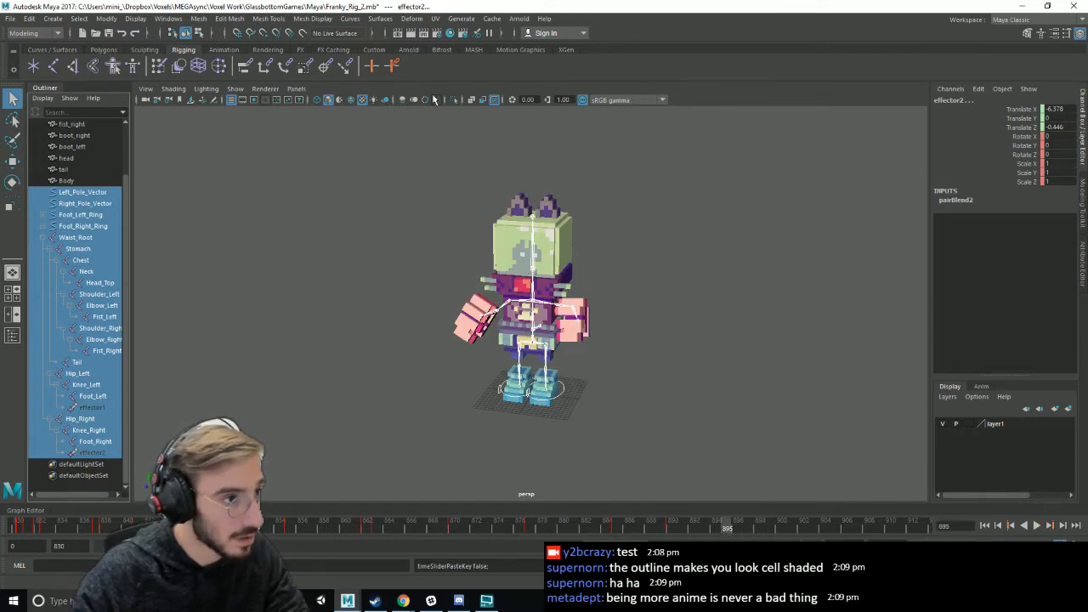
pyautogui.click(655, 466)
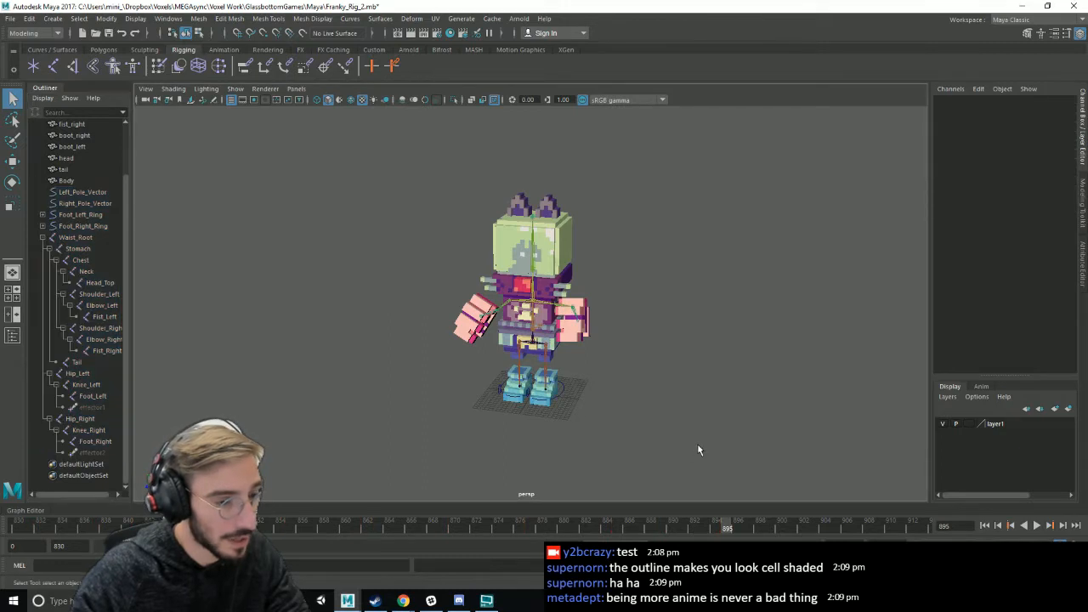
pyautogui.press('f')
pyautogui.hotkey('ctrl', 's')
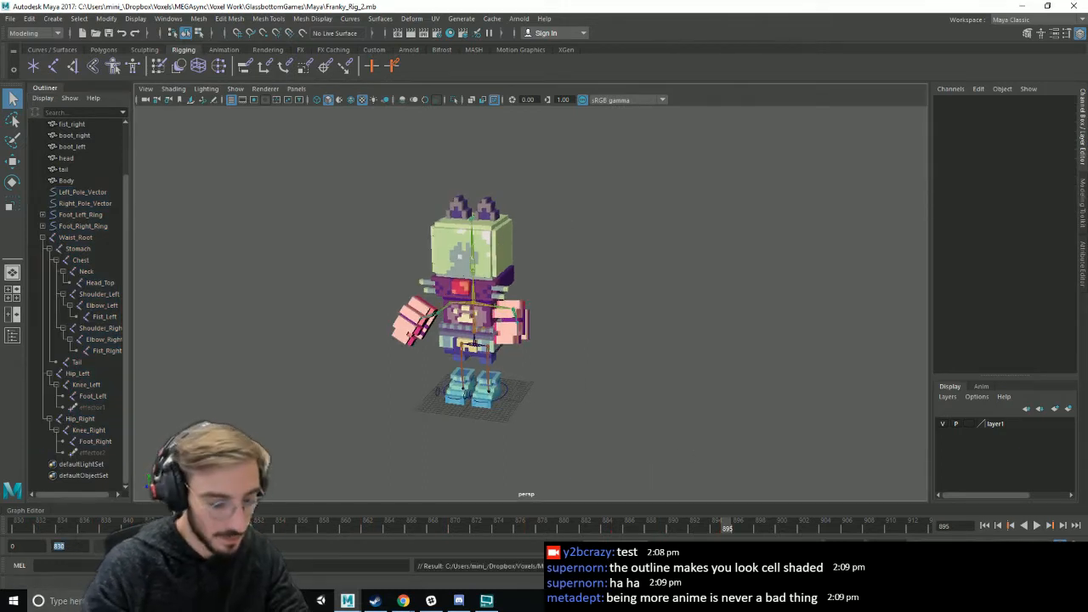
# - Set the visible playback range to start at frame 895 and end at frame 925
pyautogui.write('895')
pyautogui.press('Return')
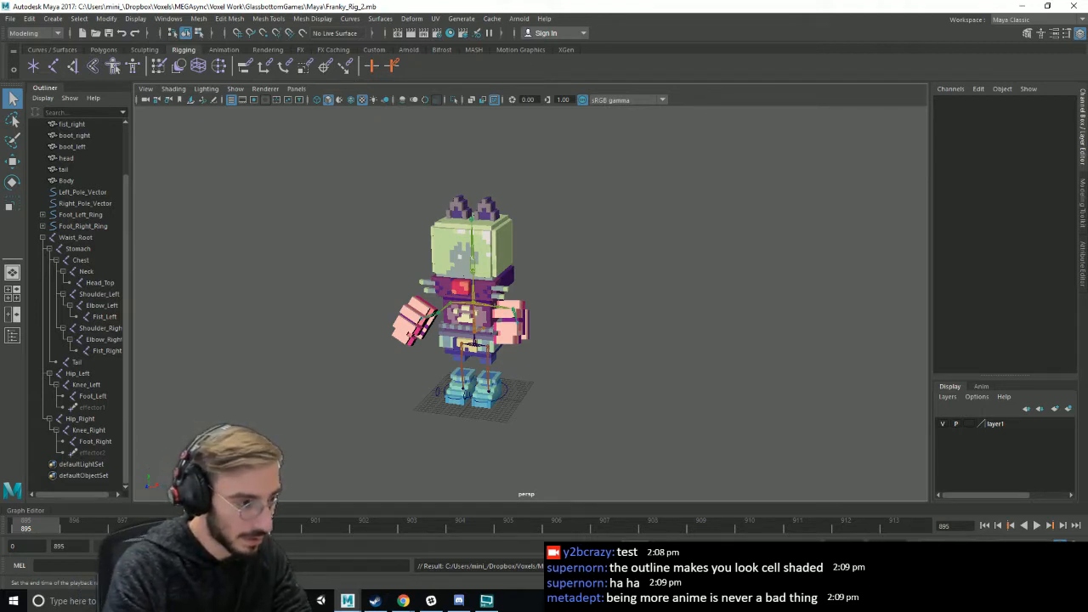
pyautogui.press('Return')
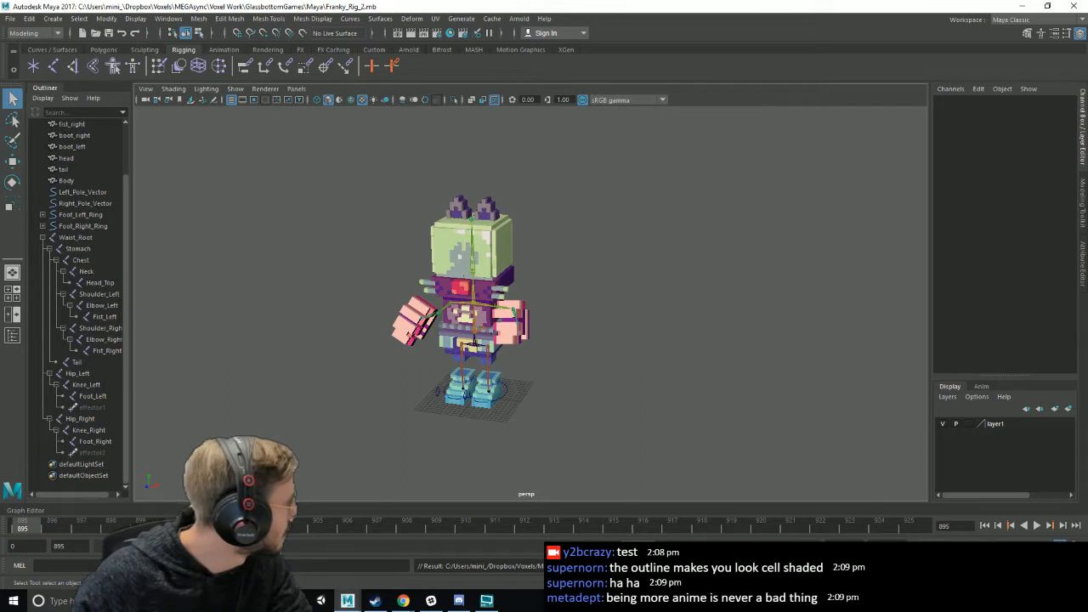
# - Save the scene and return the timeline to frame 895
pyautogui.hotkey('alt', 'Tab')
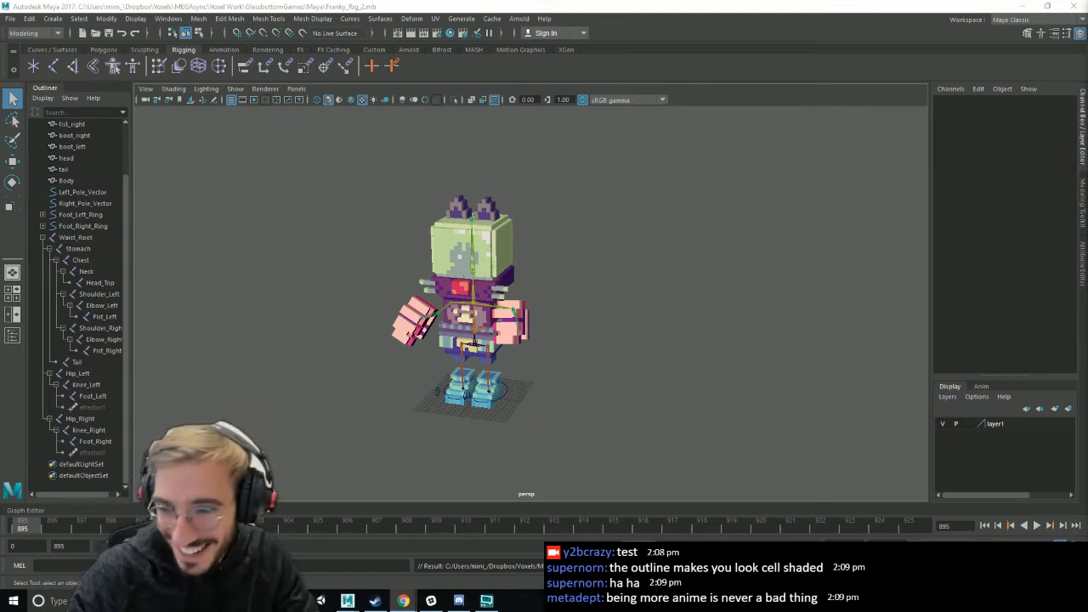
pyautogui.click(688, 419)
pyautogui.keyDown('alt'); pyautogui.moveTo(560, 394); pyautogui.dragTo(592, 397, button='middle'); pyautogui.keyUp('alt')
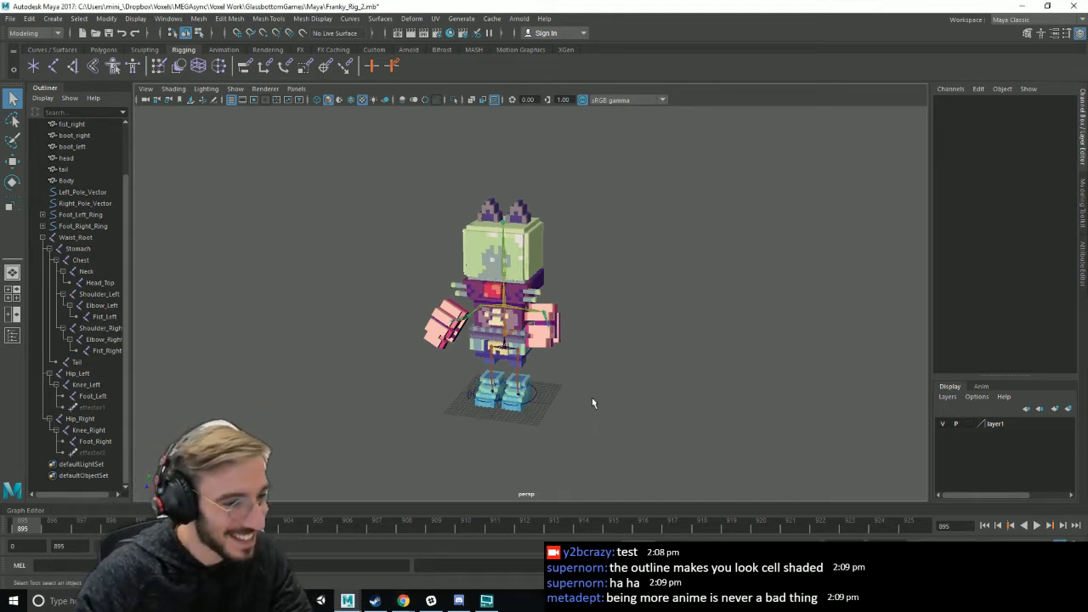
pyautogui.keyDown('alt'); pyautogui.moveTo(592, 397); pyautogui.dragTo(583, 400); pyautogui.keyUp('alt')
pyautogui.hotkey('ctrl', 's')
pyautogui.keyDown('alt'); pyautogui.moveTo(585, 408); pyautogui.dragTo(620, 403, button='middle'); pyautogui.keyUp('alt')
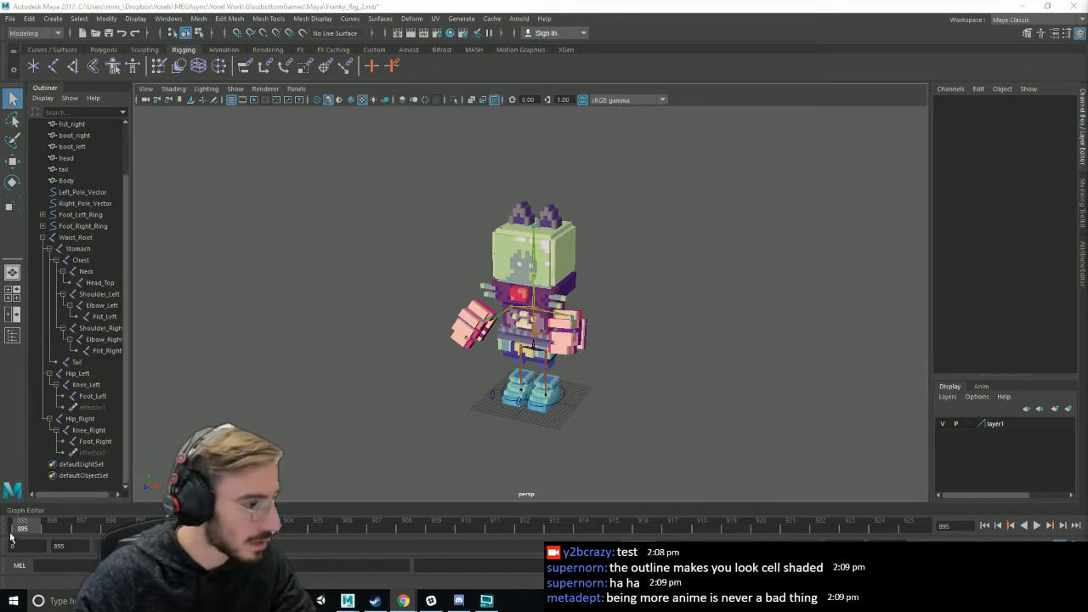
pyautogui.click(1036, 525)
pyautogui.moveTo(907, 521); pyautogui.dragTo(11, 524)
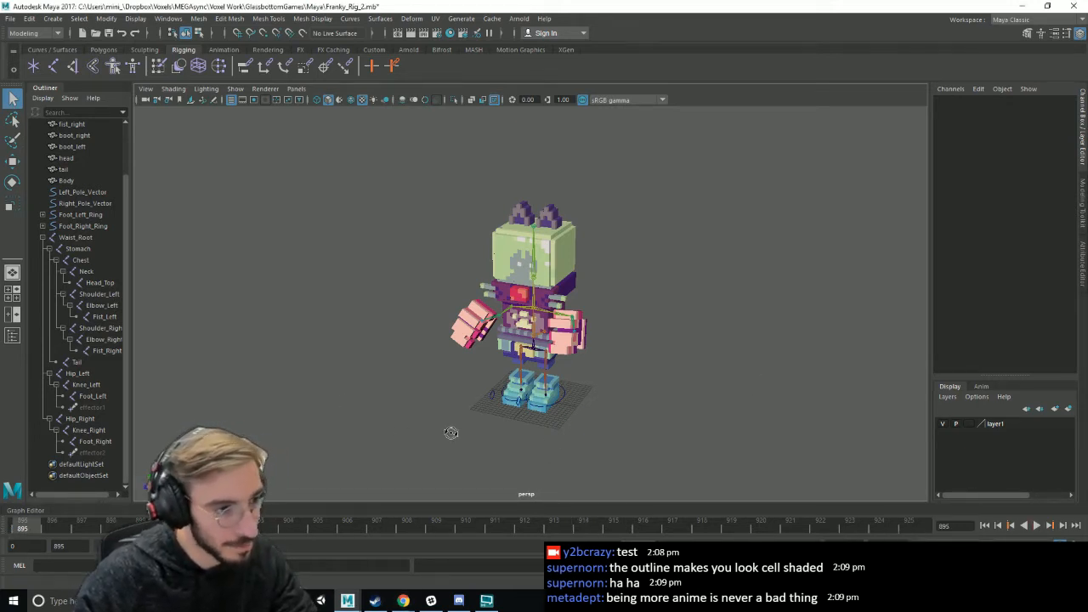
# - Rotate the left arm at the elbow joint to swing the left fist in front of the body at frame 895
pyautogui.keyDown('alt'); pyautogui.moveTo(517, 433); pyautogui.dragTo(499, 439); pyautogui.keyUp('alt')
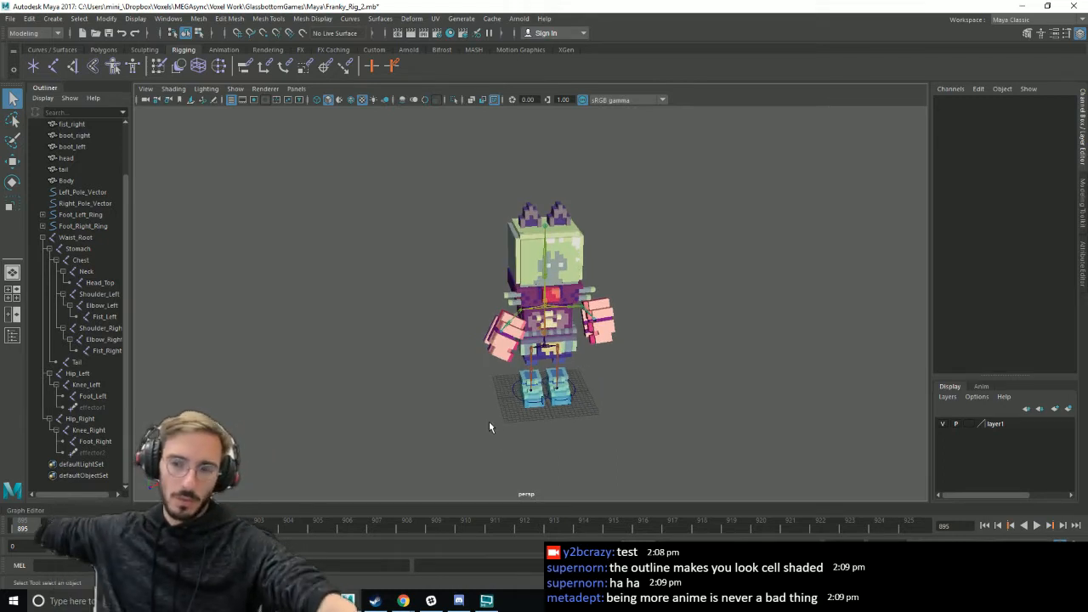
pyautogui.scroll(5, 459, 410)
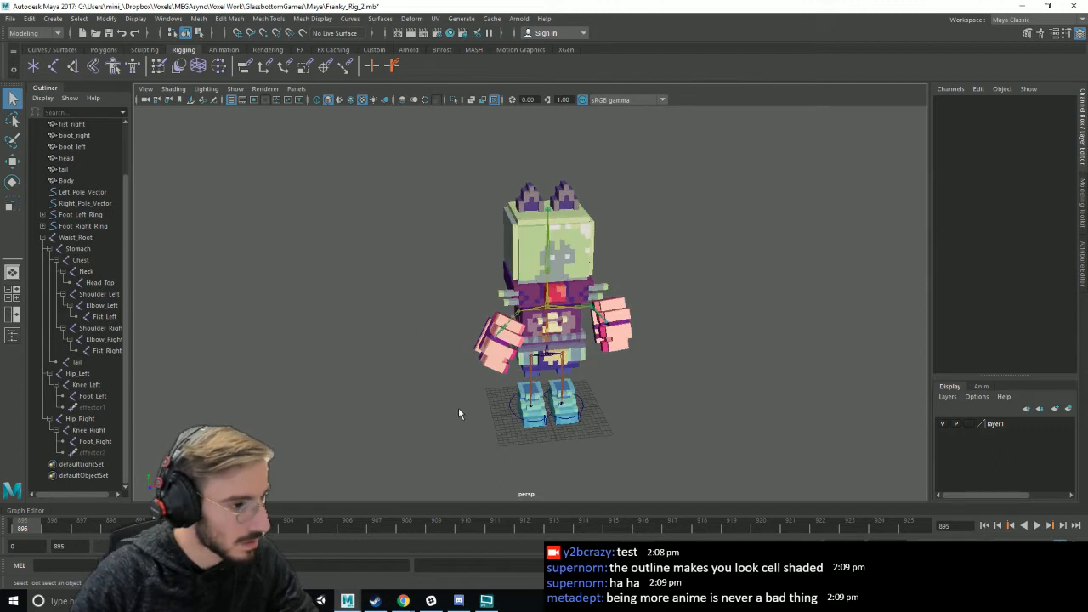
pyautogui.click(560, 381)
pyautogui.press('e')
pyautogui.moveTo(564, 387); pyautogui.dragTo(576, 262)
pyautogui.click(557, 248)
pyautogui.keyDown('alt'); pyautogui.moveTo(631, 356); pyautogui.dragTo(593, 365); pyautogui.keyUp('alt')
pyautogui.click(717, 365)
pyautogui.click(593, 322)
pyautogui.click(706, 342)
pyautogui.click(560, 346)
pyautogui.keyDown('alt'); pyautogui.moveTo(616, 359); pyautogui.dragTo(692, 362); pyautogui.keyUp('alt')
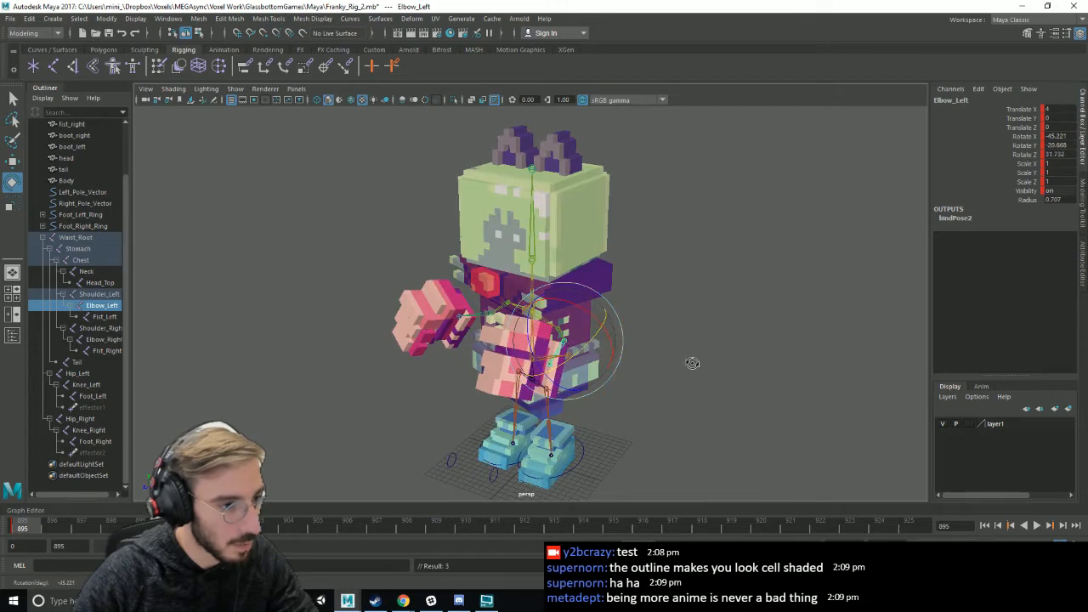
# - Bend the left elbow further, to about -74 degrees in Rotate X, raising the forearm across the chest
pyautogui.click(649, 356)
pyautogui.click(491, 316)
pyautogui.keyDown('alt'); pyautogui.moveTo(495, 318); pyautogui.dragTo(536, 345); pyautogui.keyUp('alt')
pyautogui.moveTo(546, 369); pyautogui.dragTo(675, 365)
pyautogui.click(670, 382)
pyautogui.click(508, 349)
pyautogui.click(675, 364)
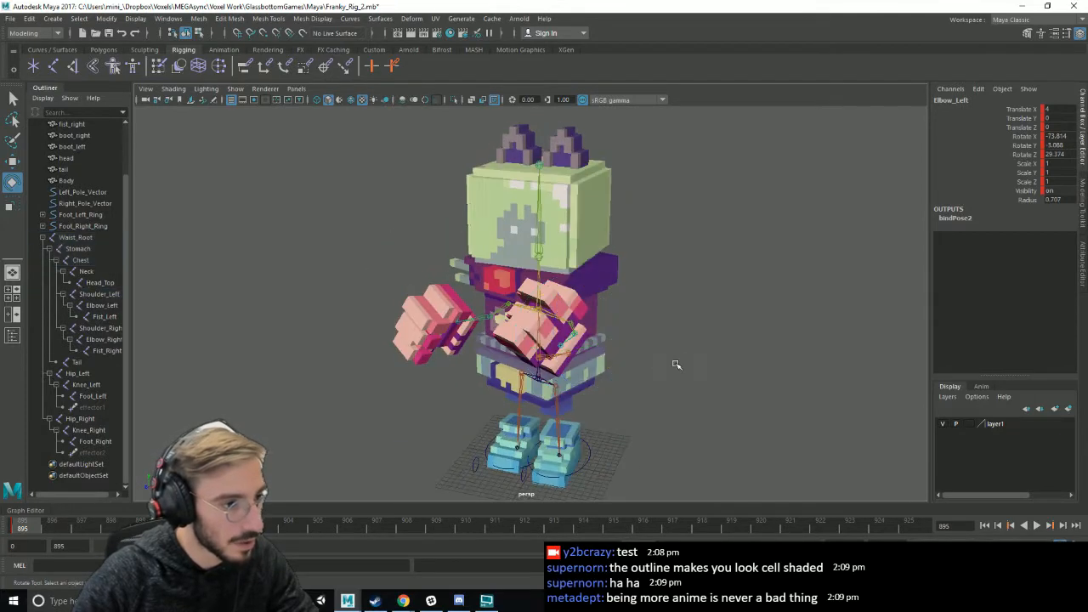
# - Rotate the left fist joint to about -52 degrees in Rotate Y
pyautogui.click(528, 325)
pyautogui.moveTo(527, 325); pyautogui.dragTo(568, 300)
pyautogui.keyDown('alt'); pyautogui.moveTo(568, 299); pyautogui.dragTo(579, 352); pyautogui.keyUp('alt')
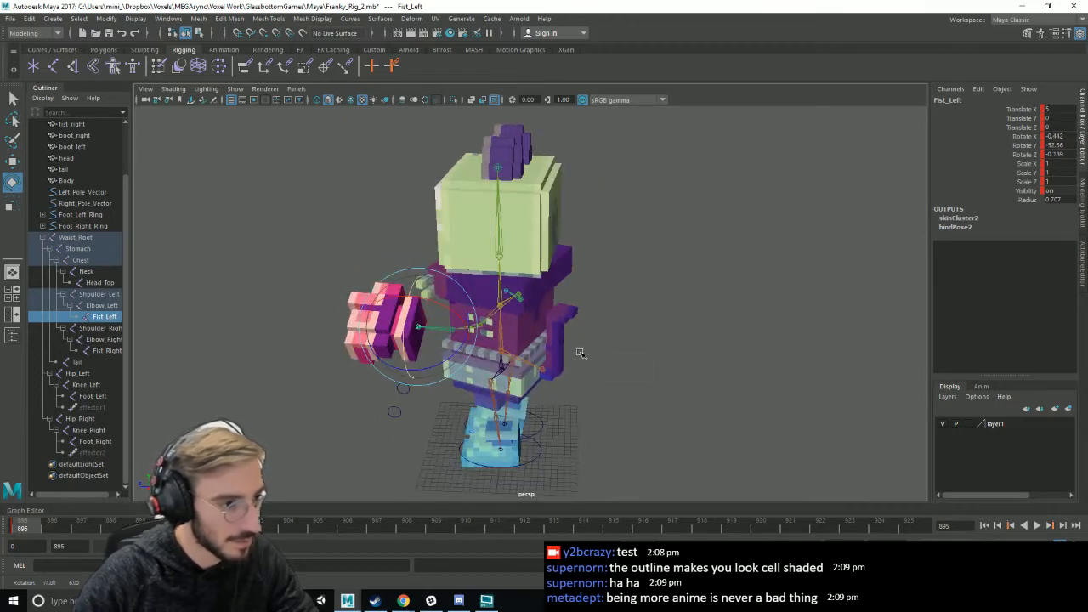
pyautogui.keyDown('alt'); pyautogui.moveTo(632, 401); pyautogui.dragTo(686, 399); pyautogui.keyUp('alt')
pyautogui.click(686, 399)
pyautogui.keyDown('alt'); pyautogui.moveTo(588, 366); pyautogui.dragTo(644, 366); pyautogui.keyUp('alt')
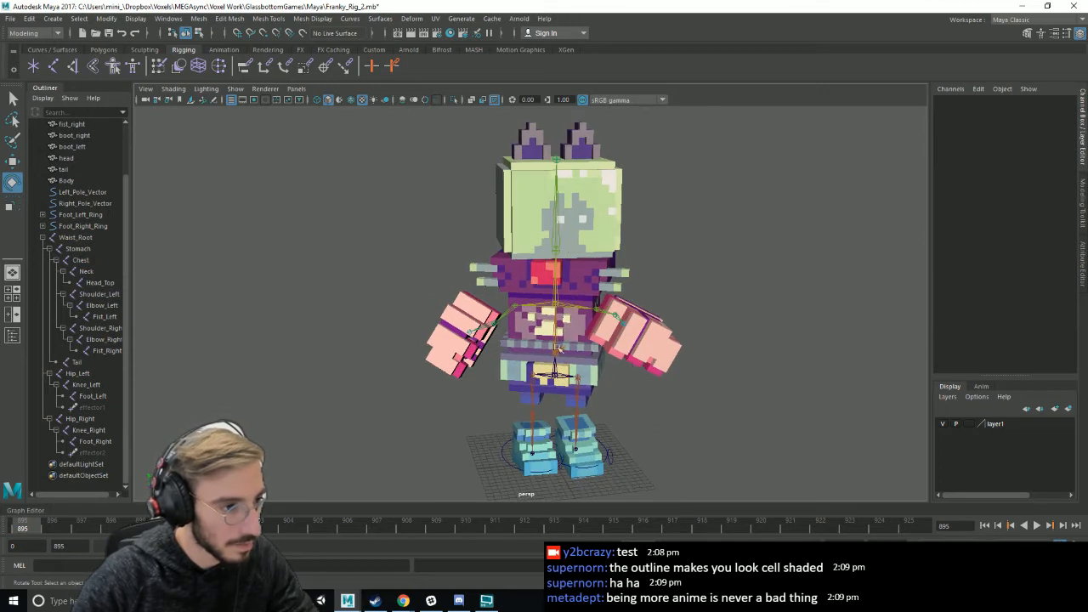
# - Twist the character's hips by rotating the waist root to about -39 degrees in Rotate X
pyautogui.click(557, 373)
pyautogui.moveTo(573, 411); pyautogui.dragTo(550, 413)
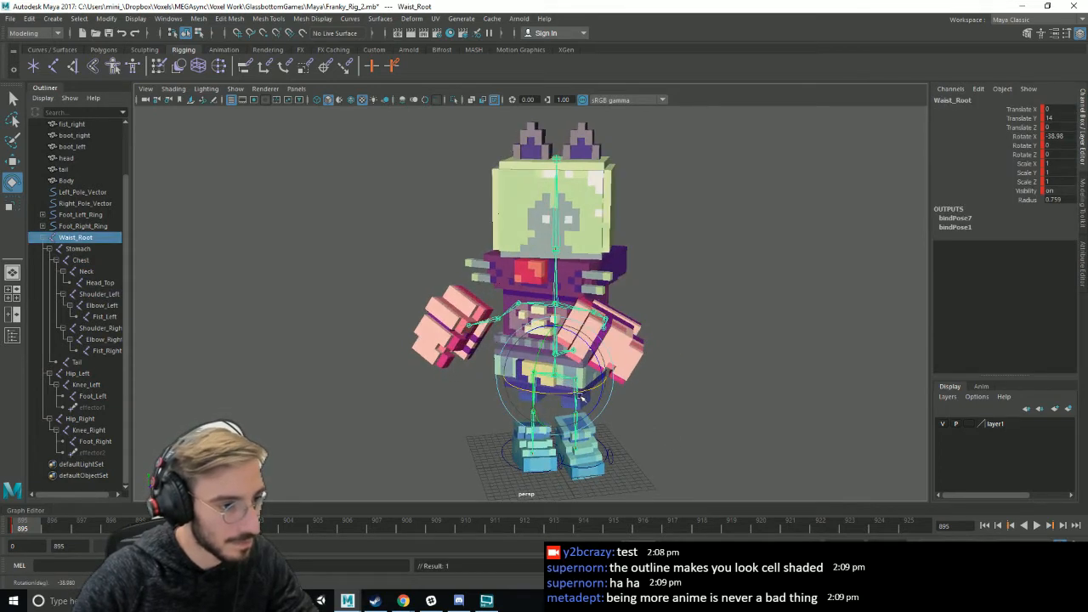
pyautogui.click(686, 442)
pyautogui.keyDown('alt'); pyautogui.moveTo(555, 461); pyautogui.dragTo(578, 436); pyautogui.keyUp('alt')
pyautogui.click(498, 434)
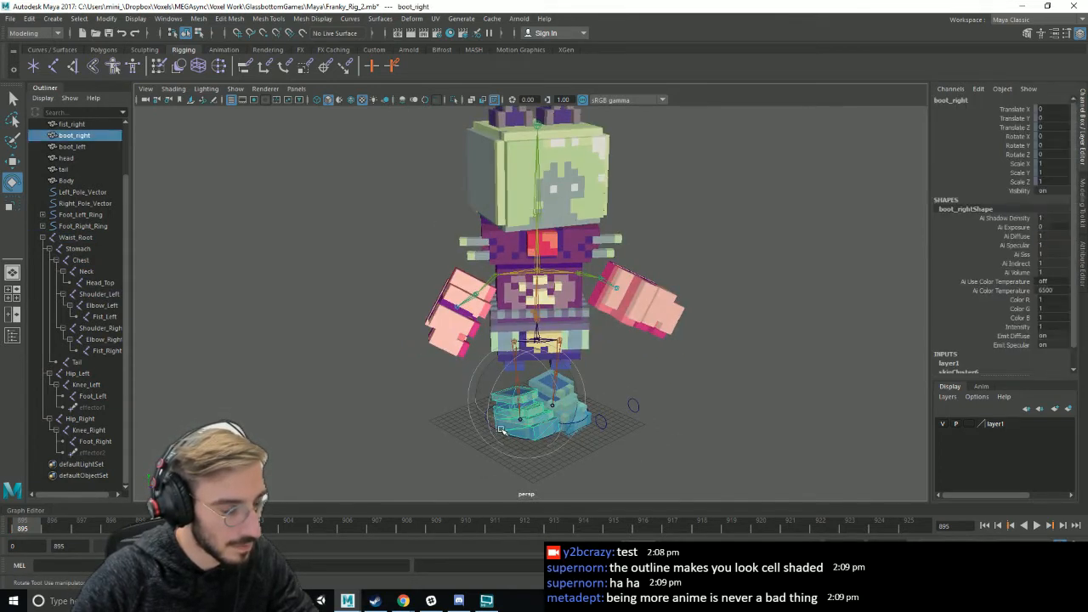
pyautogui.click(680, 450)
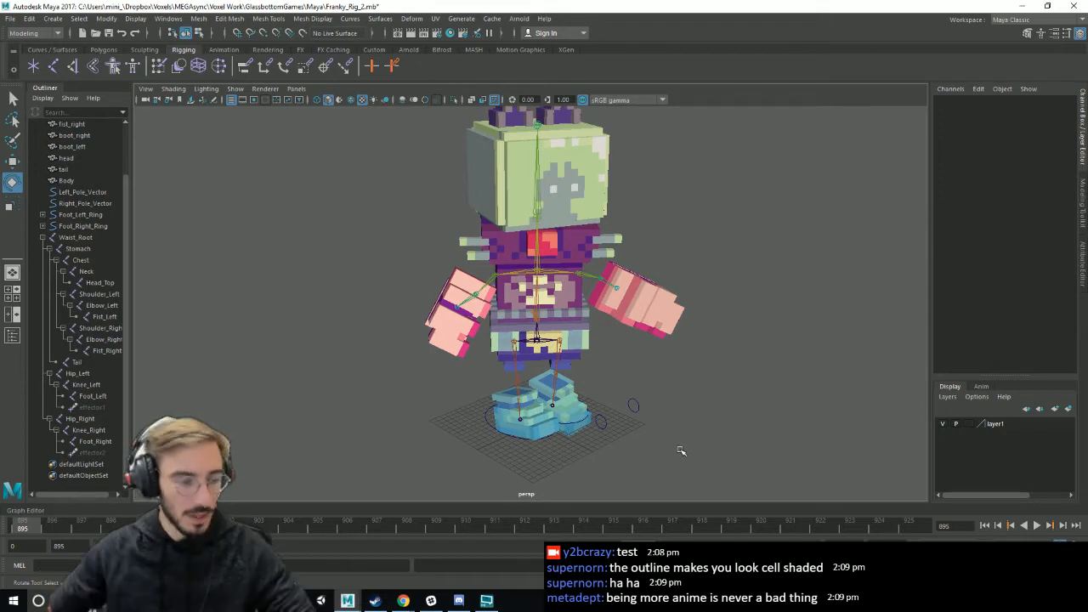
# - Move the left foot control forward and lower the waist root to about 13.4 in Translate Y
pyautogui.click(602, 424)
pyautogui.press('w')
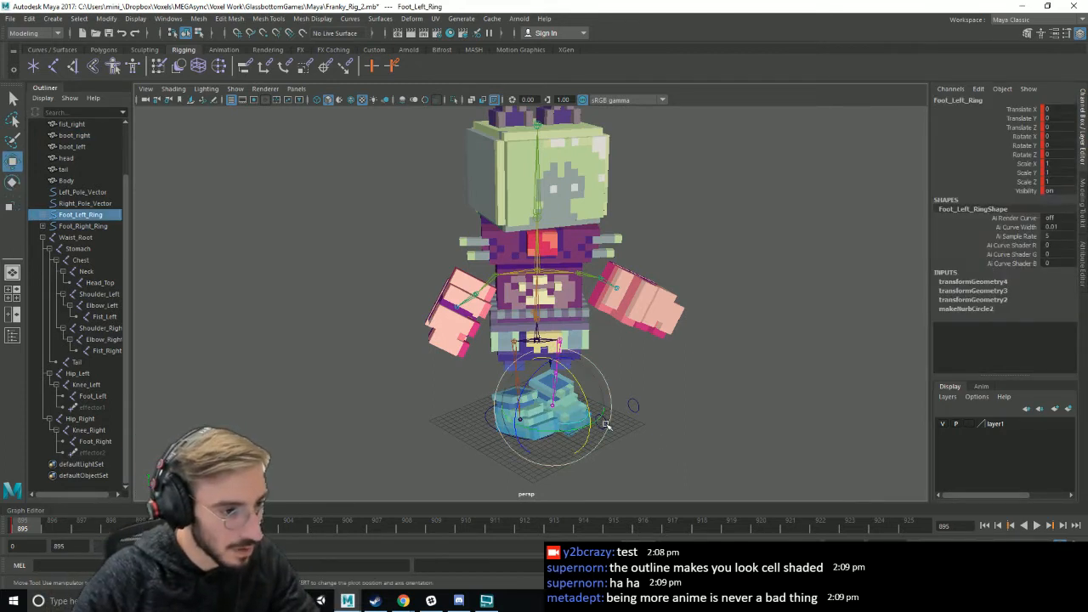
pyautogui.moveTo(597, 424); pyautogui.dragTo(616, 437)
pyautogui.click(536, 342)
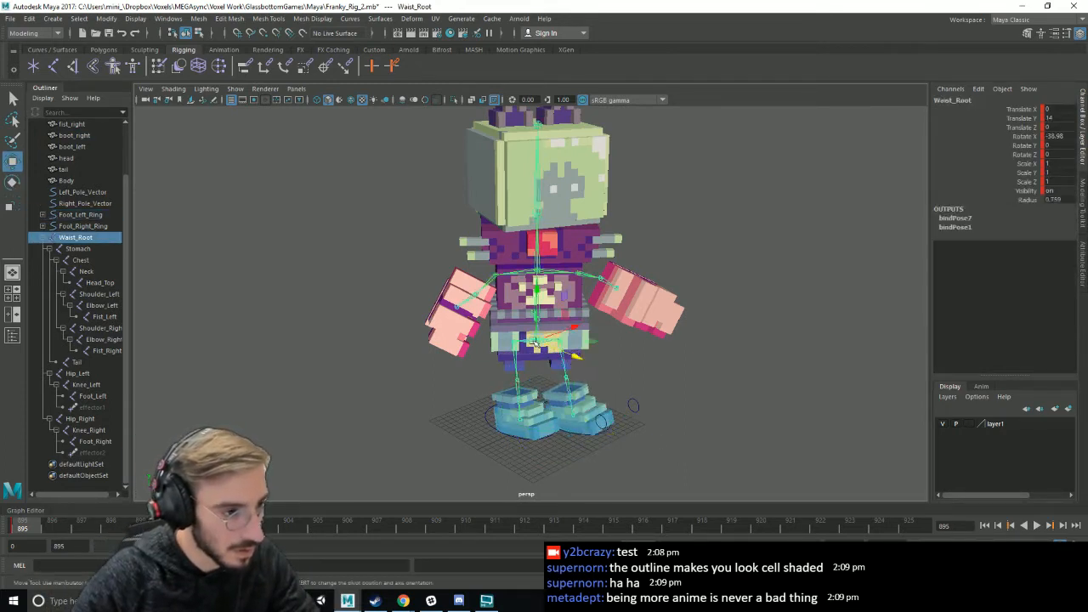
pyautogui.moveTo(546, 302); pyautogui.dragTo(584, 438)
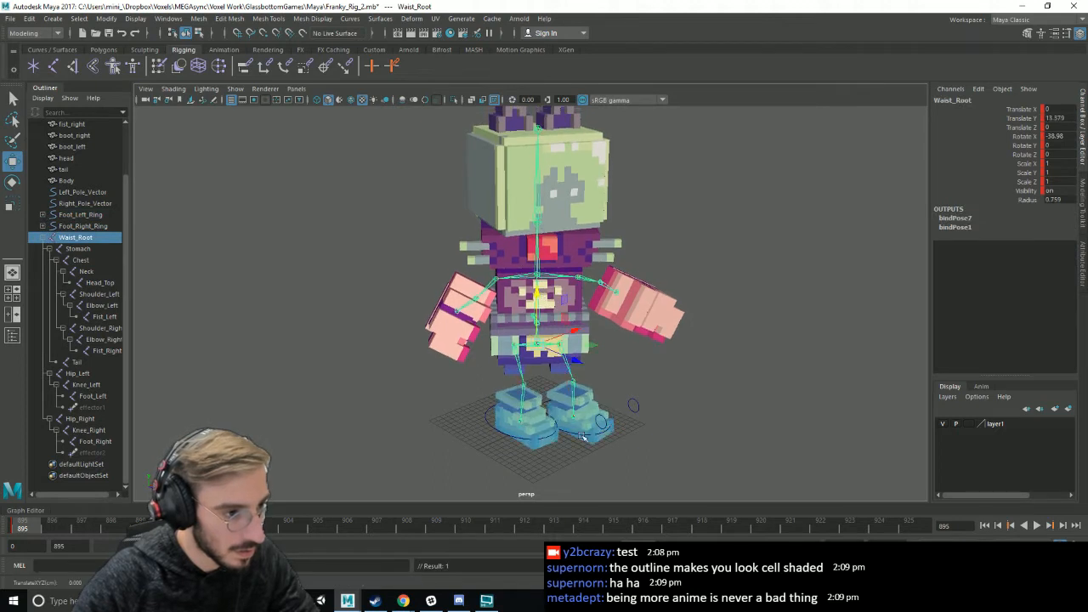
# - Raise the right foot control and pull it back so the right boot lifts off the ground
pyautogui.click(491, 431)
pyautogui.moveTo(504, 418); pyautogui.dragTo(494, 336)
pyautogui.keyDown('alt'); pyautogui.moveTo(542, 390); pyautogui.dragTo(686, 397); pyautogui.keyUp('alt')
# - Move the right pole vector outward to about -12 in Translate X and save the scene
pyautogui.click(451, 459)
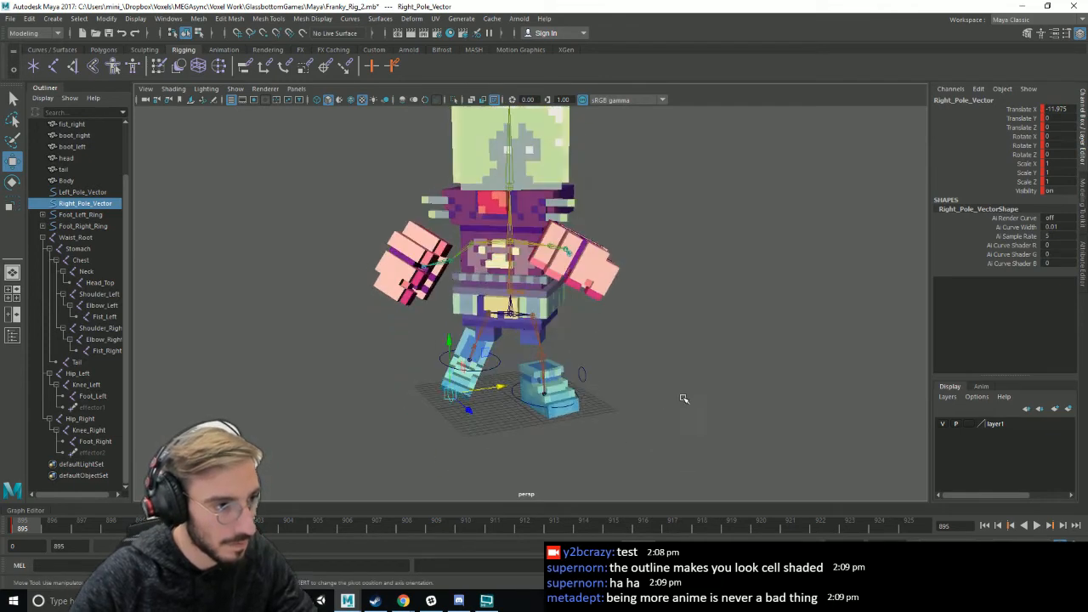
pyautogui.click(685, 396)
pyautogui.press('q')
pyautogui.hotkey('ctrl', 's')
pyautogui.keyDown('alt'); pyautogui.moveTo(533, 283); pyautogui.dragTo(533, 338); pyautogui.keyUp('alt')
pyautogui.click(474, 294)
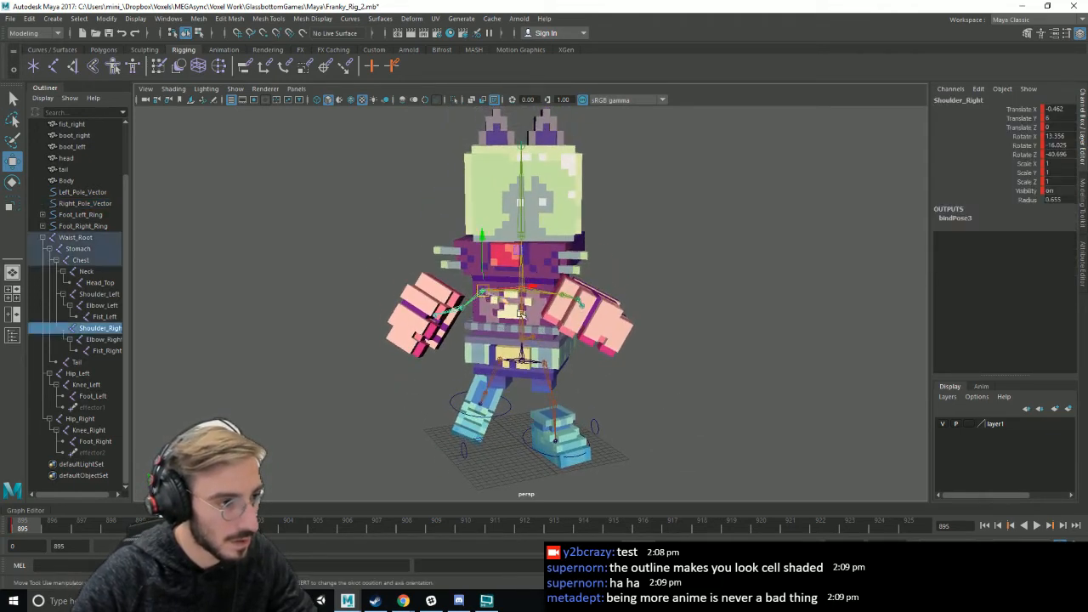
pyautogui.press('w')
pyautogui.keyDown('alt'); pyautogui.moveTo(474, 293); pyautogui.dragTo(706, 348); pyautogui.keyUp('alt')
pyautogui.click(705, 349)
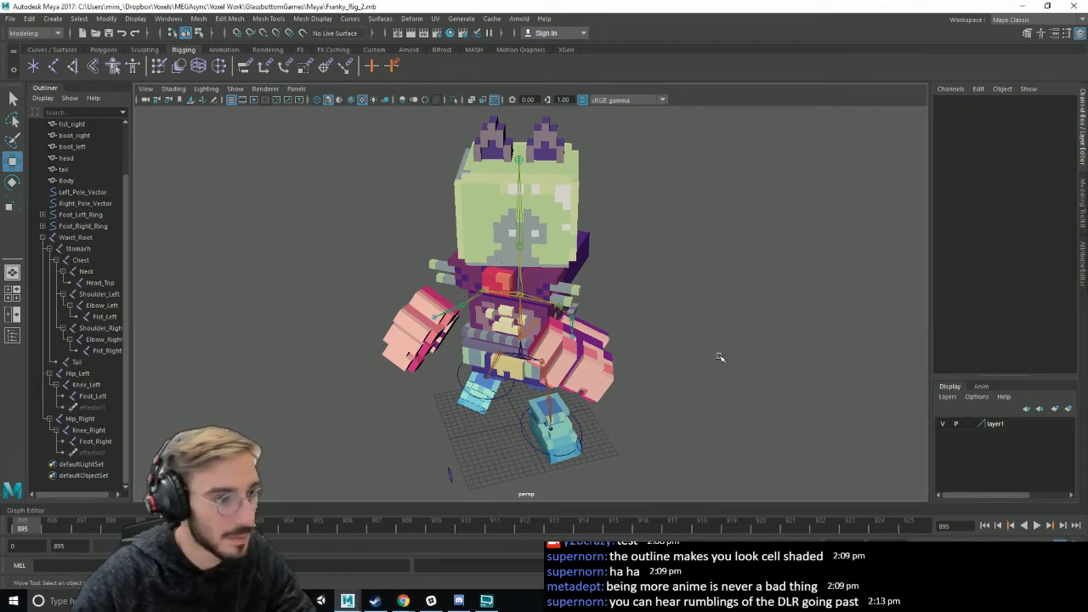
pyautogui.moveTo(722, 358)
pyautogui.keyDown('alt'); pyautogui.mouseDown()
pyautogui.moveTo(718, 377)
pyautogui.moveTo(725, 361)
pyautogui.mouseUp(); pyautogui.keyUp('alt')
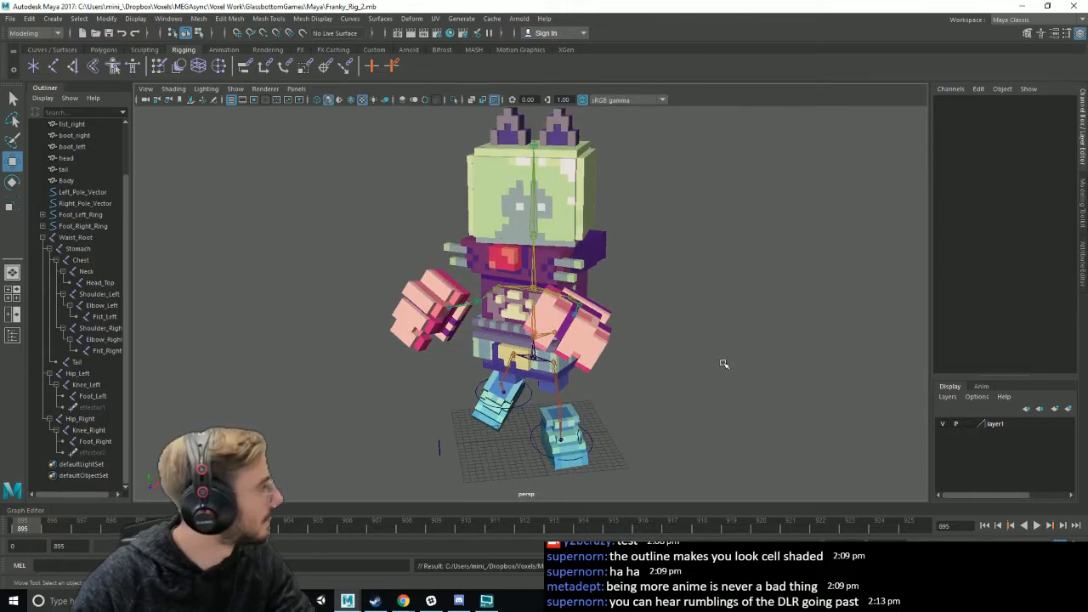
pyautogui.keyDown('alt'); pyautogui.moveTo(723, 364); pyautogui.dragTo(707, 363, button='middle'); pyautogui.keyUp('alt')
pyautogui.keyDown('alt'); pyautogui.moveTo(707, 363); pyautogui.dragTo(583, 344); pyautogui.keyUp('alt')
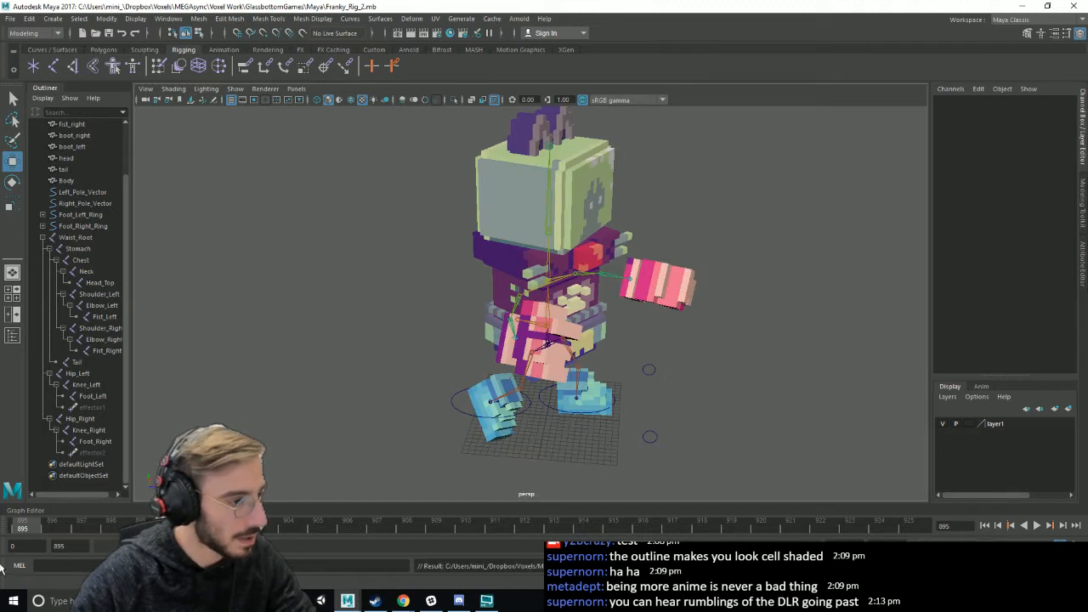
# - Go to frame 925 and rotate the right shoulder joint to swing the right arm down beside the body
pyautogui.moveTo(38, 531); pyautogui.dragTo(906, 531)
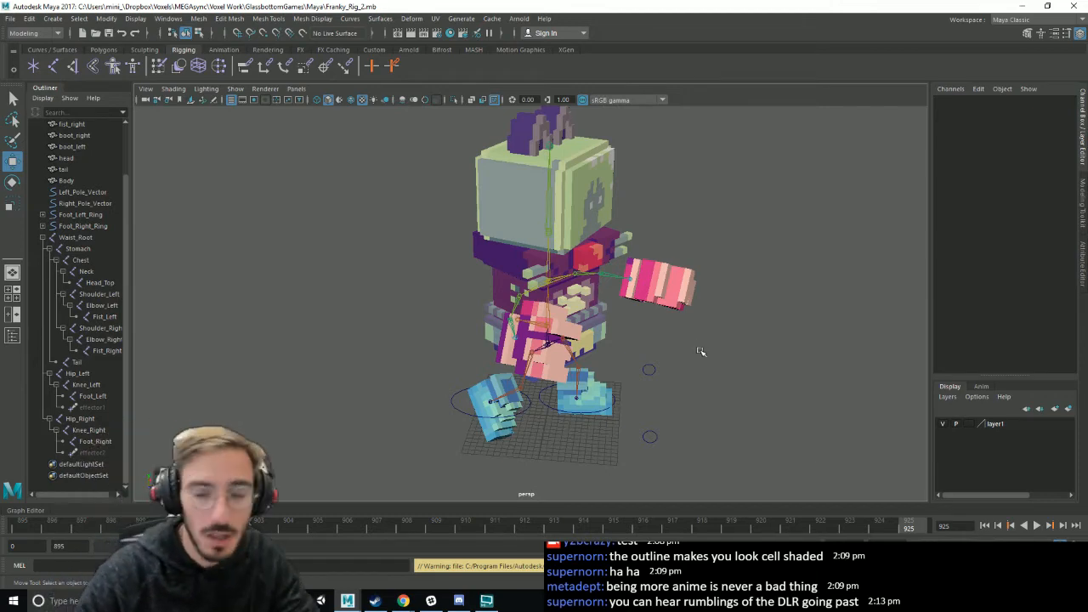
pyautogui.keyDown('alt'); pyautogui.moveTo(742, 354); pyautogui.dragTo(735, 363); pyautogui.keyUp('alt')
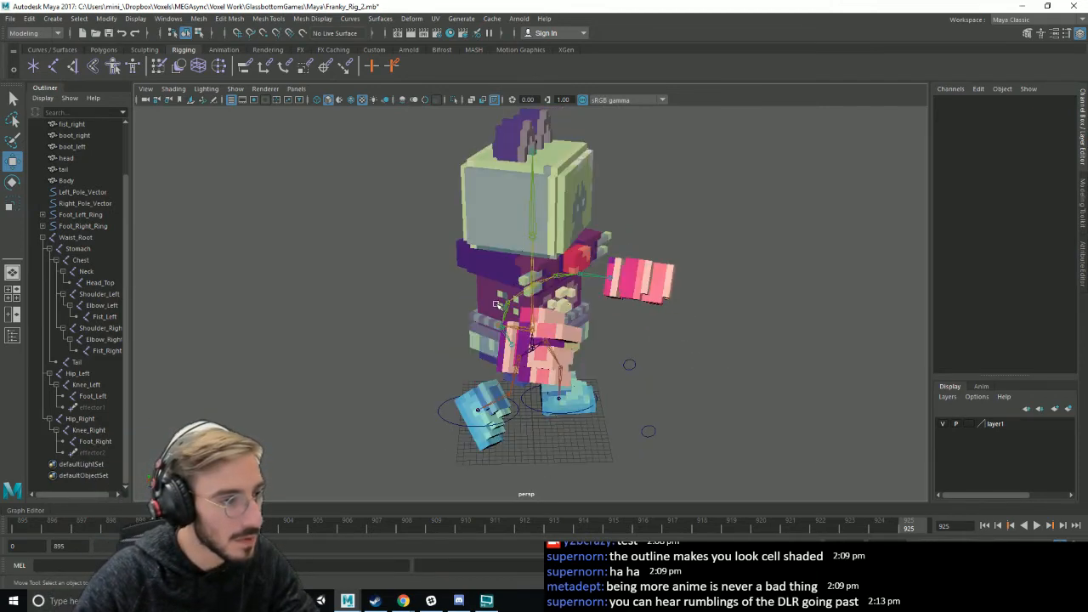
pyautogui.click(510, 305)
pyautogui.keyDown('alt'); pyautogui.moveTo(653, 333); pyautogui.dragTo(638, 331); pyautogui.keyUp('alt')
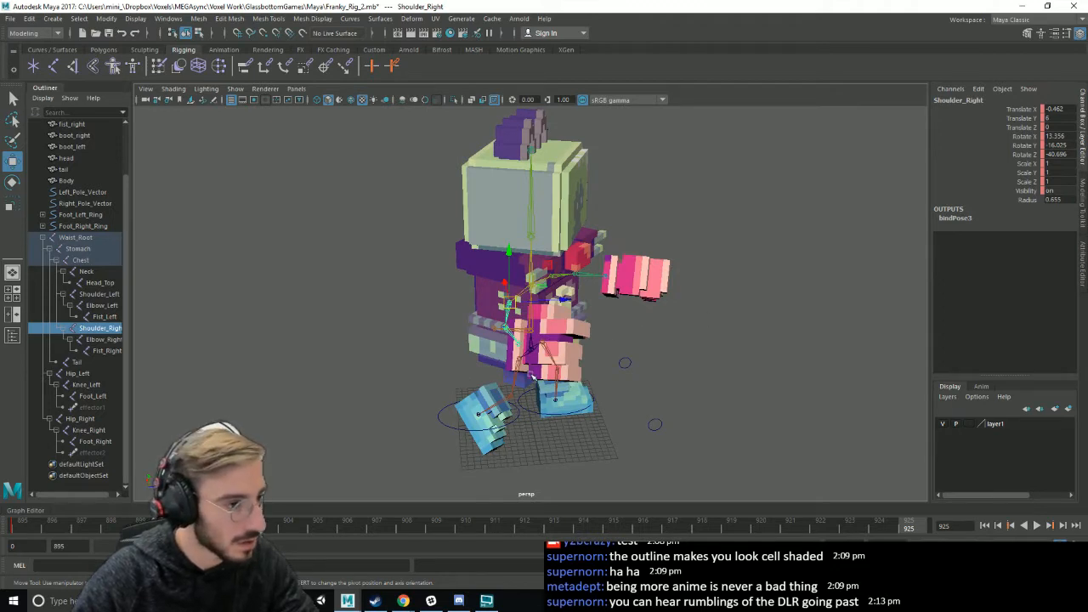
pyautogui.press('e')
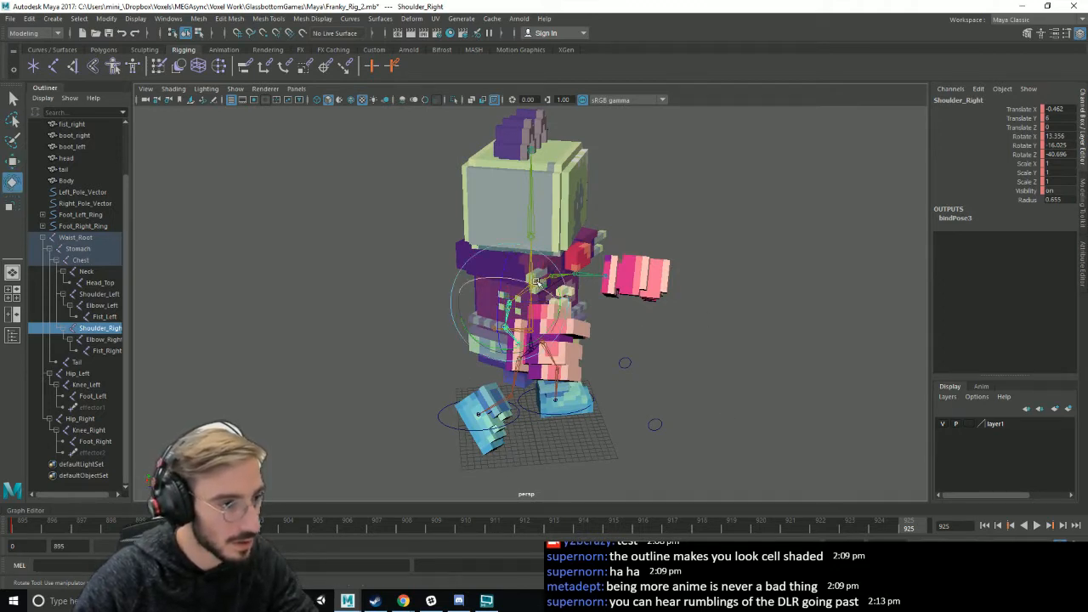
pyautogui.moveTo(643, 309)
pyautogui.keyDown('alt'); pyautogui.mouseDown()
pyautogui.moveTo(502, 311)
pyautogui.moveTo(661, 308)
pyautogui.mouseUp(); pyautogui.keyUp('alt')
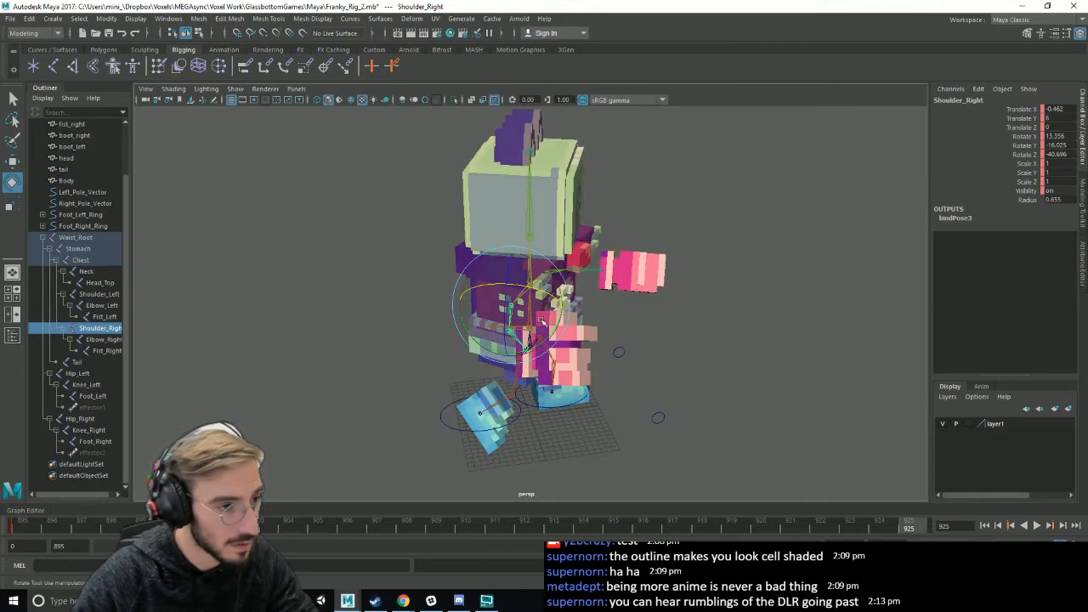
pyautogui.moveTo(555, 314); pyautogui.dragTo(561, 357)
pyautogui.moveTo(500, 305); pyautogui.dragTo(555, 337)
pyautogui.keyDown('alt'); pyautogui.moveTo(651, 347); pyautogui.dragTo(614, 350); pyautogui.keyUp('alt')
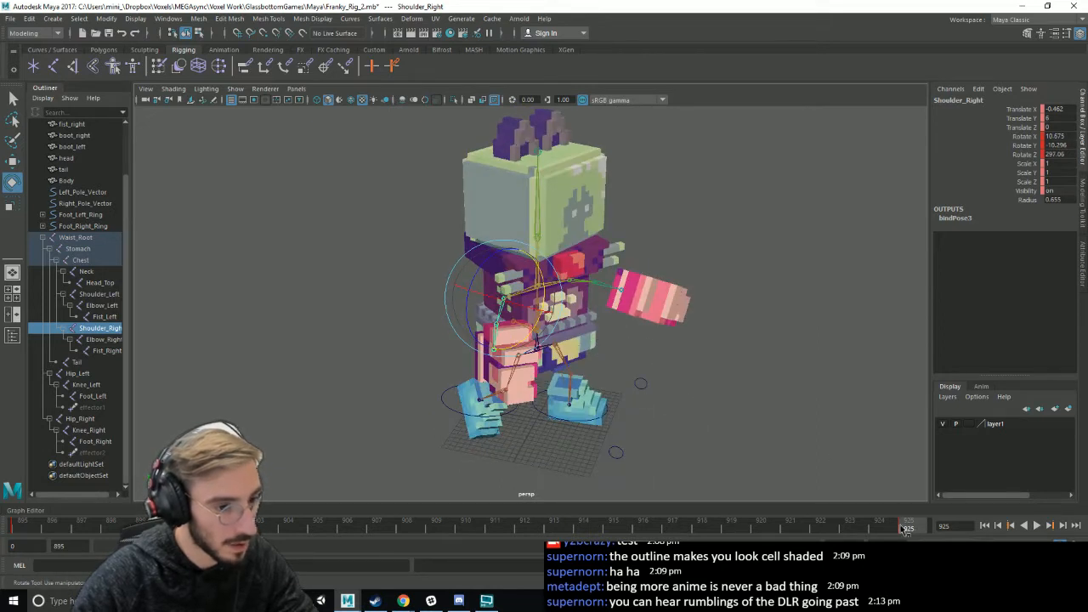
# - Delete the right shoulder's key at frame 925
pyautogui.moveTo(904, 528); pyautogui.dragTo(643, 528)
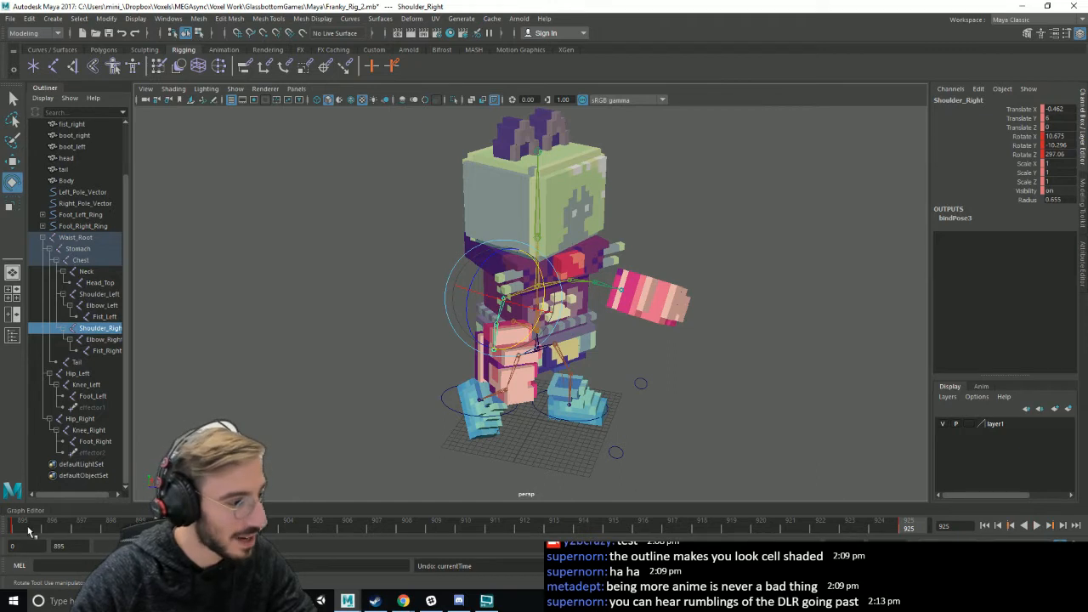
pyautogui.rightClick(908, 533)
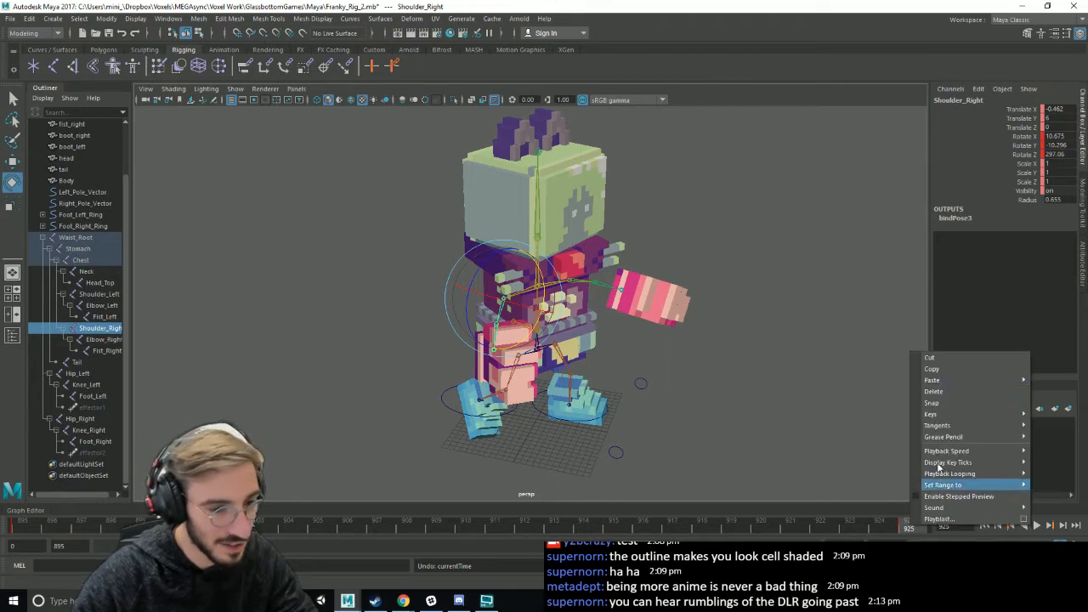
pyautogui.click(944, 391)
# - Return to frame 895 and set the right shoulder's Rotate X, Y and Z to 0
pyautogui.moveTo(85, 528); pyautogui.dragTo(28, 531)
pyautogui.keyDown('alt'); pyautogui.moveTo(672, 276); pyautogui.dragTo(757, 302); pyautogui.keyUp('alt')
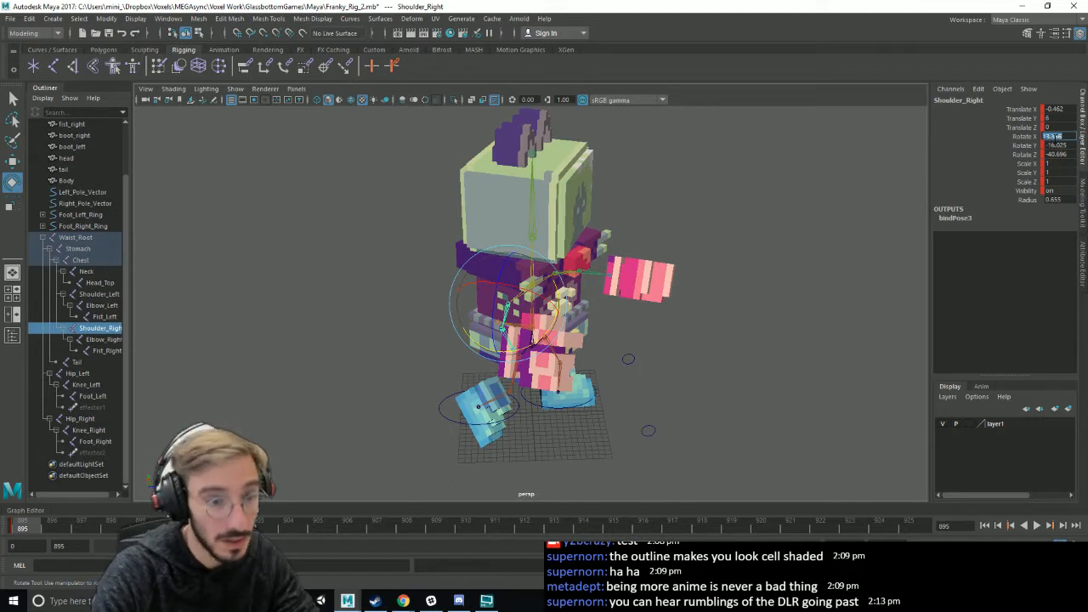
pyautogui.write('0')
pyautogui.press('Tab')
pyautogui.write('0')
pyautogui.press('Tab')
pyautogui.write('0')
pyautogui.press('Tab')
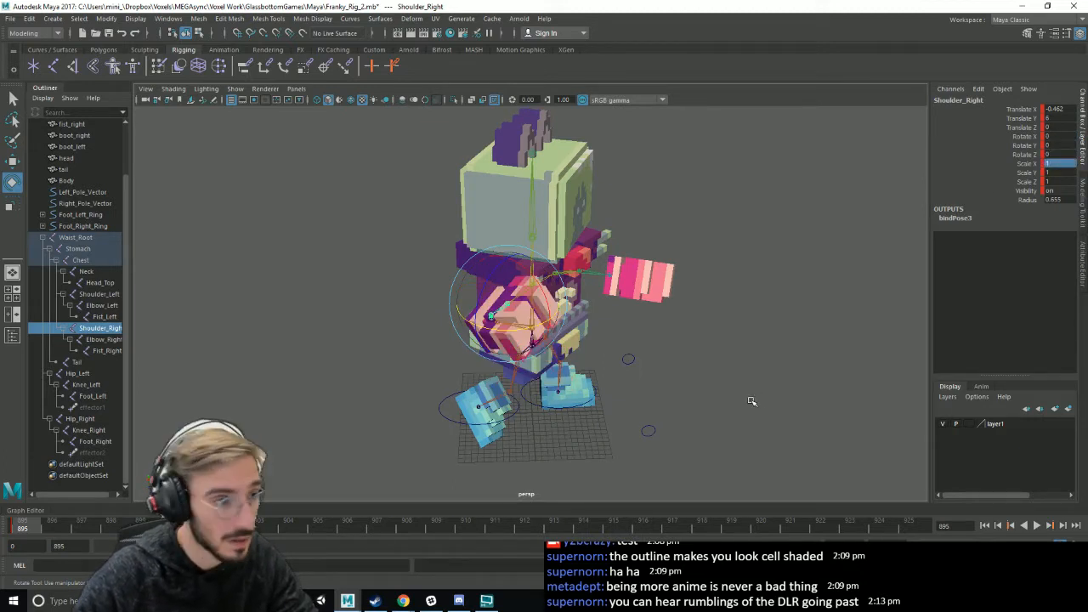
# - Set the right elbow joint's Rotate X, Y and Z to 0 at frame 895
pyautogui.click(752, 402)
pyautogui.keyDown('alt'); pyautogui.moveTo(752, 401); pyautogui.dragTo(633, 399); pyautogui.keyUp('alt')
pyautogui.click(569, 321)
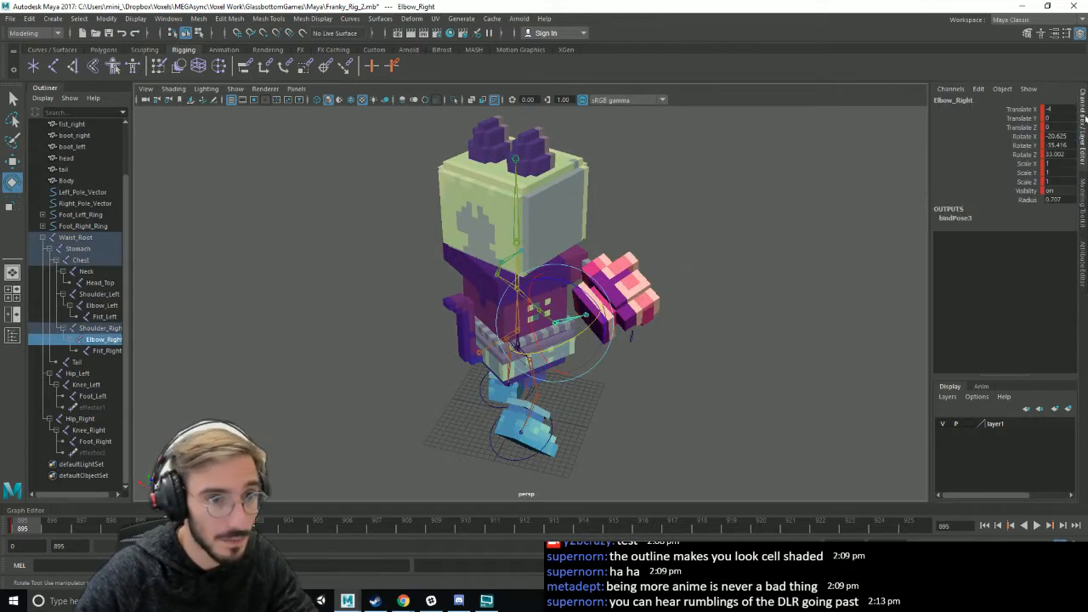
pyautogui.write('0')
pyautogui.press('Tab')
pyautogui.write('0')
pyautogui.press('Tab')
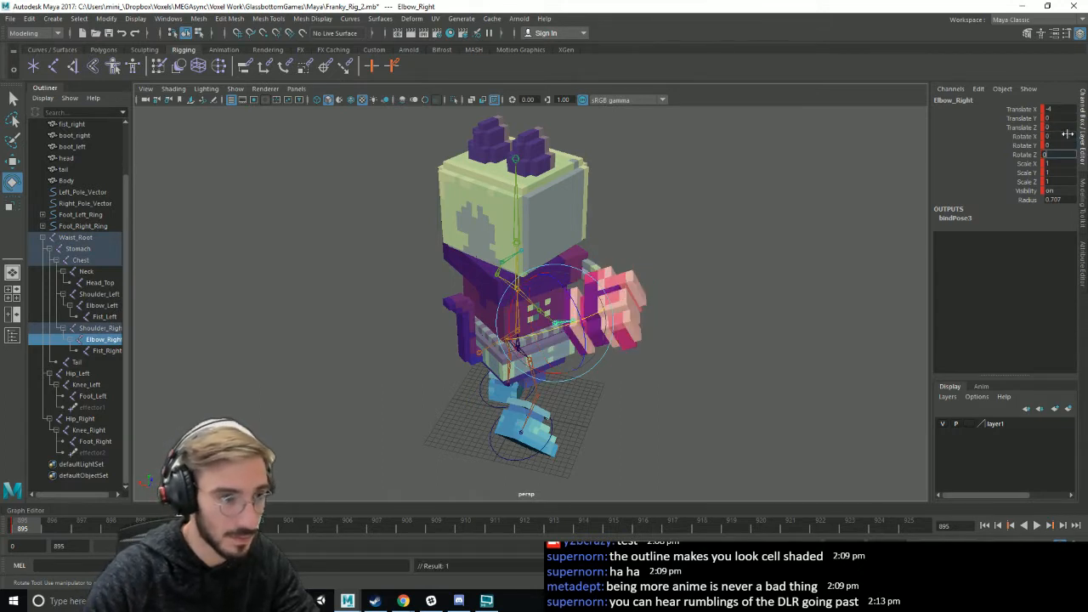
pyautogui.write('0')
pyautogui.press('Tab')
# - Set the right fist joint's Rotate X, Y and Z to 0 at frame 895
pyautogui.click(788, 363)
pyautogui.click(598, 341)
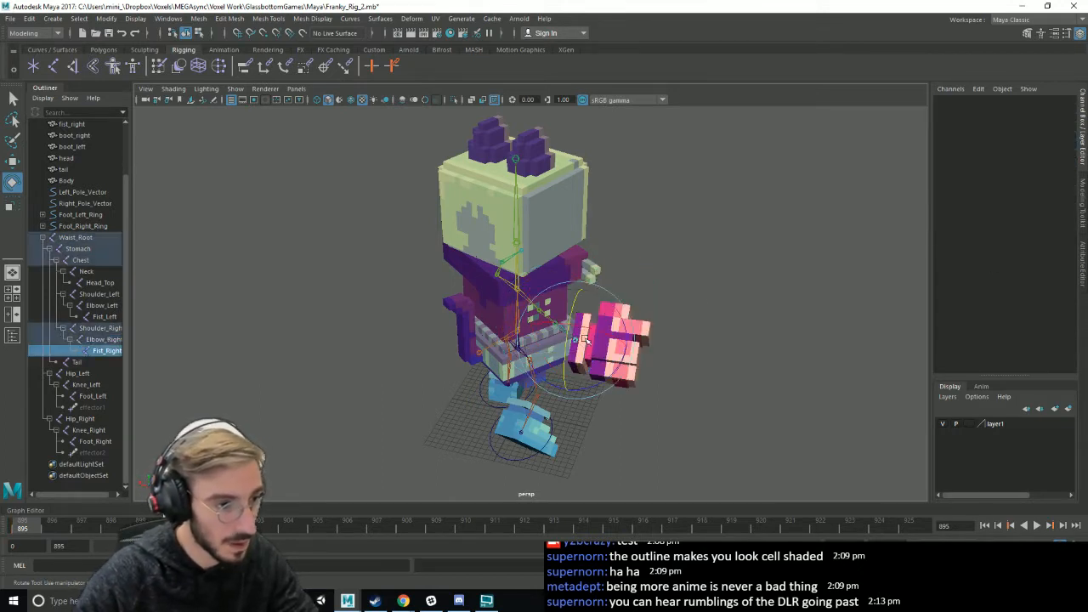
pyautogui.write('0')
pyautogui.press('Tab')
pyautogui.write('0')
pyautogui.press('Tab')
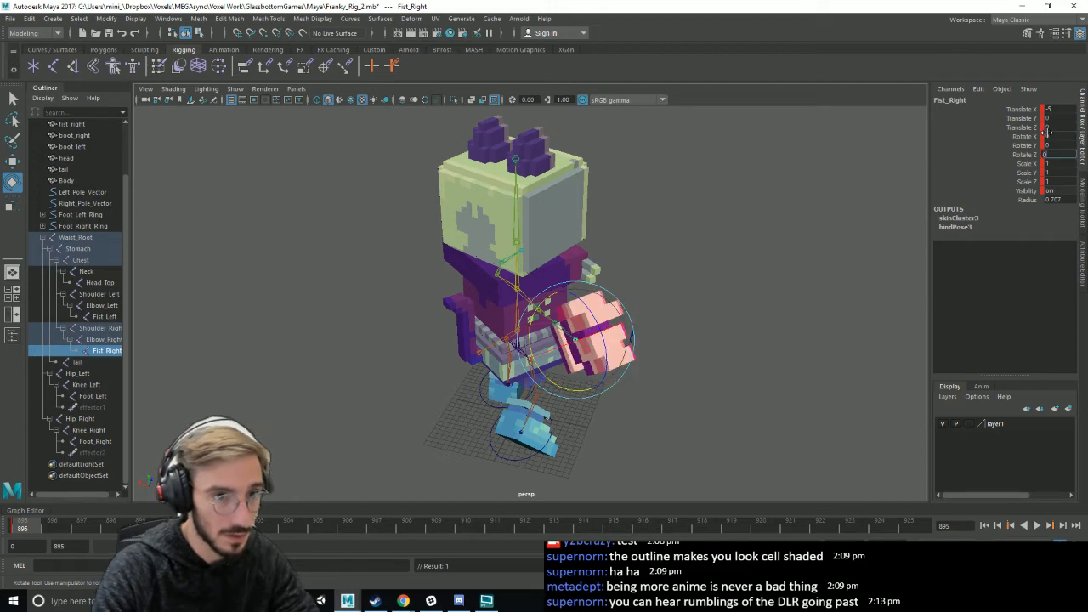
pyautogui.write('0')
pyautogui.press('Tab')
# - Rotate the right elbow joint to about 76, -46 and -60 degrees so the forearm bends down in front of the body
pyautogui.keyDown('alt'); pyautogui.moveTo(770, 374); pyautogui.dragTo(643, 370); pyautogui.keyUp('alt')
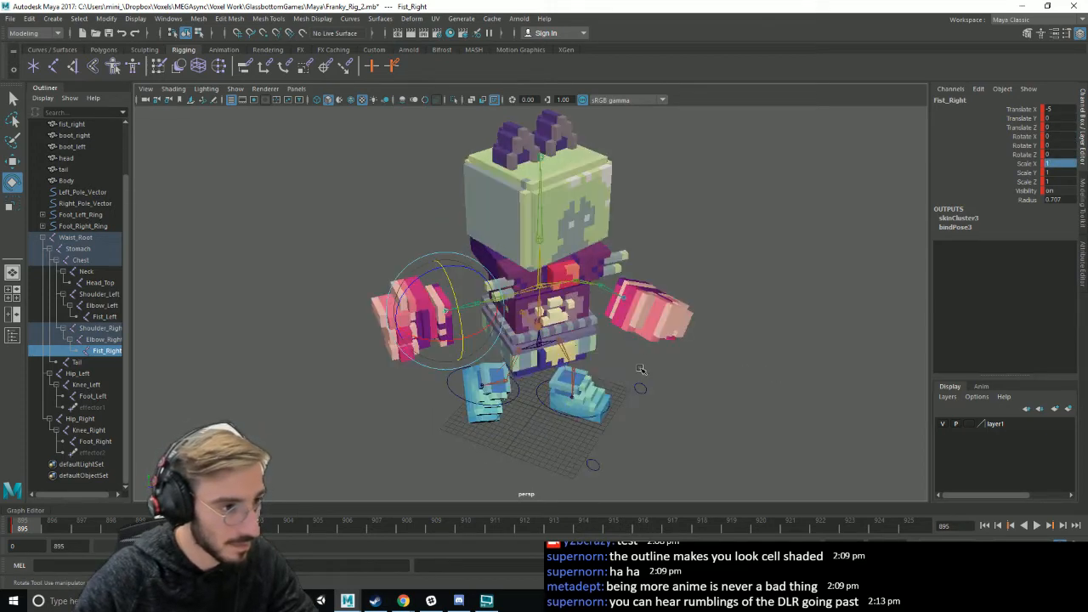
pyautogui.click(690, 380)
pyautogui.keyDown('alt'); pyautogui.moveTo(797, 402); pyautogui.dragTo(760, 375); pyautogui.keyUp('alt')
pyautogui.scroll(4, 519, 321)
pyautogui.keyDown('alt'); pyautogui.moveTo(520, 322); pyautogui.dragTo(434, 361); pyautogui.keyUp('alt')
pyautogui.click(429, 316)
pyautogui.keyDown('alt'); pyautogui.moveTo(476, 364); pyautogui.dragTo(626, 371); pyautogui.keyUp('alt')
pyautogui.click(510, 355)
# - At frame 925, set the right shoulder's Rotate X to 720 and play back the arm spin
pyautogui.click(486, 325)
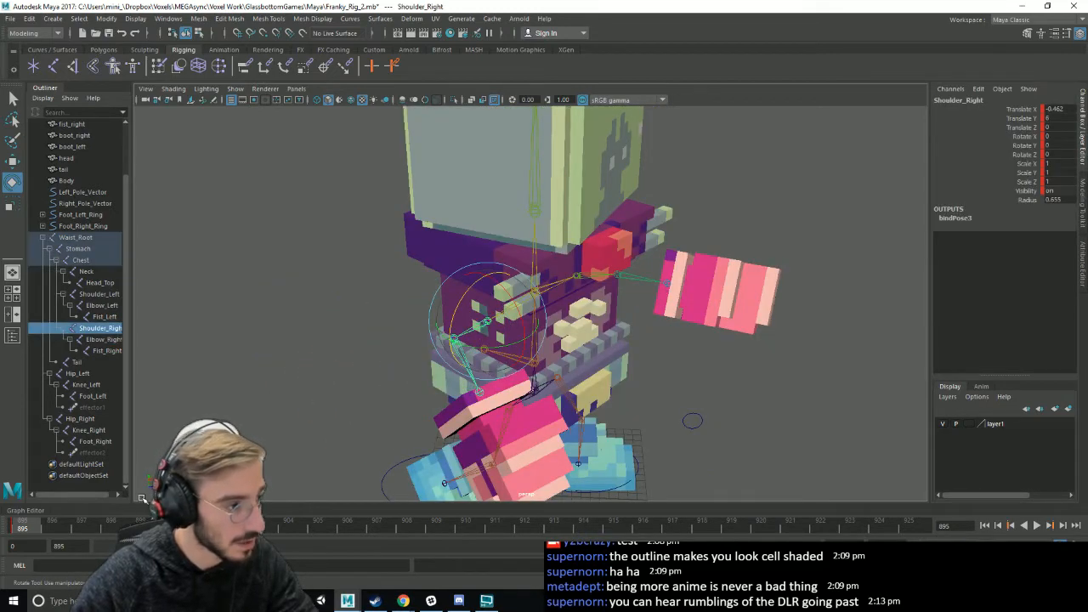
pyautogui.click(909, 527)
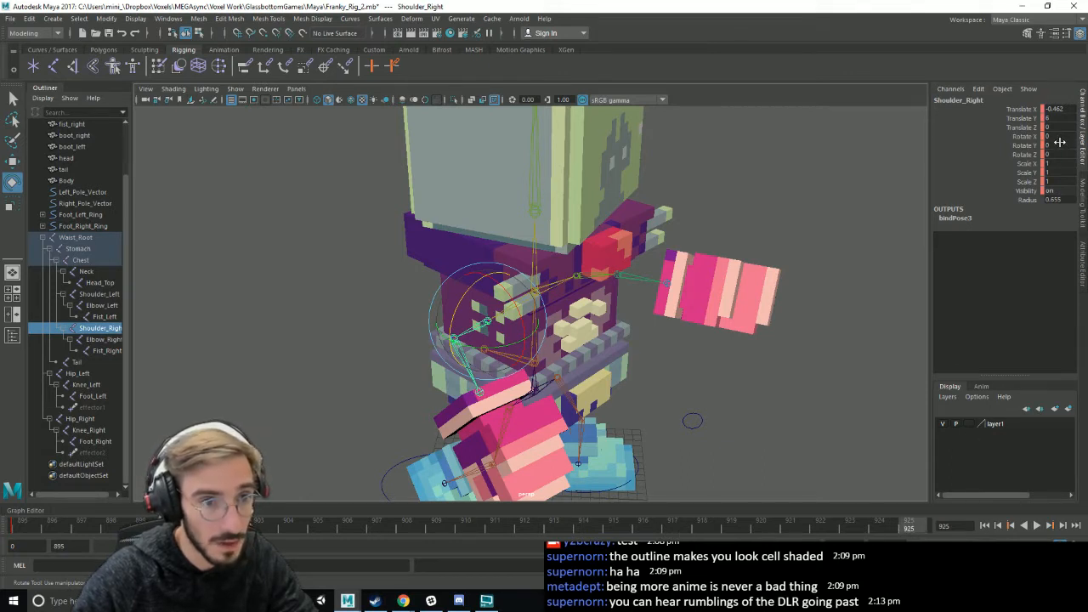
pyautogui.moveTo(509, 298); pyautogui.dragTo(526, 335)
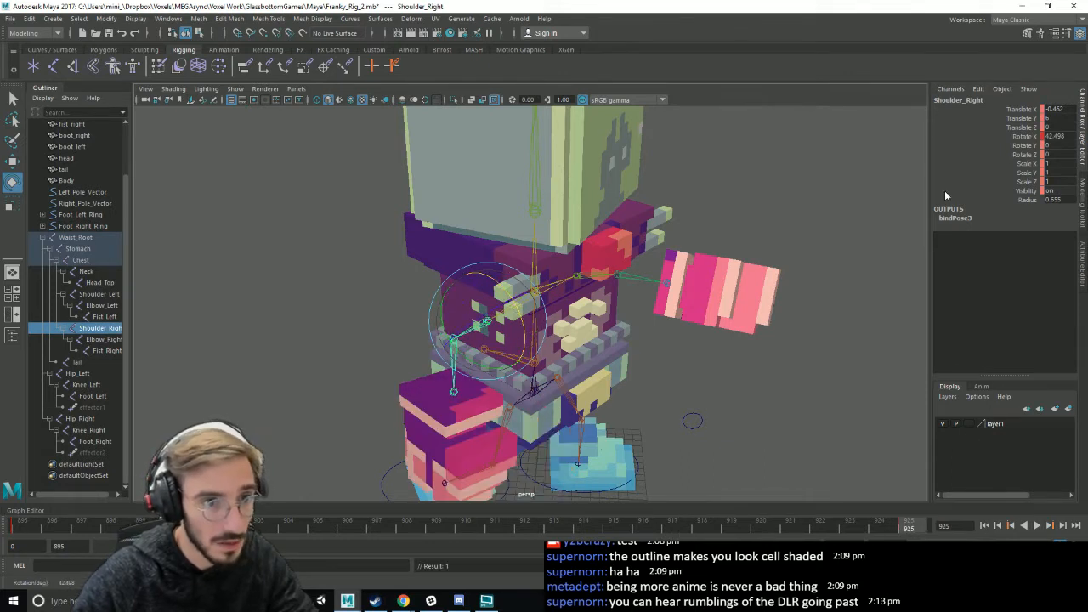
pyautogui.doubleClick(1051, 137)
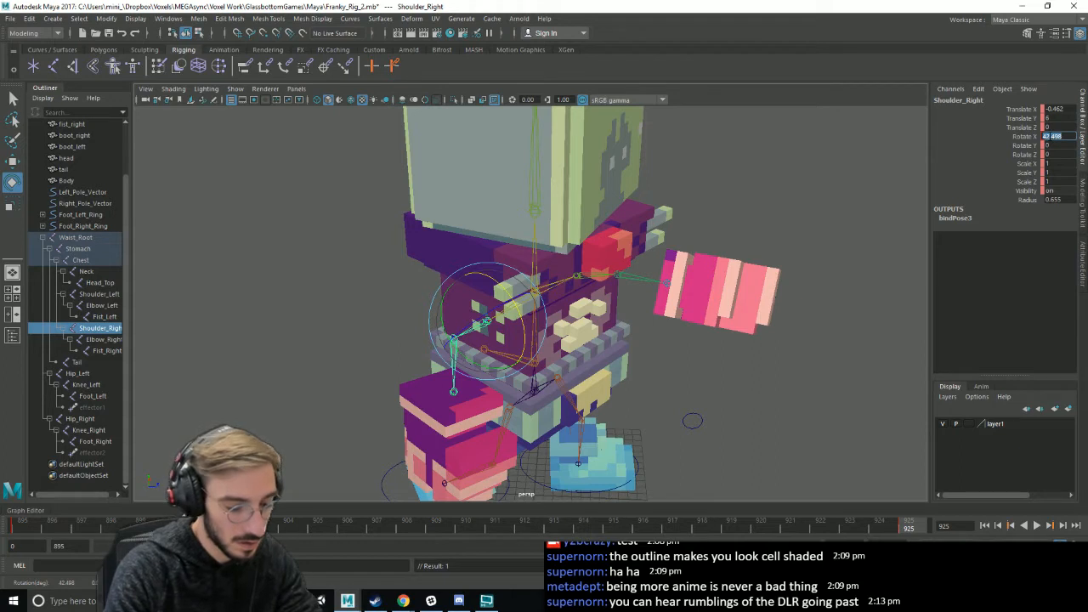
pyautogui.write('720')
pyautogui.press('Return')
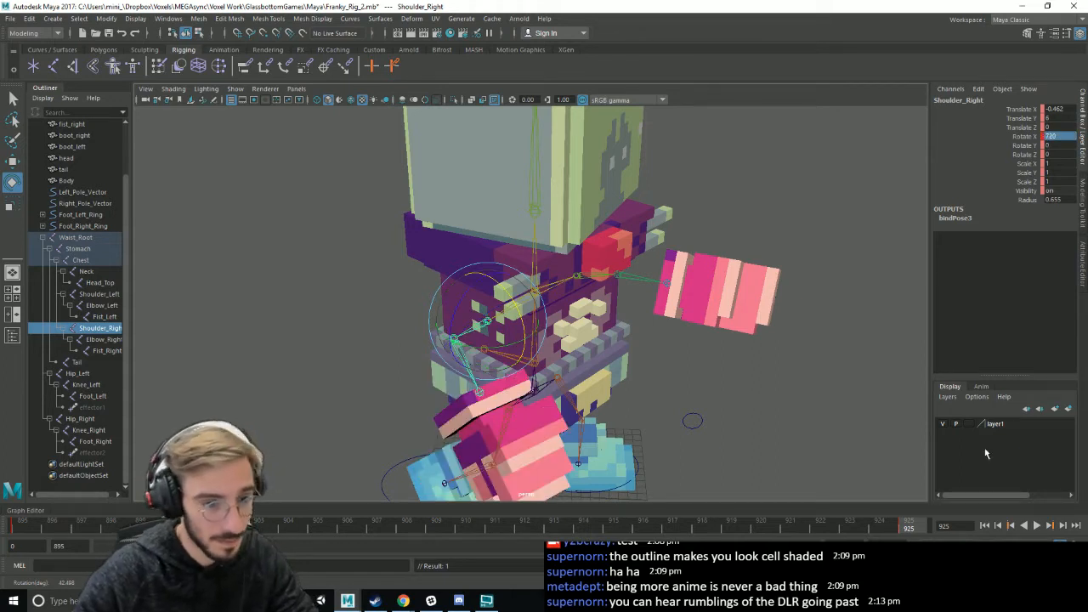
pyautogui.moveTo(895, 534); pyautogui.dragTo(943, 522)
pyautogui.click(1037, 526)
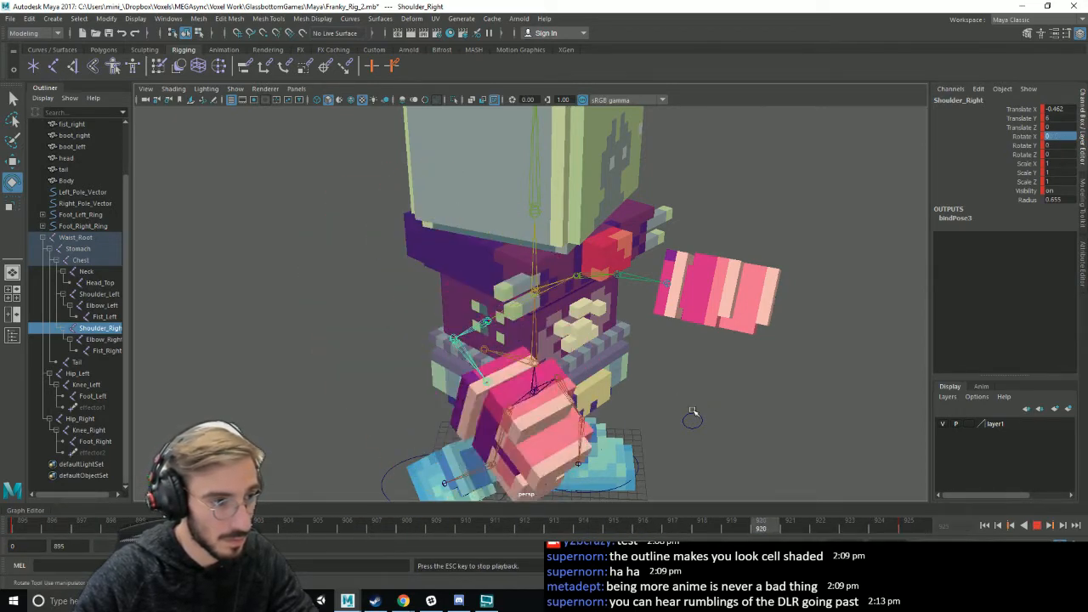
pyautogui.click(1037, 526)
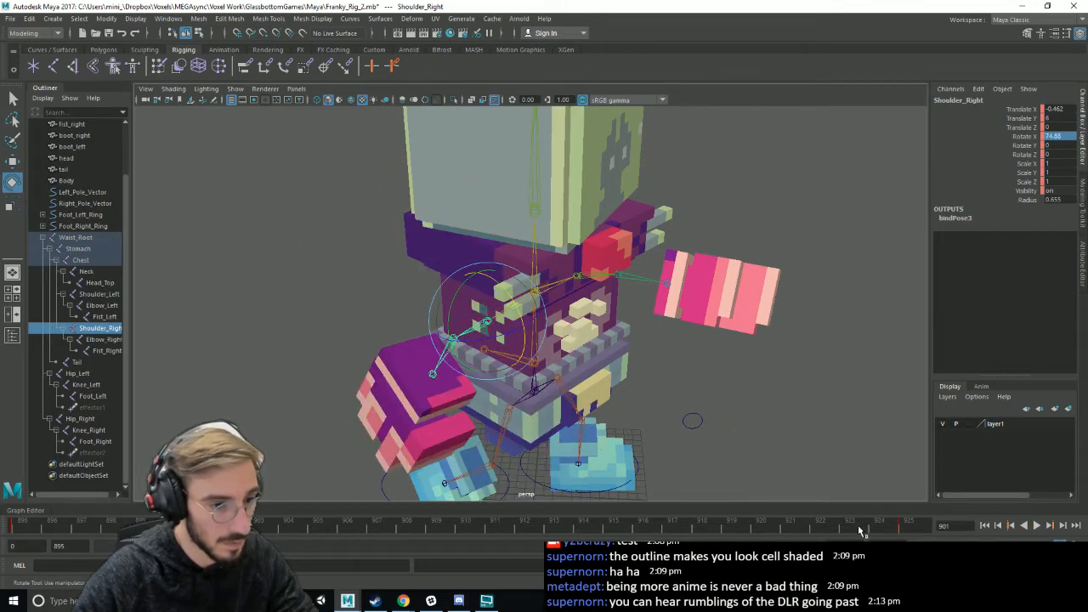
# - Return to frame 895 and rotate the right fist to about -31, 7.5 and 12 degrees, turning it inward
pyautogui.moveTo(795, 527); pyautogui.dragTo(23, 526)
pyautogui.keyDown('alt'); pyautogui.moveTo(672, 421); pyautogui.dragTo(610, 401); pyautogui.keyUp('alt')
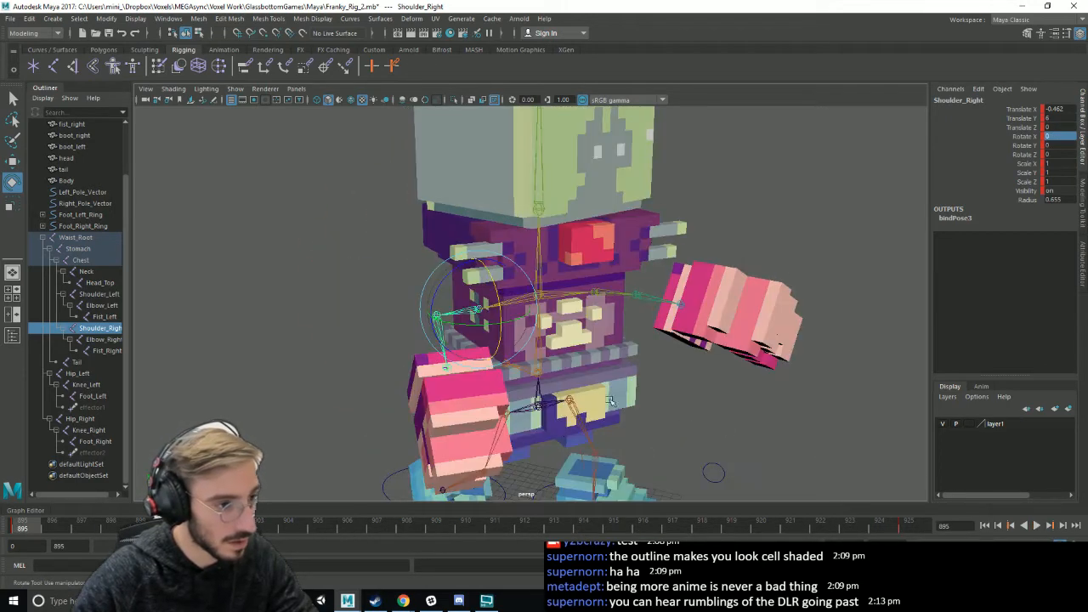
pyautogui.click(481, 371)
pyautogui.click(447, 372)
pyautogui.moveTo(487, 396); pyautogui.dragTo(480, 400)
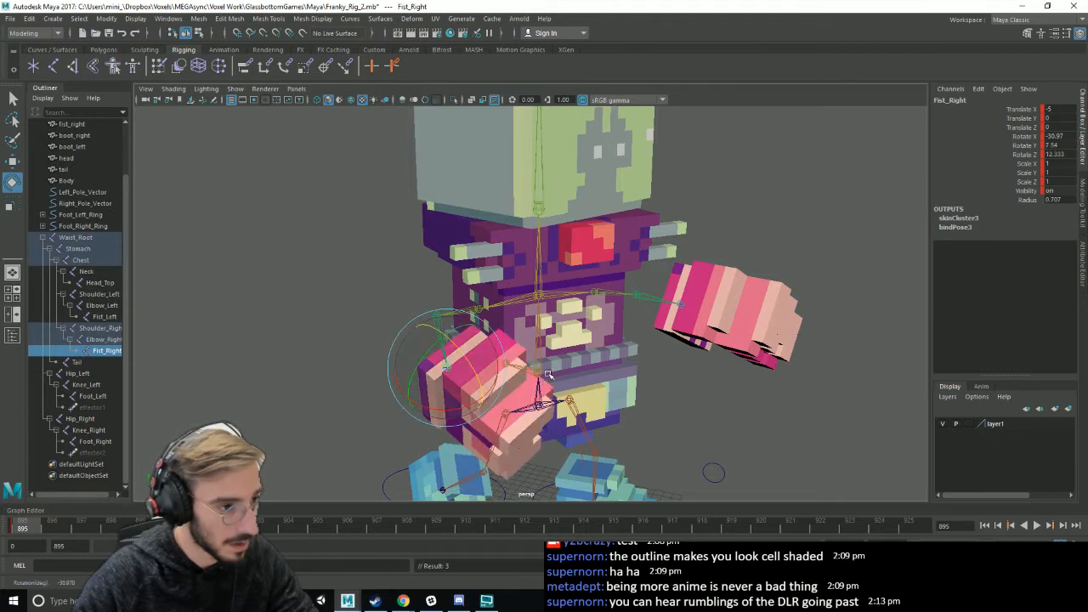
pyautogui.click(746, 413)
# - Rotate the right elbow at frame 895 to raise the forearm forward in front of the torso
pyautogui.keyDown('alt'); pyautogui.moveTo(723, 409); pyautogui.dragTo(553, 385); pyautogui.keyUp('alt')
pyautogui.click(484, 357)
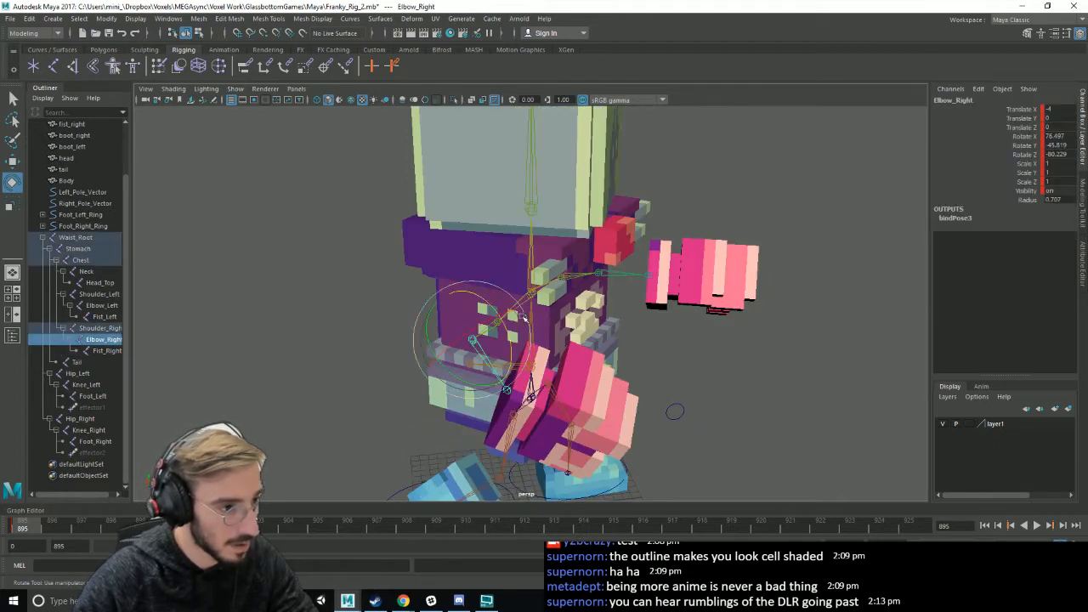
pyautogui.moveTo(501, 327)
pyautogui.mouseDown()
pyautogui.moveTo(491, 302)
pyautogui.moveTo(453, 302)
pyautogui.moveTo(499, 303)
pyautogui.moveTo(513, 330)
pyautogui.mouseUp()
pyautogui.click(826, 425)
pyautogui.scroll(-5, 810, 416)
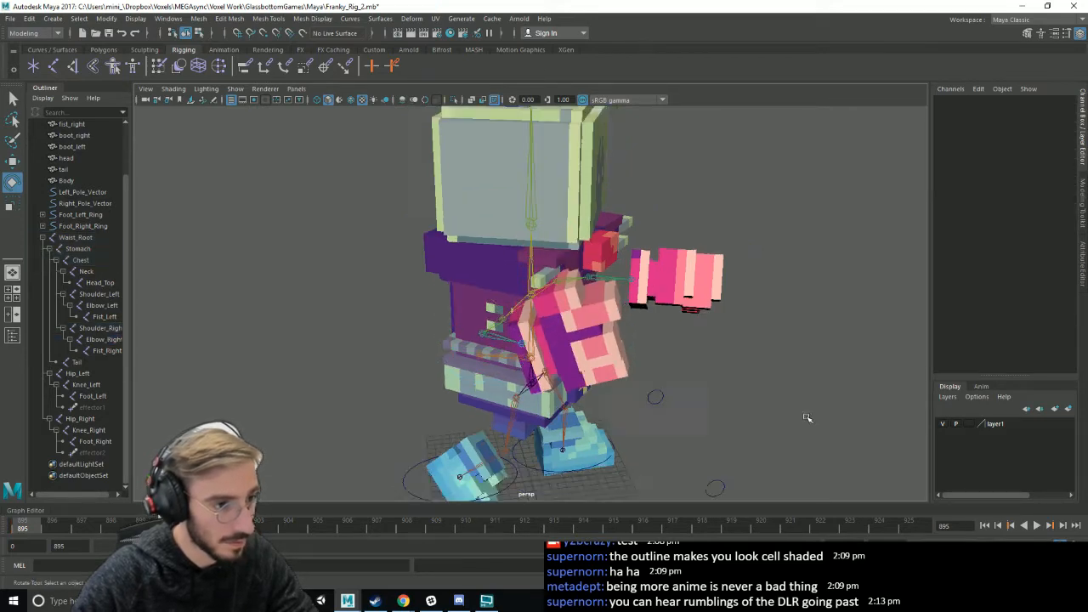
pyautogui.keyDown('alt'); pyautogui.moveTo(809, 414); pyautogui.dragTo(719, 411); pyautogui.keyUp('alt')
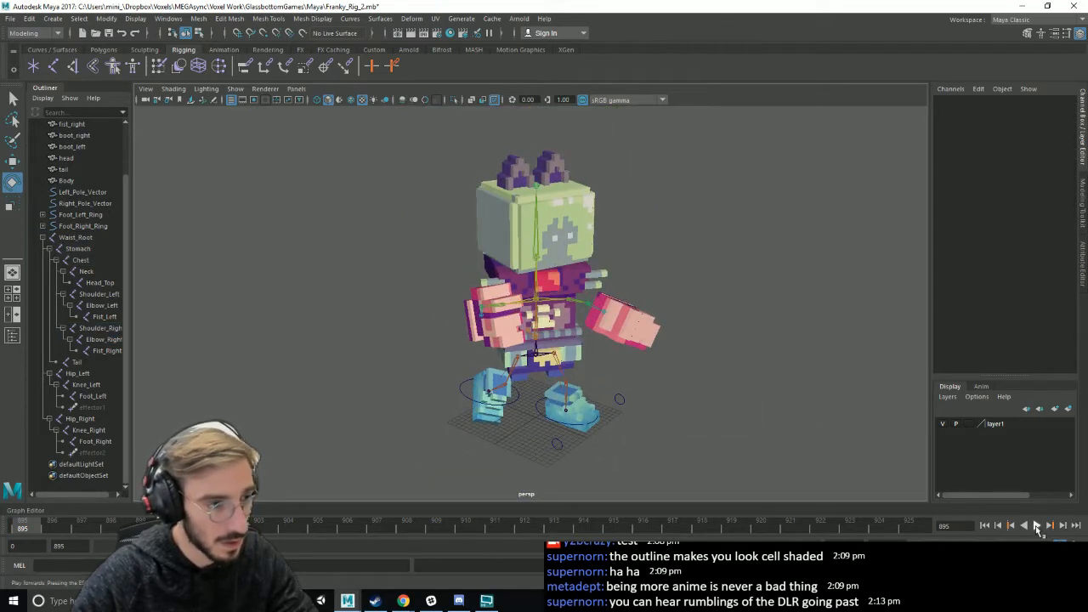
# - At frame 905, rotate the right fist to about -4, 8 and 17 degrees and play back the motion
pyautogui.click(1038, 527)
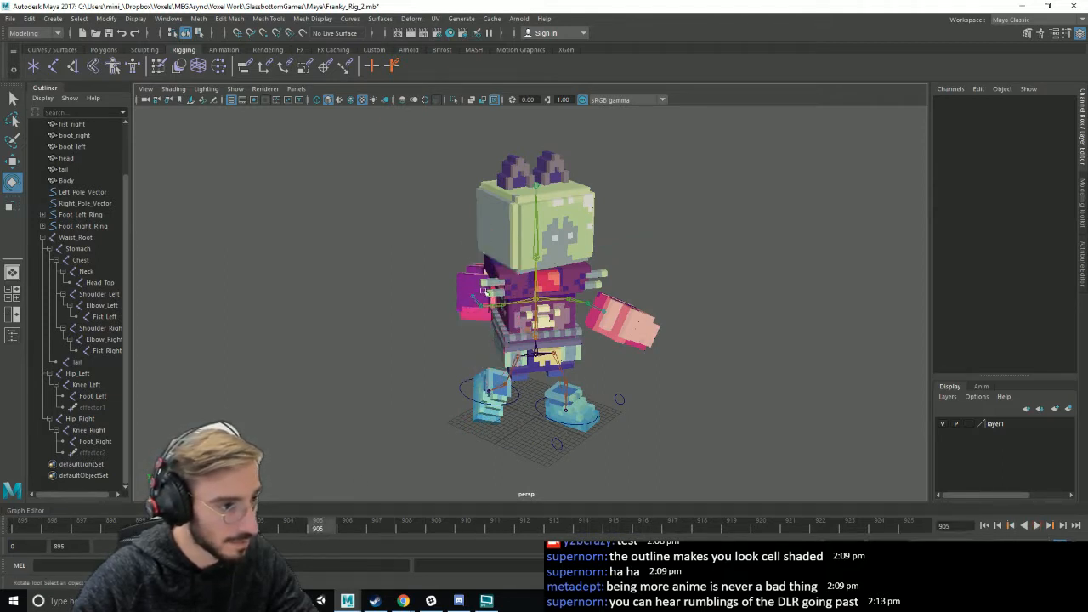
pyautogui.click(470, 297)
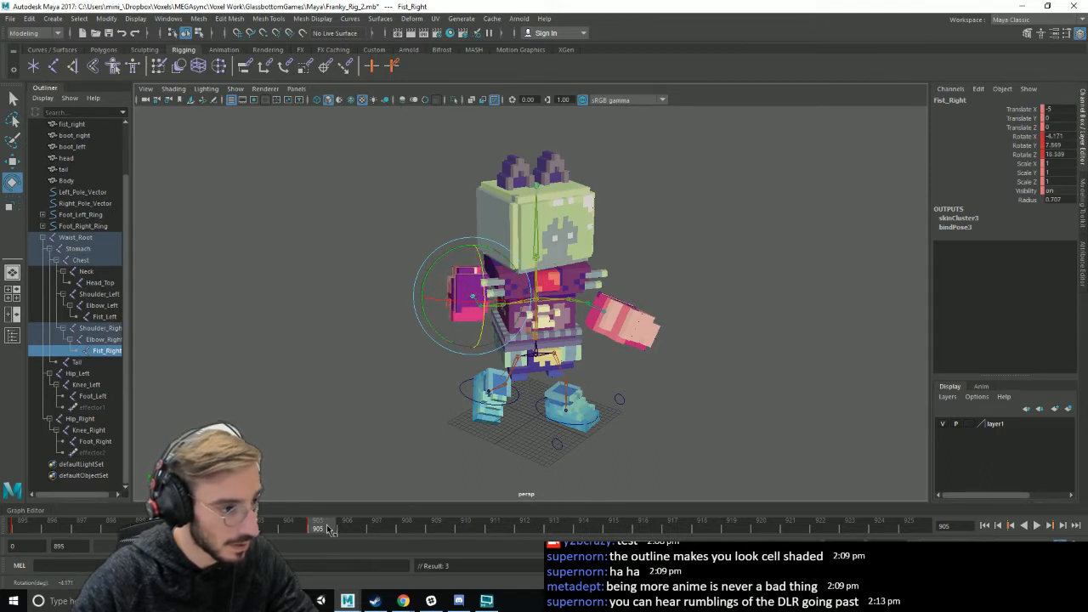
pyautogui.hotkey('alt', 'v')
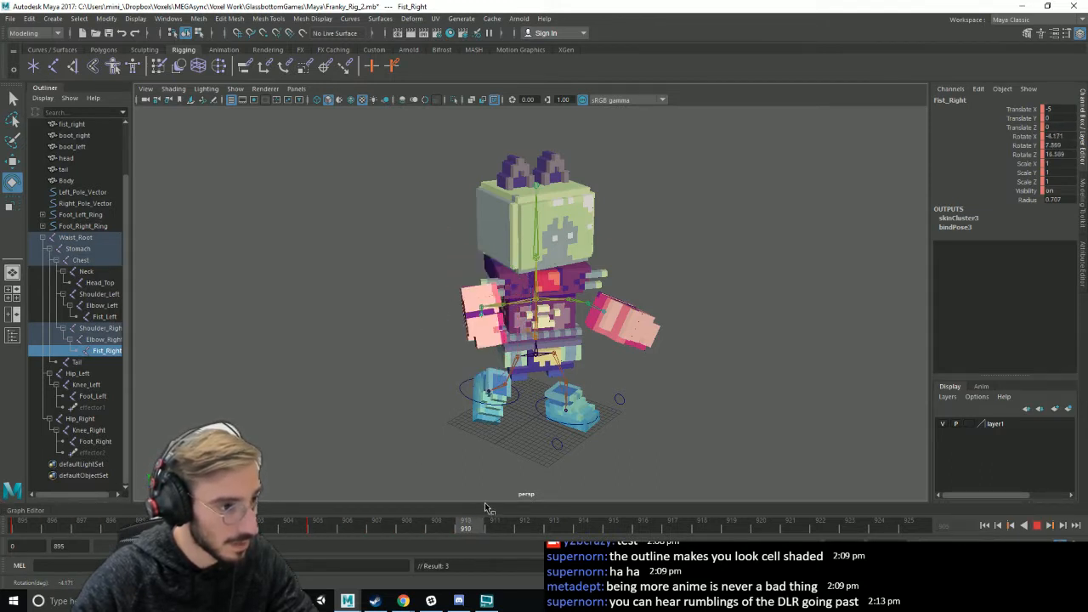
pyautogui.moveTo(486, 504); pyautogui.dragTo(425, 497)
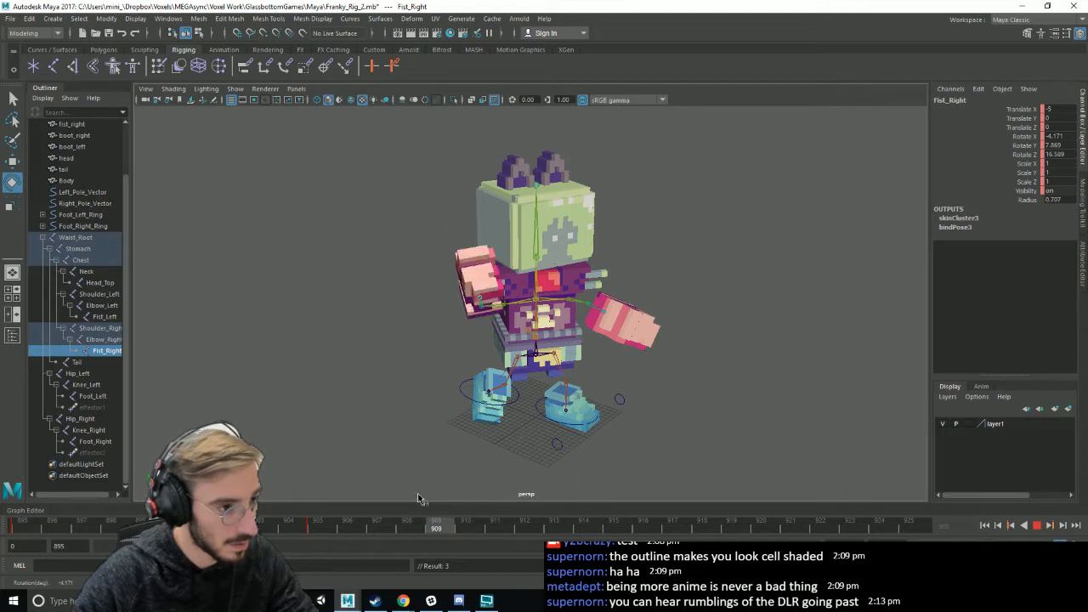
# - At frame 910, rotate the right fist to about -19 degrees in Rotate X and scrub through the motion up to frame 925
pyautogui.moveTo(262, 500); pyautogui.dragTo(557, 516)
pyautogui.click(466, 522)
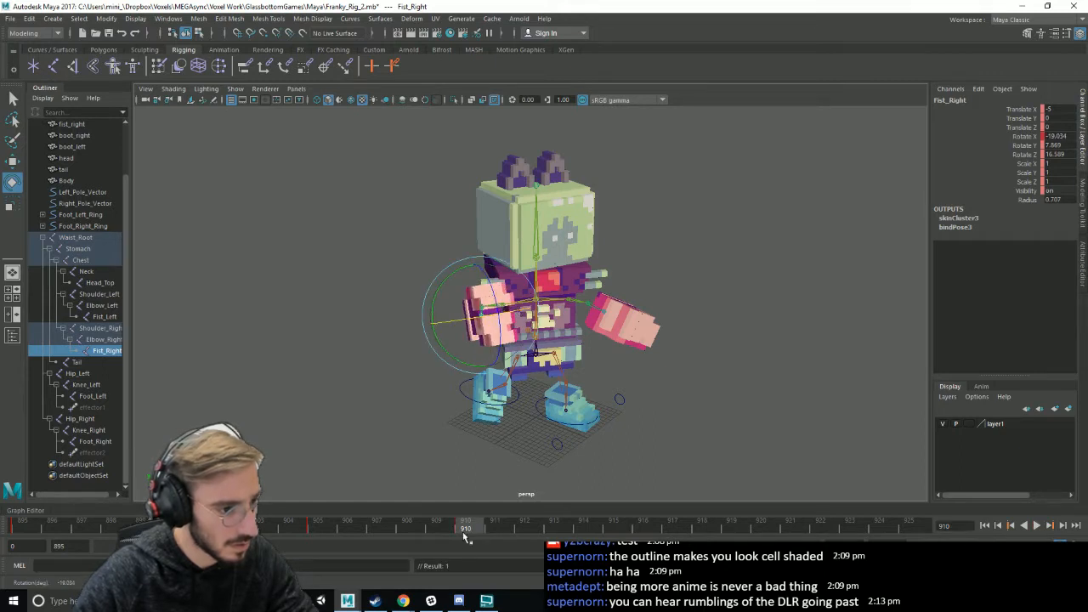
pyautogui.moveTo(466, 534)
pyautogui.mouseDown()
pyautogui.moveTo(34, 521)
pyautogui.moveTo(58, 517)
pyautogui.mouseUp()
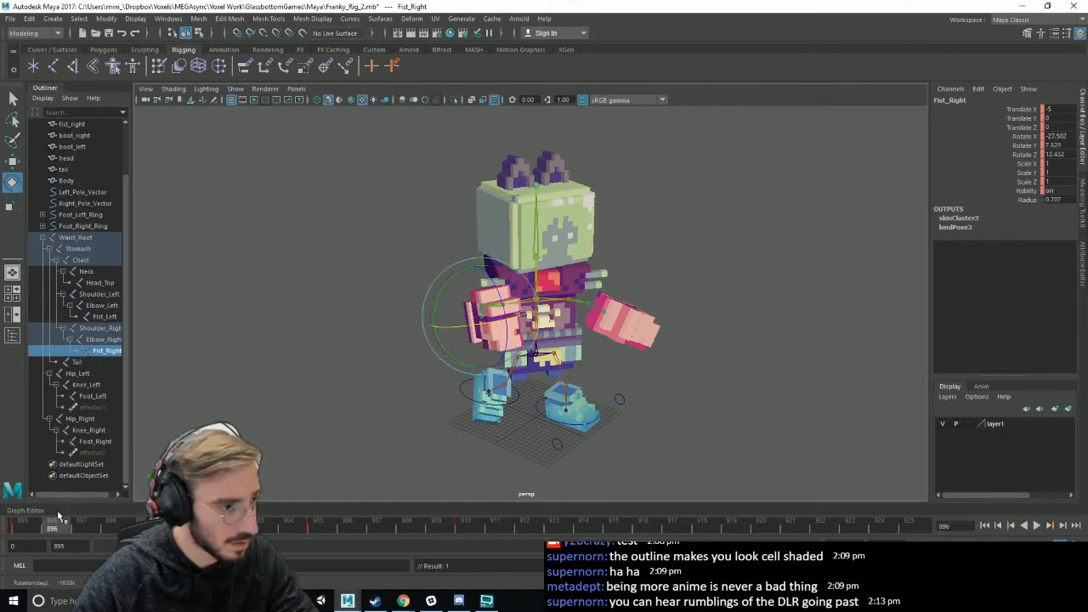
pyautogui.moveTo(272, 520); pyautogui.dragTo(921, 532)
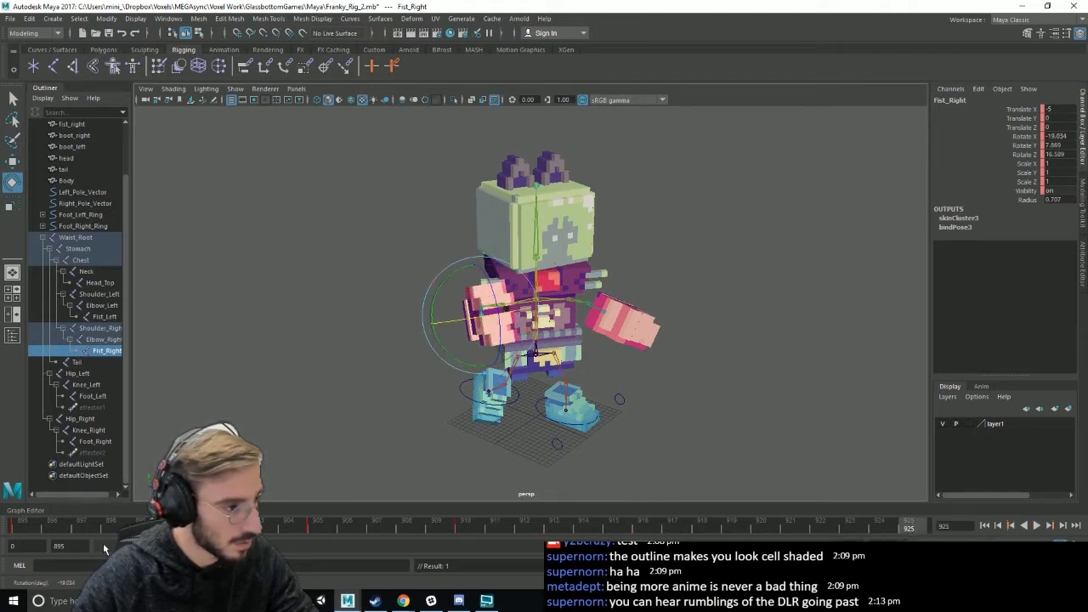
# - Copy the right fist's key from frame 895 and paste it at frame 925
pyautogui.click(30, 527)
pyautogui.rightClick(30, 528)
pyautogui.click(59, 370)
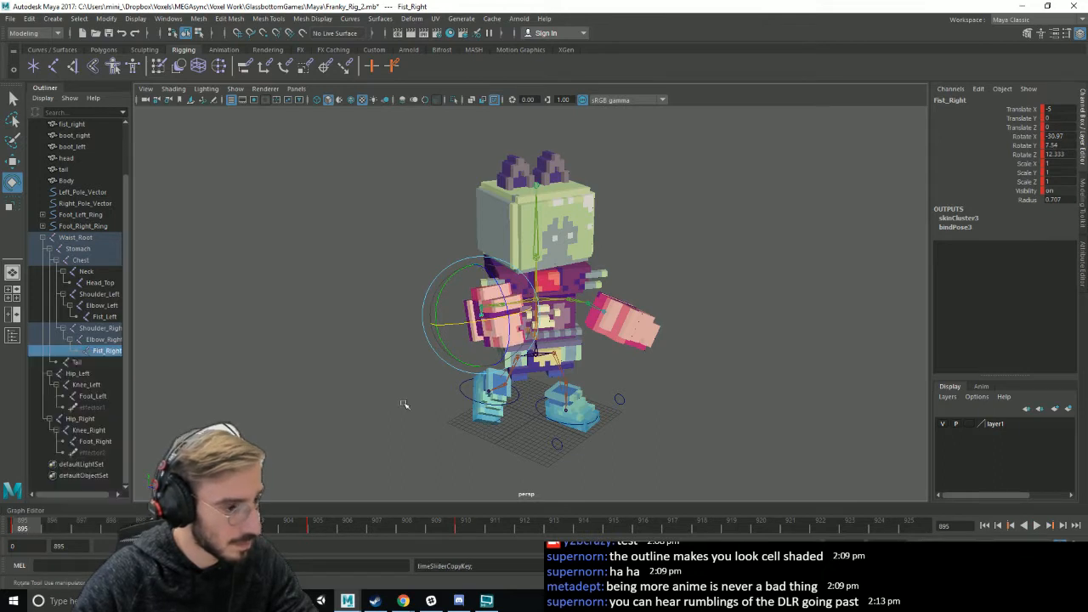
pyautogui.click(910, 527)
pyautogui.rightClick(922, 528)
pyautogui.moveTo(952, 382)
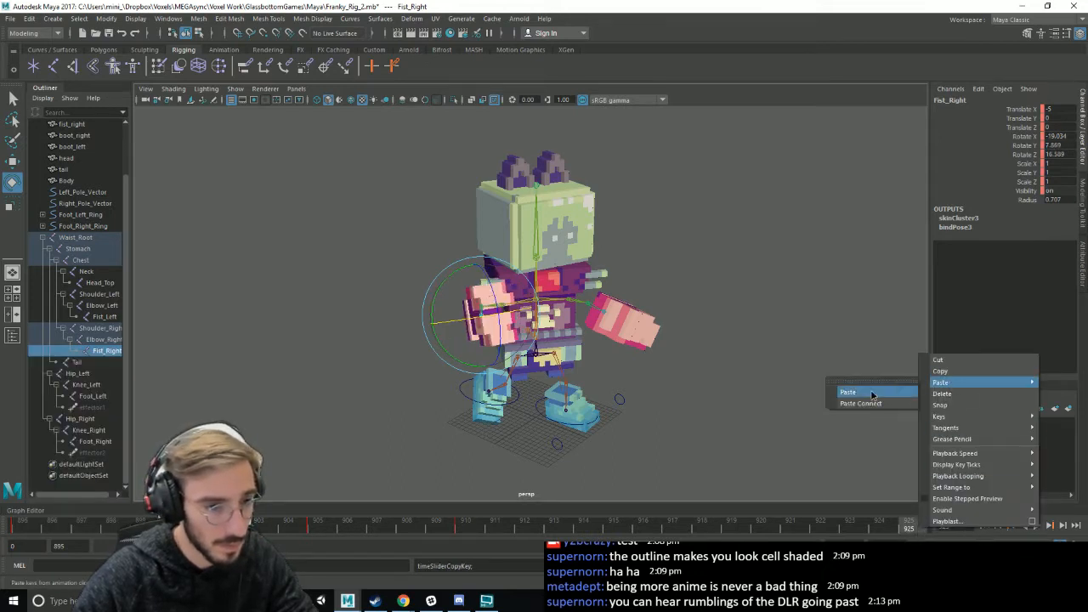
pyautogui.click(846, 390)
# - Play back the arm animation, stop it and save the scene
pyautogui.click(1049, 527)
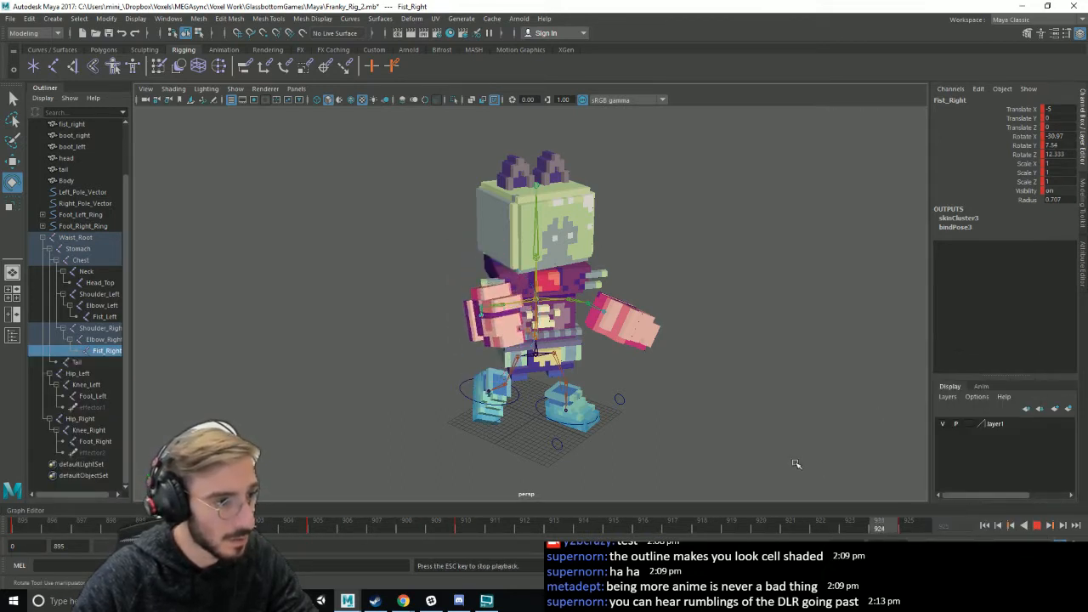
pyautogui.click(1038, 526)
pyautogui.click(746, 437)
# - Show the right shoulder's animation curves in an enlarged Graph Editor, framed around frames 895 to 925
pyautogui.keyDown('alt'); pyautogui.moveTo(628, 354); pyautogui.dragTo(654, 377); pyautogui.keyUp('alt')
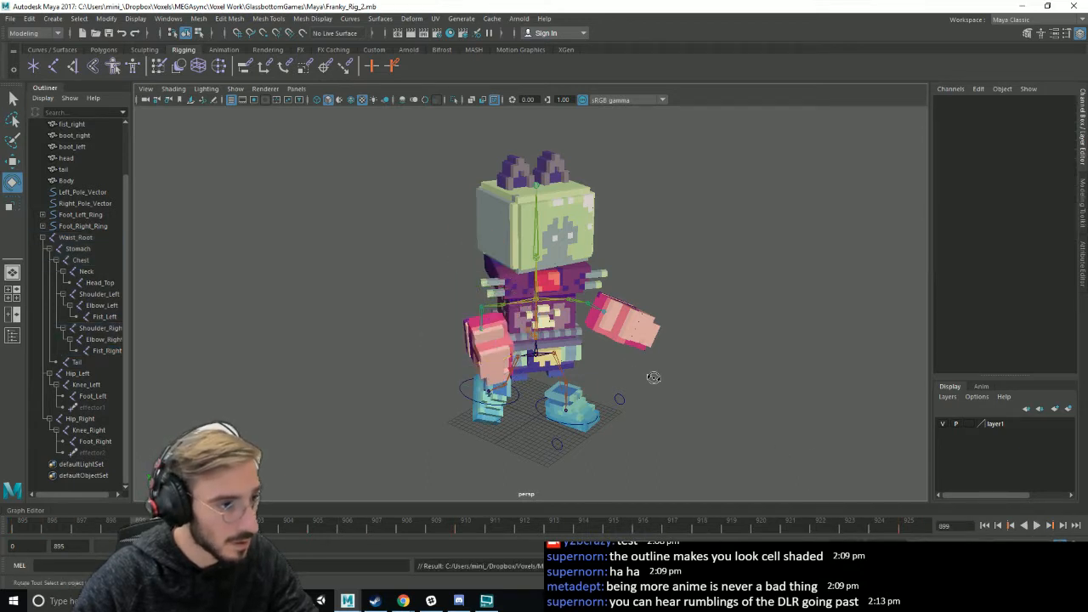
pyautogui.click(492, 313)
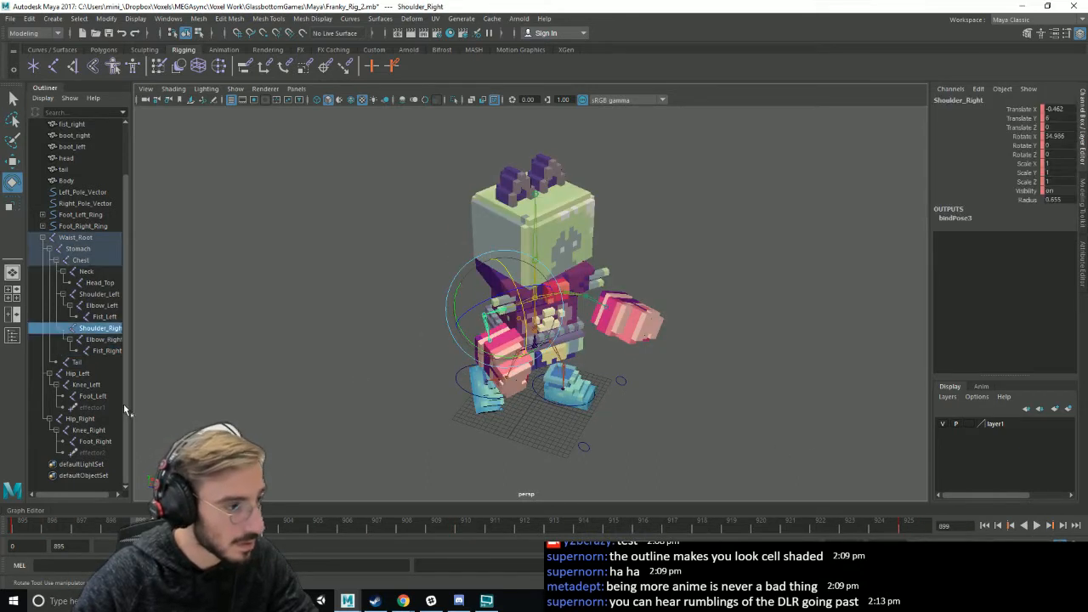
pyautogui.click(10, 512)
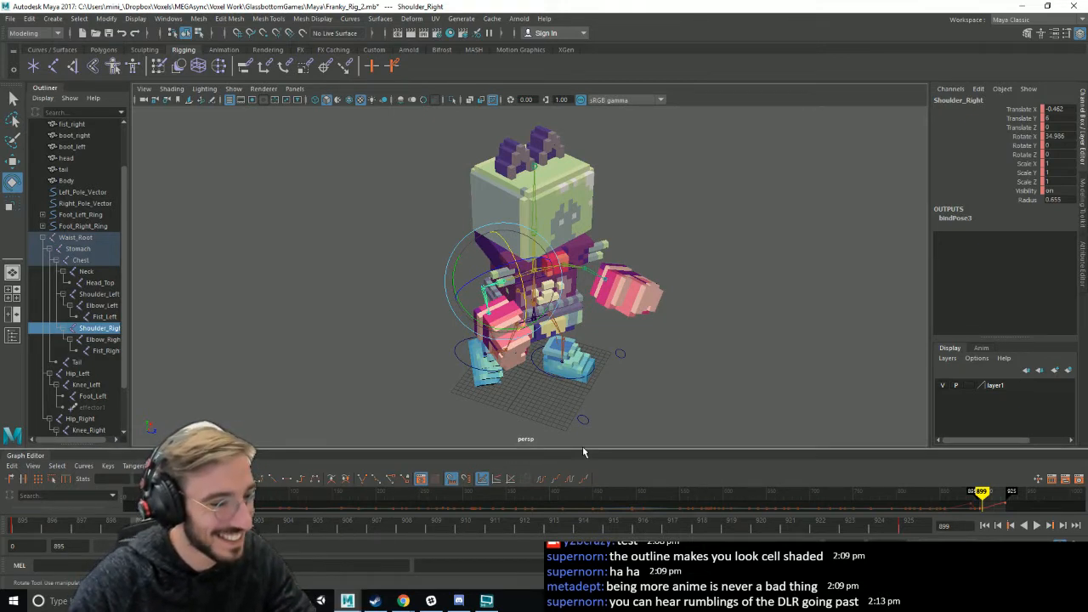
pyautogui.moveTo(584, 449); pyautogui.dragTo(606, 324)
pyautogui.keyDown('alt'); pyautogui.moveTo(776, 451); pyautogui.dragTo(614, 449, button='middle'); pyautogui.keyUp('alt')
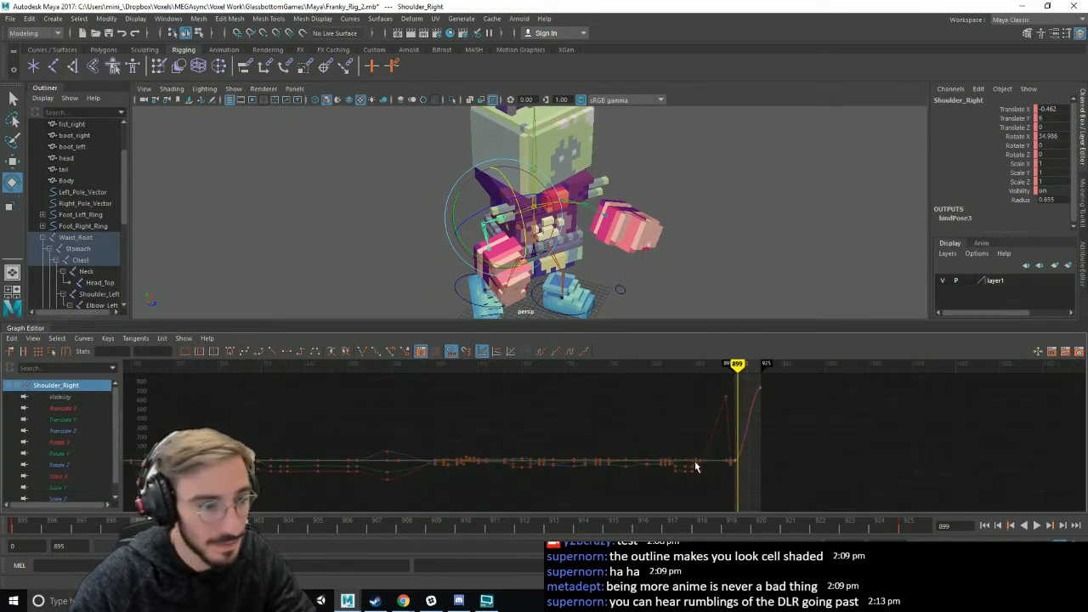
pyautogui.keyDown('alt'); pyautogui.moveTo(695, 462); pyautogui.dragTo(799, 457, button='right'); pyautogui.keyUp('alt')
pyautogui.keyDown('alt'); pyautogui.moveTo(800, 458); pyautogui.dragTo(735, 459, button='middle'); pyautogui.keyUp('alt')
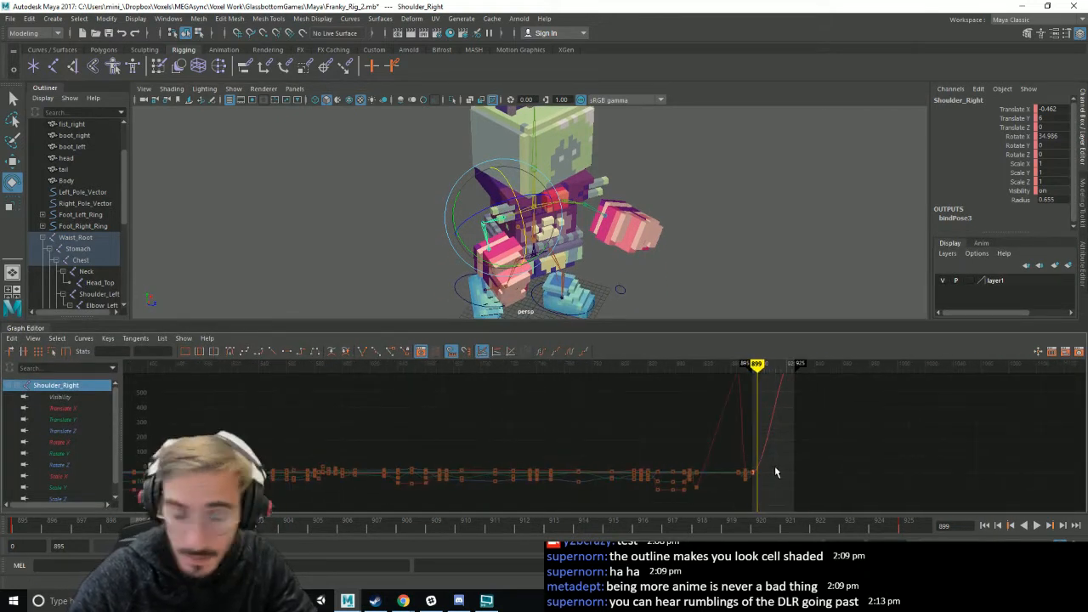
pyautogui.keyDown('alt'); pyautogui.moveTo(775, 466); pyautogui.dragTo(828, 480, button='right'); pyautogui.keyUp('alt')
pyautogui.keyDown('alt'); pyautogui.moveTo(828, 480); pyautogui.dragTo(672, 476, button='middle'); pyautogui.keyUp('alt')
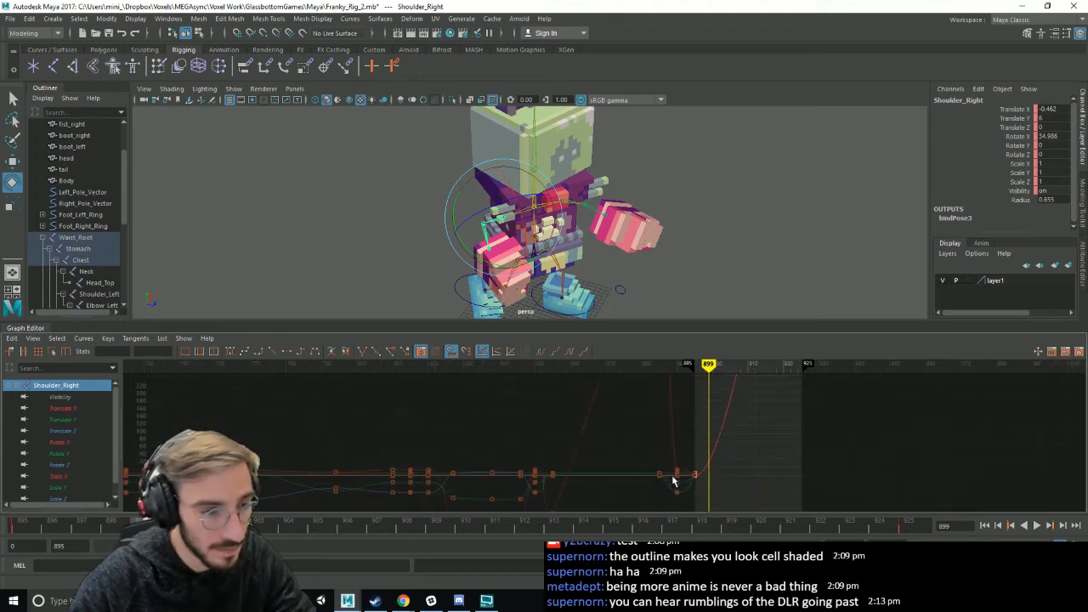
# - Break the tangents of the right shoulder's Rotate X key at frame 895 and steepen its outgoing tangent upward along the spin curve
pyautogui.click(60, 442)
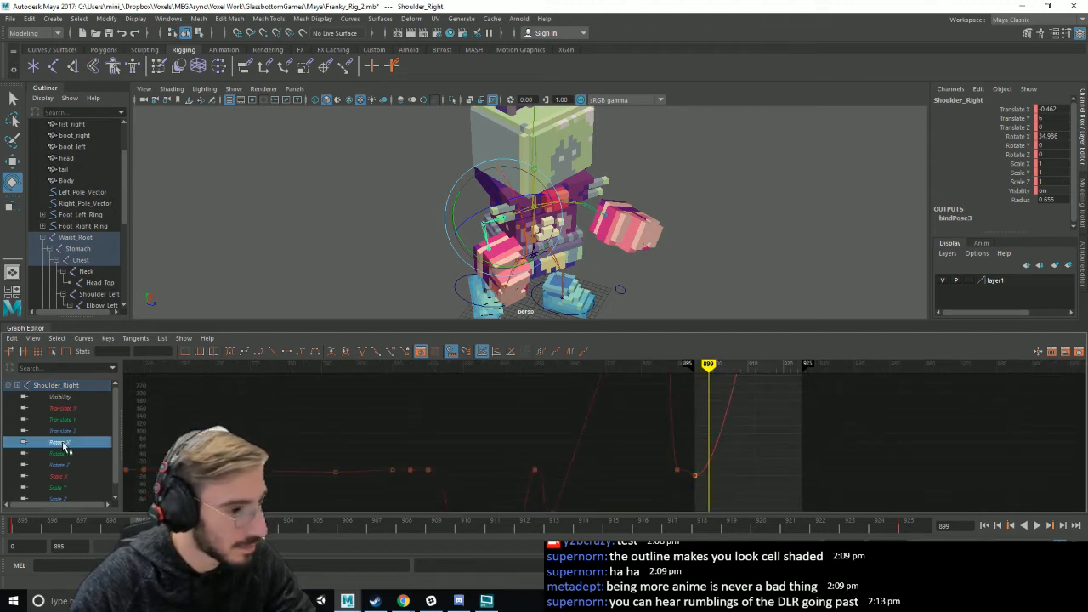
pyautogui.click(695, 478)
pyautogui.rightClick(696, 478)
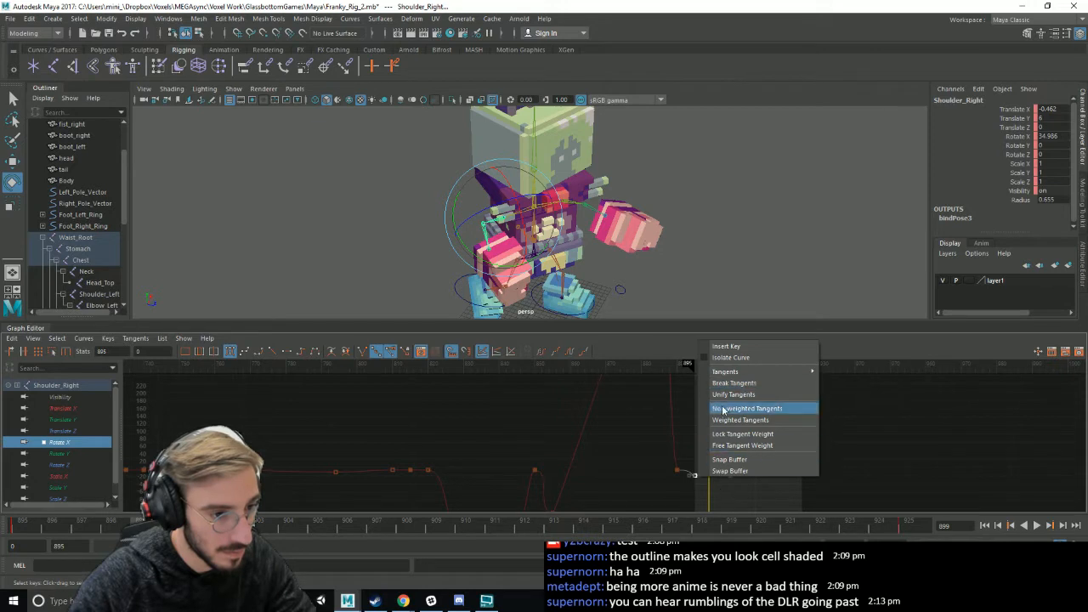
pyautogui.click(733, 383)
pyautogui.moveTo(732, 473); pyautogui.dragTo(703, 443)
# - Break the tangents of the shoulder's Rotate X key at frame 925 and steepen its incoming tangent to straighten the curve
pyautogui.keyDown('alt'); pyautogui.moveTo(749, 441); pyautogui.dragTo(716, 561, button='middle'); pyautogui.keyUp('alt')
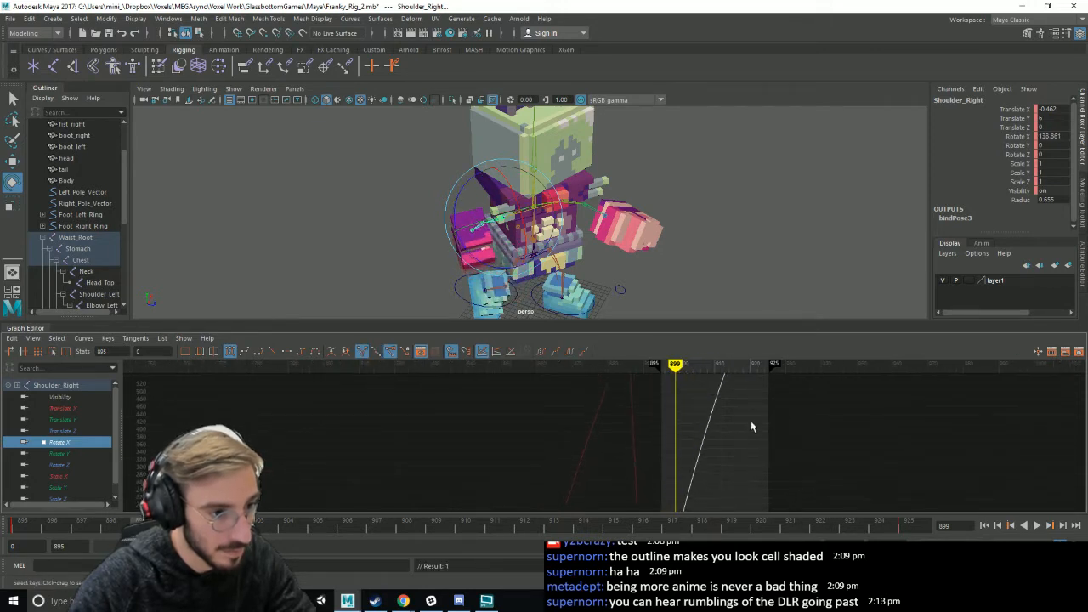
pyautogui.keyDown('alt'); pyautogui.moveTo(751, 422); pyautogui.dragTo(715, 523, button='middle'); pyautogui.keyUp('alt')
pyautogui.scroll(-3, 733, 479)
pyautogui.rightClick(678, 450)
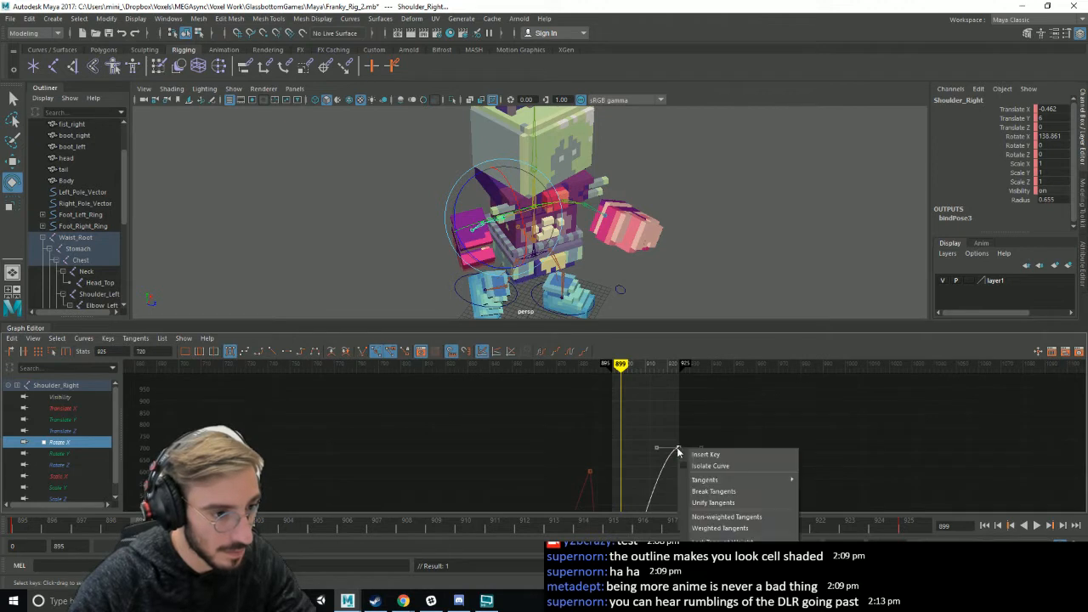
pyautogui.click(711, 488)
pyautogui.moveTo(665, 473); pyautogui.dragTo(669, 479)
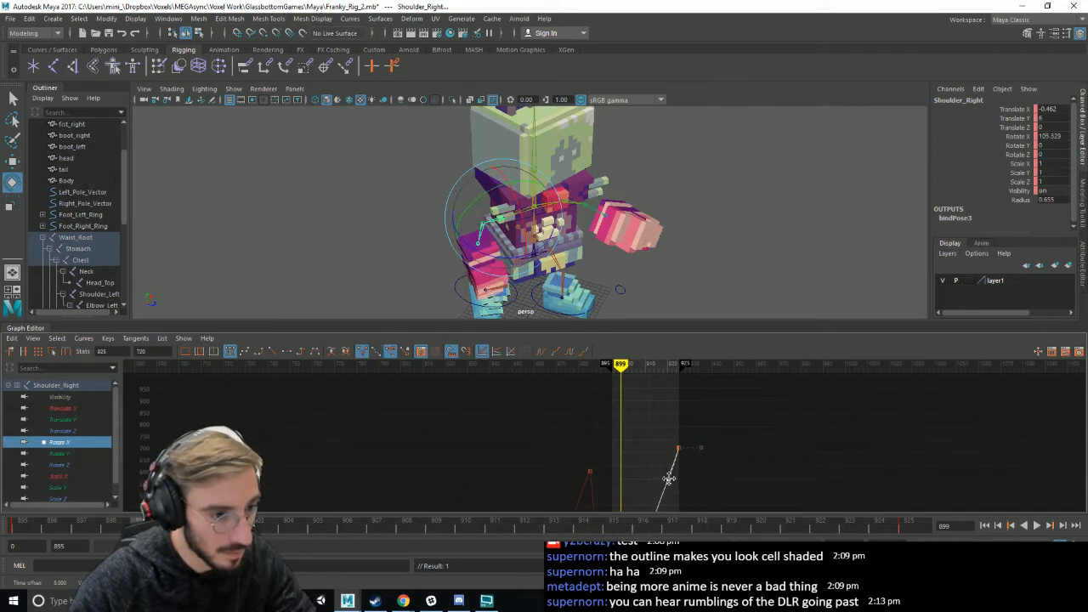
# - Play back the arm spin with the Graph Editor collapsed and save the scene
pyautogui.click(1036, 526)
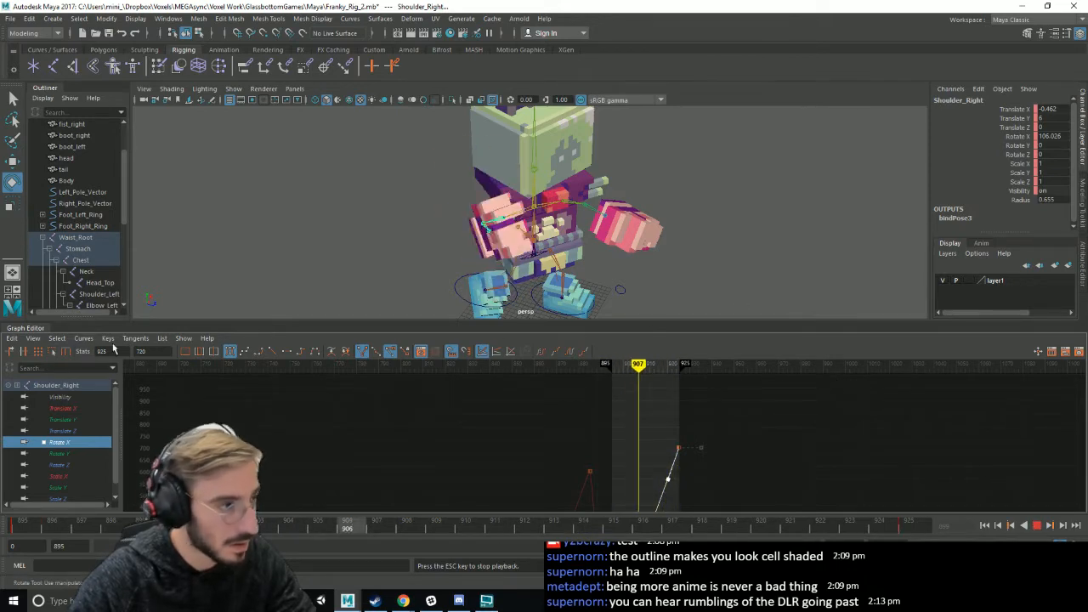
pyautogui.doubleClick(26, 328)
pyautogui.keyDown('alt'); pyautogui.moveTo(746, 416); pyautogui.dragTo(709, 441, button='right'); pyautogui.keyUp('alt')
pyautogui.keyDown('alt'); pyautogui.moveTo(709, 440); pyautogui.dragTo(590, 418); pyautogui.keyUp('alt')
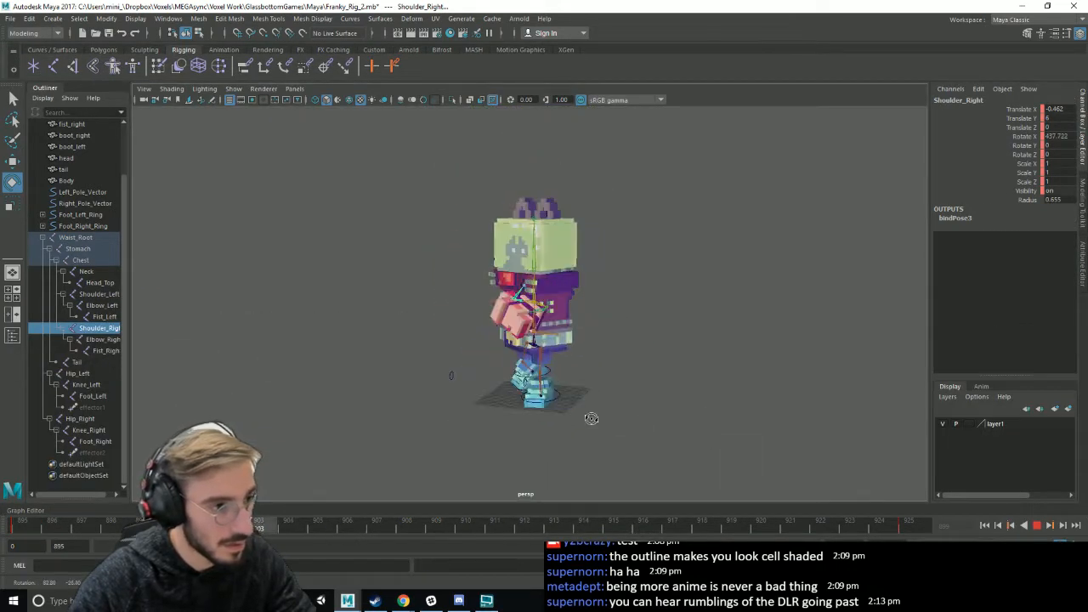
pyautogui.click(624, 422)
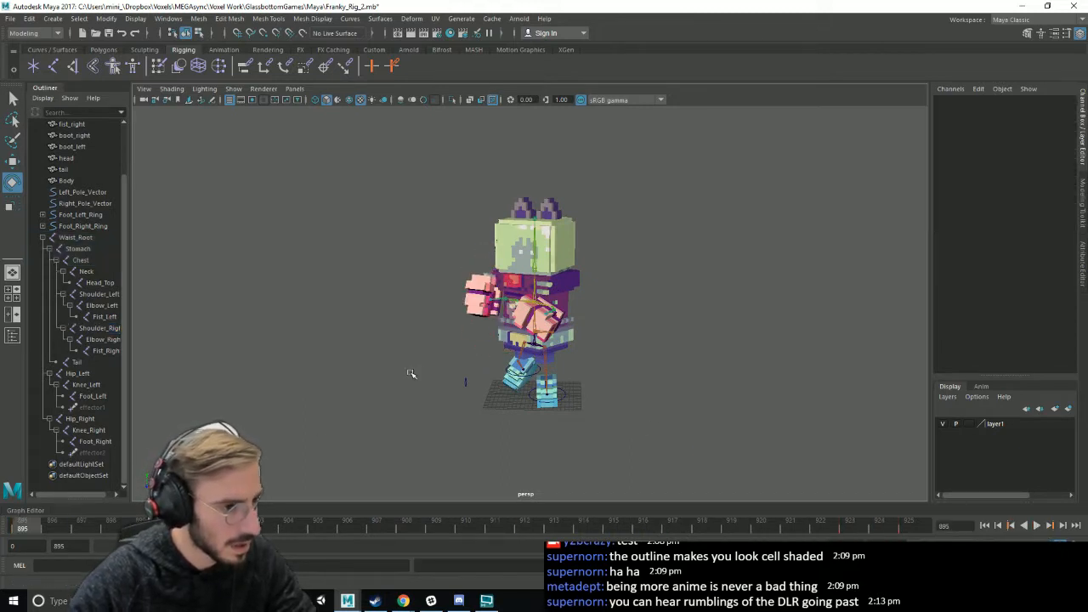
# - Copy the Waist_Root joint's key from frame 895 and paste it at frame 925
pyautogui.scroll(3, 554, 352)
pyautogui.click(533, 351)
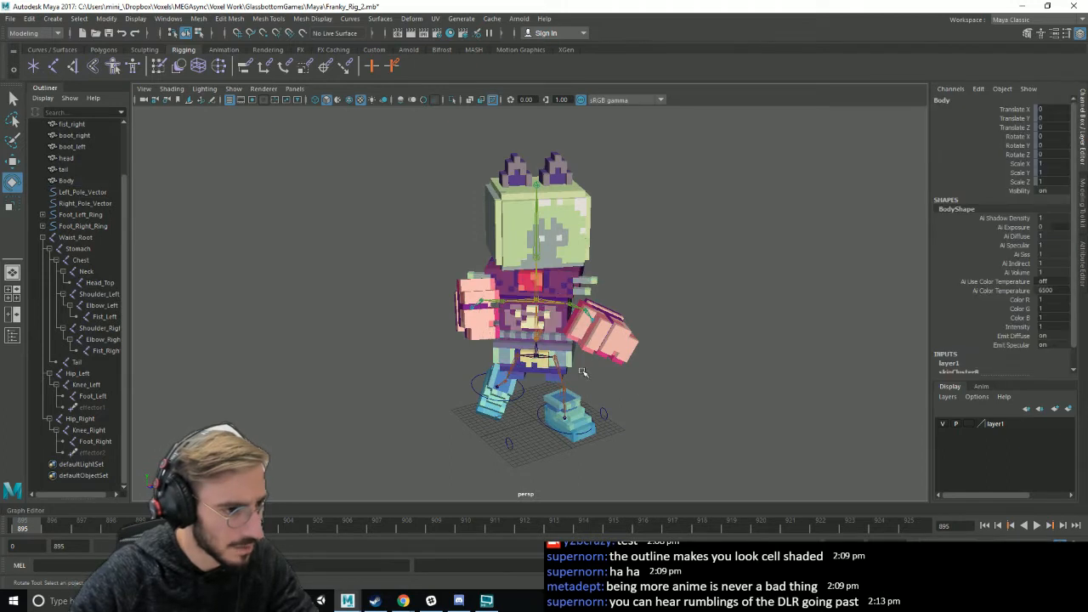
pyautogui.click(549, 338)
pyautogui.moveTo(549, 338); pyautogui.dragTo(562, 375)
pyautogui.keyDown('alt'); pyautogui.moveTo(719, 394); pyautogui.dragTo(683, 387); pyautogui.keyUp('alt')
pyautogui.rightClick(25, 529)
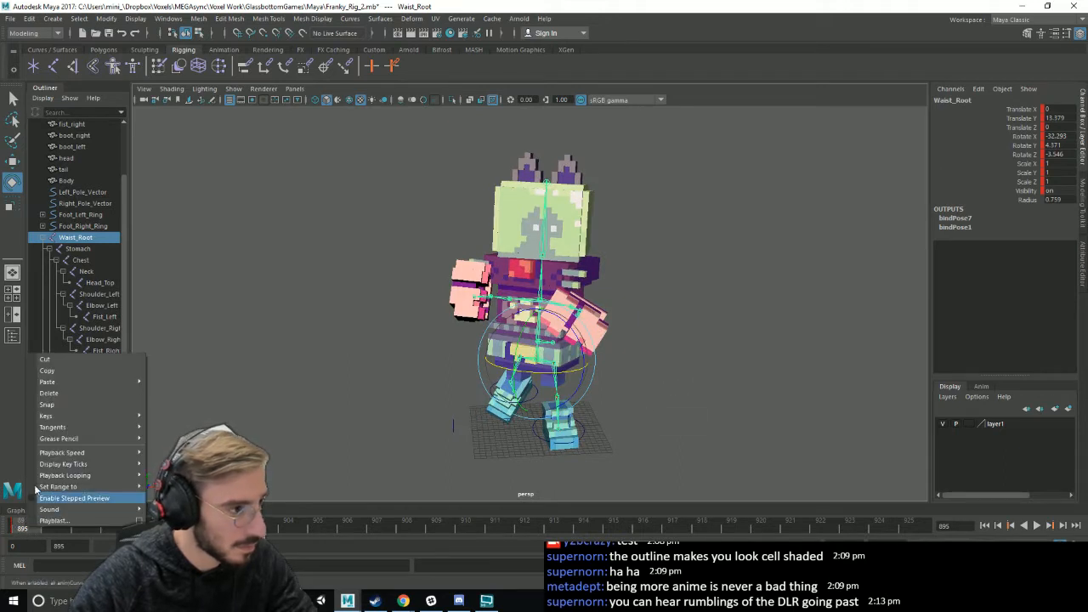
pyautogui.click(52, 375)
pyautogui.click(908, 529)
pyautogui.rightClick(910, 529)
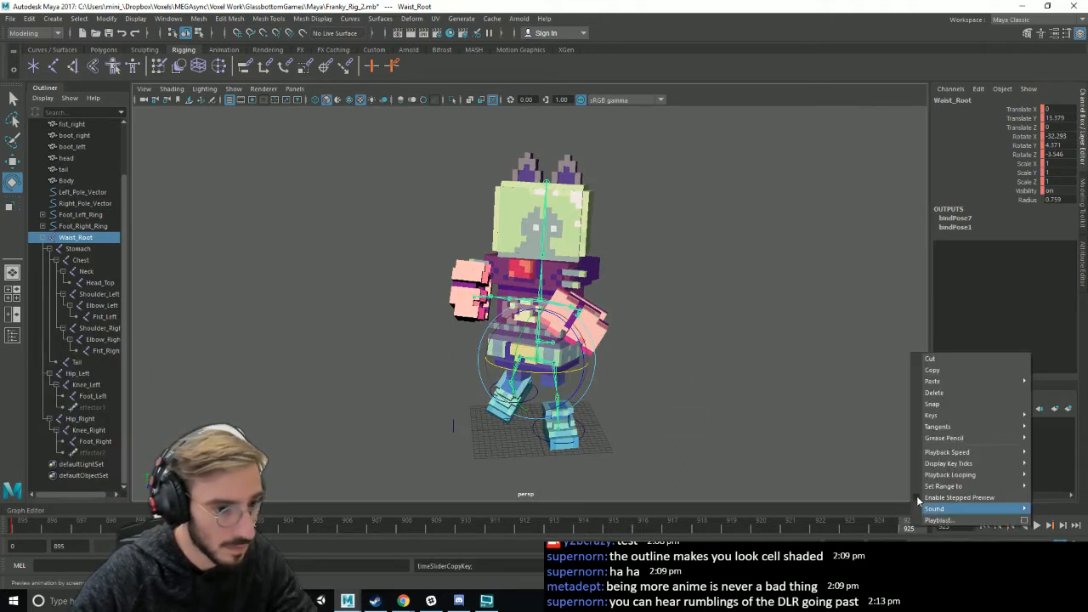
pyautogui.moveTo(931, 377)
pyautogui.click(859, 391)
# - Play back the animation with the new waist key, stop it and save the scene
pyautogui.hotkey('alt', 'v')
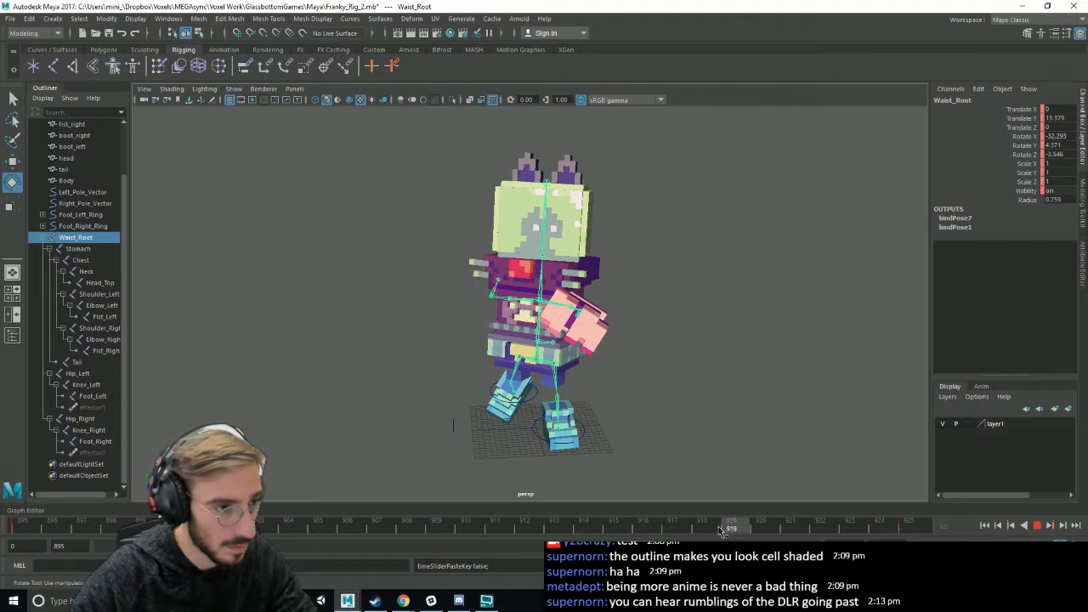
pyautogui.click(901, 535)
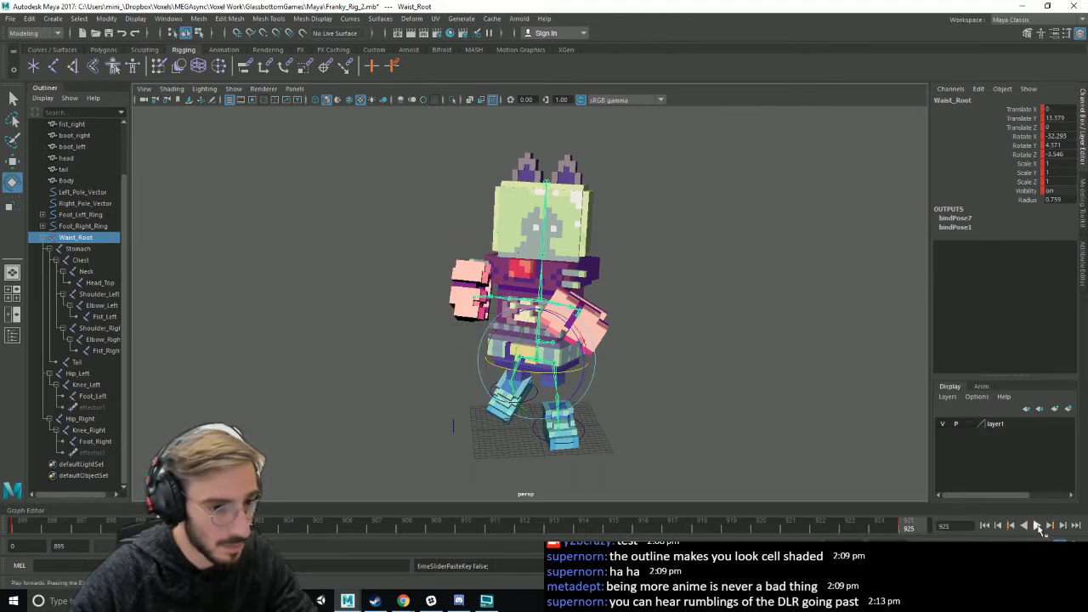
pyautogui.click(1036, 526)
pyautogui.scroll(-4, 697, 436)
pyautogui.keyDown('alt'); pyautogui.moveTo(688, 422); pyautogui.dragTo(713, 422); pyautogui.keyUp('alt')
pyautogui.click(1036, 528)
pyautogui.click(756, 434)
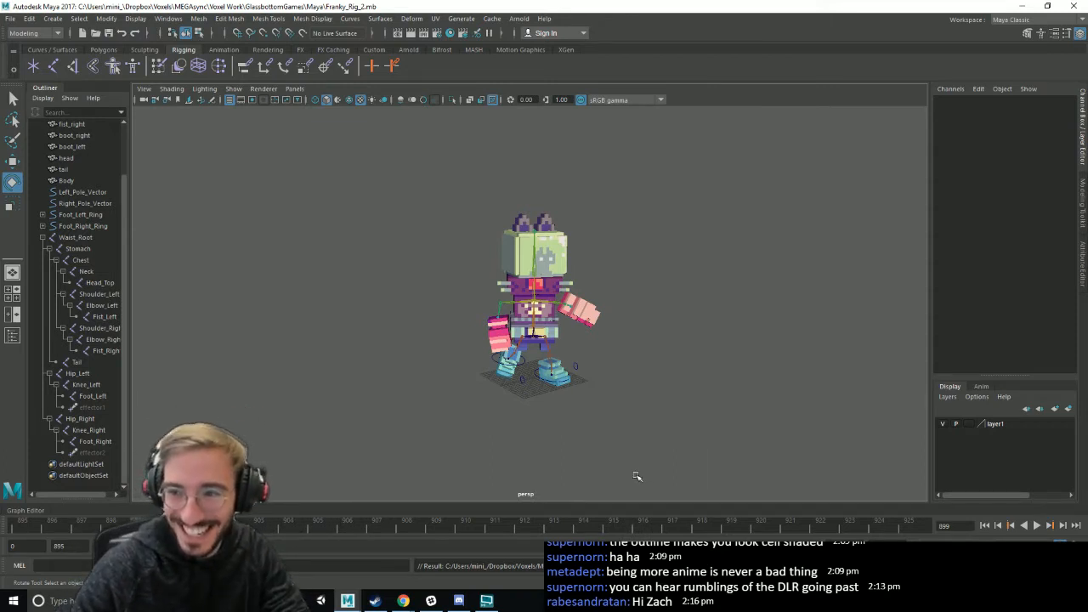
# - Start and stop playback of the arm spin several times to check its motion from the front
pyautogui.hotkey('alt', 'Tab')
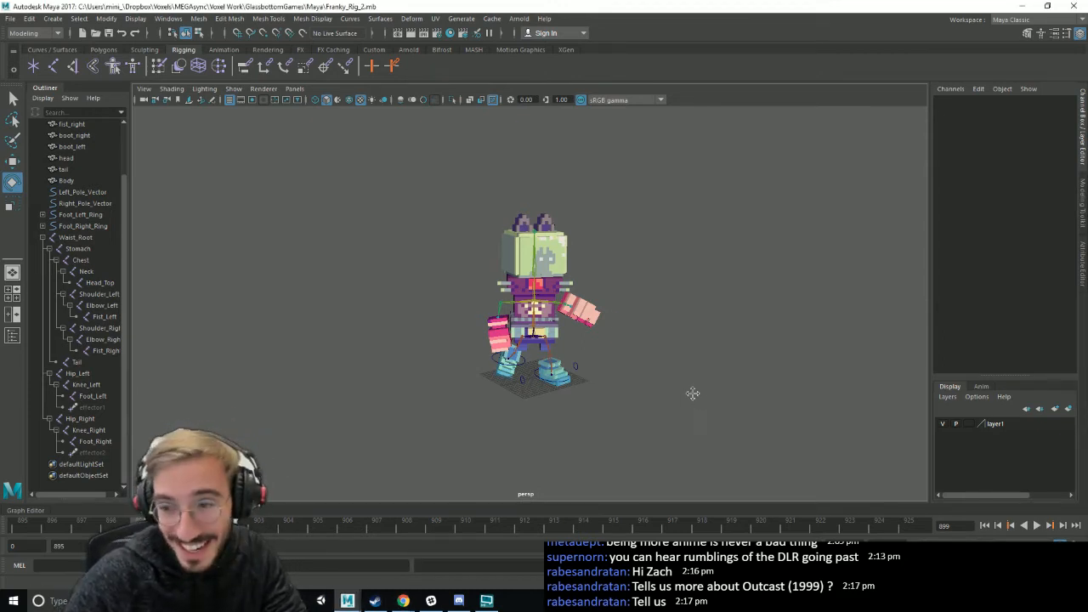
pyautogui.keyDown('alt'); pyautogui.moveTo(694, 394); pyautogui.dragTo(716, 399, button='middle'); pyautogui.keyUp('alt')
pyautogui.keyDown('alt'); pyautogui.moveTo(617, 397); pyautogui.dragTo(745, 409, button='right'); pyautogui.keyUp('alt')
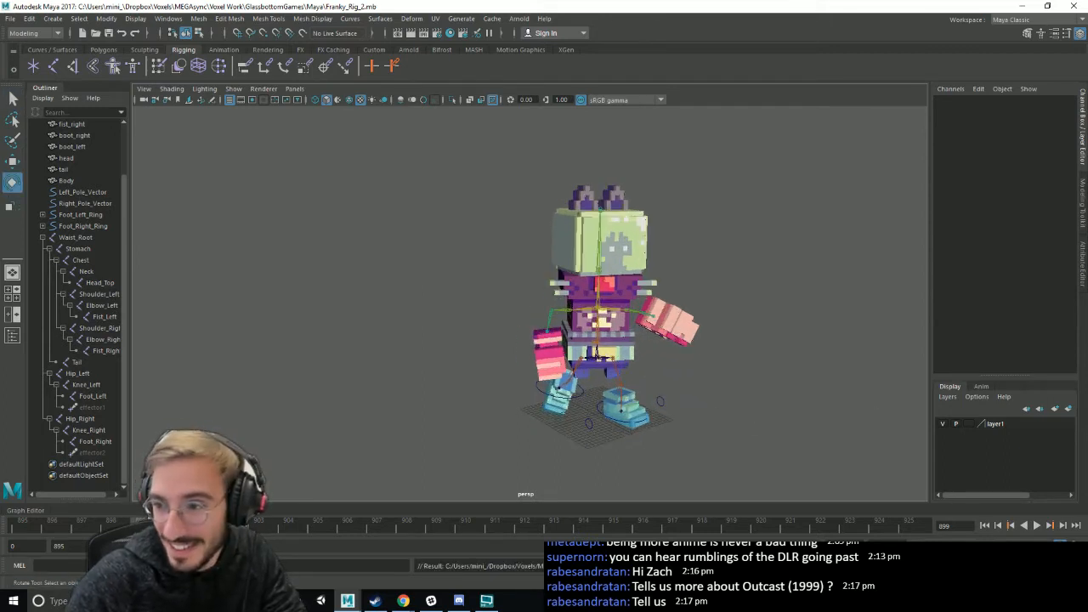
pyautogui.hotkey('alt', 'v')
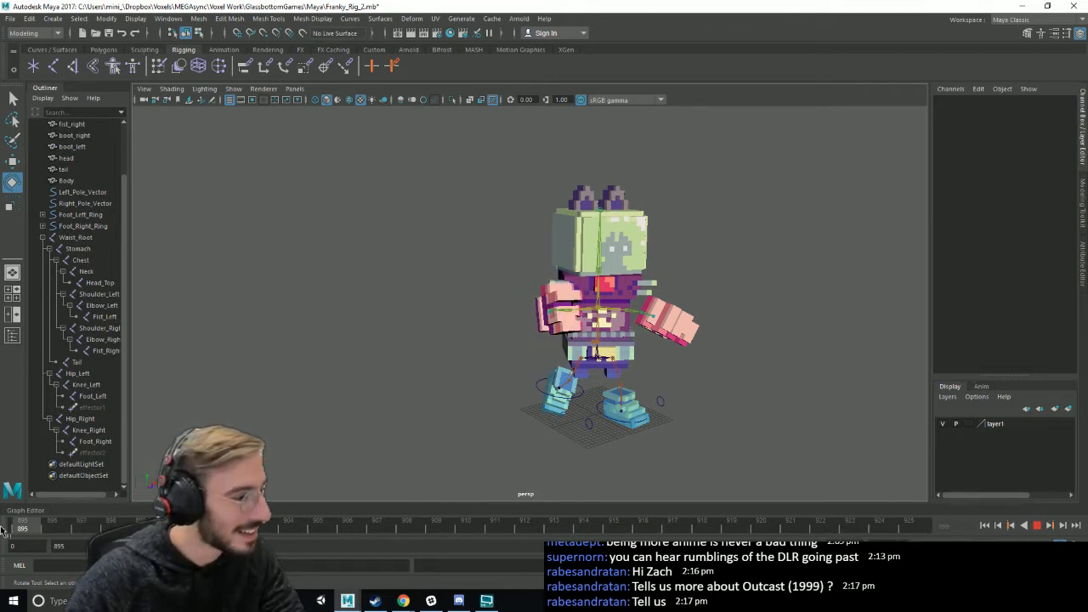
pyautogui.click(1036, 525)
pyautogui.click(1036, 525)
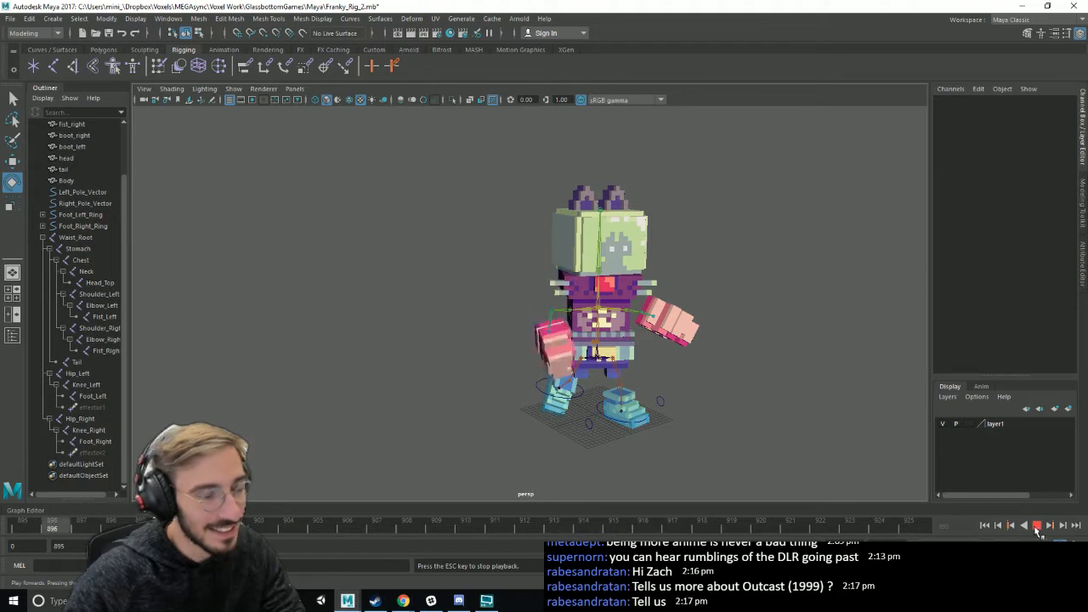
pyautogui.click(1037, 526)
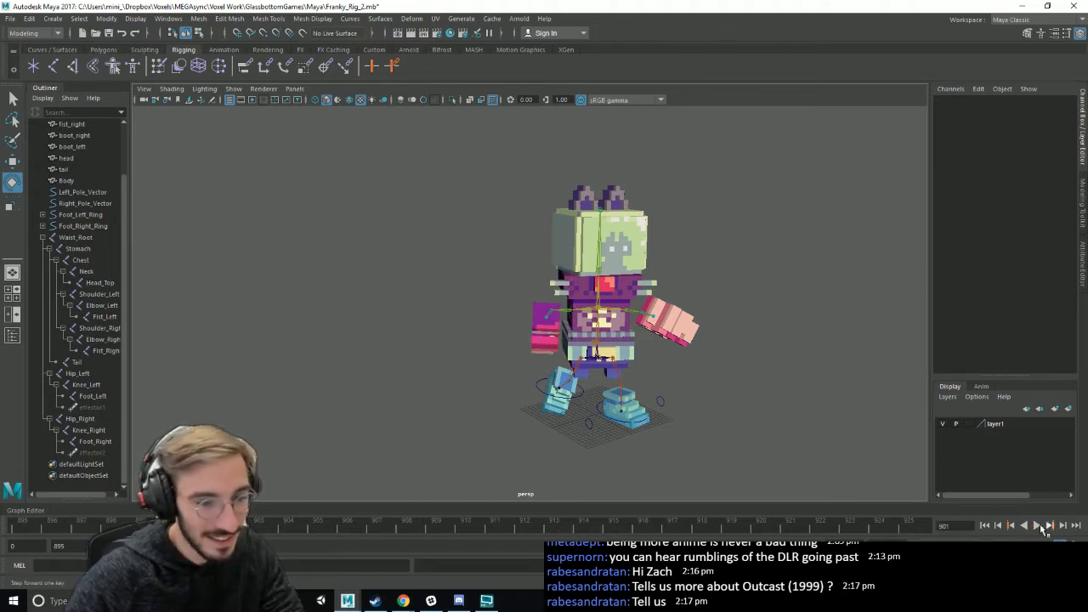
pyautogui.click(1039, 527)
pyautogui.click(1039, 528)
# - Examine the arm's pose at frame 900 from the side and front, and replay the motion up to frame 925
pyautogui.keyDown('alt'); pyautogui.moveTo(737, 428); pyautogui.dragTo(820, 438); pyautogui.keyUp('alt')
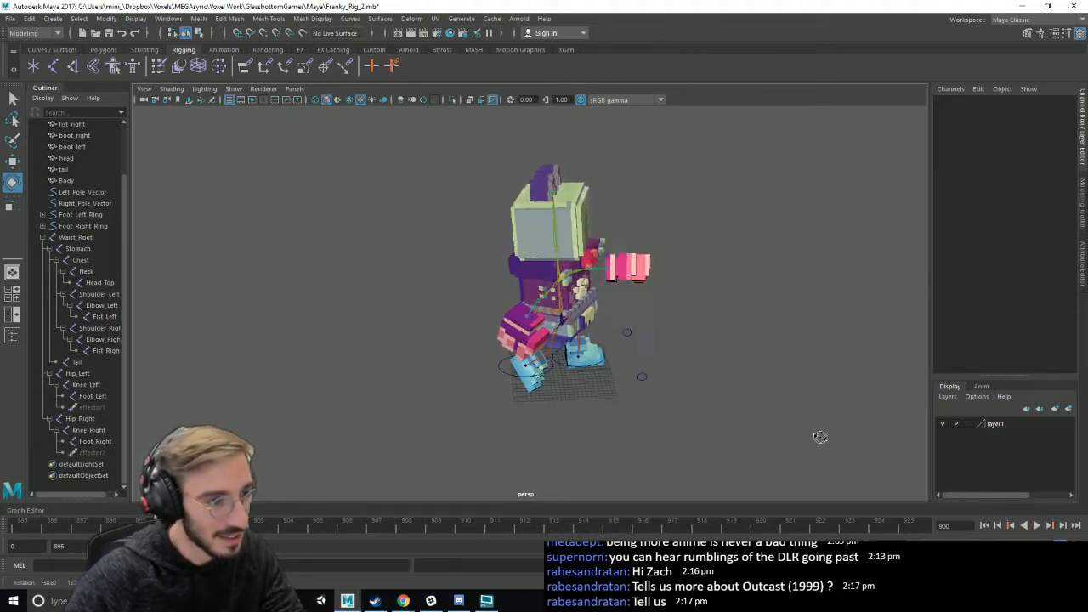
pyautogui.press('q')
pyautogui.press('e')
pyautogui.scroll(4, 693, 379)
pyautogui.keyDown('alt'); pyautogui.moveTo(692, 379); pyautogui.dragTo(661, 371); pyautogui.keyUp('alt')
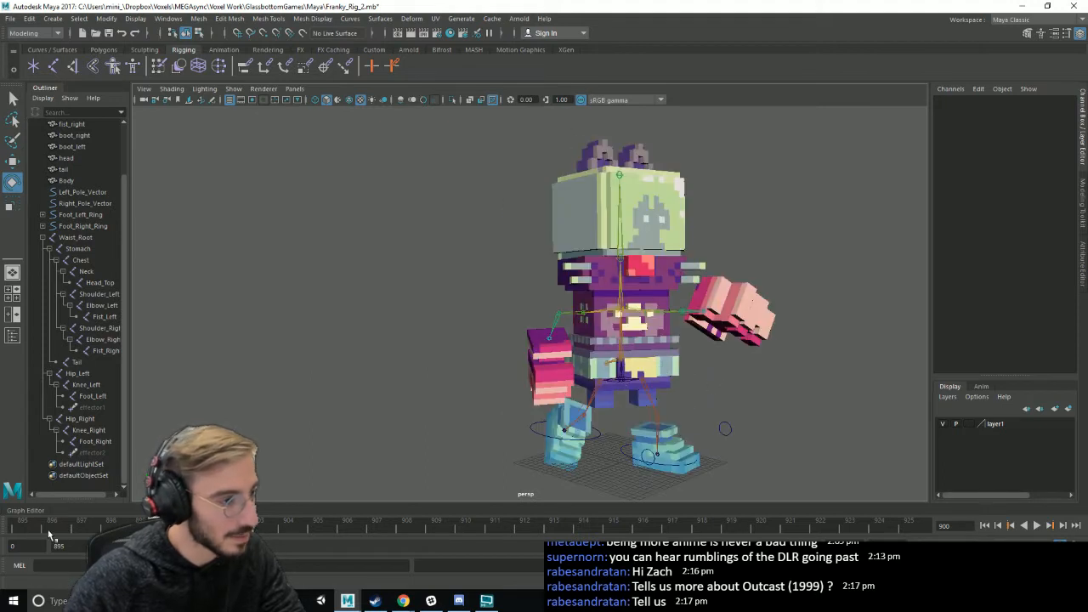
pyautogui.hotkey('alt', 'v')
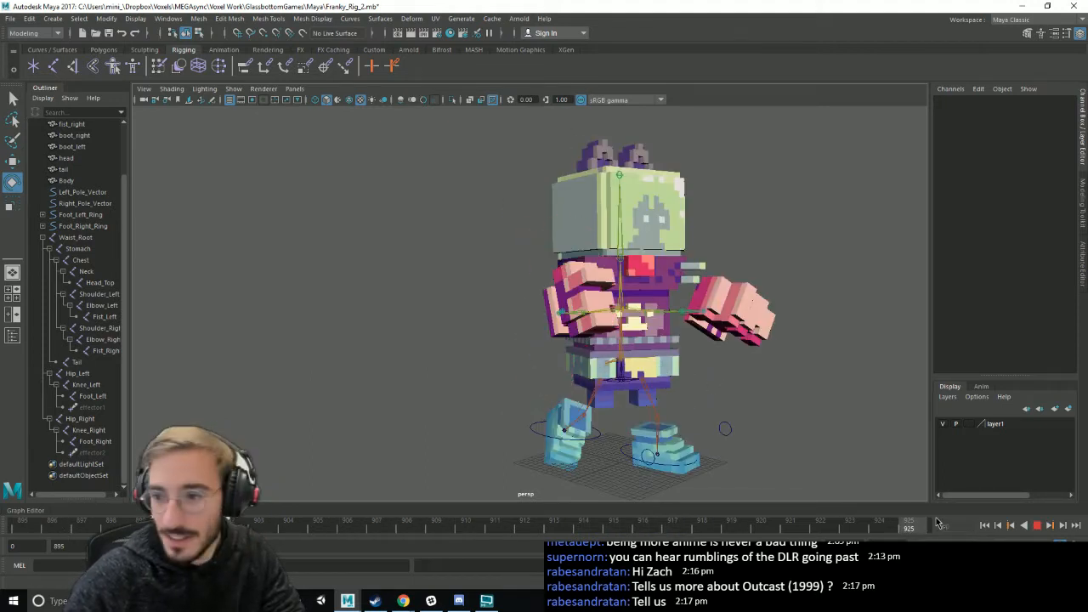
pyautogui.moveTo(937, 523); pyautogui.dragTo(935, 521)
# - Examine the pose at frame 925 from several angles and play the spin again to check how it loops
pyautogui.scroll(-2, 781, 403)
pyautogui.scroll(1, 745, 381)
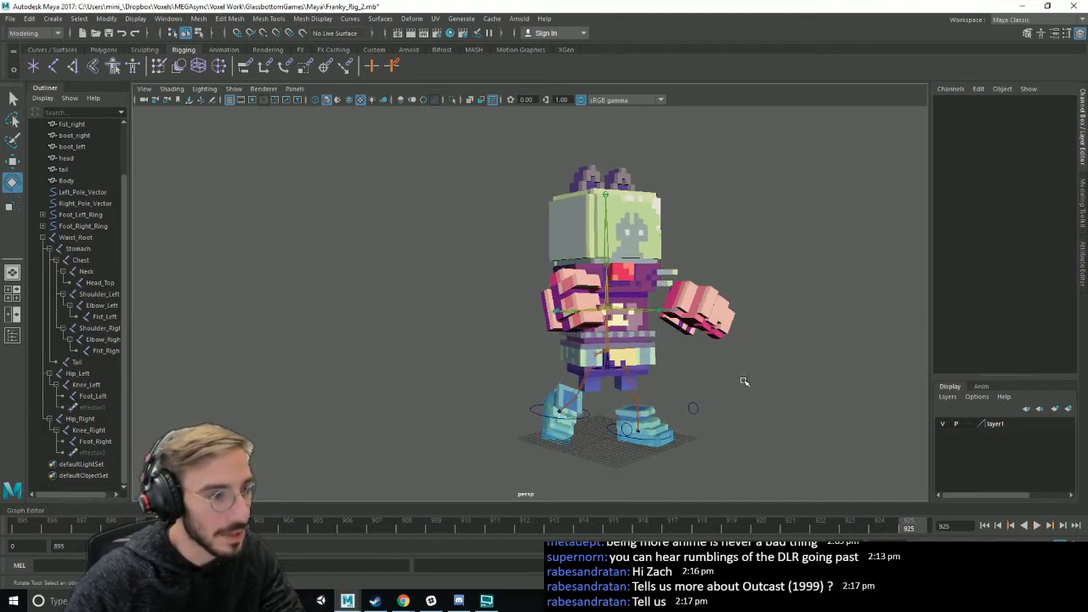
pyautogui.keyDown('alt'); pyautogui.moveTo(745, 382); pyautogui.dragTo(711, 400); pyautogui.keyUp('alt')
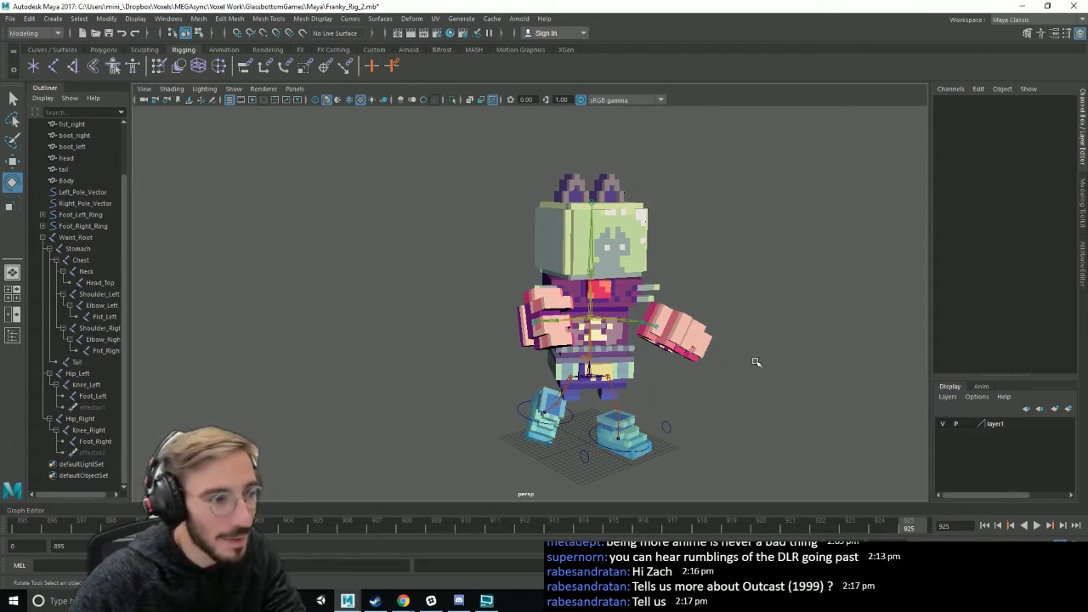
pyautogui.keyDown('alt'); pyautogui.moveTo(765, 371); pyautogui.dragTo(719, 374); pyautogui.keyUp('alt')
pyautogui.click(1038, 526)
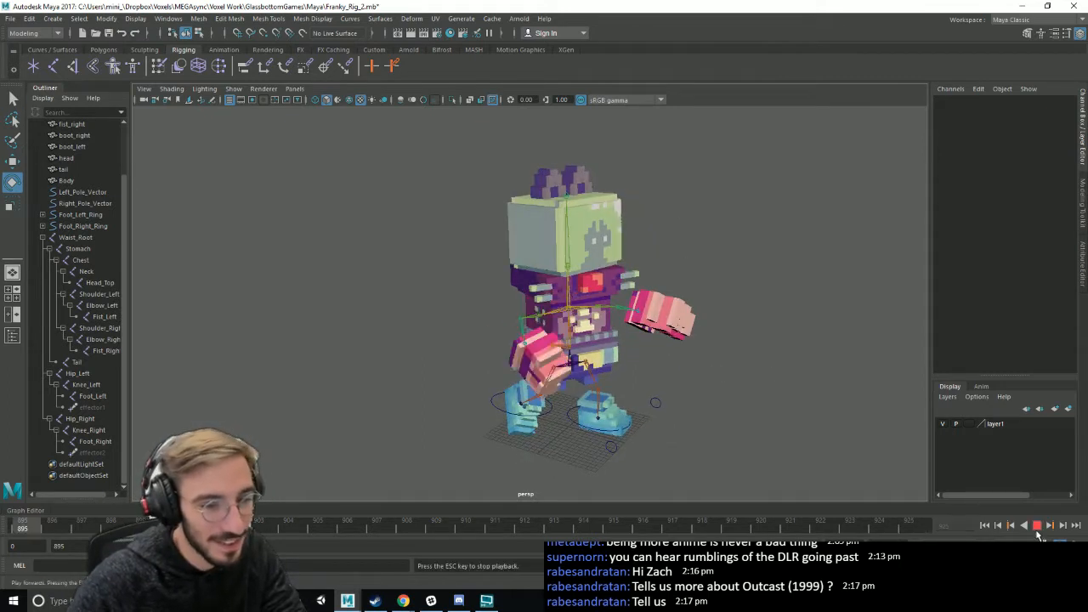
pyautogui.click(1037, 526)
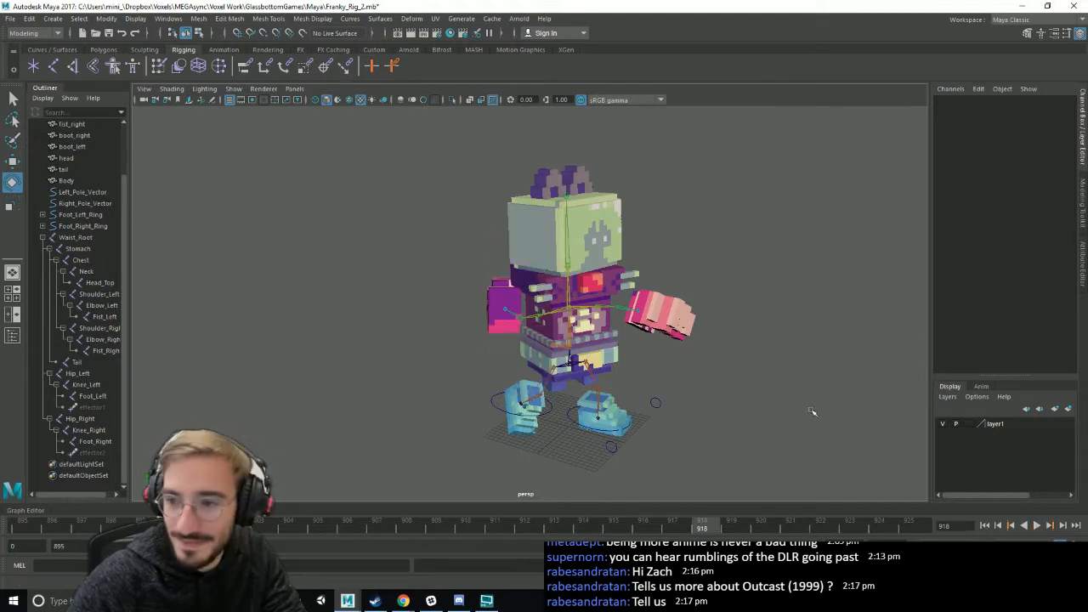
# - Review the arm spin in playback from the character's other side and save the scene
pyautogui.keyDown('alt'); pyautogui.moveTo(784, 402); pyautogui.dragTo(769, 426); pyautogui.keyUp('alt')
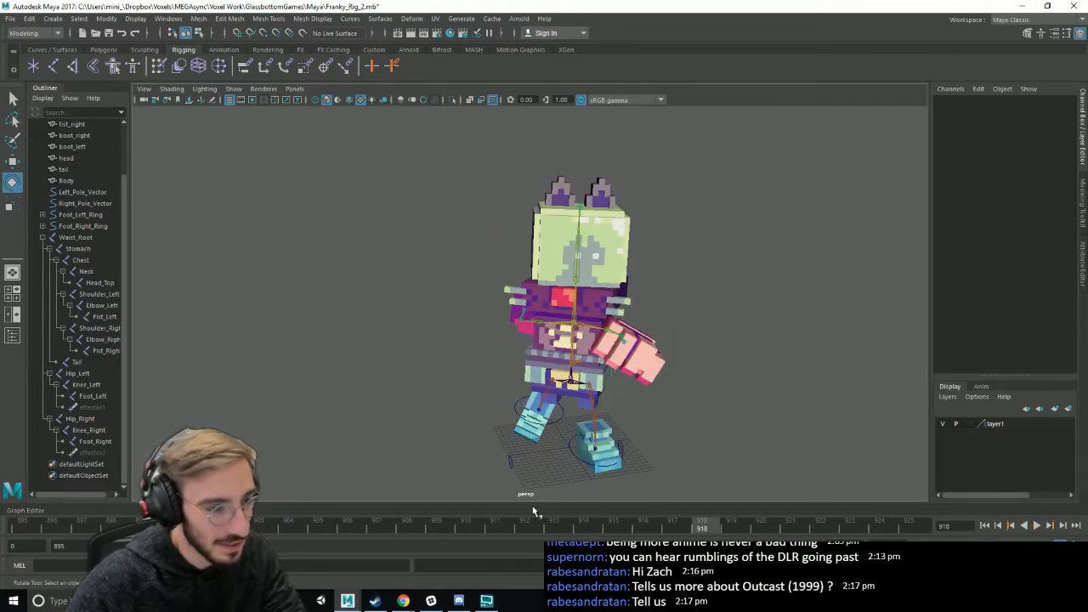
pyautogui.click(1024, 526)
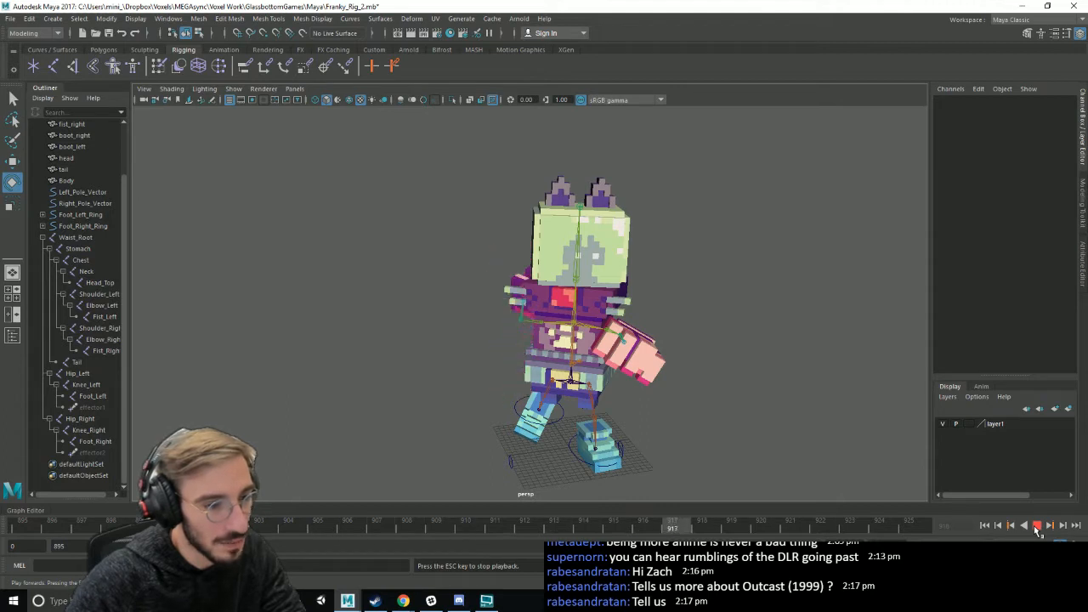
pyautogui.keyDown('alt'); pyautogui.moveTo(646, 422); pyautogui.dragTo(595, 381); pyautogui.keyUp('alt')
pyautogui.hotkey('ctrl', 's')
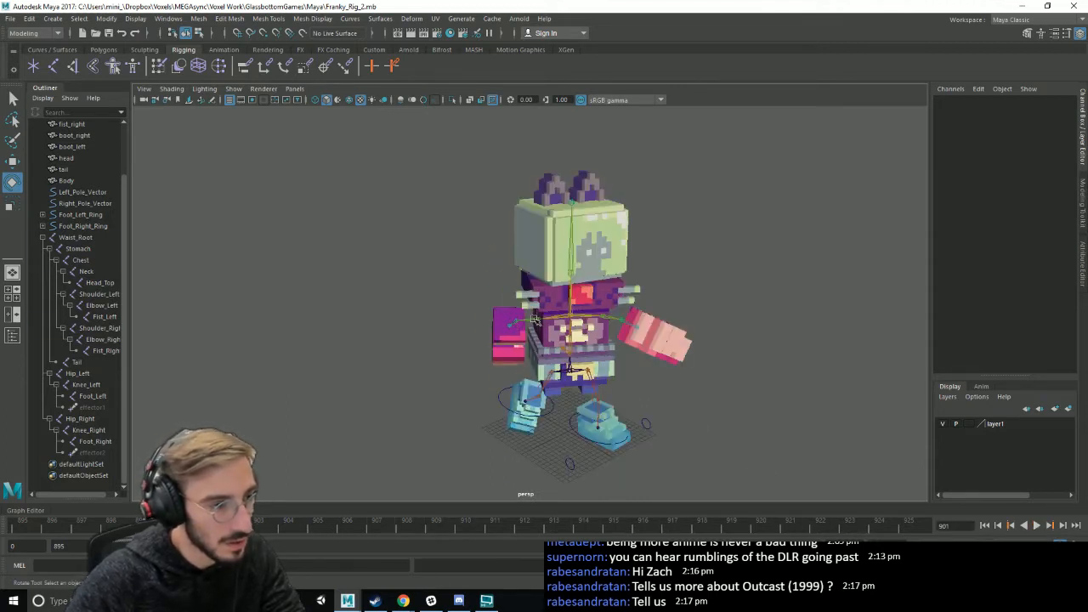
# - Set the right shoulder's Rotate X to 900 at frame 925 and play back the faster spin
pyautogui.click(513, 324)
pyautogui.click(922, 527)
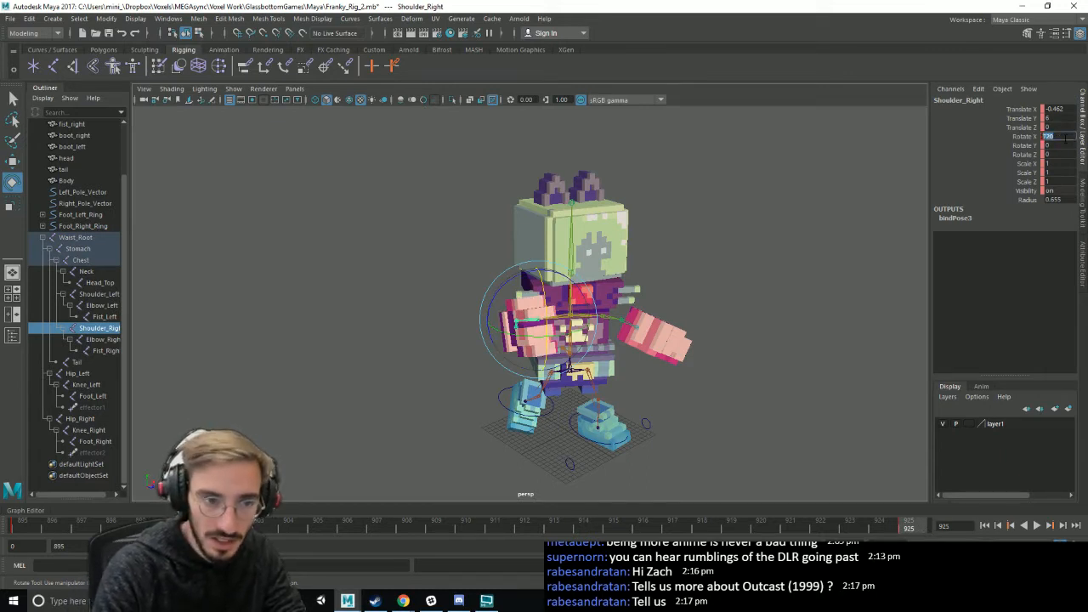
pyautogui.write('980')
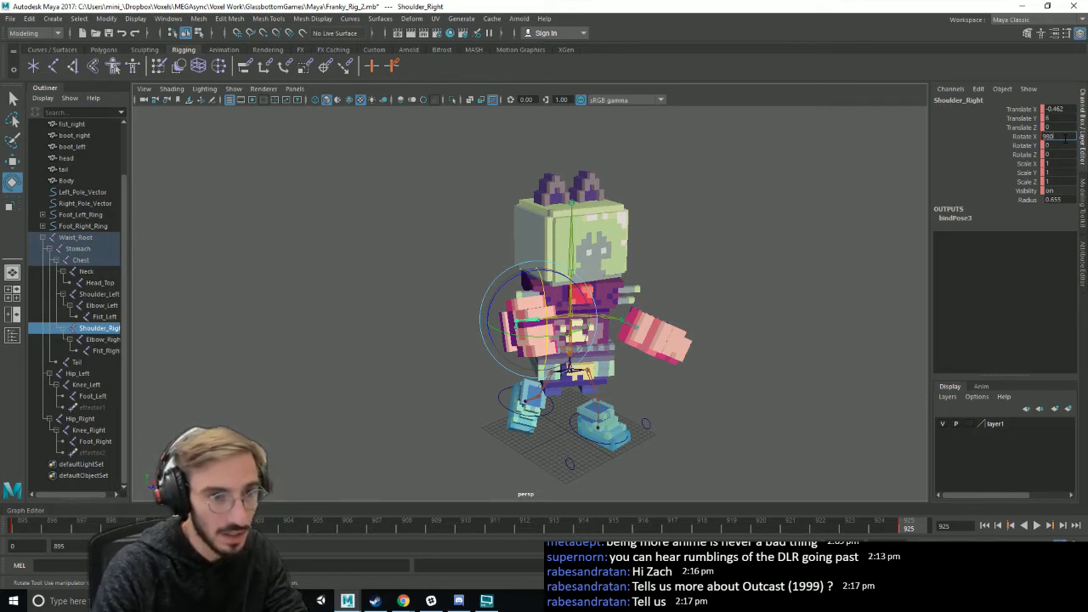
pyautogui.press('Return')
pyautogui.click(1038, 526)
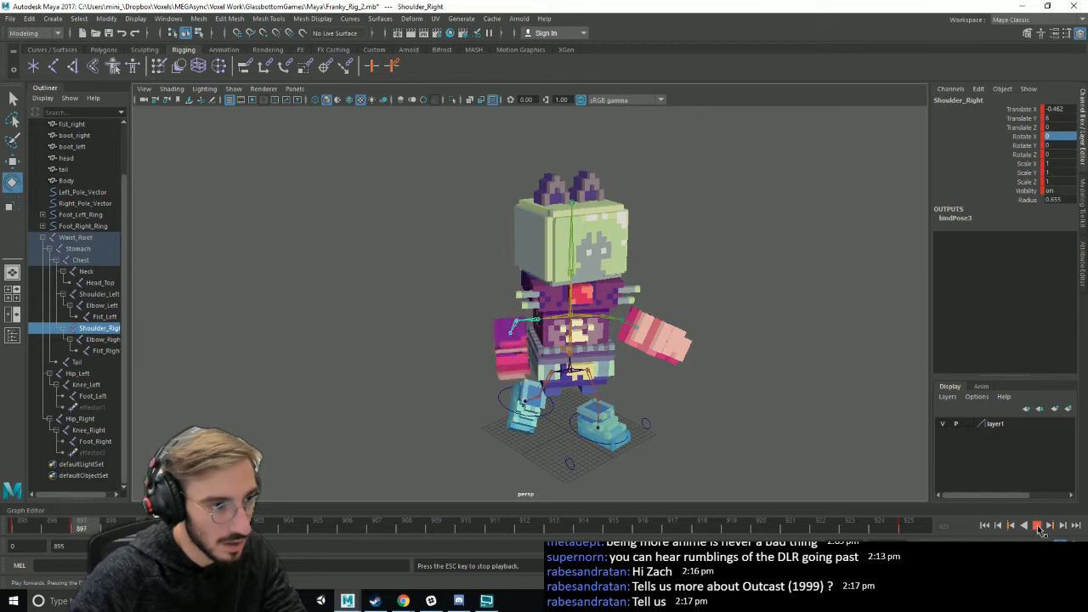
pyautogui.click(1038, 527)
pyautogui.hotkey('alt', 'v')
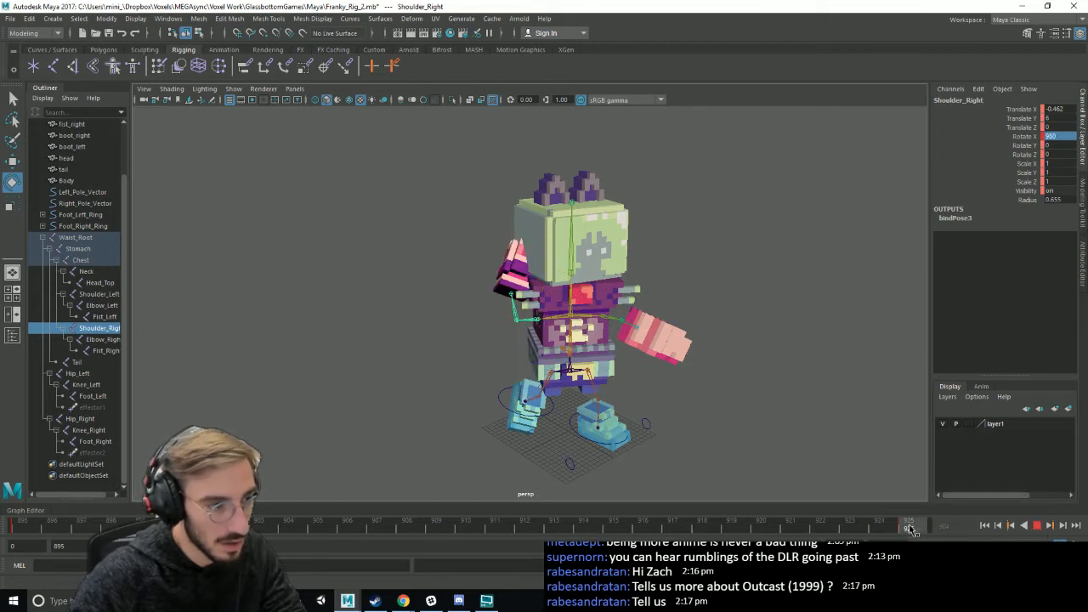
# - Set the right shoulder's Rotate X to 1080 at frame 925 and play back the spin
pyautogui.click(909, 529)
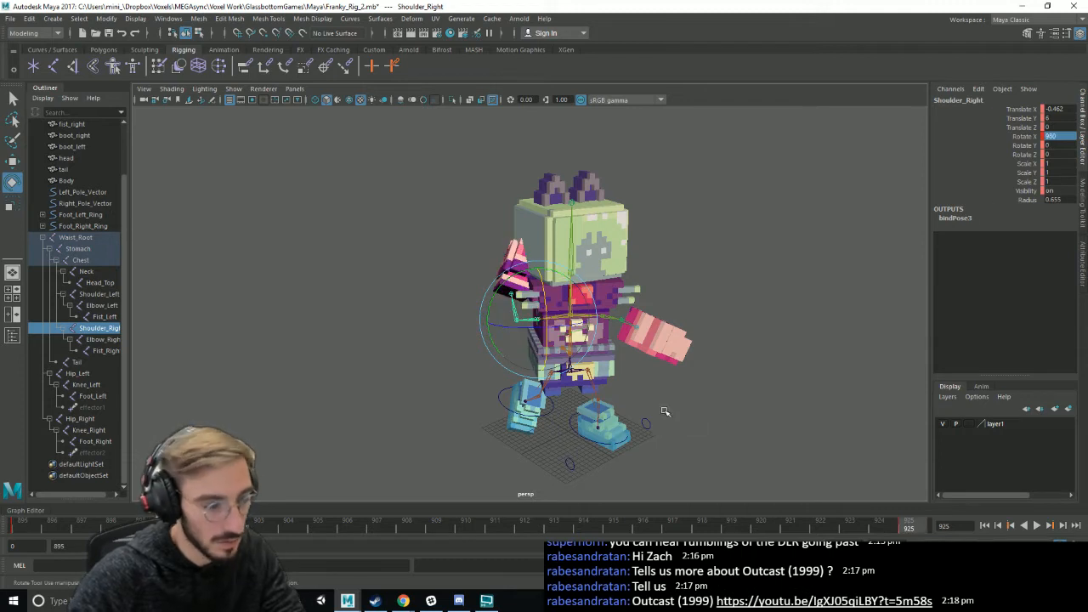
pyautogui.moveTo(547, 313); pyautogui.dragTo(545, 385)
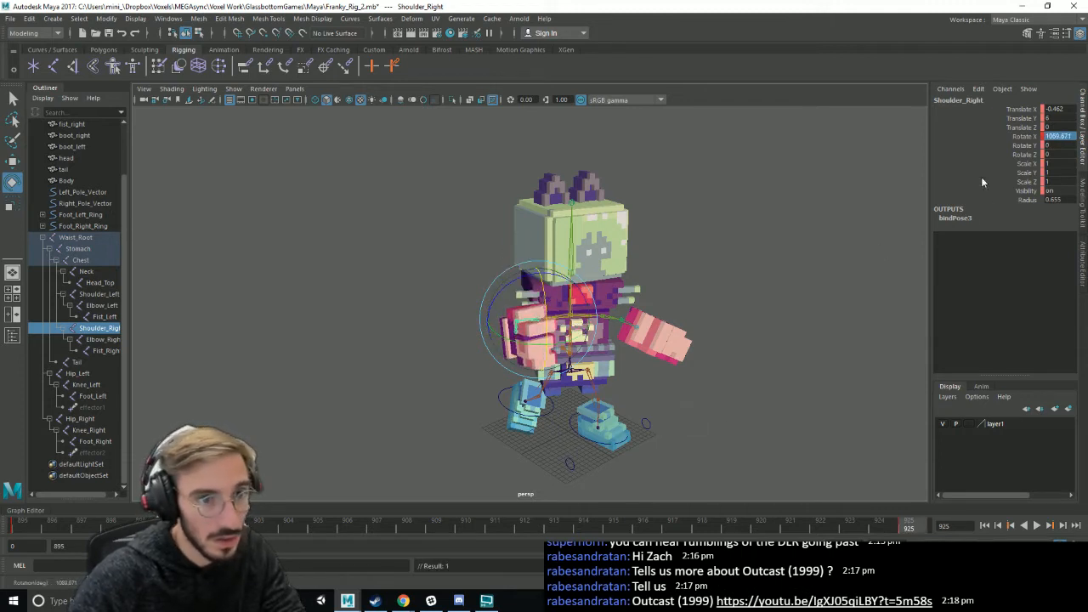
pyautogui.write('1080')
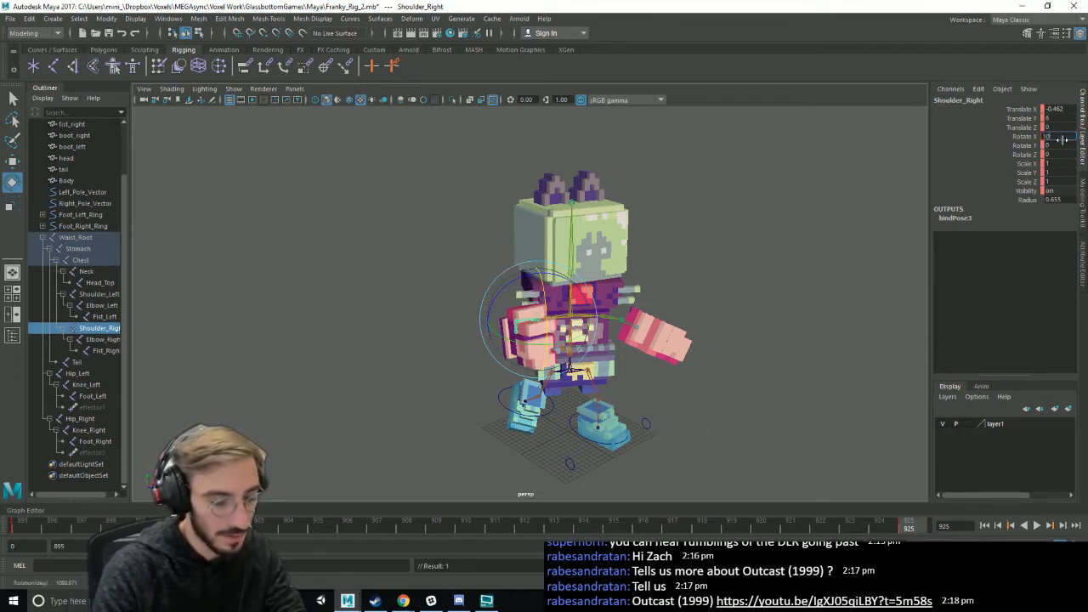
pyautogui.press('Return')
pyautogui.click(1038, 526)
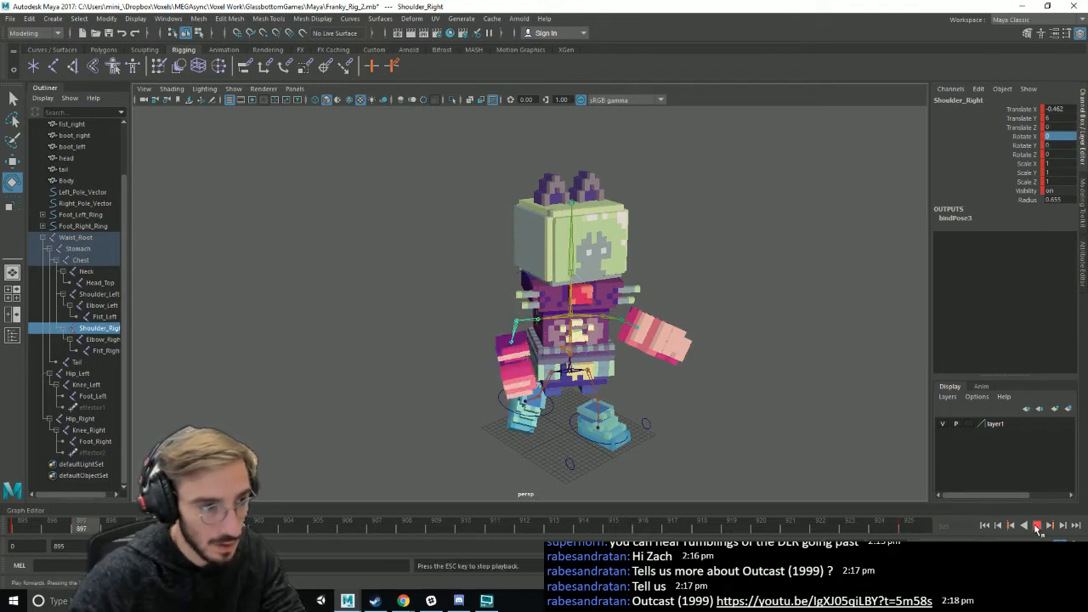
# - Review the arm spin from the character's side and compare the poses at frames 895 and 925
pyautogui.keyDown('alt'); pyautogui.moveTo(762, 357); pyautogui.dragTo(719, 363); pyautogui.keyUp('alt')
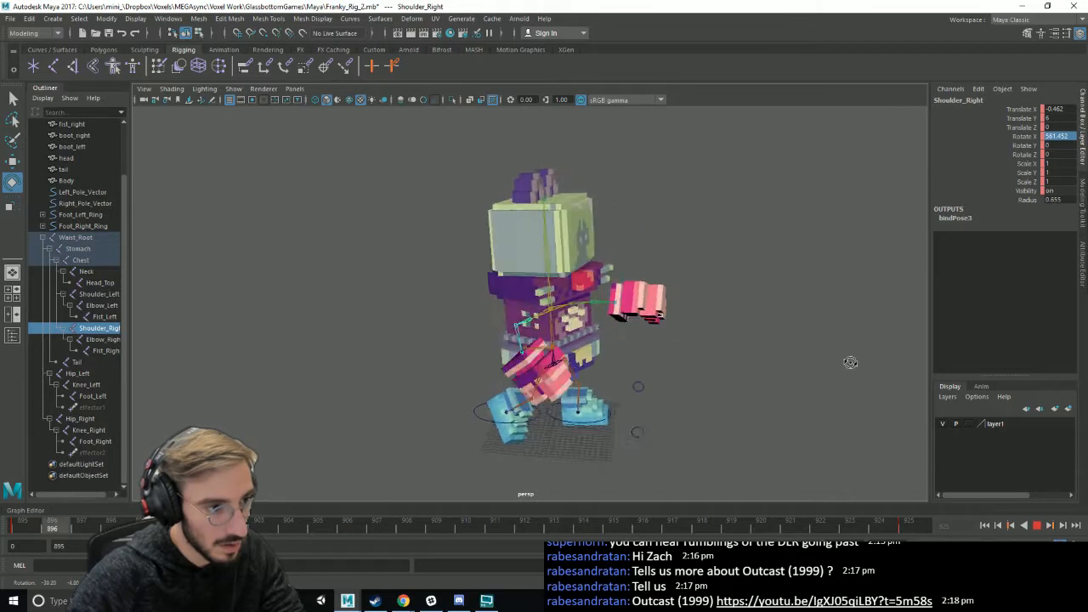
pyautogui.click(775, 364)
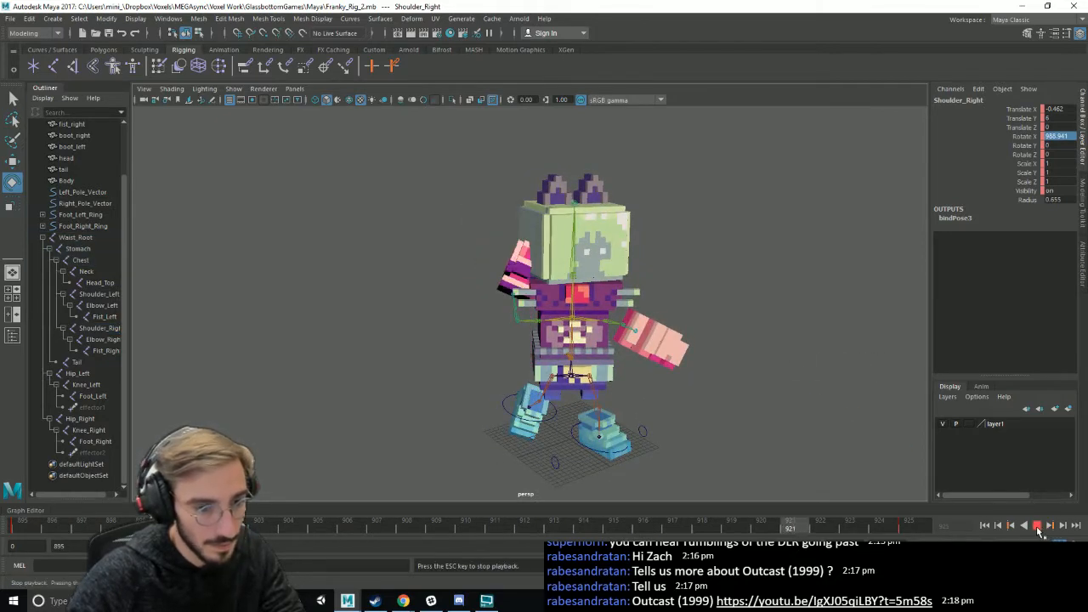
pyautogui.click(910, 527)
pyautogui.click(35, 528)
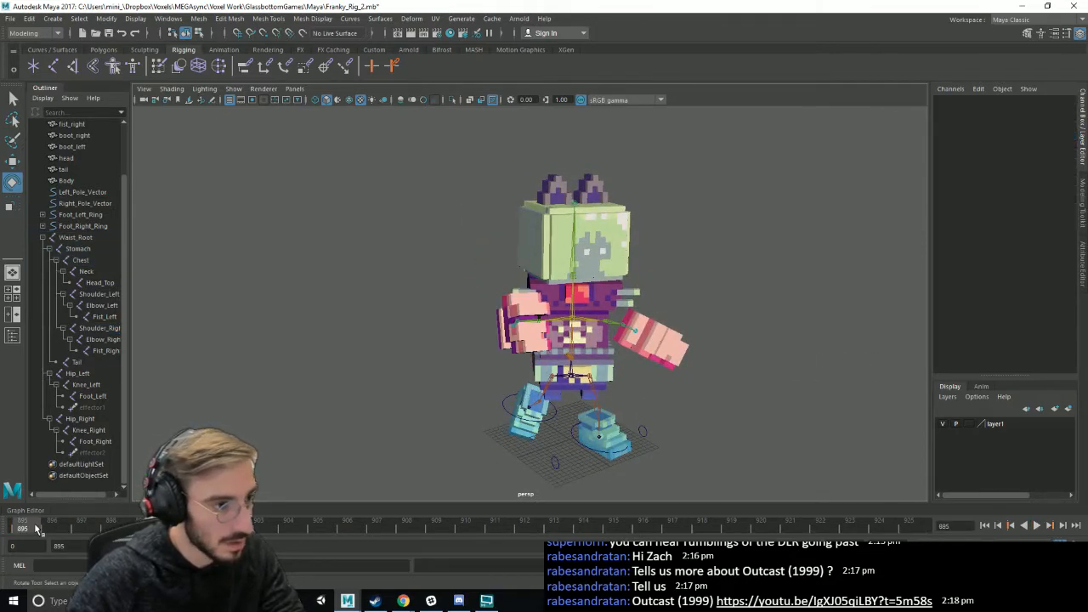
pyautogui.click(914, 527)
# - Replay the looping arm spin from farther away and stop the playback
pyautogui.hotkey('alt', 'v')
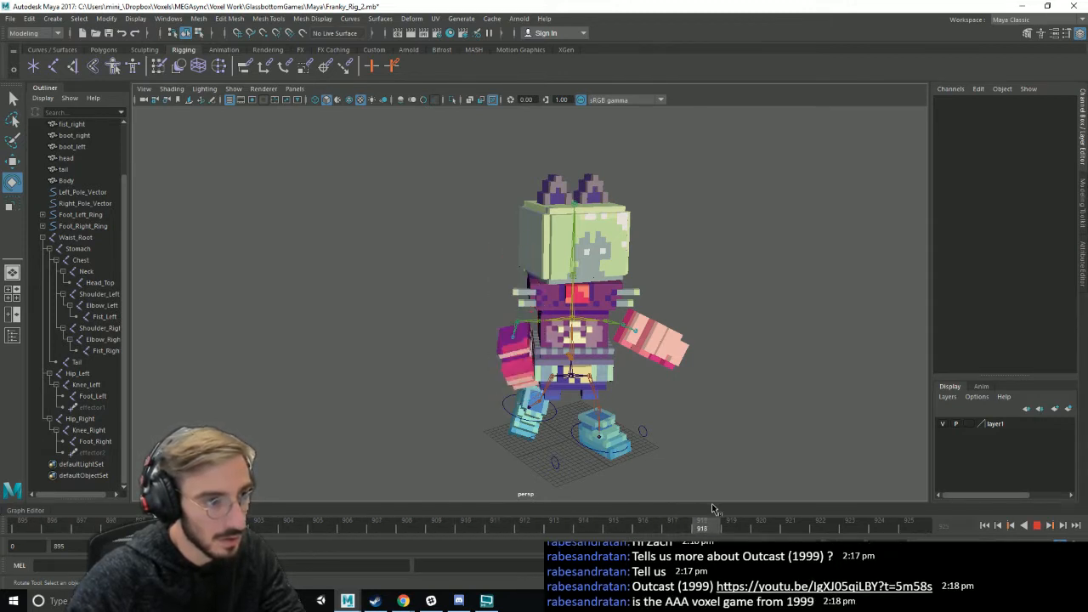
pyautogui.click(1038, 527)
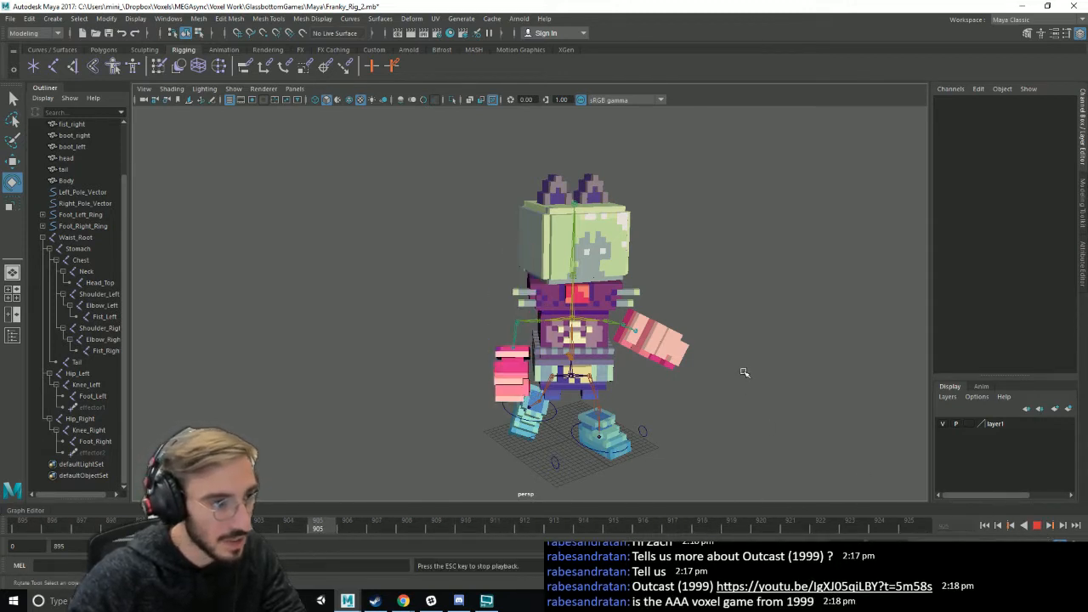
pyautogui.scroll(-4, 746, 372)
pyautogui.keyDown('alt'); pyautogui.moveTo(746, 371); pyautogui.dragTo(712, 392); pyautogui.keyUp('alt')
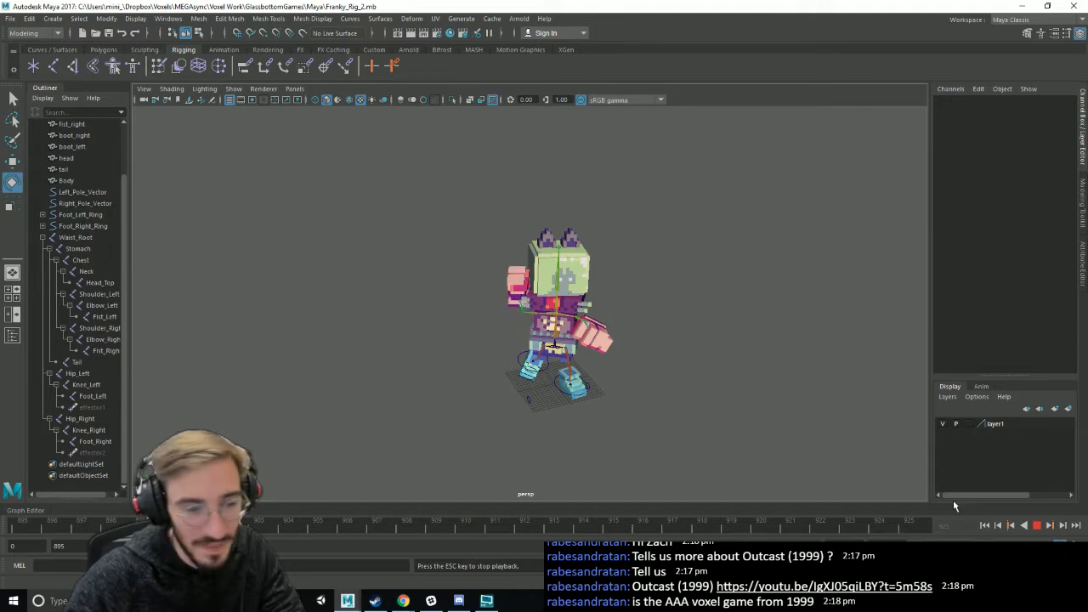
pyautogui.click(1037, 527)
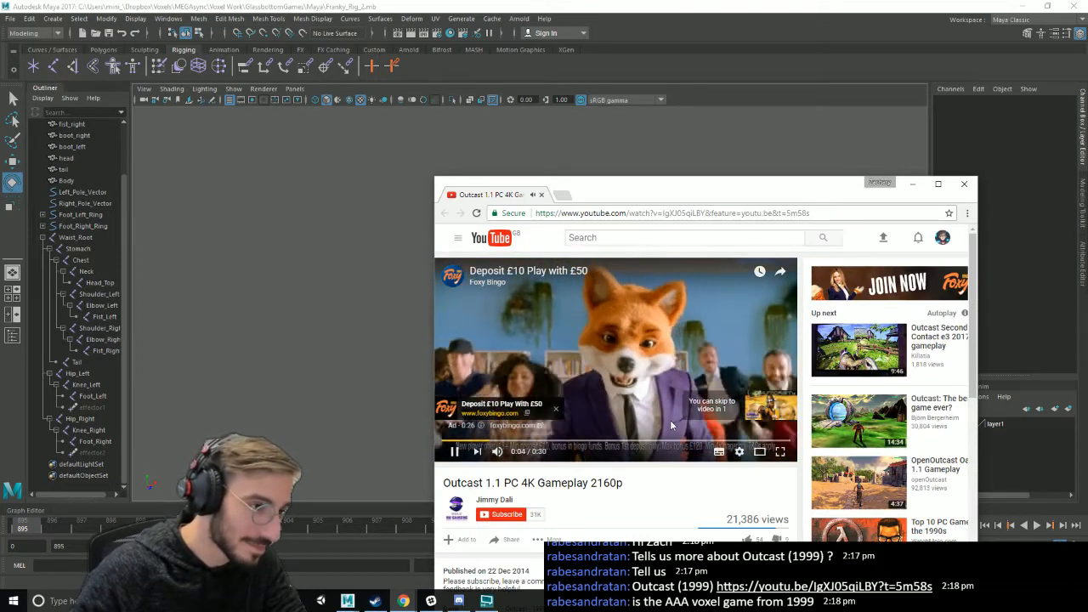
# - In the browser, skip the ad on the Outcast 1.1 gameplay video, watch it muted and close the window
pyautogui.click(750, 407)
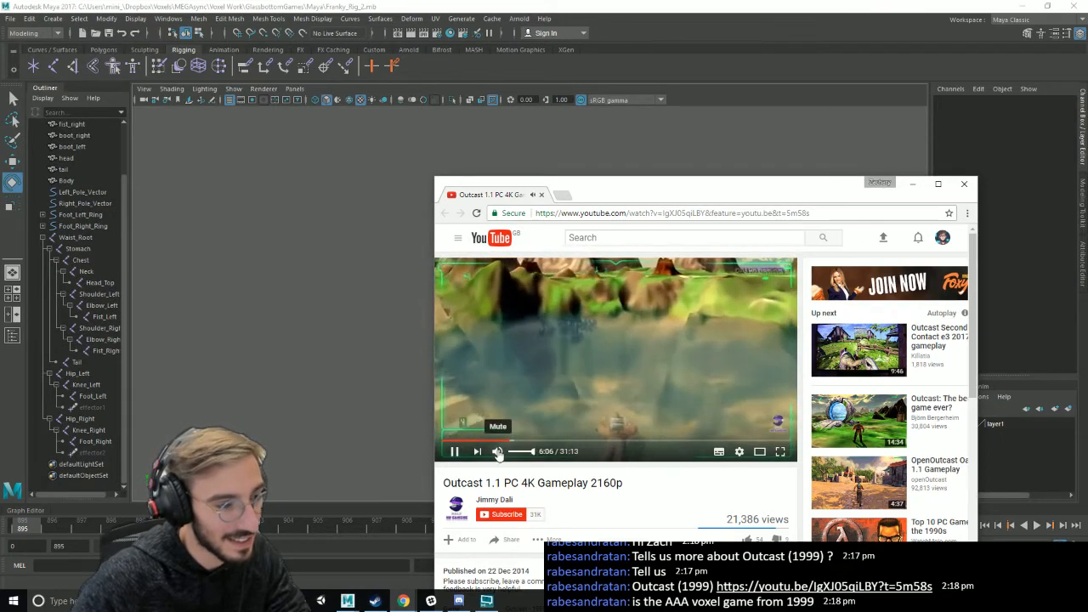
pyautogui.click(498, 451)
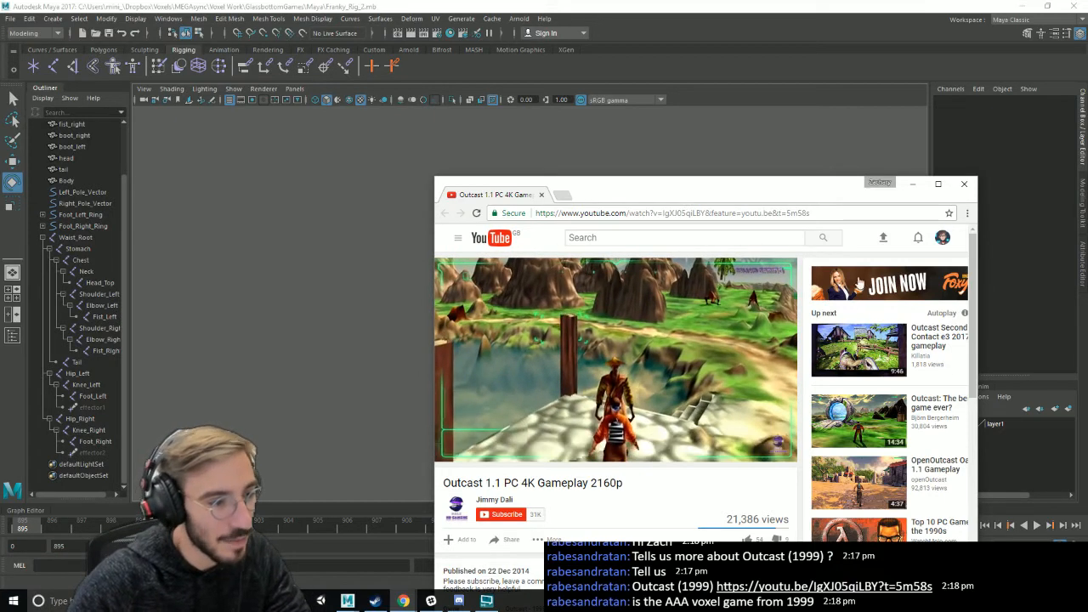
pyautogui.click(964, 183)
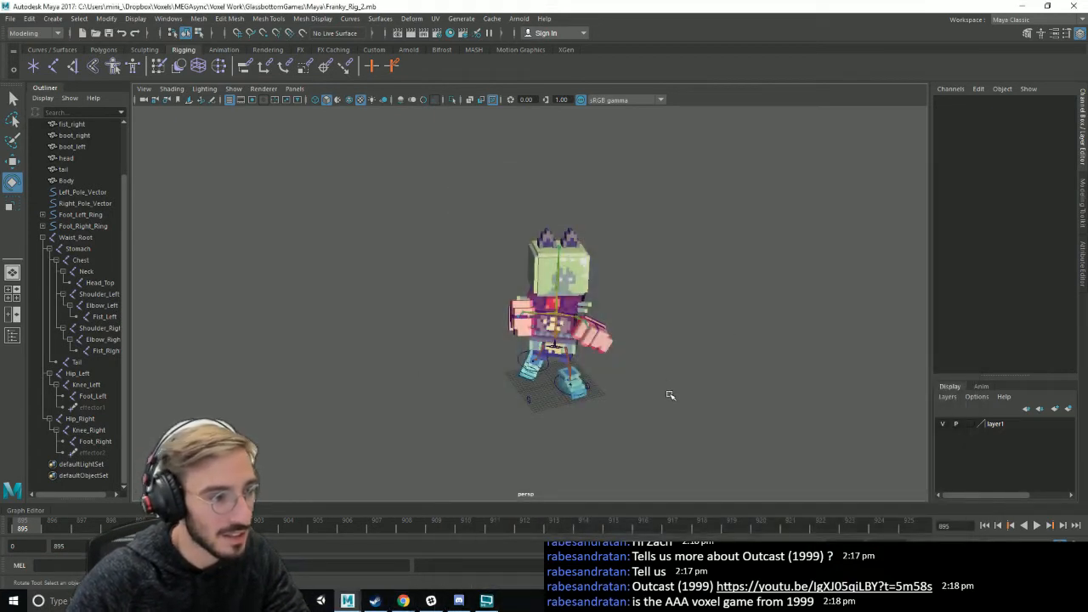
# - Save the scene with the updated arm spin
pyautogui.keyDown('alt'); pyautogui.moveTo(671, 396); pyautogui.dragTo(707, 382); pyautogui.keyUp('alt')
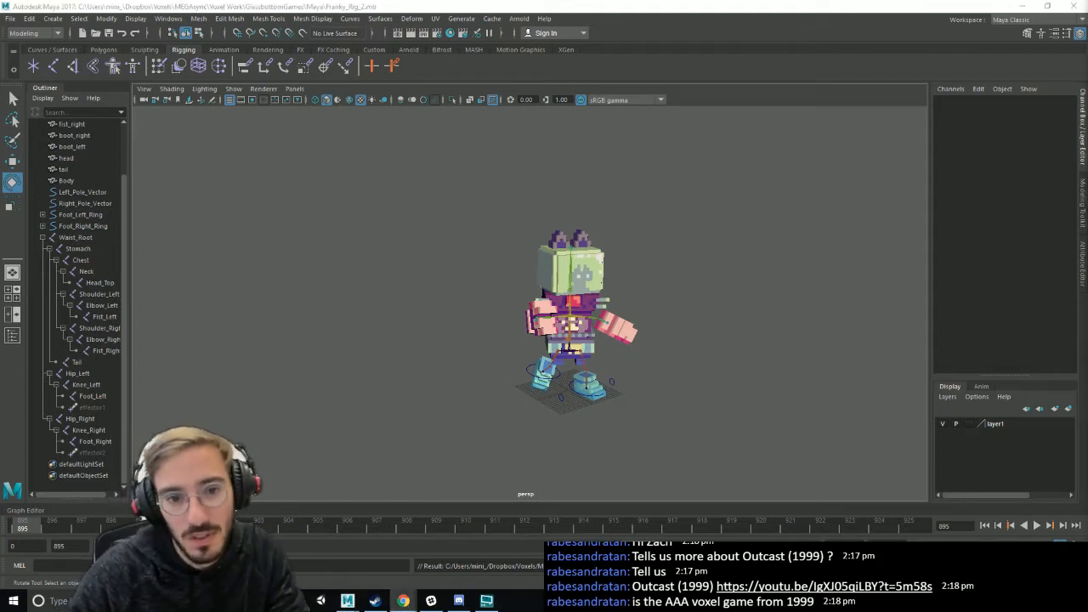
pyautogui.click(668, 455)
pyautogui.keyDown('alt'); pyautogui.moveTo(663, 447); pyautogui.dragTo(675, 451, button='middle'); pyautogui.keyUp('alt')
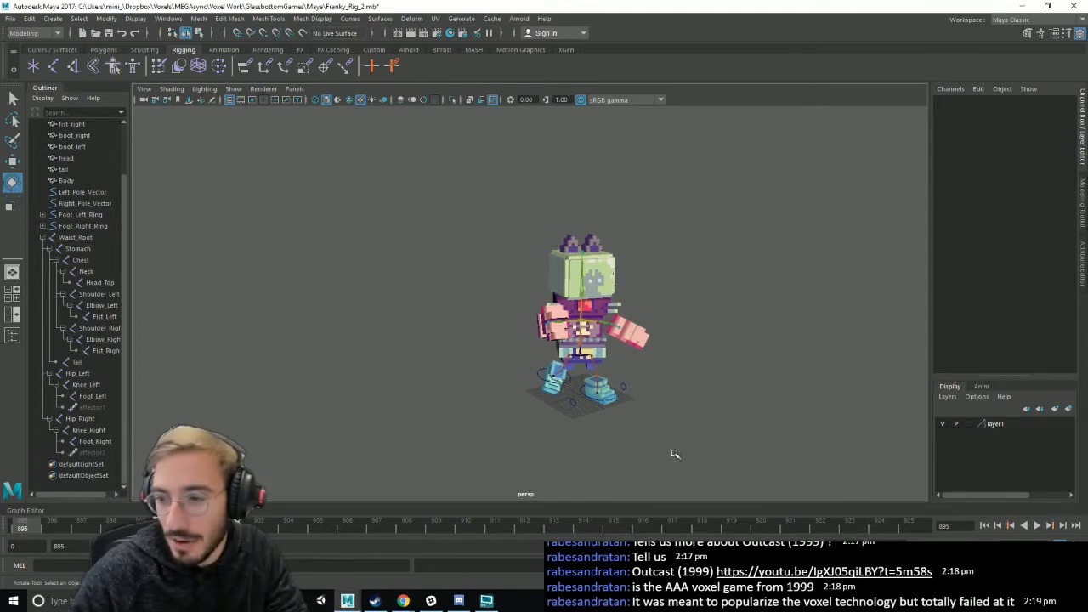
pyautogui.keyDown('alt'); pyautogui.moveTo(675, 451); pyautogui.dragTo(663, 454); pyautogui.keyUp('alt')
pyautogui.hotkey('ctrl', 's')
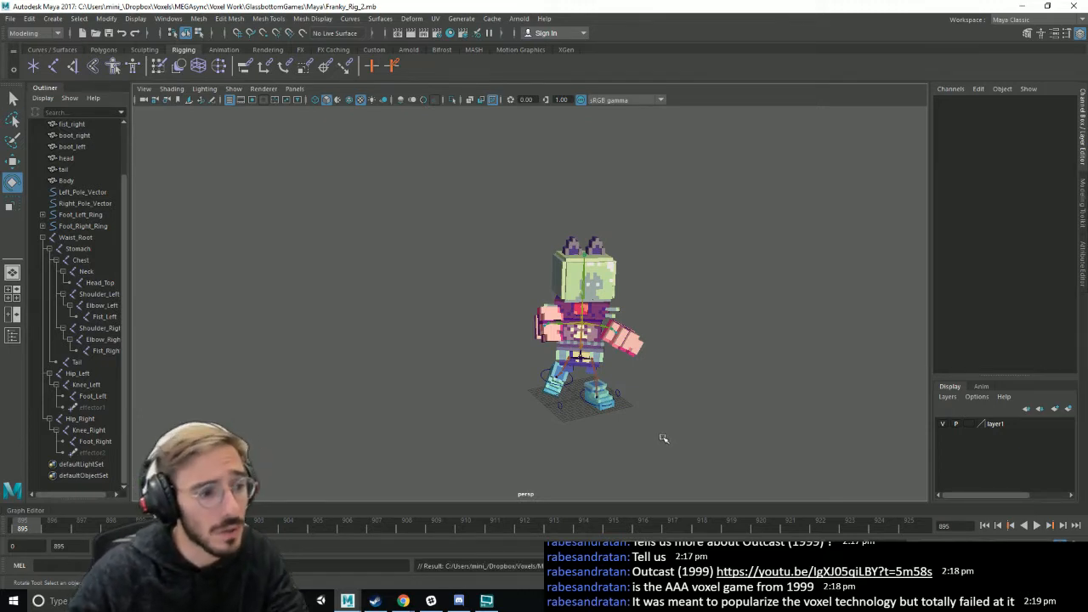
# - Examine the character's pose at frame 895 up close from slightly different angles and save the scene again
pyautogui.scroll(1, 683, 425)
pyautogui.keyDown('alt'); pyautogui.moveTo(678, 439); pyautogui.dragTo(669, 441); pyautogui.keyUp('alt')
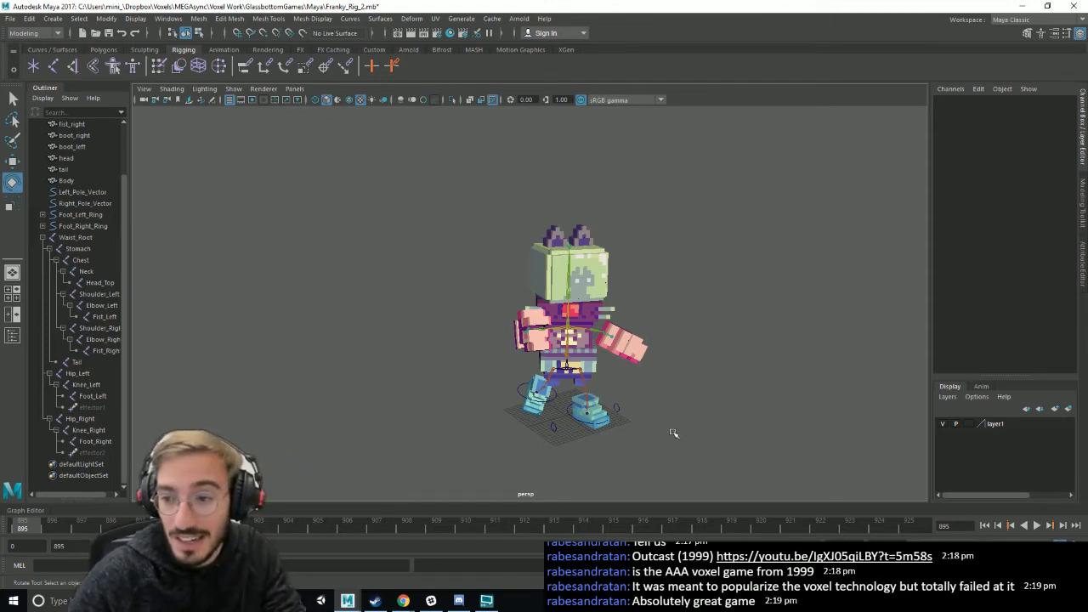
pyautogui.keyDown('alt'); pyautogui.moveTo(683, 431); pyautogui.dragTo(694, 434, button='middle'); pyautogui.keyUp('alt')
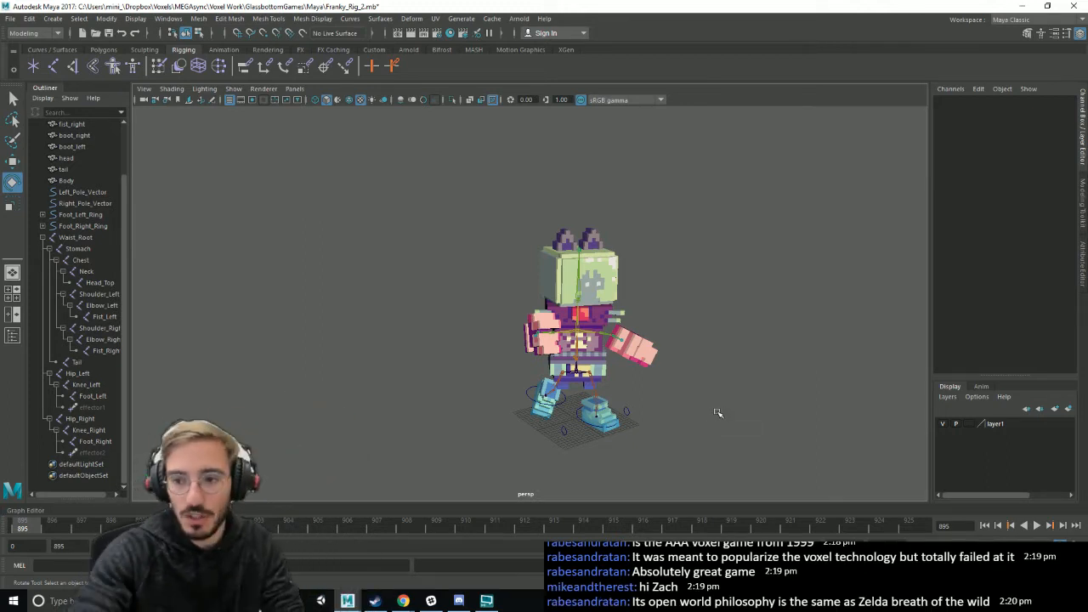
pyautogui.scroll(3, 675, 398)
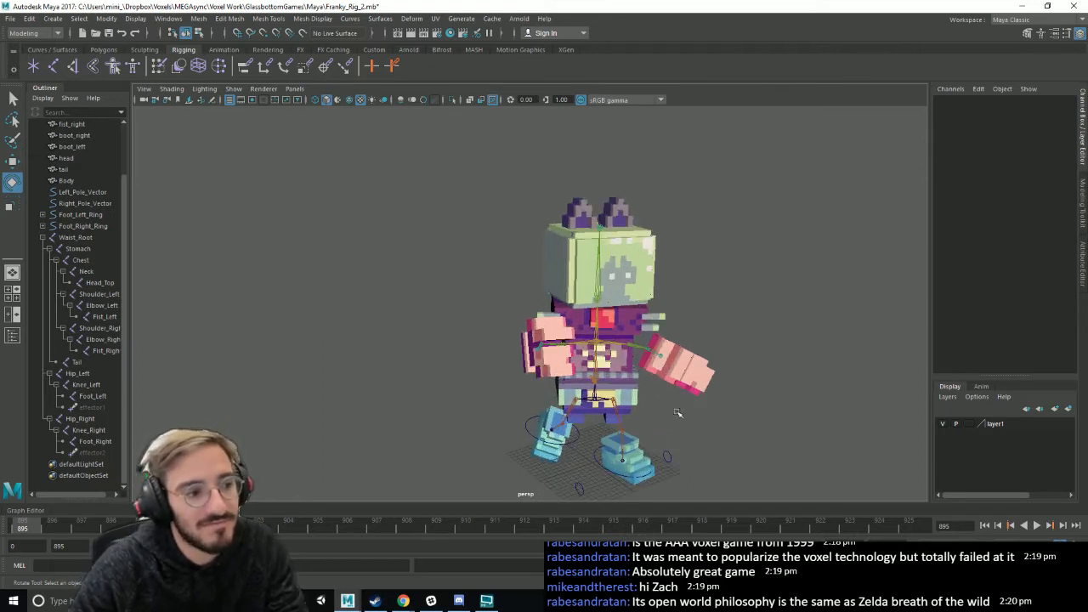
pyautogui.hotkey('ctrl', 's')
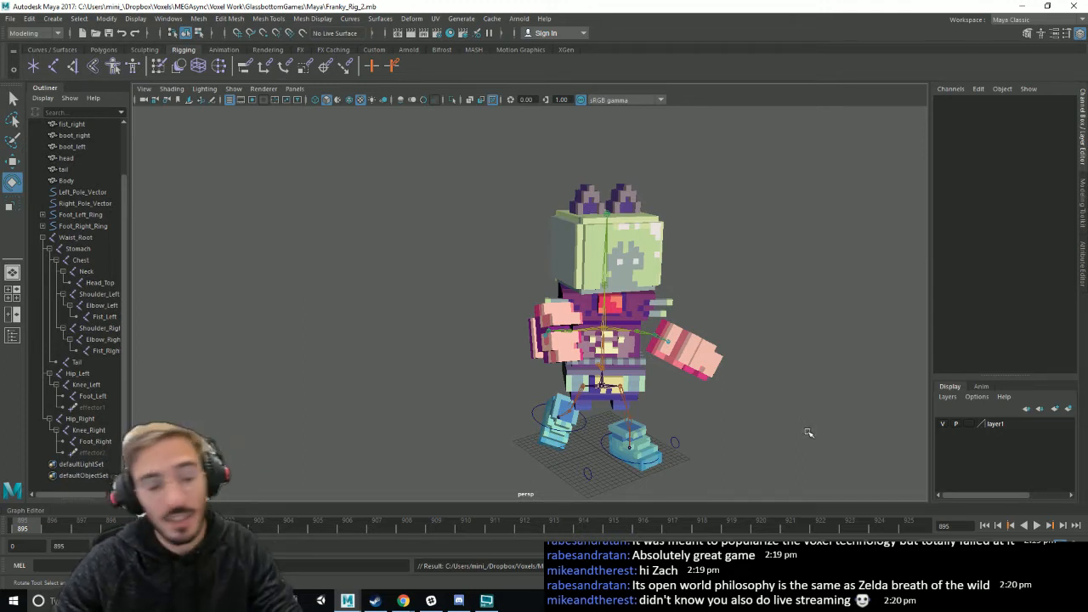
pyautogui.keyDown('alt'); pyautogui.moveTo(792, 417); pyautogui.dragTo(763, 417); pyautogui.keyUp('alt')
pyautogui.hotkey('ctrl', 's')
pyautogui.press('e')
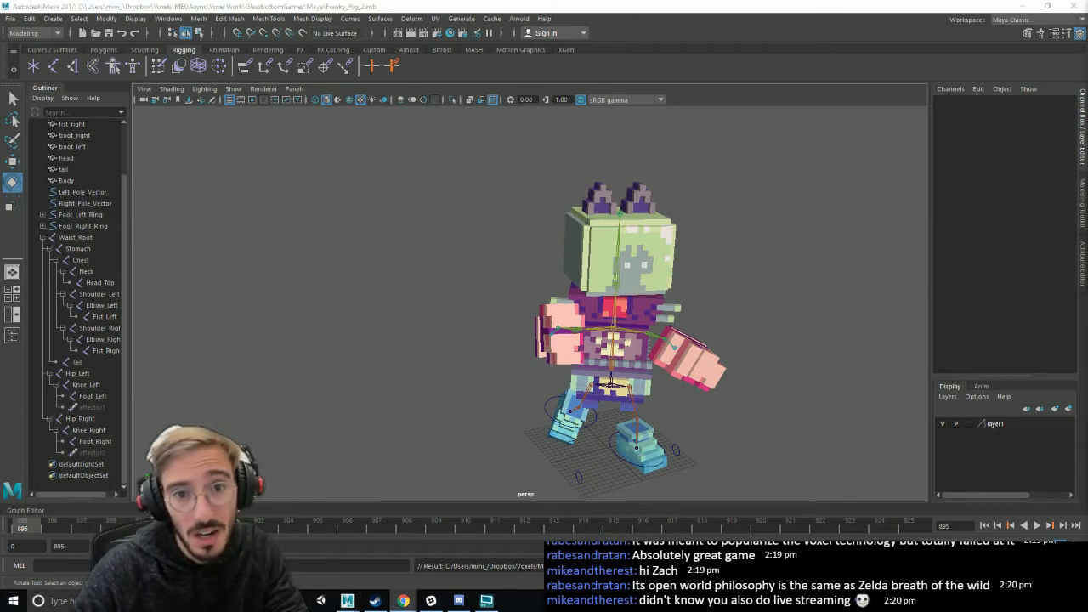
pyautogui.click(758, 302)
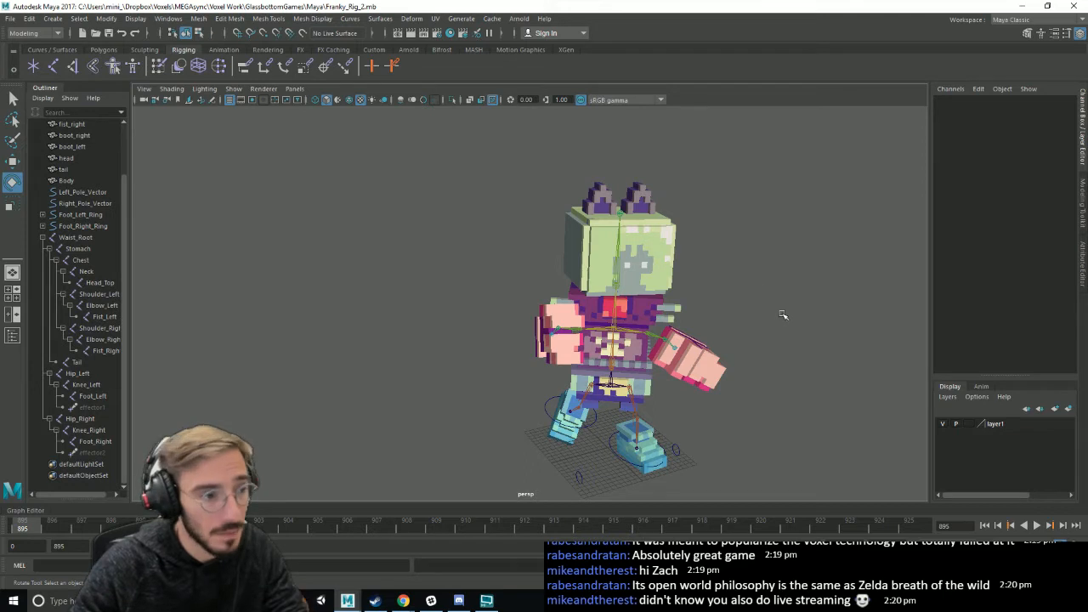
pyautogui.keyDown('alt'); pyautogui.moveTo(783, 314); pyautogui.dragTo(773, 346); pyautogui.keyUp('alt')
pyautogui.hotkey('ctrl', 's')
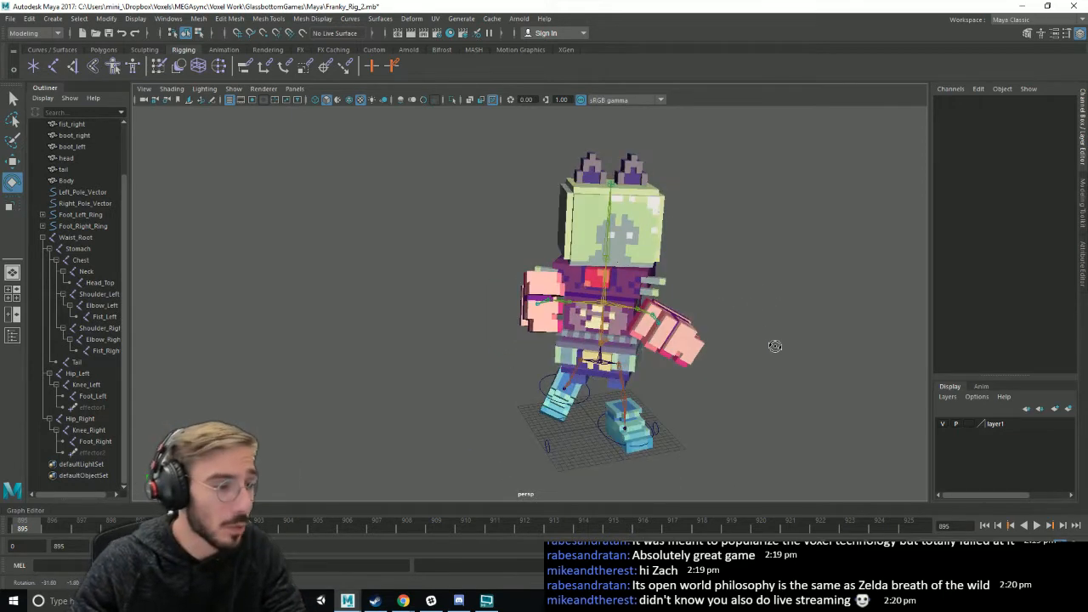
pyautogui.hotkey('ctrl', 's')
# - Play back the arm spin, save the scene and check the neck joint at frame 903
pyautogui.click(1038, 527)
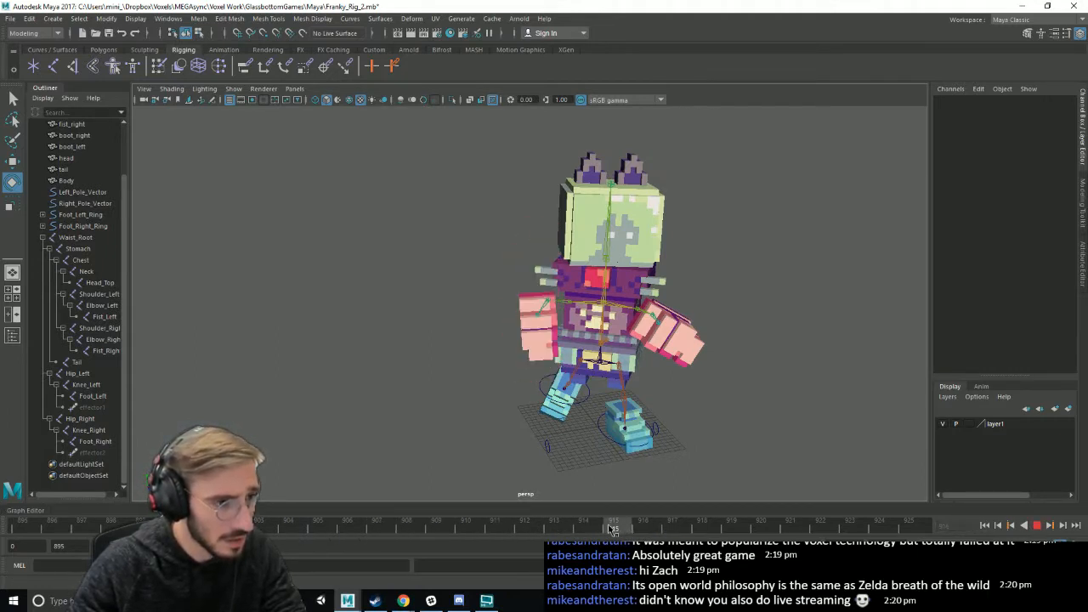
pyautogui.hotkey('ctrl', 's')
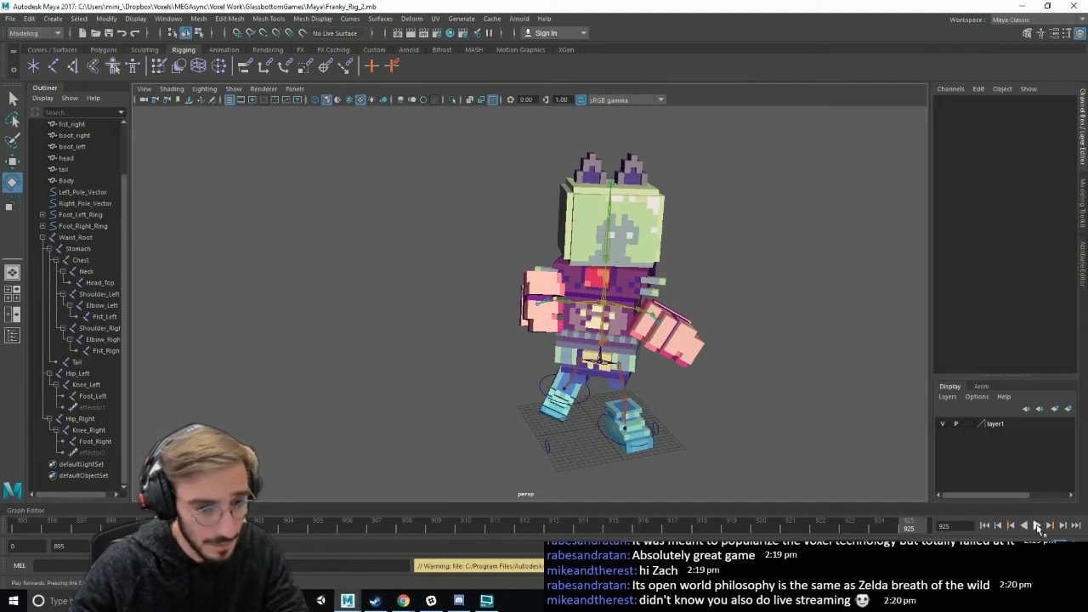
pyautogui.moveTo(628, 522); pyautogui.dragTo(266, 517)
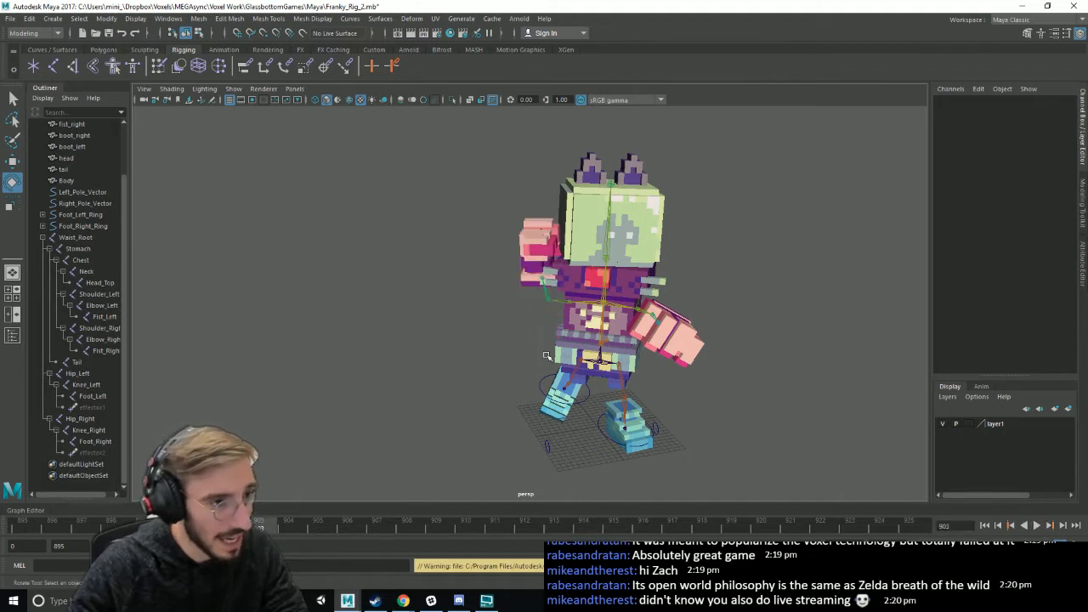
pyautogui.click(607, 255)
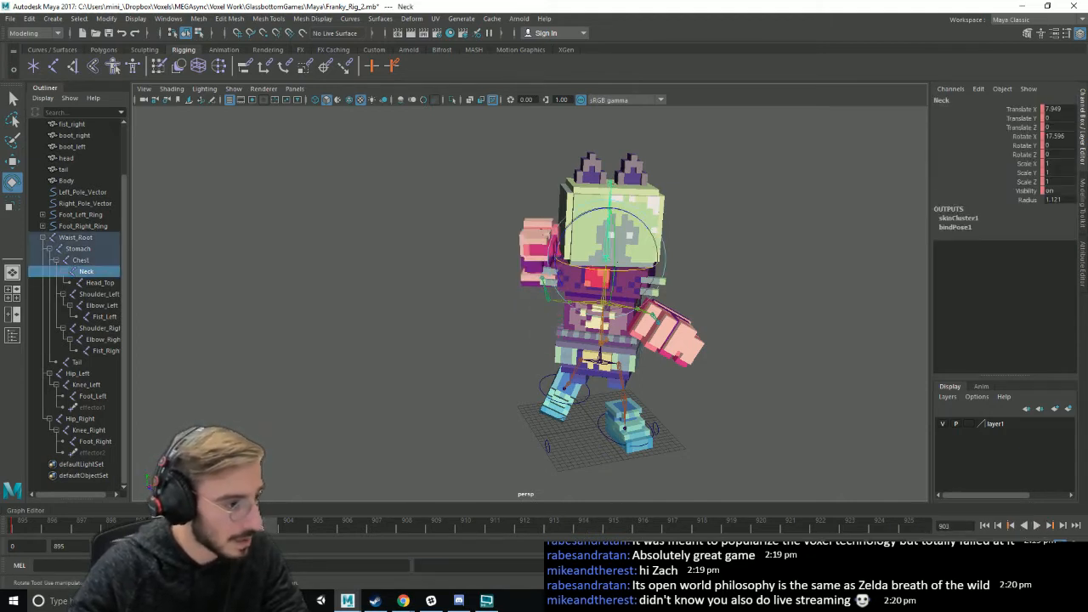
pyautogui.hotkey('alt', 'v')
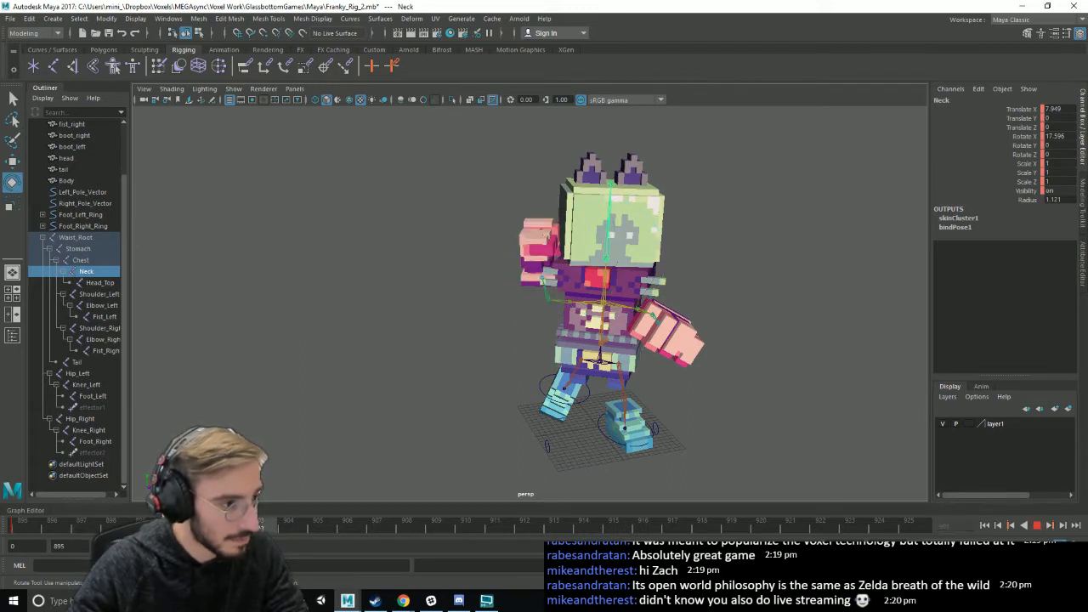
pyautogui.hotkey('alt', 'v')
pyautogui.click(792, 399)
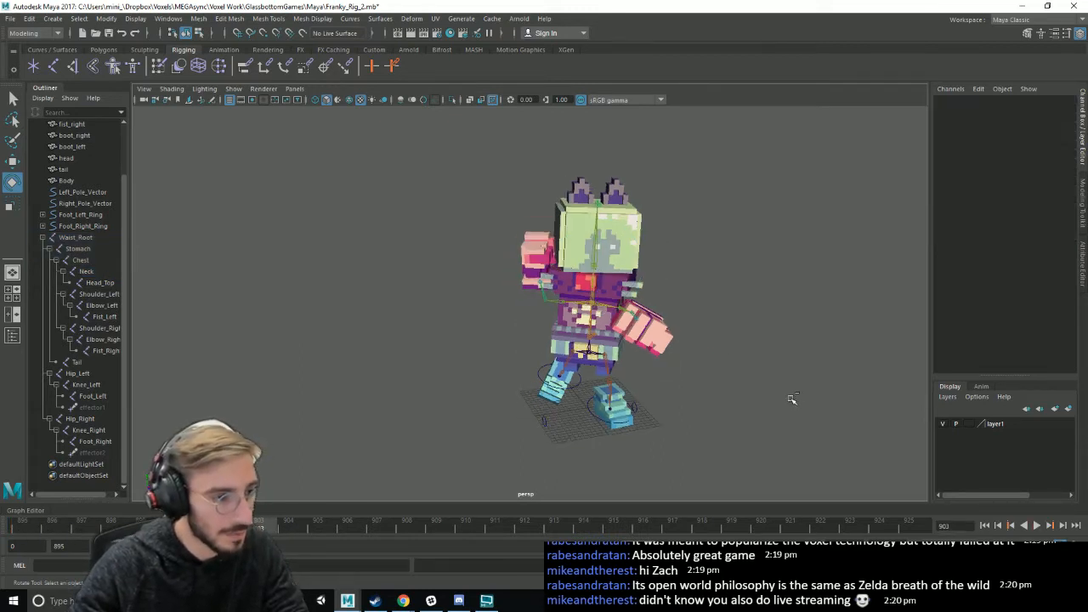
# - Check the right shoulder's rotation values at frame 925 and replay the arm spin up close
pyautogui.click(1037, 526)
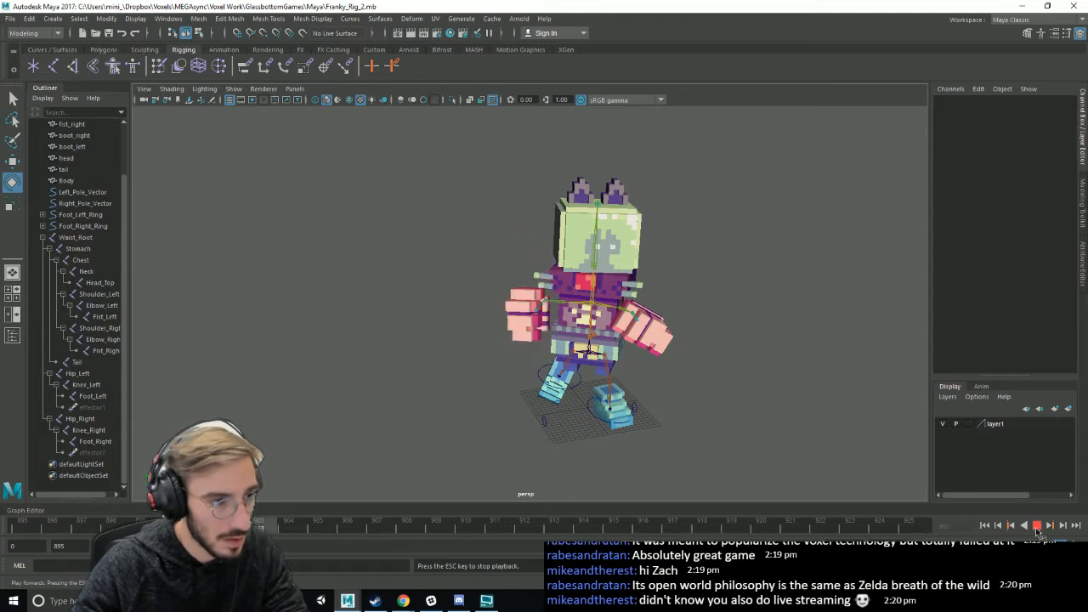
pyautogui.click(1036, 529)
pyautogui.click(920, 527)
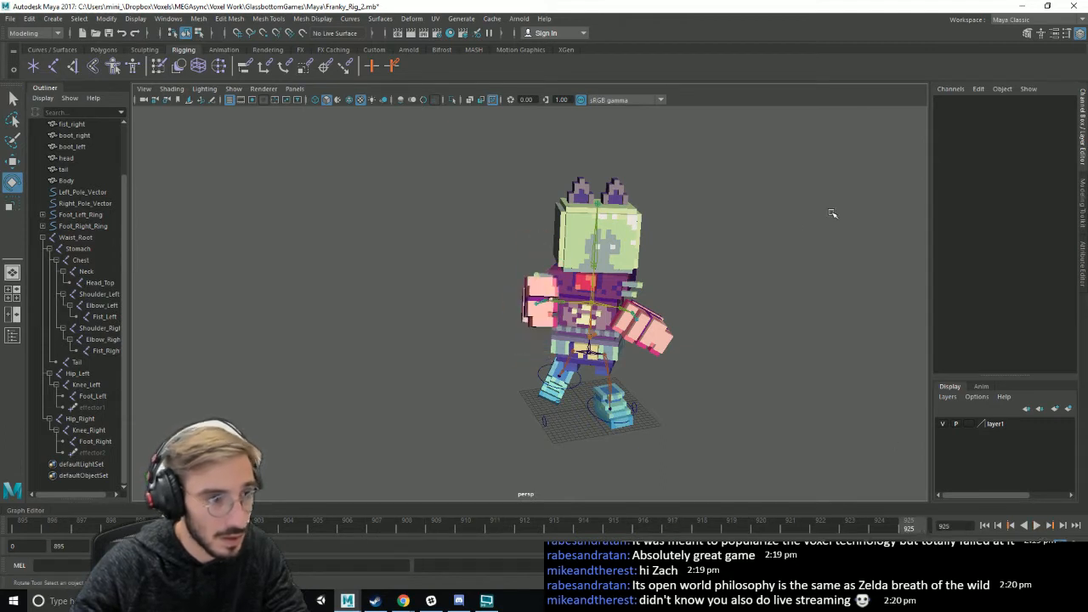
pyautogui.click(559, 304)
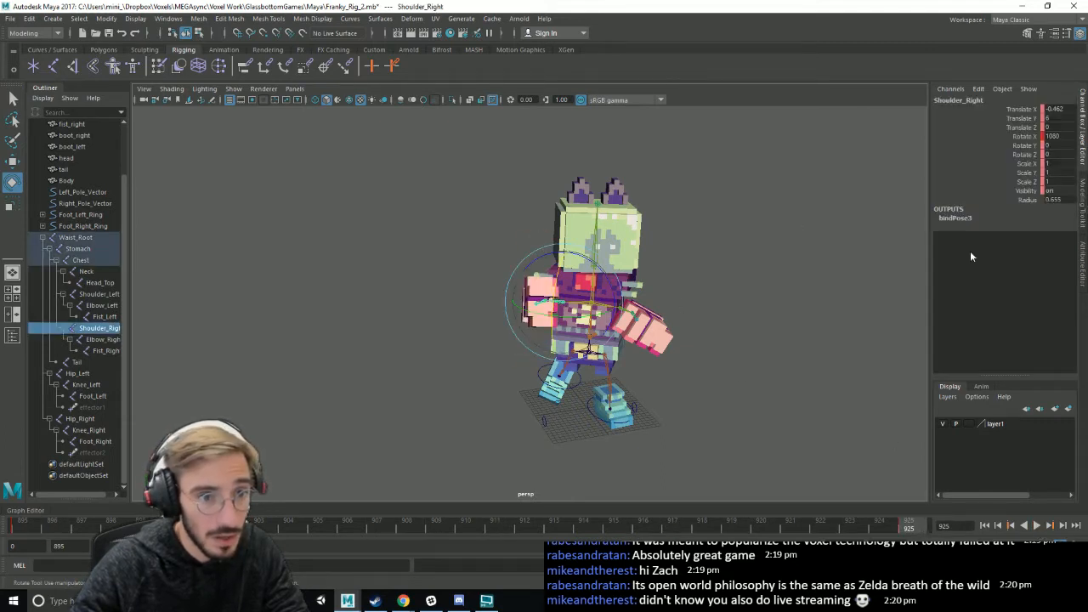
pyautogui.click(744, 389)
pyautogui.scroll(3, 781, 396)
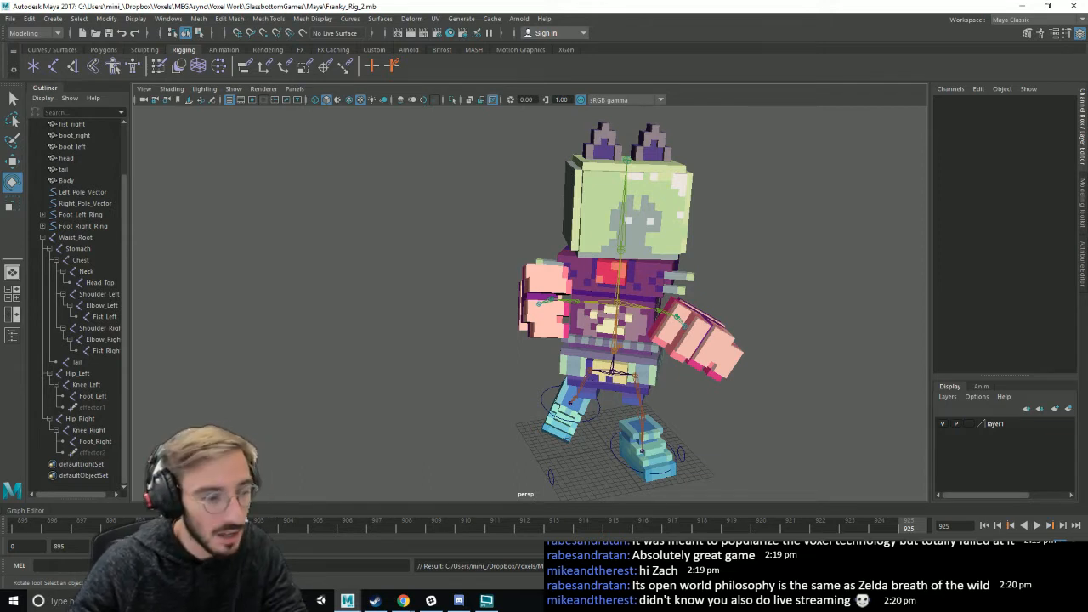
pyautogui.hotkey('alt', 'v')
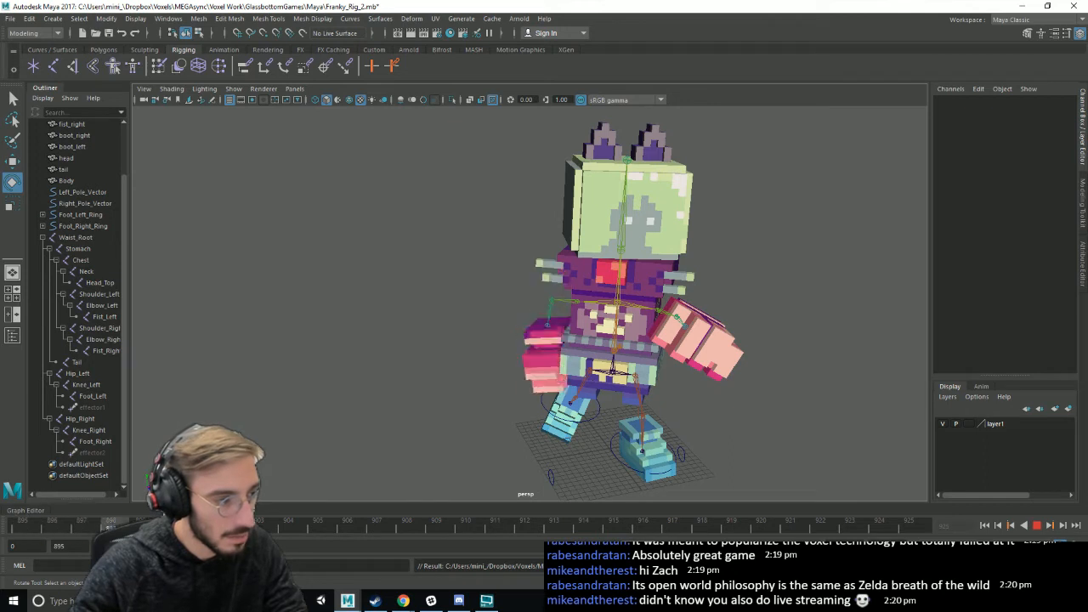
# - Stop the playback and scrub to frame 925 to check the end pose of the arm spin up close
pyautogui.hotkey('alt', 'v')
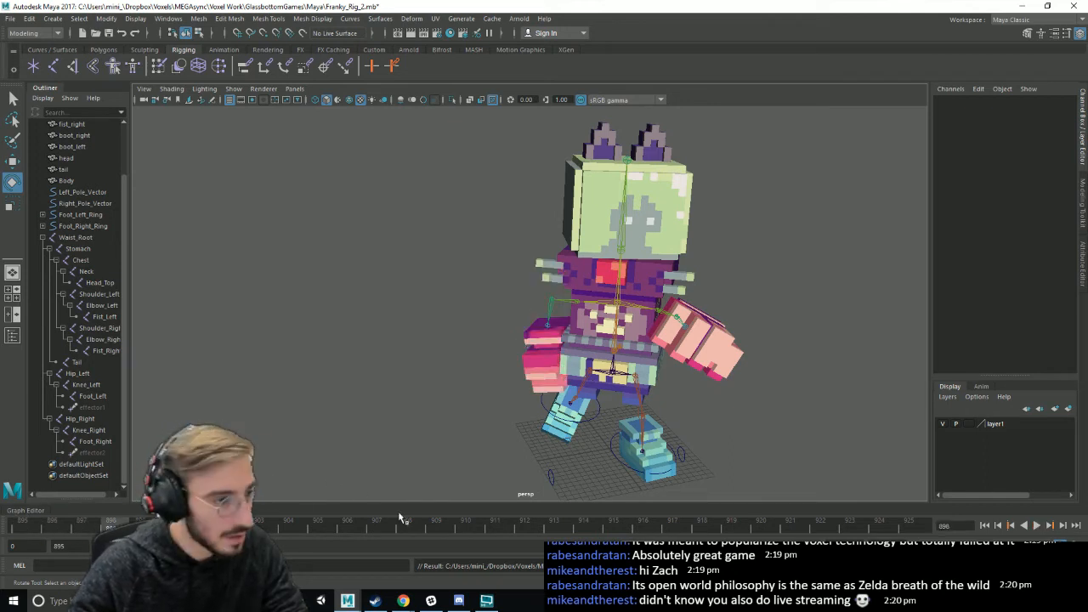
pyautogui.moveTo(399, 519); pyautogui.dragTo(909, 520)
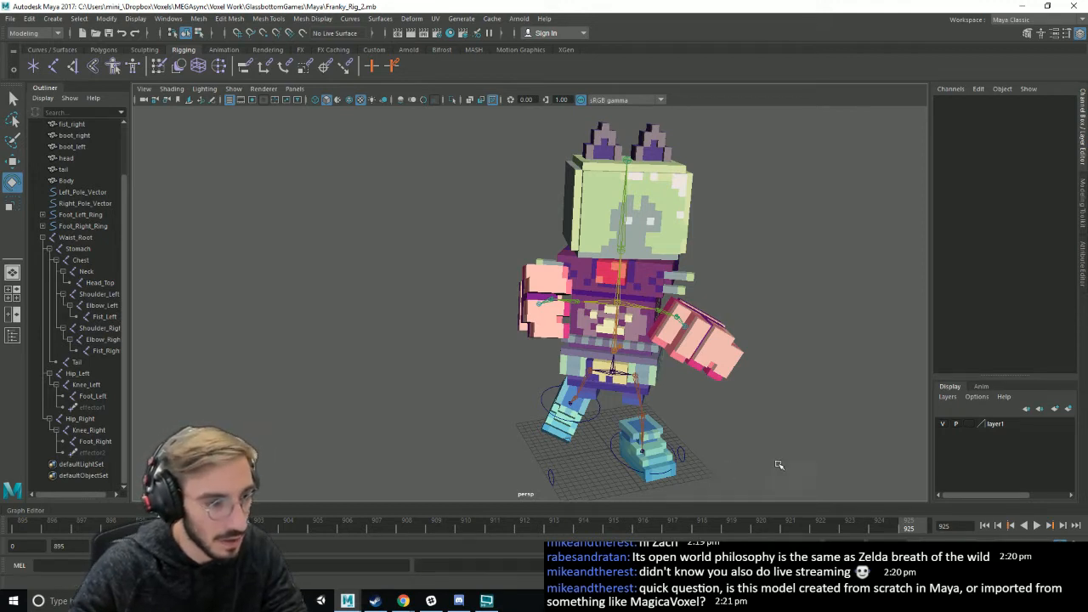
pyautogui.keyDown('alt'); pyautogui.moveTo(776, 464); pyautogui.dragTo(729, 454); pyautogui.keyUp('alt')
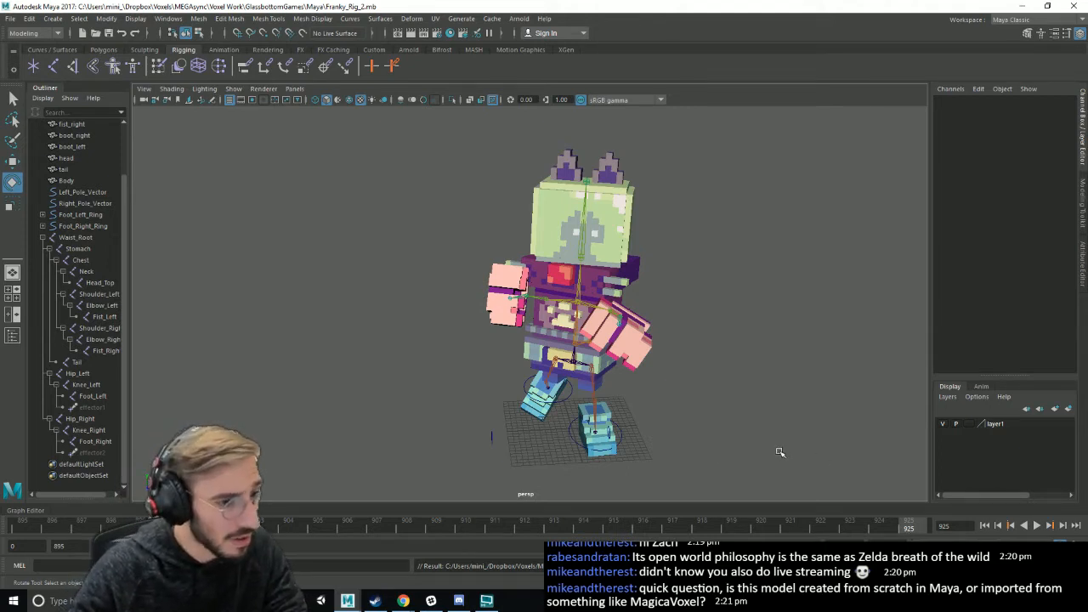
pyautogui.scroll(2, 781, 452)
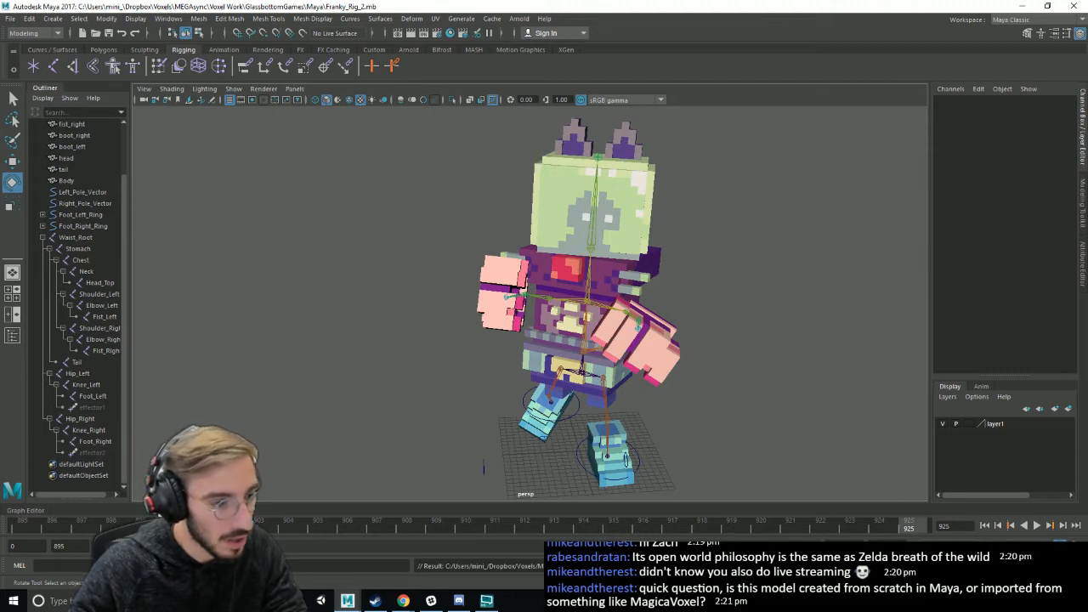
# - Shift the visible time range to start at frame 917, test the playback and move to frame 934
pyautogui.moveTo(671, 547); pyautogui.dragTo(686, 547)
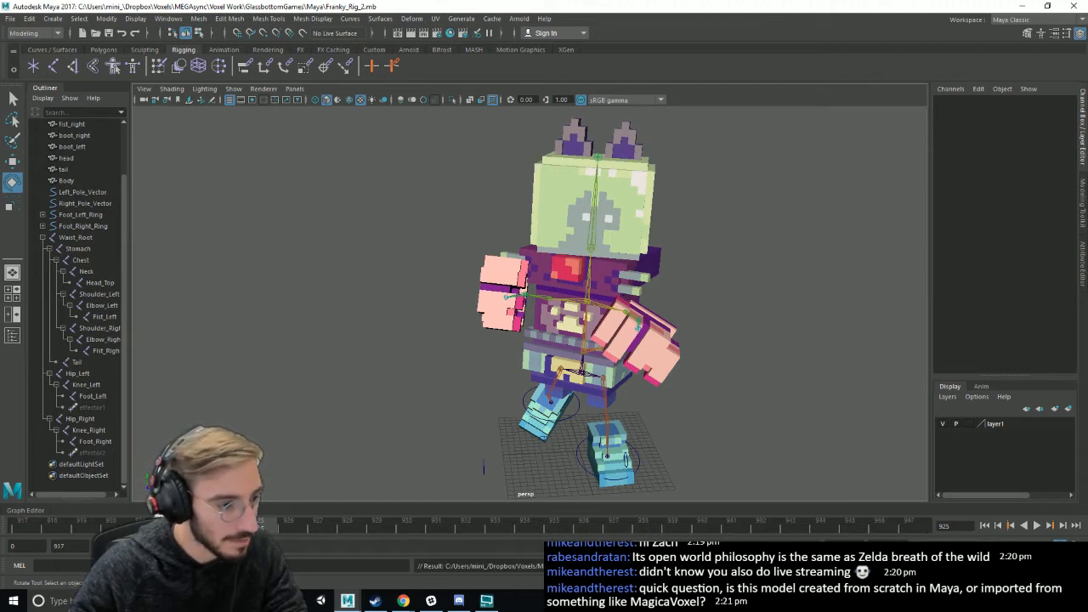
pyautogui.hotkey('alt', 'v')
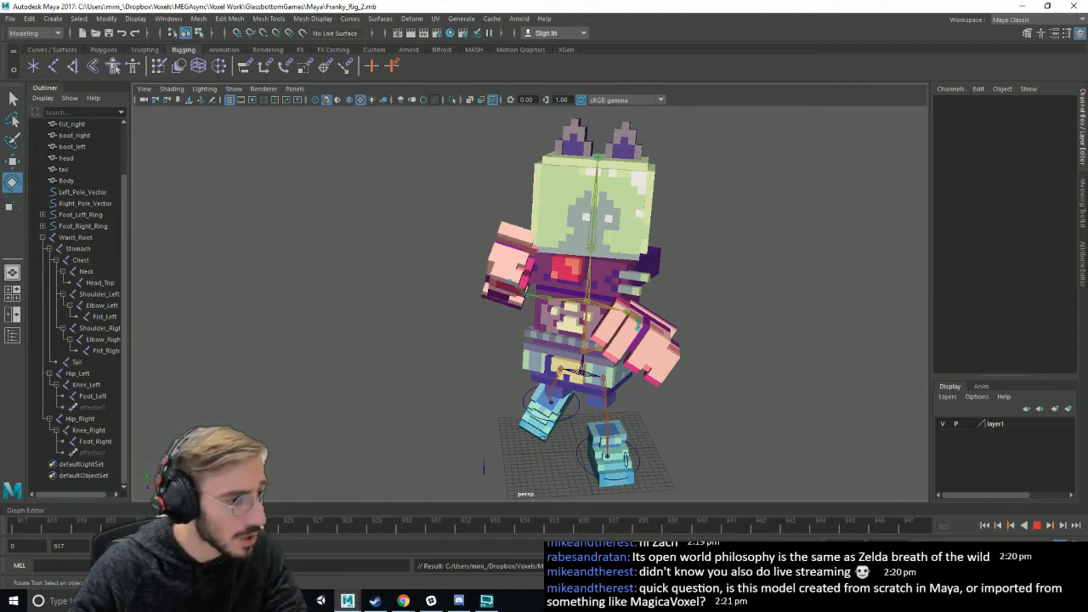
pyautogui.press('Escape')
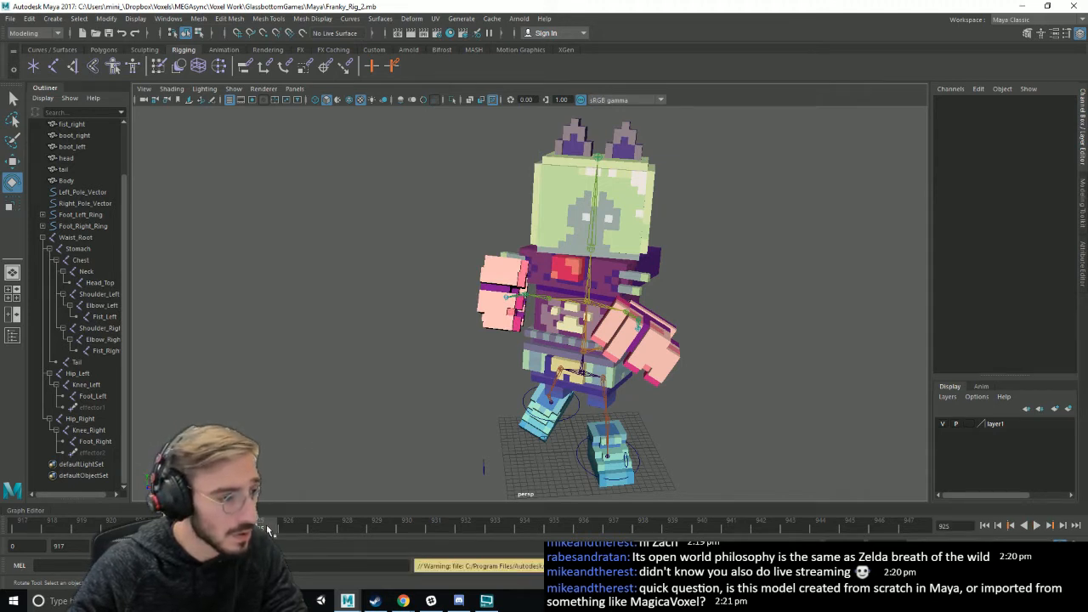
pyautogui.hotkey('alt', 'v')
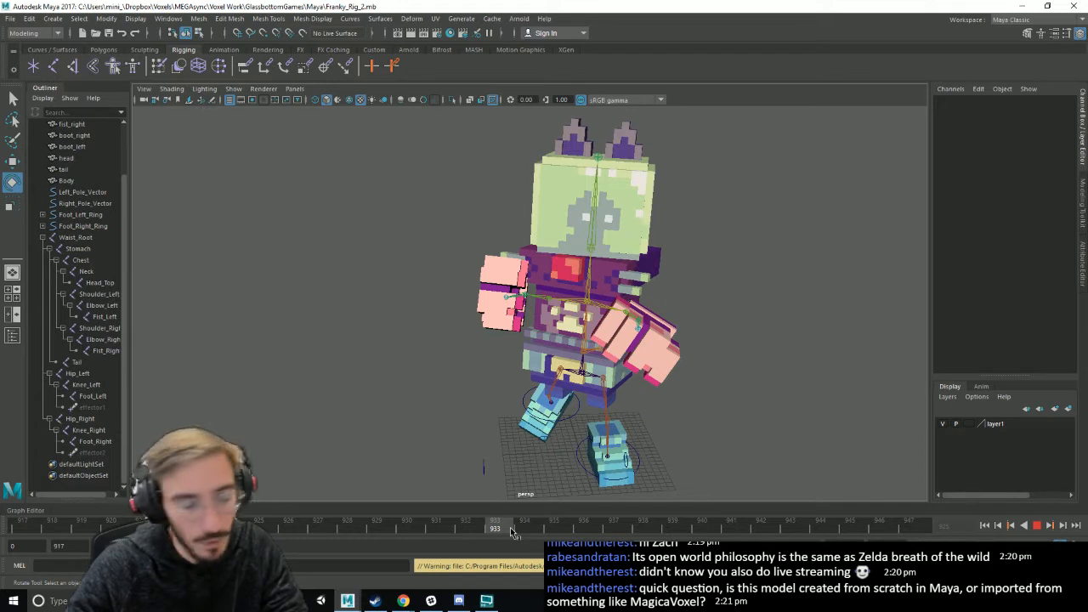
pyautogui.moveTo(523, 527); pyautogui.dragTo(525, 527)
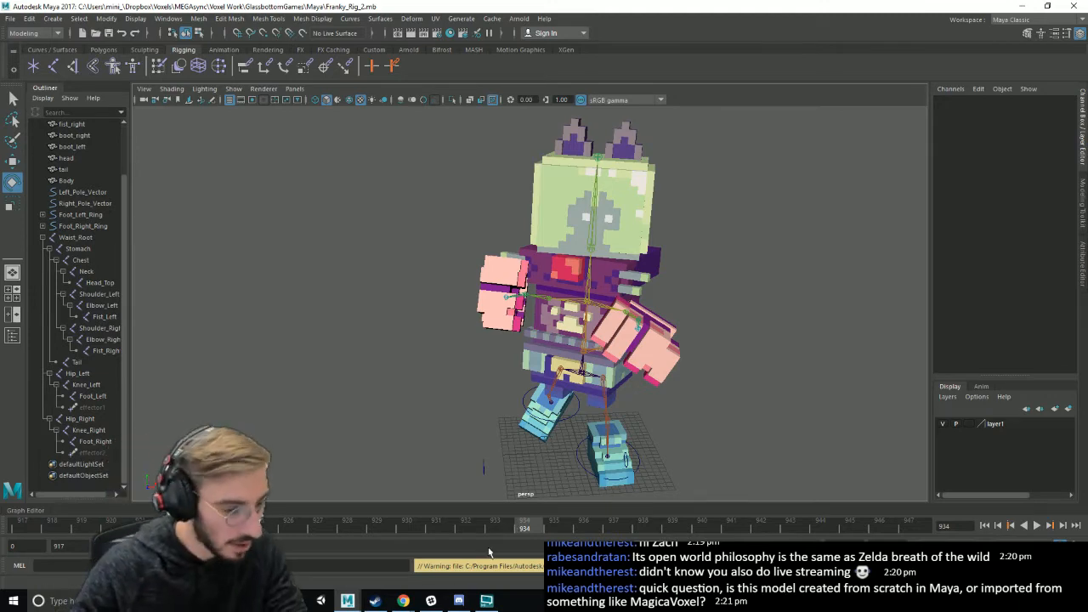
# - Launch Qubicle Voxel Editor from the Steam library and open the recent file Mega_Fist.qbcl
pyautogui.click(387, 604)
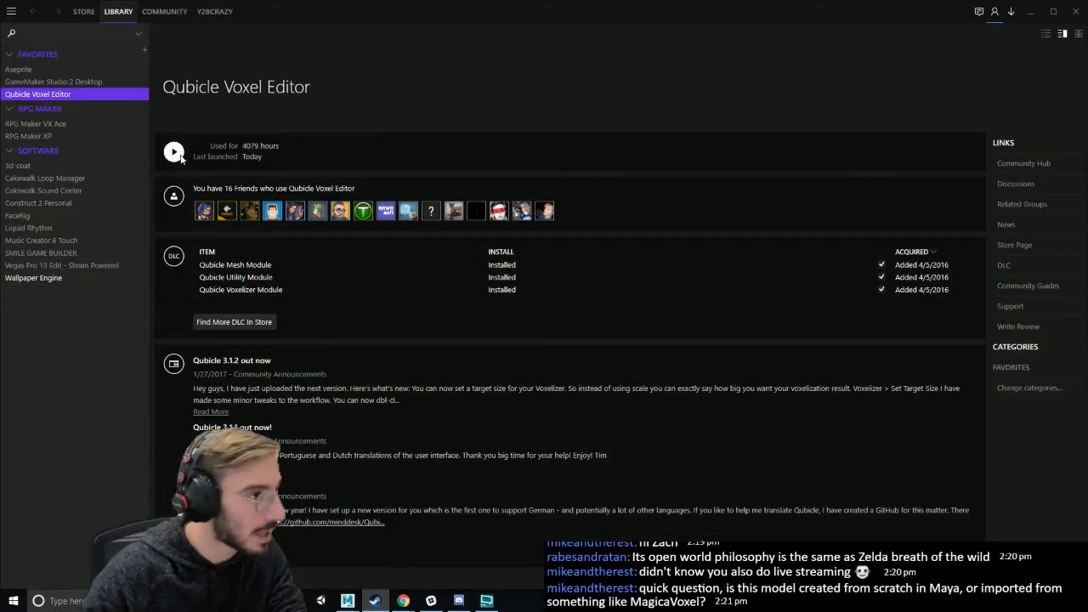
pyautogui.click(1032, 12)
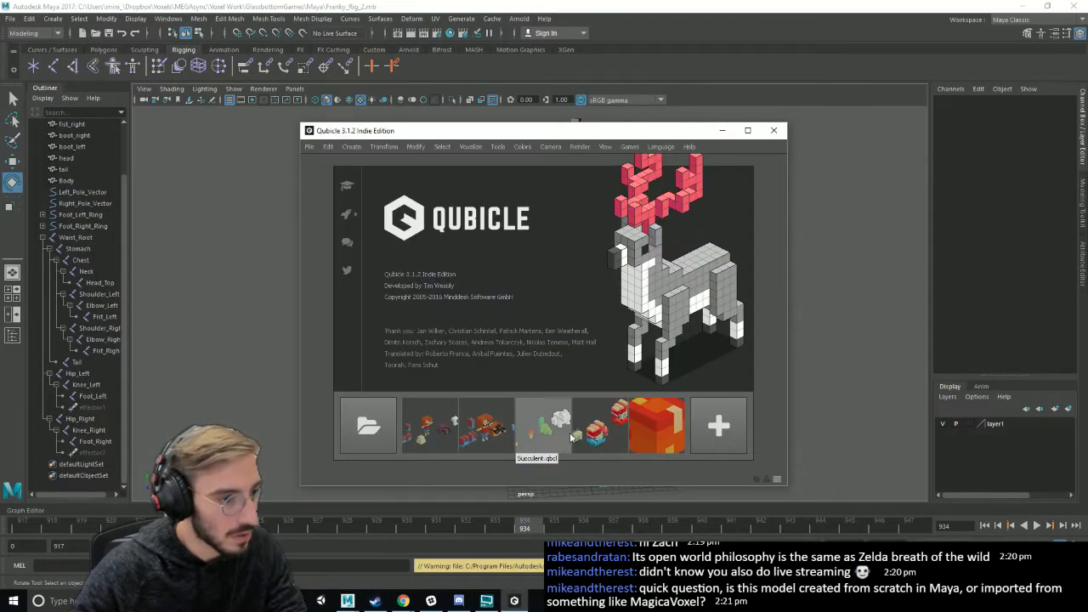
pyautogui.click(368, 425)
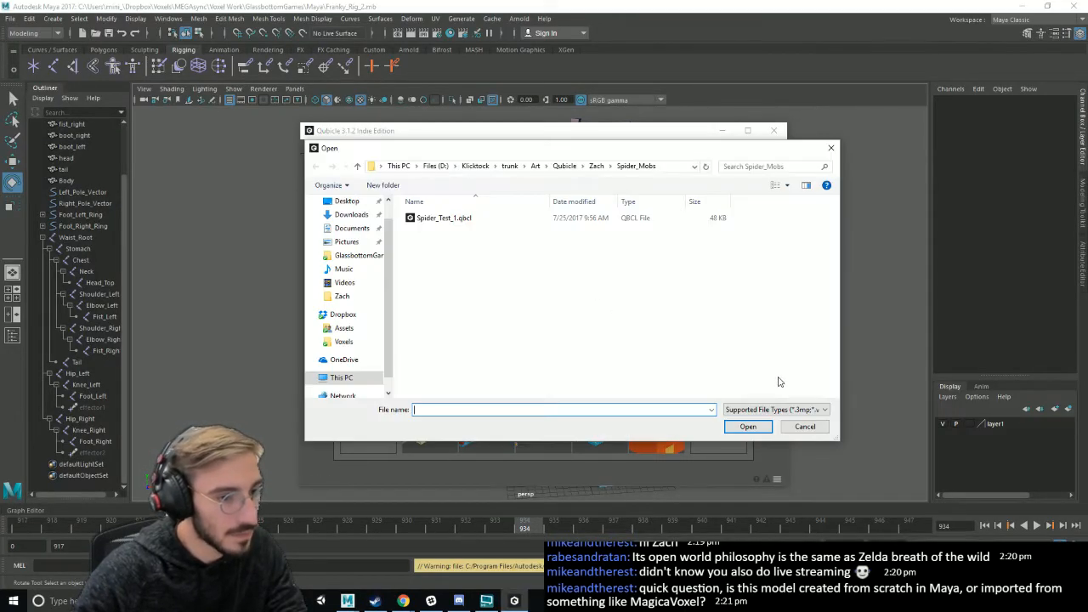
pyautogui.click(805, 426)
pyautogui.click(595, 443)
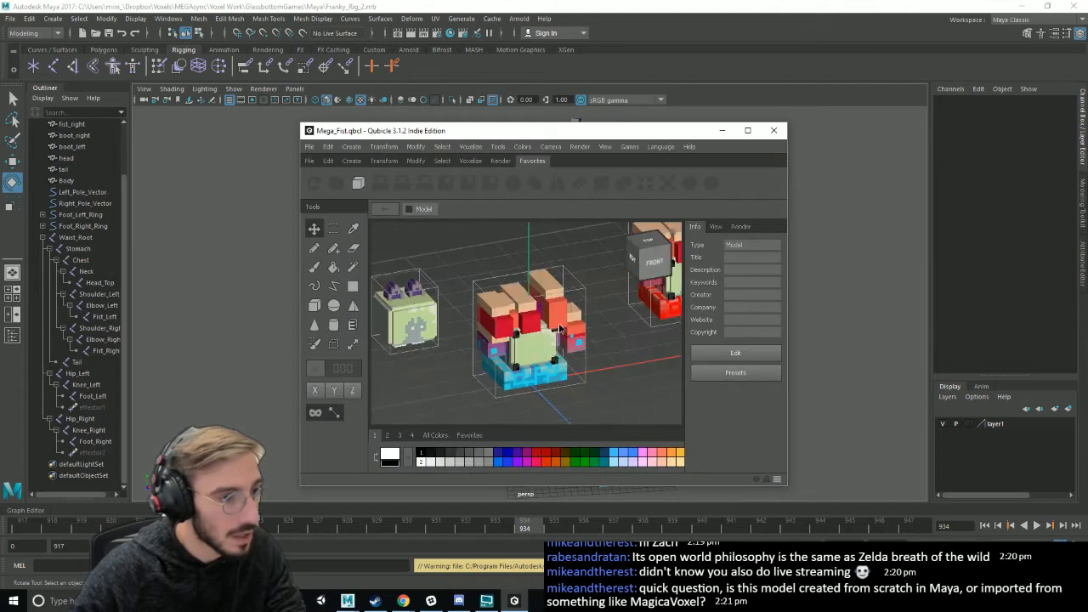
# - Open the Franky.qbcl model from the GlassbottomGames folder
pyautogui.click(310, 147)
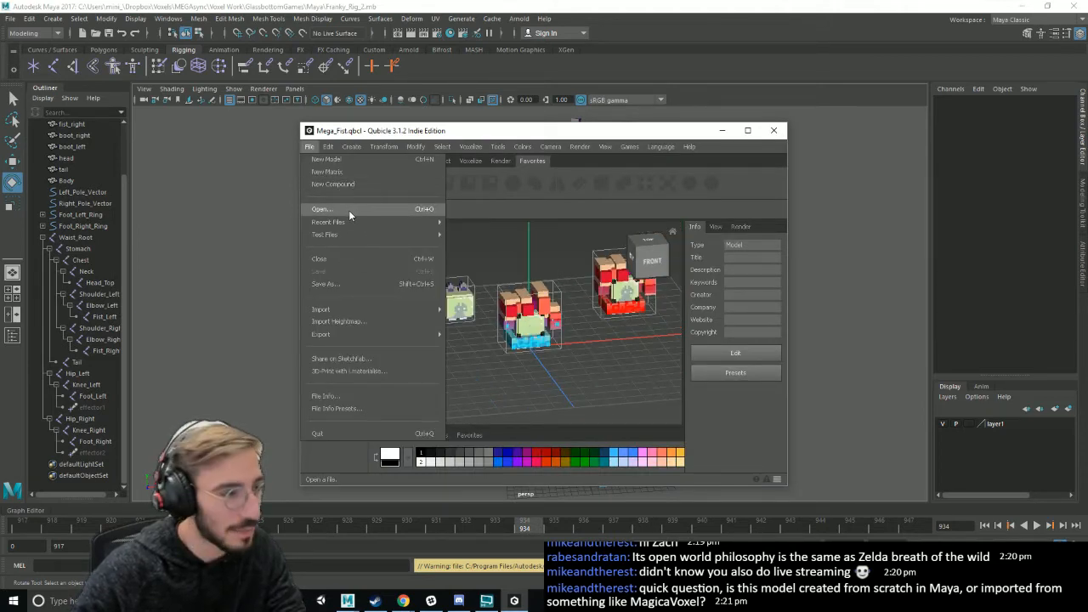
pyautogui.click(349, 210)
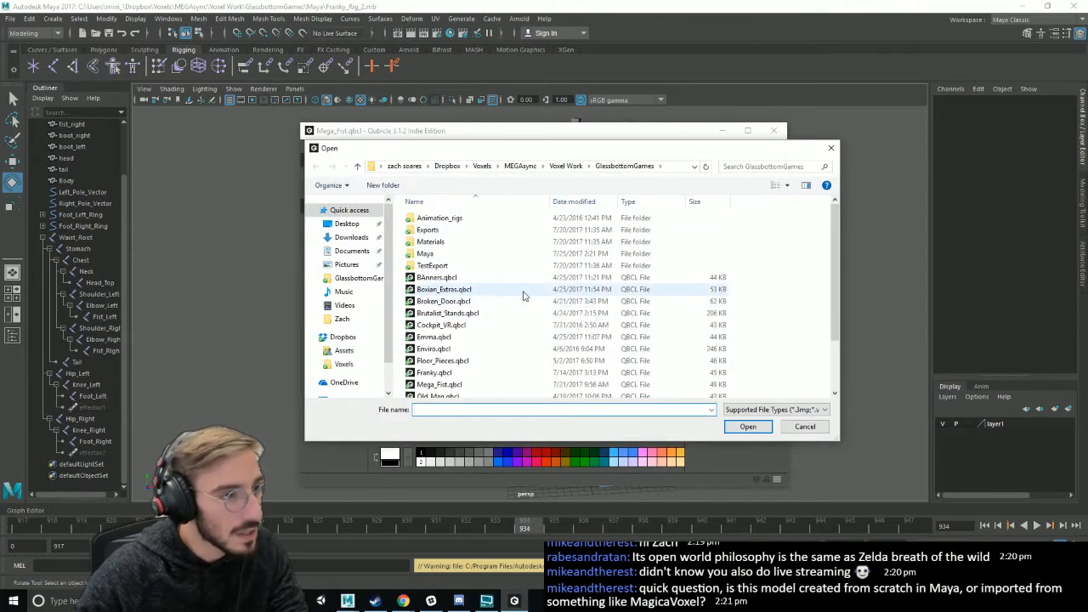
pyautogui.click(468, 338)
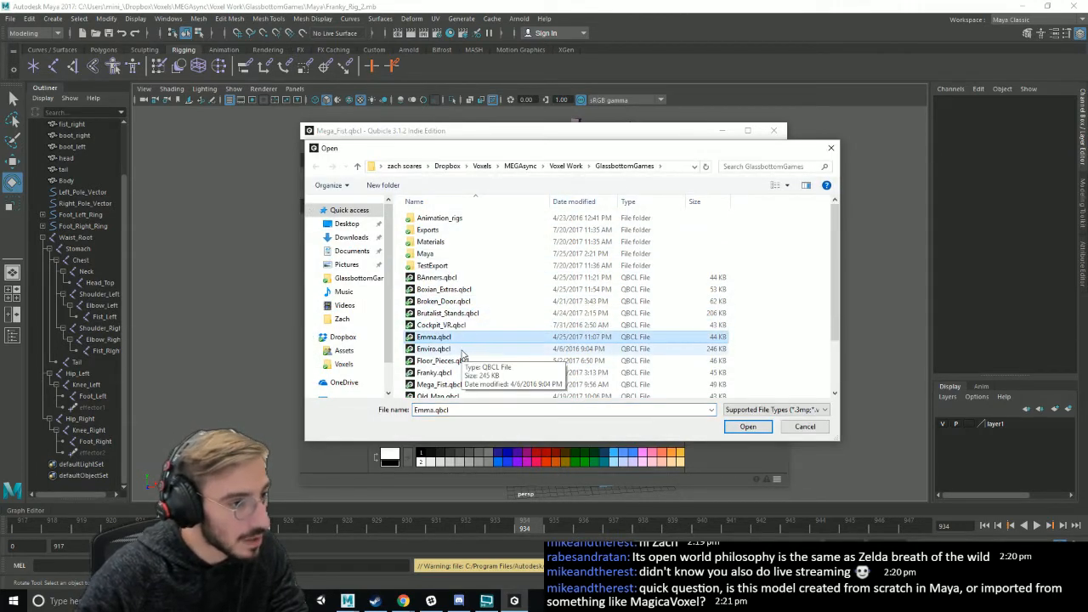
pyautogui.click(460, 374)
pyautogui.doubleClick(460, 374)
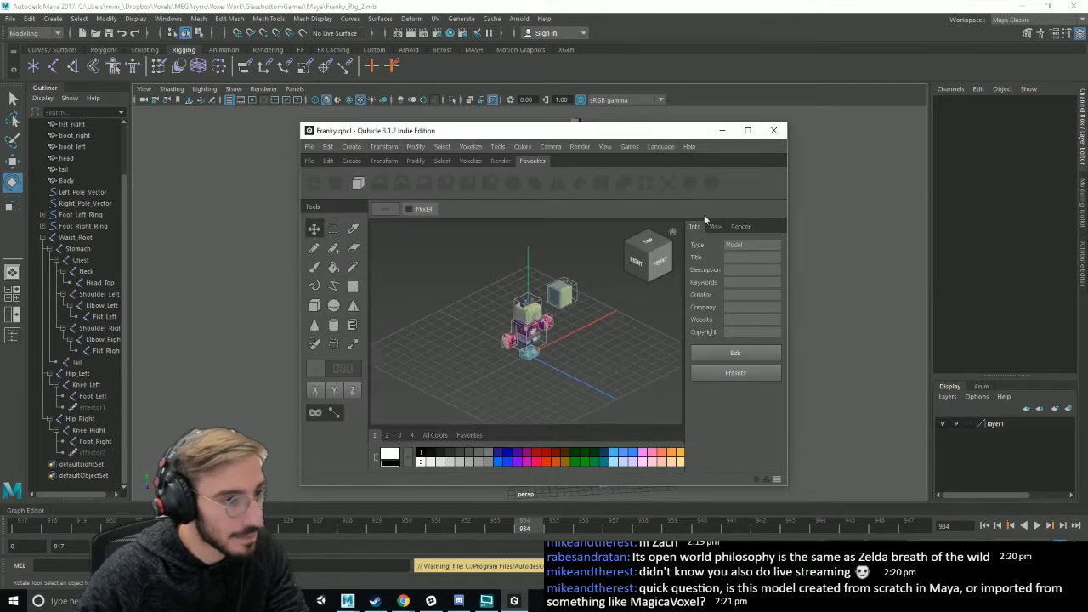
# - Maximize the Qubicle window, inspect the Body matrix of the character and return to the whole model
pyautogui.click(749, 132)
pyautogui.doubleClick(564, 336)
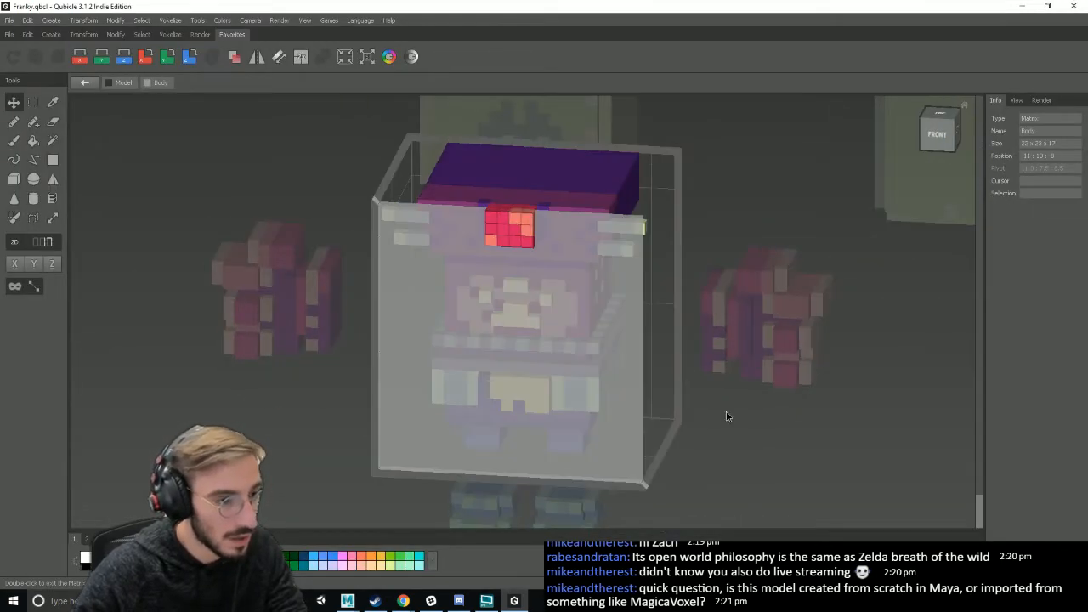
pyautogui.moveTo(727, 413); pyautogui.dragTo(830, 441, button='right')
pyautogui.doubleClick(831, 441)
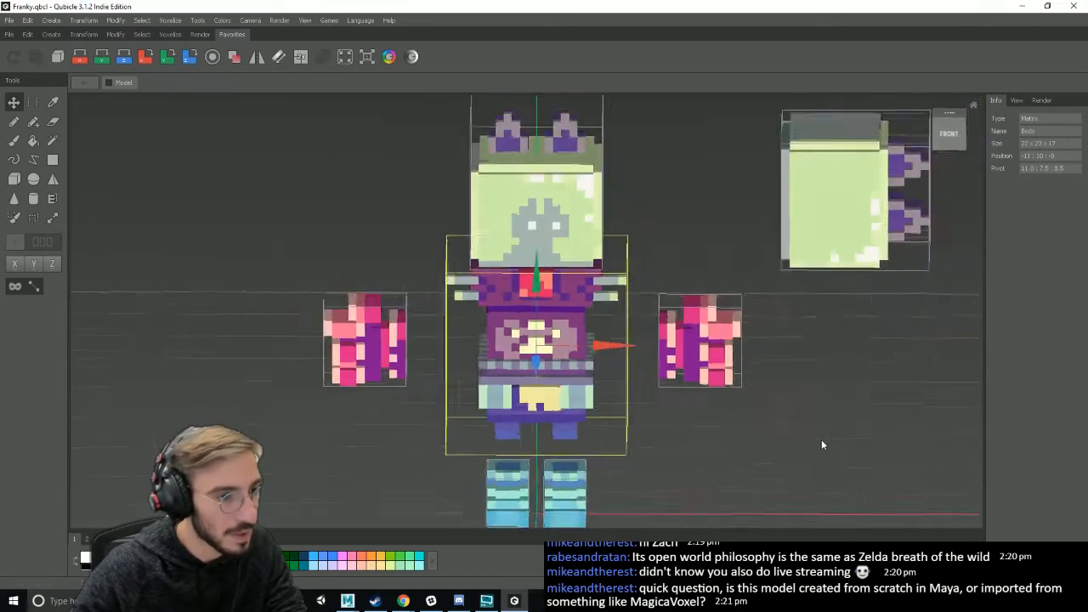
# - Compare the rigged character in Maya with the Franky model in Qubicle, and save the Maya scene
pyautogui.click(1023, 6)
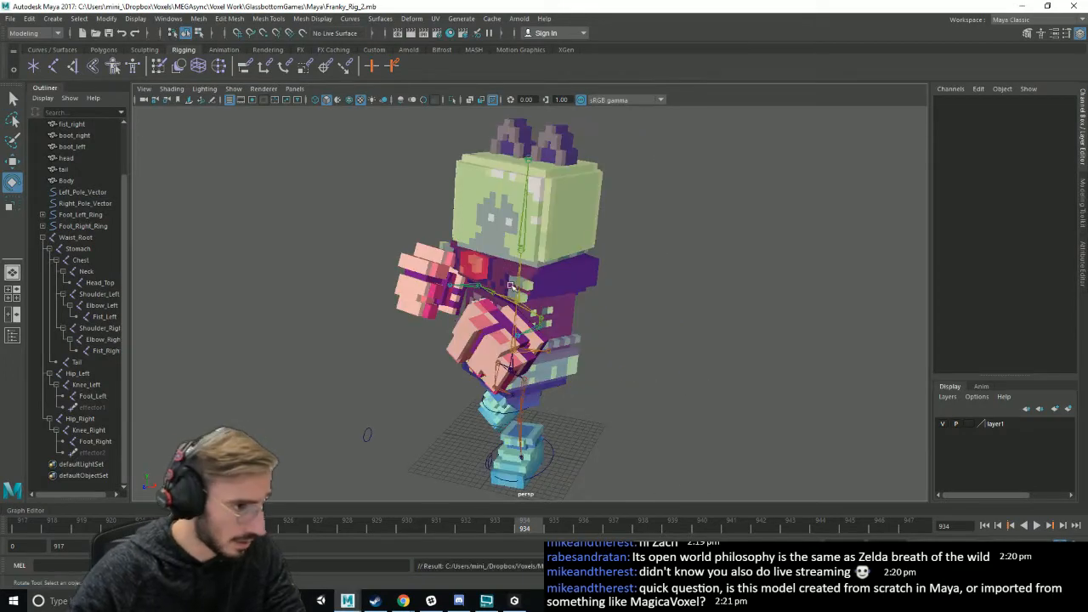
pyautogui.click(515, 601)
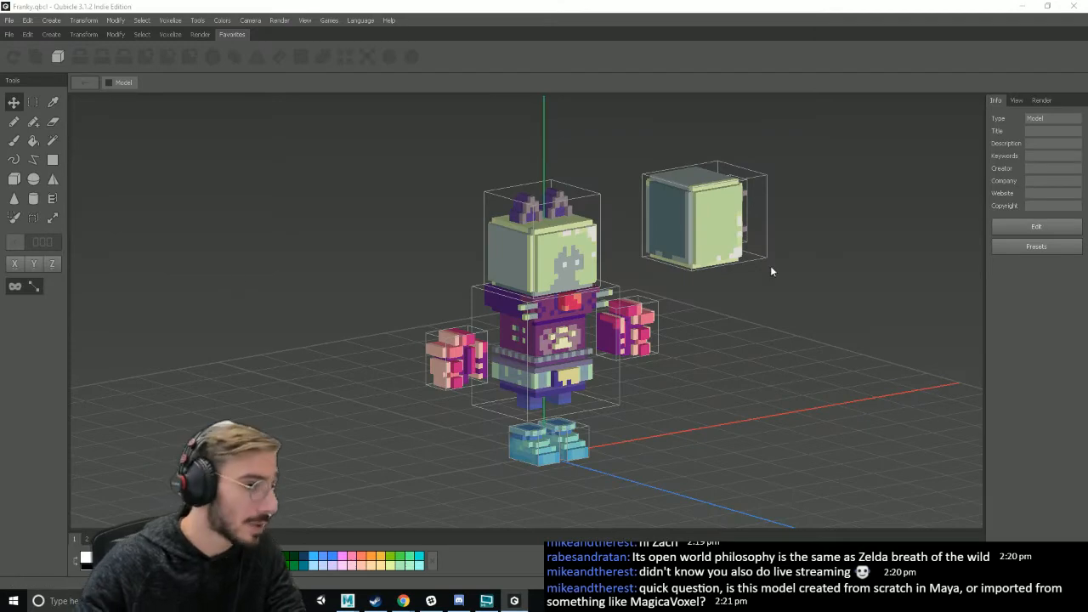
pyautogui.click(1023, 6)
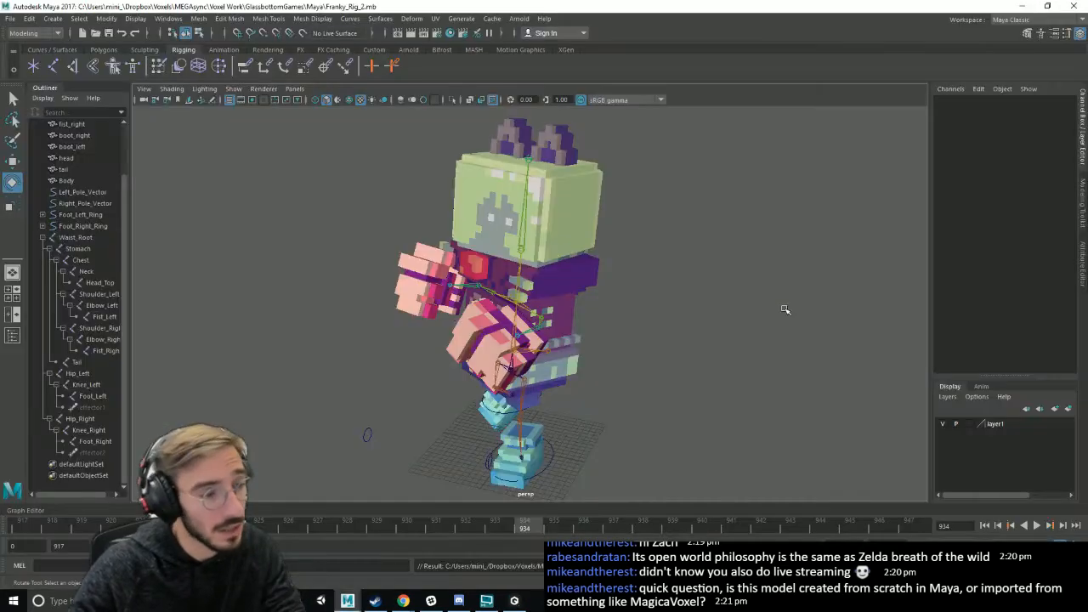
pyautogui.hotkey('ctrl', 's')
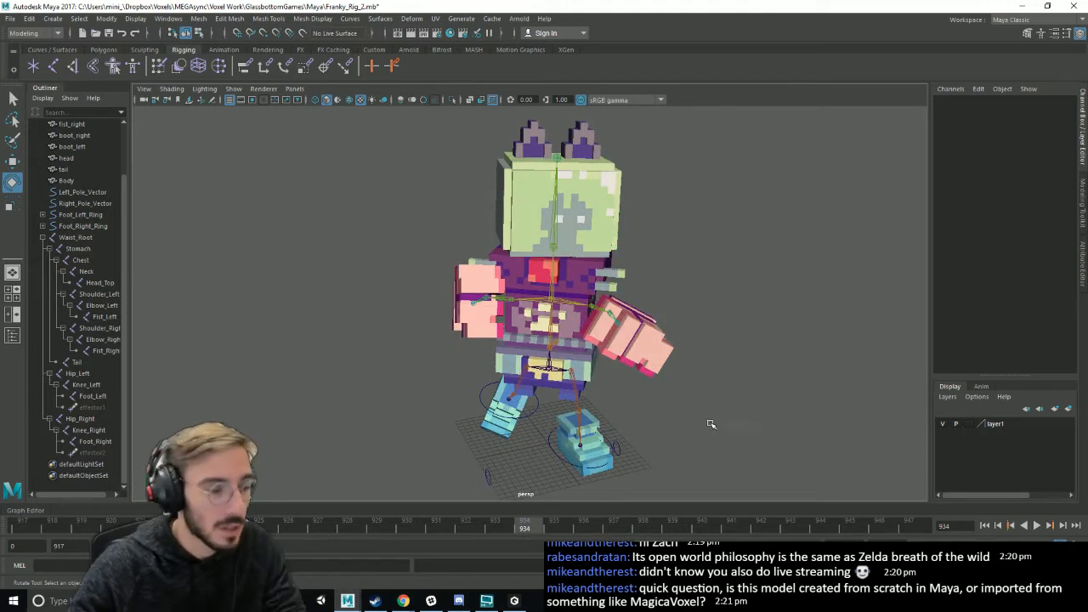
# - Play and stop the arm spin repeatedly from frame 917 to check the motion
pyautogui.hotkey('alt', 'v')
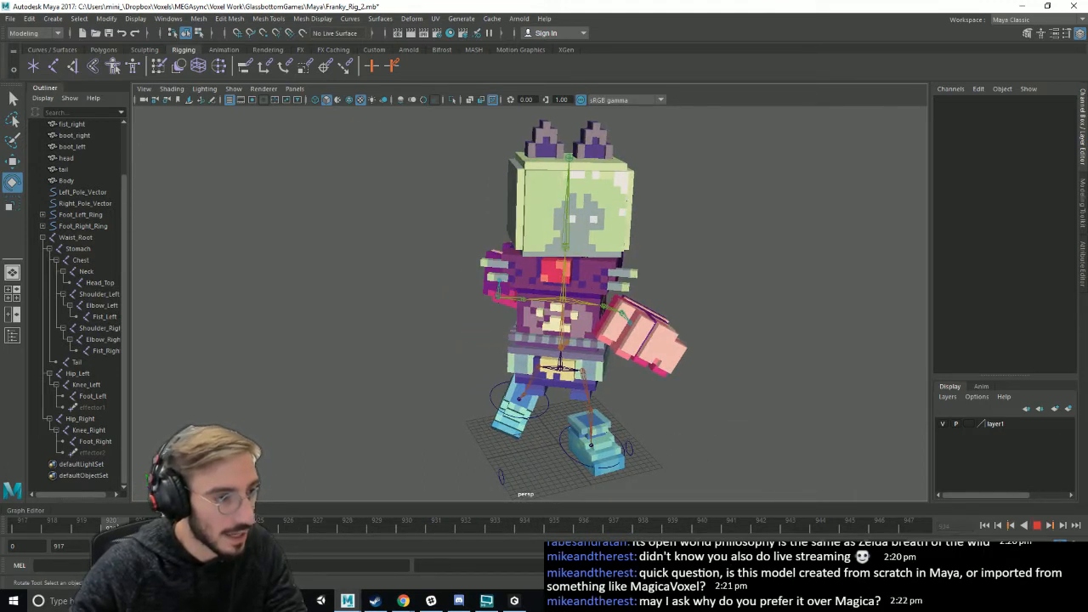
pyautogui.hotkey('alt', 'v')
pyautogui.hotkey('alt', 'v')
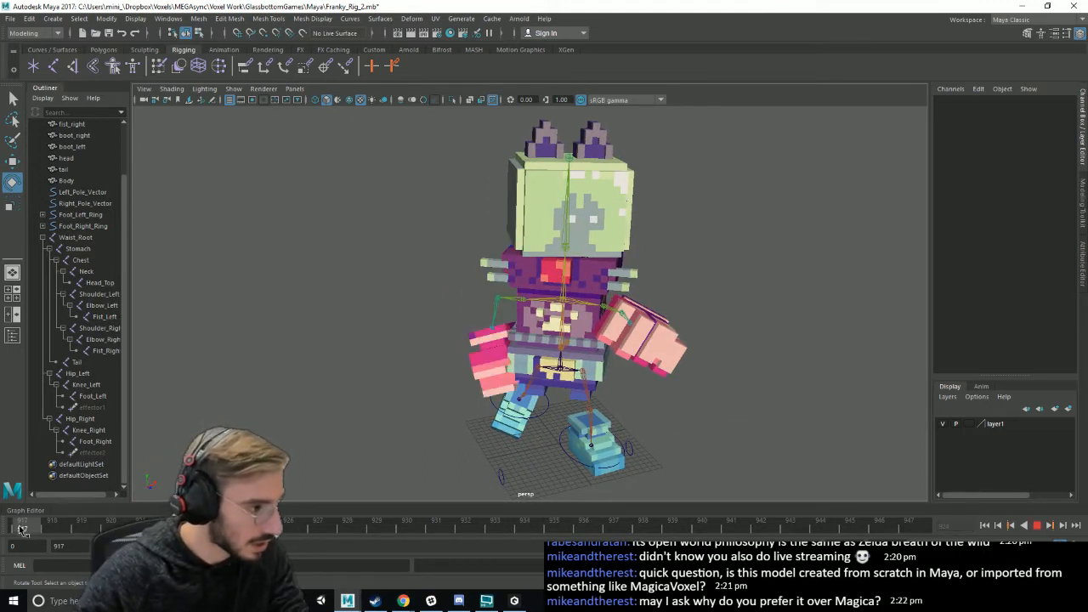
pyautogui.hotkey('alt', 'v')
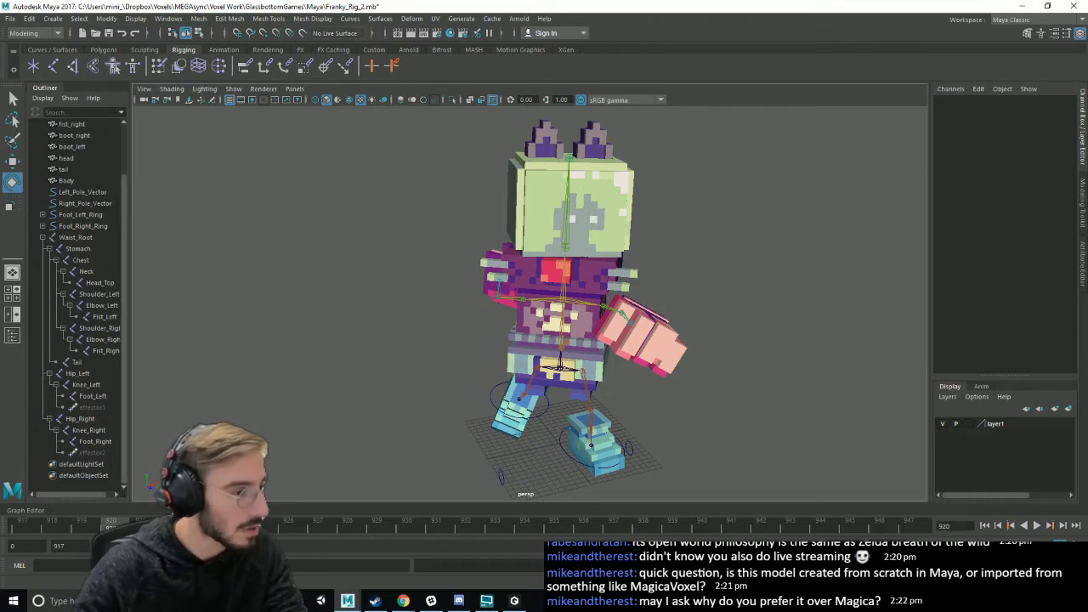
pyautogui.hotkey('alt', 'v')
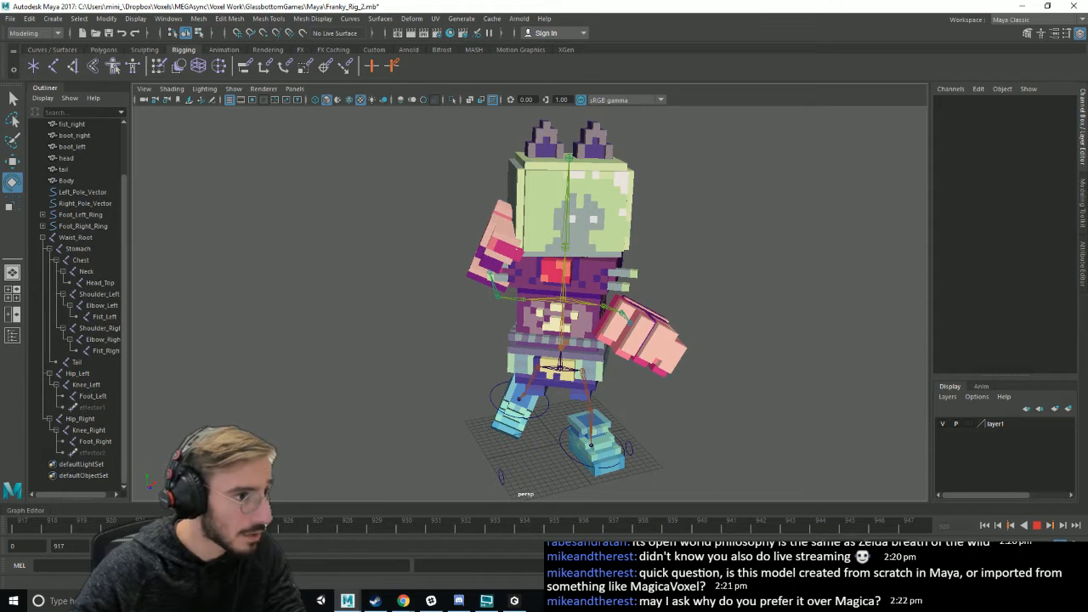
pyautogui.hotkey('alt', 'v')
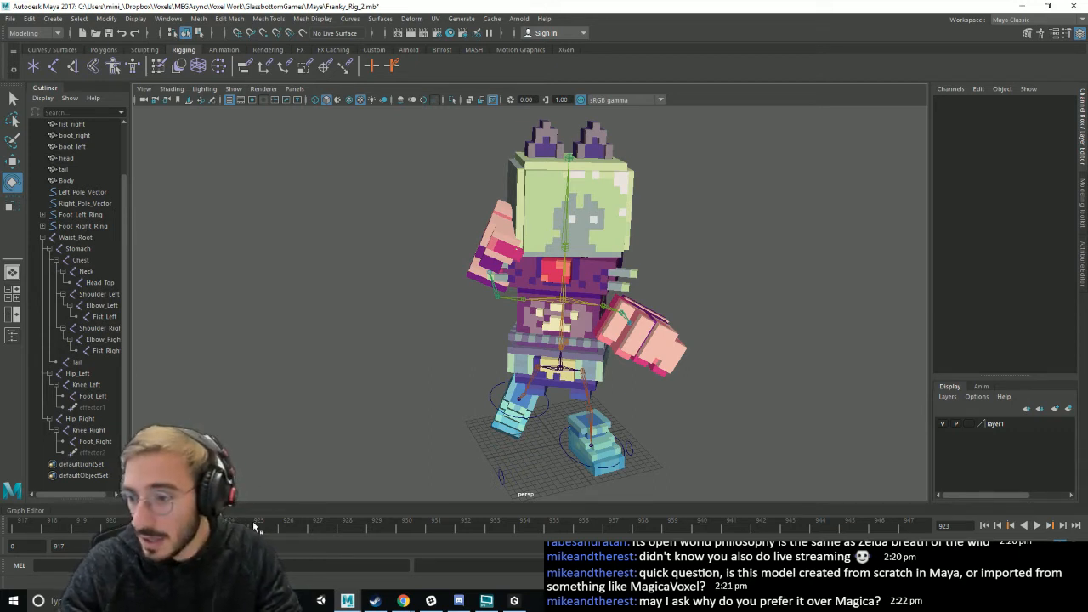
# - Scrub to frame 932, view the pose there and save the scene
pyautogui.moveTo(204, 525); pyautogui.dragTo(470, 525)
pyautogui.keyDown('alt'); pyautogui.moveTo(786, 434); pyautogui.dragTo(761, 435, button='middle'); pyautogui.keyUp('alt')
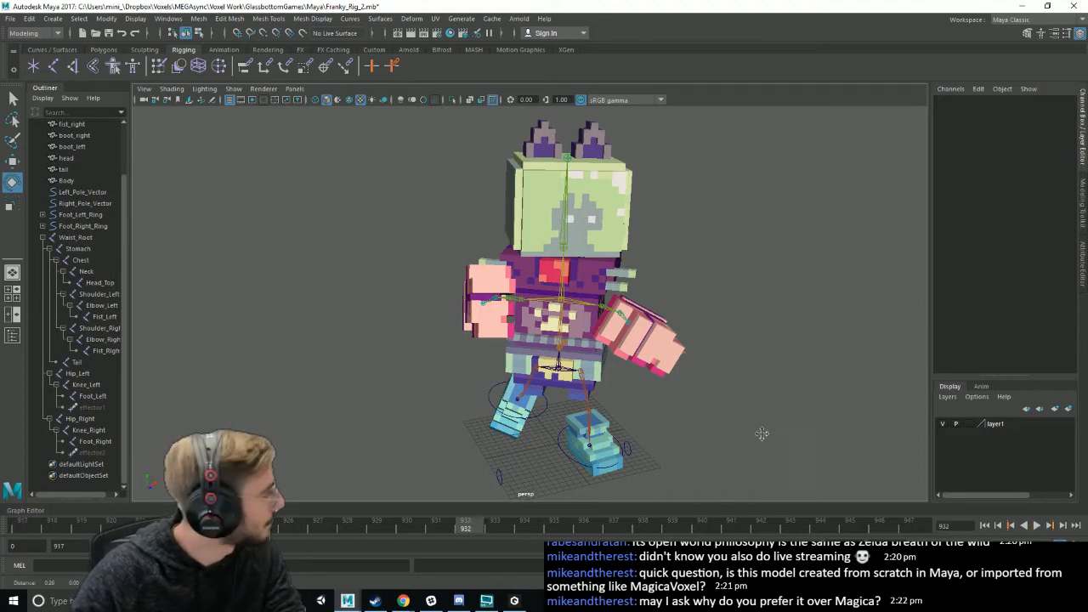
pyautogui.hotkey('ctrl', 's')
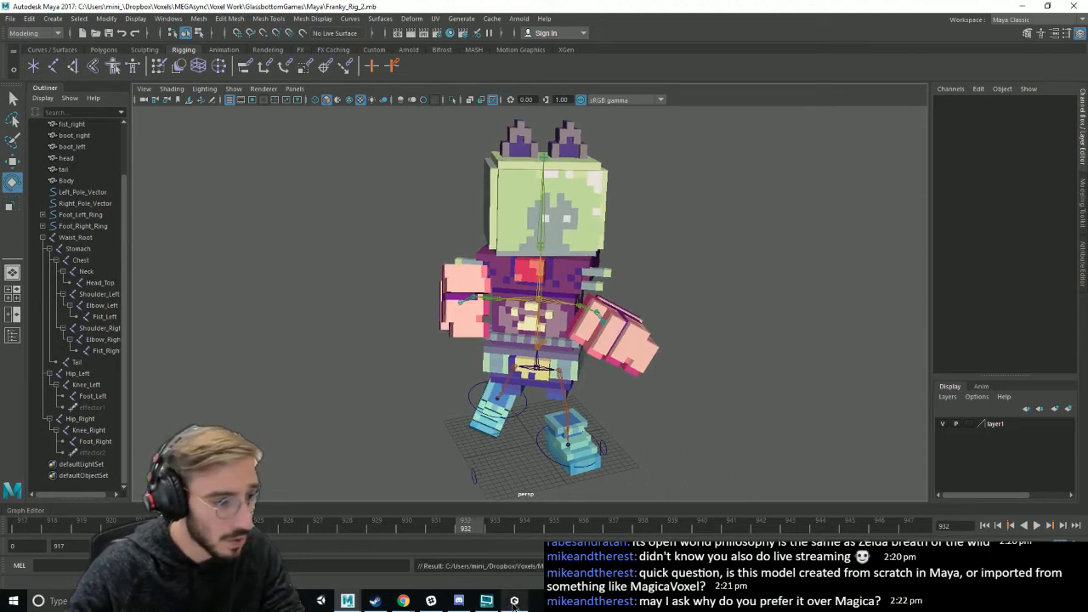
# - Switch to Qubicle and examine the separate body parts of the Franky model from different distances and angles
pyautogui.click(515, 600)
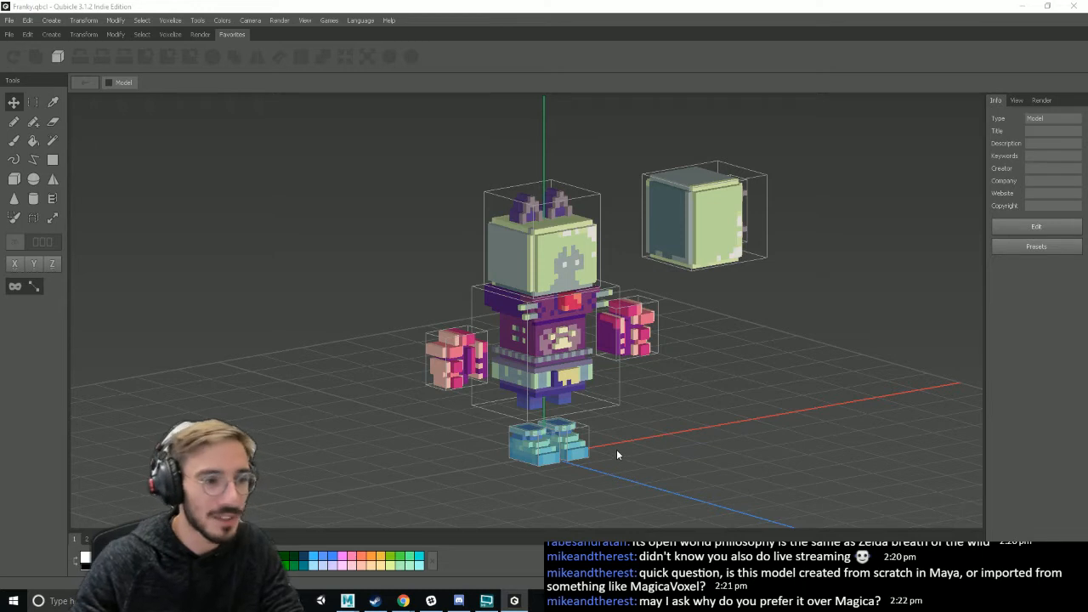
pyautogui.scroll(-3, 652, 403)
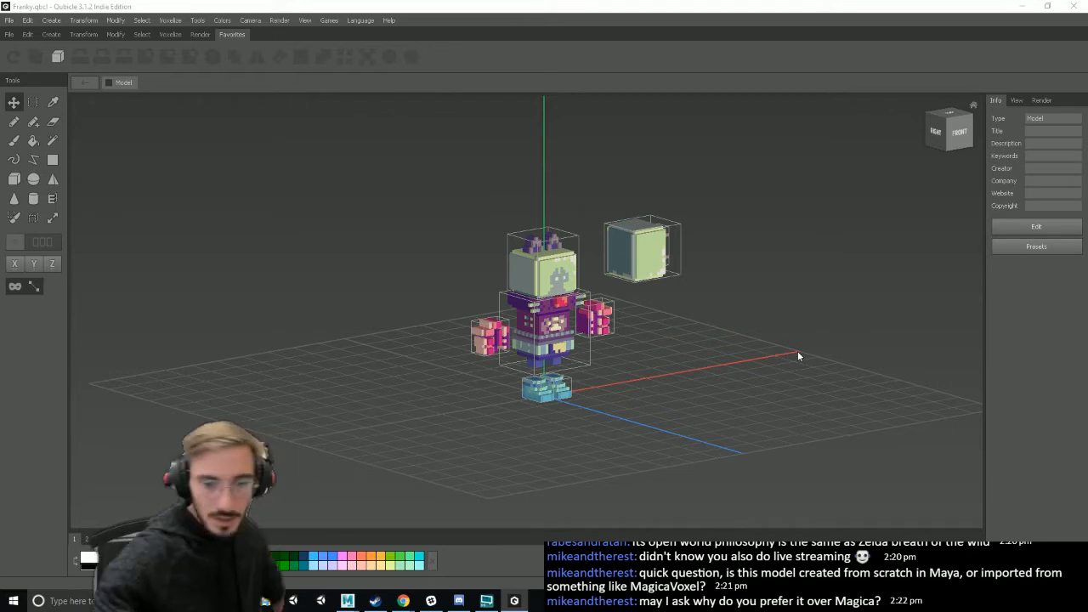
pyautogui.scroll(2, 685, 438)
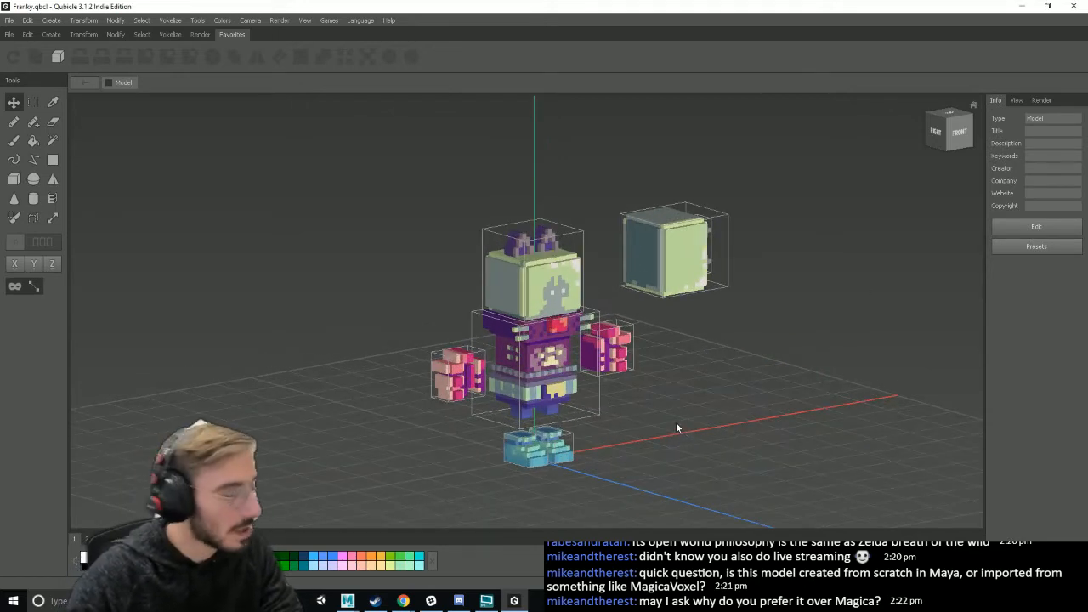
pyautogui.moveTo(674, 426); pyautogui.dragTo(689, 428, button='middle')
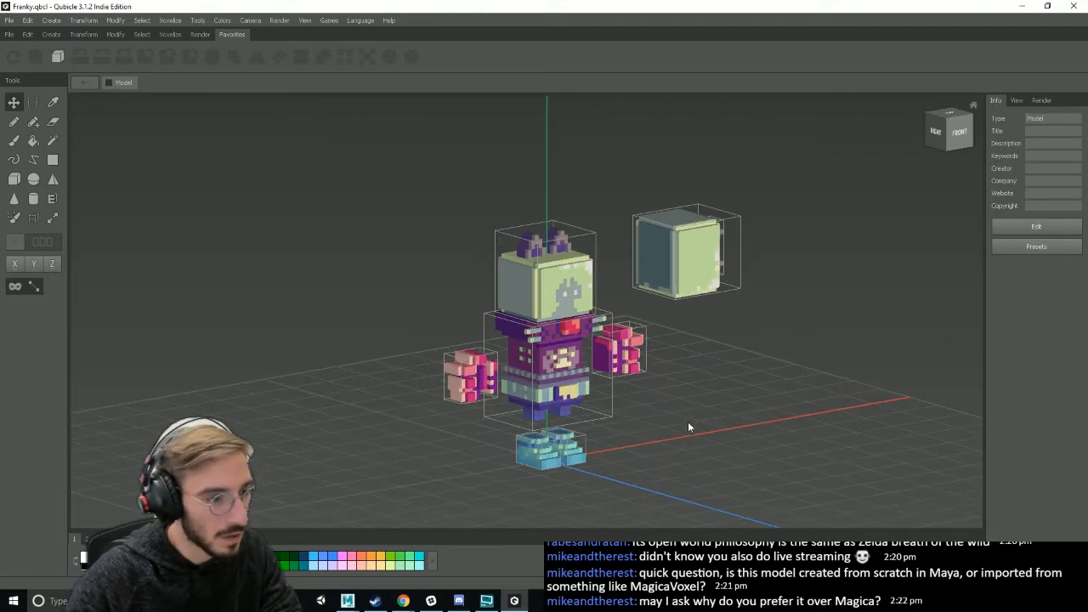
pyautogui.moveTo(687, 427); pyautogui.dragTo(603, 367, button='right')
pyautogui.scroll(-3, 566, 293)
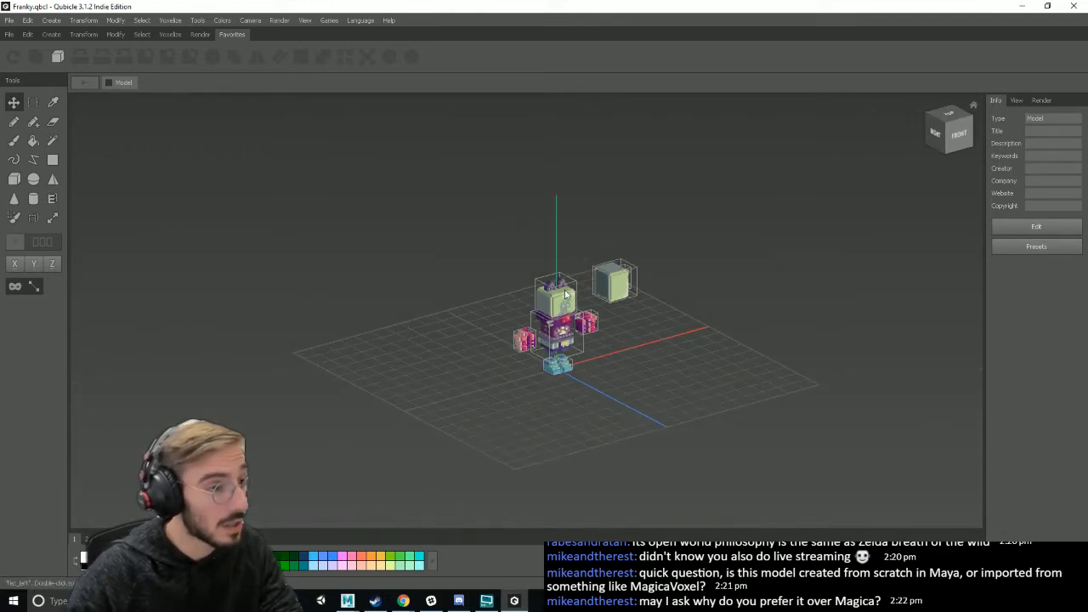
# - Try to create a box with a width of 900 and a height of 512 in the Franky model
pyautogui.click(8, 21)
pyautogui.click(167, 203)
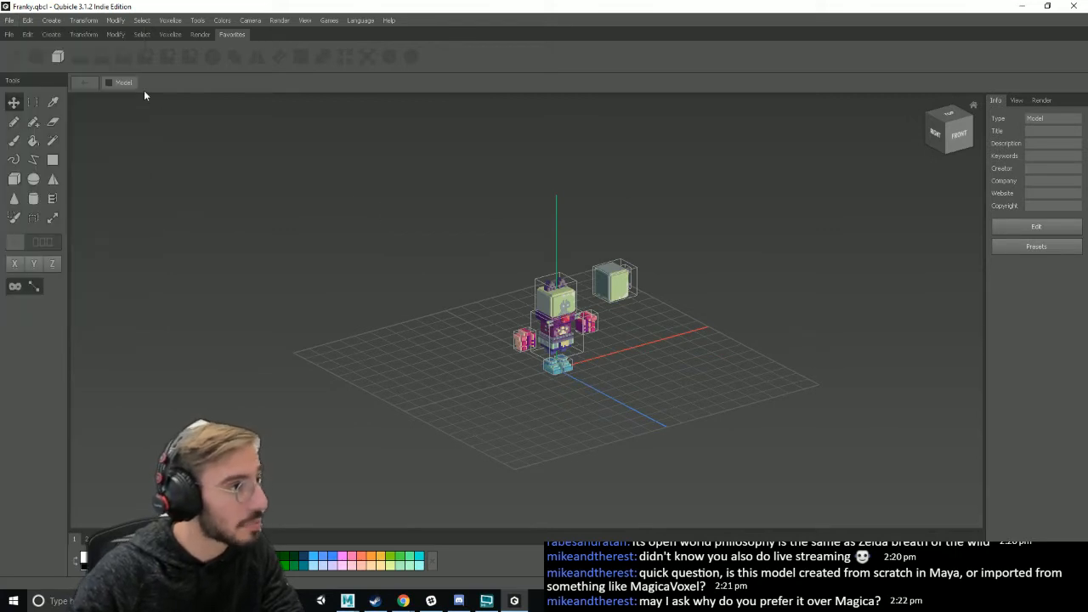
pyautogui.click(58, 57)
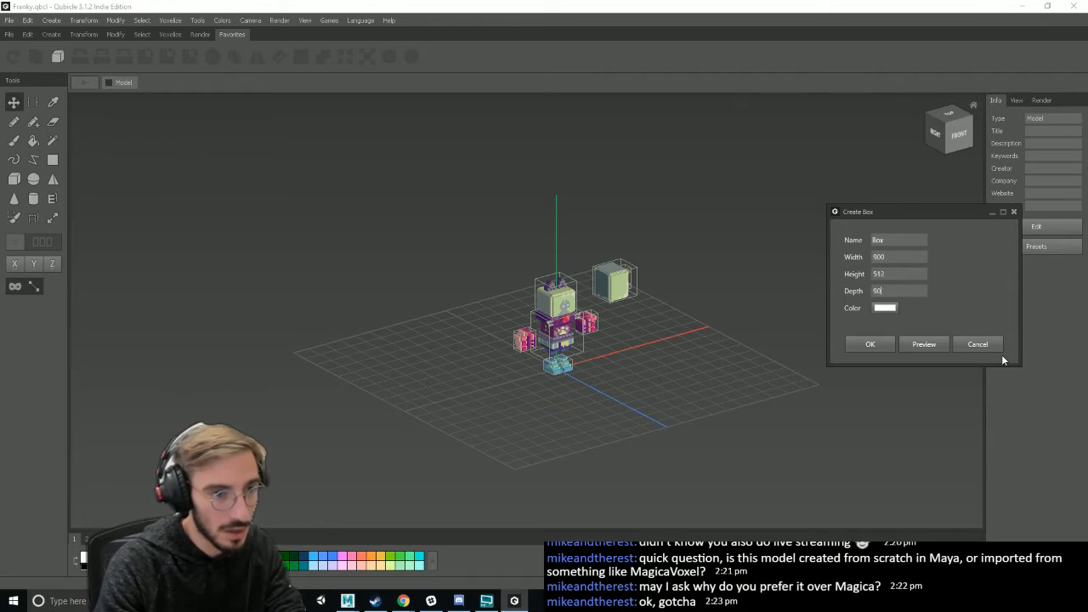
pyautogui.press('Escape')
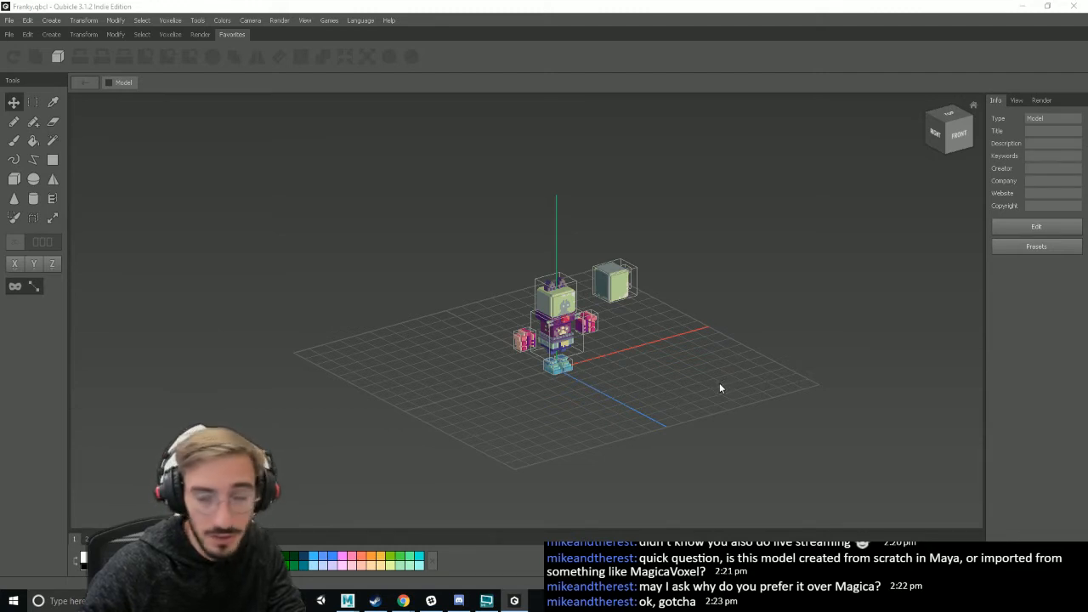
pyautogui.hotkey('ctrl', 'o')
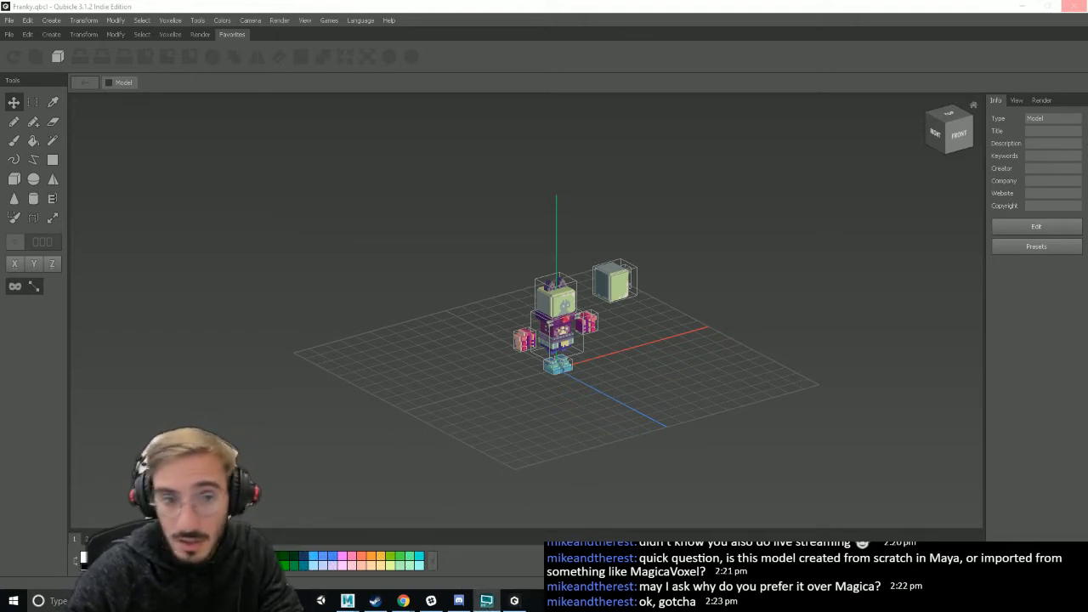
# - Force Qubicle.exe to quit using Task Manager, and close Task Manager
pyautogui.hotkey('ctrl', 'shift', 'Escape')
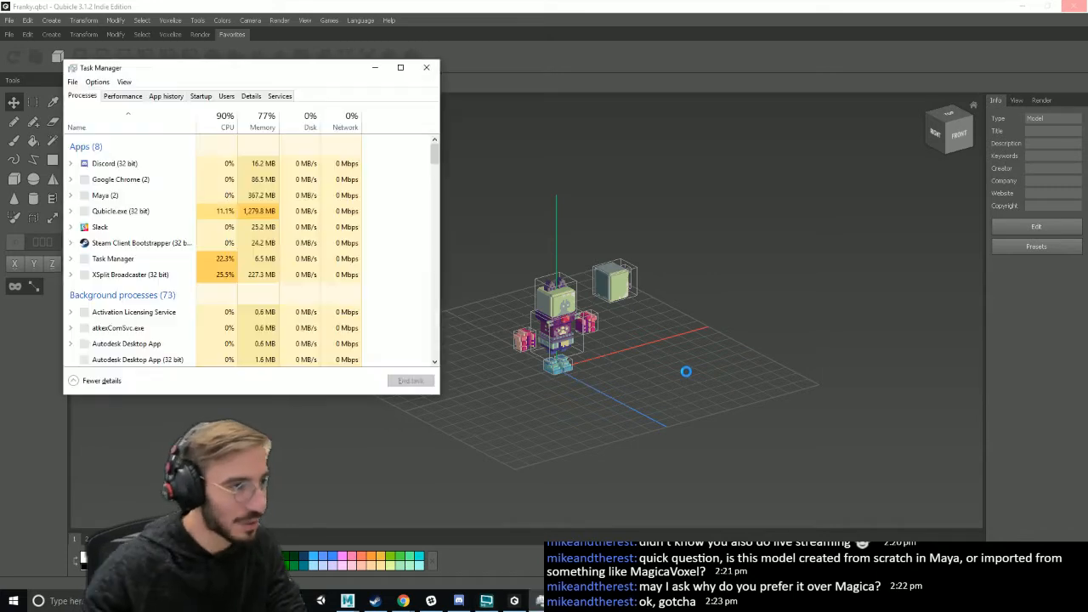
pyautogui.click(140, 200)
pyautogui.click(144, 215)
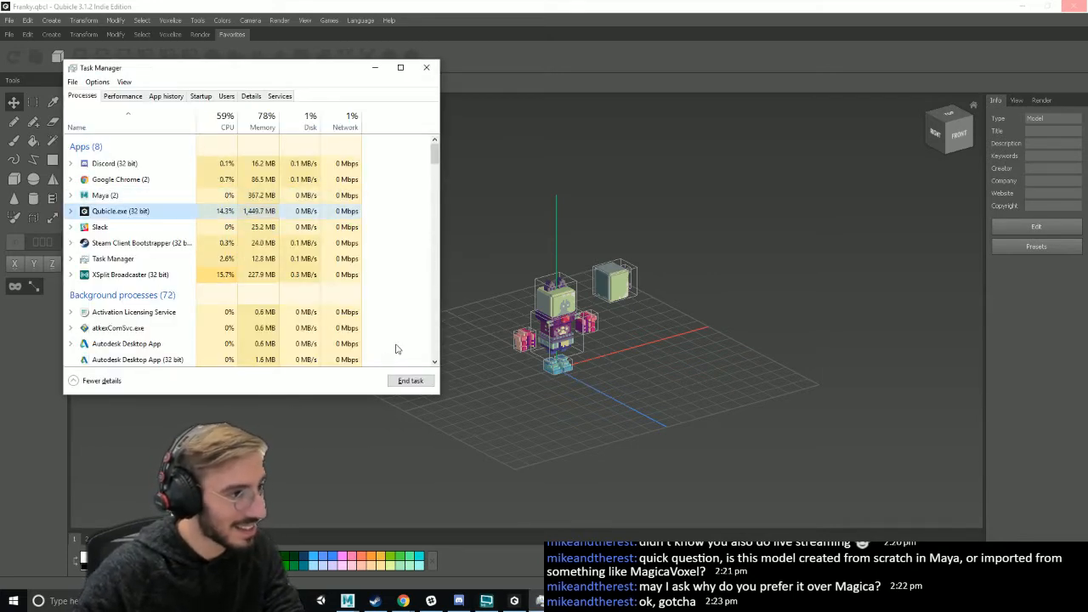
pyautogui.click(407, 381)
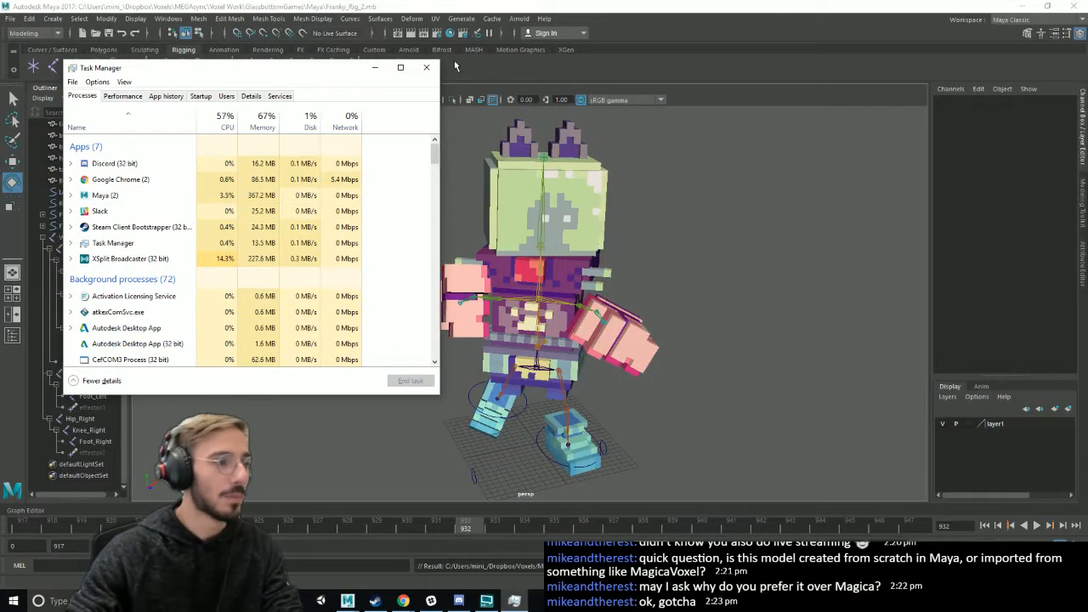
pyautogui.click(426, 67)
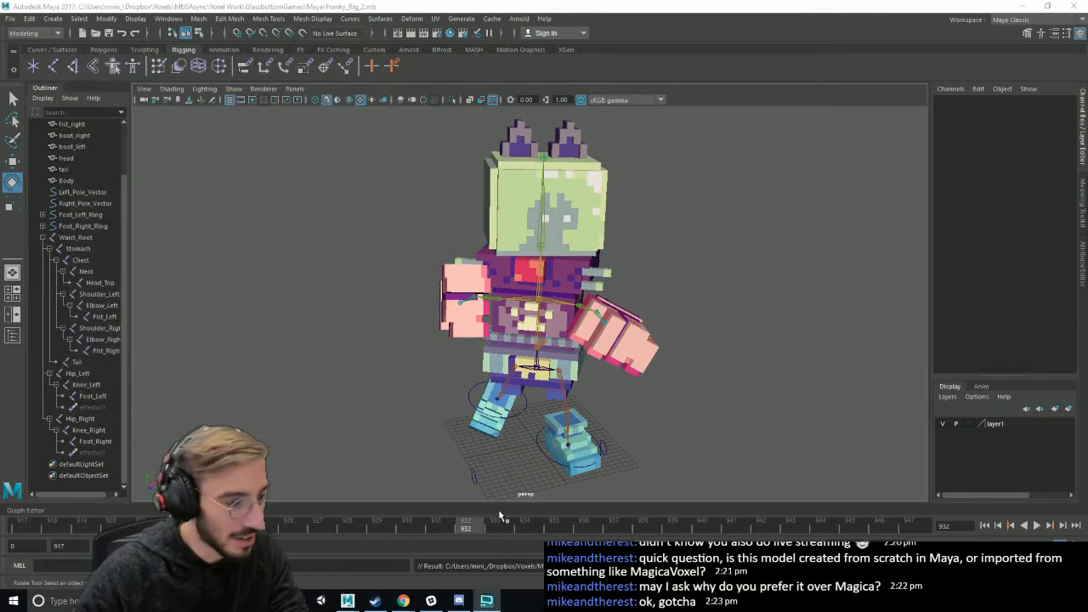
# - Relaunch Qubicle Voxel Editor from the Steam library and maximize its window
pyautogui.click(375, 601)
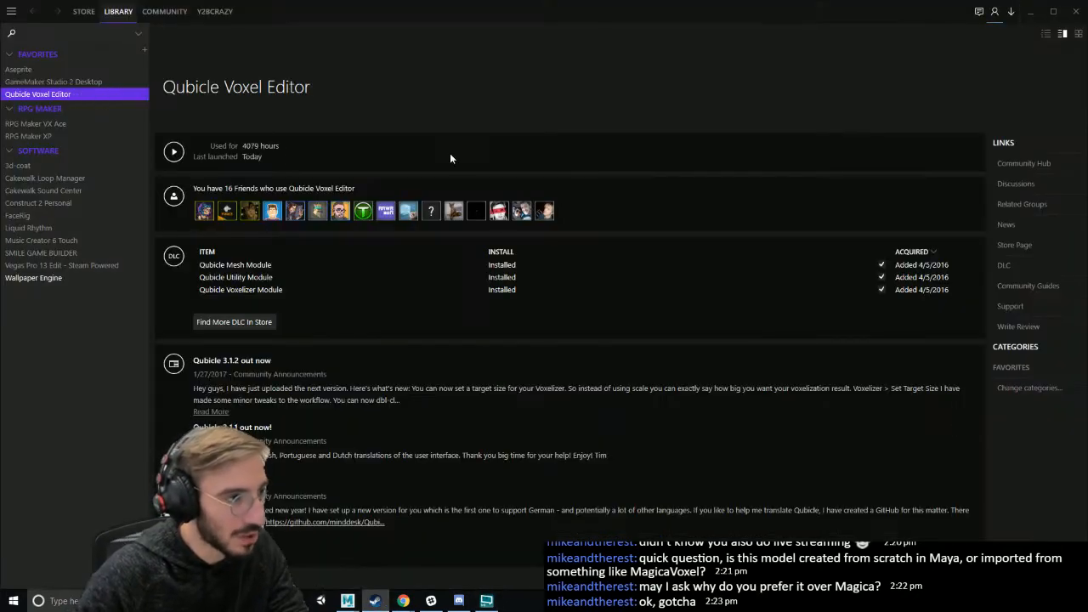
pyautogui.click(176, 153)
pyautogui.click(1030, 11)
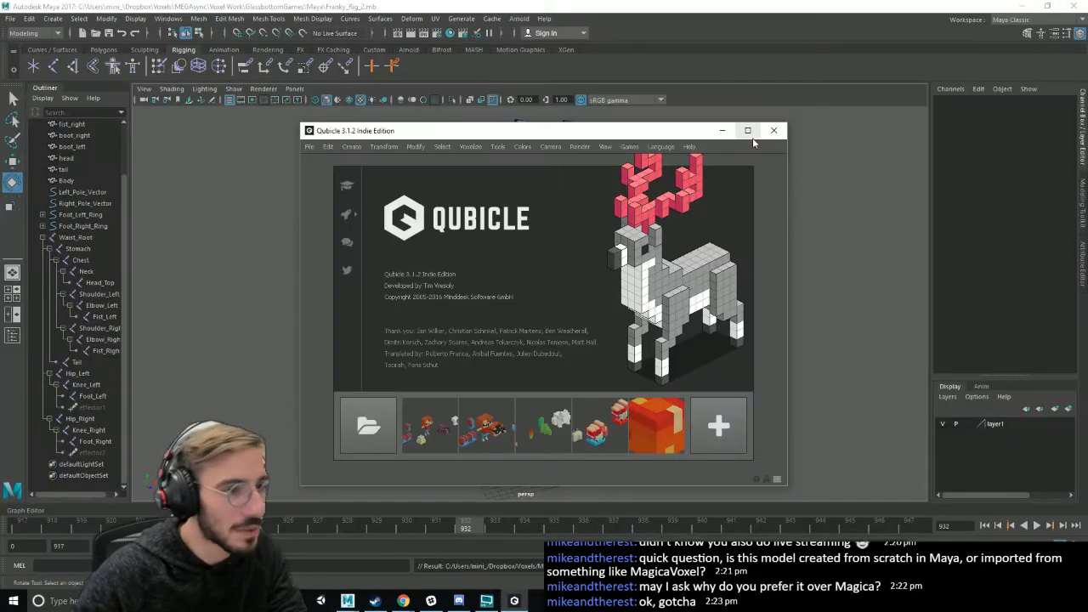
pyautogui.click(748, 131)
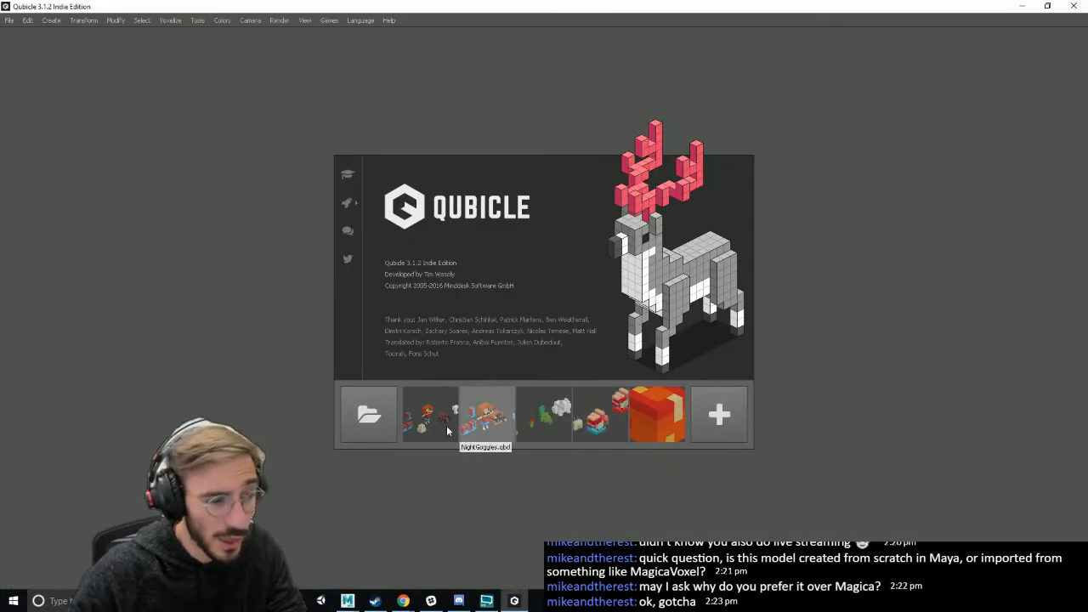
# - Open the recent Succulent.qbcl model, replace it with the recent Franky.qbcl, and return to Maya
pyautogui.click(552, 403)
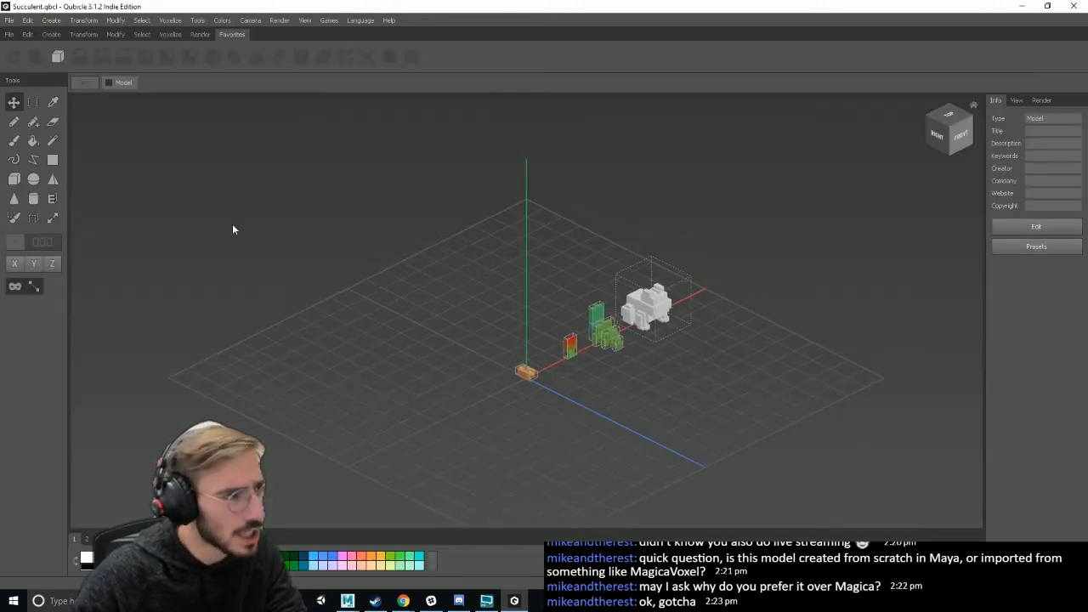
pyautogui.click(7, 21)
pyautogui.moveTo(66, 96)
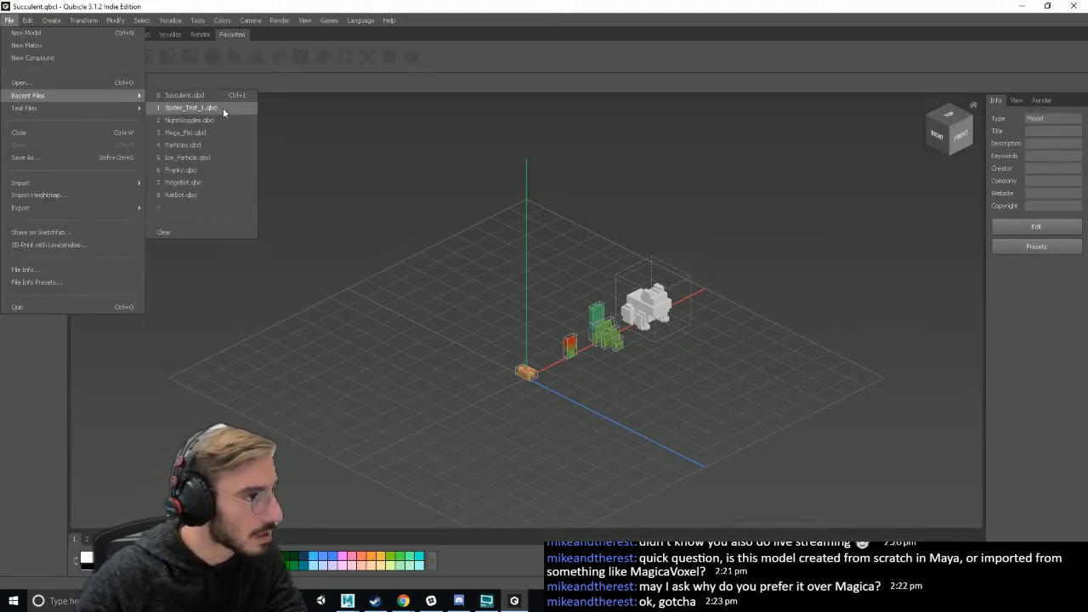
pyautogui.click(198, 171)
pyautogui.click(1022, 8)
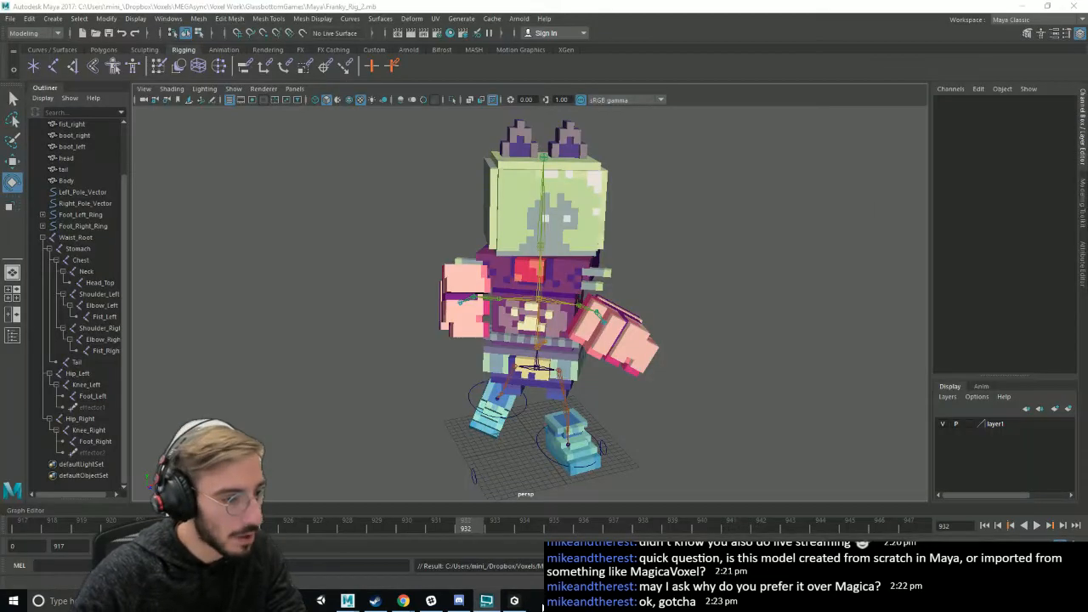
pyautogui.scroll(-3, 704, 425)
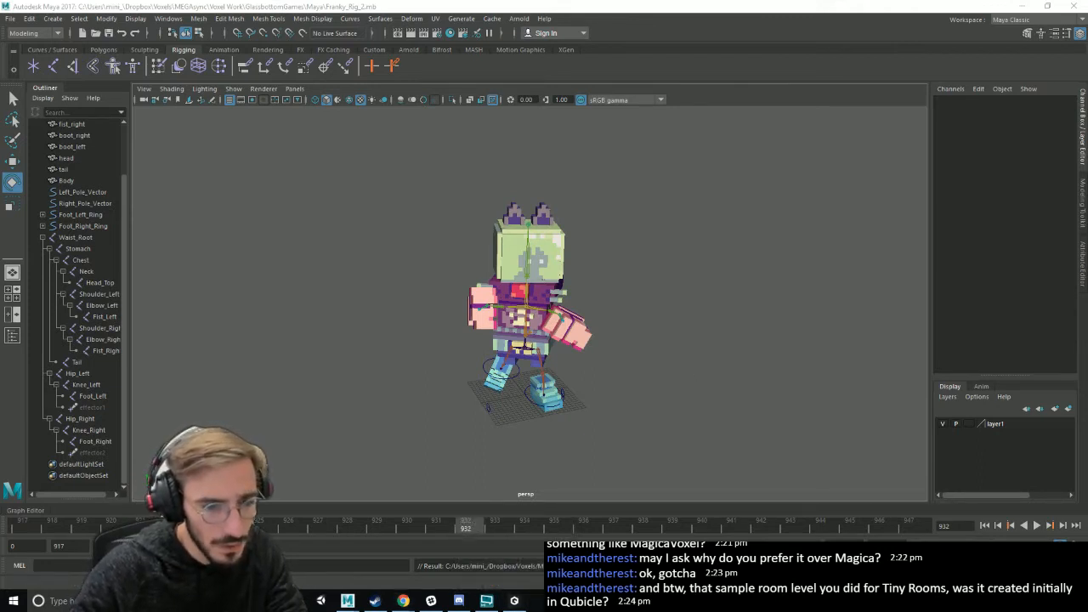
pyautogui.click(968, 601)
pyautogui.click(1058, 356)
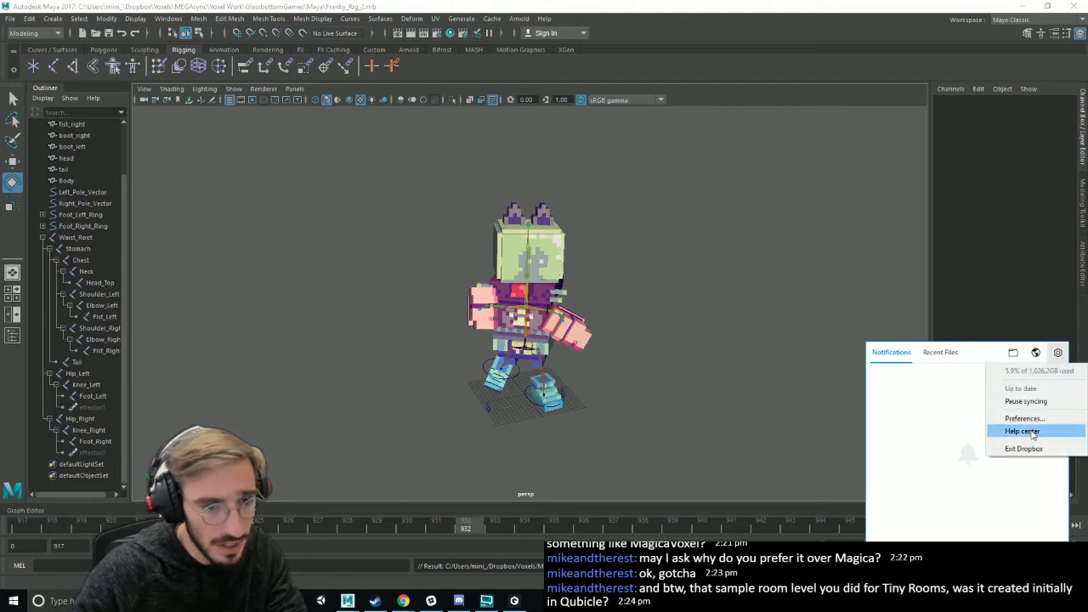
pyautogui.click(1025, 418)
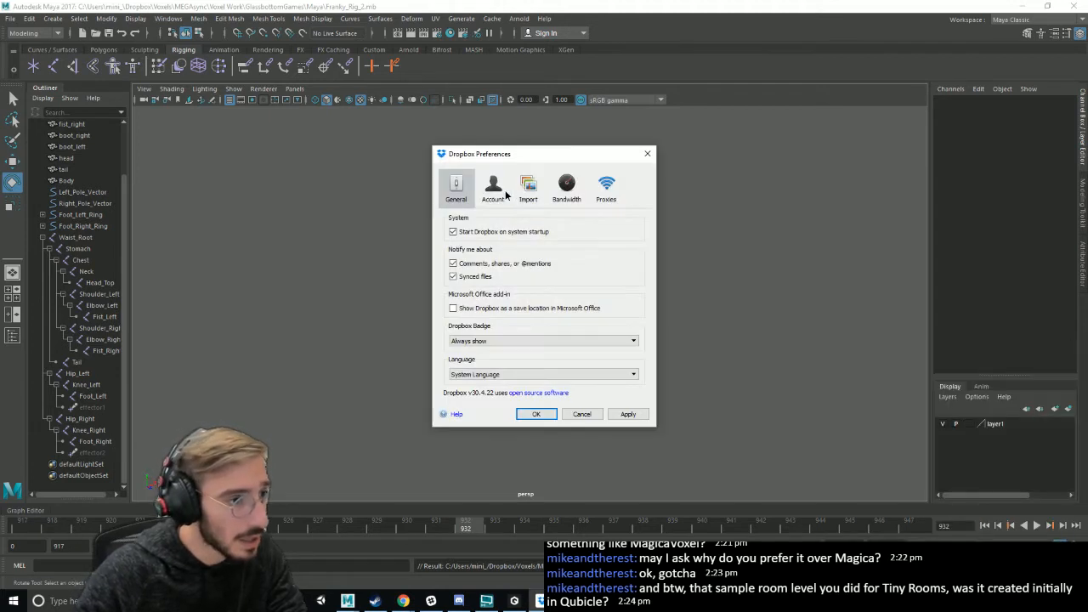
pyautogui.click(497, 192)
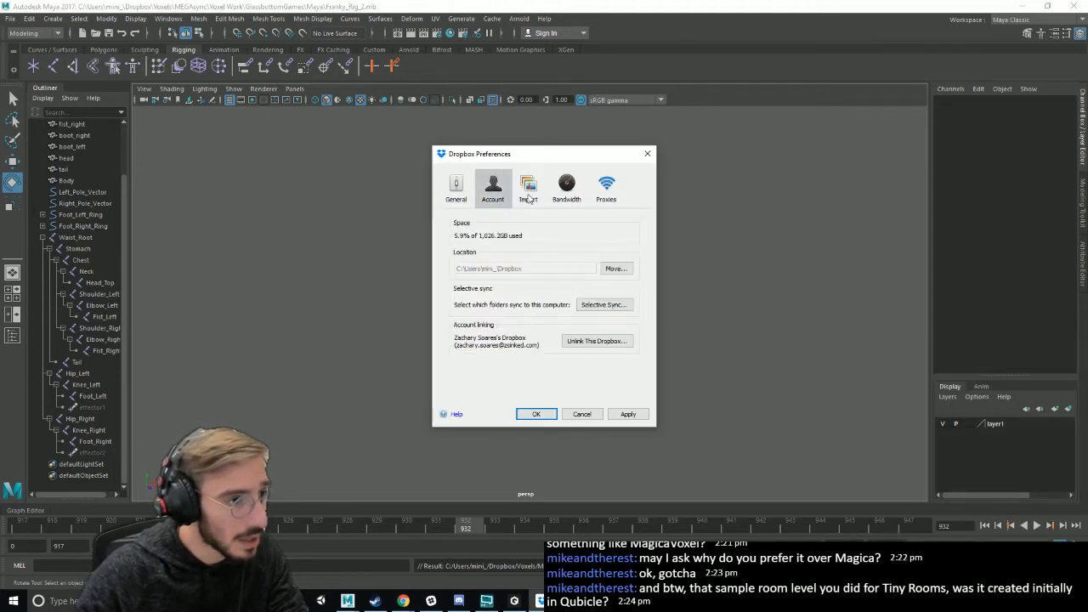
pyautogui.click(605, 305)
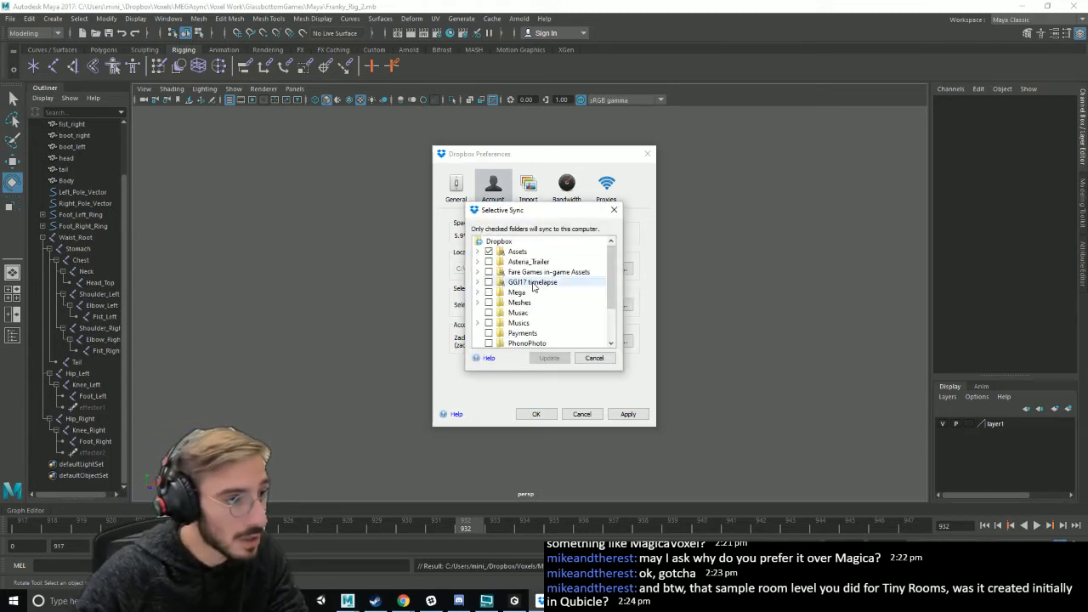
# - Expand the Voxels, MEGAsync and Voxel Work folders in the Selective Sync list
pyautogui.click(478, 293)
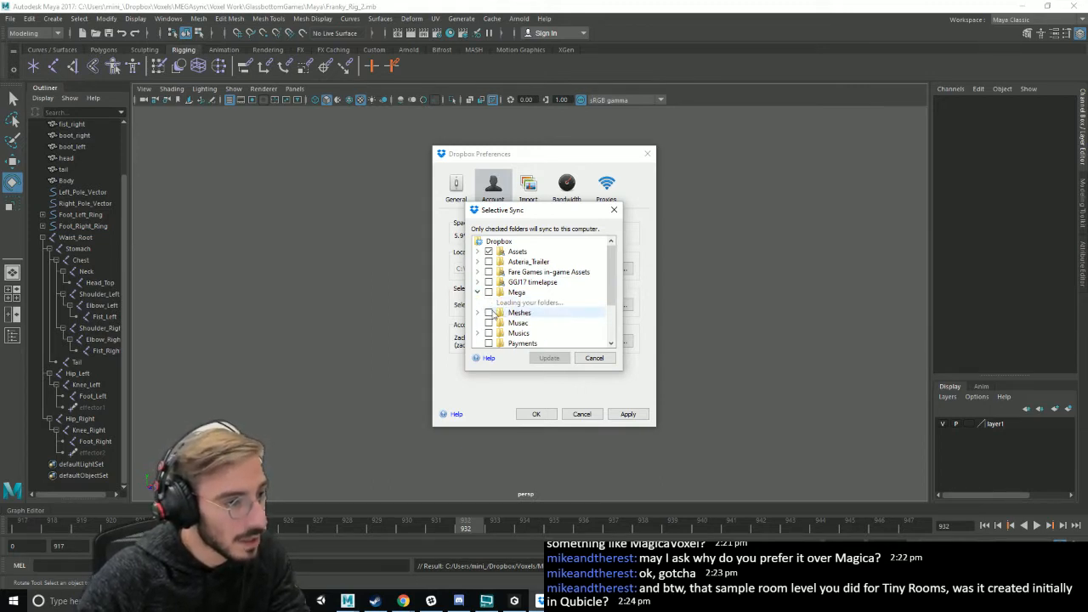
pyautogui.click(479, 294)
pyautogui.scroll(-2, 482, 300)
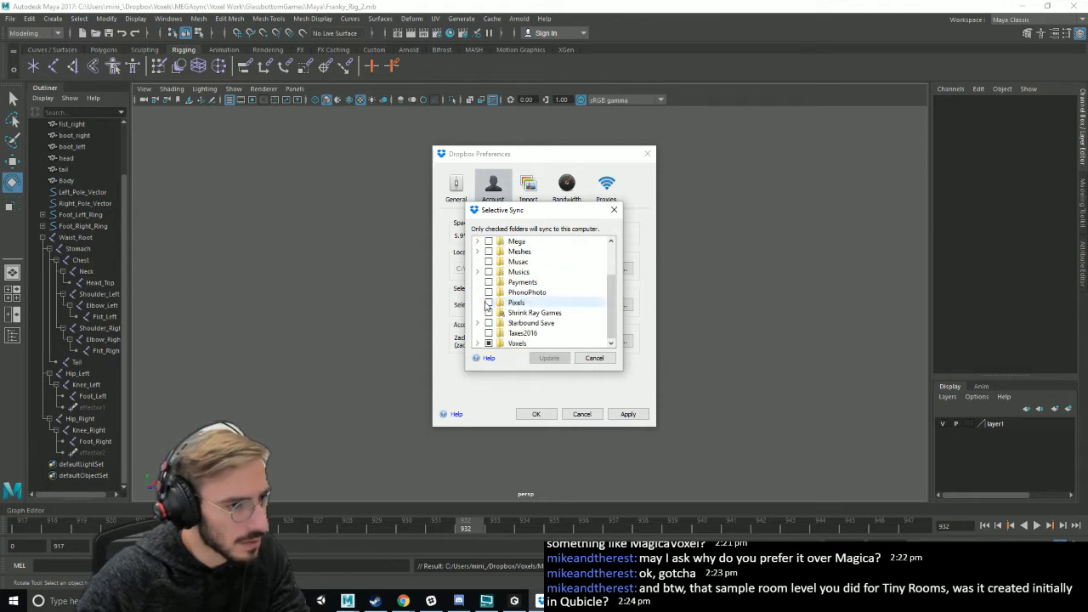
pyautogui.click(479, 343)
pyautogui.scroll(-3, 502, 344)
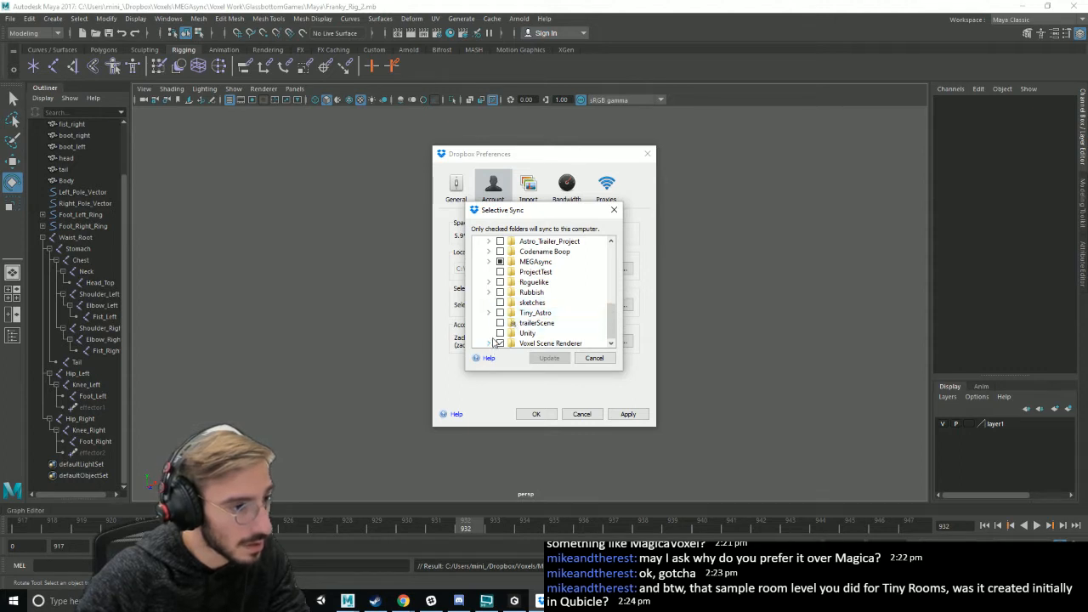
pyautogui.scroll(1, 499, 308)
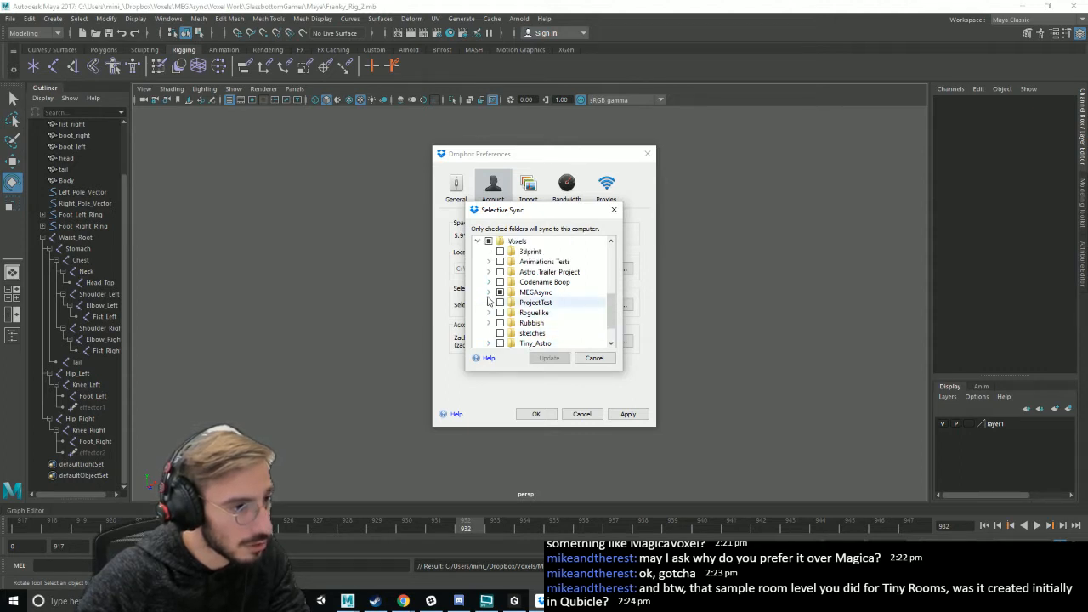
pyautogui.click(489, 292)
pyautogui.click(500, 313)
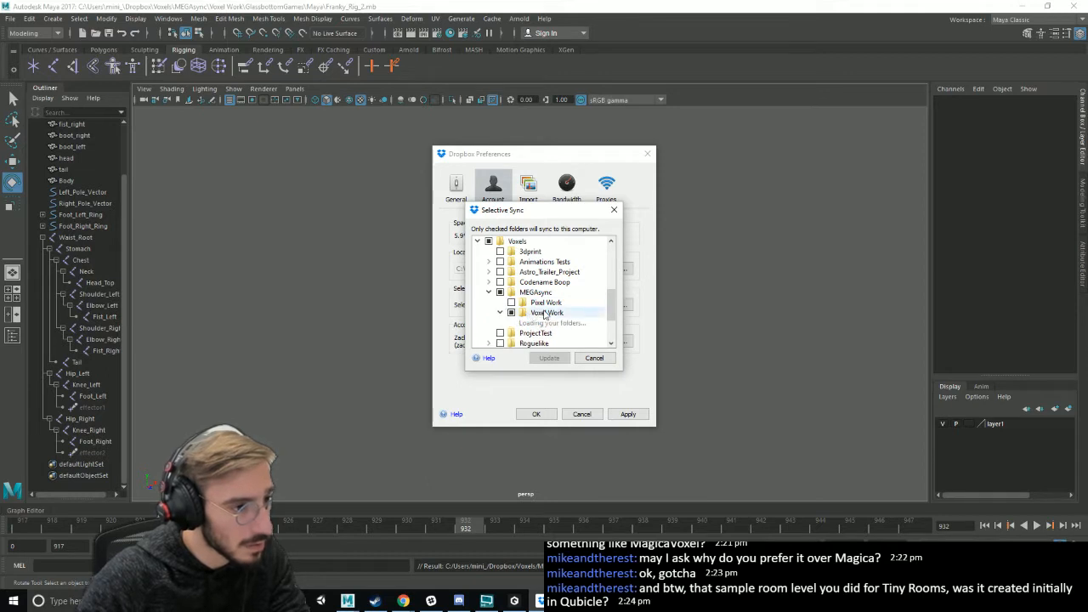
# - Include the TinyRoom folder in the sync selection, confirm the update and close the Dropbox preferences
pyautogui.scroll(-5, 527, 316)
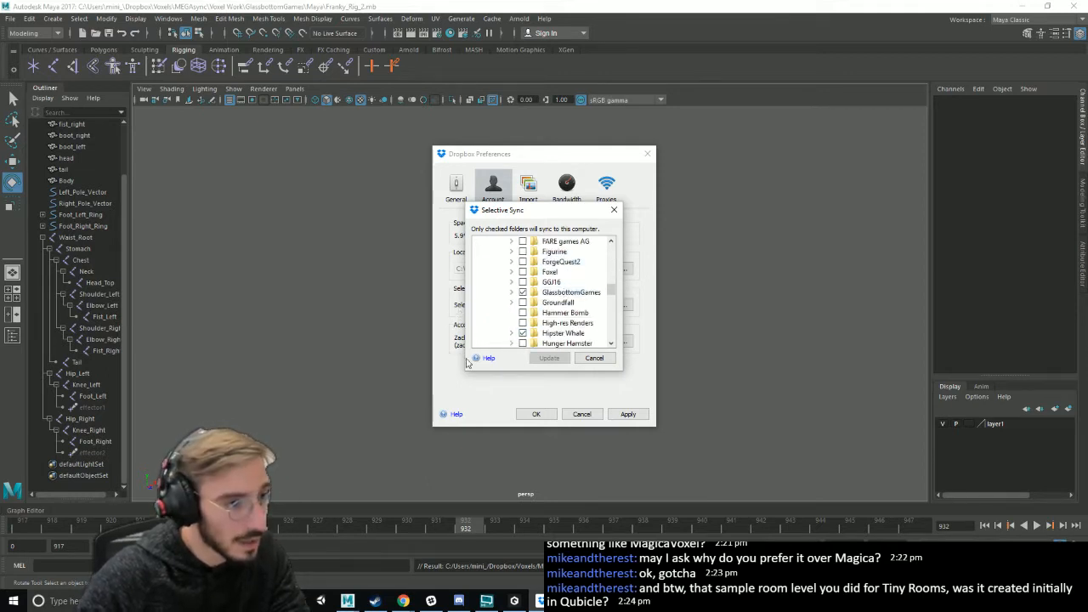
pyautogui.scroll(-8, 561, 323)
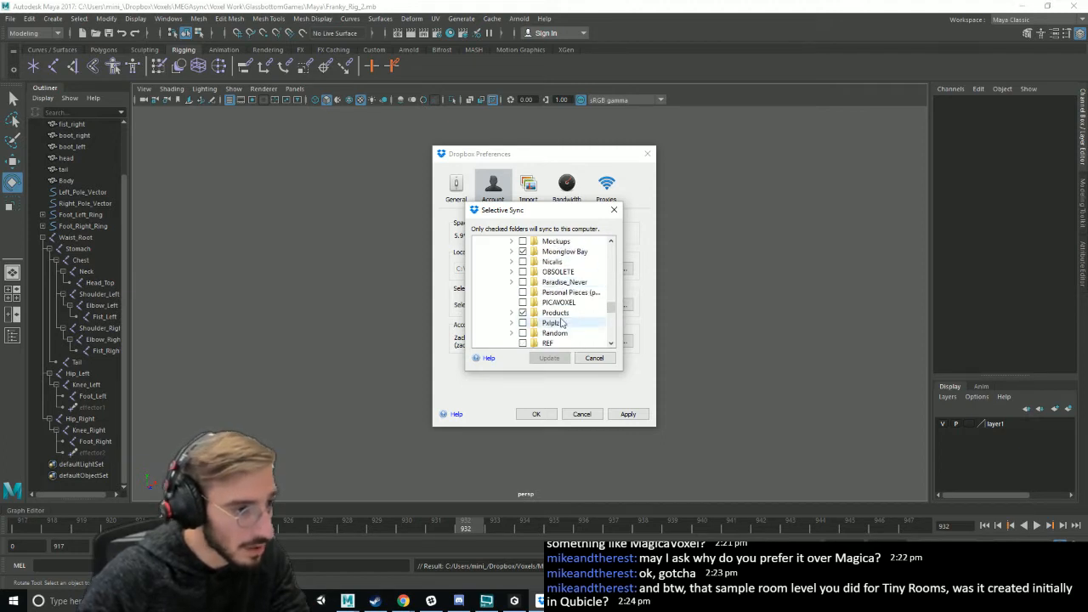
pyautogui.scroll(-4, 561, 323)
pyautogui.click(523, 313)
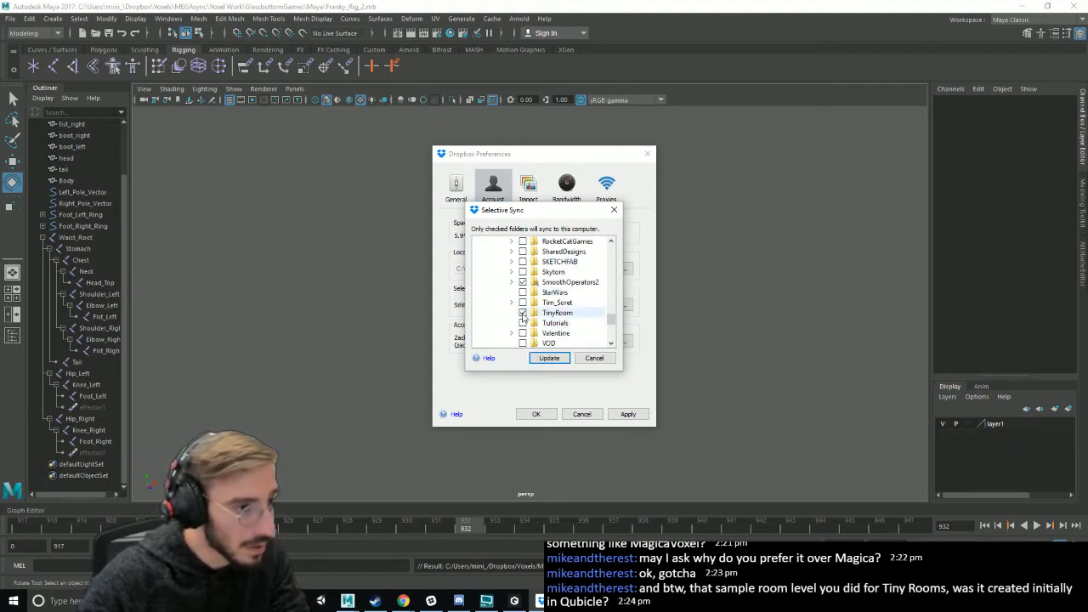
pyautogui.click(551, 358)
pyautogui.click(584, 314)
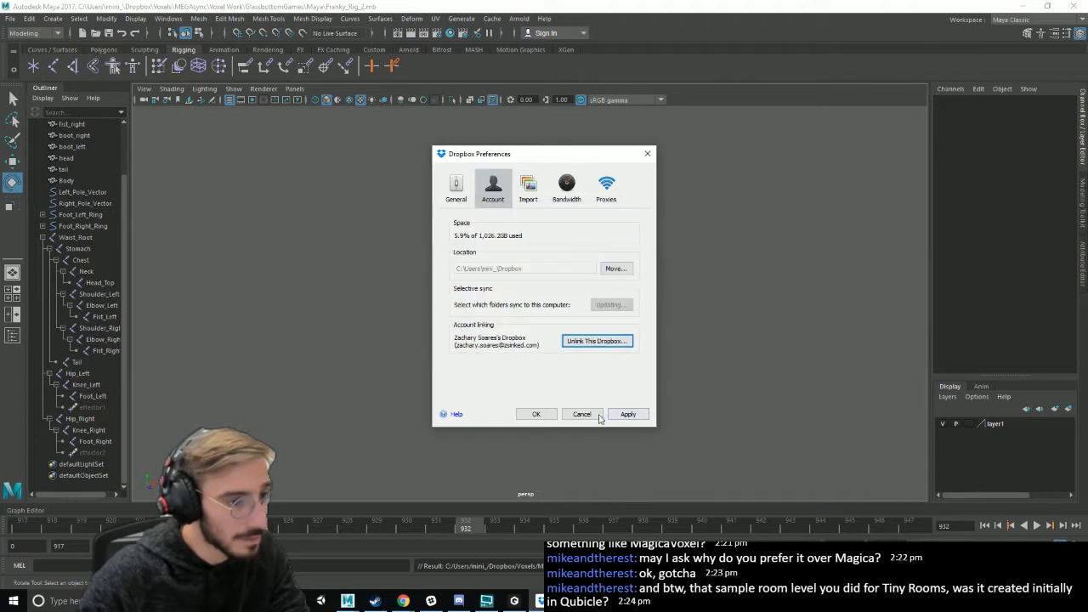
pyautogui.click(542, 417)
# - Play the character animation in Maya and stop on frame 929 to view the pose
pyautogui.keyDown('alt'); pyautogui.moveTo(727, 416); pyautogui.dragTo(700, 406); pyautogui.keyUp('alt')
pyautogui.hotkey('alt', 'v')
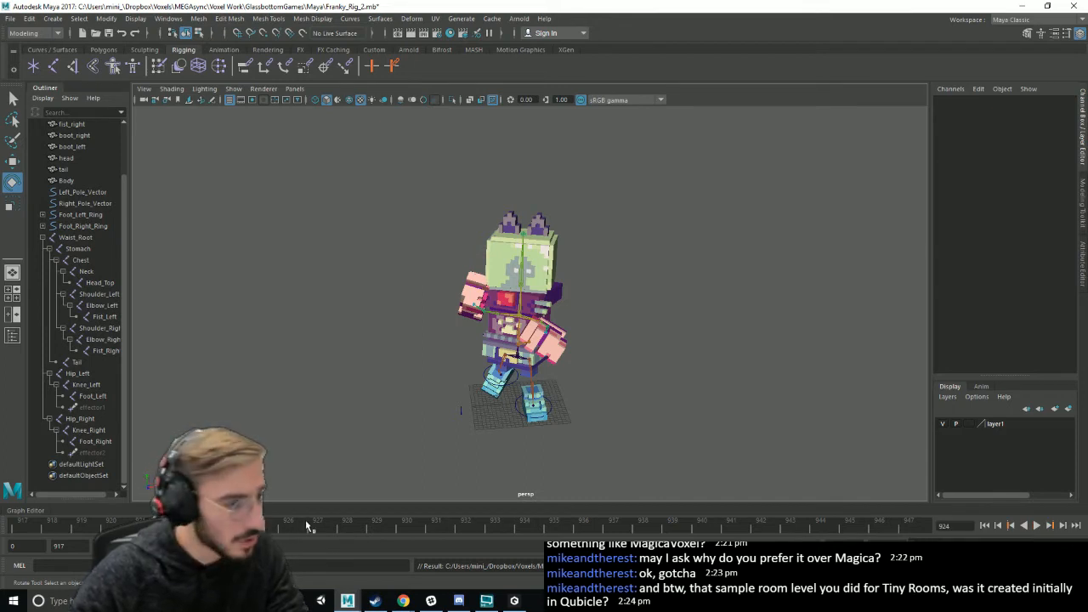
pyautogui.click(379, 529)
# - Switch to Qubicle and open Icon.qbcl from the TinyRoom folder in Voxel Work
pyautogui.click(487, 601)
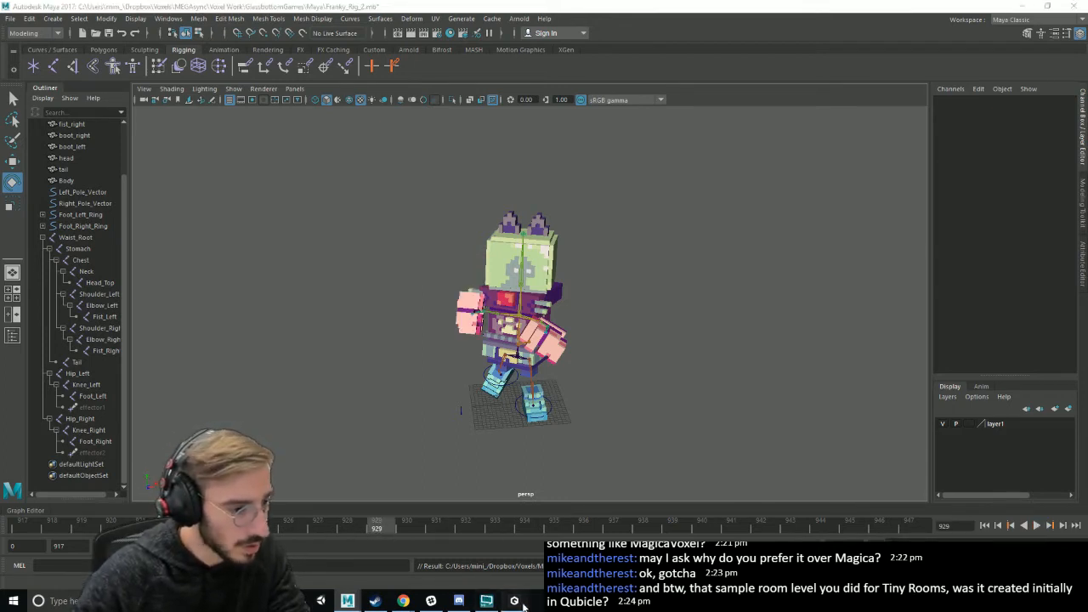
pyautogui.click(9, 20)
pyautogui.click(54, 85)
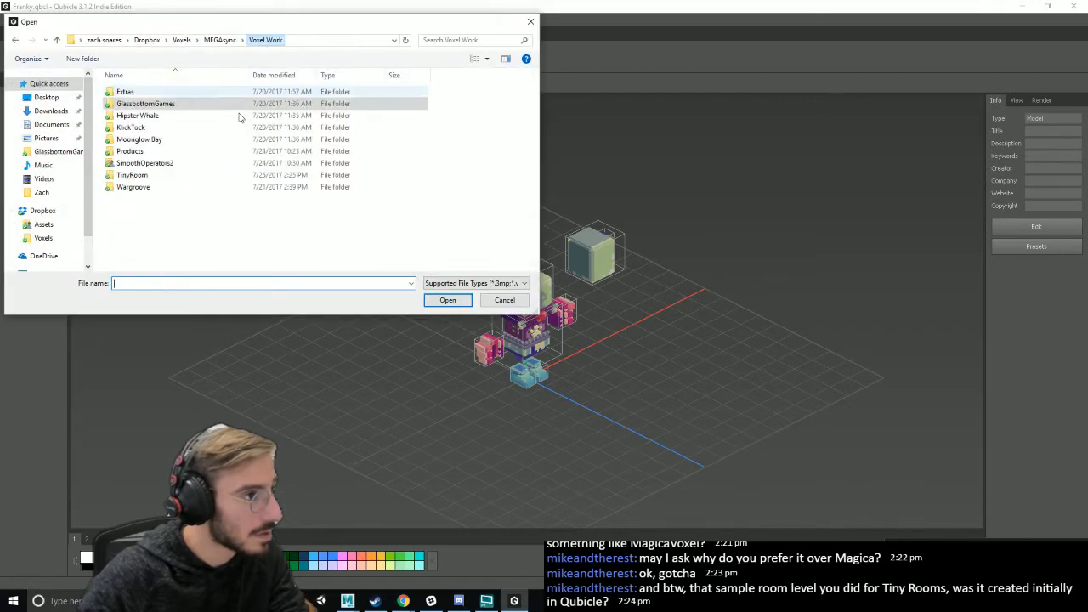
pyautogui.doubleClick(159, 175)
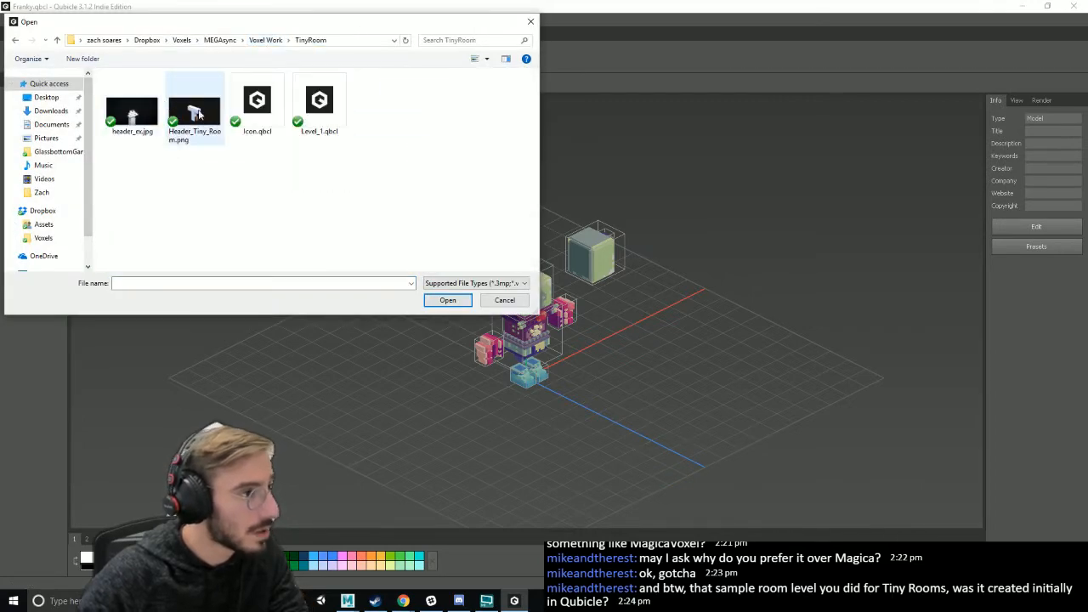
pyautogui.doubleClick(260, 102)
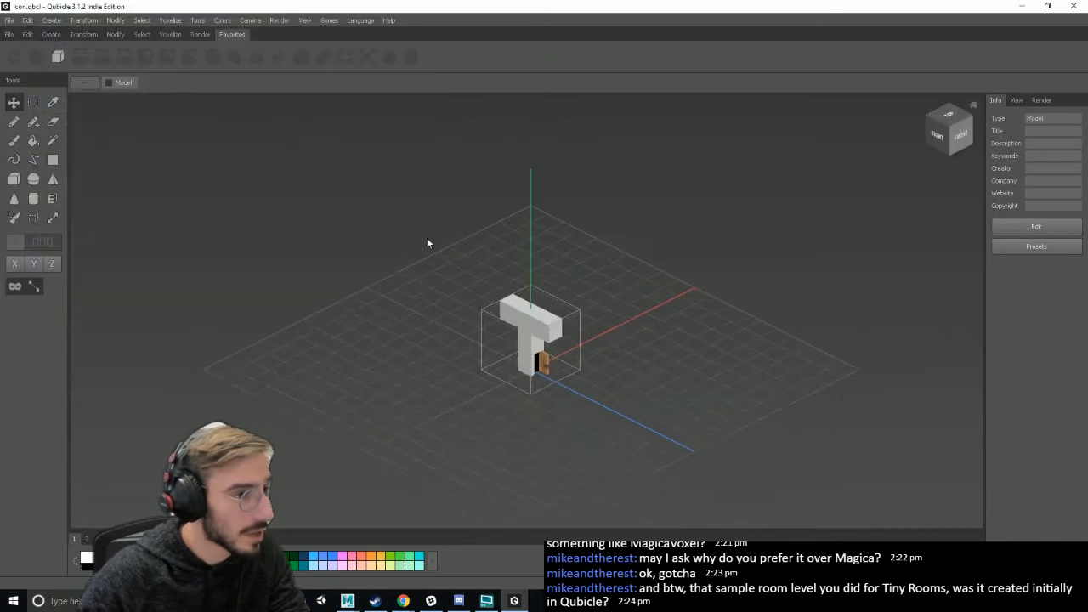
# - Examine the white T-shaped icon model with its small door from different distances and angles
pyautogui.scroll(5, 583, 382)
pyautogui.moveTo(583, 382); pyautogui.dragTo(795, 363, button='right')
pyautogui.doubleClick(597, 384)
pyautogui.doubleClick(808, 361)
pyautogui.scroll(-5, 795, 363)
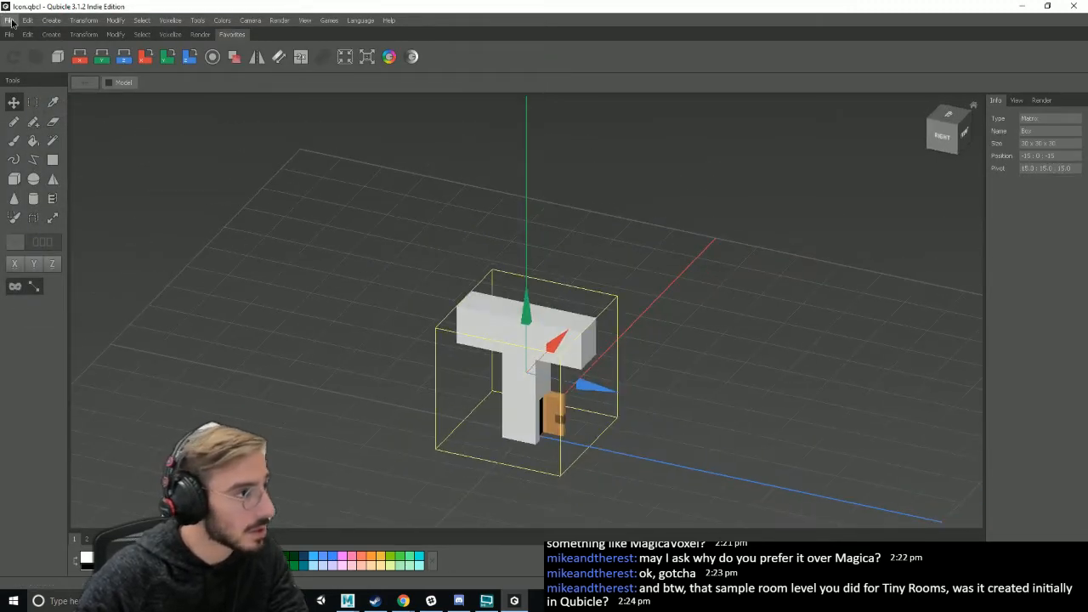
# - Open Level_1.qbcl from the TinyRoom folder
pyautogui.click(10, 20)
pyautogui.click(58, 82)
pyautogui.click(332, 119)
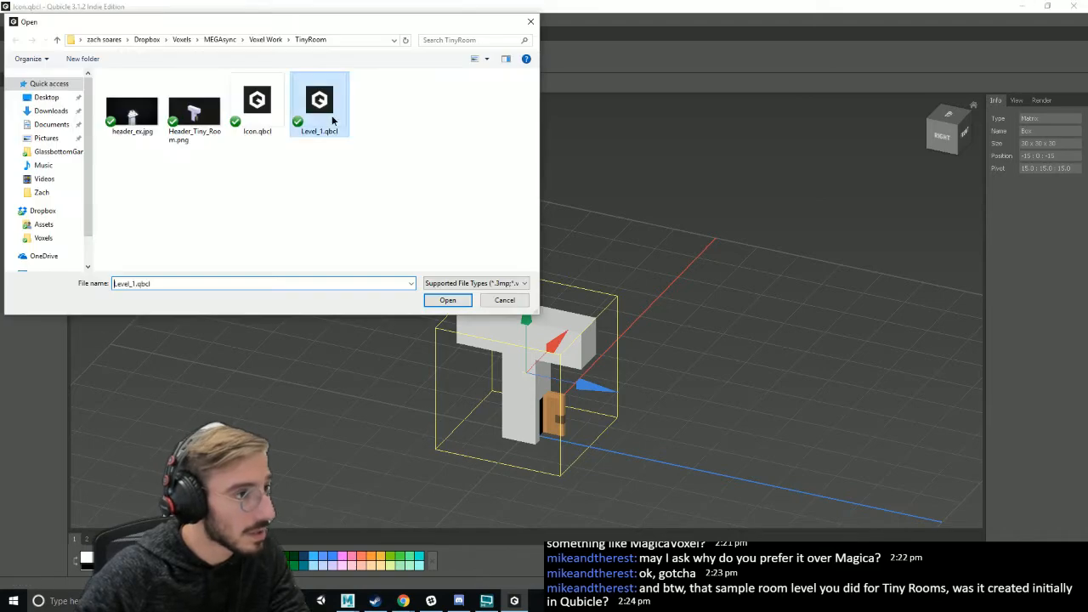
pyautogui.doubleClick(332, 119)
pyautogui.click(536, 336)
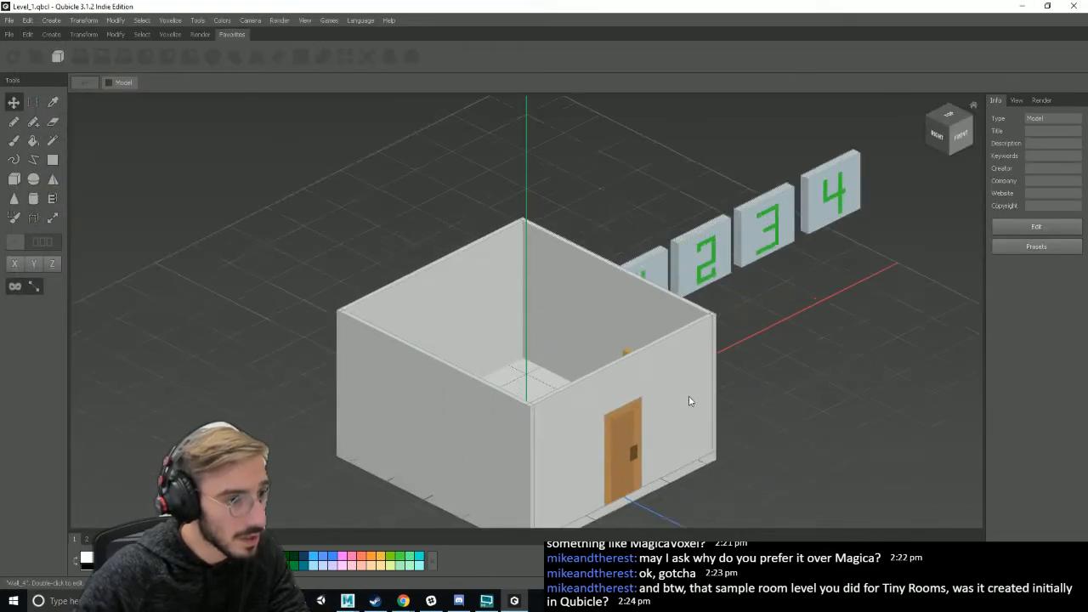
# - Add the Show and Hide commands to the favorites and hide the door-side wall, its adjoining wall and the corner post between them
pyautogui.moveTo(690, 401); pyautogui.dragTo(510, 384, button='right')
pyautogui.click(509, 384)
pyautogui.moveTo(576, 391); pyautogui.dragTo(493, 421, button='right')
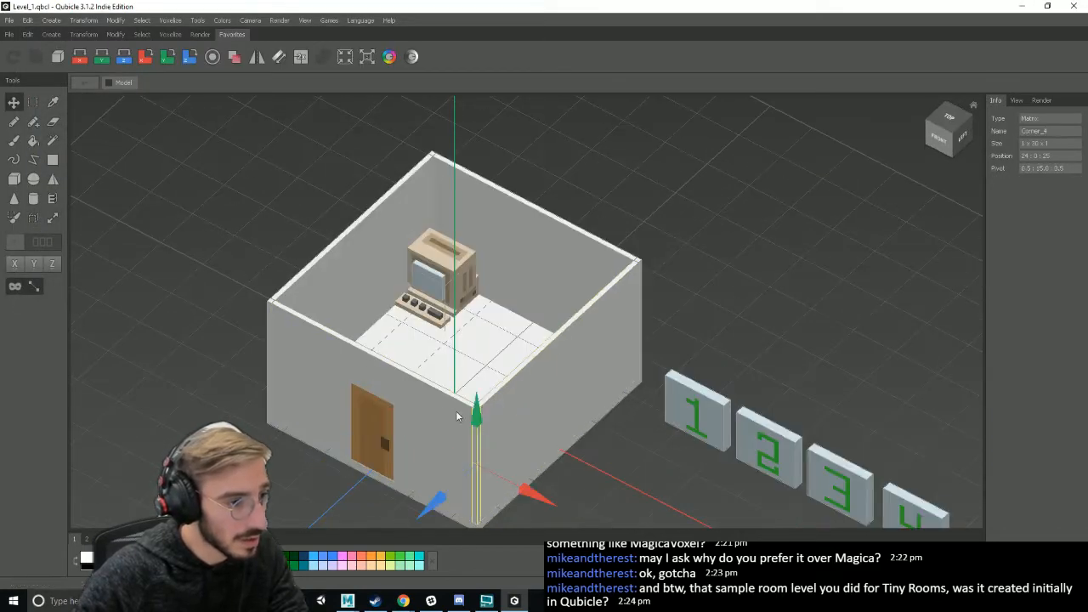
pyautogui.keyDown('shift'); pyautogui.click(457, 417); pyautogui.keyUp('shift')
pyautogui.keyDown('shift'); pyautogui.click(516, 381); pyautogui.keyUp('shift')
pyautogui.moveTo(363, 208); pyautogui.dragTo(390, 195, button='right')
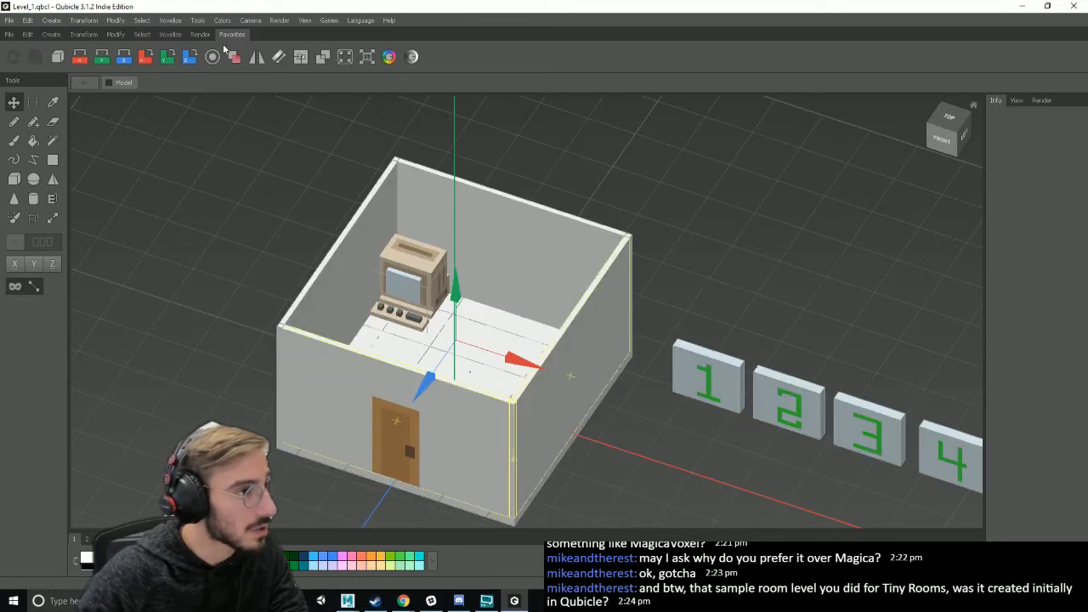
pyautogui.click(113, 35)
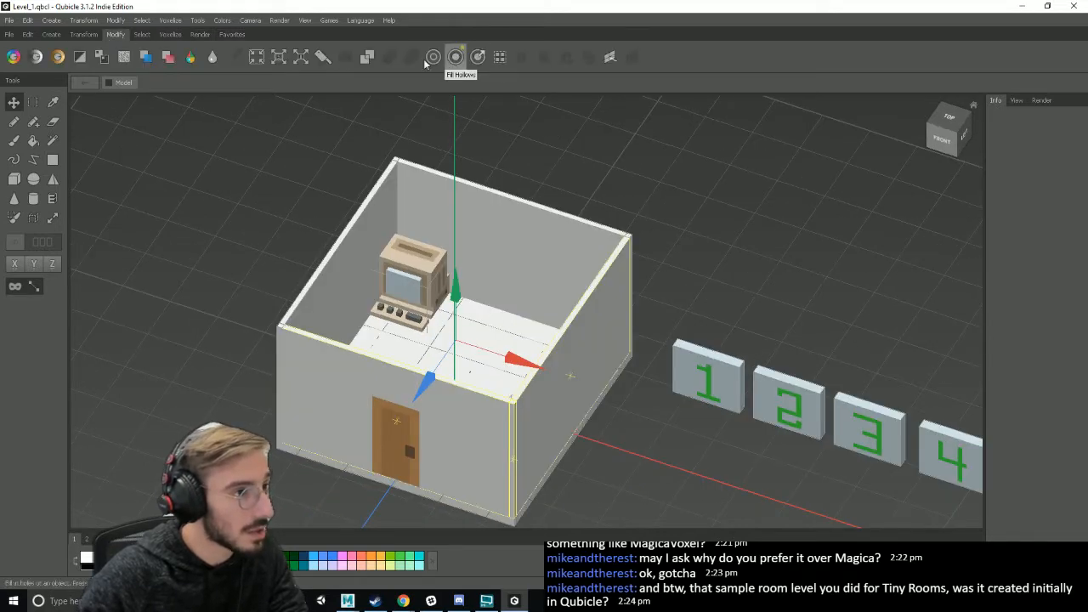
pyautogui.click(27, 35)
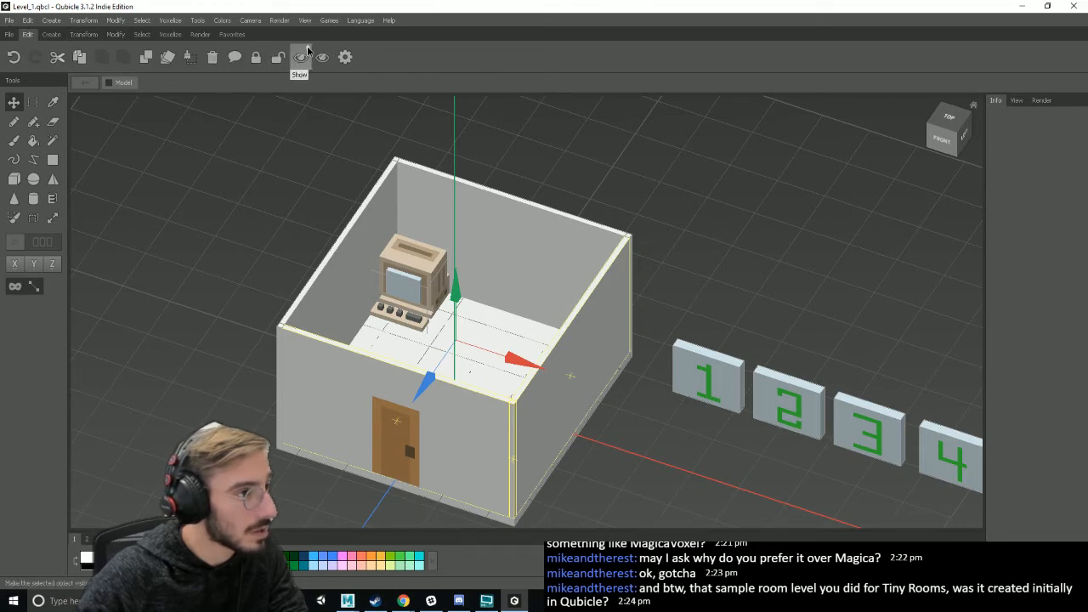
pyautogui.click(232, 35)
pyautogui.click(434, 58)
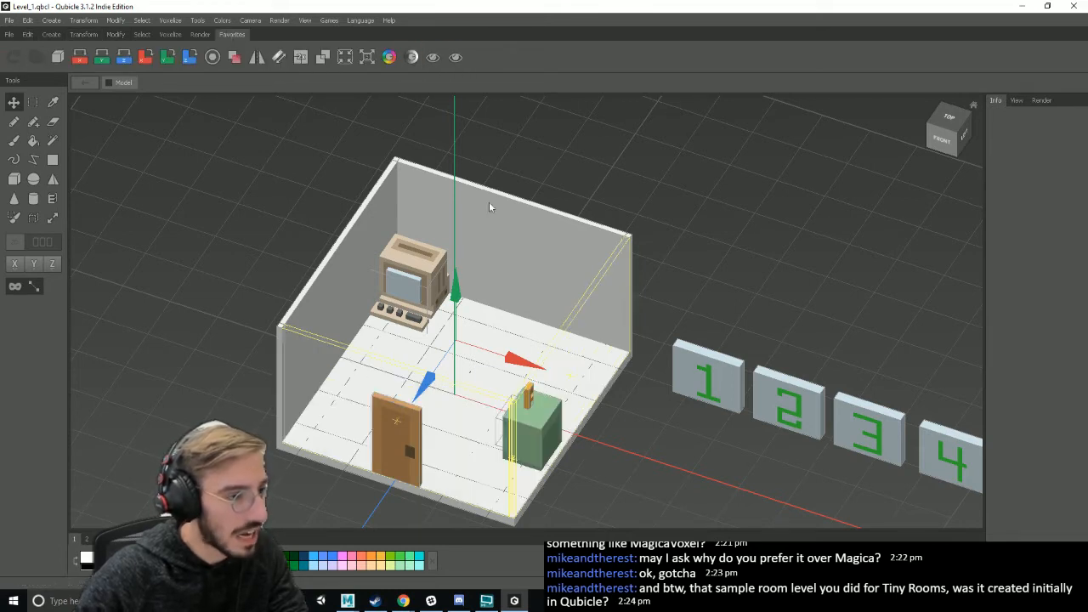
# - Examine the open room with its computer, door and green safe, plus the numbered panels beside it, from several angles
pyautogui.moveTo(491, 207); pyautogui.dragTo(612, 377, button='right')
pyautogui.click(644, 473)
pyautogui.moveTo(643, 473); pyautogui.dragTo(512, 423, button='right')
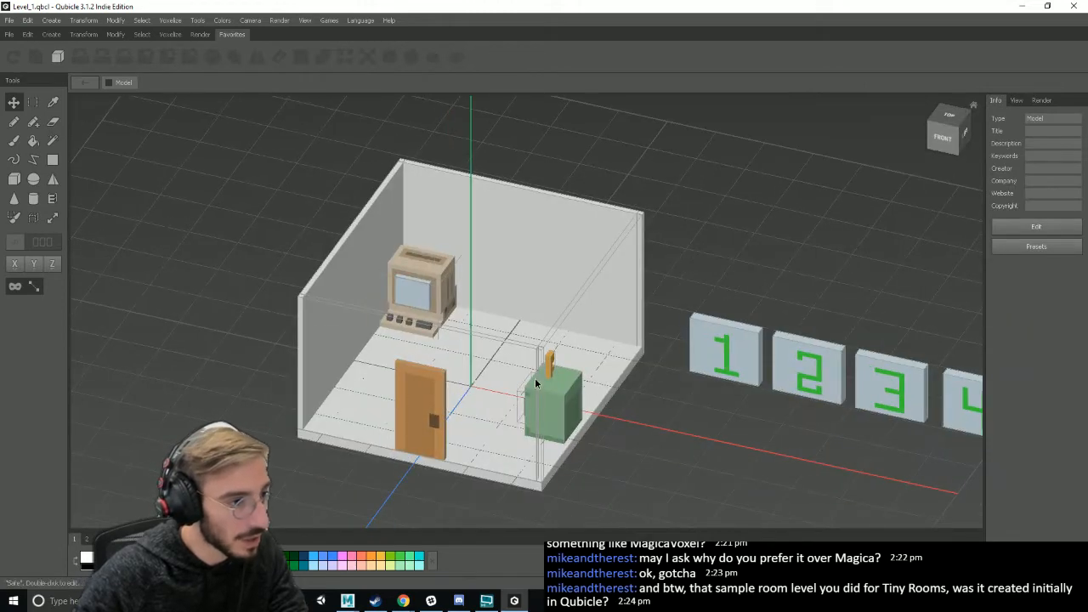
pyautogui.moveTo(536, 382); pyautogui.dragTo(474, 302, button='right')
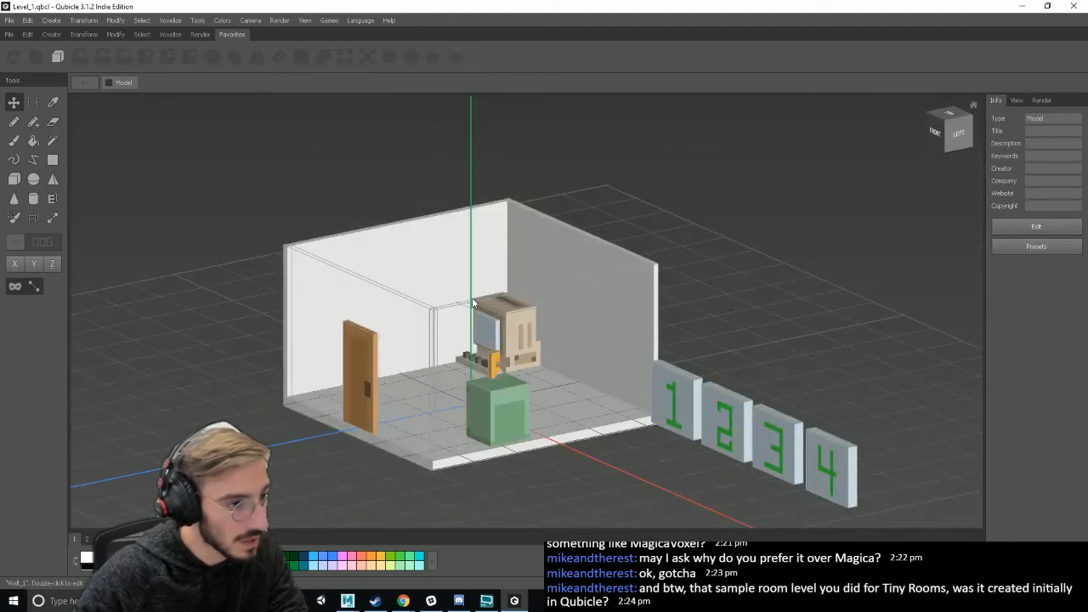
pyautogui.moveTo(646, 267); pyautogui.dragTo(663, 298, button='right')
pyautogui.click(654, 263)
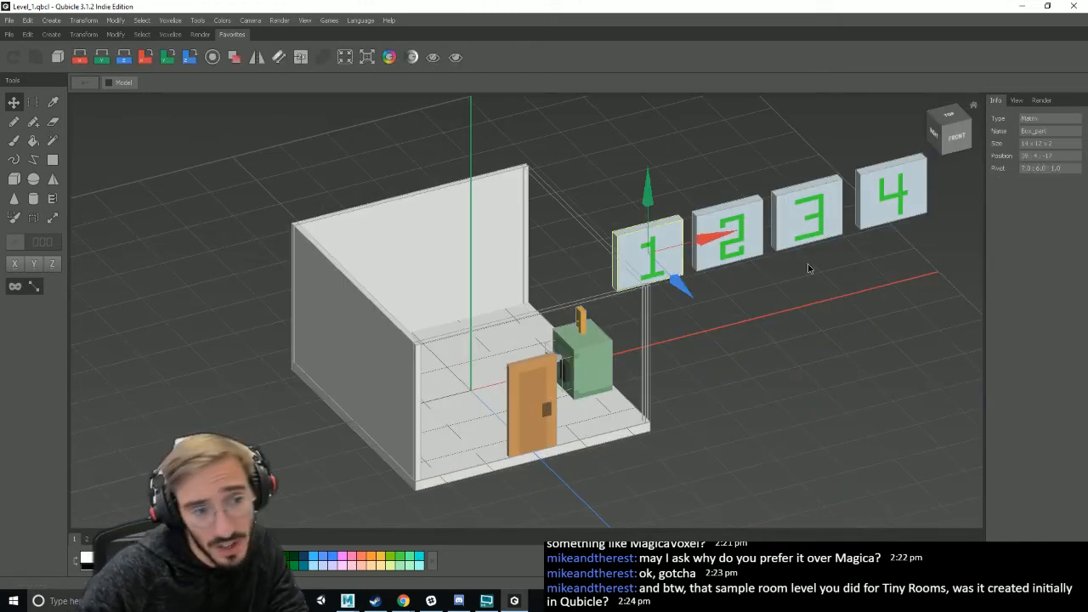
pyautogui.moveTo(809, 269); pyautogui.dragTo(747, 319, button='right')
# - Undo the hiding of the two walls and their corner post
pyautogui.hotkey('ctrl', 'z')
pyautogui.hotkey('ctrl', 'z')
pyautogui.hotkey('ctrl', 'z')
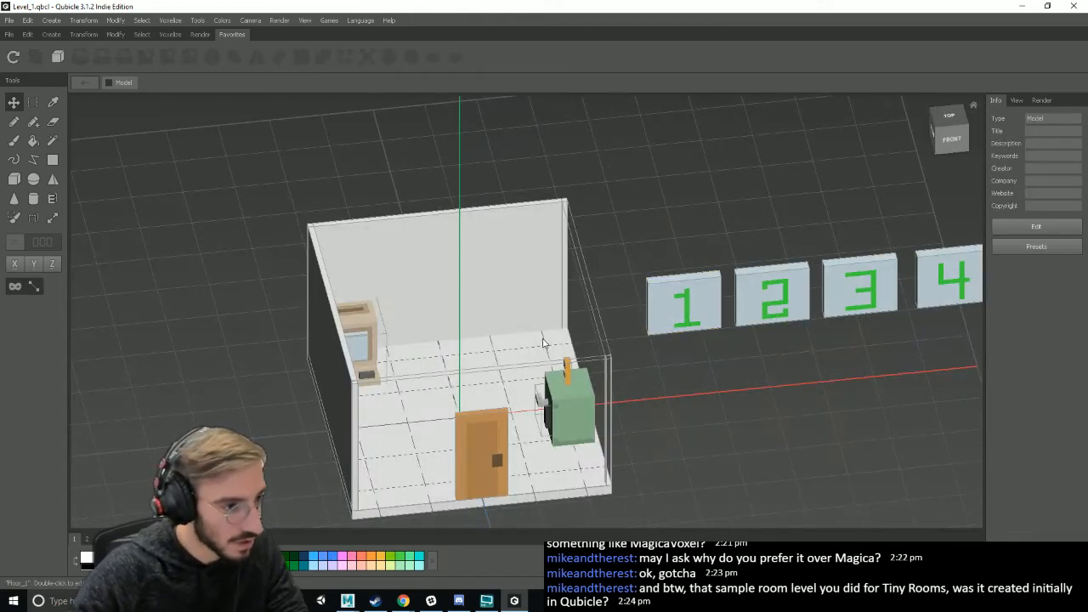
pyautogui.click(750, 437)
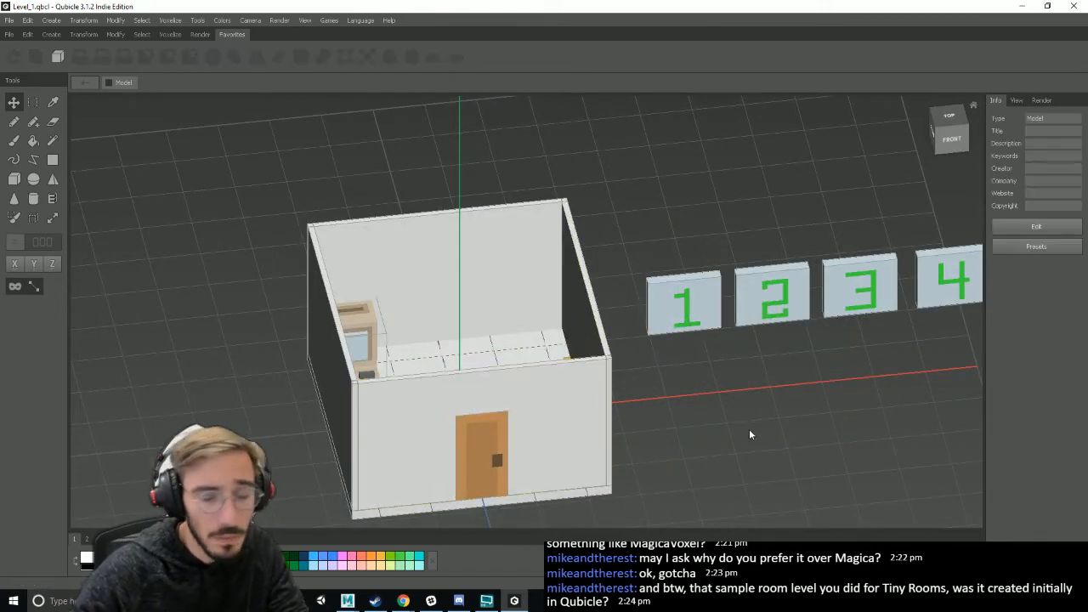
# - Reopen the recently used Franky.qbcl model
pyautogui.click(7, 20)
pyautogui.moveTo(72, 97)
pyautogui.click(197, 116)
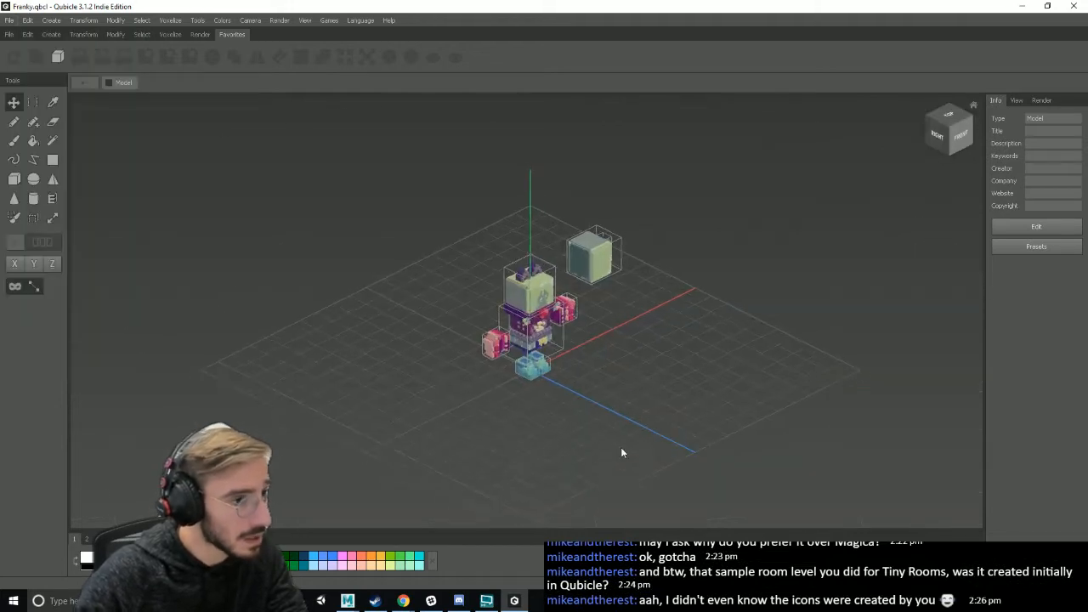
# - Switch to Maya, look over the Franky character's pose and save Franky_Rig_2.mb
pyautogui.hotkey('alt', 'Tab')
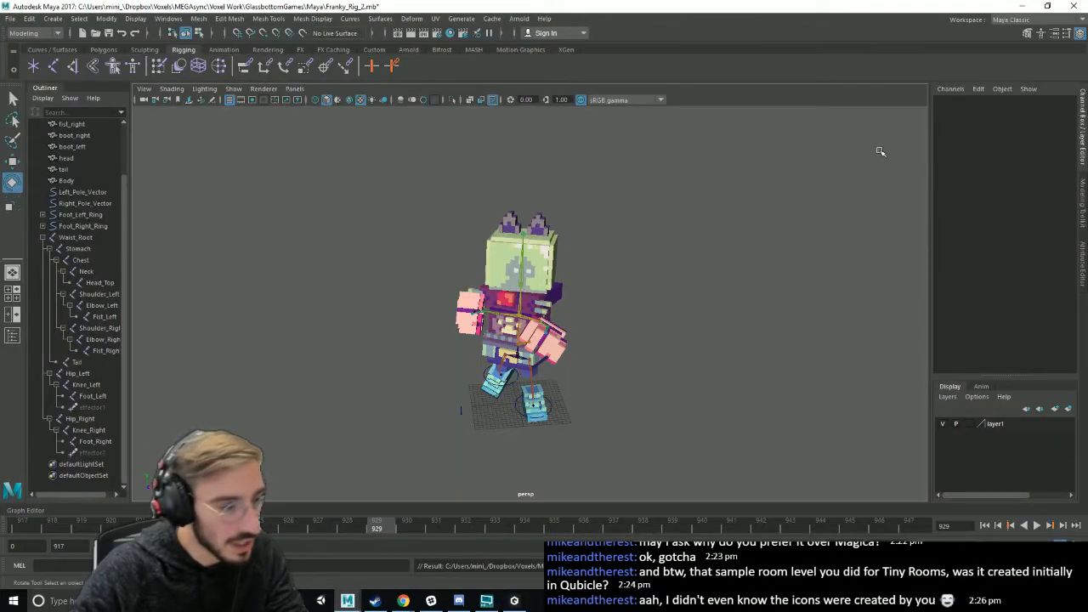
pyautogui.keyDown('alt'); pyautogui.moveTo(642, 356); pyautogui.dragTo(673, 365); pyautogui.keyUp('alt')
pyautogui.scroll(2, 655, 359)
pyautogui.keyDown('alt'); pyautogui.moveTo(636, 376); pyautogui.dragTo(656, 368, button='middle'); pyautogui.keyUp('alt')
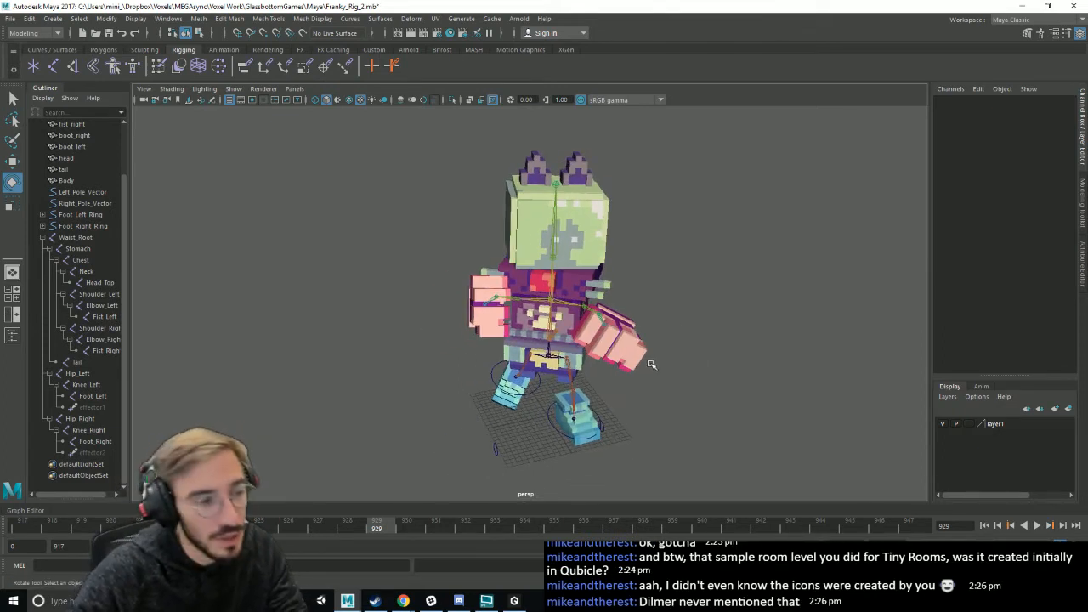
pyautogui.scroll(-2, 678, 397)
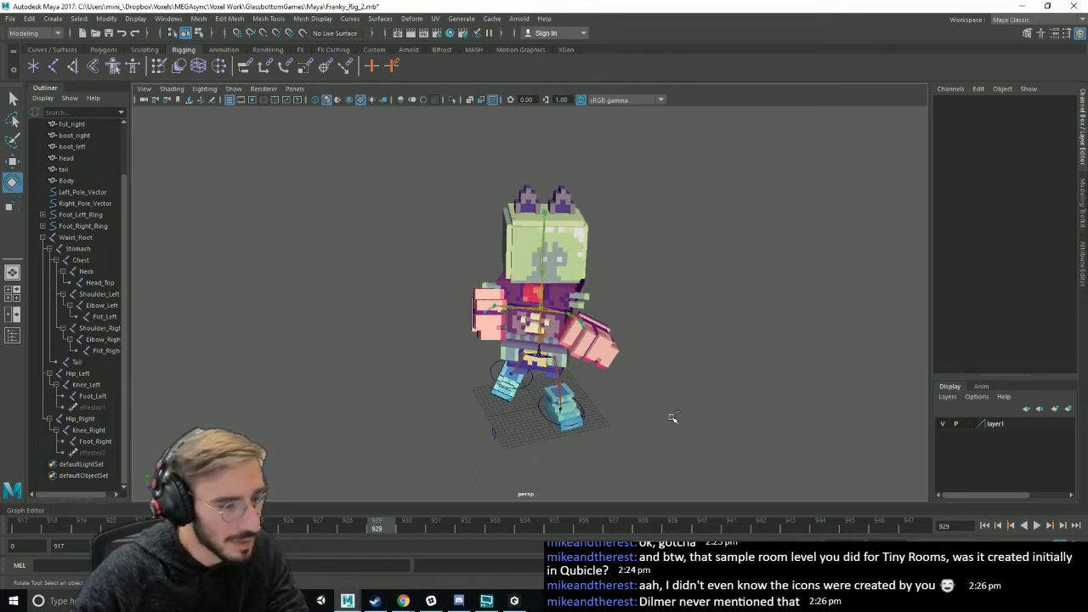
pyautogui.hotkey('ctrl', 's')
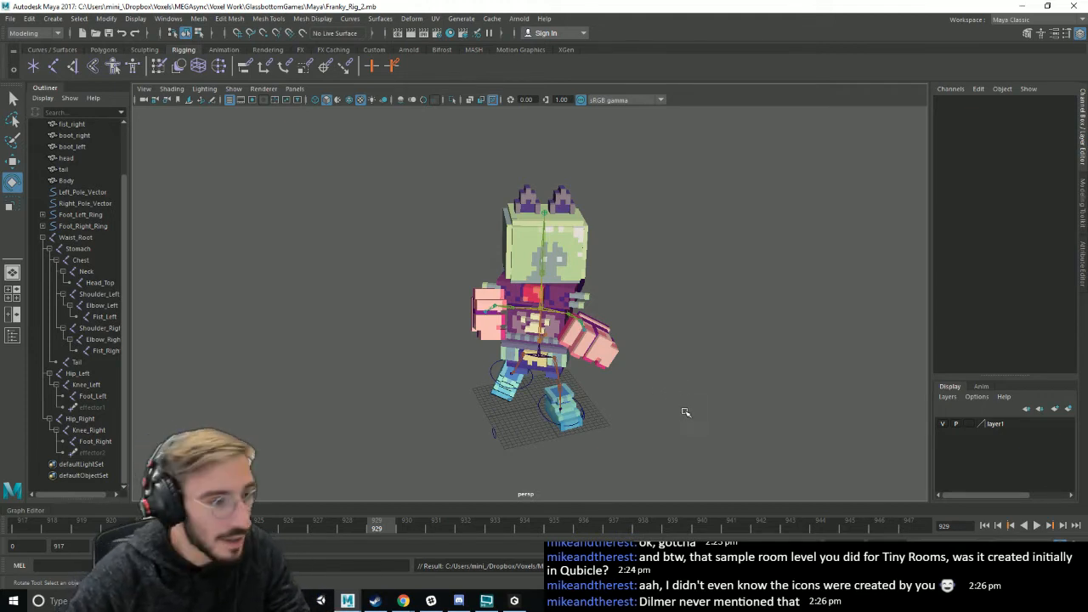
# - Play the character animation, scrub through the arm spin and stop on frame 933 to view the pose
pyautogui.keyDown('alt'); pyautogui.moveTo(677, 411); pyautogui.dragTo(687, 413, button='middle'); pyautogui.keyUp('alt')
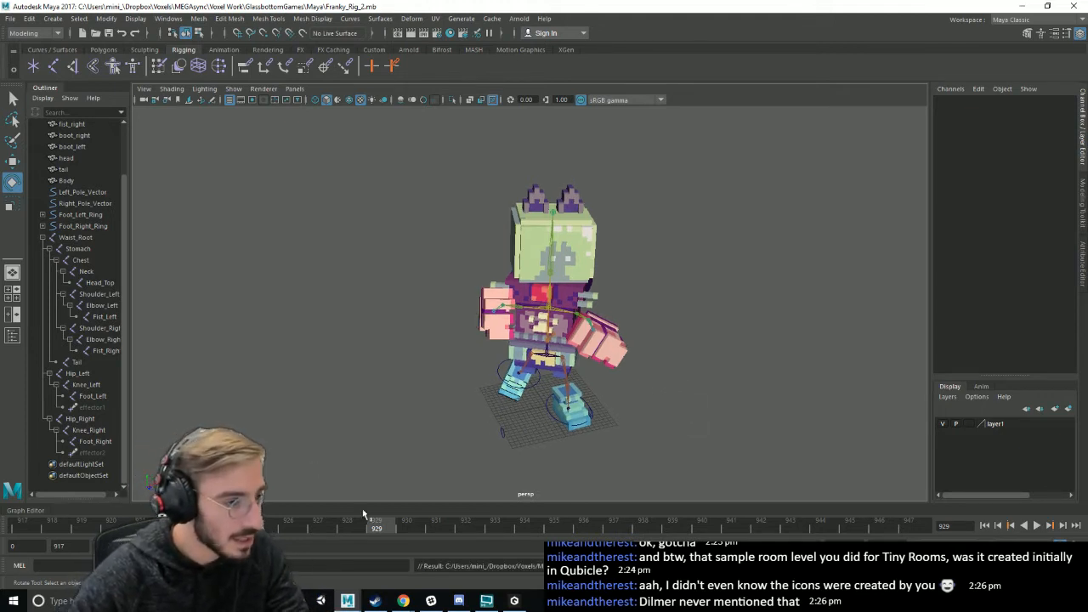
pyautogui.hotkey('alt', 'v')
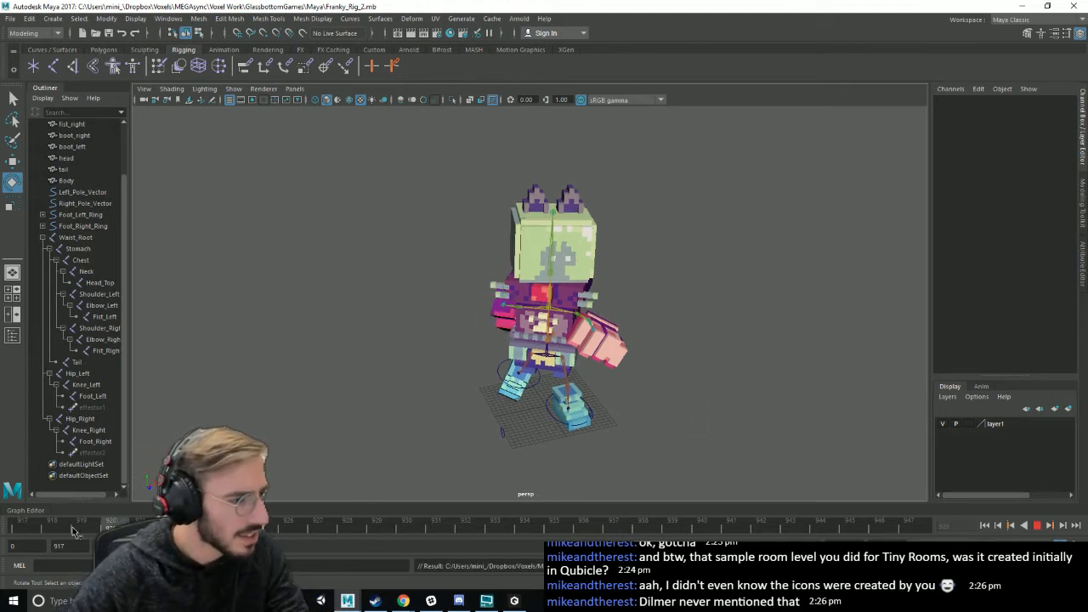
pyautogui.moveTo(27, 528); pyautogui.dragTo(405, 537)
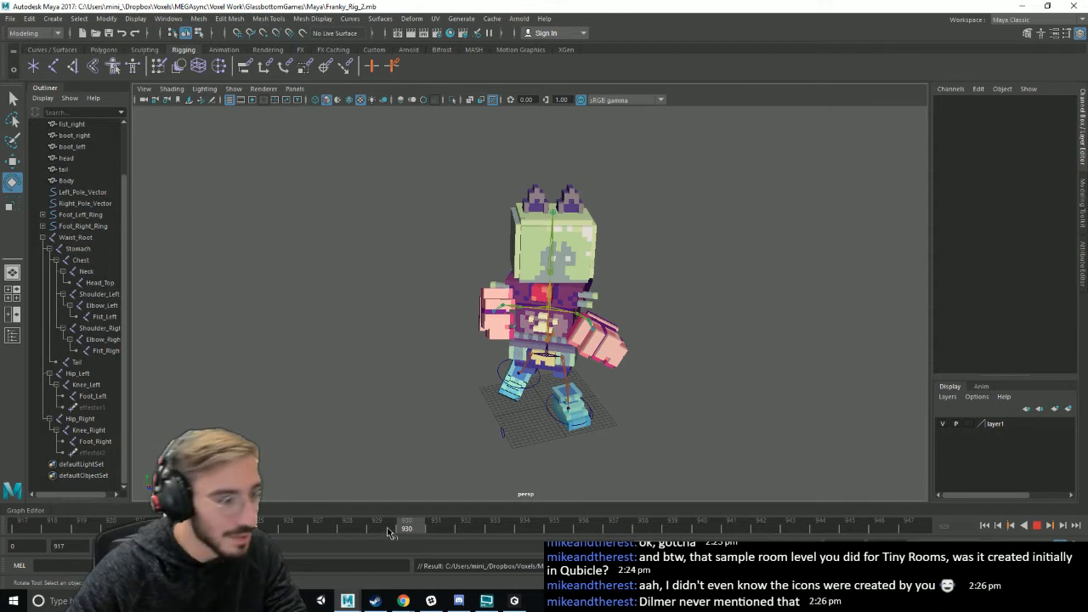
pyautogui.moveTo(388, 530)
pyautogui.mouseDown()
pyautogui.moveTo(437, 530)
pyautogui.moveTo(340, 532)
pyautogui.moveTo(496, 531)
pyautogui.mouseUp()
pyautogui.scroll(2, 648, 405)
pyautogui.keyDown('alt'); pyautogui.moveTo(648, 405); pyautogui.dragTo(720, 411); pyautogui.keyUp('alt')
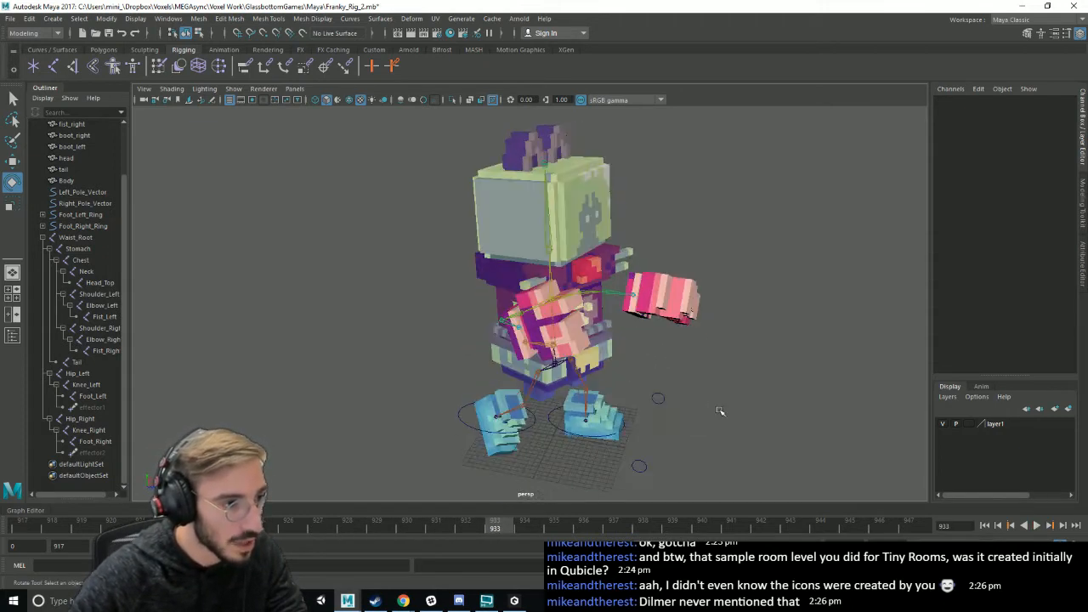
# - Select the Shoulder_Right joint, check the arm's pose back to frame 930, and clear the selection
pyautogui.click(503, 322)
pyautogui.keyDown('alt'); pyautogui.moveTo(645, 367); pyautogui.dragTo(694, 382); pyautogui.keyUp('alt')
pyautogui.click(697, 383)
pyautogui.keyDown('alt'); pyautogui.moveTo(520, 320); pyautogui.dragTo(489, 317); pyautogui.keyUp('alt')
pyautogui.click(538, 320)
pyautogui.moveTo(498, 530); pyautogui.dragTo(419, 532)
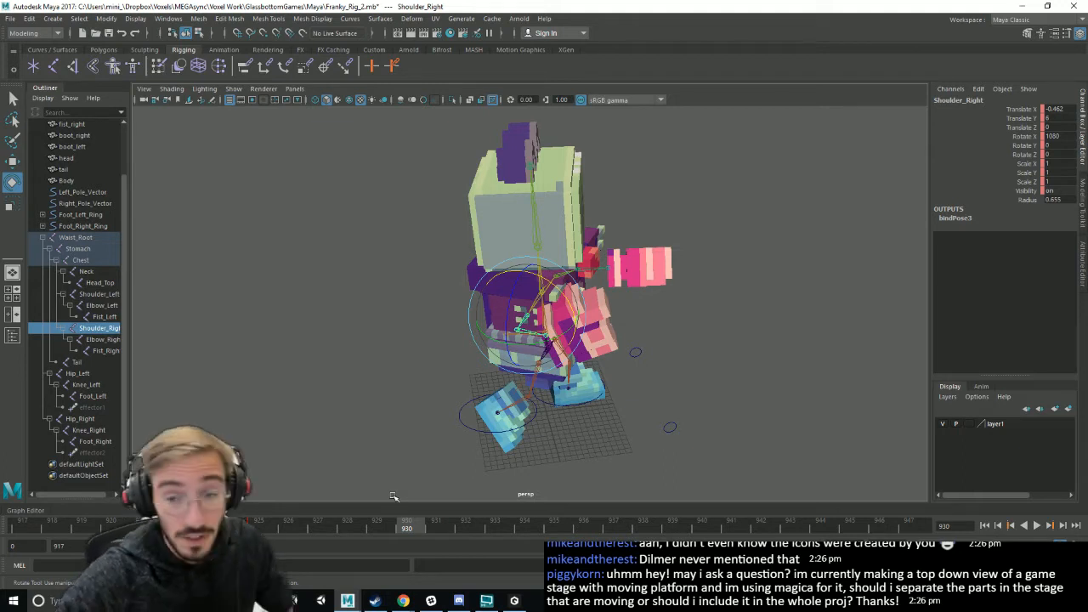
pyautogui.click(719, 402)
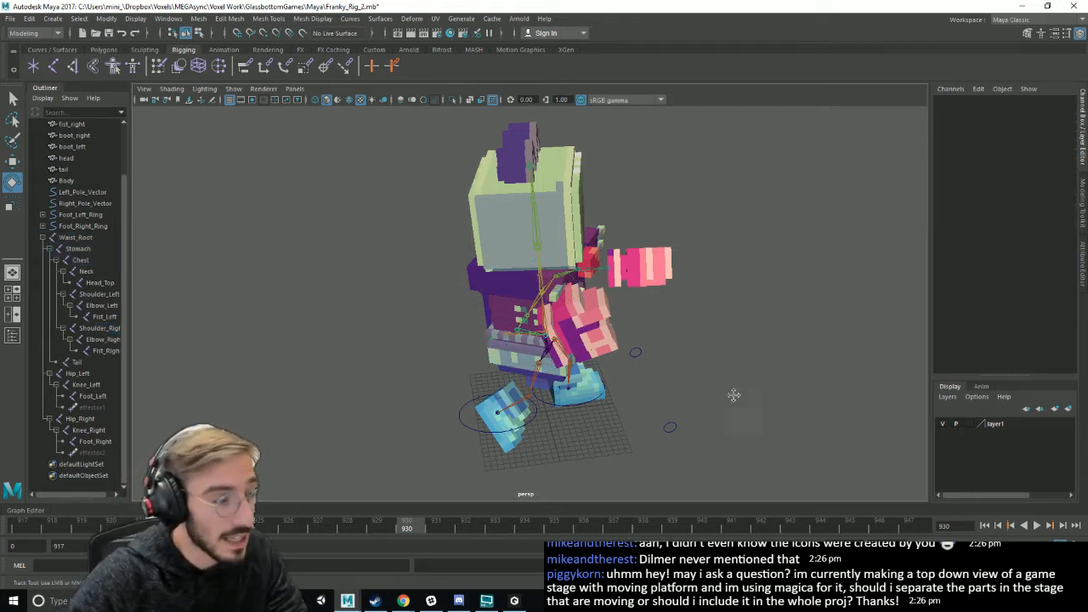
# - View the character more closely on frame 930, save the rig scene and activate the Rotate tool
pyautogui.keyDown('alt'); pyautogui.moveTo(734, 395); pyautogui.dragTo(697, 394); pyautogui.keyUp('alt')
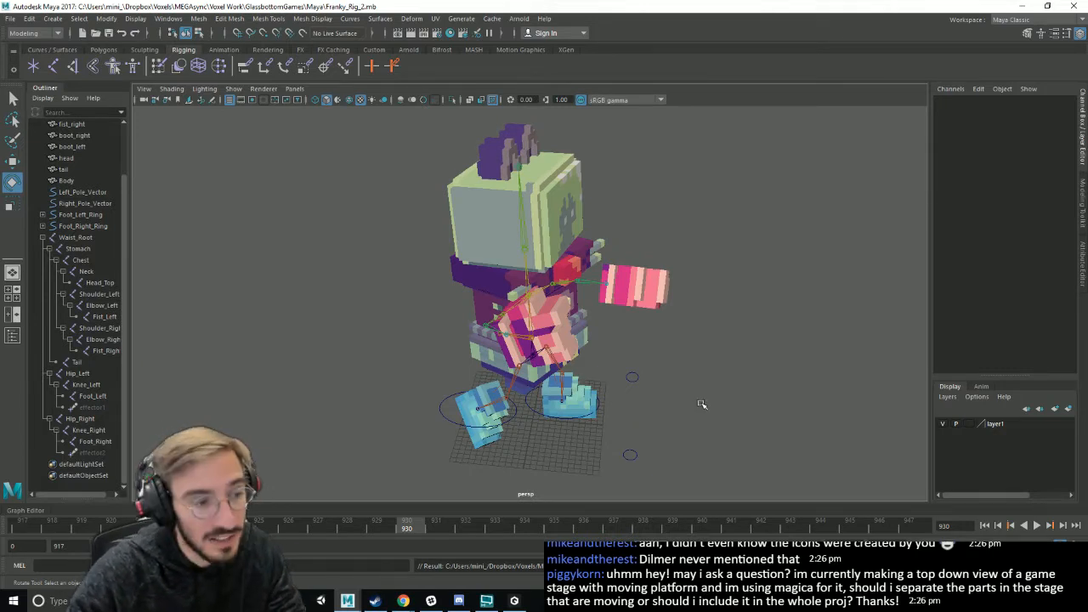
pyautogui.scroll(2, 680, 405)
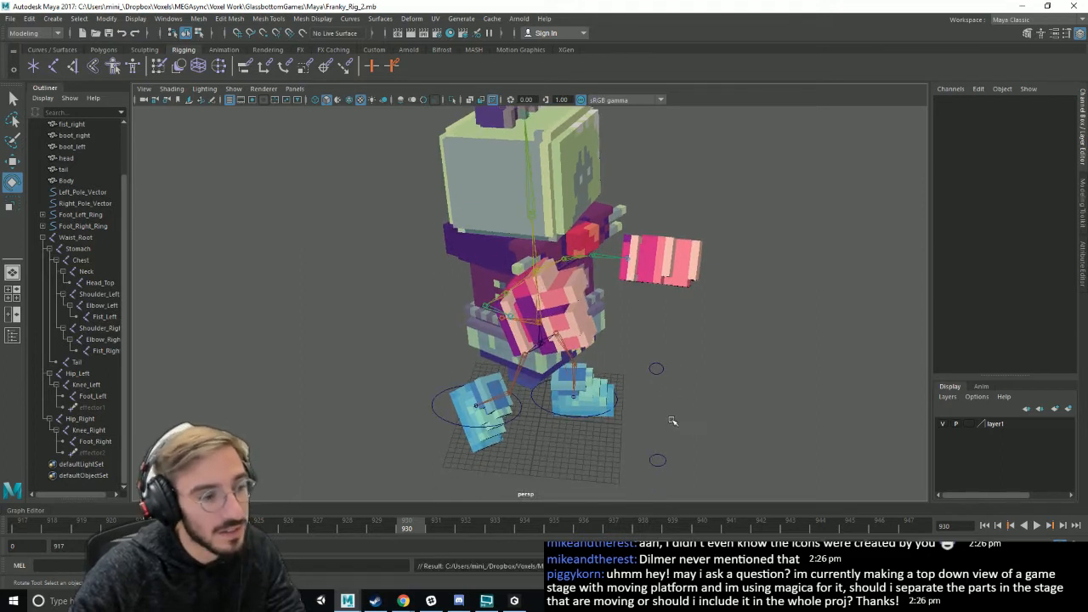
pyautogui.moveTo(514, 598)
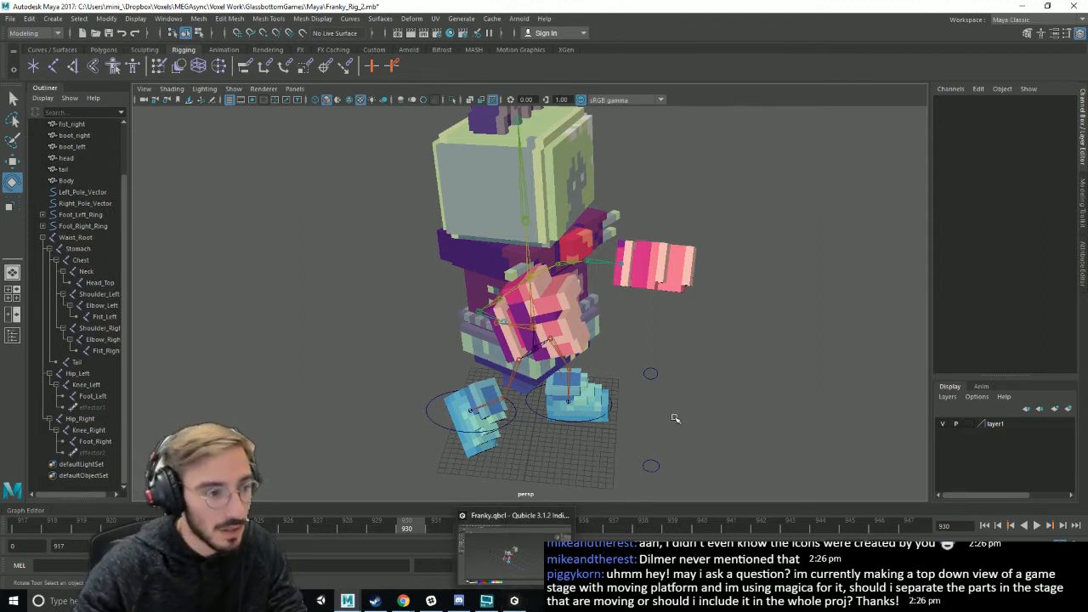
pyautogui.keyDown('alt'); pyautogui.moveTo(716, 422); pyautogui.dragTo(692, 418); pyautogui.keyUp('alt')
pyautogui.hotkey('ctrl', 's')
pyautogui.press('e')
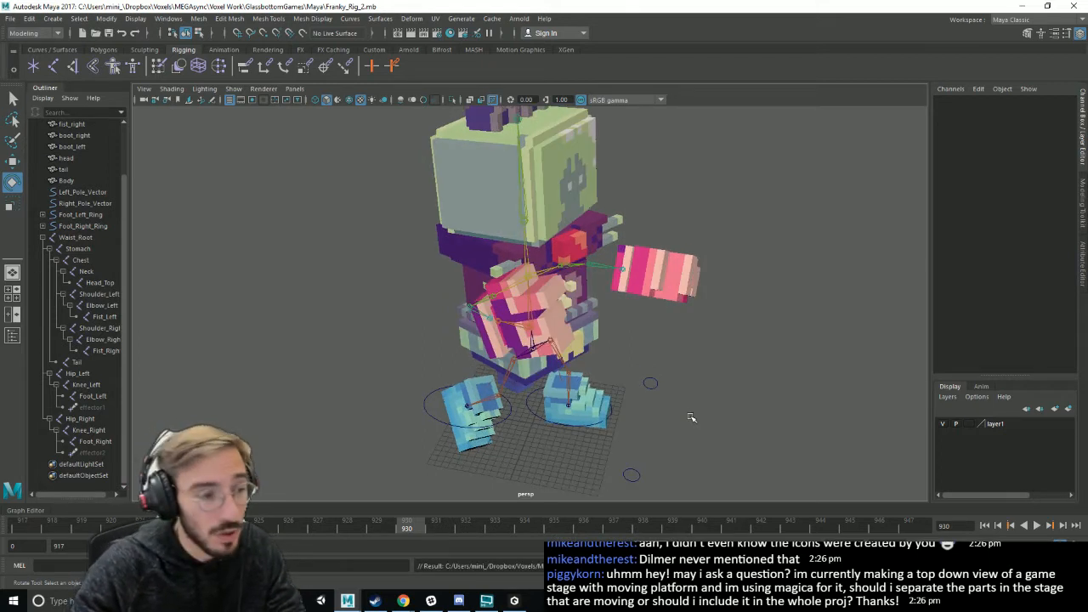
# - Play the animation briefly, stop playback and go to frame 934
pyautogui.hotkey('alt', 'v')
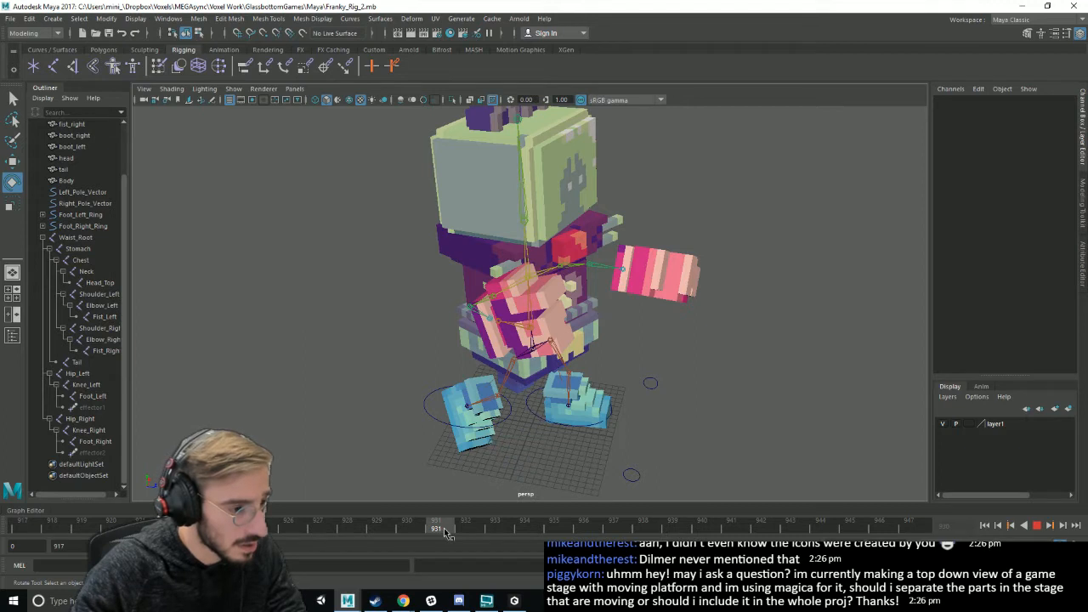
pyautogui.press('Escape')
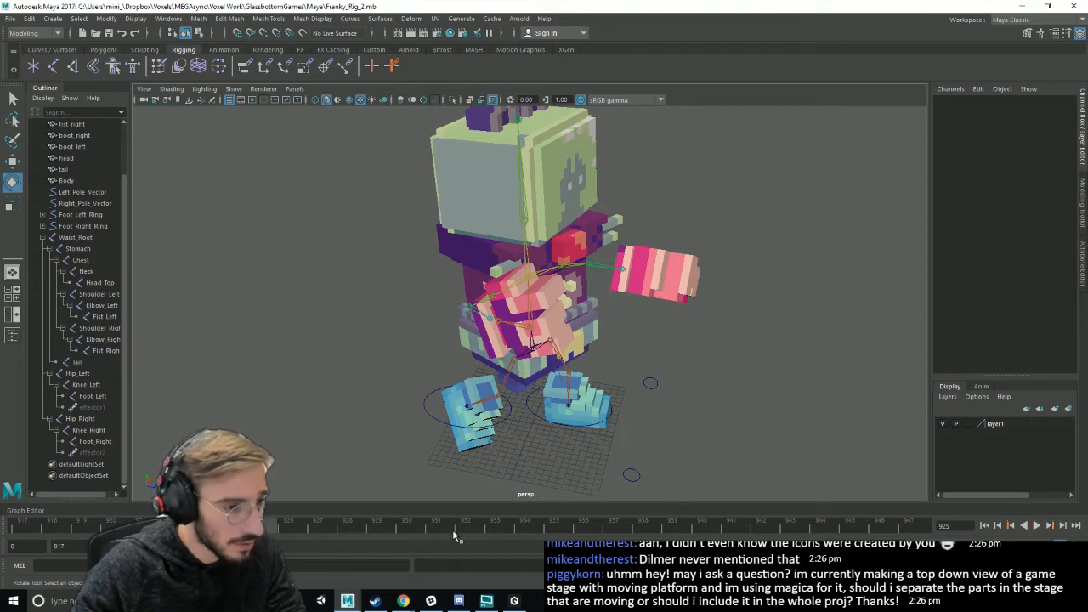
pyautogui.click(529, 525)
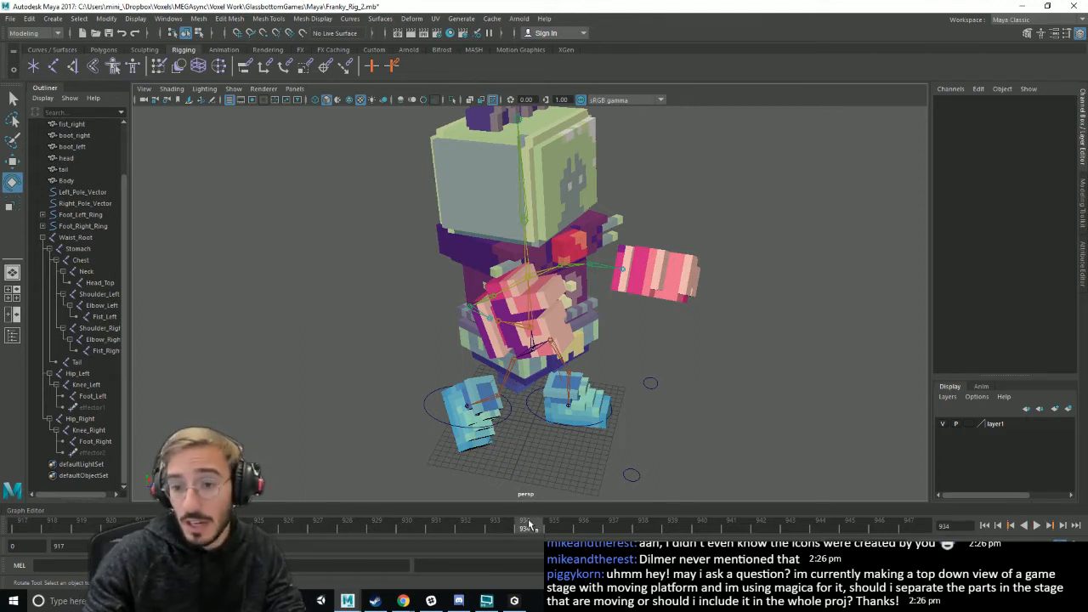
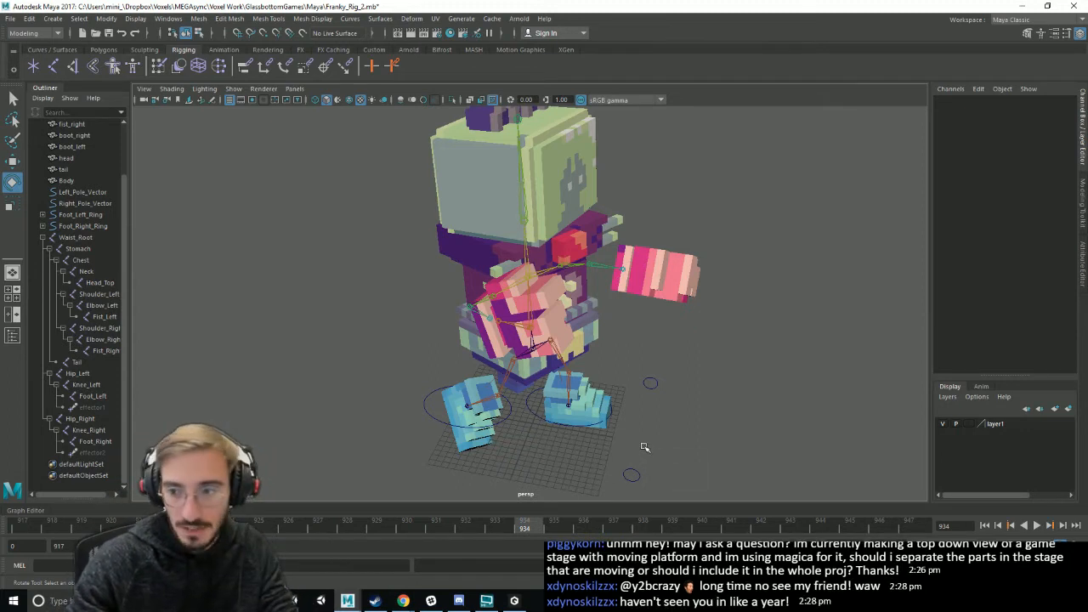
# - Check the character's stance from the front and side, save the rig scene with frame 934 current, and leave nothing selected
pyautogui.keyDown('alt'); pyautogui.moveTo(670, 440); pyautogui.dragTo(687, 441, button='middle'); pyautogui.keyUp('alt')
pyautogui.keyDown('alt'); pyautogui.moveTo(687, 441); pyautogui.dragTo(668, 427); pyautogui.keyUp('alt')
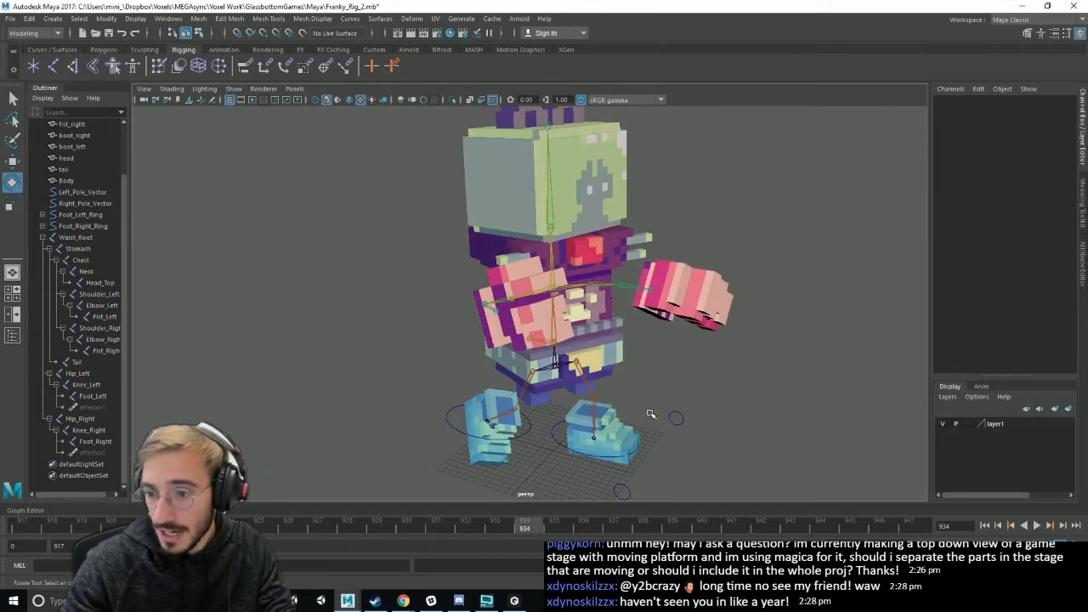
pyautogui.keyDown('alt'); pyautogui.moveTo(719, 444); pyautogui.dragTo(682, 437, button='middle'); pyautogui.keyUp('alt')
pyautogui.hotkey('ctrl', 's')
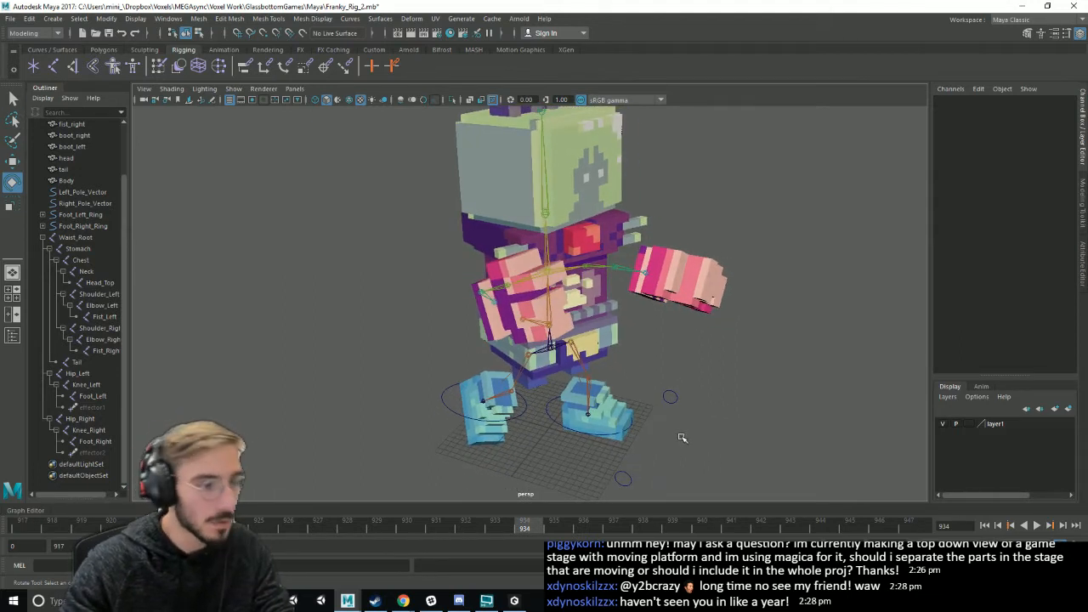
pyautogui.moveTo(682, 439)
pyautogui.keyDown('alt'); pyautogui.mouseDown()
pyautogui.moveTo(651, 450)
pyautogui.moveTo(672, 446)
pyautogui.mouseUp(); pyautogui.keyUp('alt')
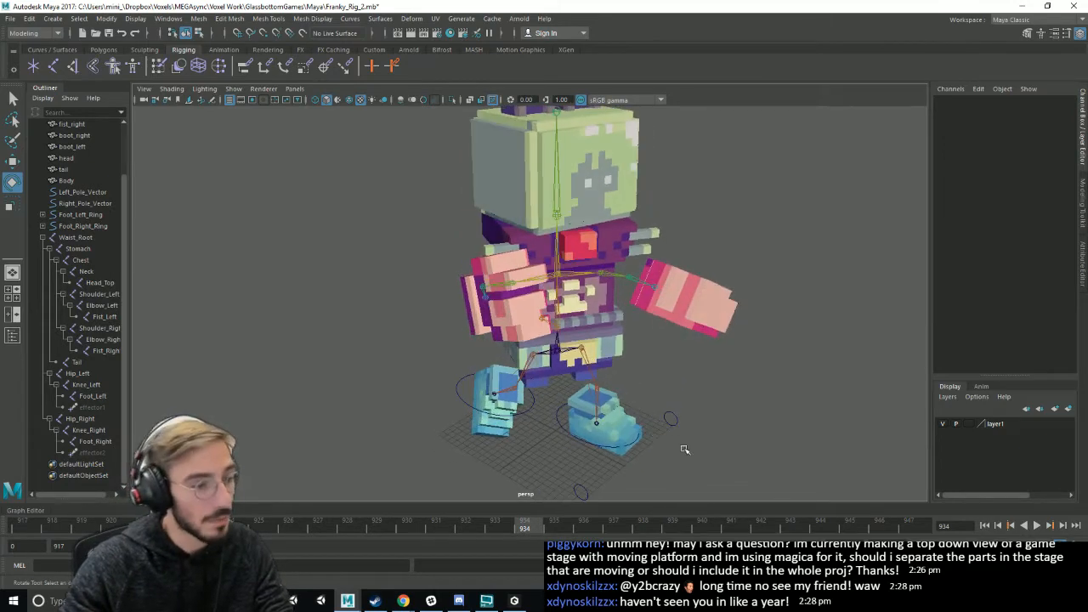
pyautogui.hotkey('ctrl', 's')
pyautogui.click(636, 442)
pyautogui.click(706, 465)
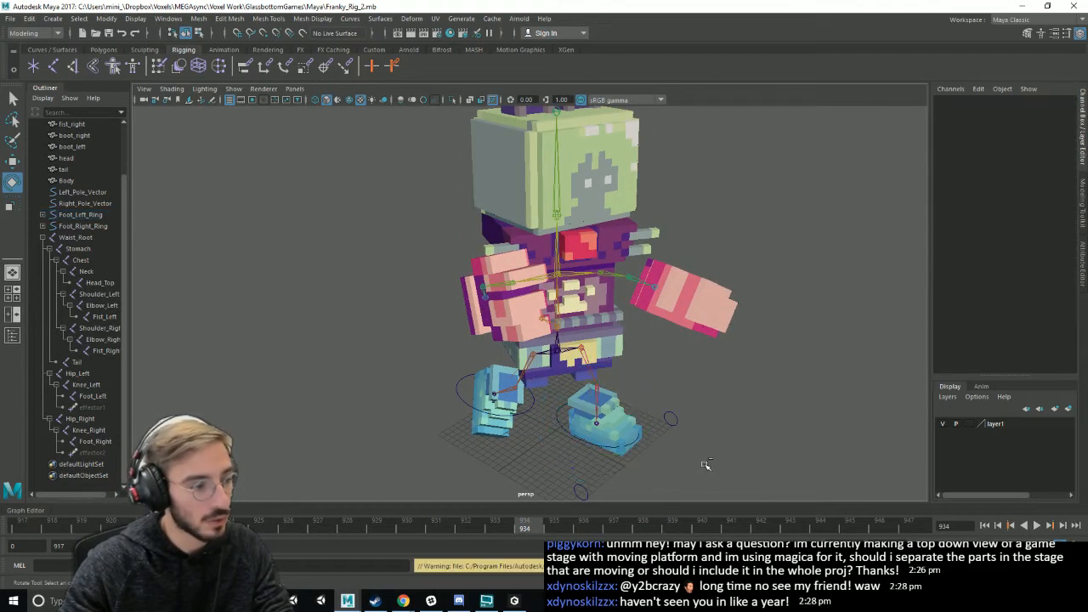
# - Reframe the character on frame 934 and save the rig scene
pyautogui.keyDown('alt'); pyautogui.moveTo(680, 468); pyautogui.dragTo(691, 461, button='middle'); pyautogui.keyUp('alt')
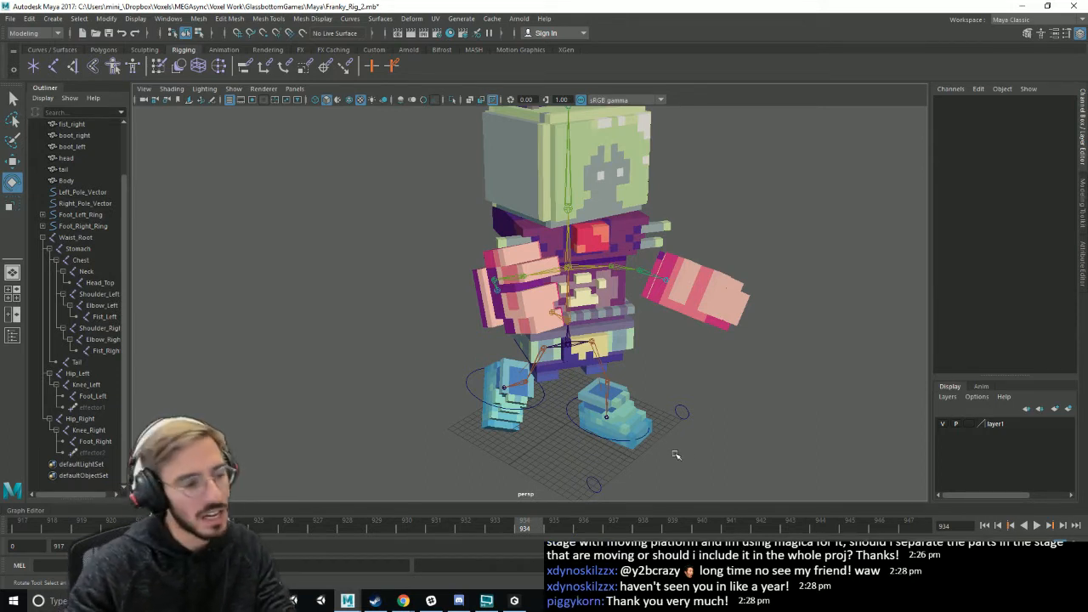
pyautogui.hotkey('ctrl', 's')
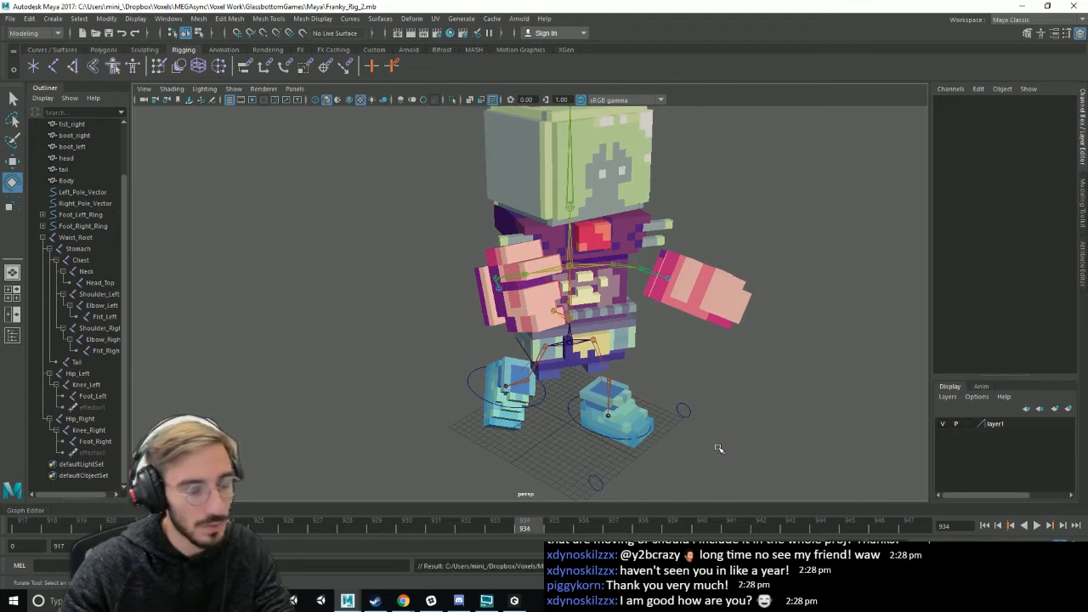
pyautogui.keyDown('alt'); pyautogui.moveTo(626, 448); pyautogui.dragTo(645, 437, button='middle'); pyautogui.keyUp('alt')
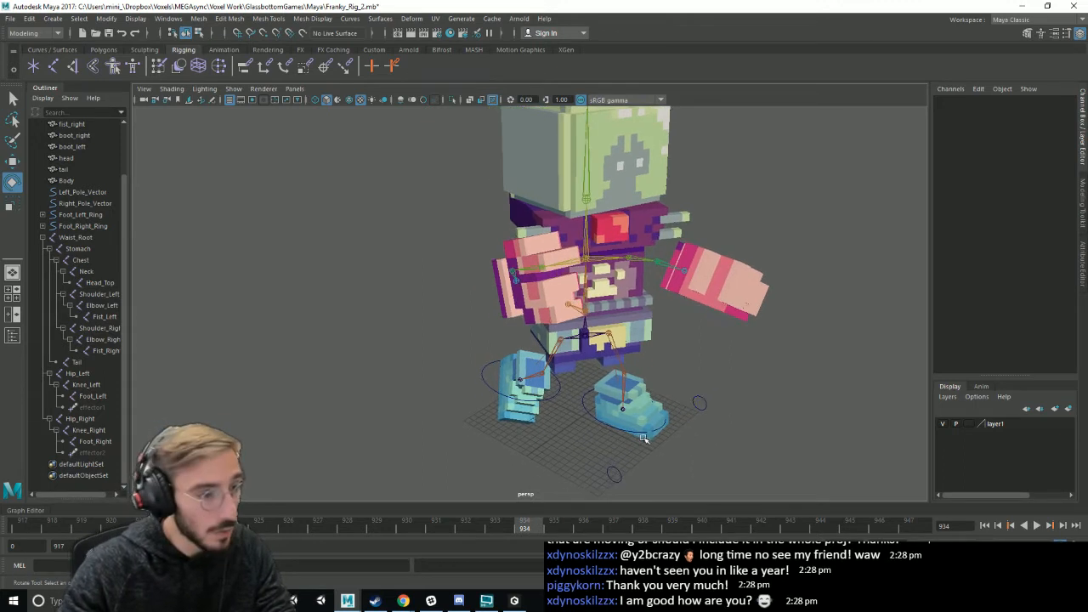
# - Play the animation repeatedly and scrub to frame 927 to review the arm spin
pyautogui.keyDown('alt'); pyautogui.moveTo(694, 446); pyautogui.dragTo(713, 450); pyautogui.keyUp('alt')
pyautogui.keyDown('alt'); pyautogui.moveTo(713, 450); pyautogui.dragTo(580, 517, button='right'); pyautogui.keyUp('alt')
pyautogui.hotkey('alt', 'v')
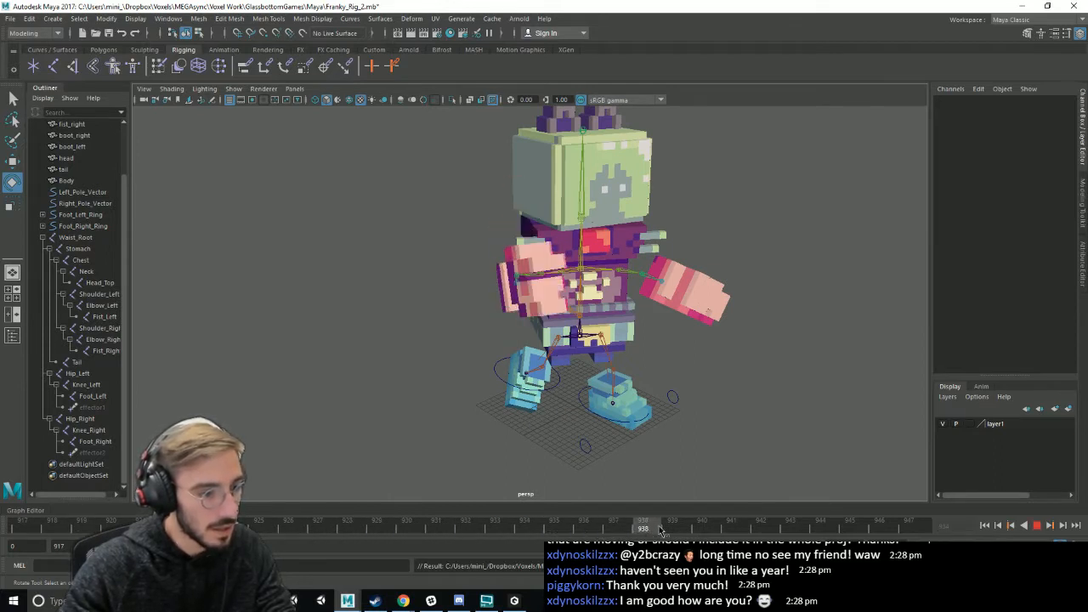
pyautogui.moveTo(292, 520); pyautogui.dragTo(318, 519)
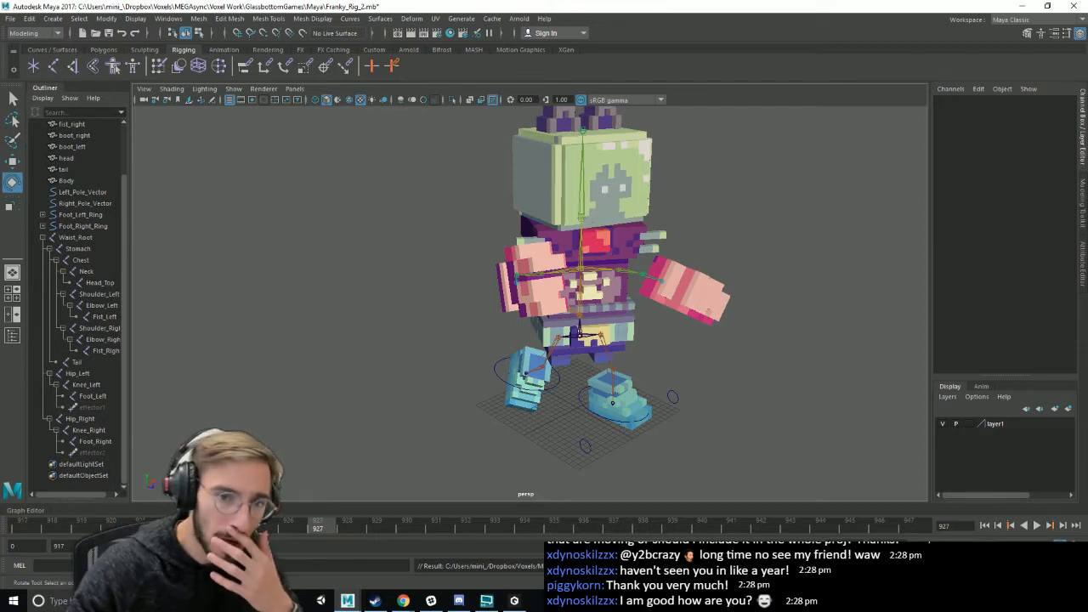
pyautogui.hotkey('alt', 'v')
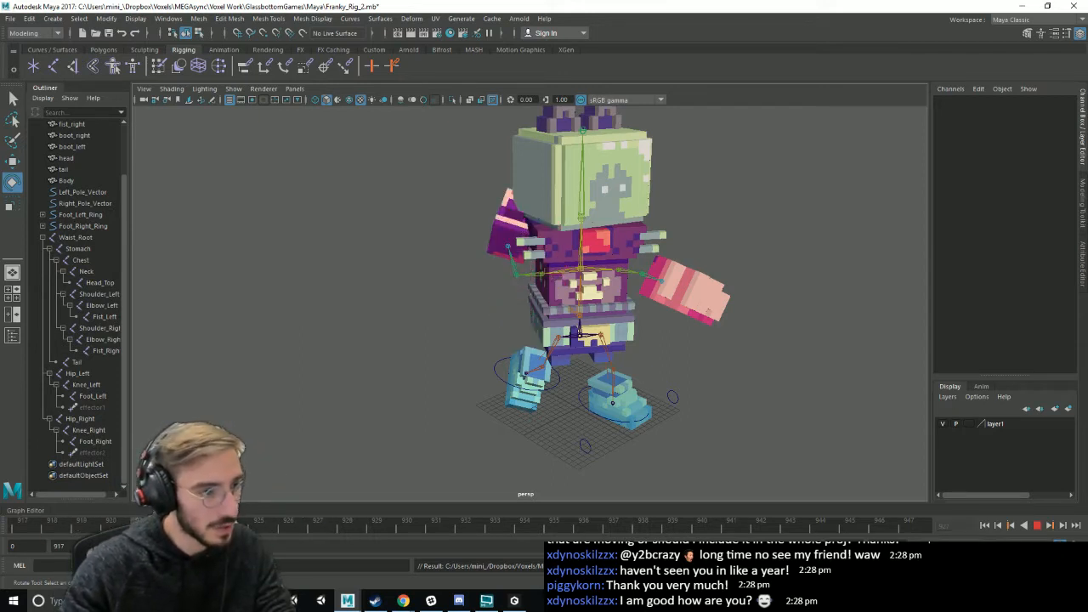
pyautogui.hotkey('alt', 'v')
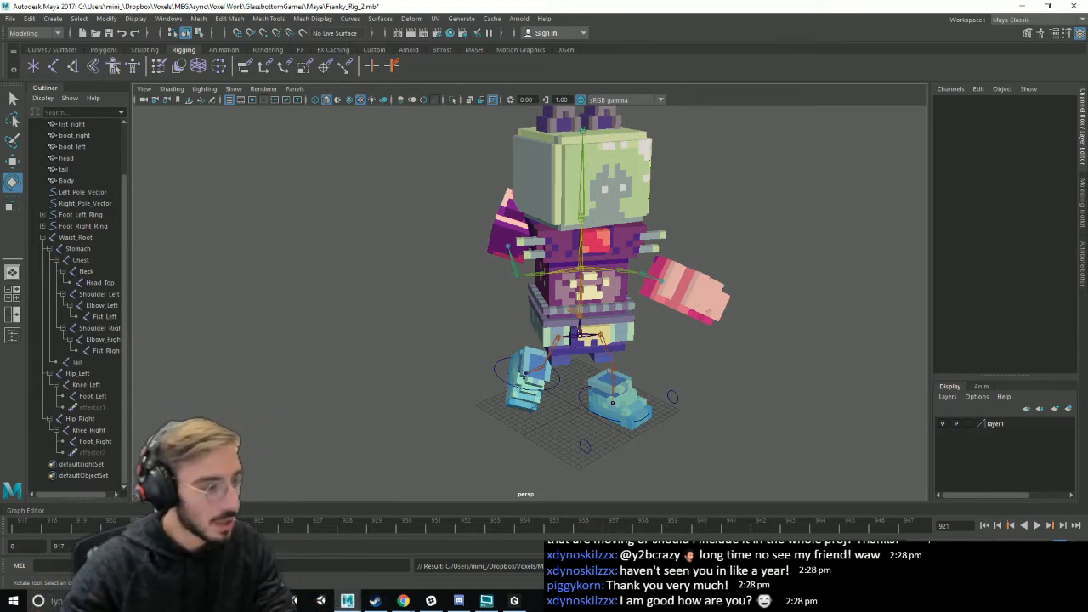
pyautogui.hotkey('alt', 'v')
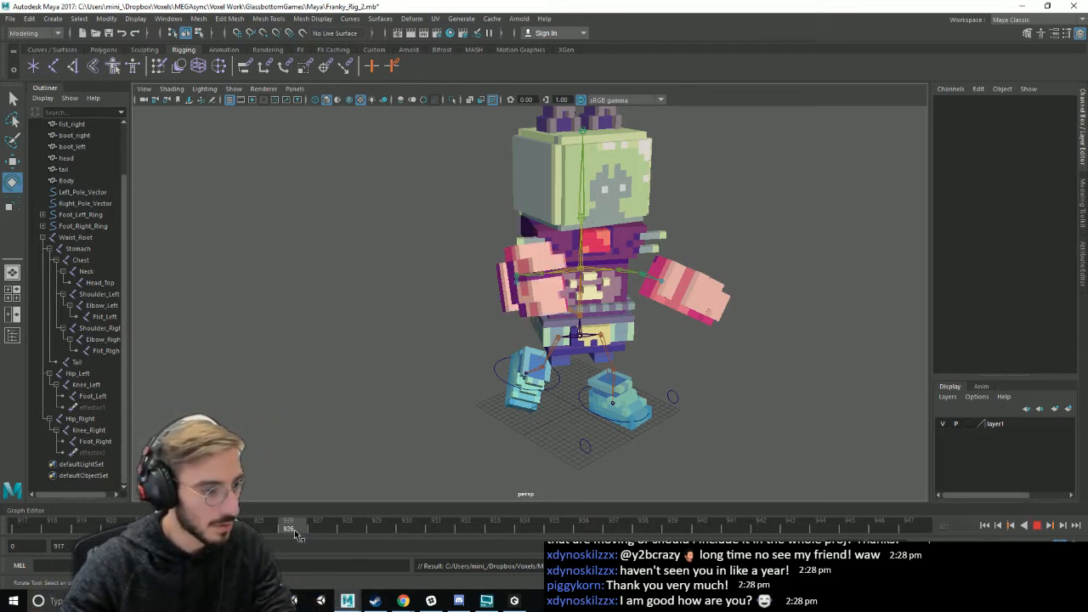
# - Stop playback, set the playback range to start at frame 925, and play the shortened range
pyautogui.hotkey('alt', 'v')
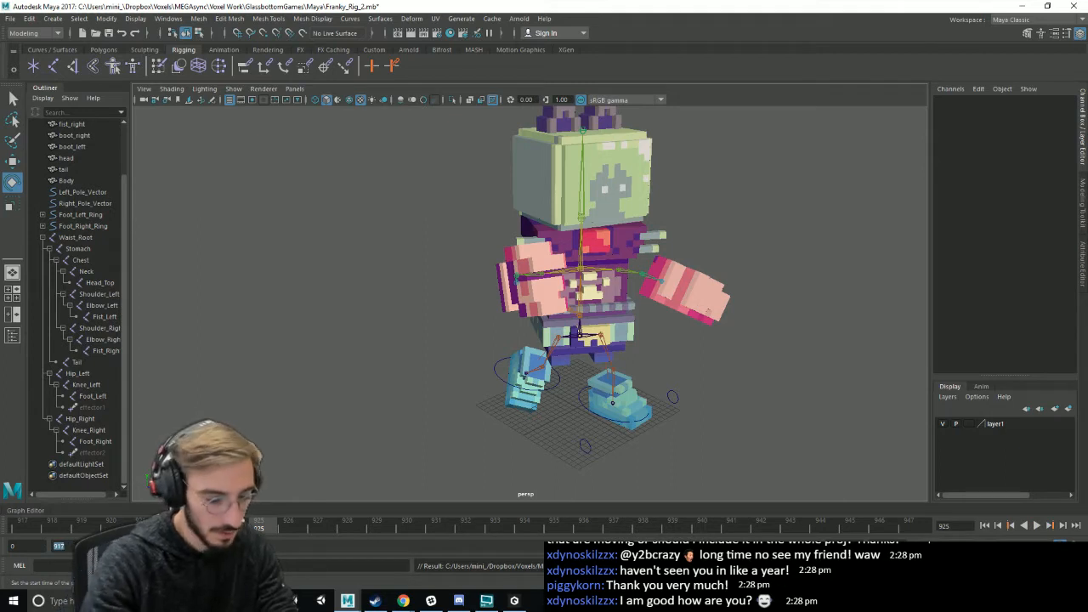
pyautogui.write('925')
pyautogui.press('Return')
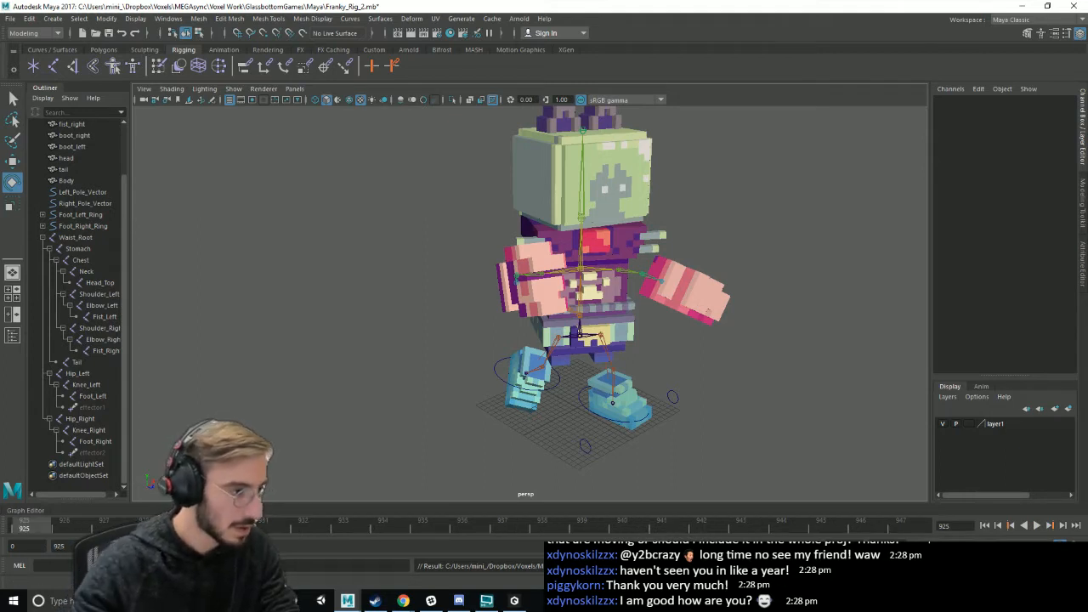
pyautogui.hotkey('alt', 'v')
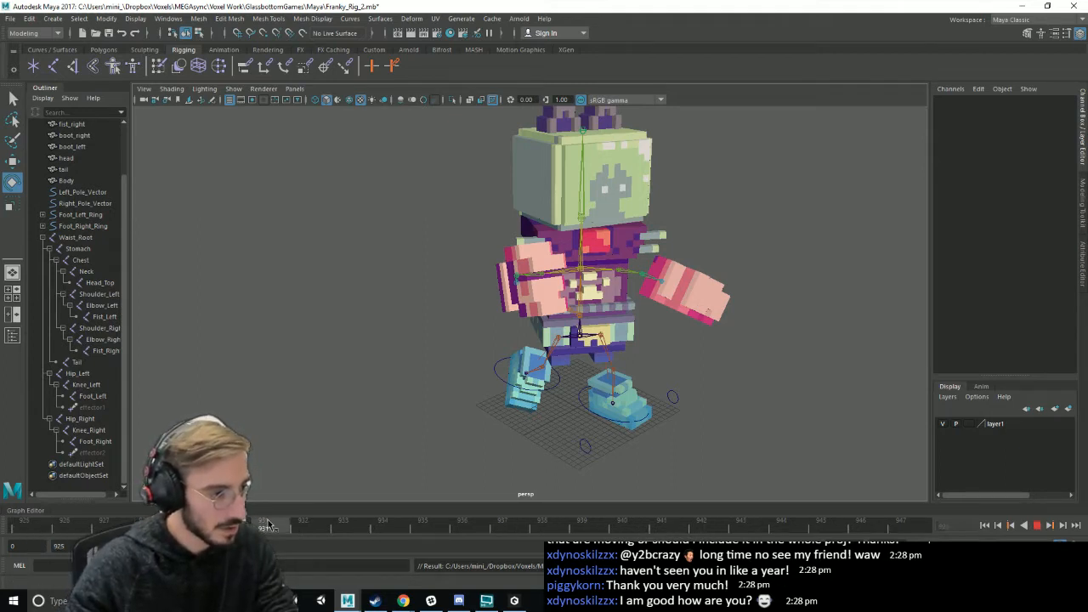
# - Go to frame 930 and rotate the Waist_Root joint to X 27.753, Y -10.205, Z -11.131
pyautogui.moveTo(272, 524); pyautogui.dragTo(234, 529)
pyautogui.keyDown('alt'); pyautogui.moveTo(585, 335); pyautogui.dragTo(606, 348); pyautogui.keyUp('alt')
pyautogui.click(564, 339)
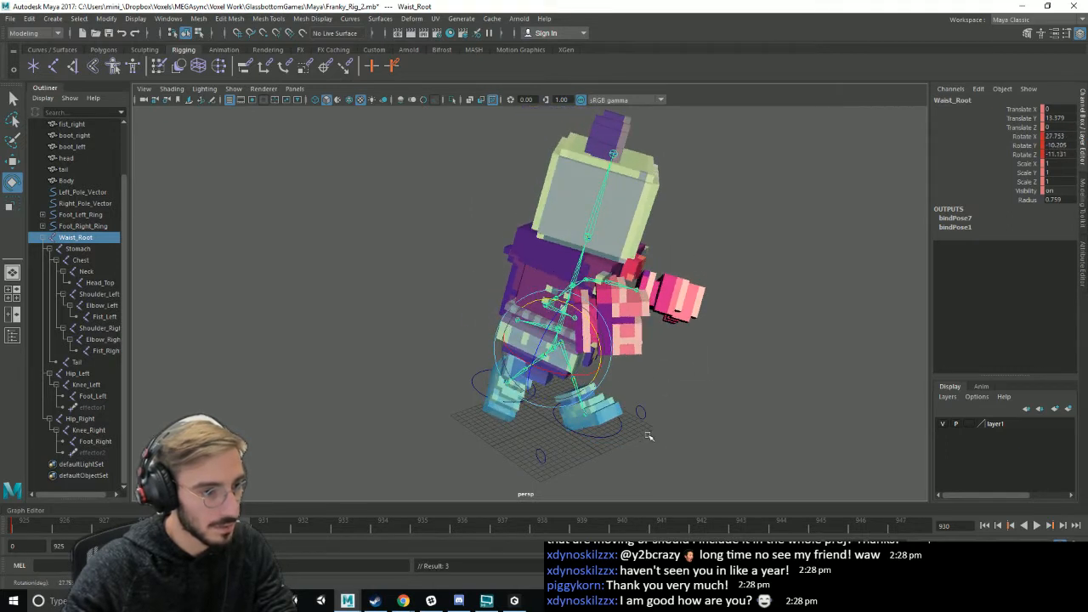
# - Move the Foot_Left_Ring control on frame 930, and adjust the right foot's ring and pole vector
pyautogui.click(621, 432)
pyautogui.press('w')
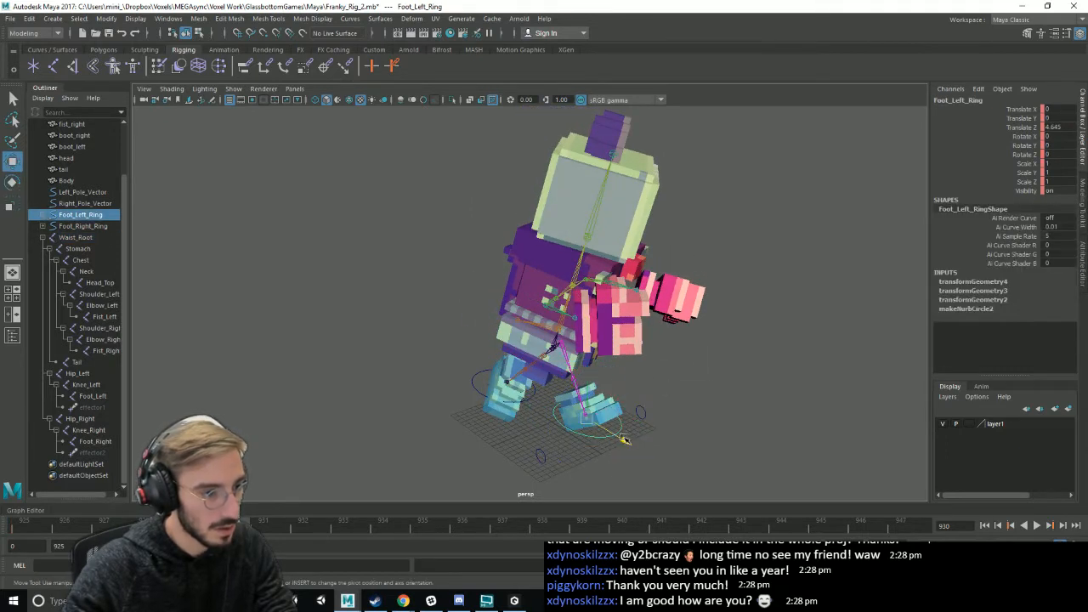
pyautogui.moveTo(625, 438)
pyautogui.mouseDown()
pyautogui.moveTo(542, 409)
pyautogui.moveTo(547, 459)
pyautogui.moveTo(644, 419)
pyautogui.moveTo(630, 425)
pyautogui.mouseUp()
pyautogui.click(478, 387)
pyautogui.click(553, 459)
pyautogui.click(545, 458)
# - Move the Left_Pole_Vector control to Translate X 13.322 while checking the left foot's placement from the front
pyautogui.moveTo(723, 438)
pyautogui.keyDown('alt'); pyautogui.mouseDown()
pyautogui.moveTo(653, 419)
pyautogui.moveTo(627, 437)
pyautogui.moveTo(716, 451)
pyautogui.mouseUp(); pyautogui.keyUp('alt')
pyautogui.click(612, 426)
pyautogui.click(607, 430)
pyautogui.click(560, 442)
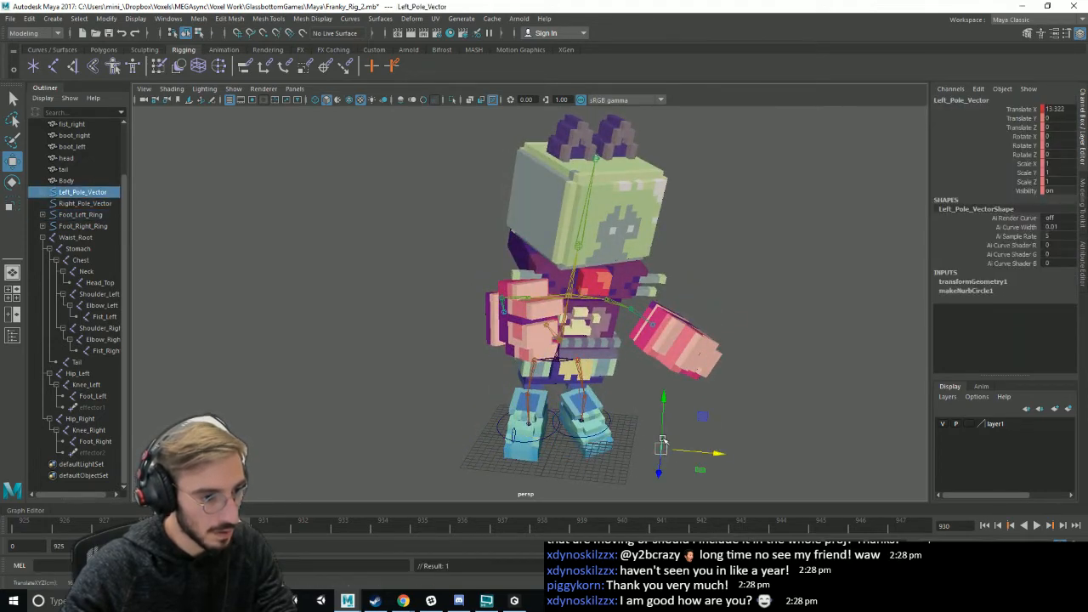
pyautogui.keyDown('alt'); pyautogui.moveTo(645, 450); pyautogui.dragTo(589, 367); pyautogui.keyUp('alt')
pyautogui.click(687, 433)
pyautogui.click(611, 424)
# - Adjust the rotation of the left arm's joints on frame 930, working down the chain to Fist_Left
pyautogui.click(602, 336)
pyautogui.press('e')
pyautogui.click(763, 331)
pyautogui.click(633, 340)
pyautogui.click(761, 372)
pyautogui.click(623, 359)
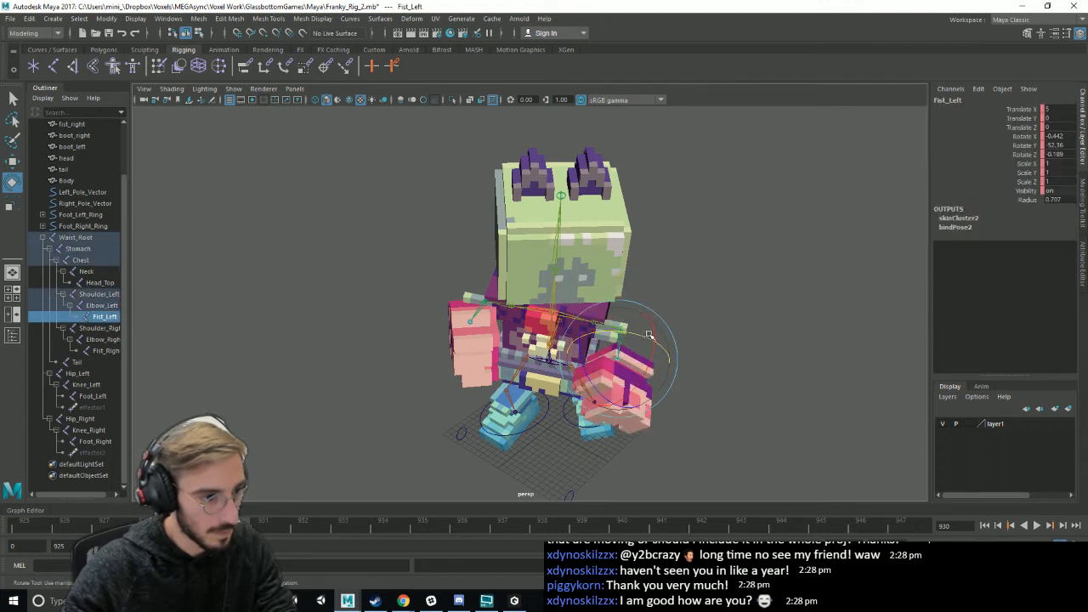
# - Finish posing the left fist and rotate the Shoulder_Right joint on frame 930
pyautogui.keyDown('alt'); pyautogui.moveTo(678, 354); pyautogui.dragTo(582, 384); pyautogui.keyUp('alt')
pyautogui.click(773, 428)
pyautogui.click(566, 336)
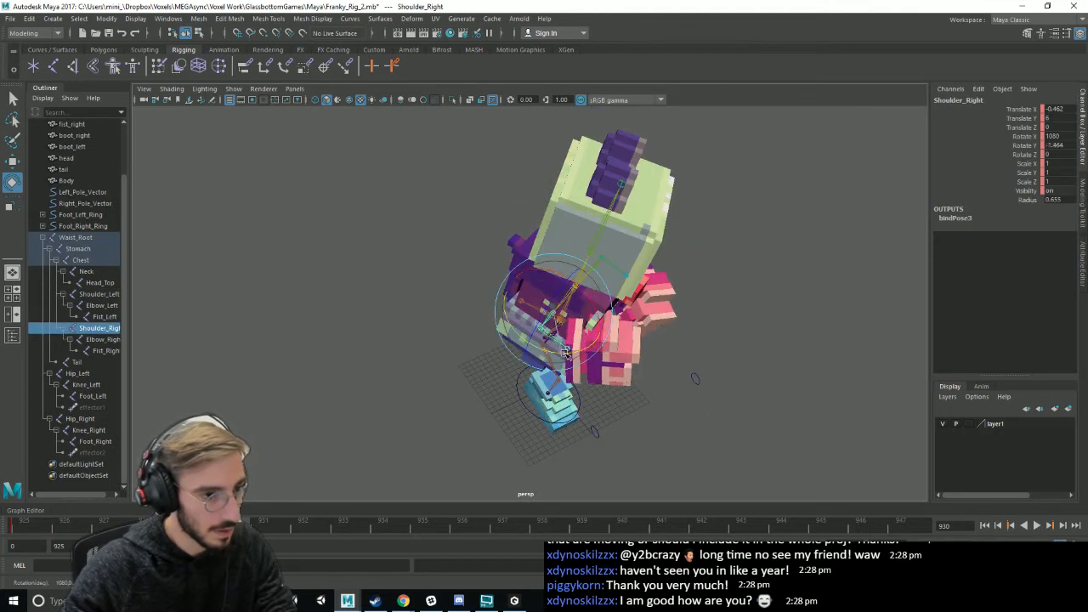
pyautogui.moveTo(568, 335); pyautogui.dragTo(718, 393)
# - Try rotating the Elbow_Right joint and moving Fist_Right outward to translate -13.055, -1.318, 1.6
pyautogui.click(585, 337)
pyautogui.click(585, 336)
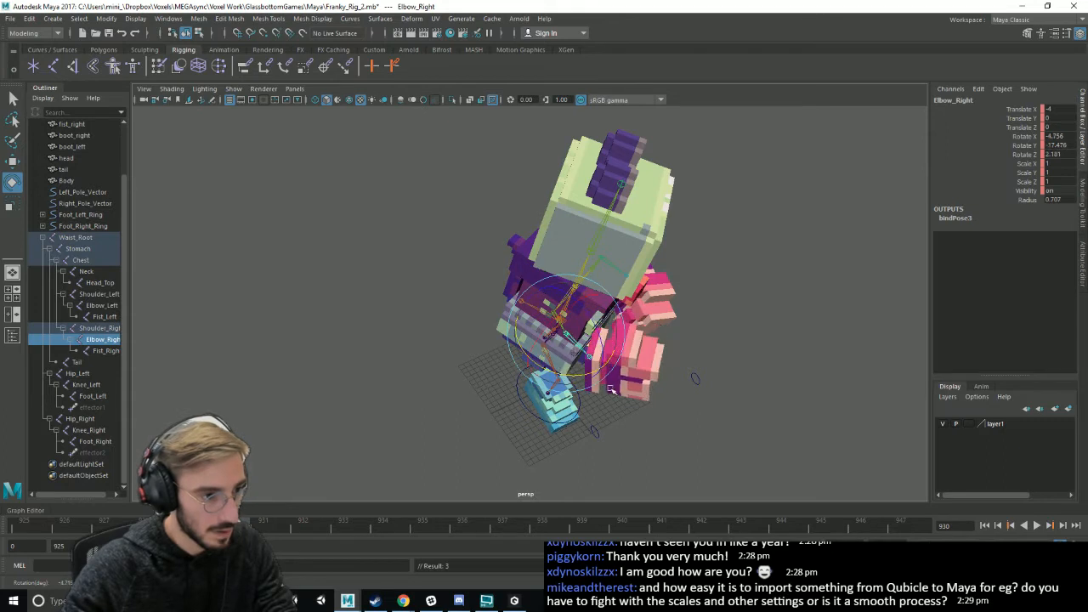
pyautogui.click(722, 394)
pyautogui.click(590, 356)
pyautogui.keyDown('alt'); pyautogui.moveTo(590, 358); pyautogui.dragTo(624, 350); pyautogui.keyUp('alt')
pyautogui.press('w')
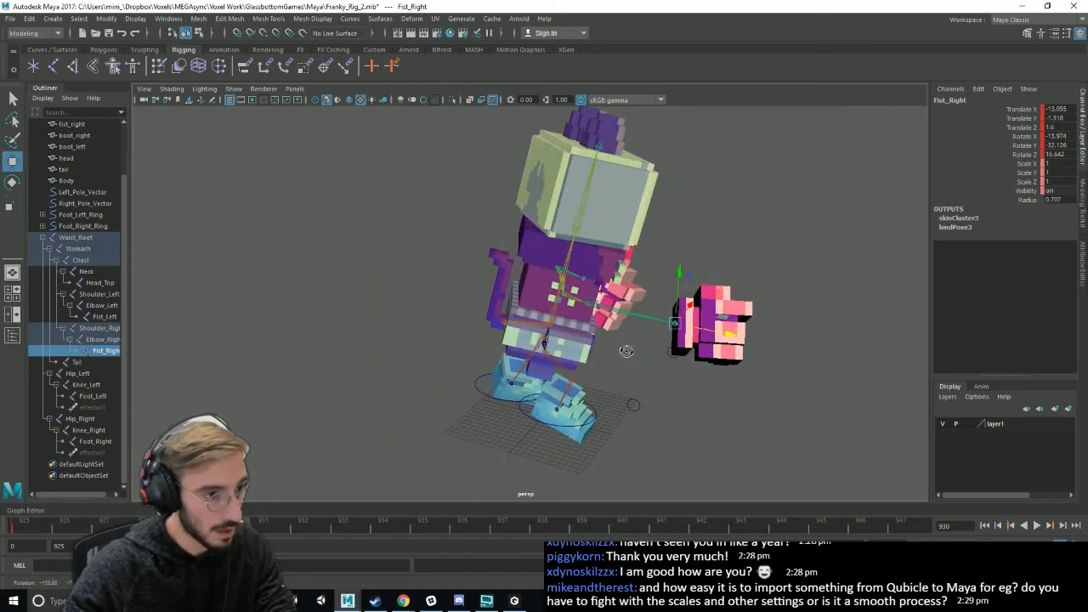
pyautogui.keyDown('alt'); pyautogui.moveTo(559, 235); pyautogui.dragTo(588, 251); pyautogui.keyUp('alt')
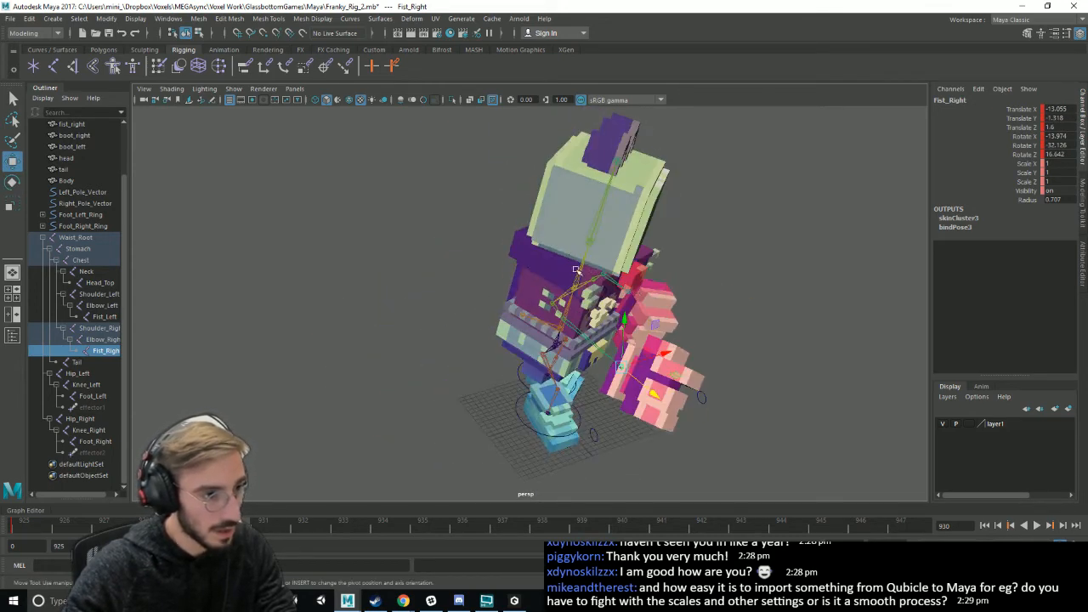
# - Try turning the head by rotating the Neck joint to X -12.175 on frame 930
pyautogui.click(589, 224)
pyautogui.press('e')
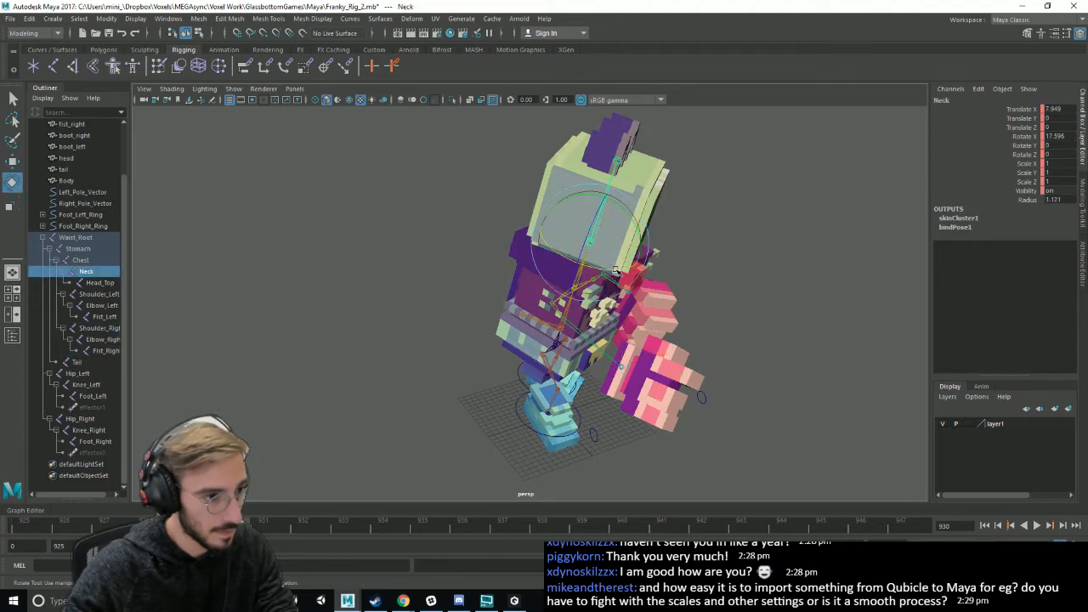
pyautogui.moveTo(616, 270); pyautogui.dragTo(593, 268)
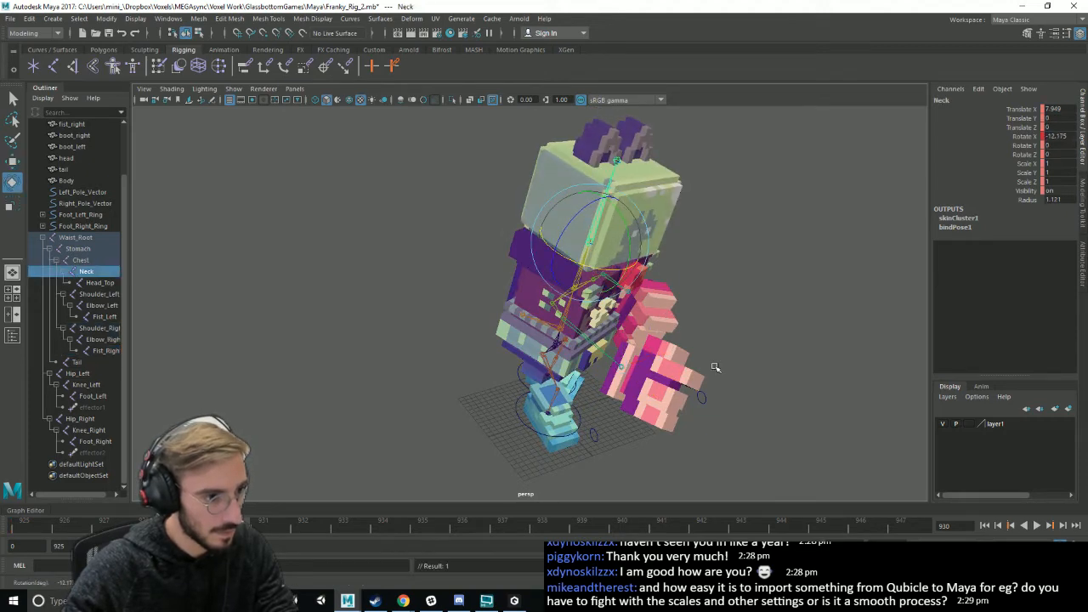
# - Zoom out, play the range from frame 925 several times to review the pose, and clear the selection
pyautogui.moveTo(715, 369)
pyautogui.keyDown('alt'); pyautogui.mouseDown()
pyautogui.moveTo(687, 352)
pyautogui.moveTo(697, 357)
pyautogui.mouseUp(); pyautogui.keyUp('alt')
pyautogui.scroll(-3, 712, 368)
pyautogui.scroll(-2, 713, 369)
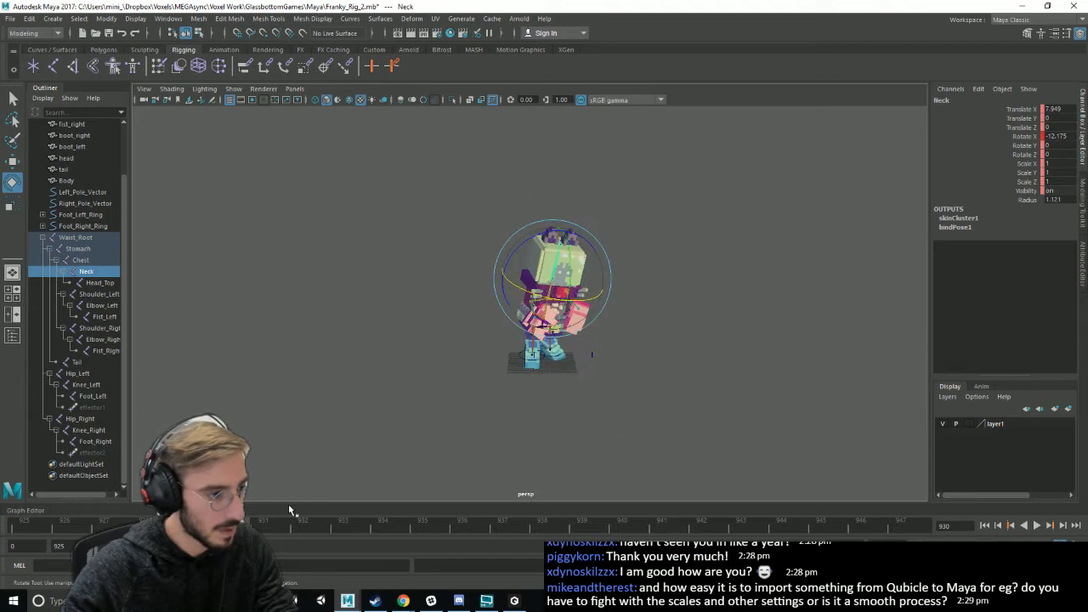
pyautogui.hotkey('alt', 'v')
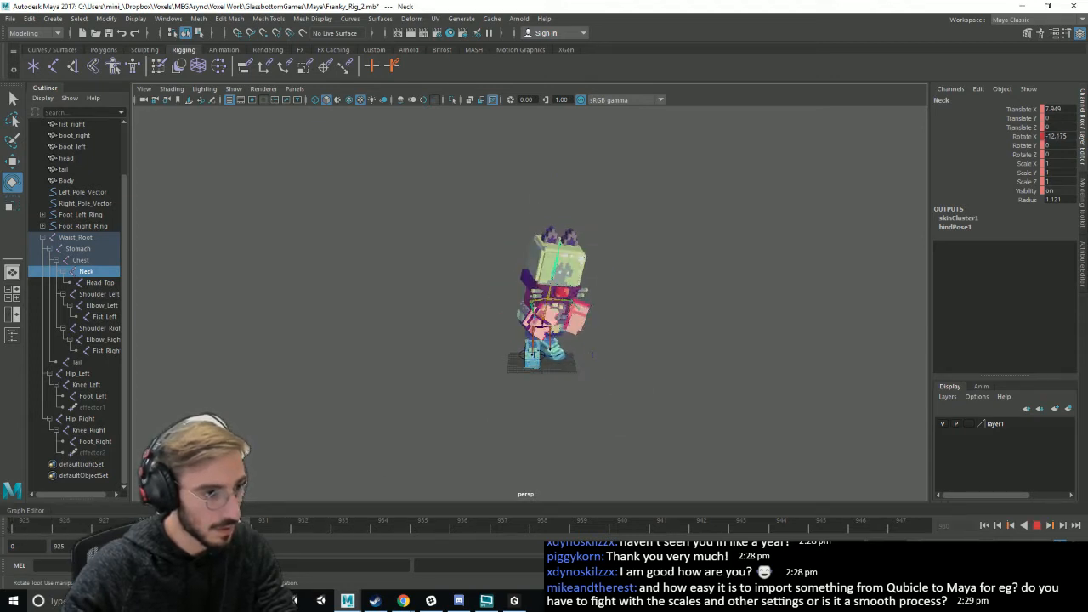
pyautogui.hotkey('alt', 'v')
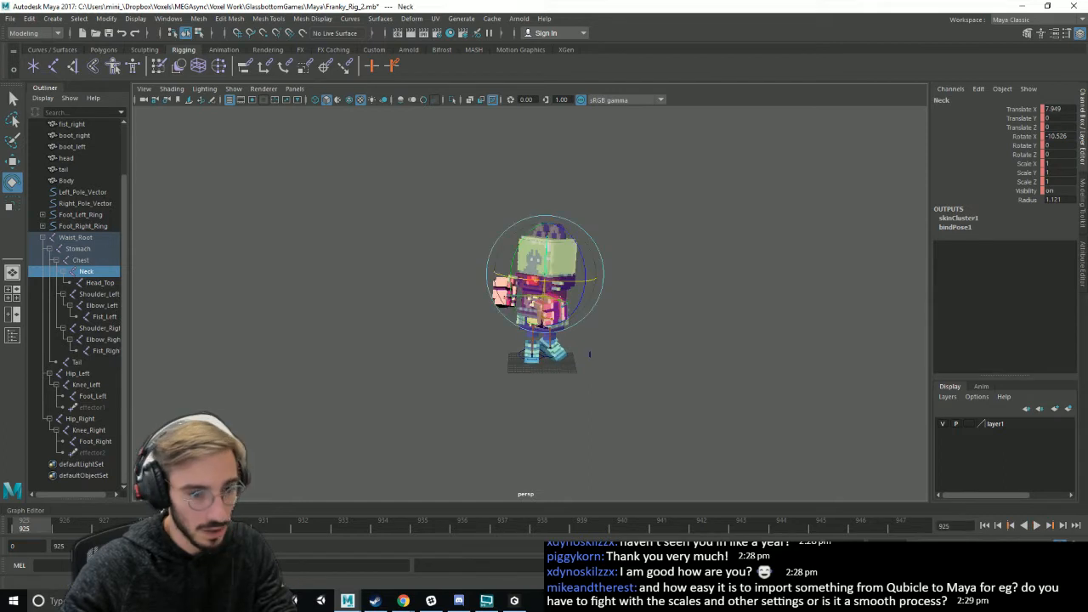
pyautogui.click(1032, 528)
pyautogui.click(1031, 529)
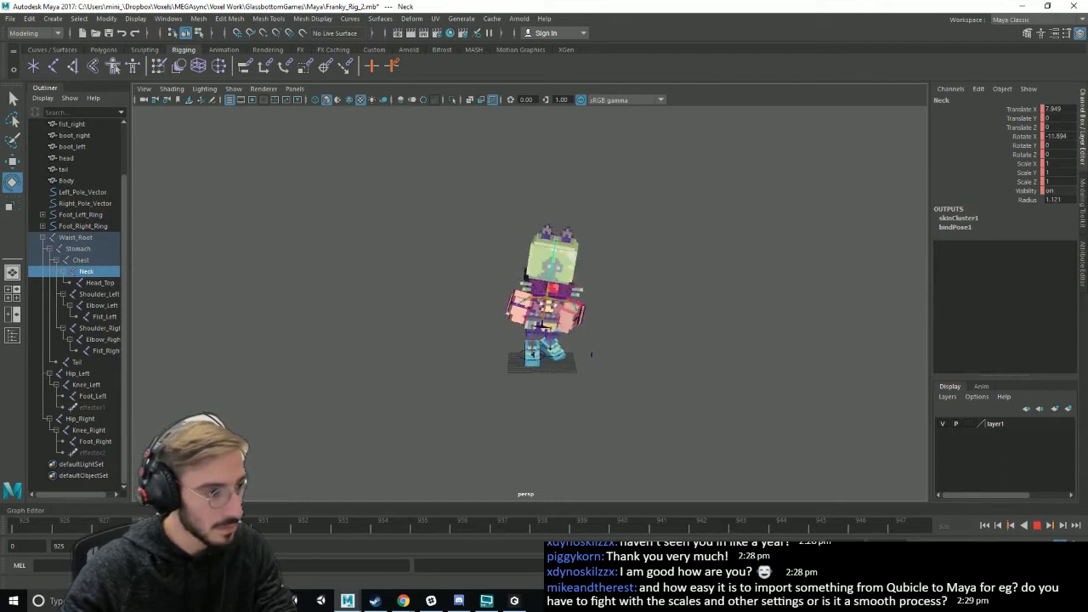
pyautogui.click(677, 390)
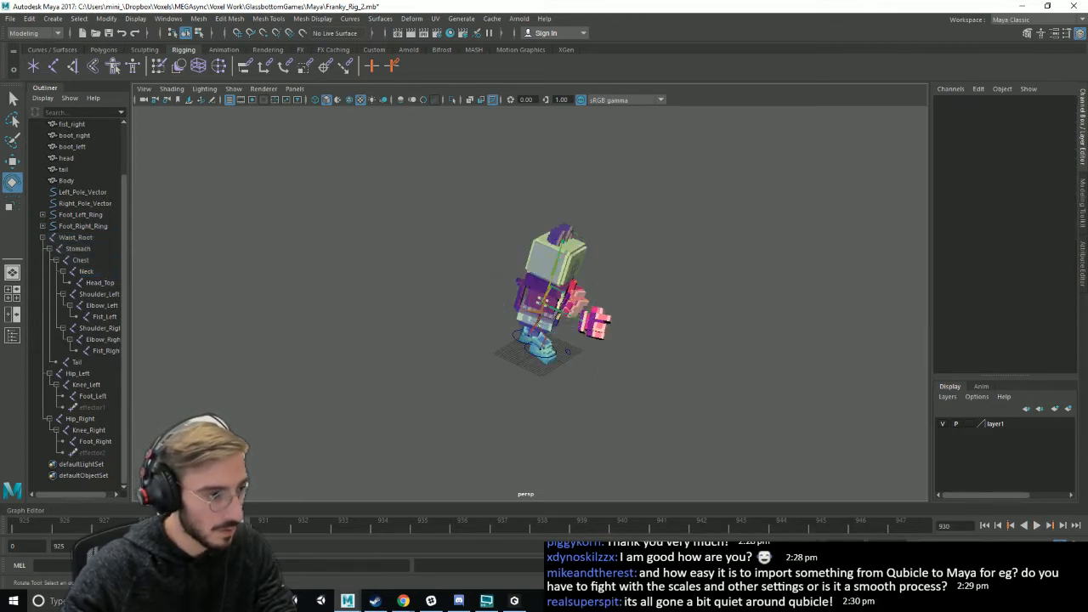
pyautogui.hotkey('alt', 'v')
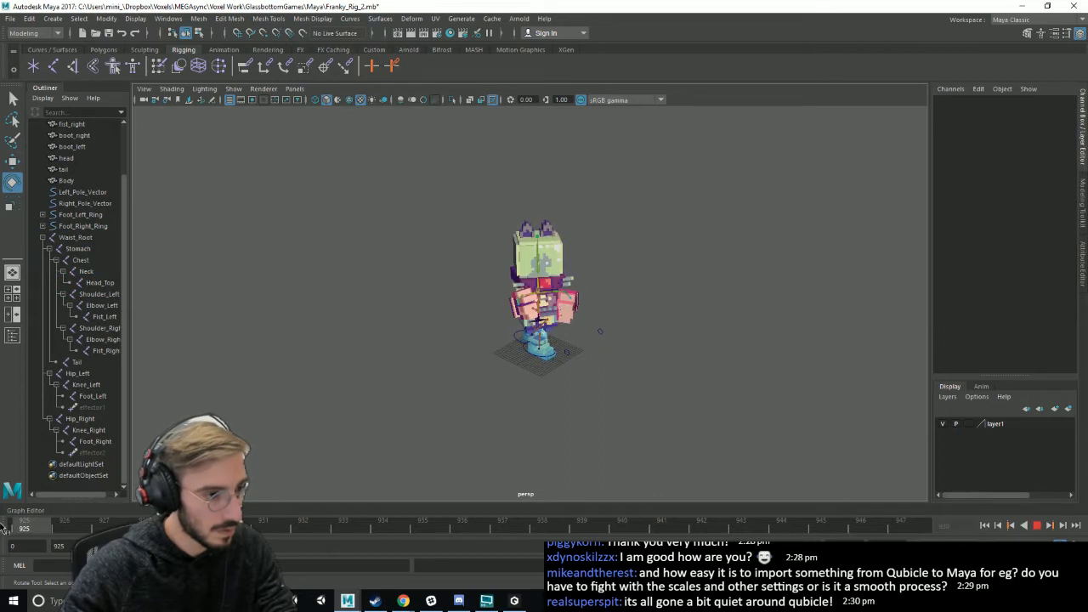
pyautogui.hotkey('alt', 'v')
# - Try an earlier playback start, then restore it and undo the neck, right fist and right elbow edits
pyautogui.moveTo(568, 546); pyautogui.dragTo(559, 546)
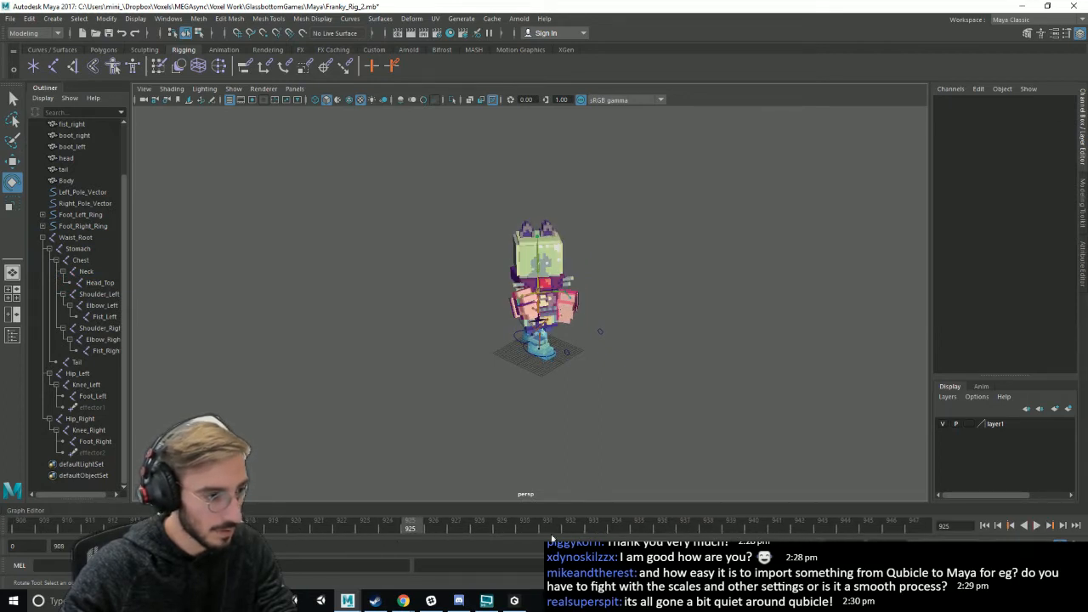
pyautogui.moveTo(411, 528); pyautogui.dragTo(24, 526)
pyautogui.hotkey('ctrl', 'z')
pyautogui.hotkey('ctrl', 'z')
pyautogui.hotkey('ctrl', 'z')
pyautogui.hotkey('ctrl', 'z')
pyautogui.hotkey('ctrl', 'z')
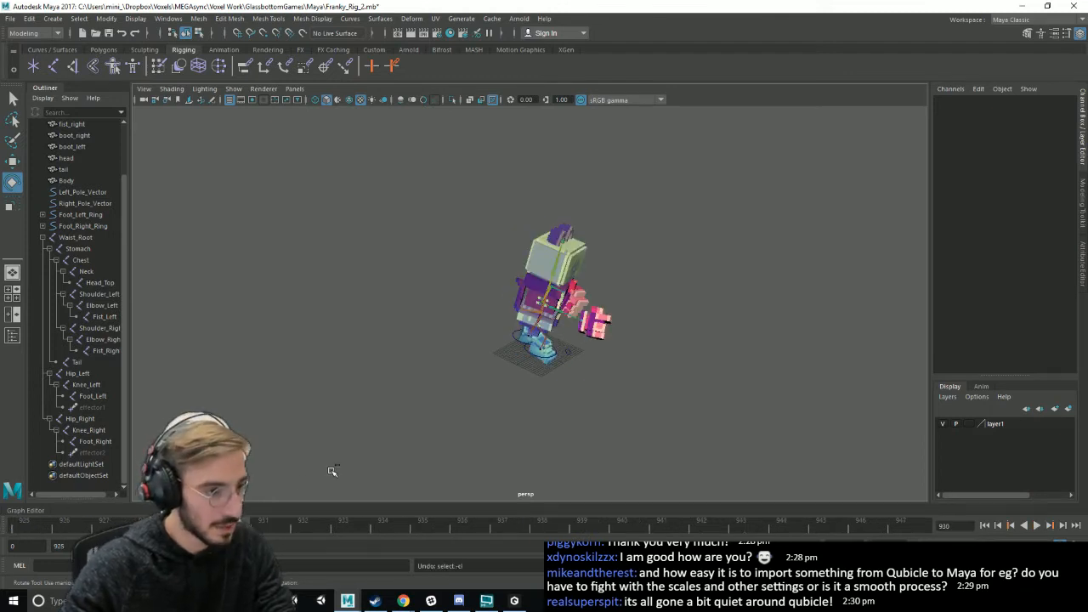
pyautogui.hotkey('ctrl', 'z')
pyautogui.hotkey('ctrl', 'z')
pyautogui.hotkey('ctrl', 'z')
pyautogui.hotkey('ctrl', 'z')
pyautogui.hotkey('ctrl', 'z')
pyautogui.hotkey('ctrl', 'z')
pyautogui.hotkey('ctrl', 'z')
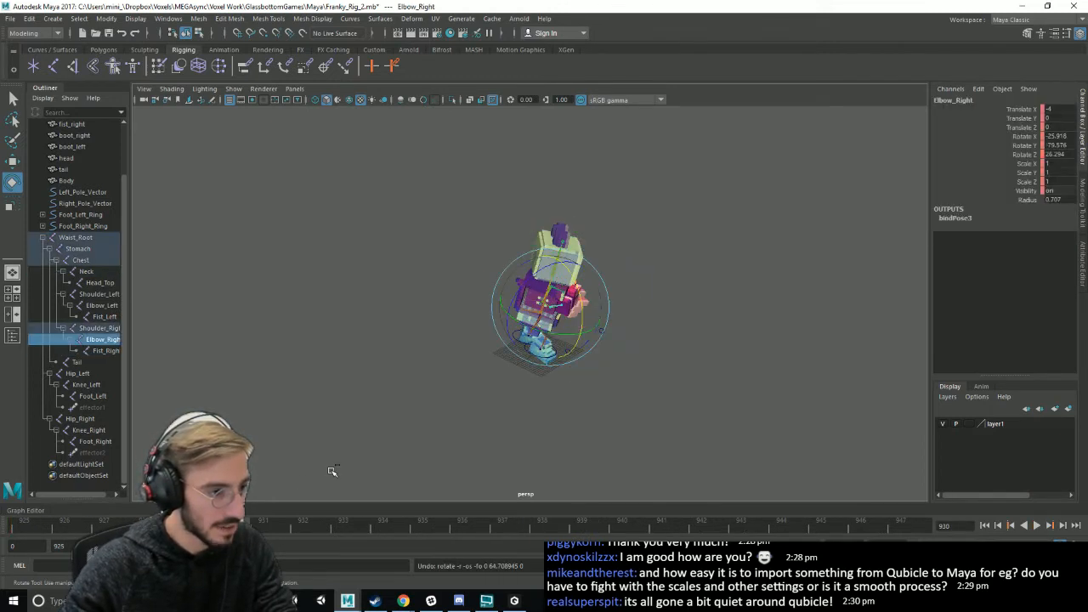
# - Undo the recent rotations of the right and left elbow joints, the pole vector edits and the Waist_Root rotations
pyautogui.hotkey('ctrl', 'z')
pyautogui.hotkey('ctrl', 'z')
pyautogui.hotkey('ctrl', 'z')
pyautogui.hotkey('ctrl', 'z')
pyautogui.hotkey('ctrl', 'z')
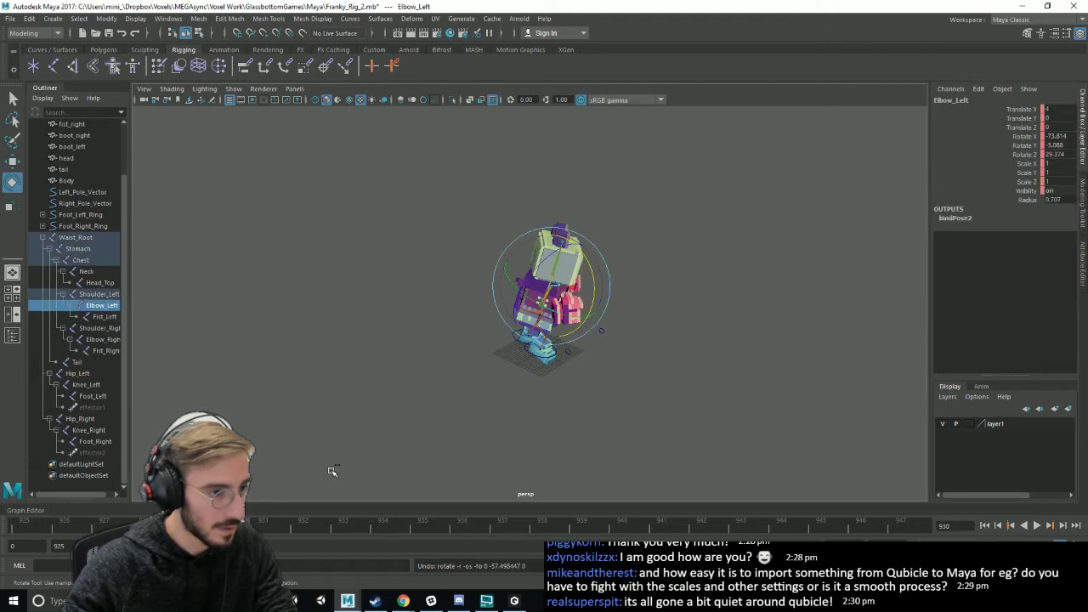
pyautogui.hotkey('ctrl', 'z')
pyautogui.hotkey('ctrl', 'z')
pyautogui.hotkey('ctrl', 'z')
pyautogui.hotkey('ctrl', 'z')
pyautogui.hotkey('ctrl', 'z')
pyautogui.hotkey('ctrl', 'z')
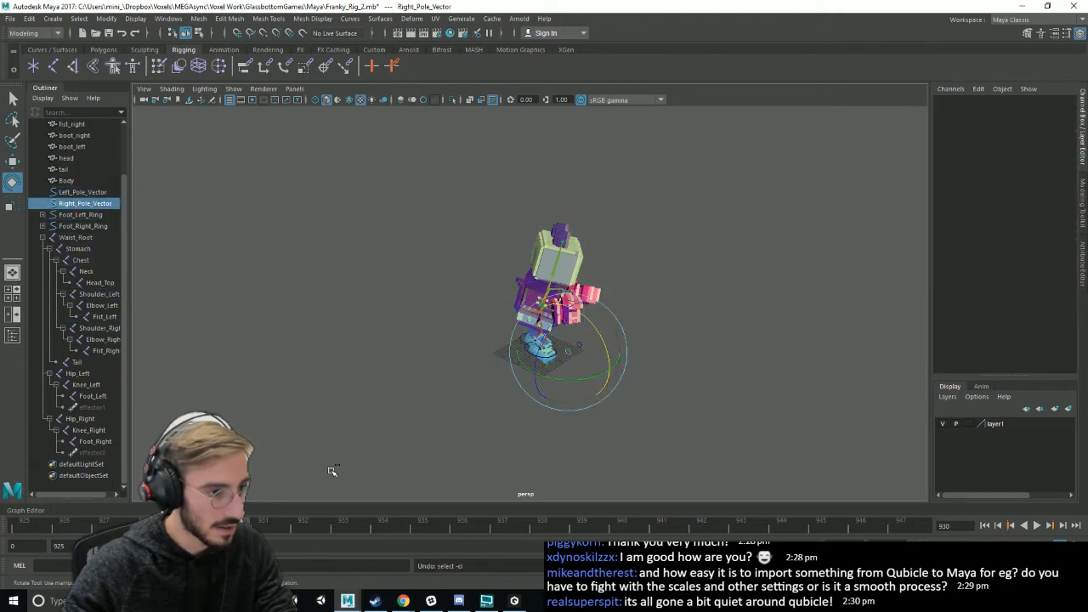
pyautogui.hotkey('ctrl', 'z')
pyautogui.hotkey('ctrl', 'z')
pyautogui.hotkey('ctrl', 'z')
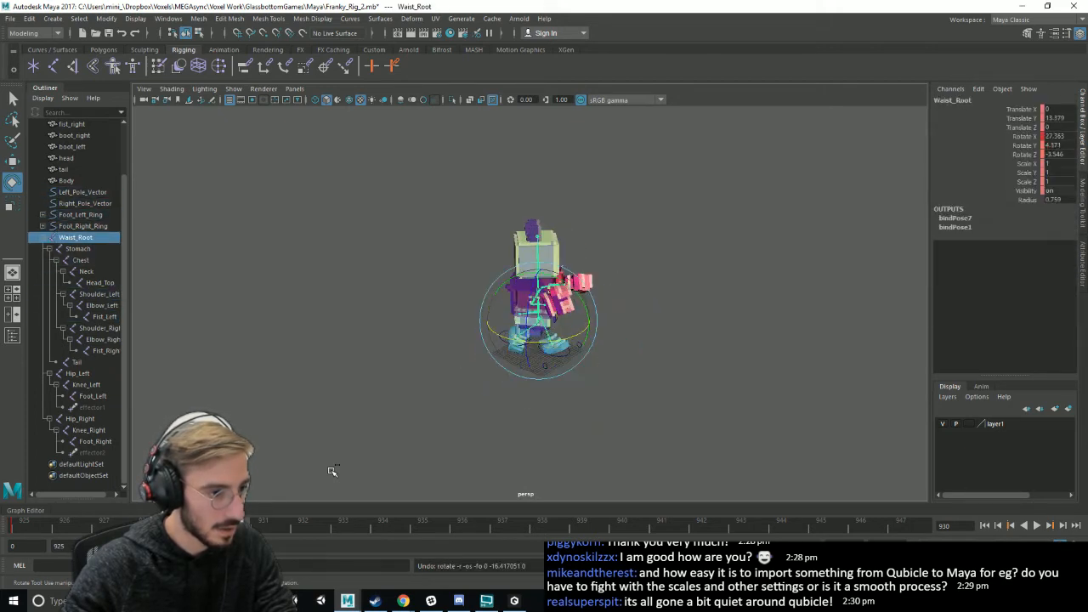
# - At frame 925, key all rig controls and joints from Left_Pole_Vector down to the last effector, and save the scene
pyautogui.click(17, 526)
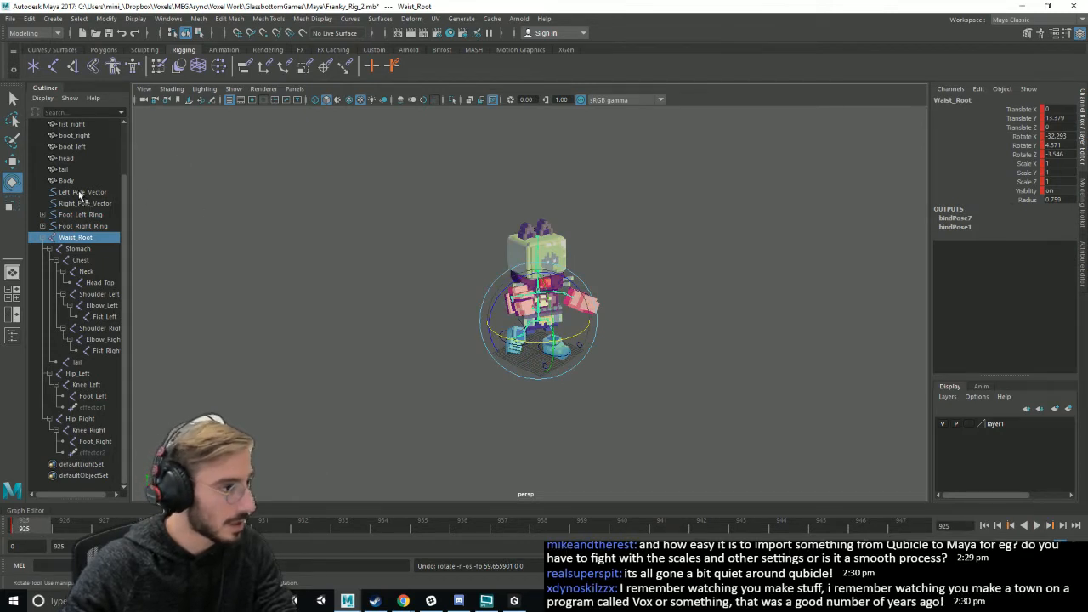
pyautogui.click(79, 194)
pyautogui.keyDown('shift'); pyautogui.click(90, 452); pyautogui.keyUp('shift')
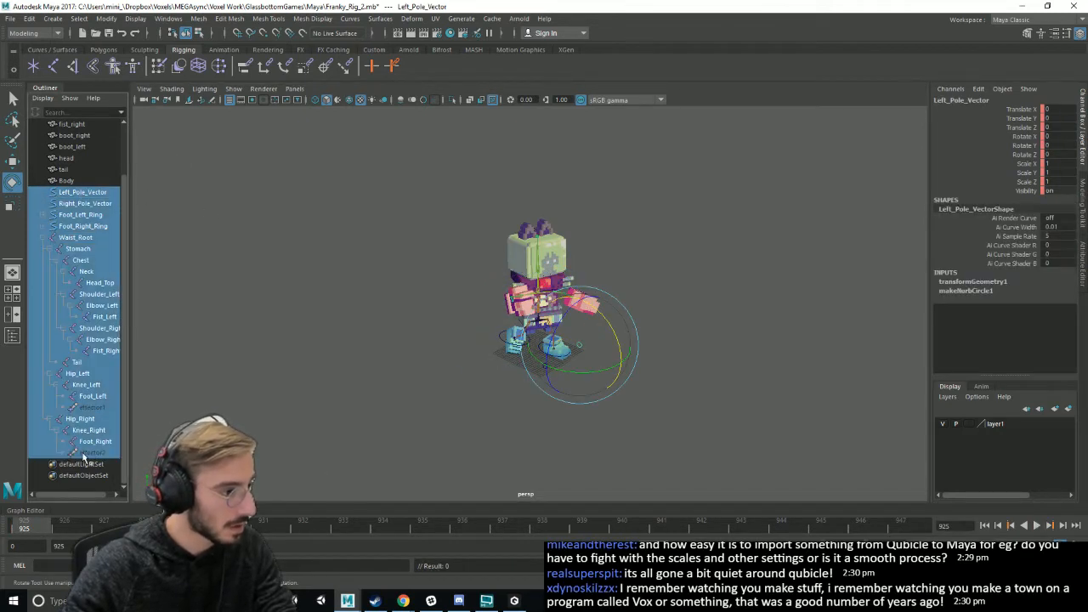
pyautogui.press('s')
pyautogui.click(281, 485)
pyautogui.hotkey('ctrl', 's')
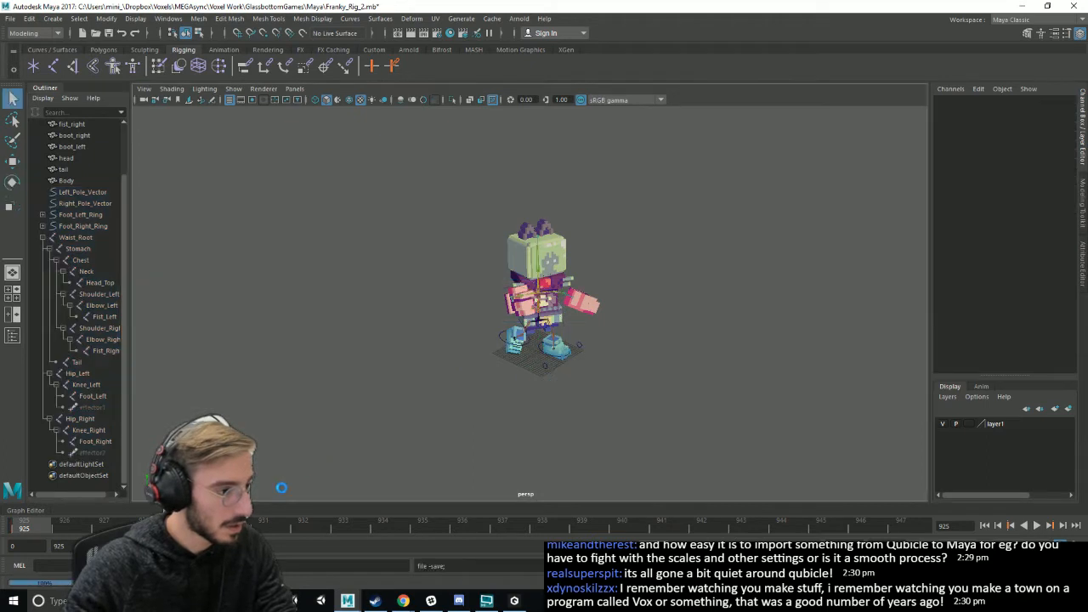
# - Go to frame 930 and examine the character's pose and its waist joint up close
pyautogui.moveTo(59, 529); pyautogui.dragTo(208, 528)
pyautogui.keyDown('alt'); pyautogui.moveTo(478, 425); pyautogui.dragTo(650, 408, button='right'); pyautogui.keyUp('alt')
pyautogui.click(555, 337)
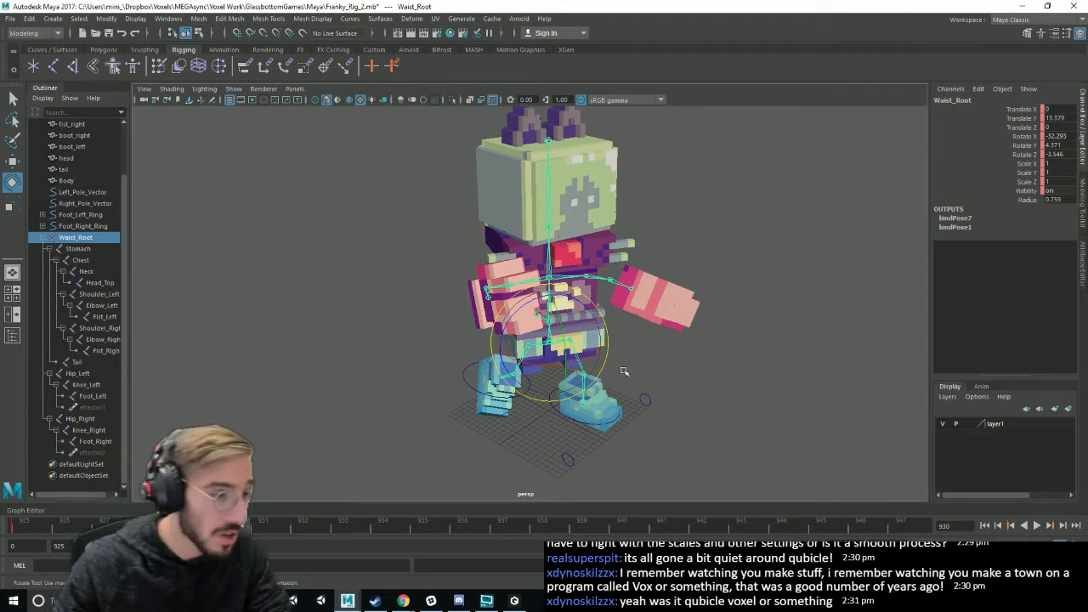
pyautogui.click(738, 387)
pyautogui.scroll(-3, 736, 389)
pyautogui.keyDown('alt'); pyautogui.moveTo(736, 389); pyautogui.dragTo(679, 389); pyautogui.keyUp('alt')
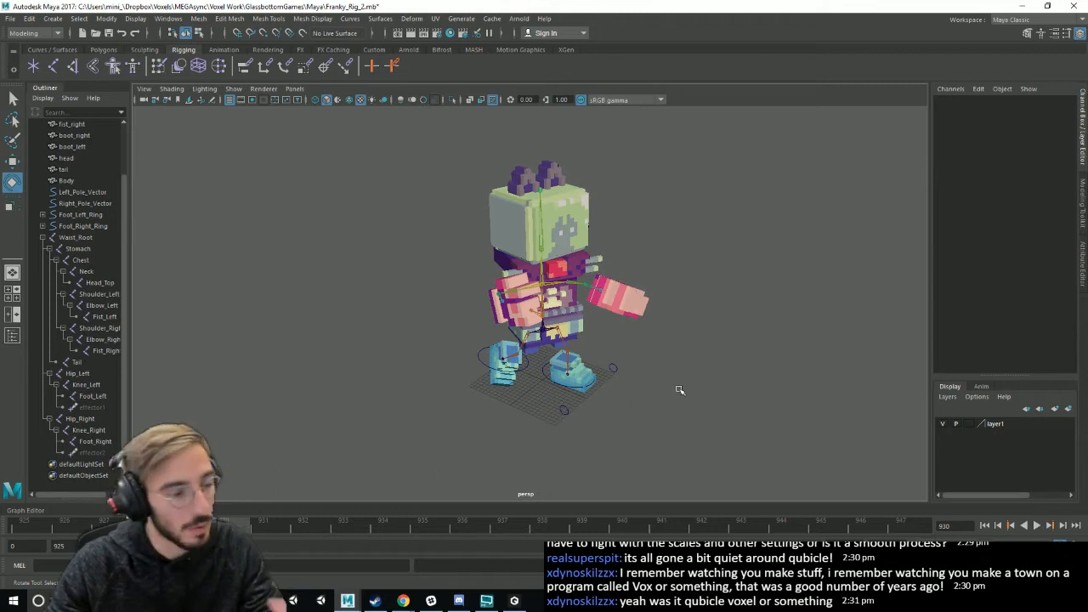
# - Save the rig scene and start a new empty scene
pyautogui.hotkey('ctrl', 's')
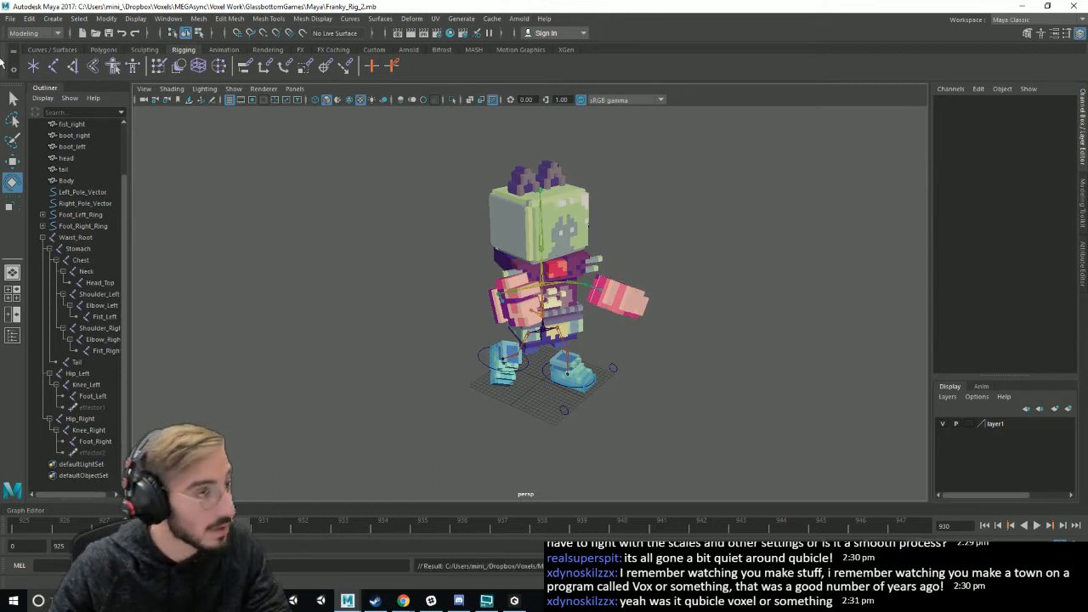
pyautogui.click(10, 18)
pyautogui.click(59, 38)
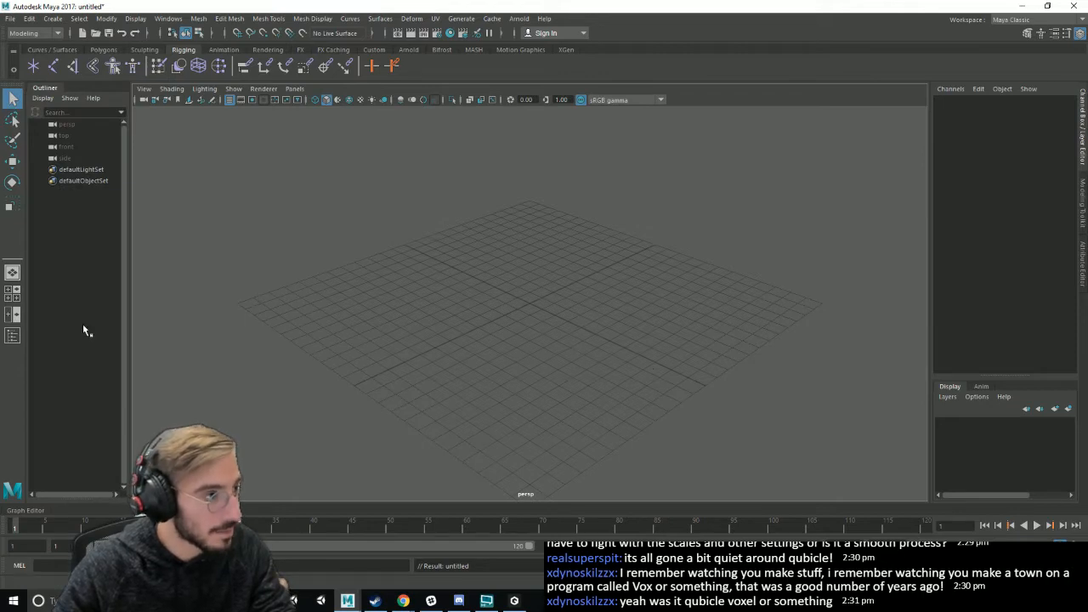
# - Switch to Qubicle and select all parts of the Franky voxel model
pyautogui.click(513, 601)
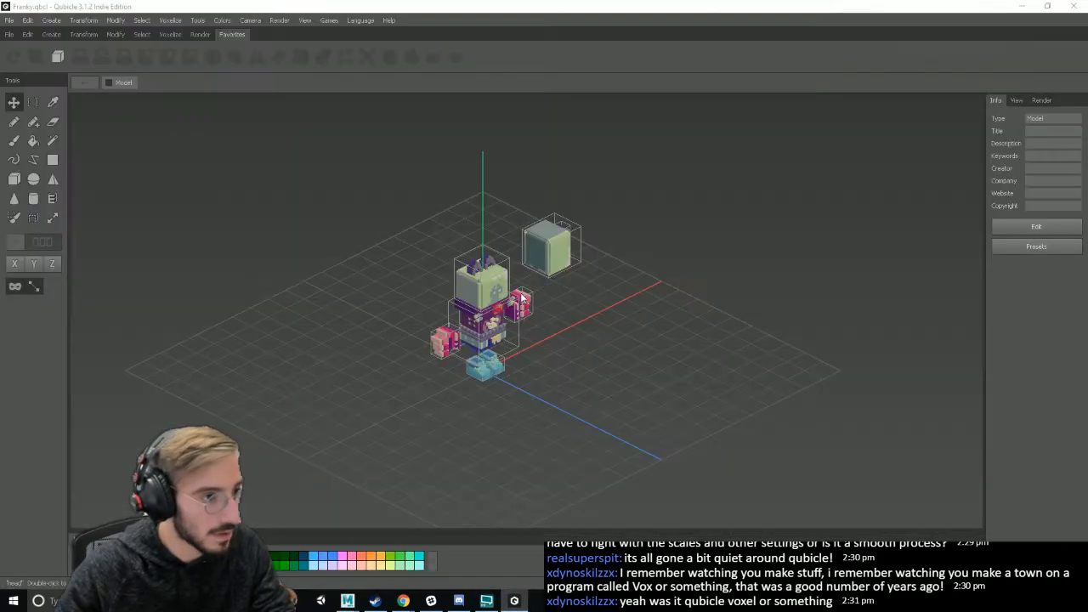
pyautogui.scroll(-5, 522, 298)
pyautogui.scroll(5, 611, 381)
pyautogui.moveTo(610, 381); pyautogui.dragTo(591, 455, button='right')
pyautogui.hotkey('ctrl', 'a')
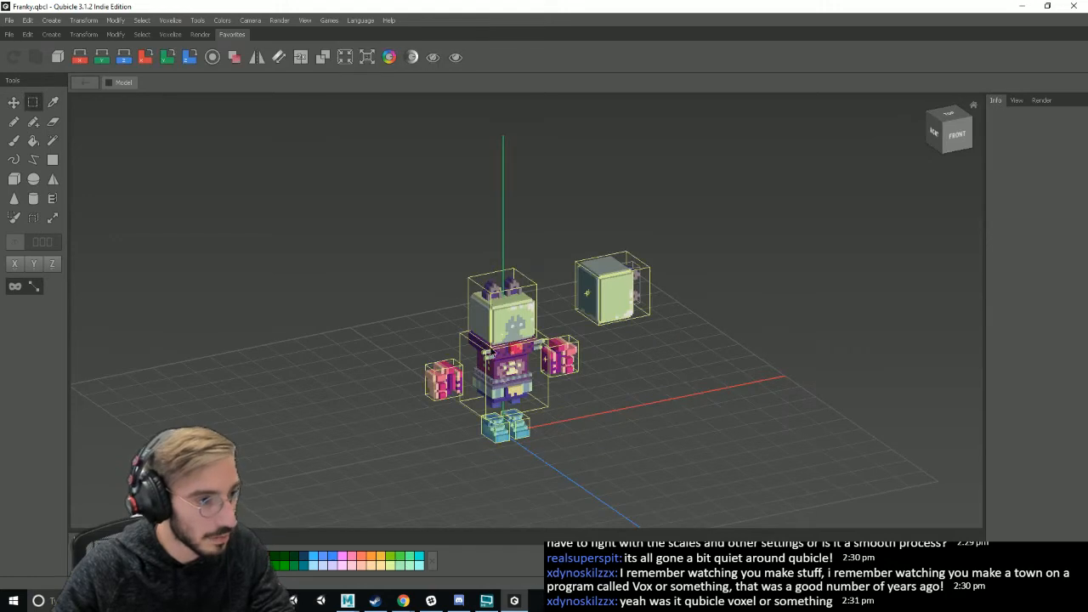
pyautogui.click(9, 20)
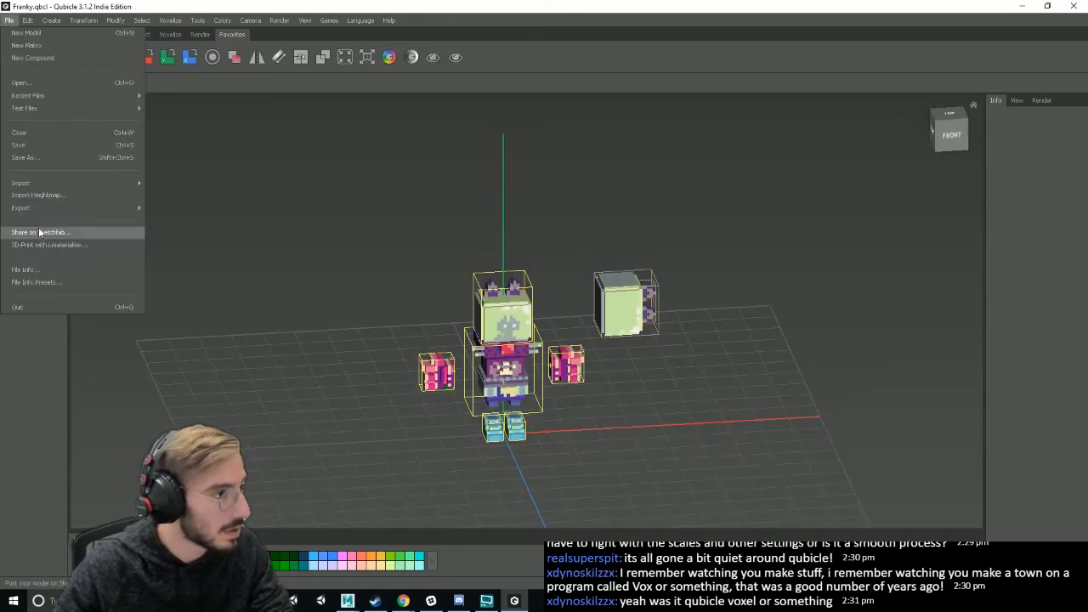
pyautogui.moveTo(66, 206)
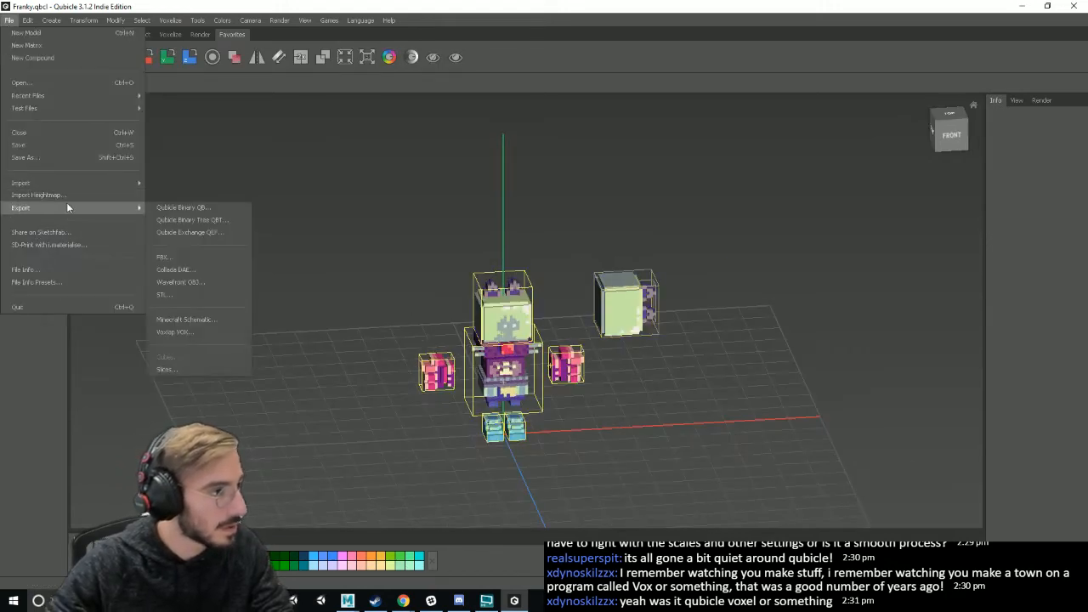
pyautogui.click(186, 256)
pyautogui.click(606, 162)
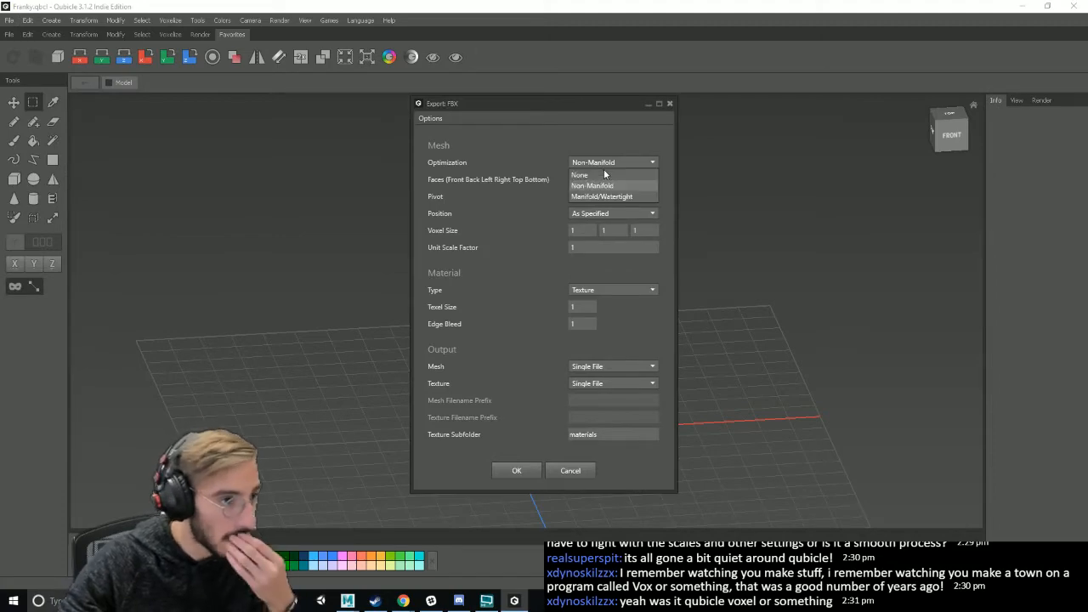
pyautogui.click(606, 197)
pyautogui.click(515, 470)
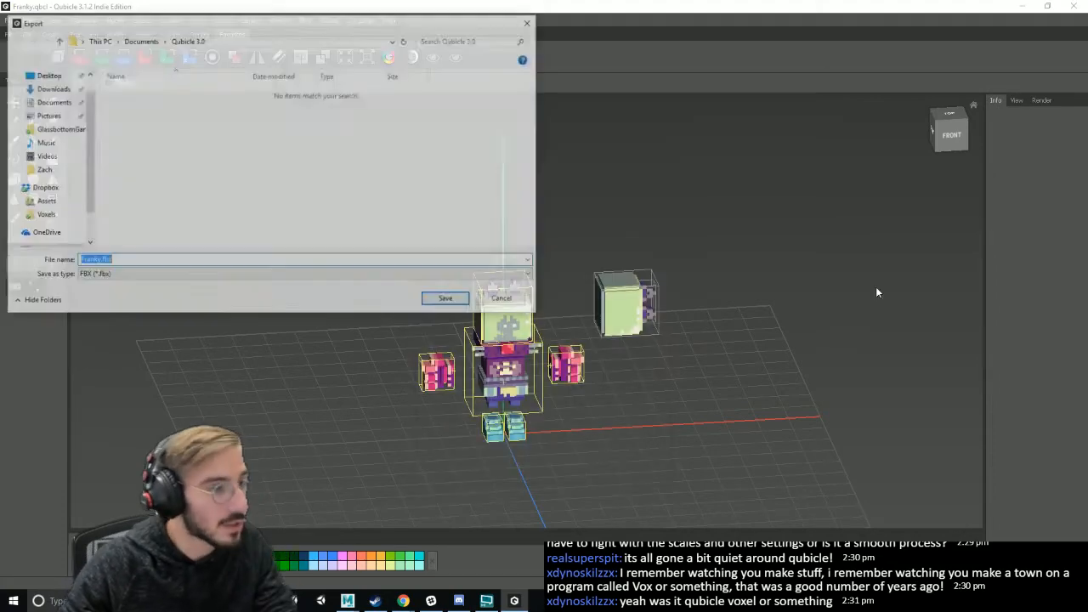
pyautogui.click(445, 298)
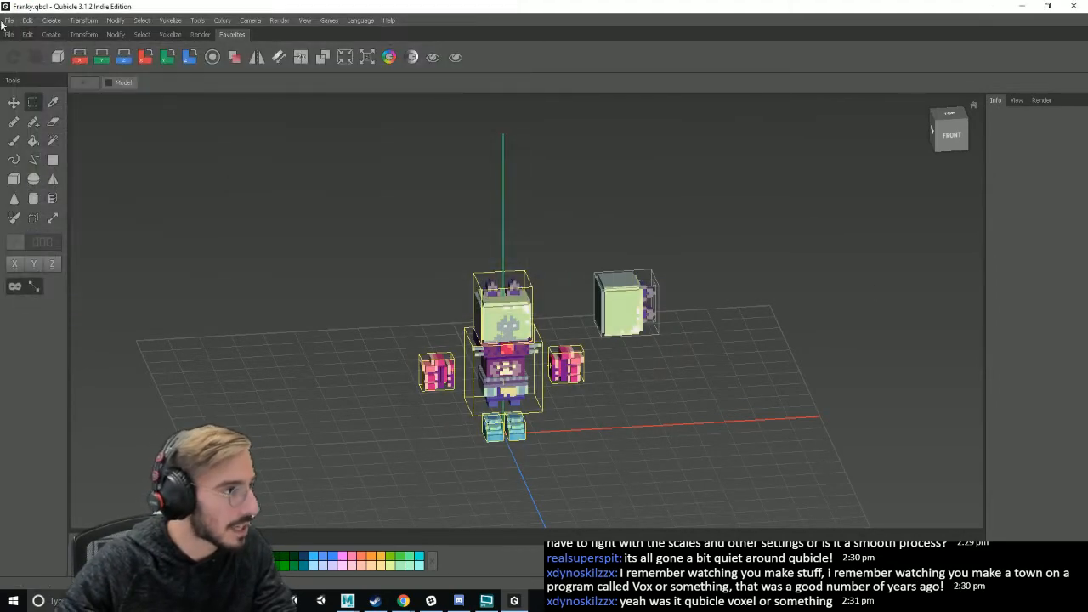
# - Start an FBX export of the model with Non-Manifold optimization, Texture material and single-file mesh and texture output
pyautogui.click(8, 20)
pyautogui.moveTo(58, 207)
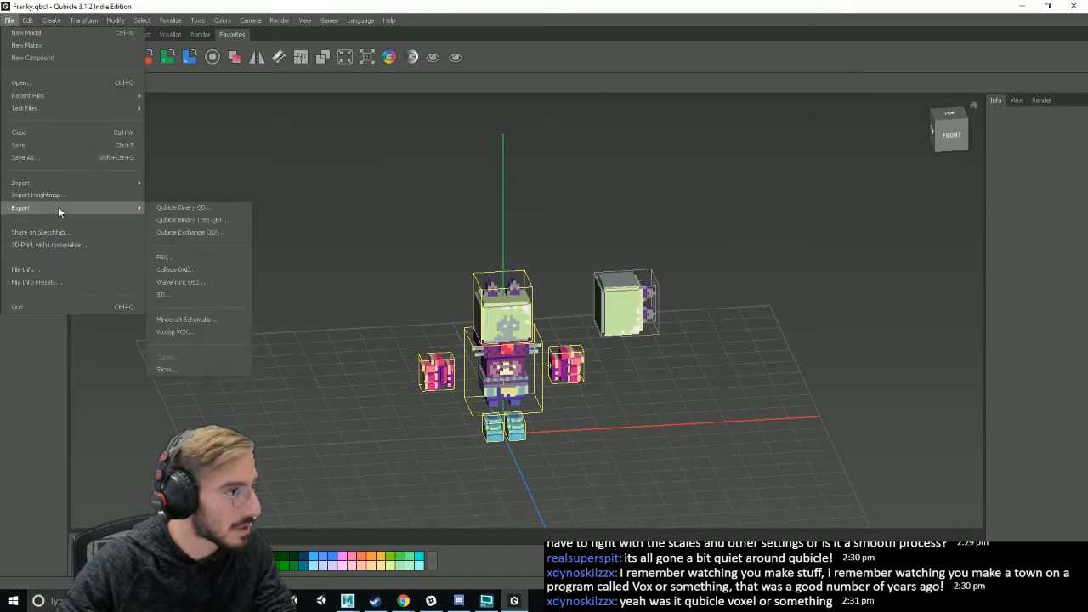
pyautogui.click(184, 263)
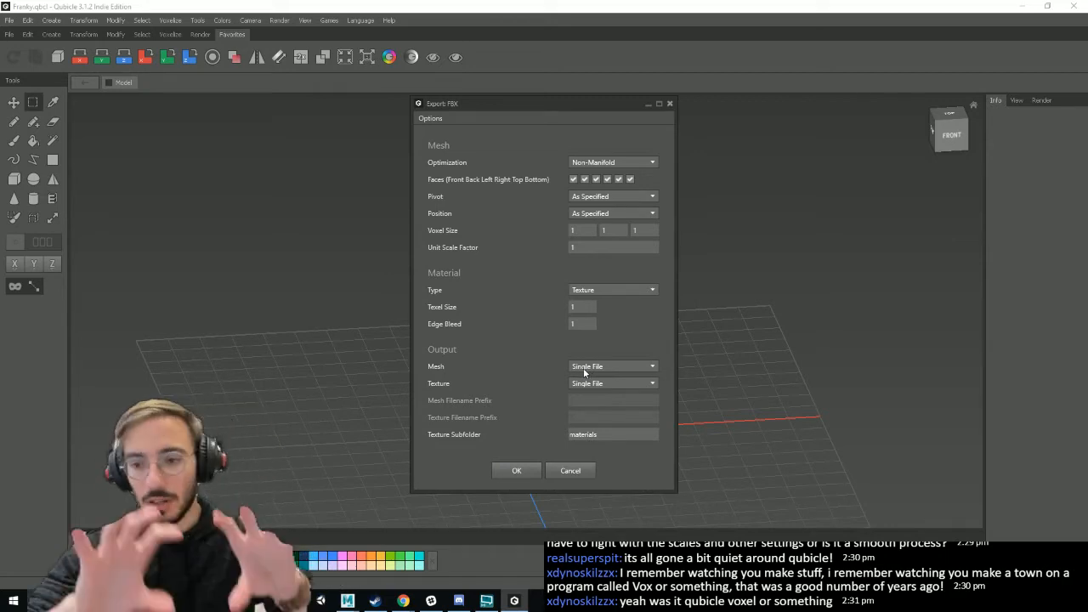
pyautogui.moveTo(500, 99); pyautogui.dragTo(802, 96)
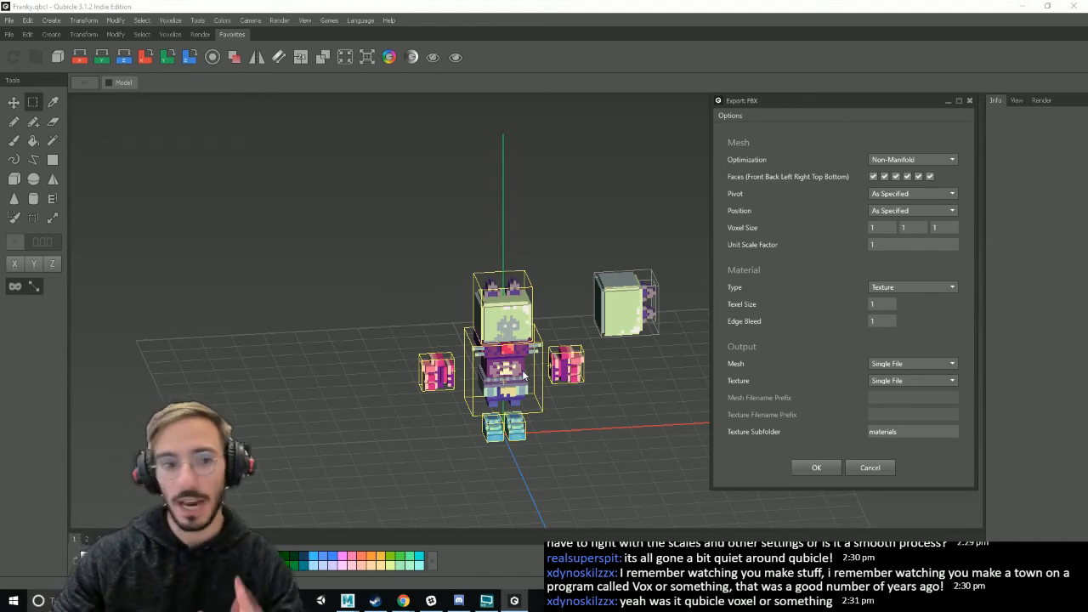
pyautogui.click(814, 468)
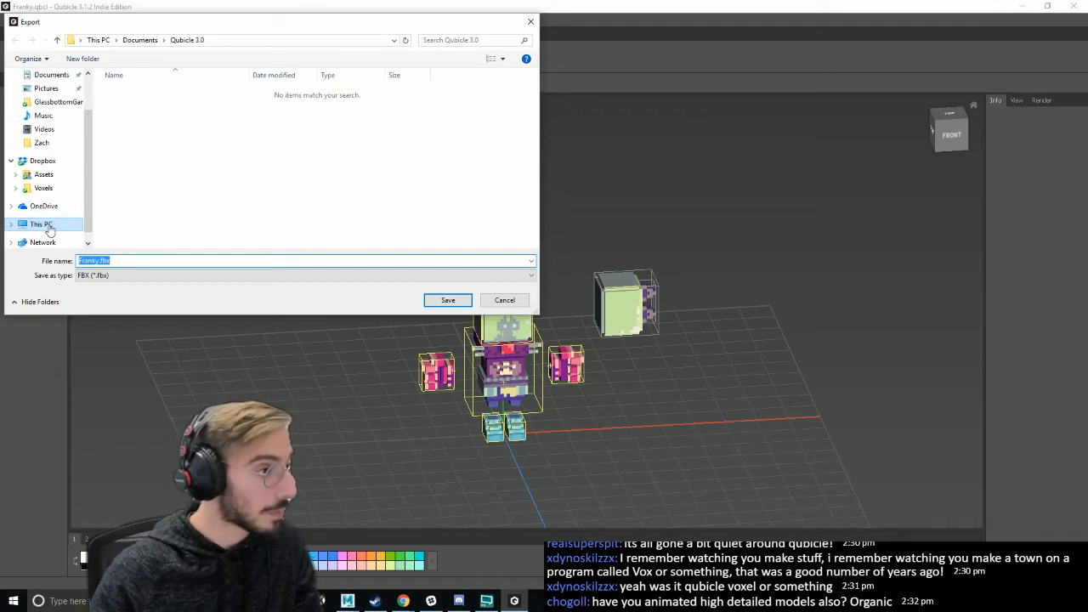
# - Create a folder named TEmp on the desktop for the export
pyautogui.scroll(2, 61, 217)
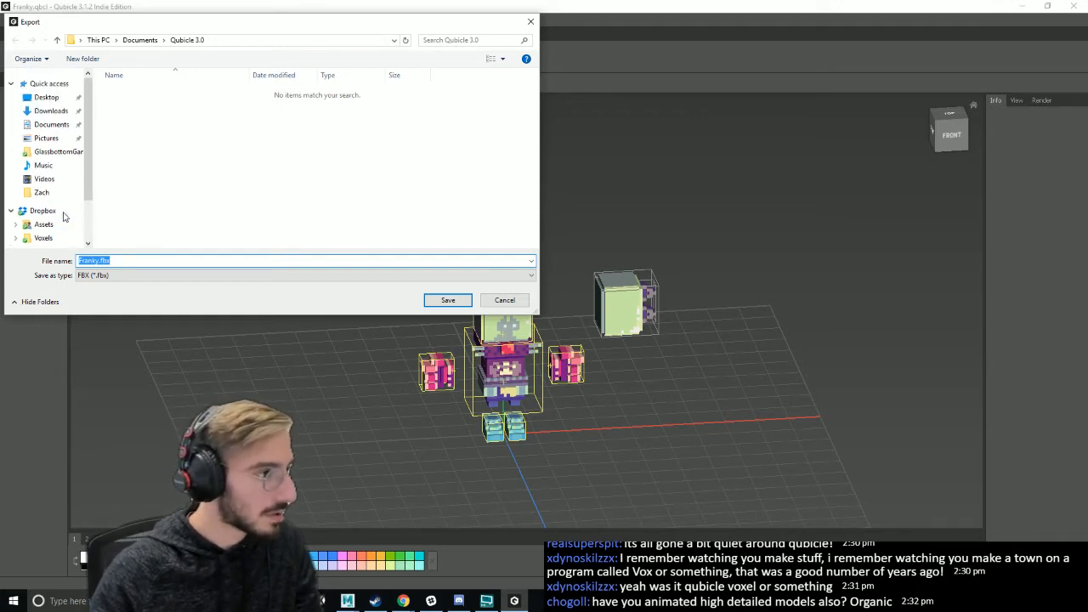
pyautogui.scroll(-2, 63, 218)
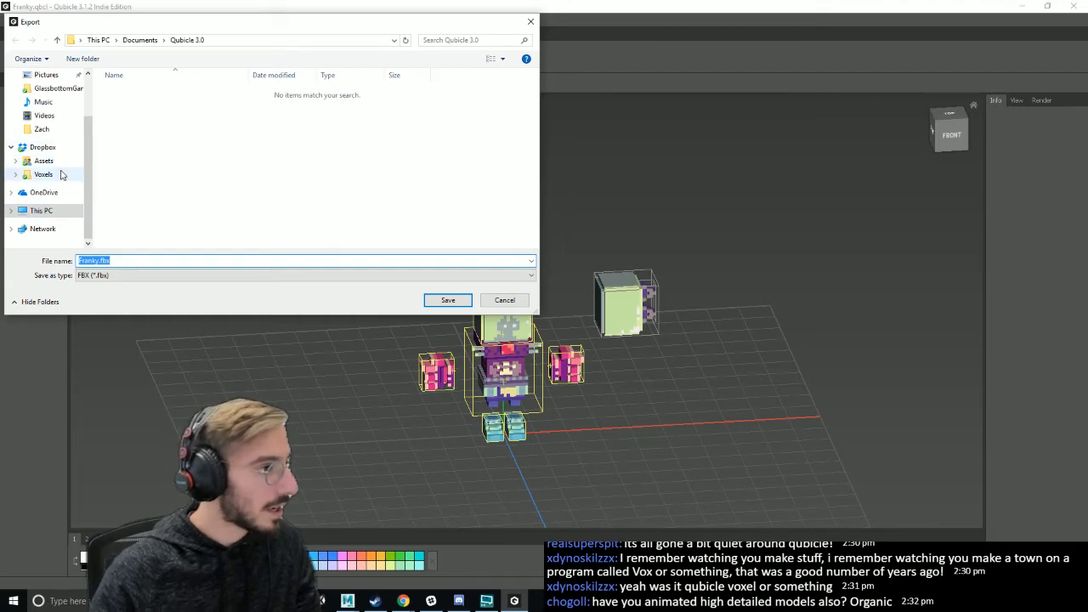
pyautogui.click(62, 217)
pyautogui.scroll(2, 64, 204)
pyautogui.click(167, 107)
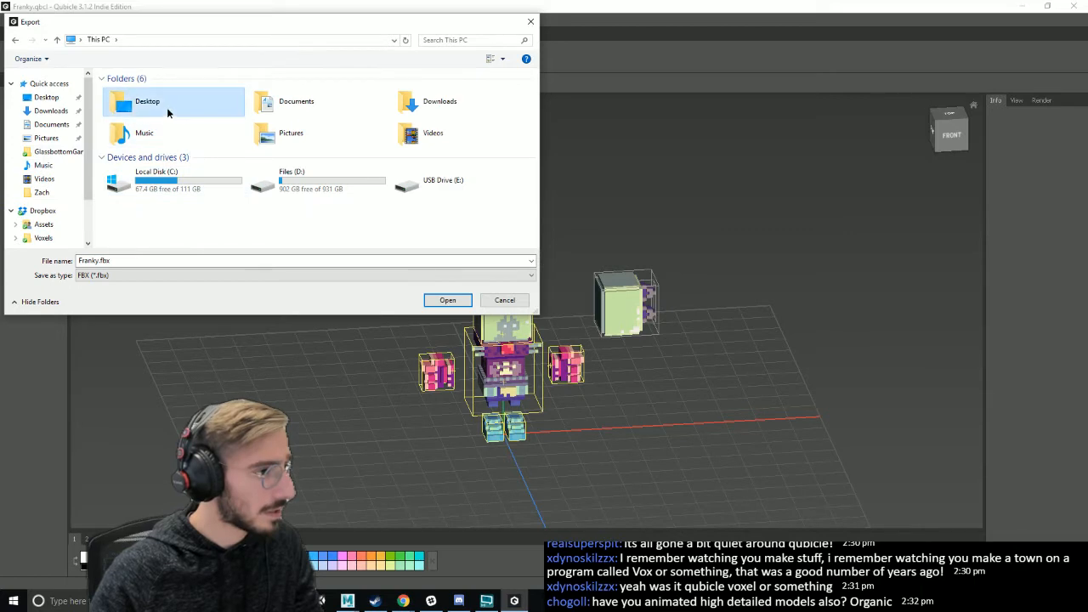
pyautogui.doubleClick(167, 107)
pyautogui.hotkey('ctrl', 'shift', 'n')
pyautogui.write('TEmp')
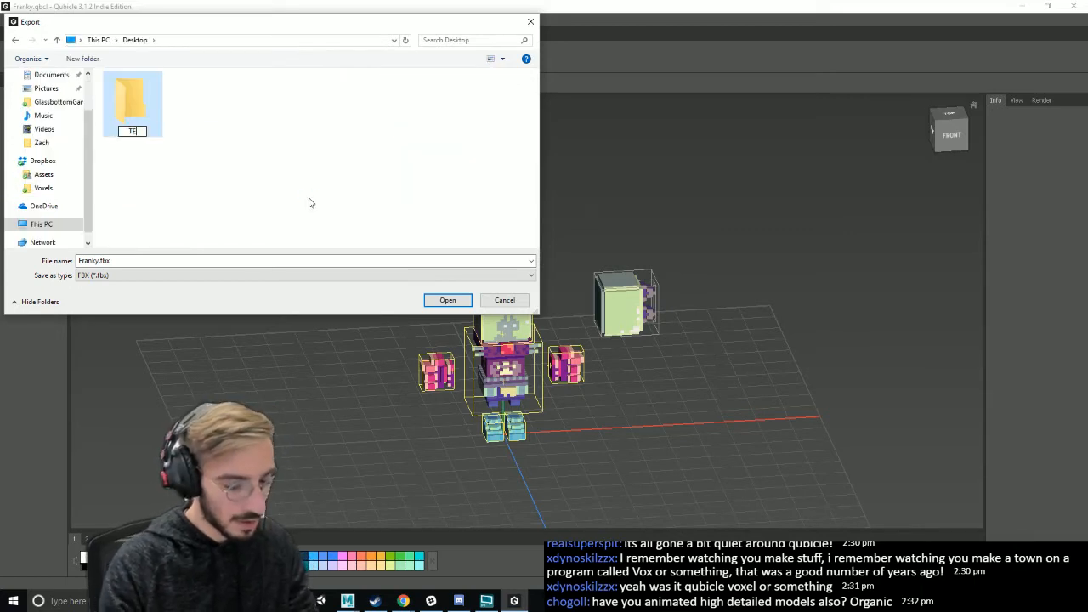
pyautogui.press('Return')
# - Save the export as Franky.fbx in the TEmp folder
pyautogui.doubleClick(142, 119)
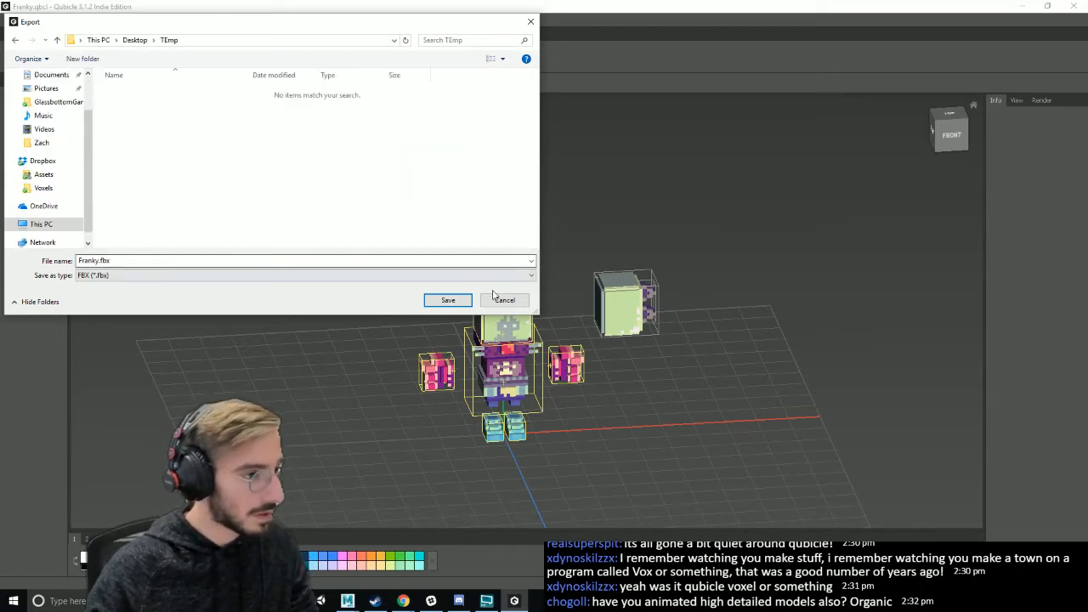
pyautogui.click(462, 299)
pyautogui.click(544, 338)
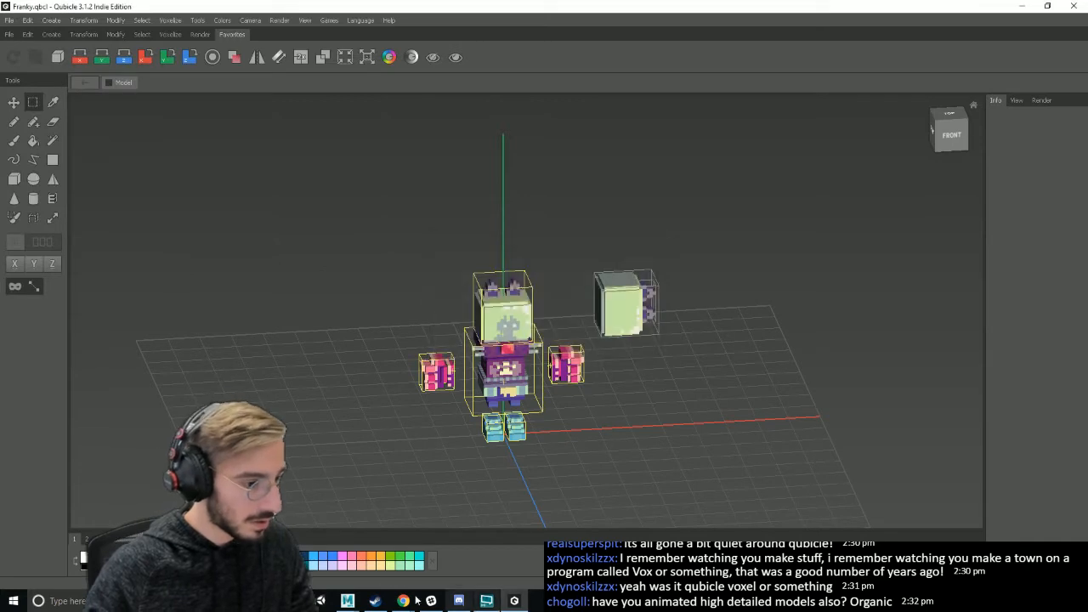
# - Switch to Maya and import the exported Franky model into the empty scene
pyautogui.click(345, 600)
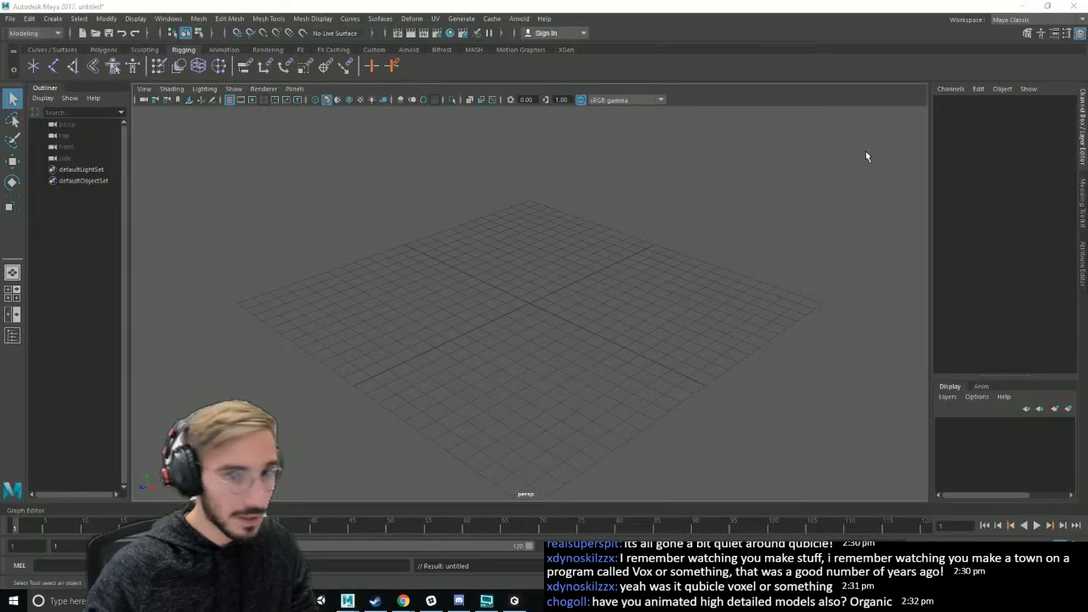
pyautogui.moveTo(1087, 294); pyautogui.dragTo(596, 298)
pyautogui.scroll(-5, 654, 298)
pyautogui.keyDown('alt'); pyautogui.moveTo(668, 292); pyautogui.dragTo(698, 384); pyautogui.keyUp('alt')
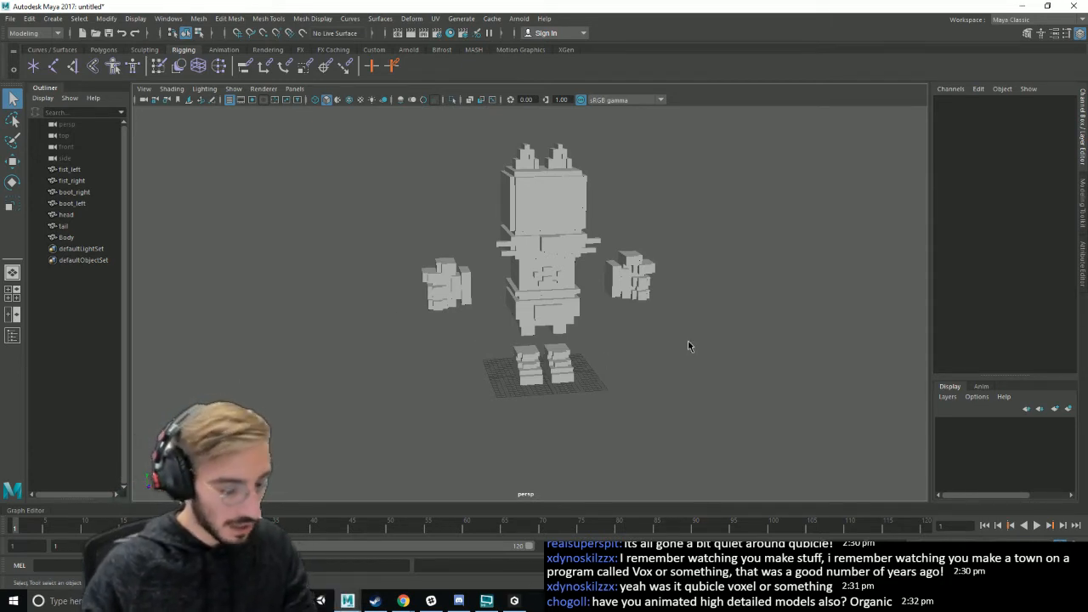
# - Turn on textured shading and inspect the imported character's textures from the front and side
pyautogui.press('6')
pyautogui.scroll(4, 625, 344)
pyautogui.scroll(-3, 587, 362)
pyautogui.keyDown('alt'); pyautogui.moveTo(586, 350); pyautogui.dragTo(553, 368, button='middle'); pyautogui.keyUp('alt')
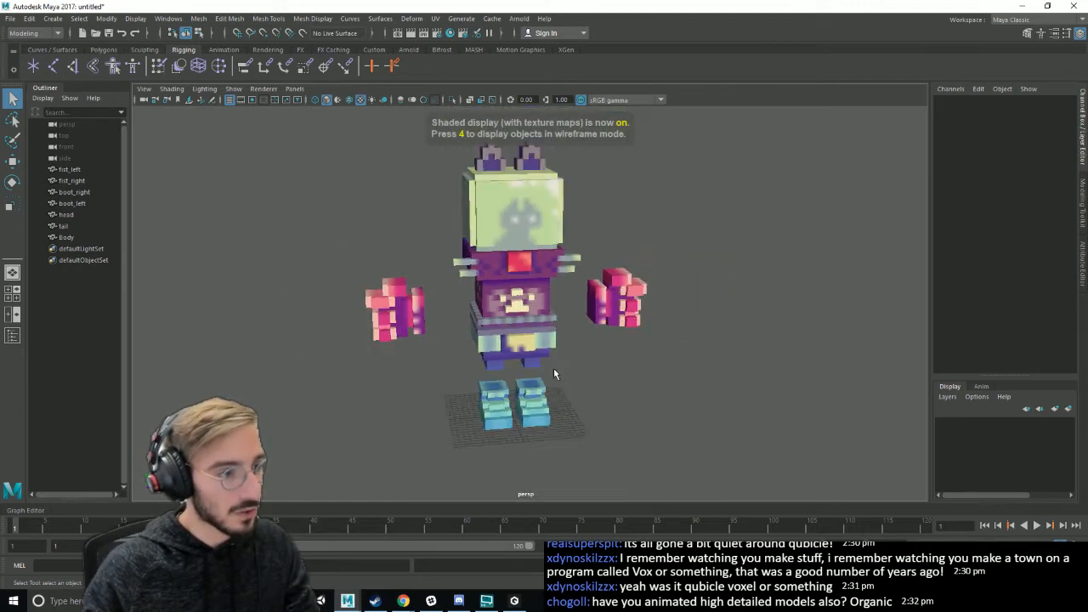
pyautogui.keyDown('alt'); pyautogui.moveTo(553, 368); pyautogui.dragTo(631, 340); pyautogui.keyUp('alt')
# - Set the filter type of Franky_material's color texture to Off in the Hypershade, and inspect the character's pixel textures
pyautogui.click(168, 18)
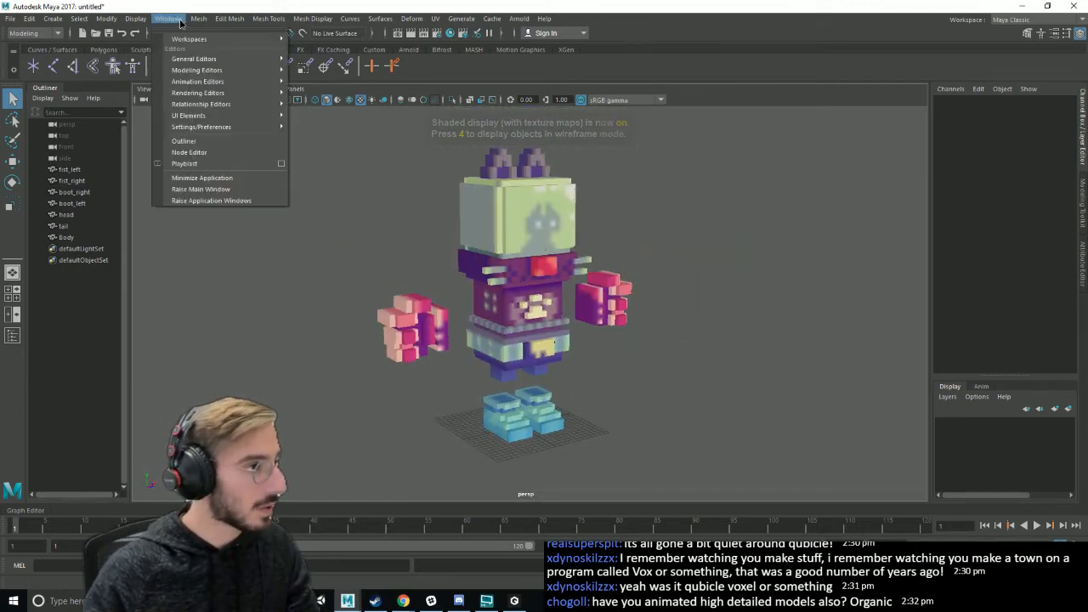
pyautogui.moveTo(213, 96)
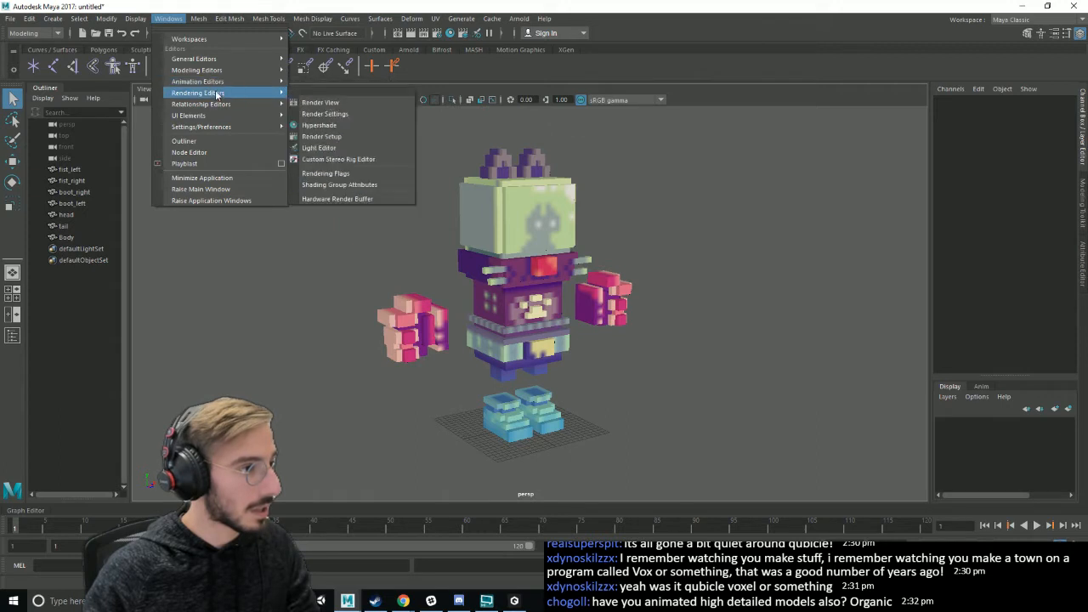
pyautogui.click(319, 125)
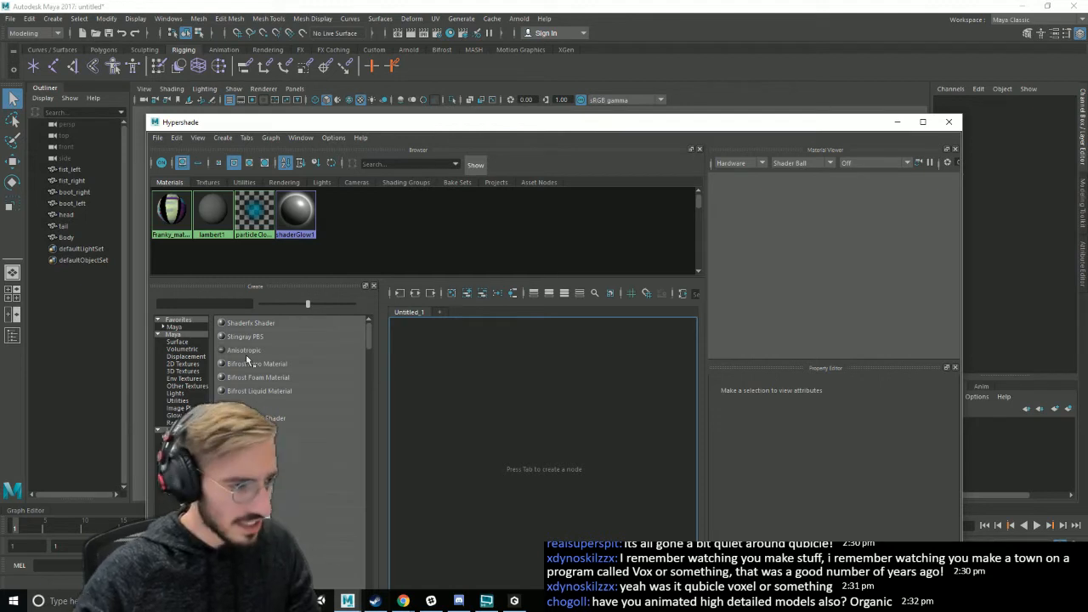
pyautogui.click(170, 214)
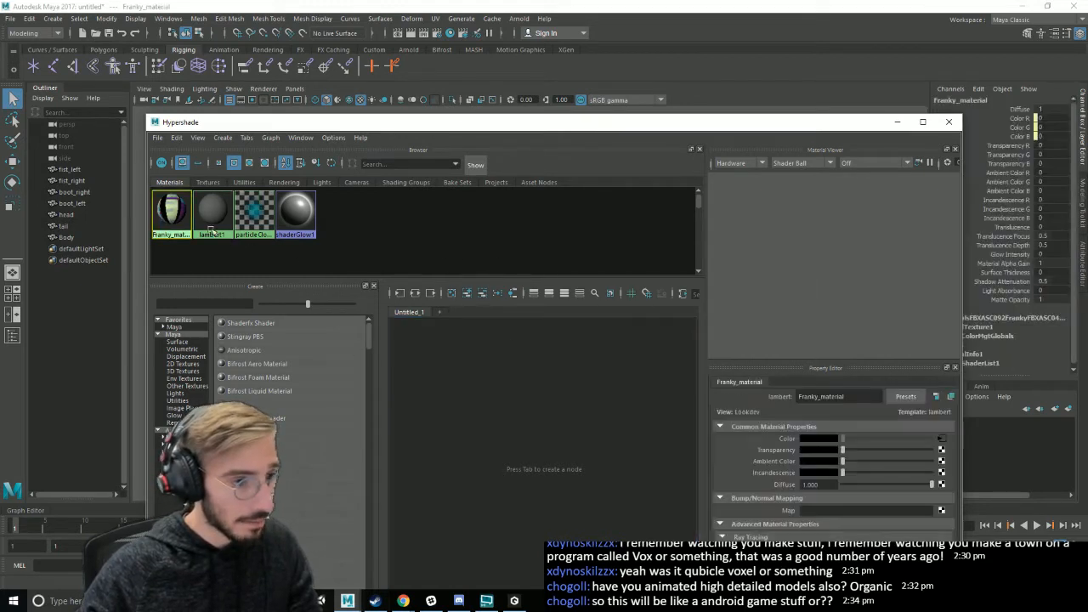
pyautogui.click(825, 440)
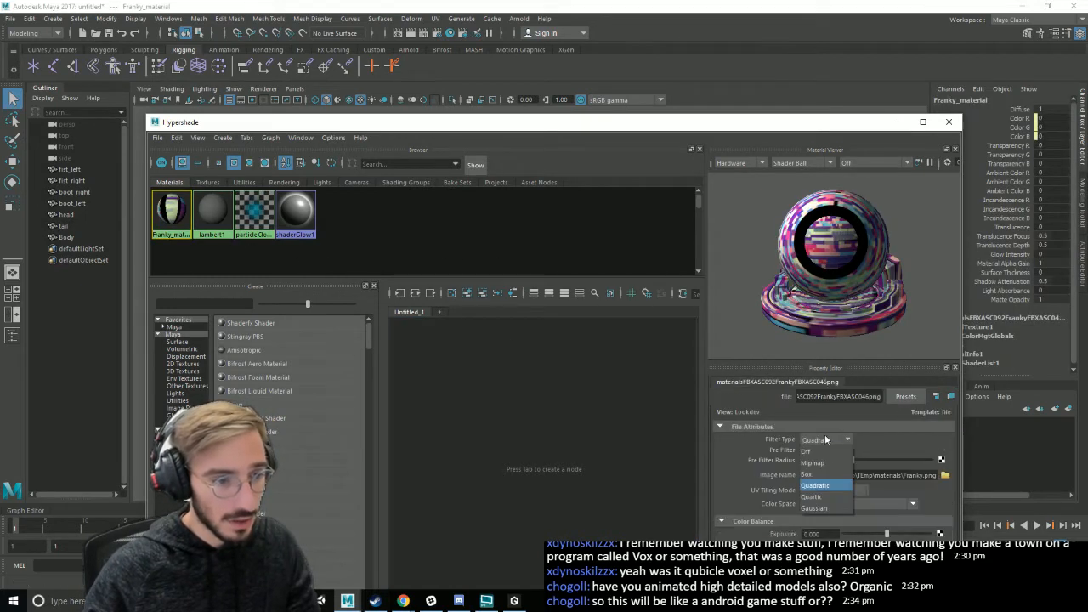
pyautogui.click(817, 442)
pyautogui.click(950, 123)
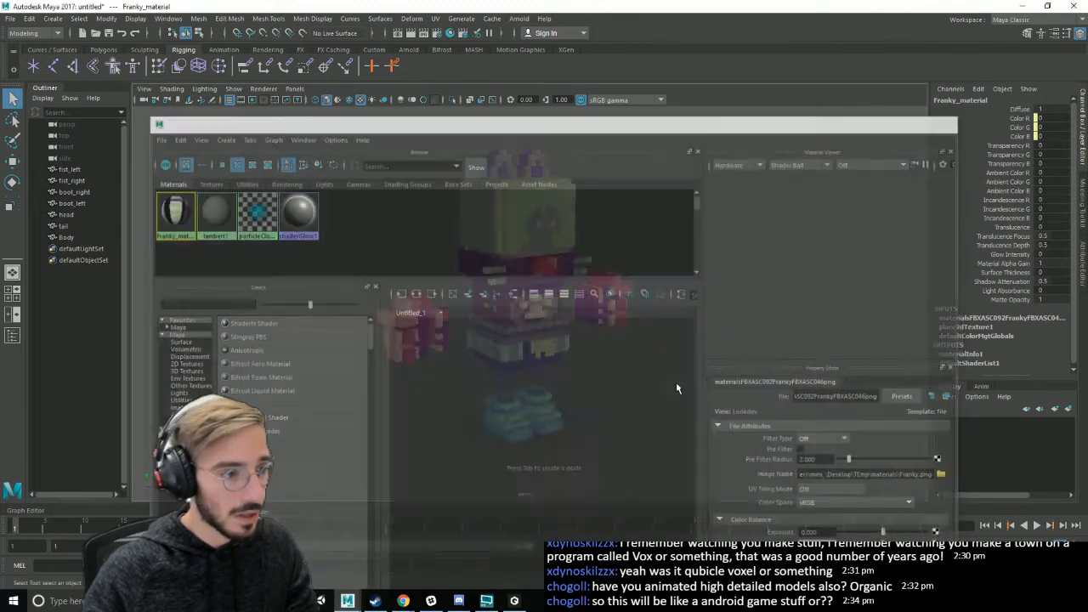
pyautogui.keyDown('alt'); pyautogui.moveTo(555, 334); pyautogui.dragTo(595, 336); pyautogui.keyUp('alt')
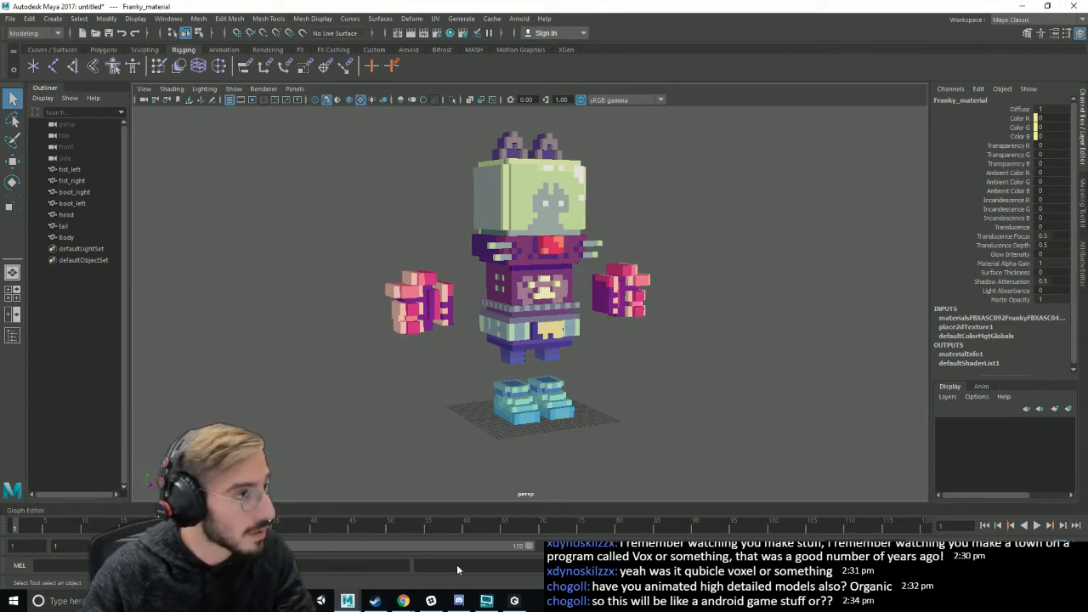
# - Open the recent scene Franky_Rig_2.mb without saving the current scene
pyautogui.click(16, 20)
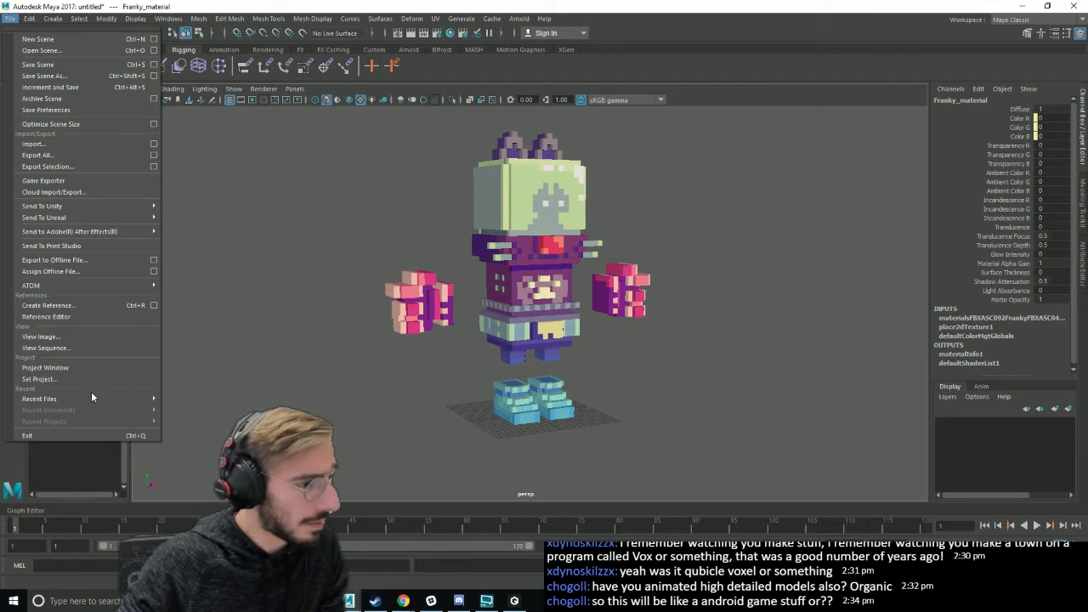
pyautogui.moveTo(108, 398)
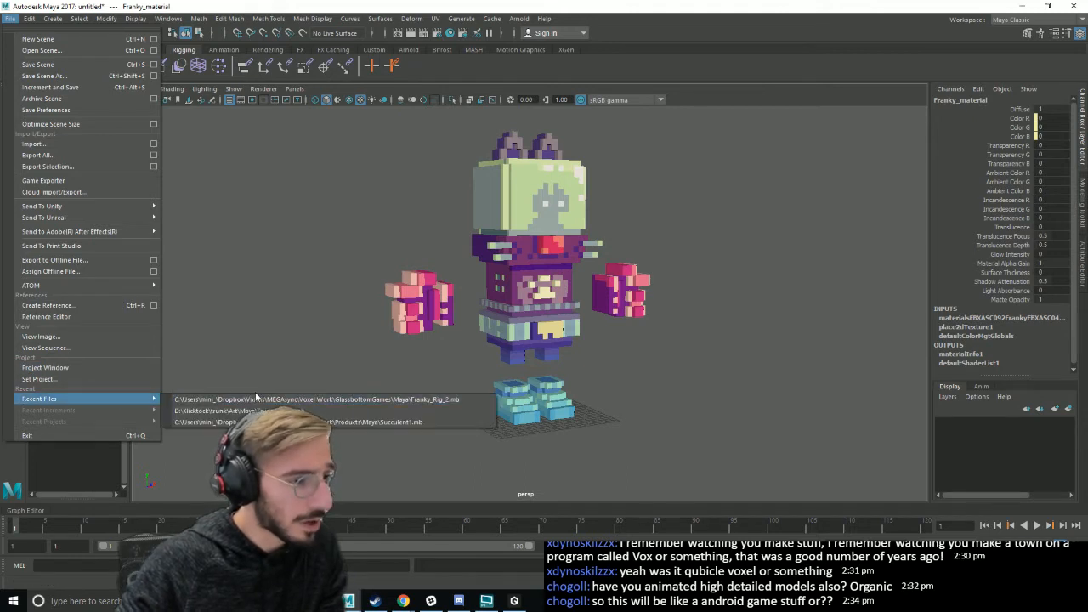
pyautogui.click(349, 400)
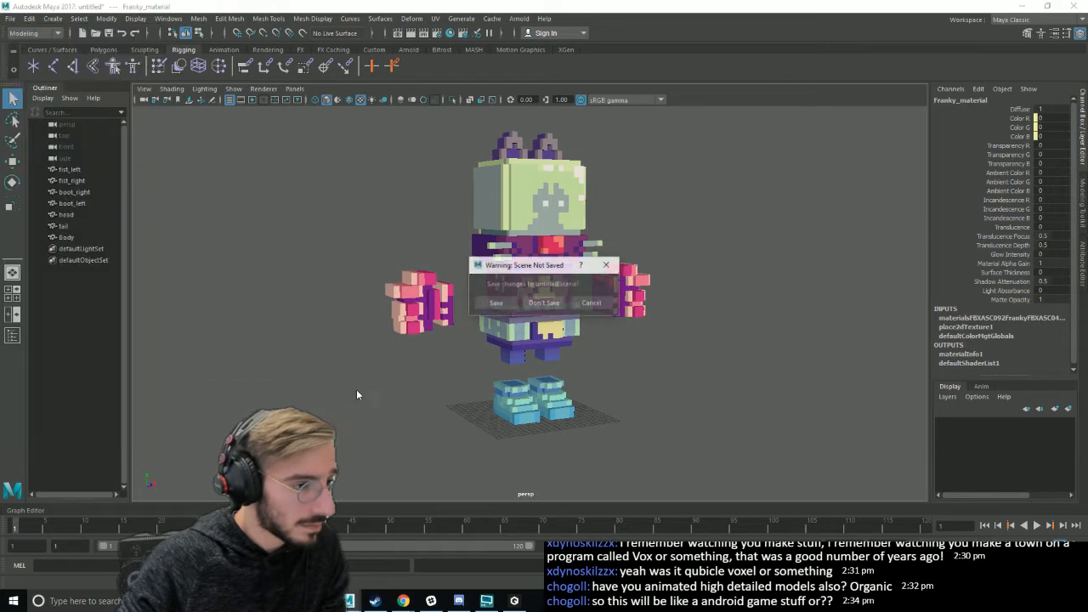
pyautogui.click(542, 306)
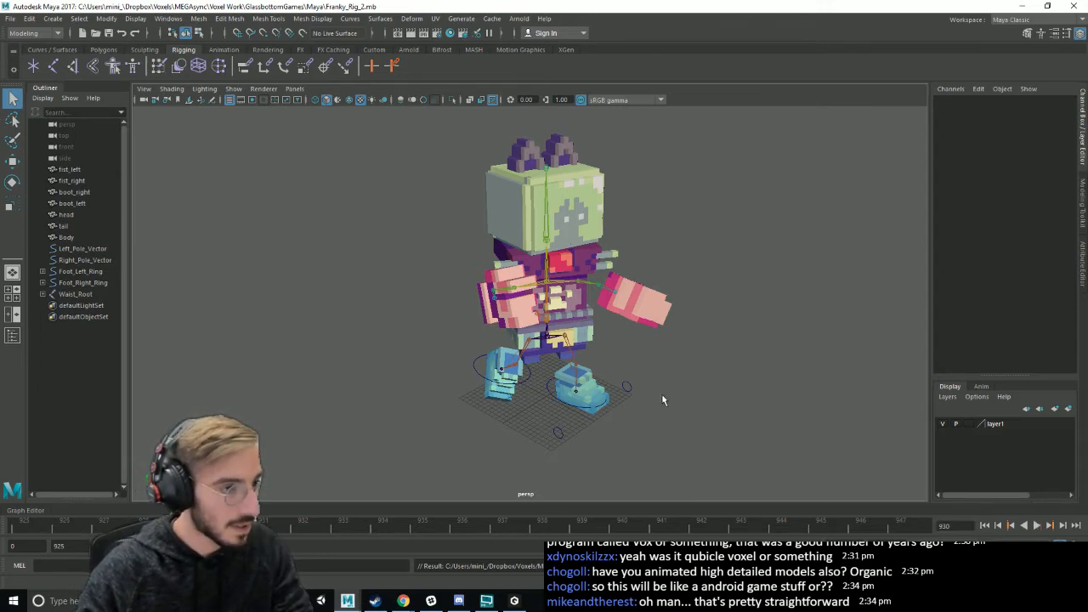
# - Rotate the Waist_Root joint so that the character's body tilts forward, and check the pose from the side
pyautogui.keyDown('alt'); pyautogui.moveTo(662, 393); pyautogui.dragTo(697, 397, button='right'); pyautogui.keyUp('alt')
pyautogui.keyDown('alt'); pyautogui.moveTo(696, 396); pyautogui.dragTo(589, 413, button='middle'); pyautogui.keyUp('alt')
pyautogui.keyDown('alt'); pyautogui.moveTo(589, 414); pyautogui.dragTo(579, 396); pyautogui.keyUp('alt')
pyautogui.click(453, 372)
pyautogui.press('e')
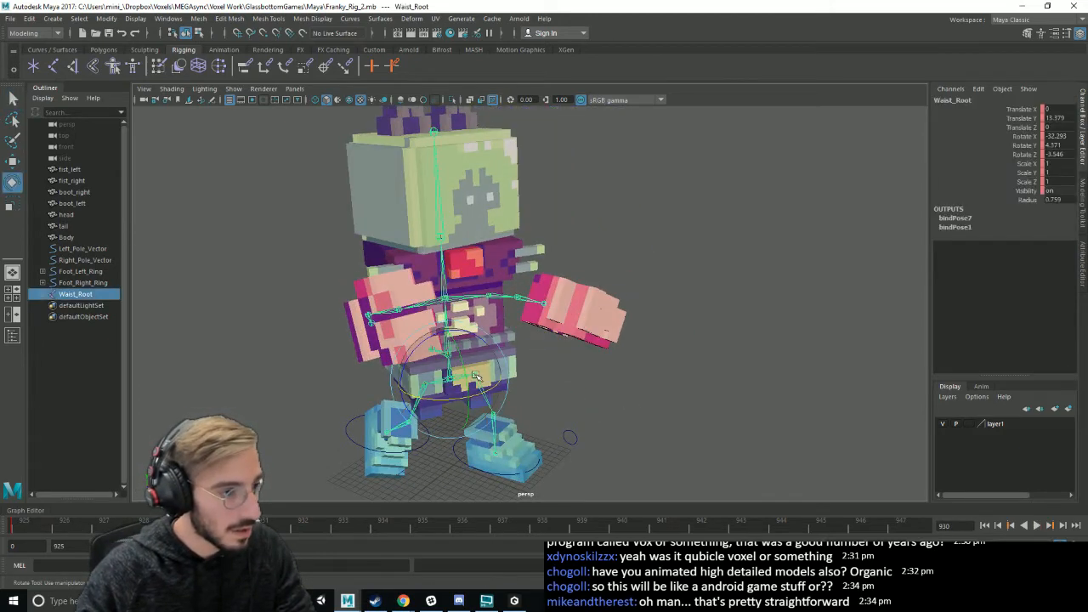
pyautogui.moveTo(456, 374); pyautogui.dragTo(554, 401)
pyautogui.click(671, 397)
pyautogui.keyDown('alt'); pyautogui.moveTo(670, 397); pyautogui.dragTo(636, 395); pyautogui.keyUp('alt')
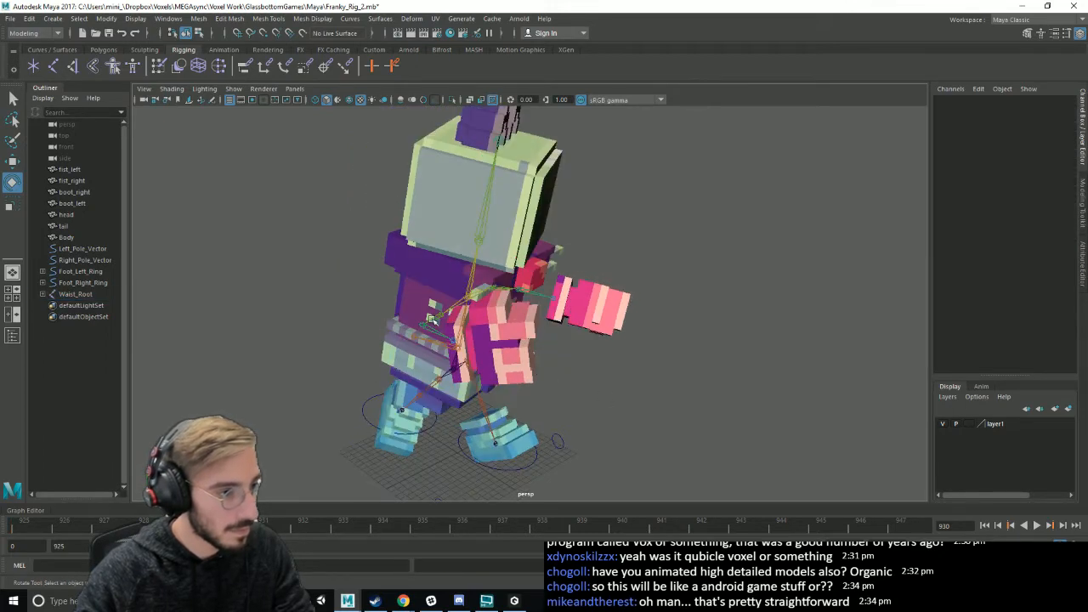
# - Rotate the head joint and the Fist_Left joint to adjust the character's upper-body pose
pyautogui.keyDown('alt'); pyautogui.moveTo(432, 319); pyautogui.dragTo(555, 279); pyautogui.keyUp('alt')
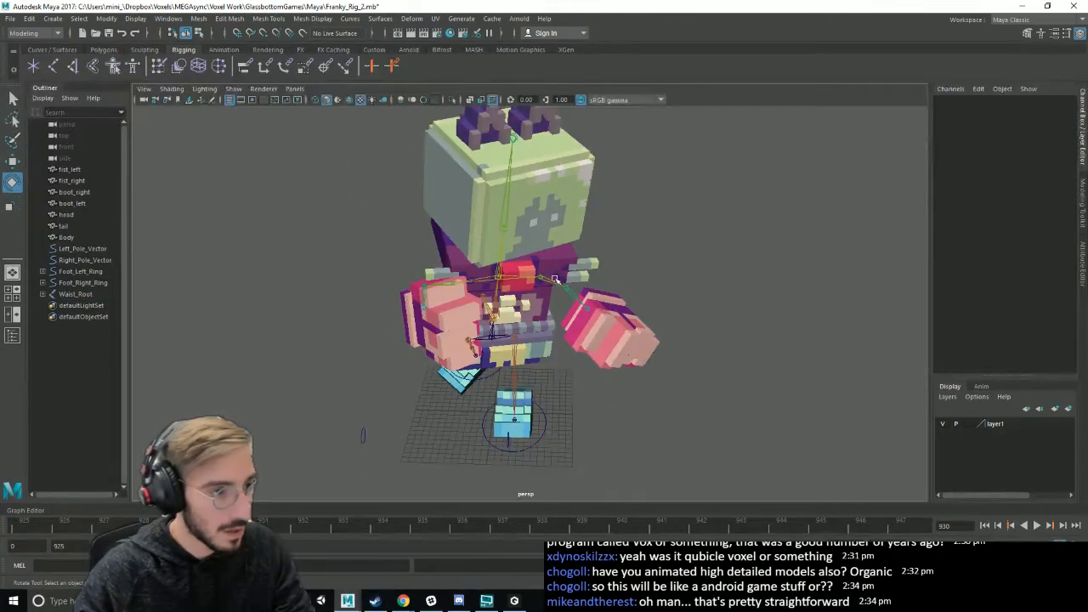
pyautogui.click(505, 198)
pyautogui.moveTo(505, 204); pyautogui.dragTo(517, 304)
pyautogui.click(578, 289)
pyautogui.moveTo(588, 342); pyautogui.dragTo(701, 333)
pyautogui.click(771, 321)
pyautogui.click(631, 311)
pyautogui.click(701, 374)
pyautogui.click(606, 337)
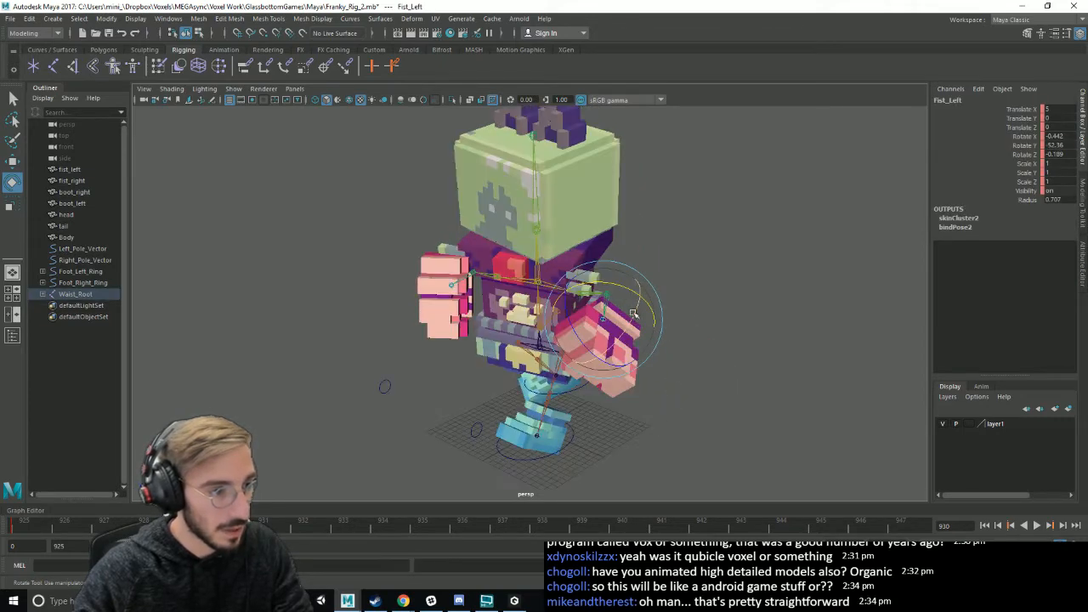
pyautogui.moveTo(619, 287); pyautogui.dragTo(648, 301)
pyautogui.moveTo(646, 355); pyautogui.dragTo(763, 340)
pyautogui.click(757, 340)
# - Rotate the Fist_Right joint to about -33, -18 and 0 degrees in X, Y and Z
pyautogui.keyDown('alt'); pyautogui.moveTo(495, 326); pyautogui.dragTo(529, 384); pyautogui.keyUp('alt')
pyautogui.click(424, 316)
pyautogui.click(469, 338)
pyautogui.click(450, 332)
pyautogui.keyDown('alt'); pyautogui.moveTo(610, 387); pyautogui.dragTo(587, 377); pyautogui.keyUp('alt')
pyautogui.click(585, 378)
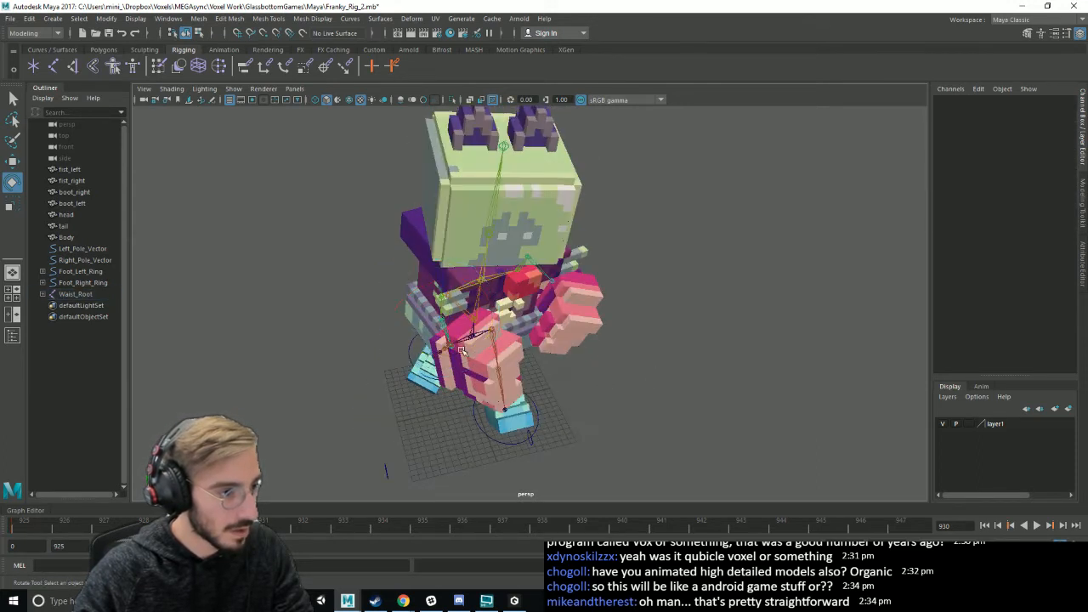
pyautogui.click(437, 364)
pyautogui.keyDown('alt'); pyautogui.moveTo(631, 423); pyautogui.dragTo(678, 365); pyautogui.keyUp('alt')
pyautogui.click(676, 365)
pyautogui.click(474, 338)
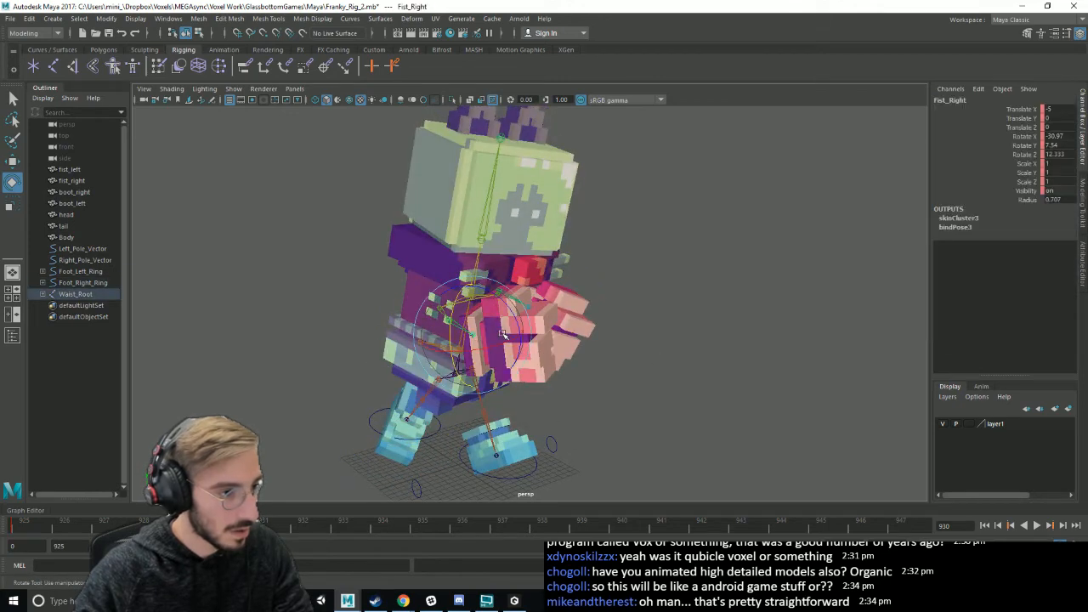
pyautogui.moveTo(508, 301); pyautogui.dragTo(387, 355)
# - Move Fist_Right to about X -16.6, Y -1.8, Z -1.4, rotate it to about -22.7 in X, and play the animation
pyautogui.press('w')
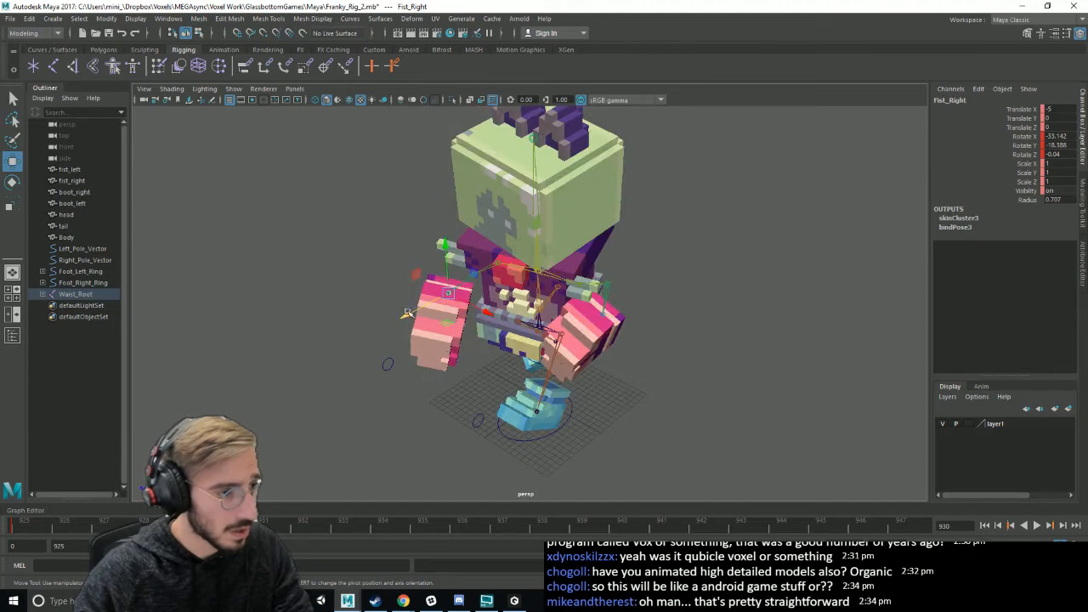
pyautogui.moveTo(407, 313); pyautogui.dragTo(491, 377)
pyautogui.keyDown('alt'); pyautogui.moveTo(527, 383); pyautogui.dragTo(626, 383); pyautogui.keyUp('alt')
pyautogui.press('e')
pyautogui.moveTo(542, 414); pyautogui.dragTo(529, 410)
pyautogui.moveTo(651, 403)
pyautogui.keyDown('alt'); pyautogui.mouseDown()
pyautogui.moveTo(569, 378)
pyautogui.moveTo(642, 409)
pyautogui.mouseUp(); pyautogui.keyUp('alt')
pyautogui.scroll(-4, 642, 409)
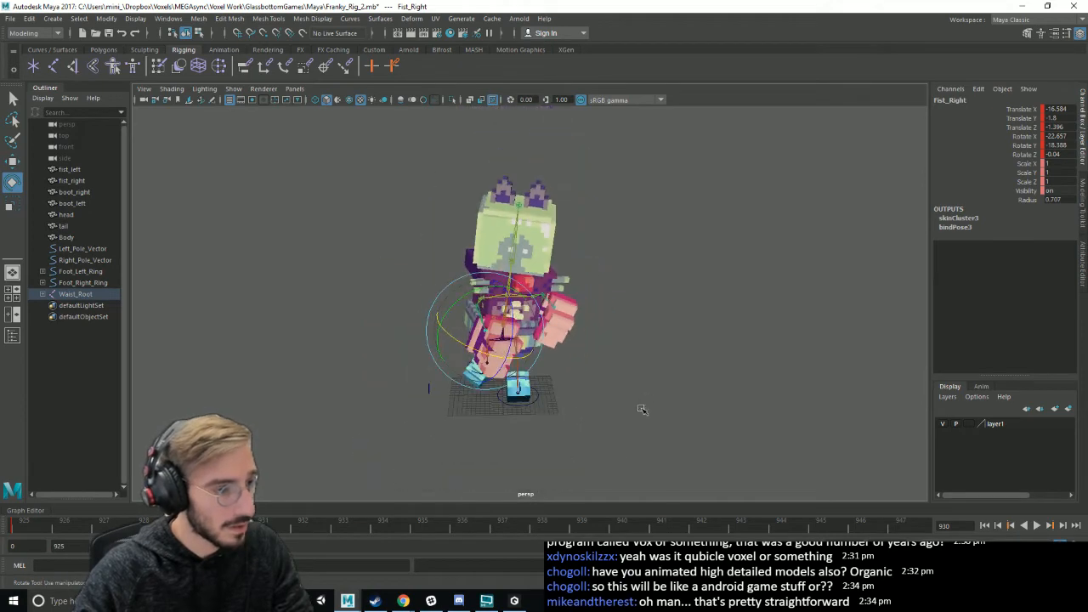
pyautogui.click(642, 409)
pyautogui.hotkey('alt', 'v')
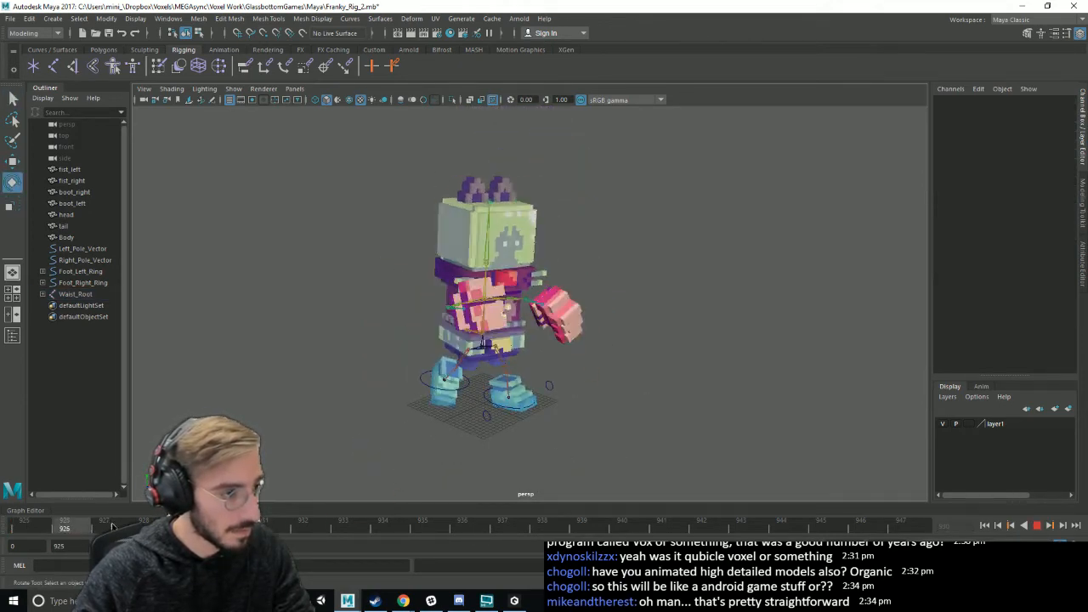
pyautogui.hotkey('alt', 'v')
# - Reposition Fist_Right to about X -16, Y -5.6, Z -1.2 and play back the animation to check it
pyautogui.click(558, 343)
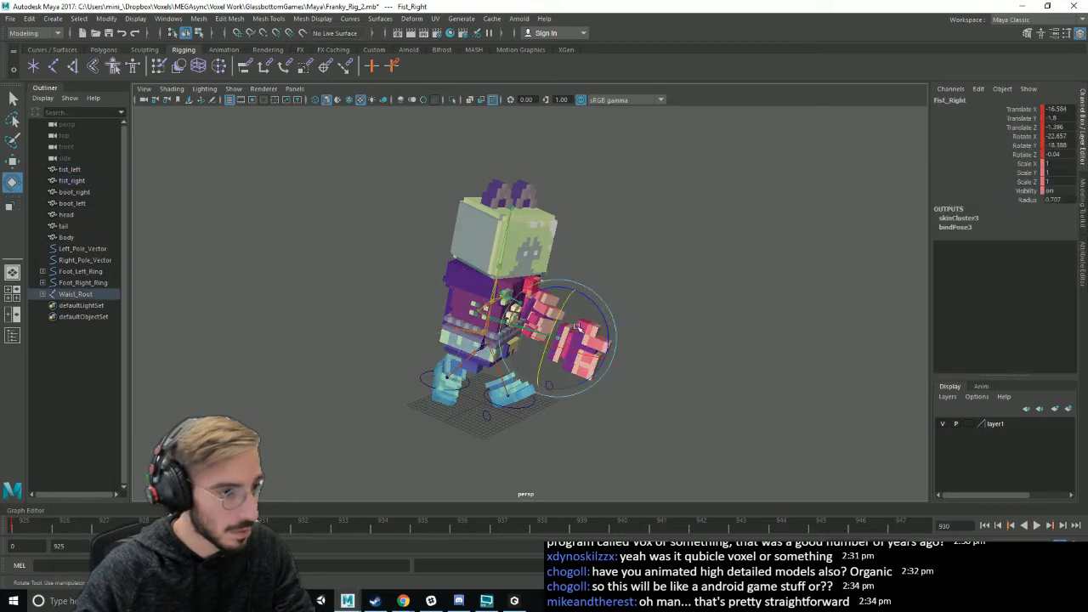
pyautogui.press('w')
pyautogui.moveTo(561, 328); pyautogui.dragTo(562, 306)
pyautogui.hotkey('alt', 'v')
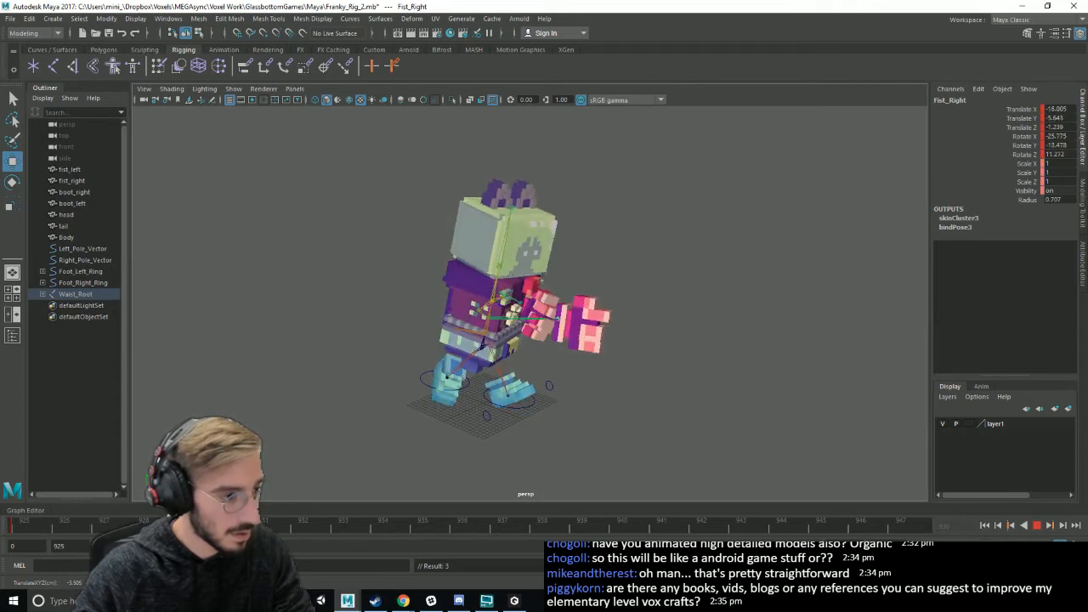
pyautogui.hotkey('alt', 'v')
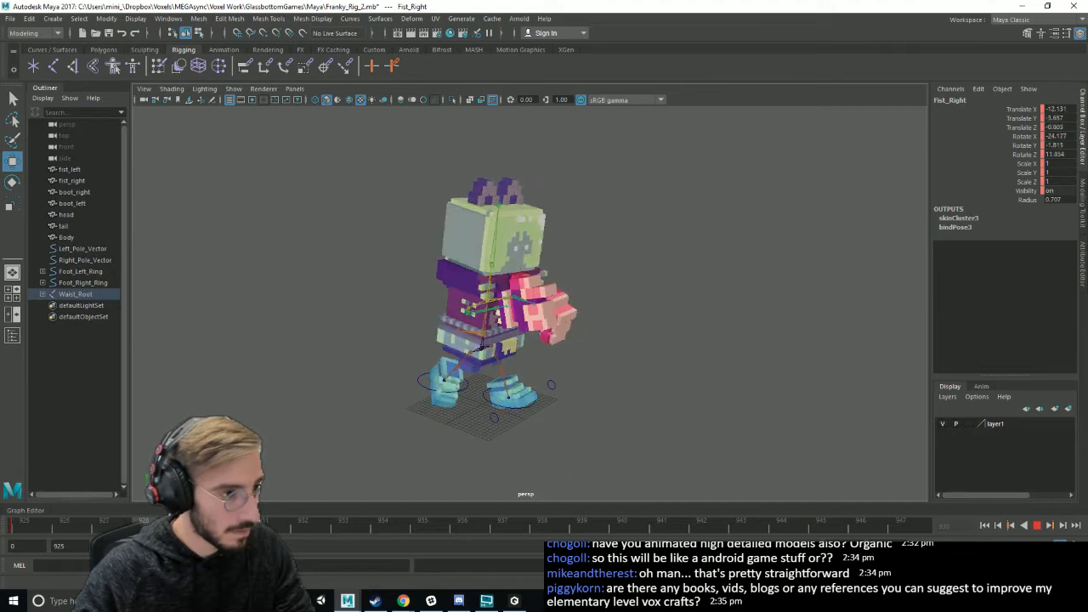
pyautogui.hotkey('alt', 'v')
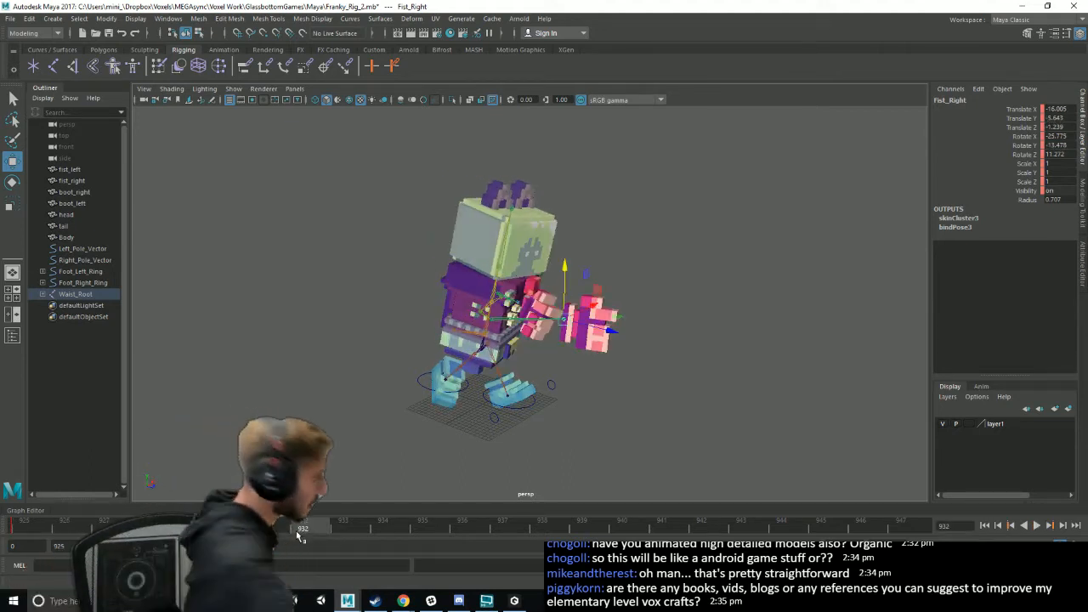
# - Move Foot_Left_Ring along Z to about 1.05 at frame 932 and play back the animation
pyautogui.click(509, 407)
pyautogui.moveTo(557, 412); pyautogui.dragTo(550, 411)
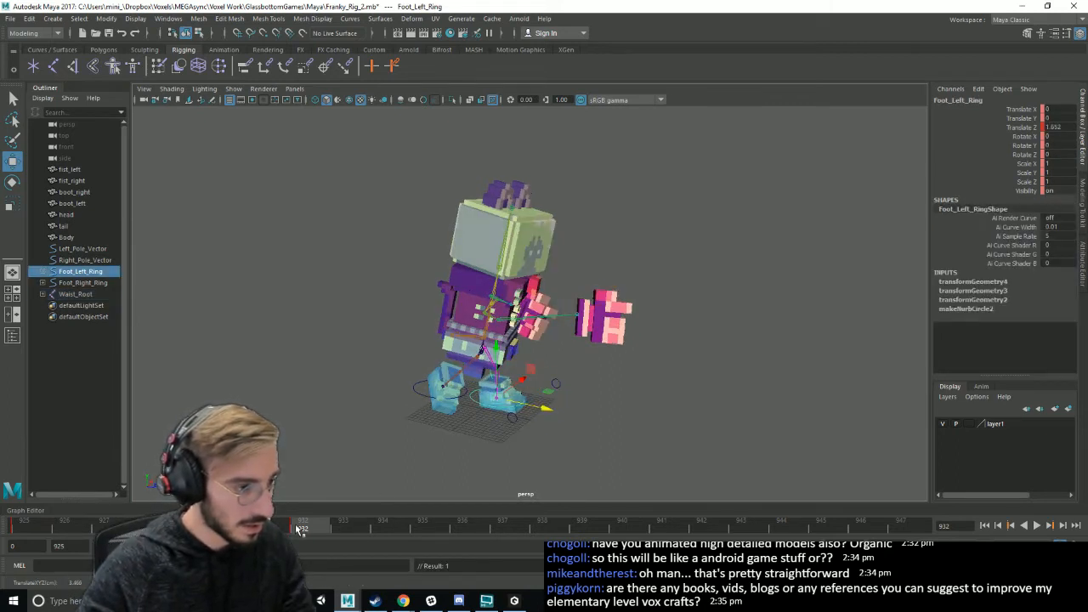
pyautogui.hotkey('alt', 'v')
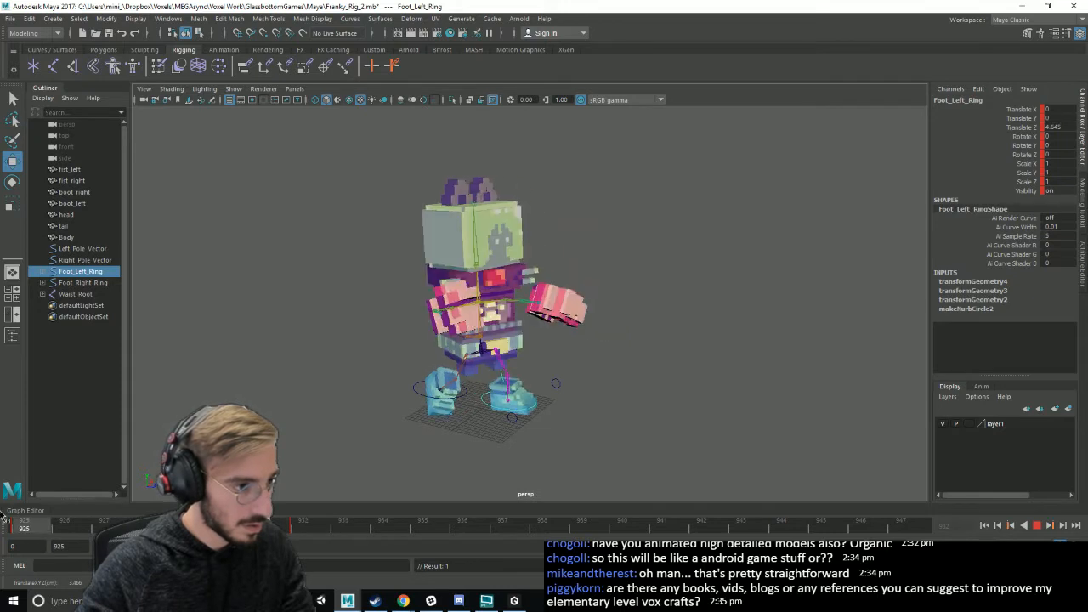
# - Move Foot_Right_Ring forward along Z at frame 932 and play back the animation
pyautogui.click(415, 395)
pyautogui.click(423, 396)
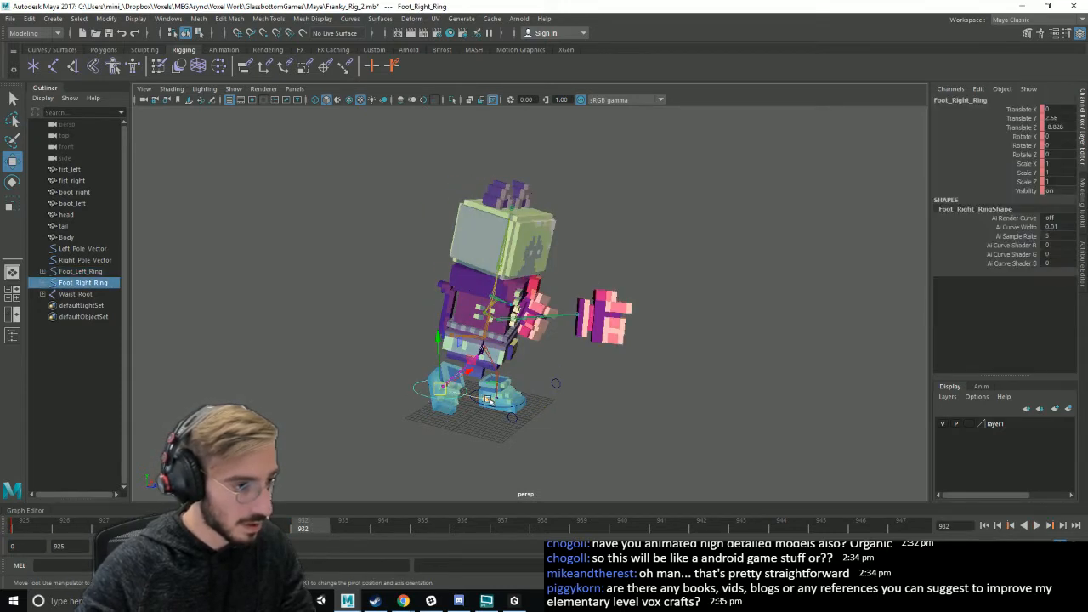
pyautogui.moveTo(491, 400); pyautogui.dragTo(505, 405)
pyautogui.hotkey('alt', 'v')
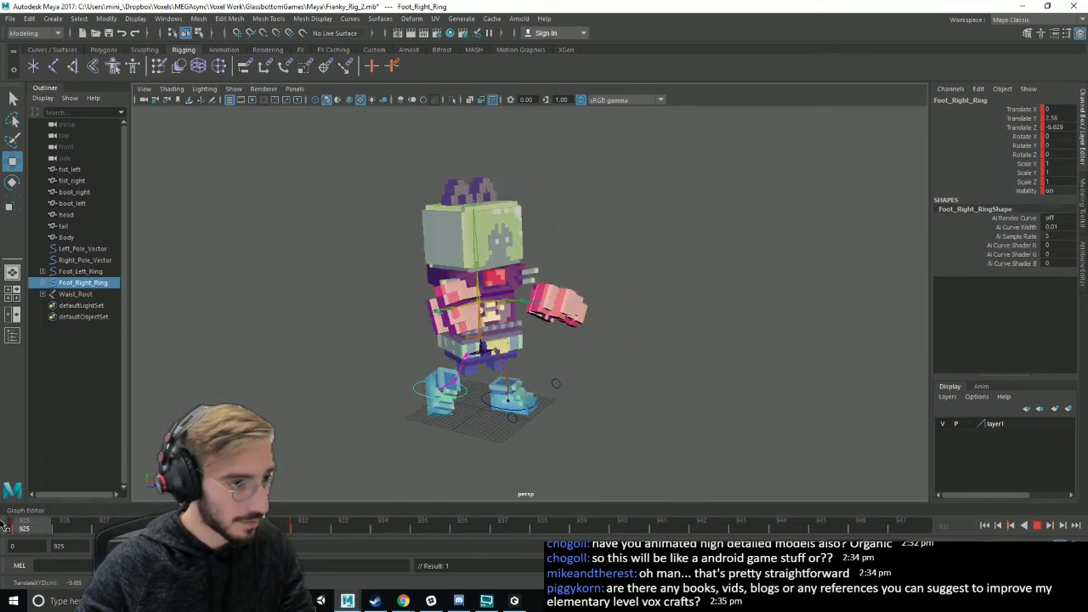
pyautogui.hotkey('alt', 'v')
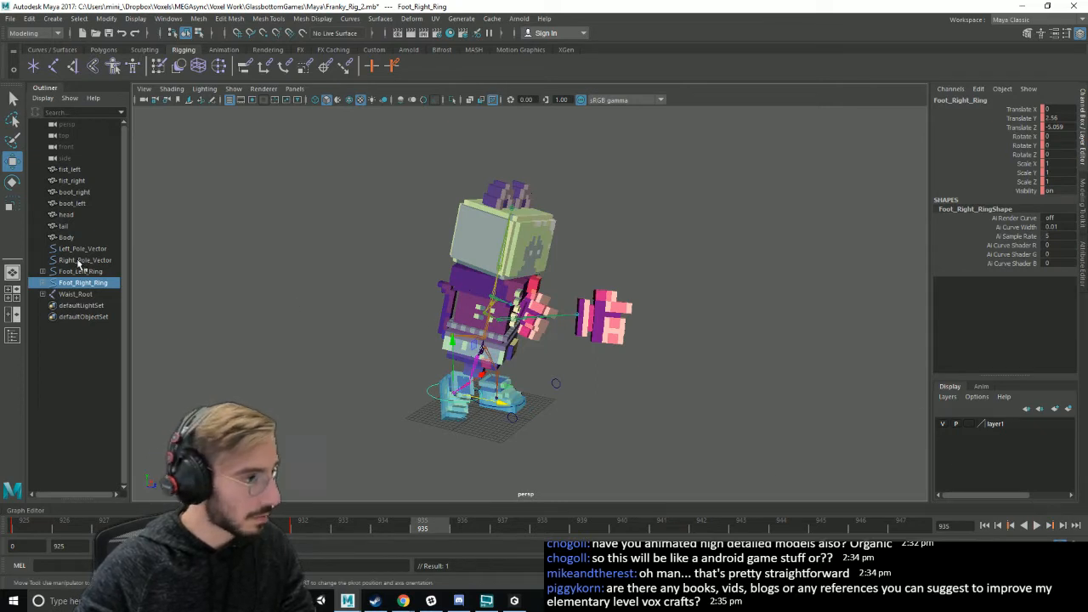
# - Add Waist_Root to a new display layer and hide that layer so the skeleton is out of view
pyautogui.click(72, 294)
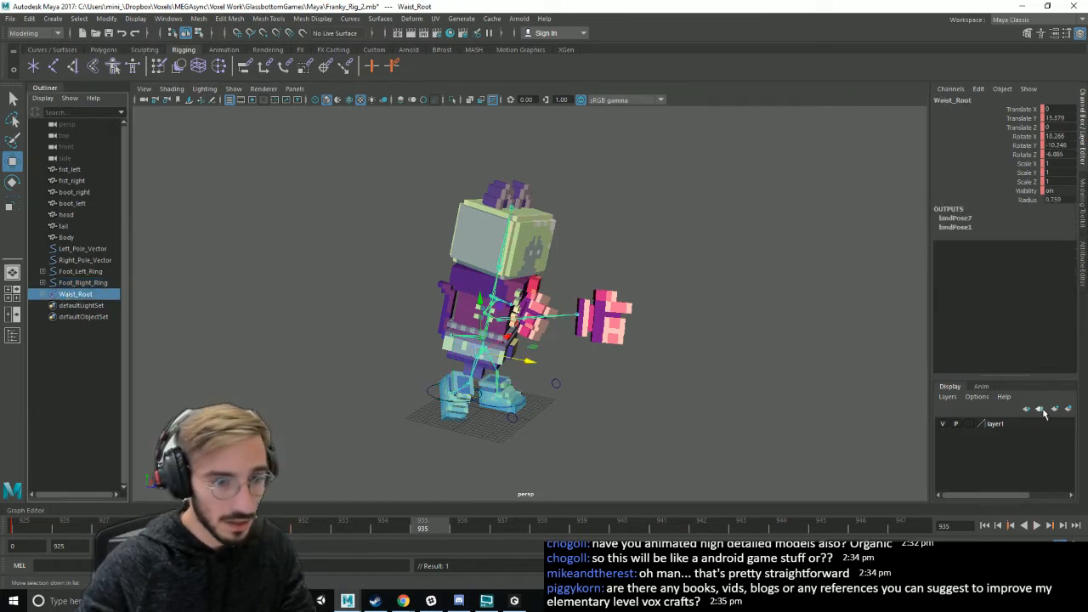
pyautogui.click(1068, 409)
pyautogui.click(944, 424)
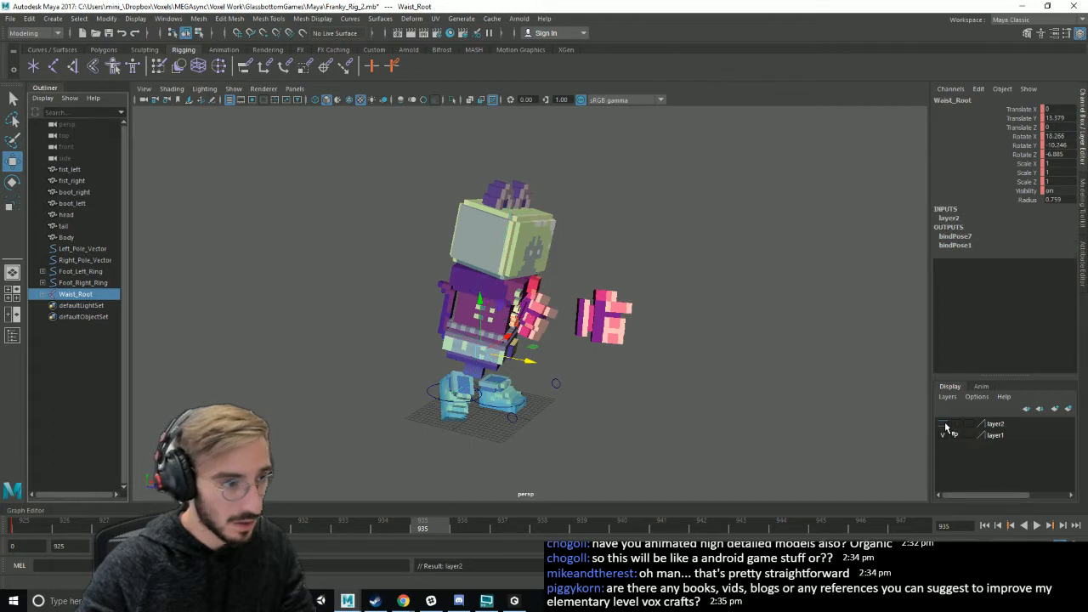
pyautogui.click(903, 411)
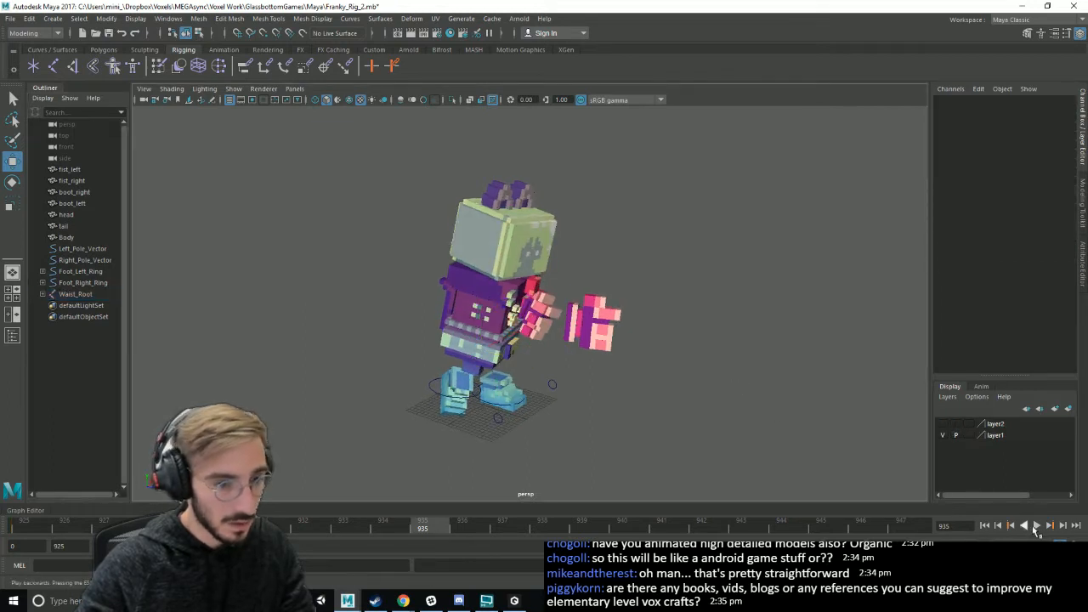
# - Play back the animation with the skeleton hidden, viewing the character from the front, and save the scene
pyautogui.click(1036, 525)
pyautogui.keyDown('alt'); pyautogui.moveTo(851, 447); pyautogui.dragTo(761, 443); pyautogui.keyUp('alt')
pyautogui.click(1038, 525)
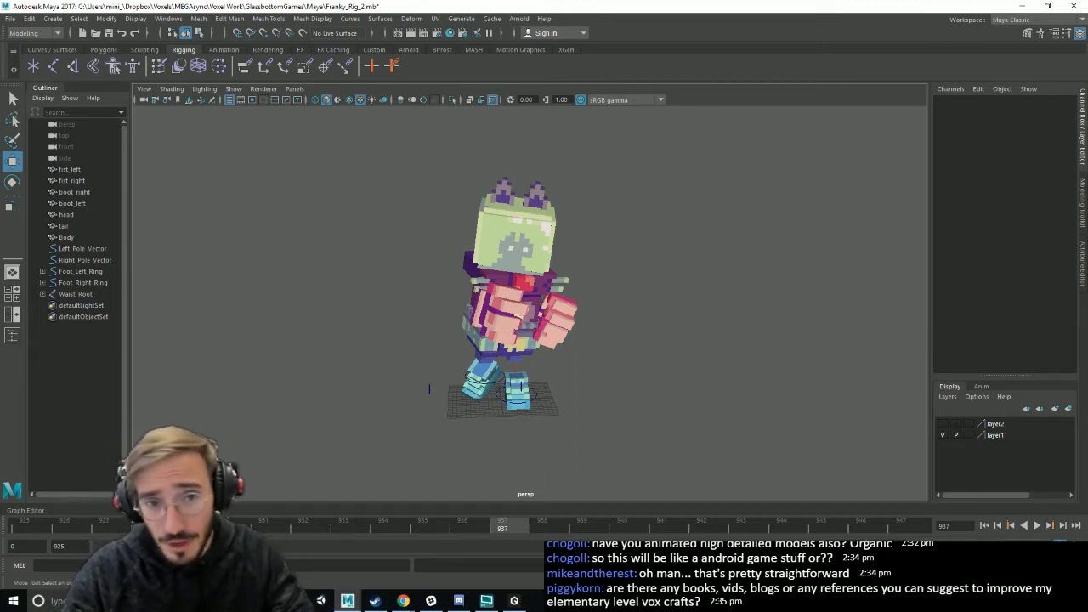
pyautogui.hotkey('alt', 'v')
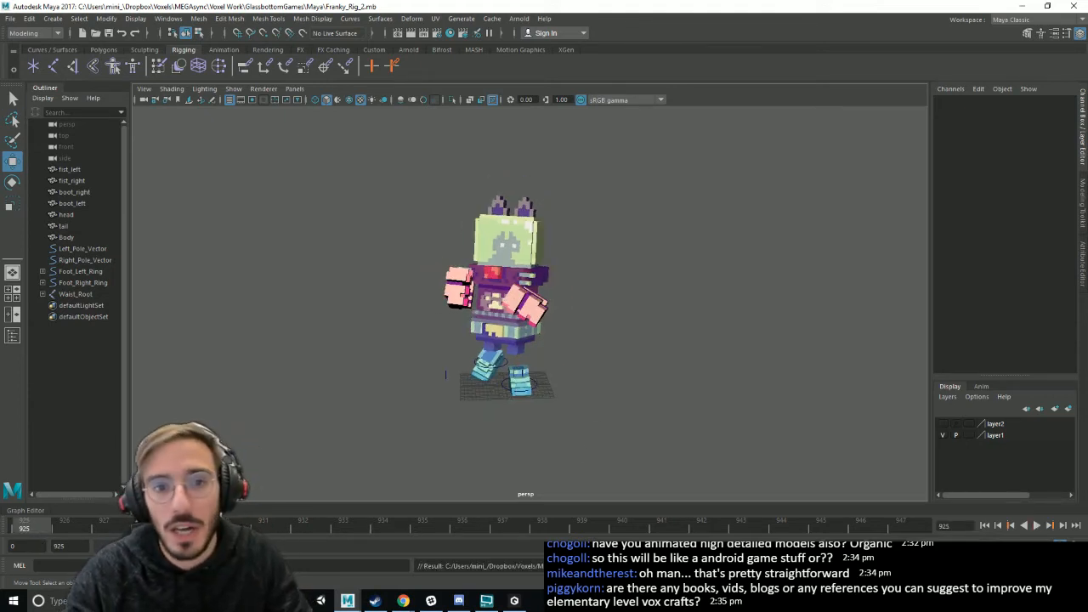
# - Switch to the Chrome browser
pyautogui.hotkey('alt', 'Tab')
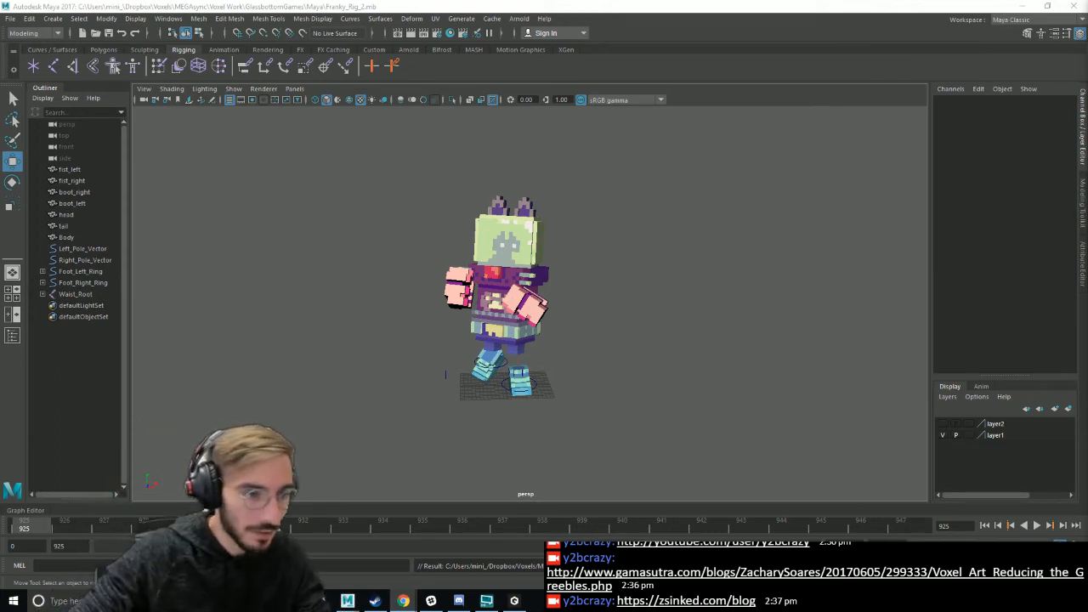
# - Orbit to a three-quarter front view of the character and play back the animation from there
pyautogui.keyDown('alt'); pyautogui.moveTo(595, 372); pyautogui.dragTo(636, 388); pyautogui.keyUp('alt')
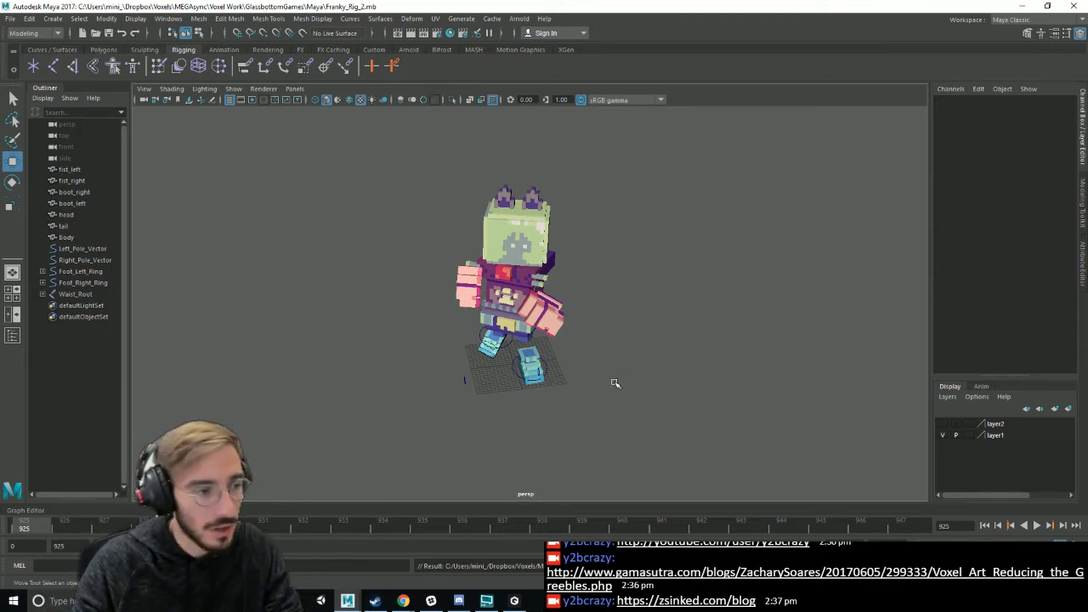
pyautogui.keyDown('alt'); pyautogui.moveTo(615, 384); pyautogui.dragTo(662, 386); pyautogui.keyUp('alt')
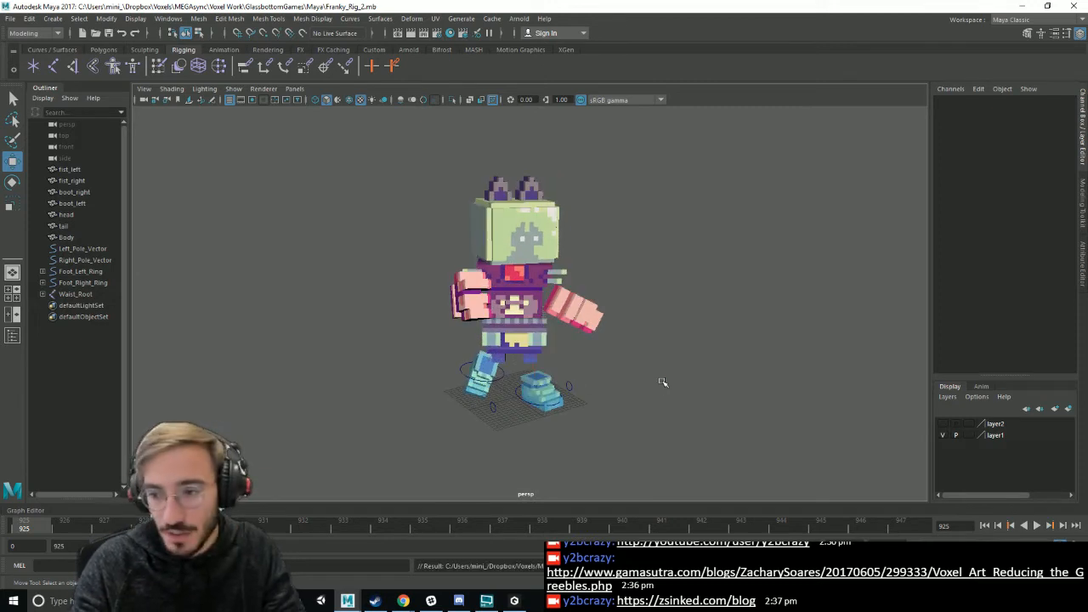
pyautogui.hotkey('alt', 'v')
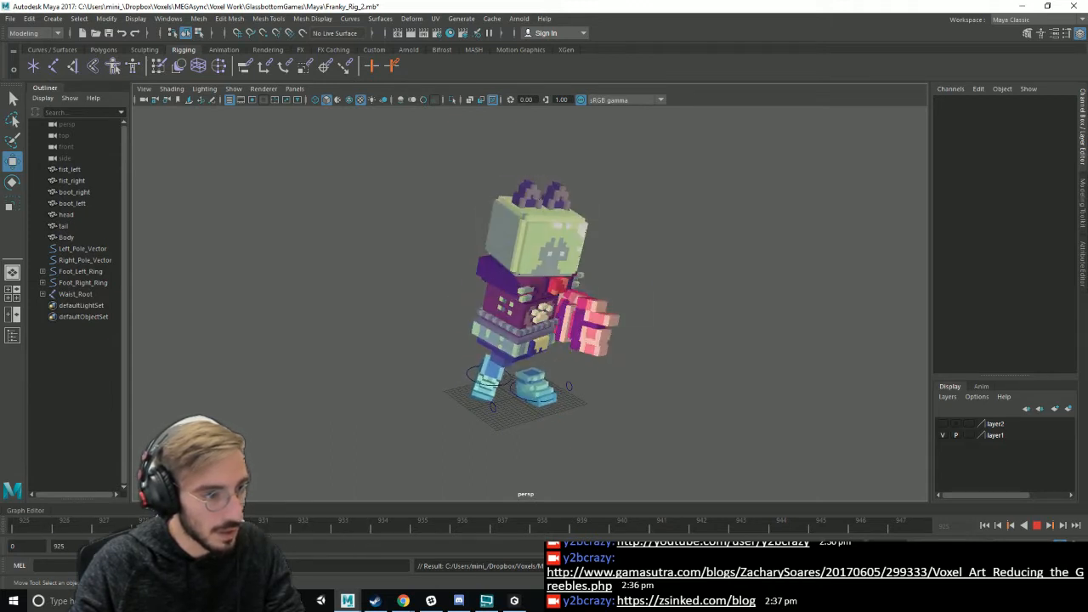
pyautogui.hotkey('alt', 'v')
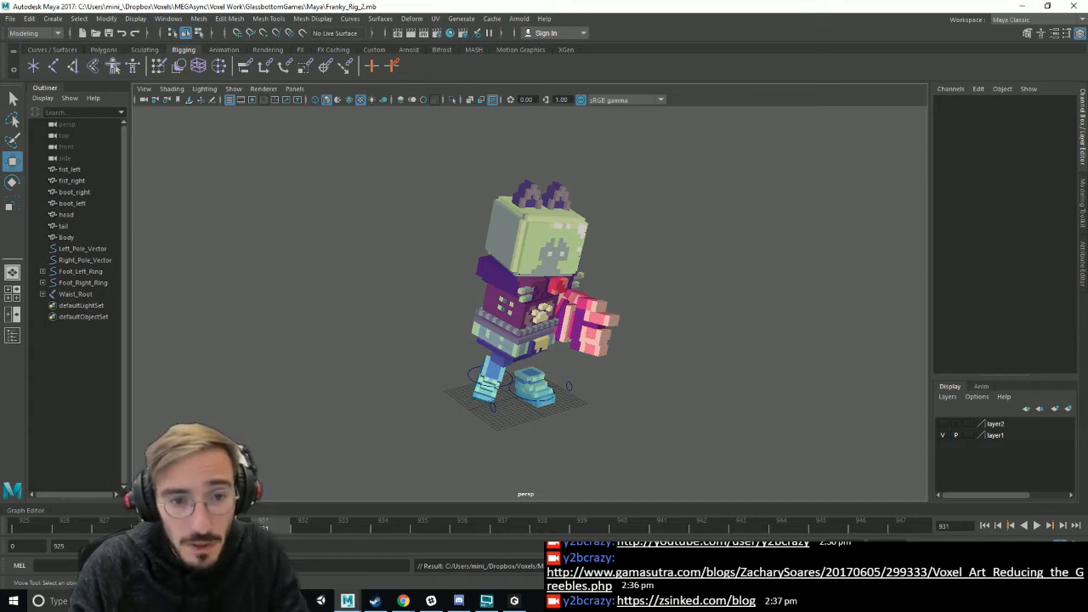
pyautogui.hotkey('alt', 'v')
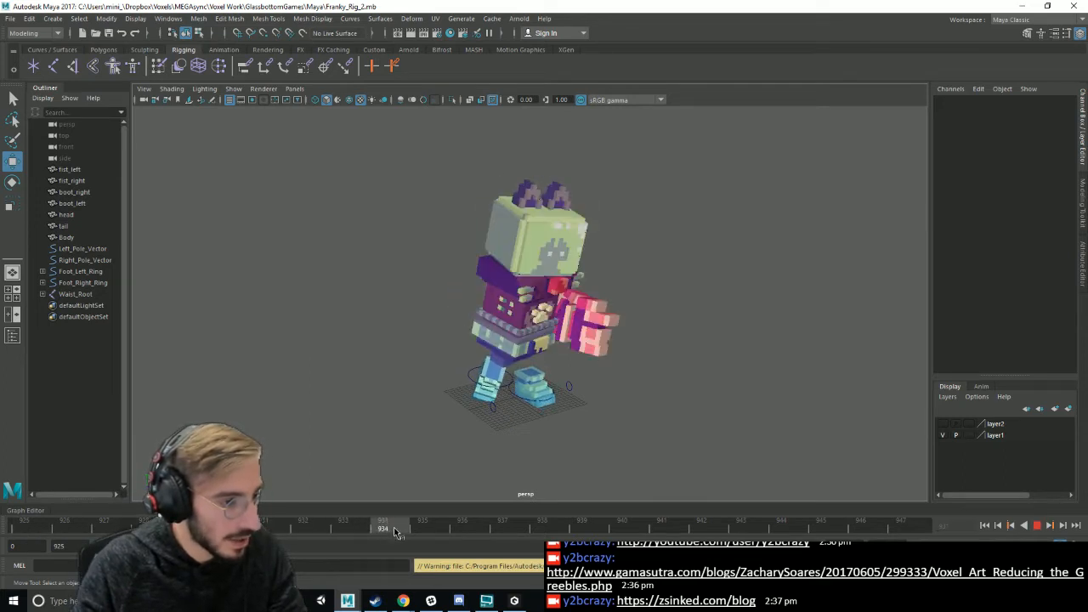
pyautogui.hotkey('alt', 'v')
# - Expand the full Waist_Root hierarchy and select all rig controls and joints from Left_Pole_Vector through effector2 to check their keyframes, then deselect
pyautogui.keyDown('shift'); pyautogui.click(43, 294); pyautogui.keyUp('shift')
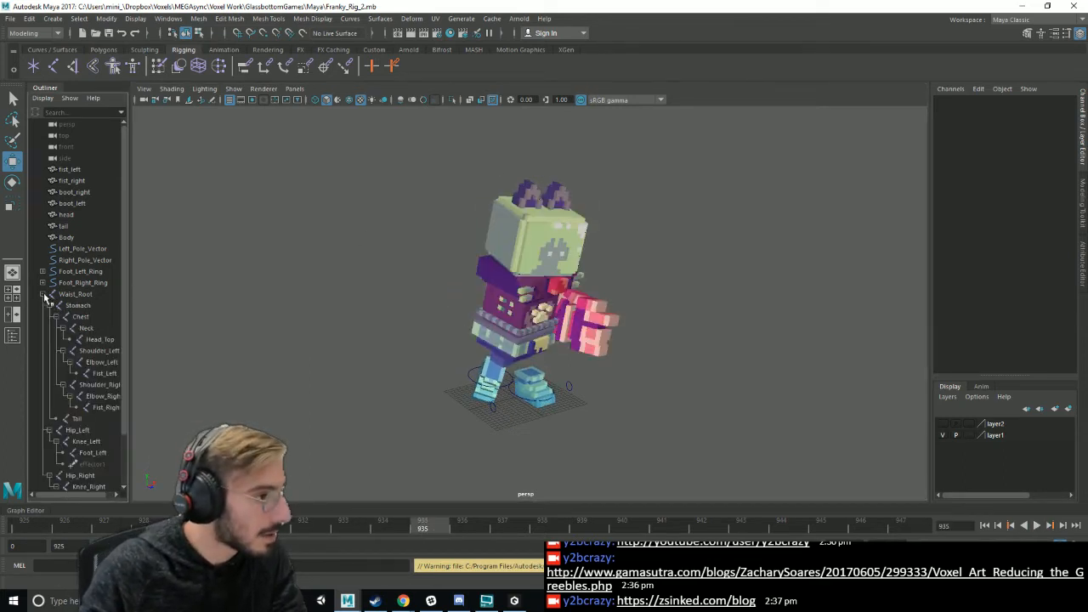
pyautogui.click(80, 248)
pyautogui.scroll(-2, 81, 256)
pyautogui.keyDown('shift'); pyautogui.click(92, 452); pyautogui.keyUp('shift')
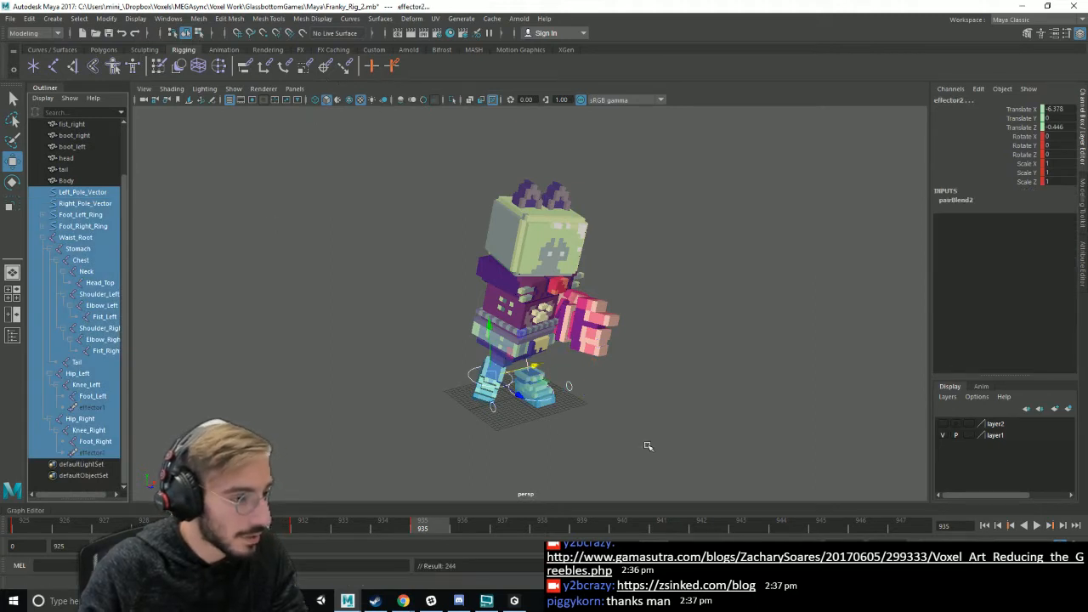
pyautogui.click(603, 430)
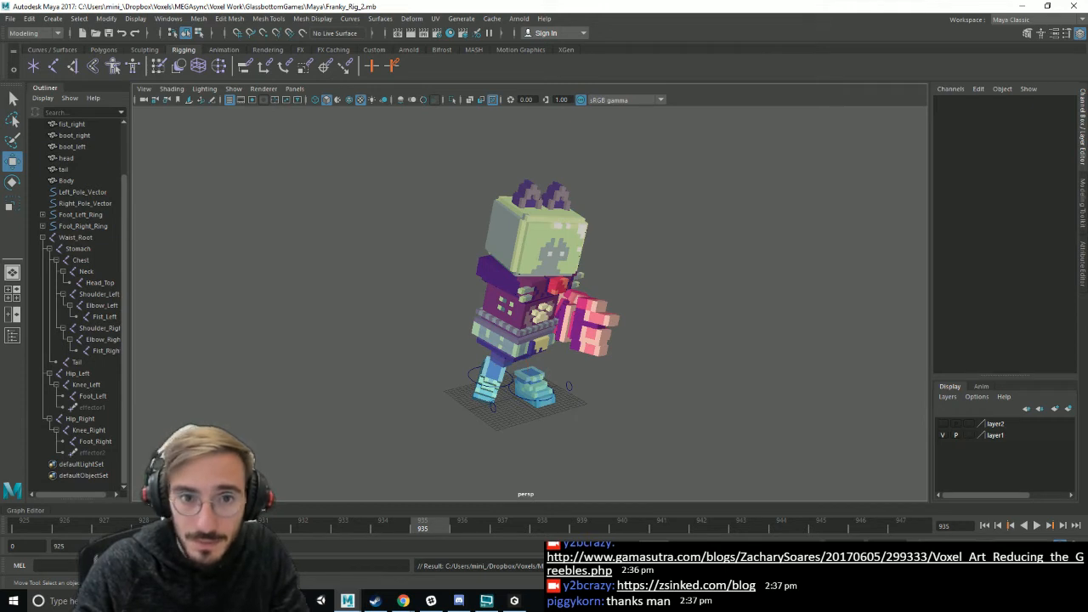
# - Extend the start of the playback range back to frame 895 and play back the animation over that range
pyautogui.moveTo(733, 547); pyautogui.dragTo(724, 546)
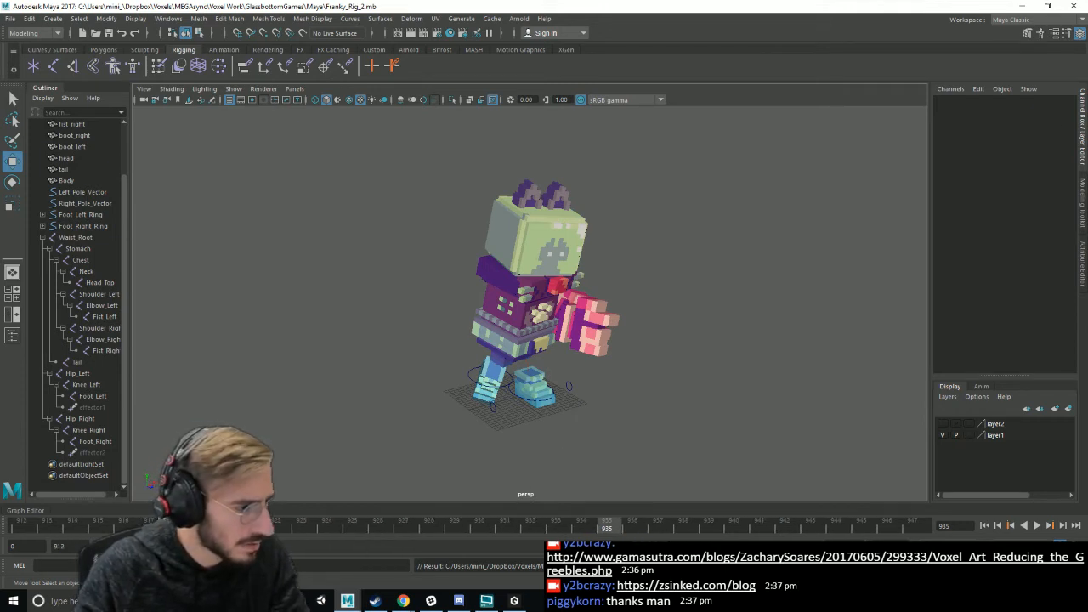
pyautogui.hotkey('alt', 'v')
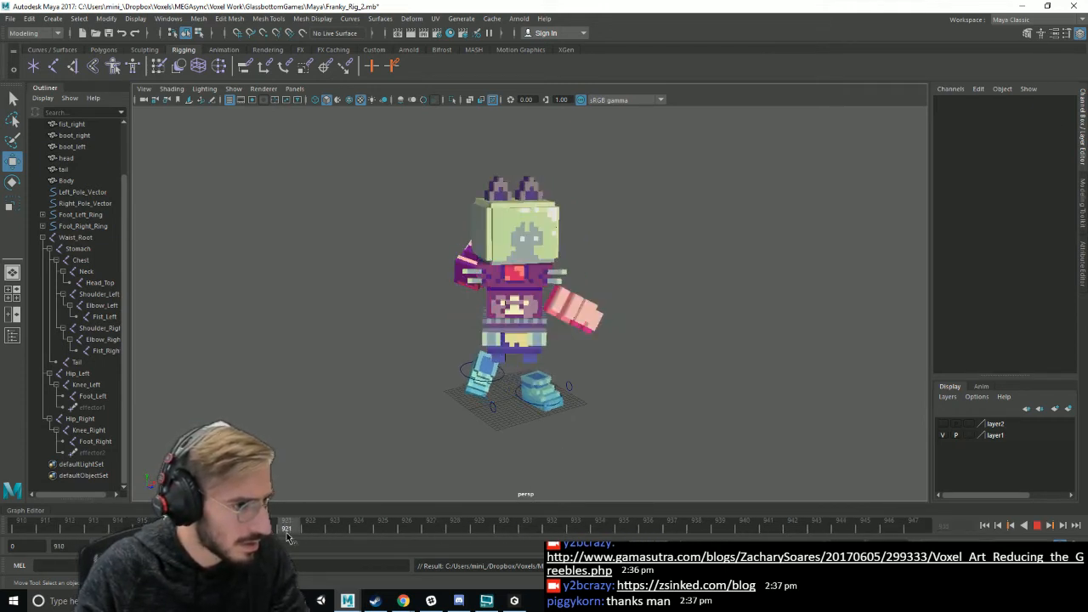
pyautogui.click(30, 528)
pyautogui.moveTo(722, 547); pyautogui.dragTo(716, 547)
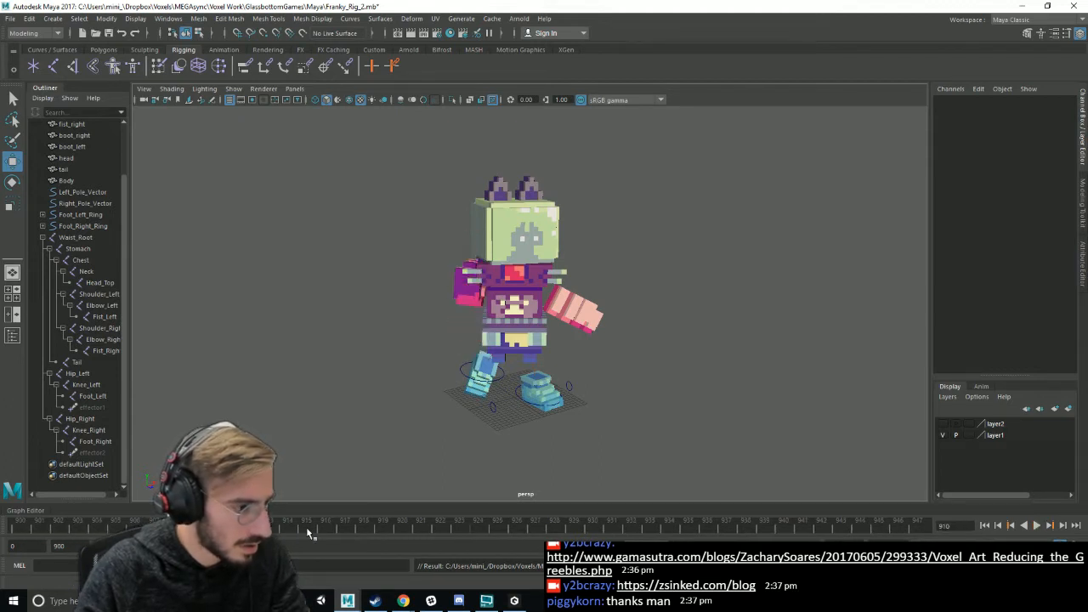
pyautogui.hotkey('alt', 'v')
pyautogui.click(40, 531)
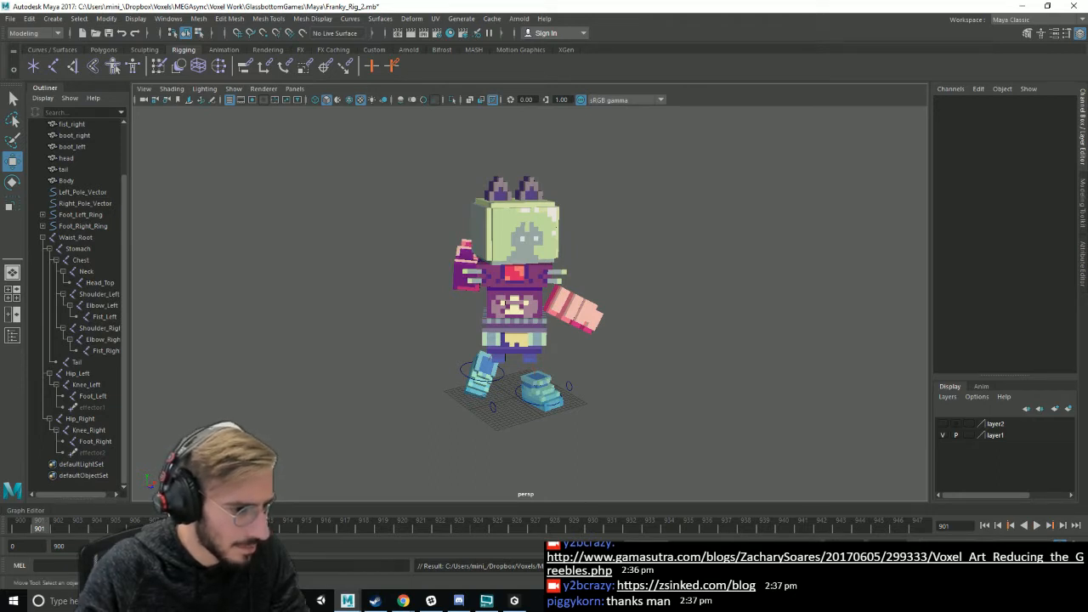
pyautogui.moveTo(715, 547); pyautogui.dragTo(712, 547)
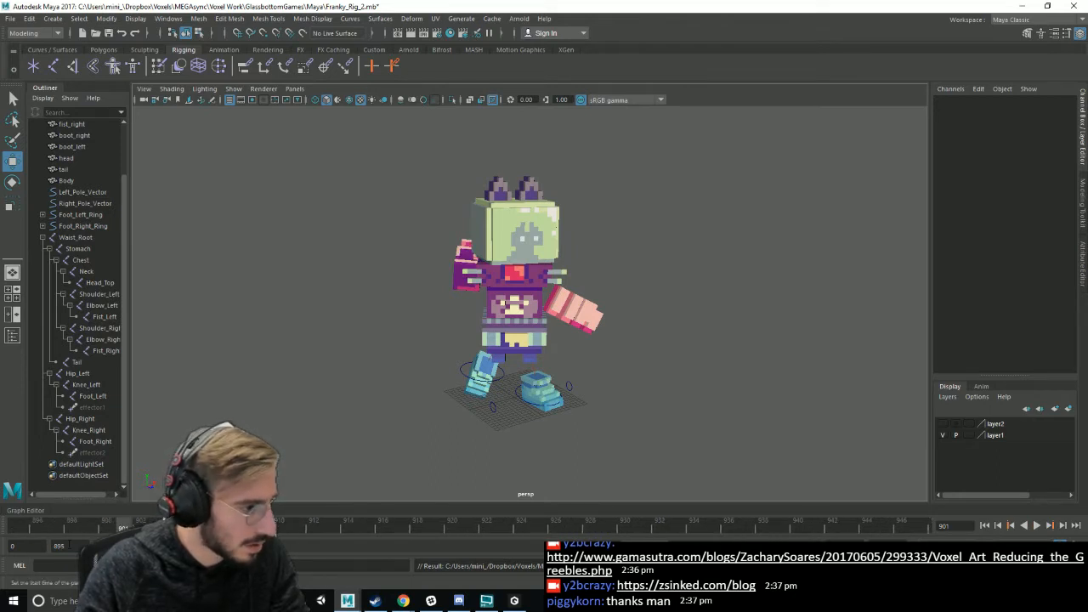
pyautogui.moveTo(28, 532); pyautogui.dragTo(17, 528)
pyautogui.hotkey('alt', 'v')
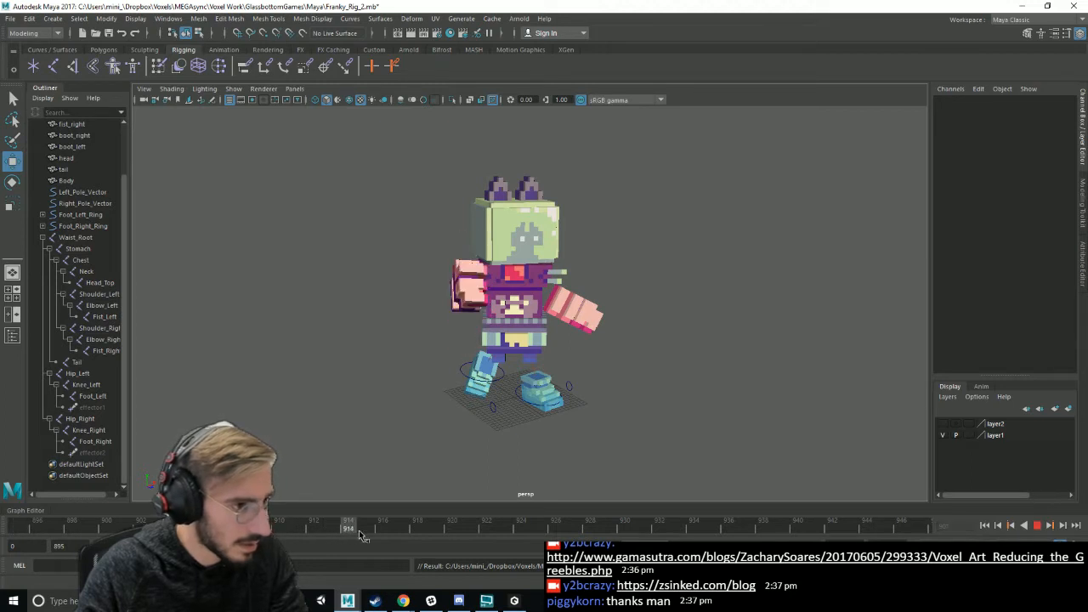
pyautogui.click(1037, 529)
pyautogui.moveTo(672, 530); pyautogui.dragTo(489, 526)
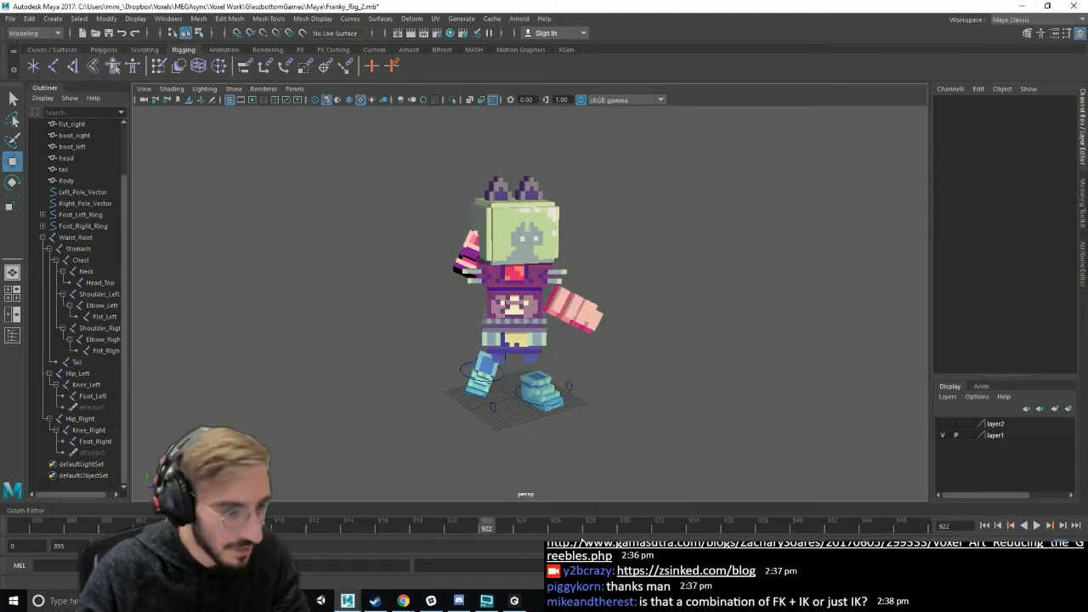
pyautogui.hotkey('alt', 'v')
# - At frame 932, move Foot_Right_Ring forward to about Translate Z 5.7 and sideways, and shift Right_Pole_Vector along X
pyautogui.click(625, 528)
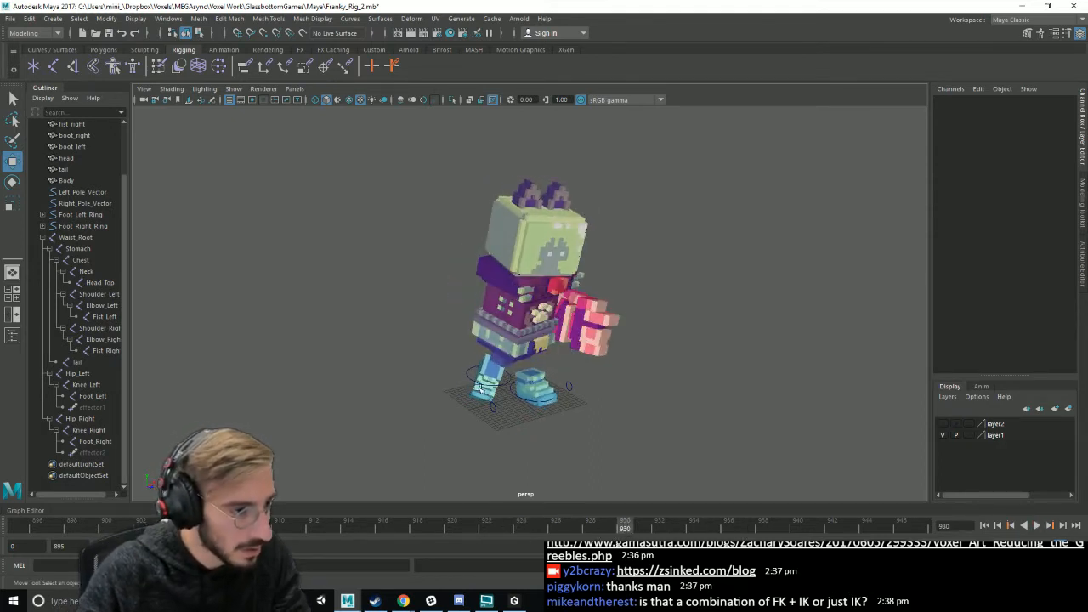
pyautogui.click(472, 380)
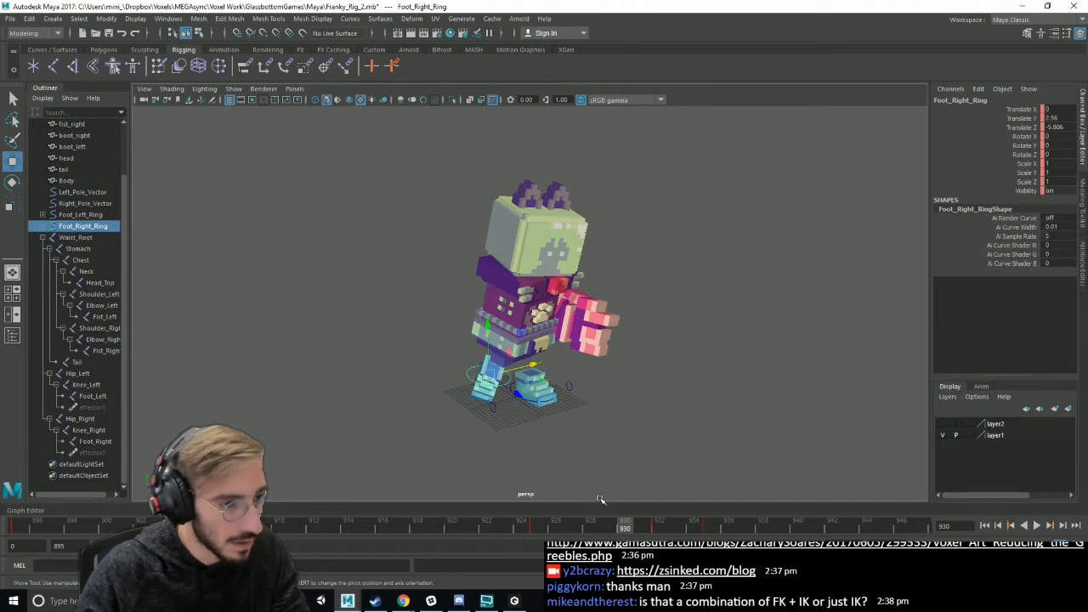
pyautogui.moveTo(634, 529); pyautogui.dragTo(658, 527)
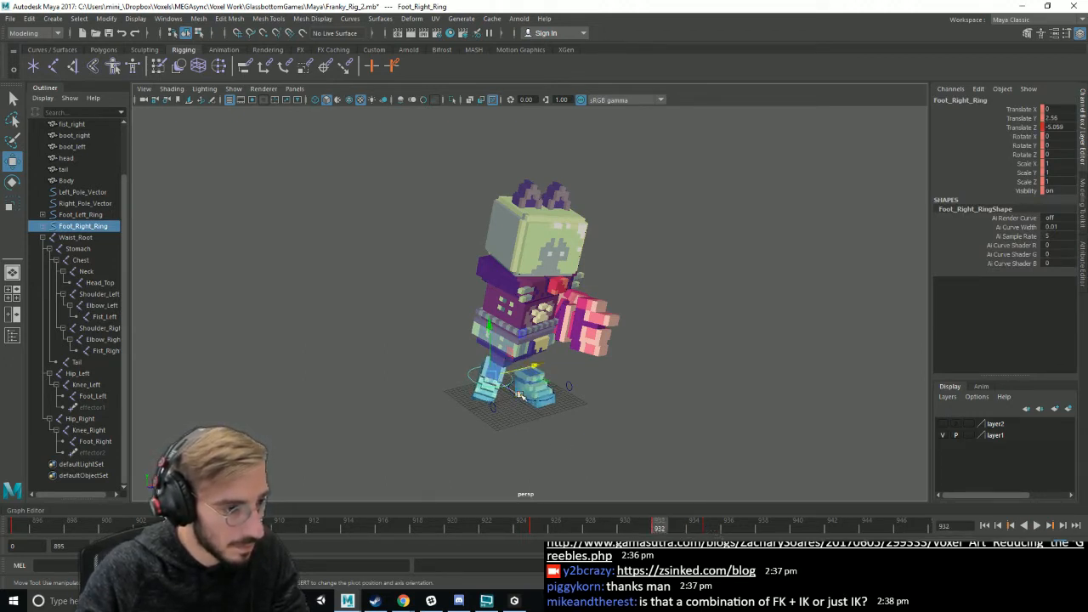
pyautogui.moveTo(520, 396); pyautogui.dragTo(550, 388)
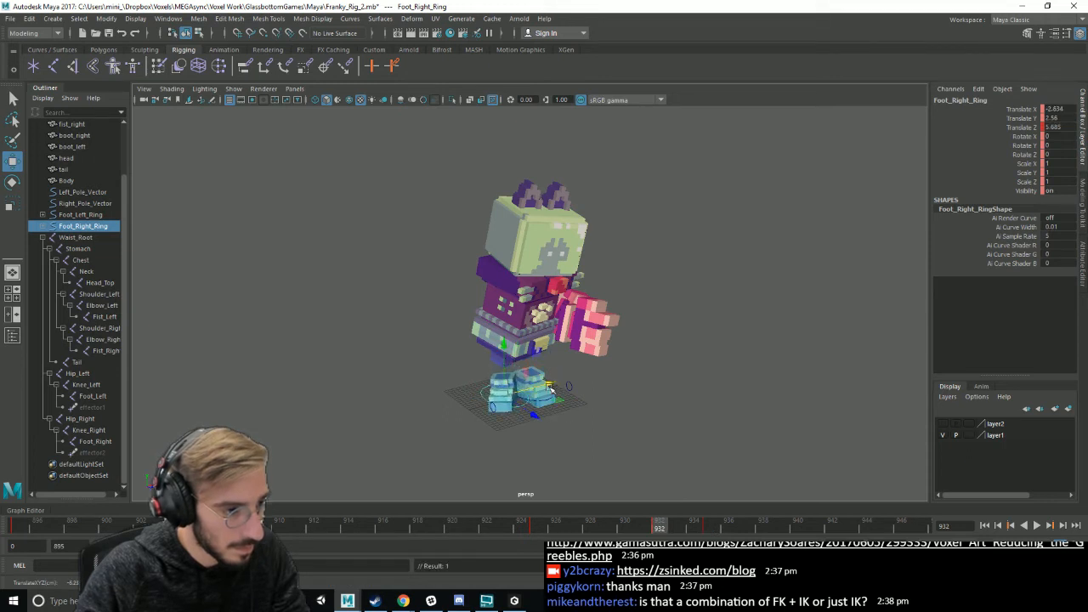
pyautogui.click(493, 406)
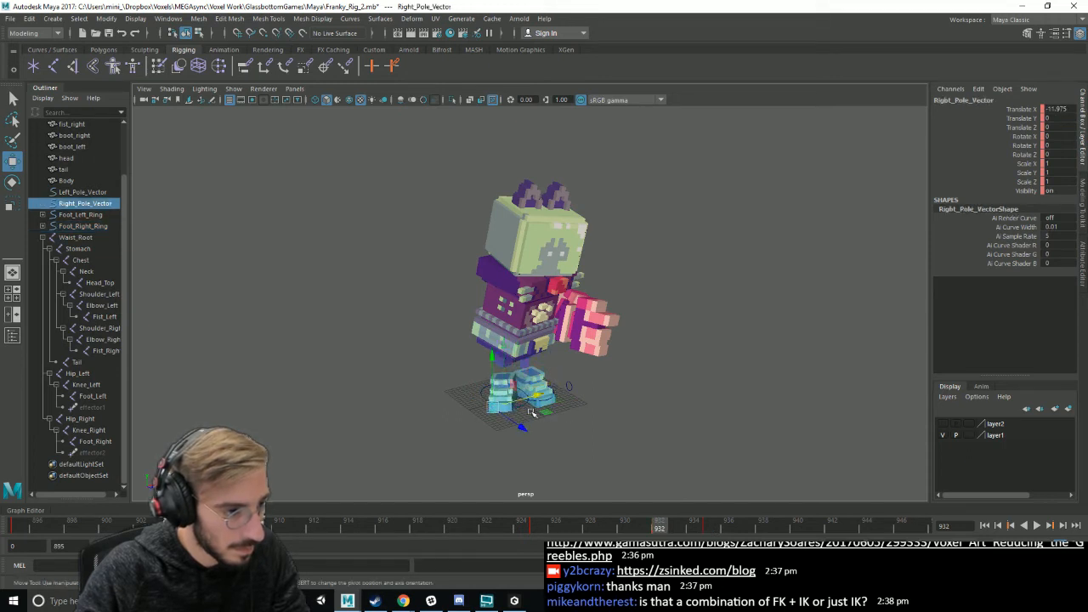
pyautogui.click(575, 408)
# - Move Foot_Left_Ring backward to about Translate Z -7.3 and raise it along Y at frame 932
pyautogui.click(559, 408)
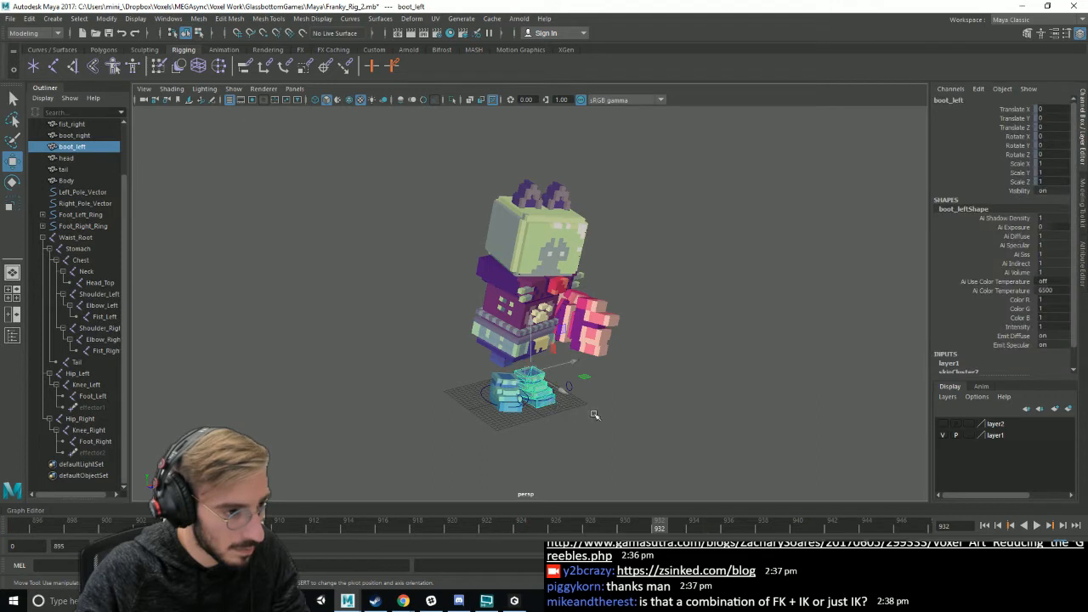
pyautogui.click(594, 414)
pyautogui.click(555, 401)
pyautogui.moveTo(562, 411); pyautogui.dragTo(542, 405)
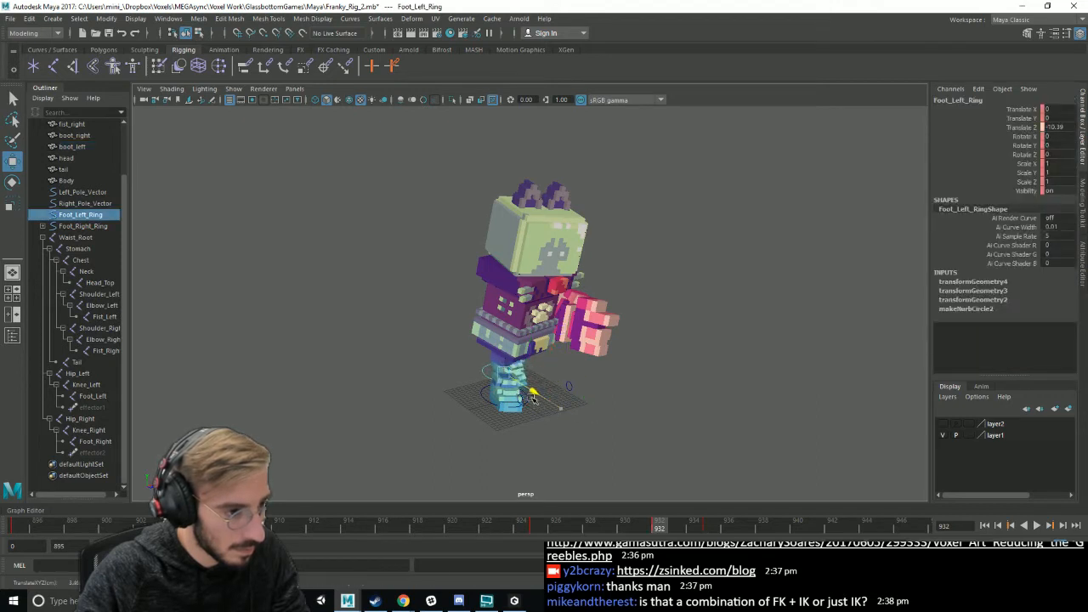
pyautogui.moveTo(510, 367)
pyautogui.mouseDown()
pyautogui.moveTo(503, 317)
pyautogui.moveTo(514, 371)
pyautogui.mouseUp()
pyautogui.moveTo(569, 397); pyautogui.dragTo(557, 399)
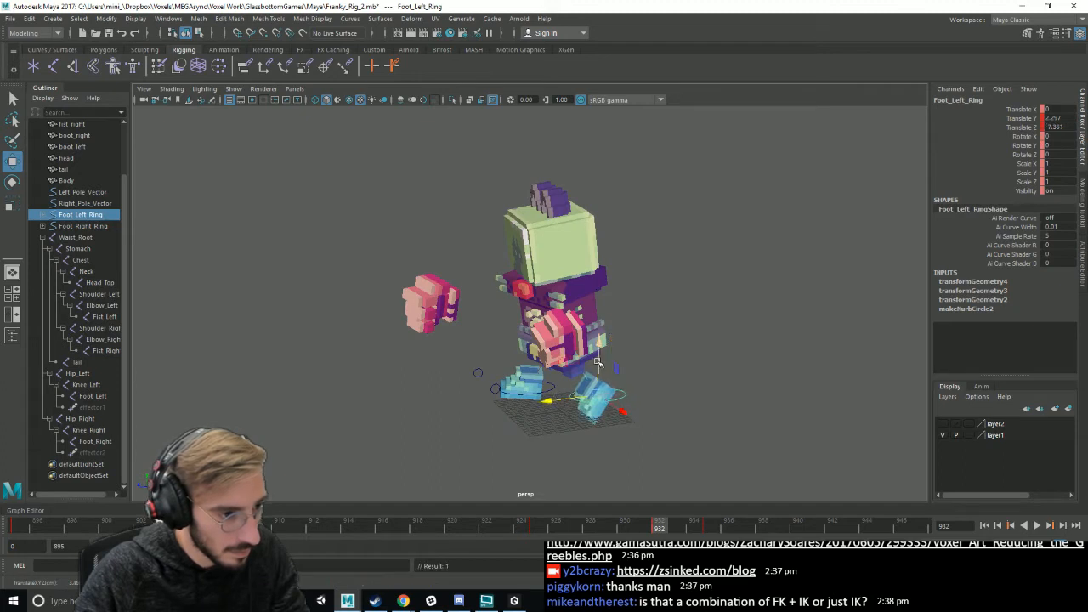
pyautogui.moveTo(598, 347); pyautogui.dragTo(599, 339)
# - Make layer2 visible to show the skeleton, and preview the leg motion from the front
pyautogui.keyDown('alt'); pyautogui.moveTo(603, 400); pyautogui.dragTo(697, 402); pyautogui.keyUp('alt')
pyautogui.click(944, 425)
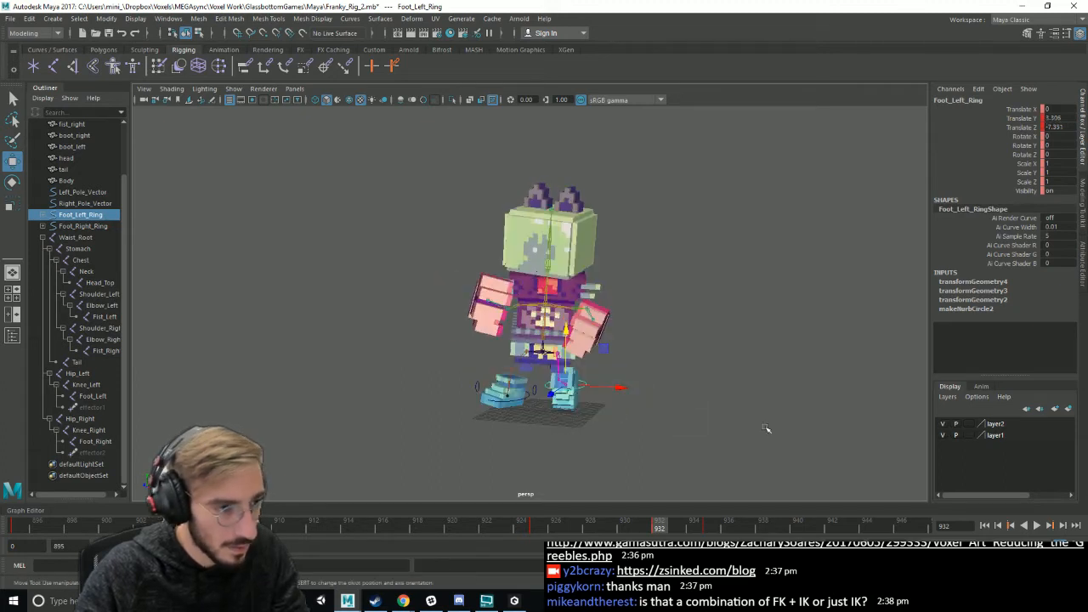
pyautogui.keyDown('alt'); pyautogui.moveTo(765, 430); pyautogui.dragTo(665, 455); pyautogui.keyUp('alt')
pyautogui.hotkey('alt', 'v')
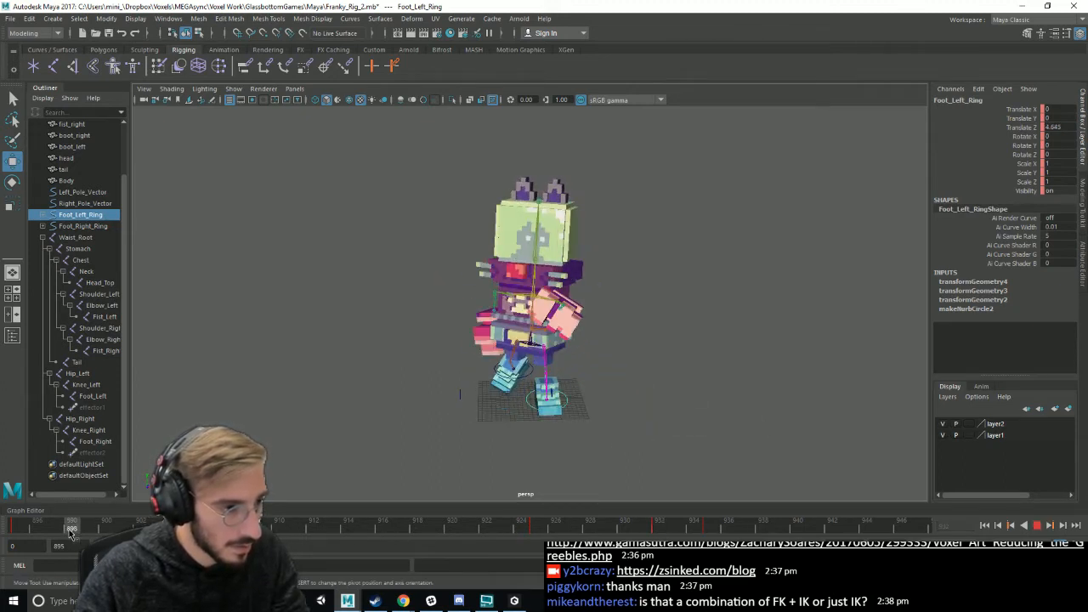
pyautogui.hotkey('alt', 'v')
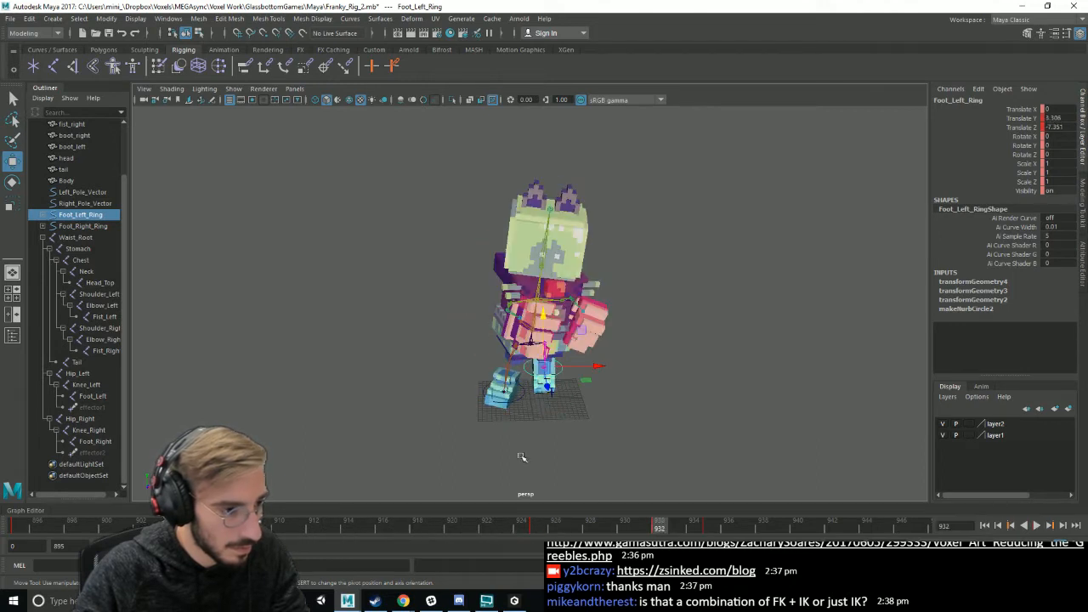
# - At frame 932, lower Foot_Right_Ring to about Translate Y 0.9 and lower Waist_Root to about Translate Y 12.2
pyautogui.click(522, 401)
pyautogui.keyDown('alt'); pyautogui.moveTo(531, 411); pyautogui.dragTo(655, 391); pyautogui.keyUp('alt')
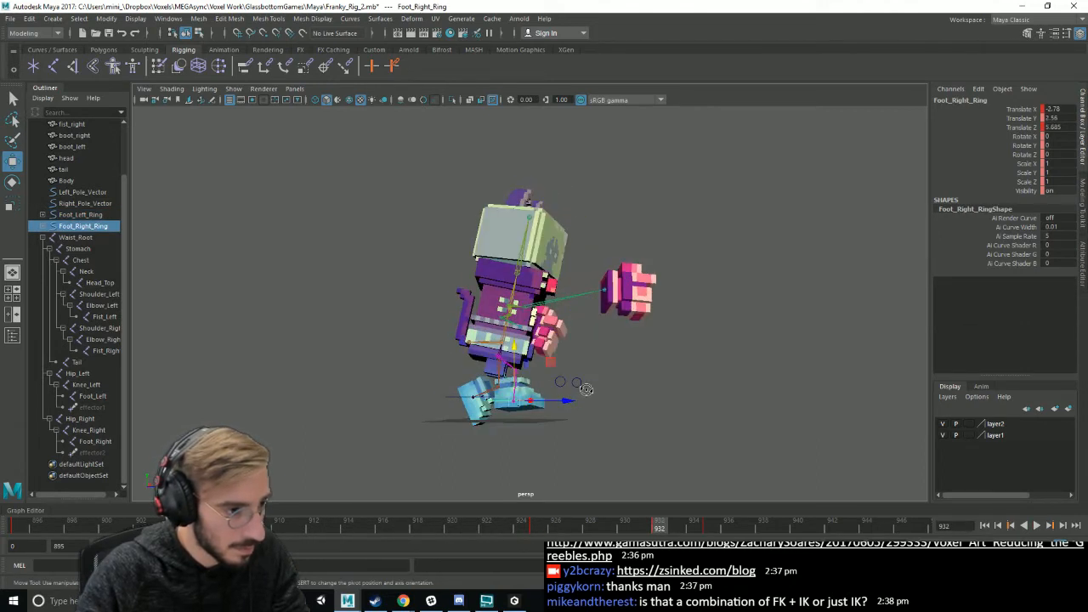
pyautogui.keyDown('alt'); pyautogui.moveTo(586, 390); pyautogui.dragTo(593, 397); pyautogui.keyUp('alt')
pyautogui.moveTo(524, 354); pyautogui.dragTo(569, 391)
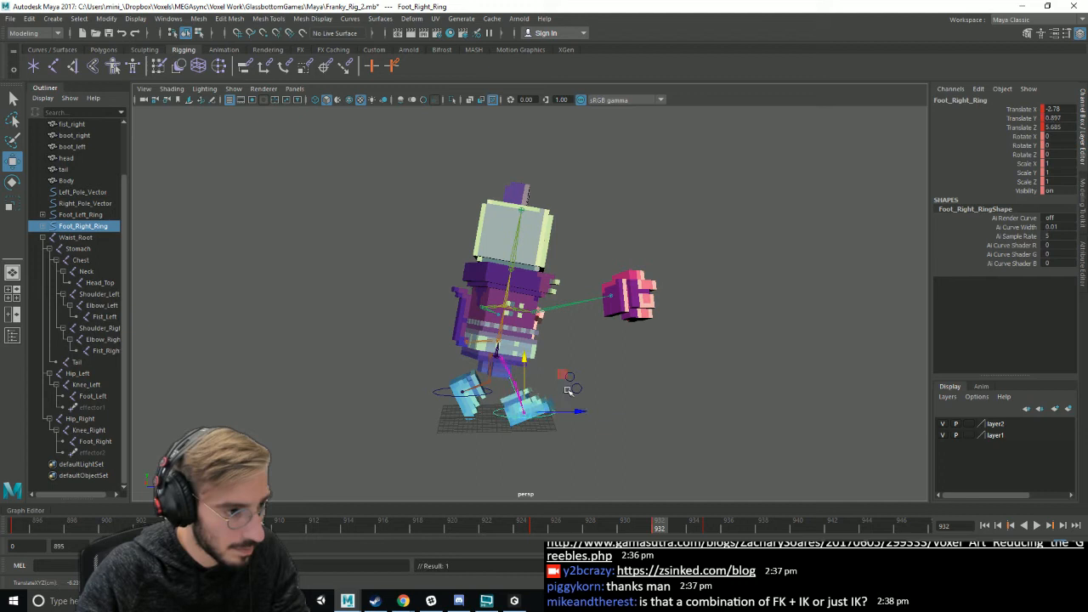
pyautogui.click(497, 357)
pyautogui.moveTo(498, 312); pyautogui.dragTo(498, 324)
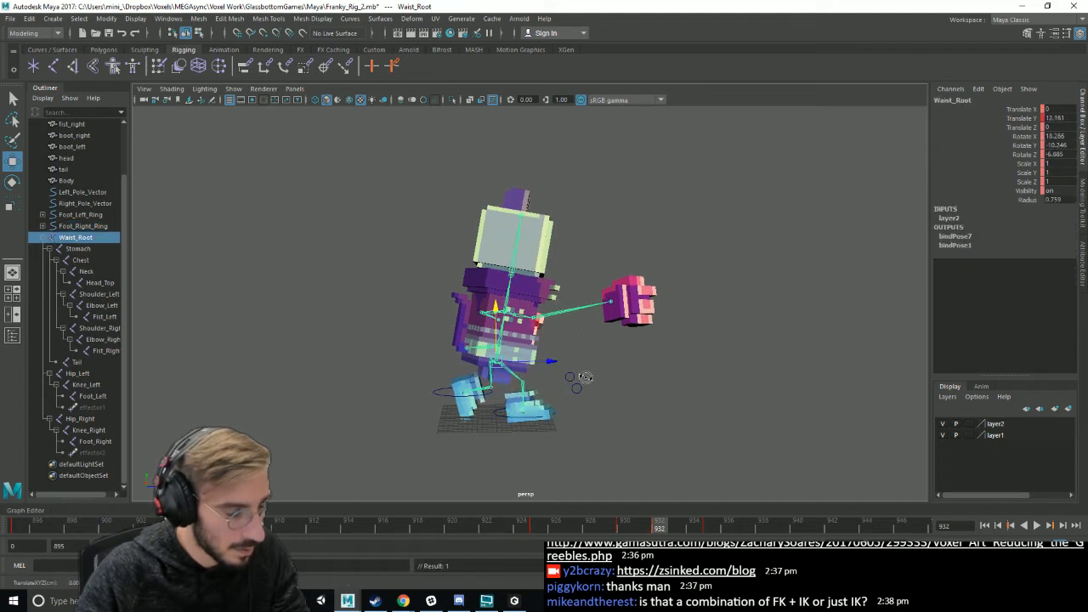
# - Lower Foot_Right_Ring further to about Translate Y 0.17 and shift it sideways to about Translate X -0.6
pyautogui.keyDown('alt'); pyautogui.moveTo(585, 377); pyautogui.dragTo(491, 368); pyautogui.keyUp('alt')
pyautogui.click(538, 412)
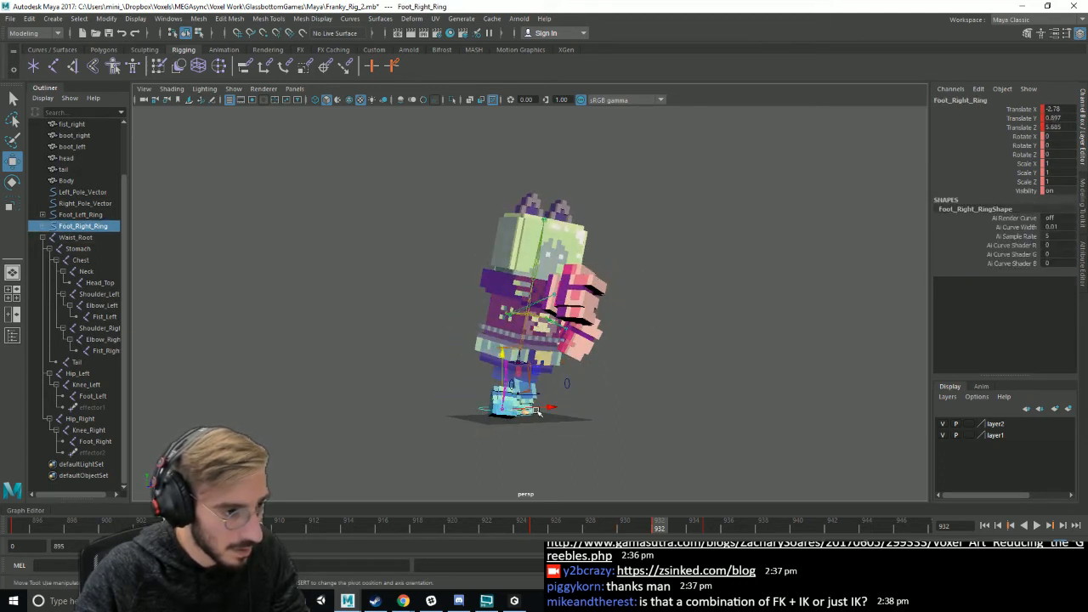
pyautogui.moveTo(508, 354); pyautogui.dragTo(504, 361, button='middle')
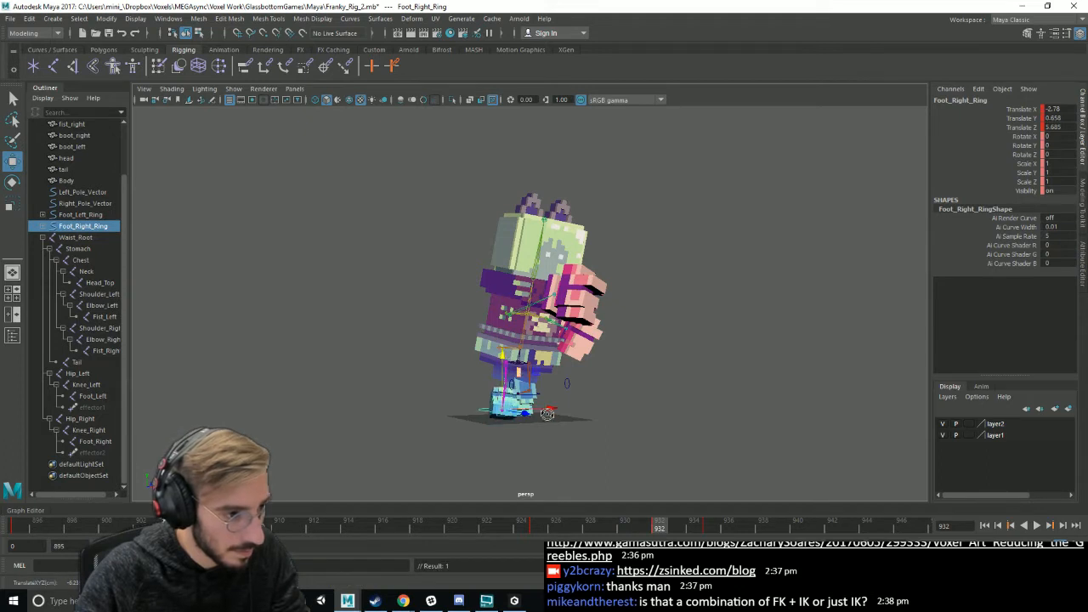
pyautogui.keyDown('alt'); pyautogui.moveTo(547, 414); pyautogui.dragTo(612, 436); pyautogui.keyUp('alt')
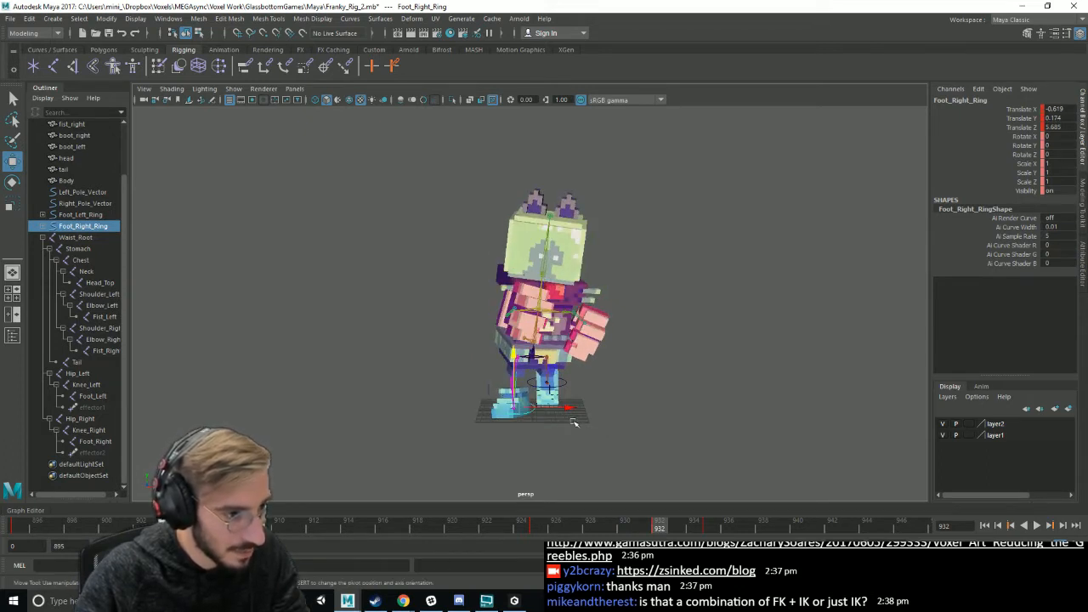
# - Move Right_Pole_Vector to about Translate X 0.16 and Left_Pole_Vector outward to about Translate X 11.8
pyautogui.click(487, 388)
pyautogui.moveTo(553, 390); pyautogui.dragTo(575, 390)
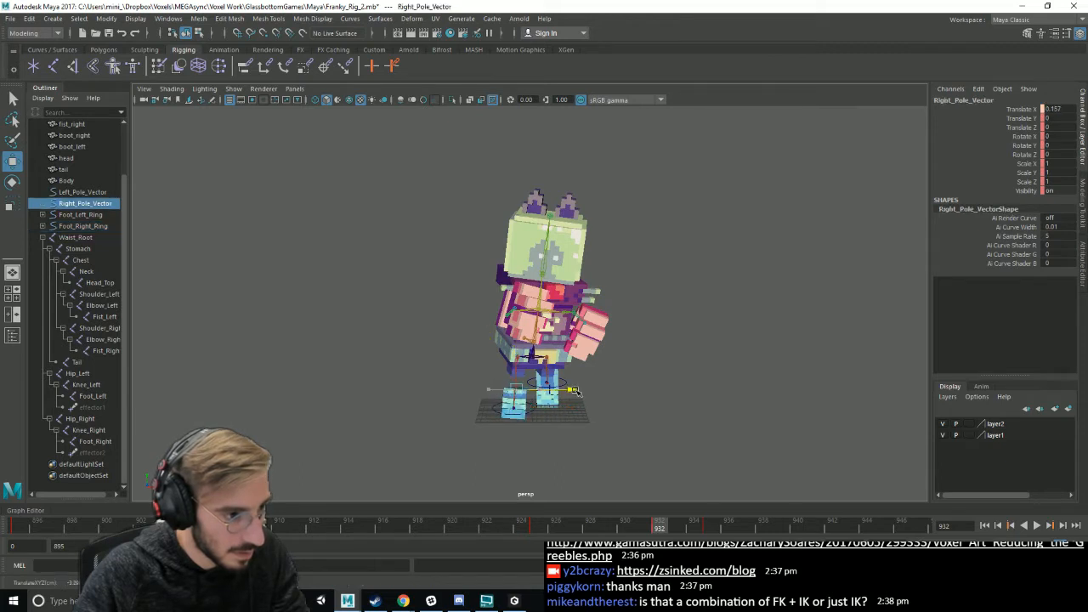
pyautogui.click(609, 406)
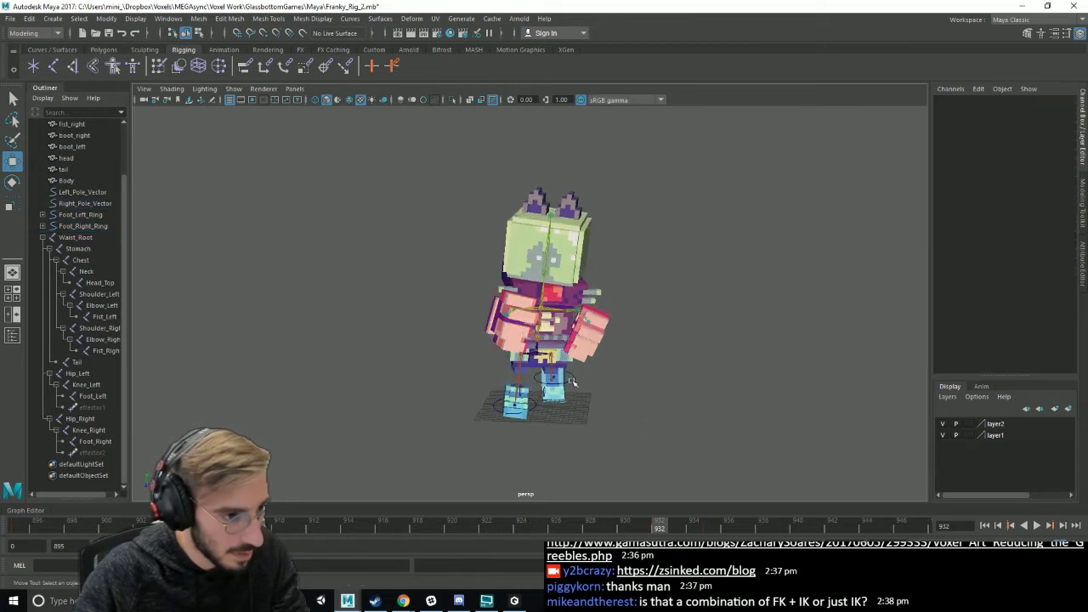
pyautogui.click(543, 395)
pyautogui.moveTo(601, 396); pyautogui.dragTo(658, 397)
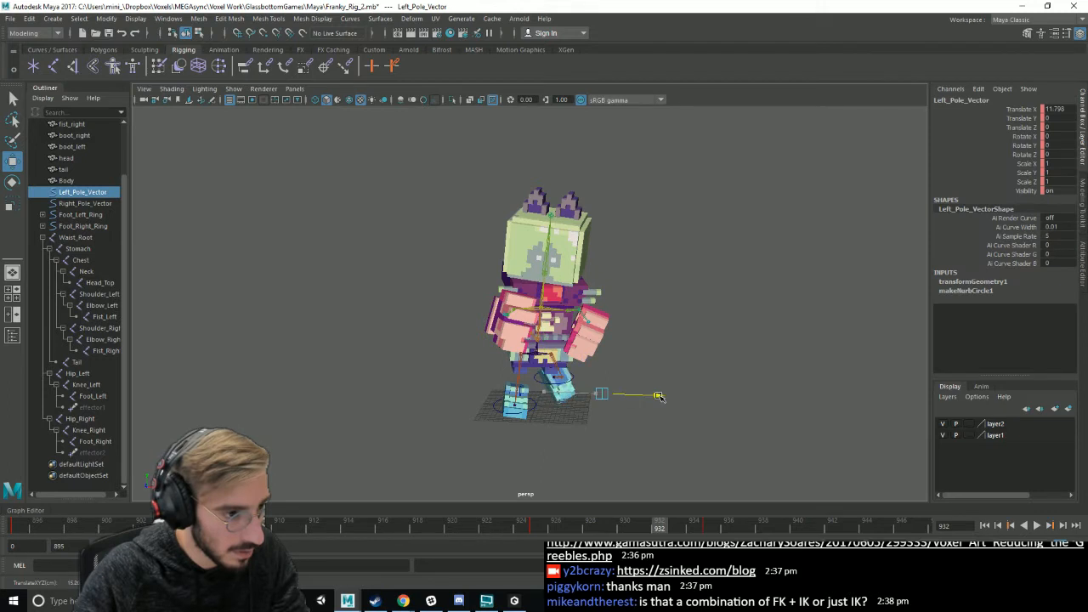
# - Save the scene and scrub through frames 930 to 935 to check the character's leg motion
pyautogui.click(695, 434)
pyautogui.keyDown('alt'); pyautogui.moveTo(596, 464); pyautogui.dragTo(672, 470); pyautogui.keyUp('alt')
pyautogui.hotkey('ctrl', 's')
pyautogui.click(645, 527)
pyautogui.hotkey('alt', 'v')
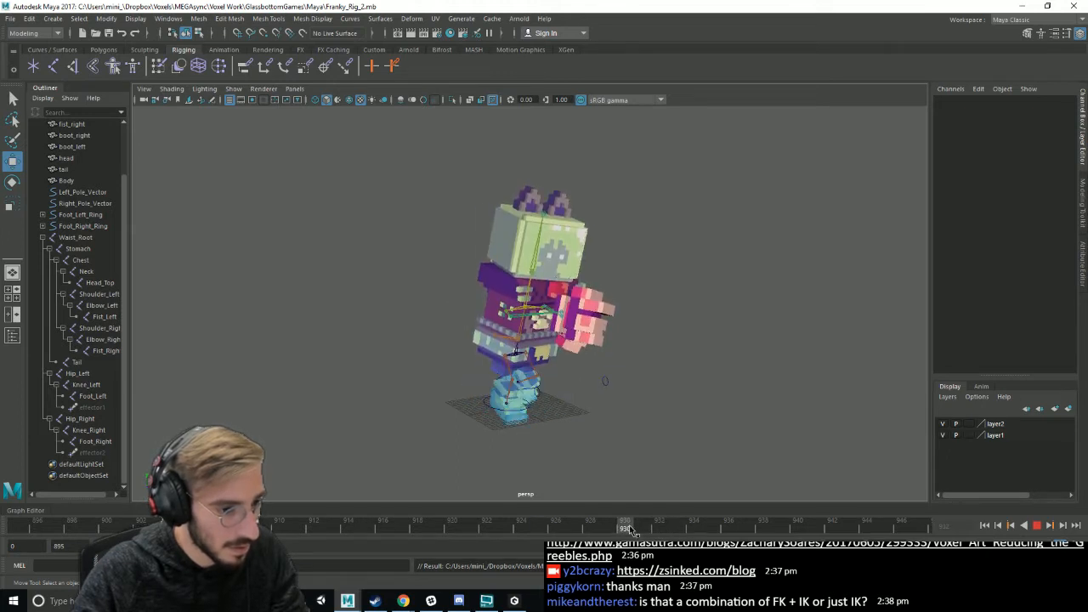
pyautogui.click(630, 529)
pyautogui.click(709, 529)
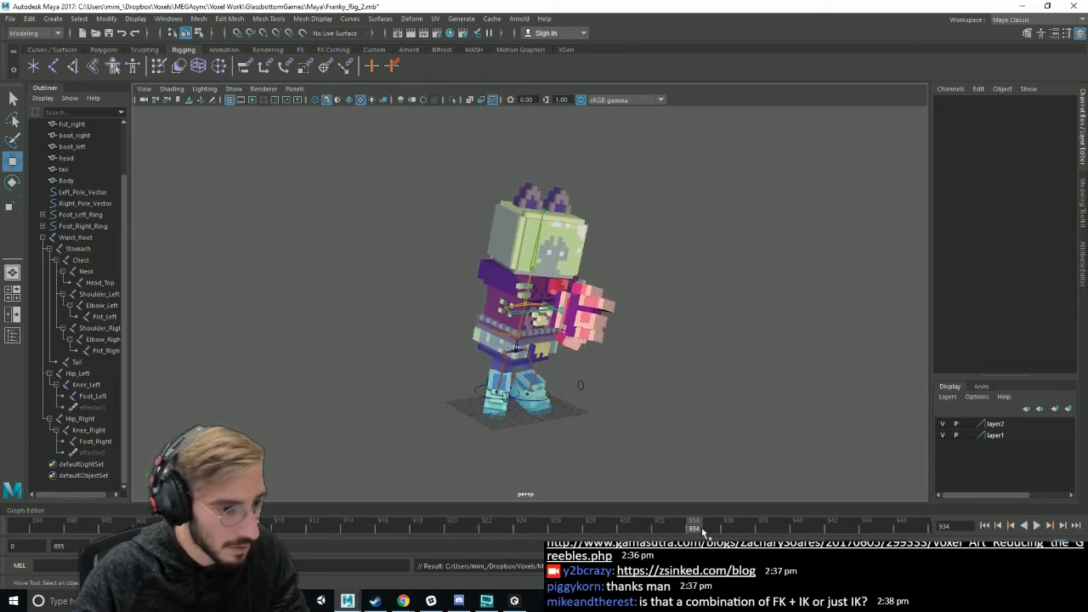
# - At frame 935, replace the keys on everything from Left_Pole_Vector through effector2 with fresh ones, and save the scene
pyautogui.click(83, 192)
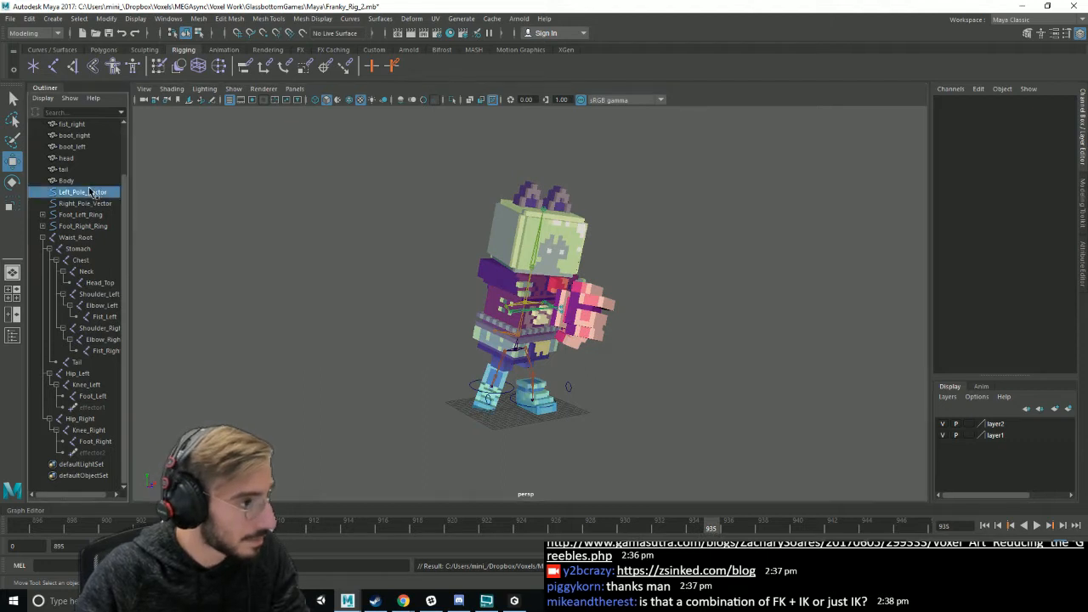
pyautogui.keyDown('shift'); pyautogui.click(88, 453); pyautogui.keyUp('shift')
pyautogui.rightClick(710, 528)
pyautogui.click(766, 389)
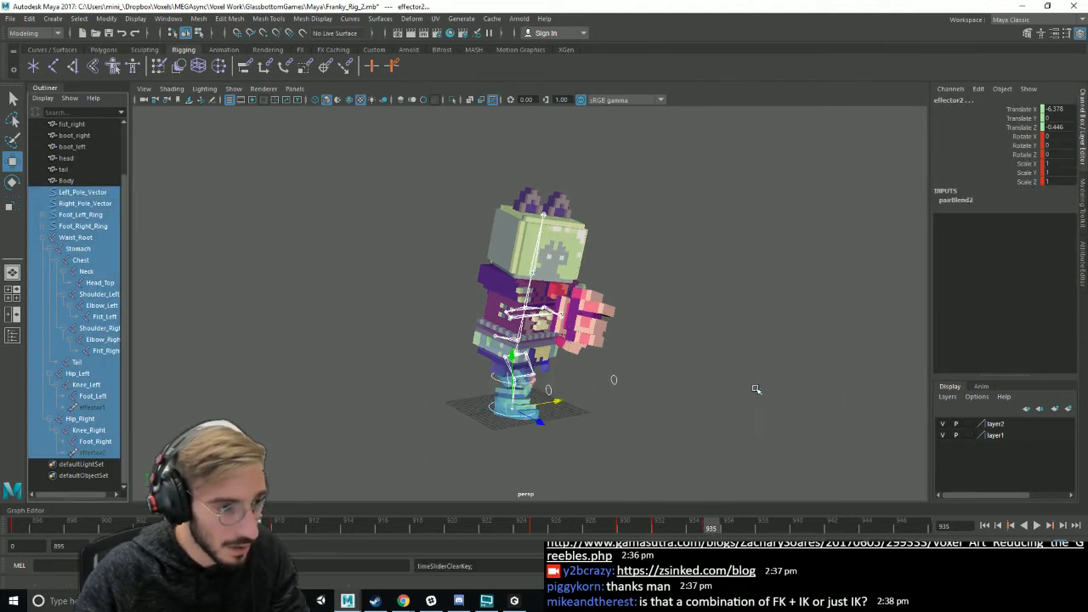
pyautogui.click(372, 68)
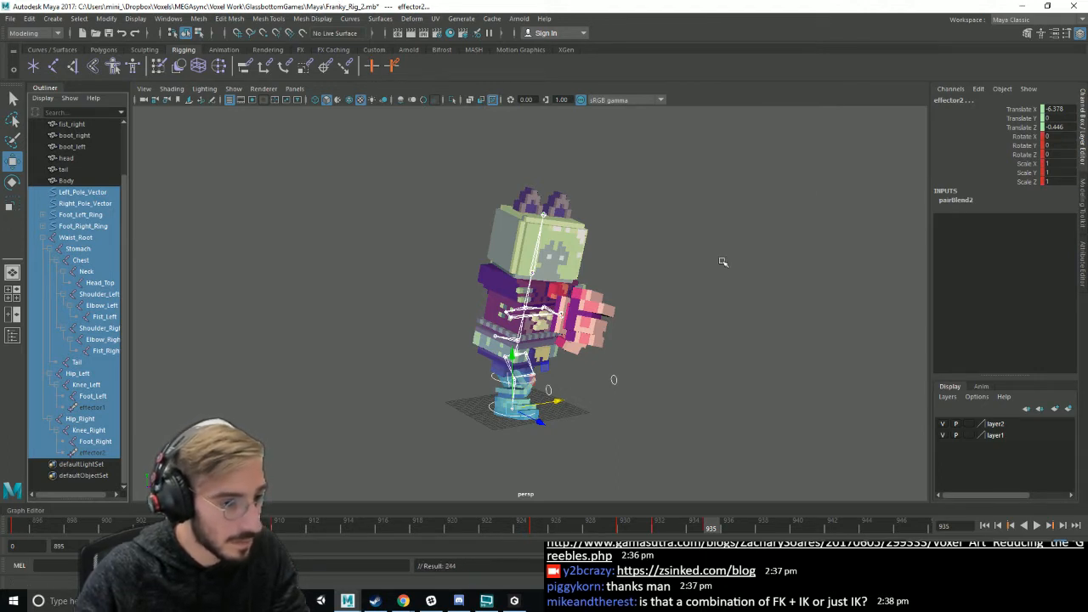
pyautogui.moveTo(721, 516)
pyautogui.mouseDown()
pyautogui.moveTo(315, 520)
pyautogui.moveTo(711, 521)
pyautogui.mouseUp()
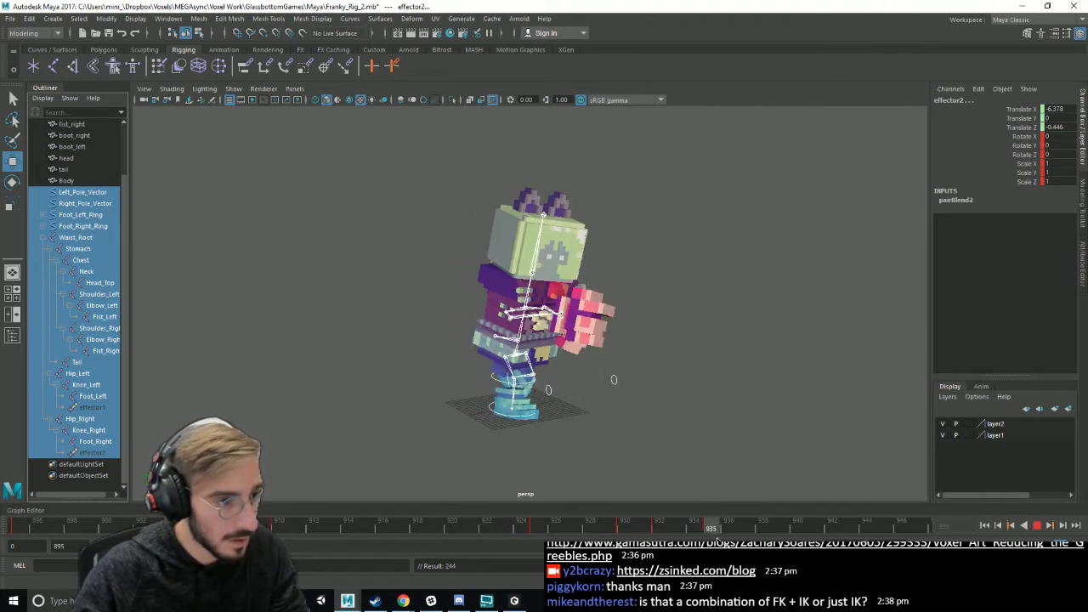
pyautogui.click(742, 448)
pyautogui.hotkey('ctrl', 's')
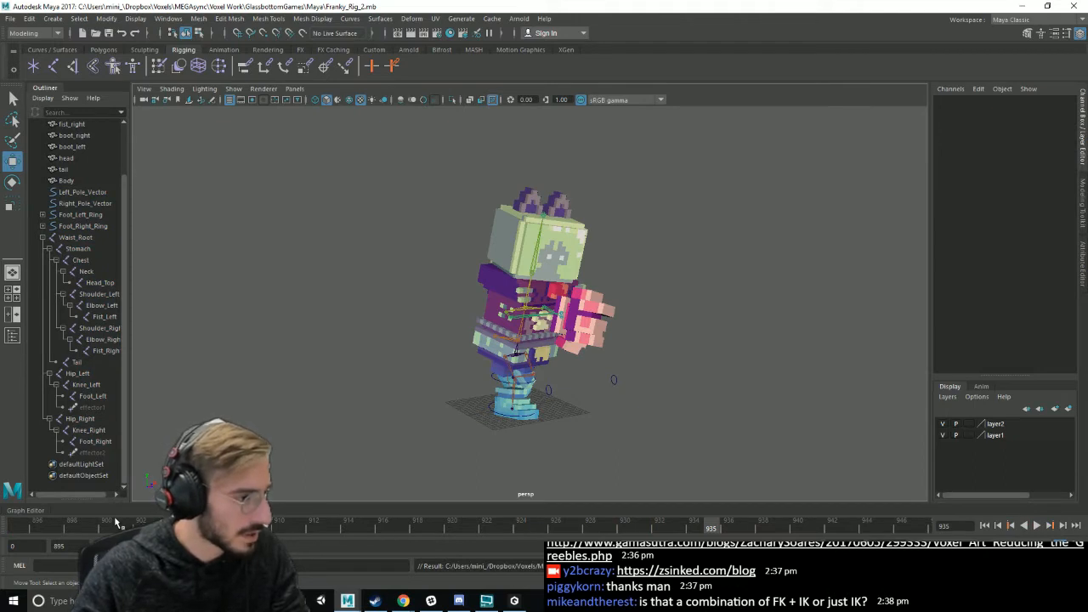
# - Play back the character's animation from about frame 898, check it from other angles, and save the scene
pyautogui.hotkey('alt', 'Tab')
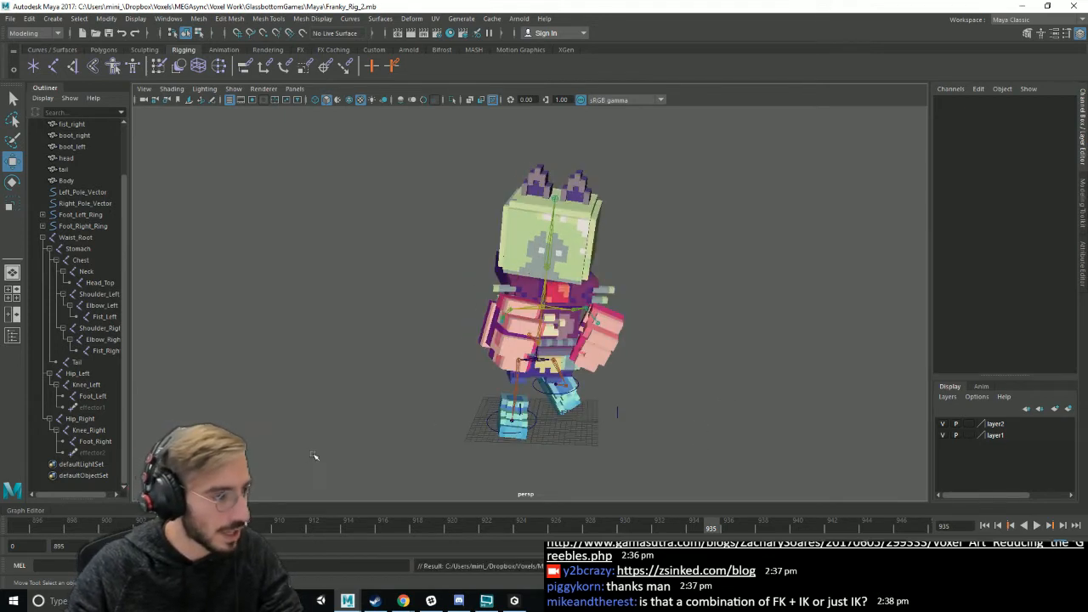
pyautogui.click(71, 529)
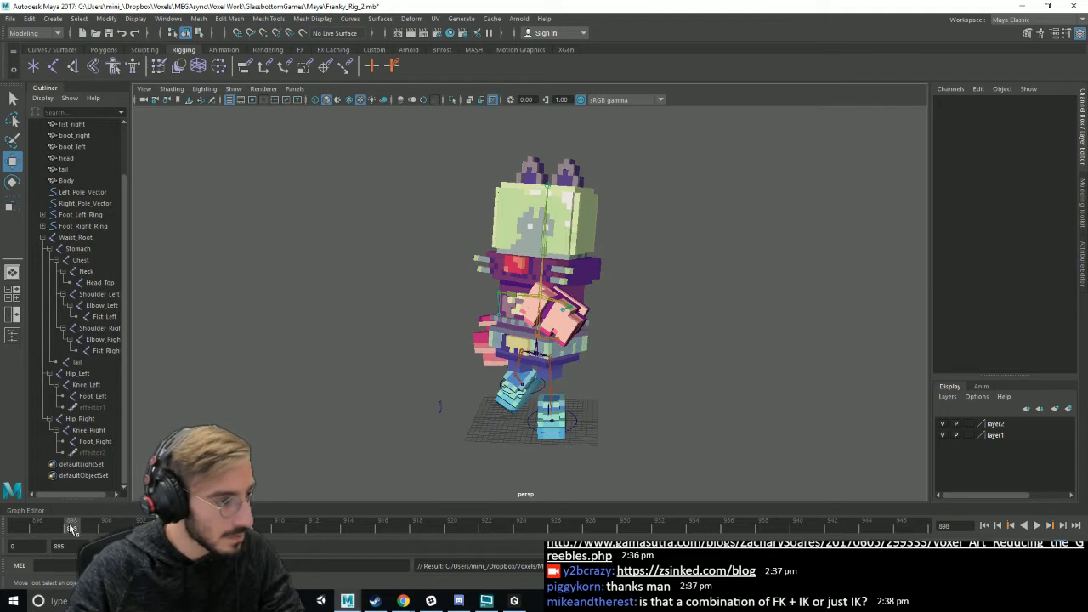
pyautogui.hotkey('alt', 'v')
pyautogui.hotkey('alt', 'v')
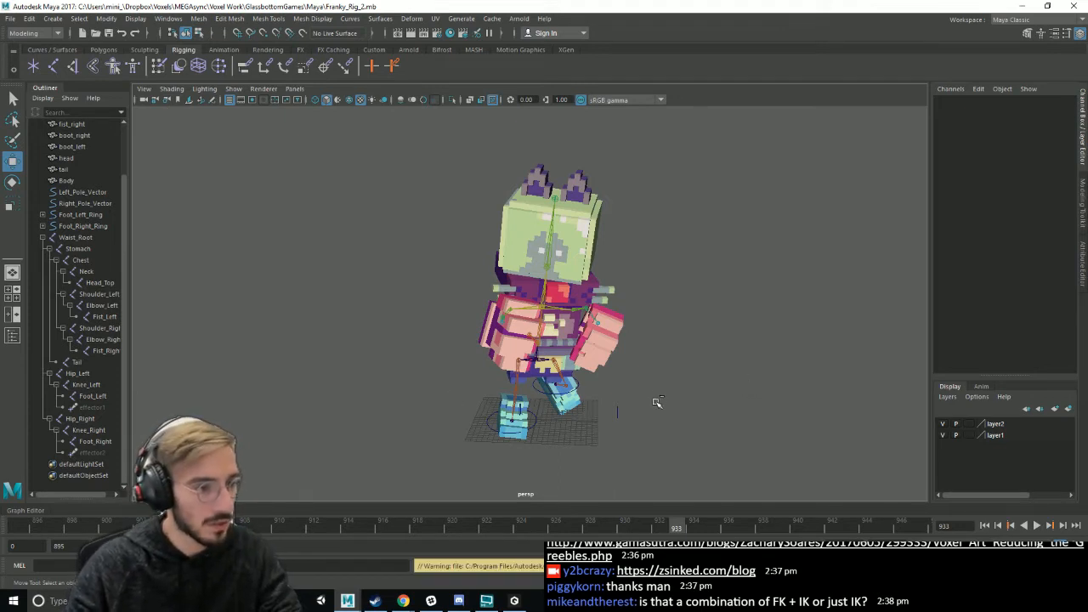
pyautogui.keyDown('alt'); pyautogui.moveTo(636, 398); pyautogui.dragTo(601, 413); pyautogui.keyUp('alt')
pyautogui.keyDown('alt'); pyautogui.moveTo(544, 419); pyautogui.dragTo(486, 452); pyautogui.keyUp('alt')
pyautogui.hotkey('ctrl', 's')
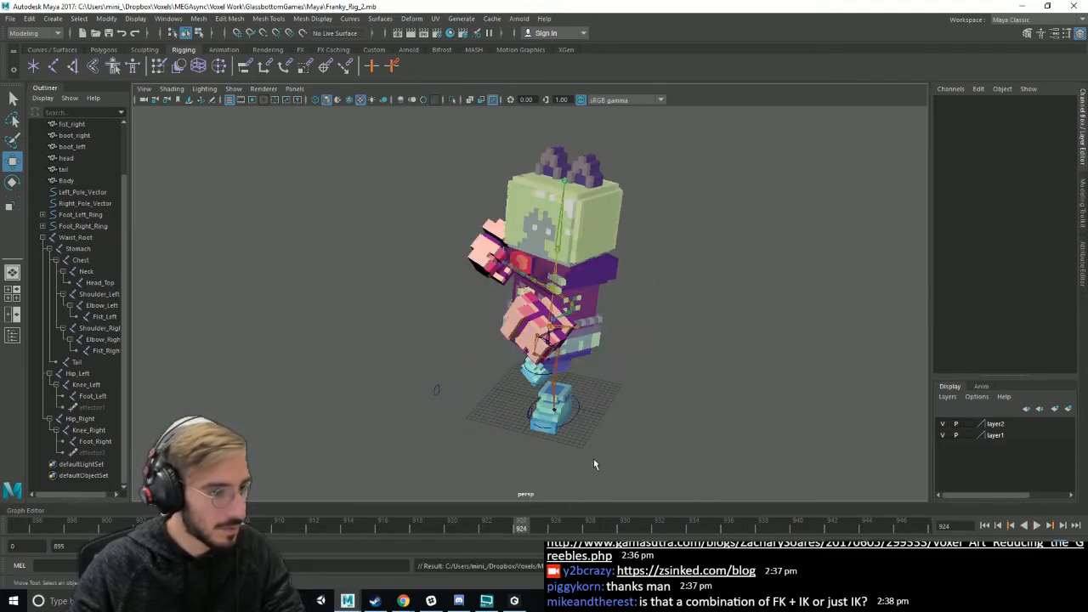
# - Open the recent scene Spider_Small.mb and play its animation
pyautogui.click(10, 18)
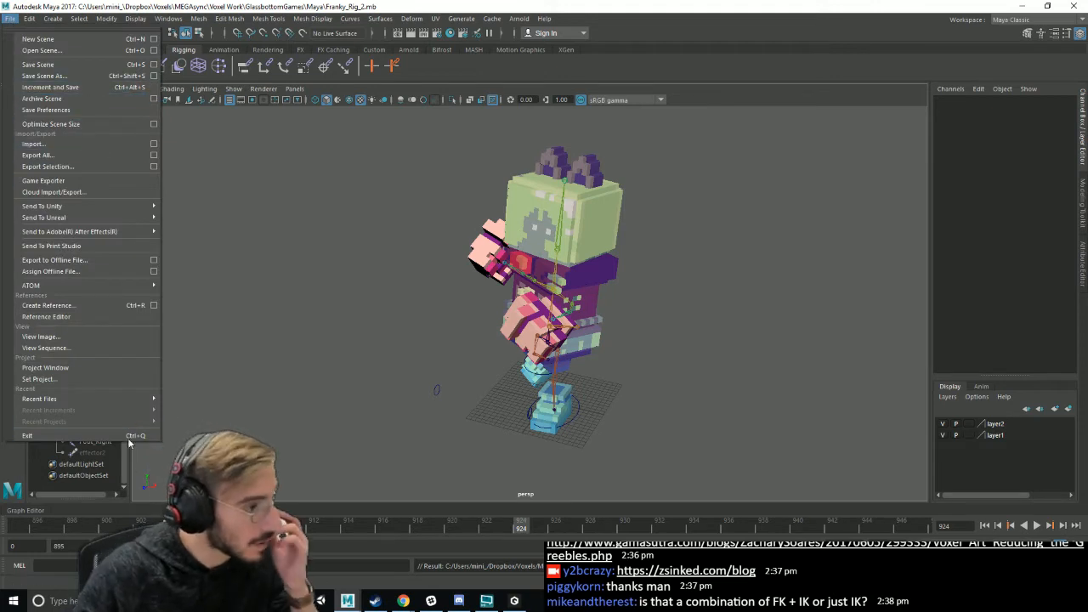
pyautogui.moveTo(120, 399)
pyautogui.click(248, 412)
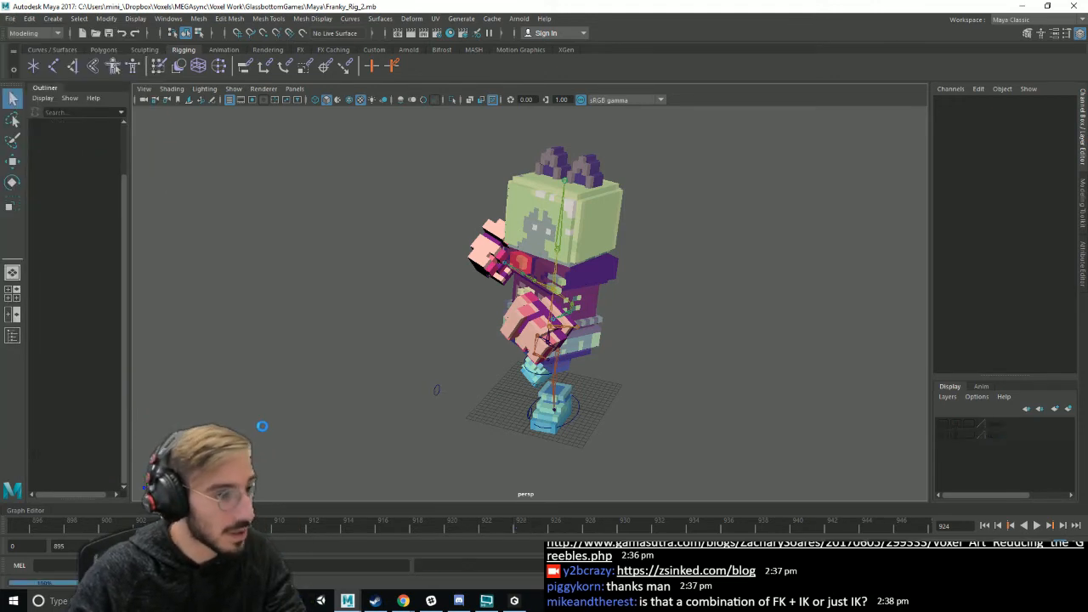
pyautogui.click(1036, 526)
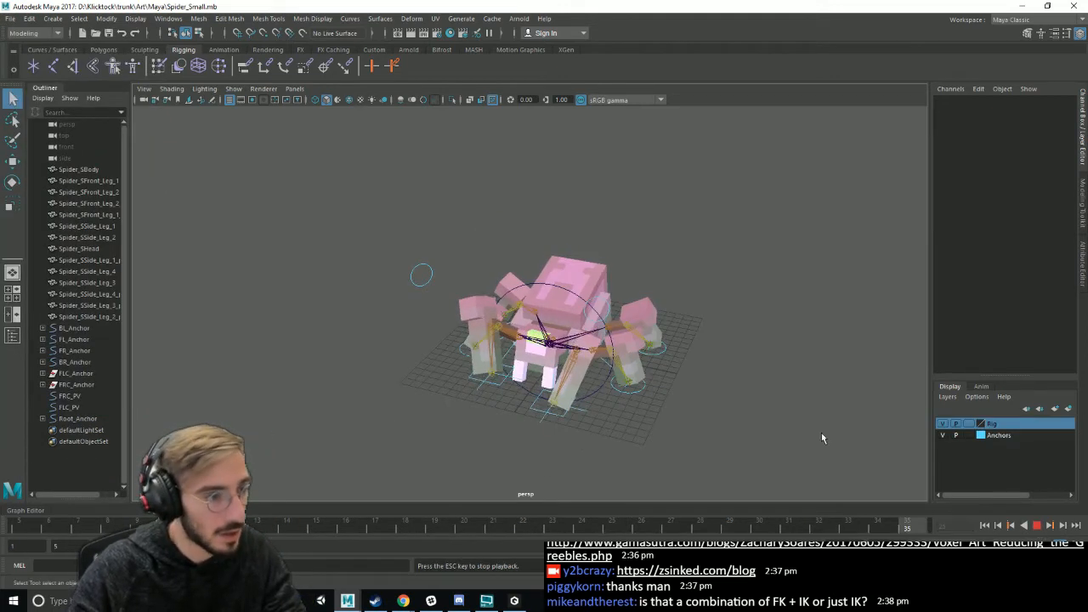
# - Hide the spider's Rig and Anchors layers and shift the playback range to frames 40 to 70
pyautogui.click(943, 424)
pyautogui.click(943, 435)
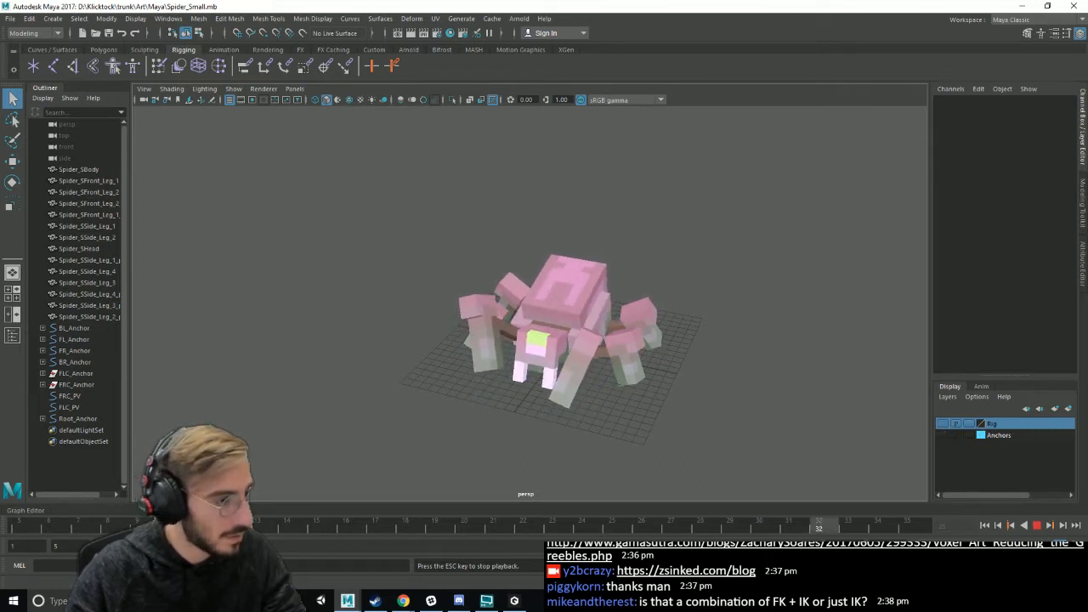
pyautogui.moveTo(235, 547); pyautogui.dragTo(312, 544)
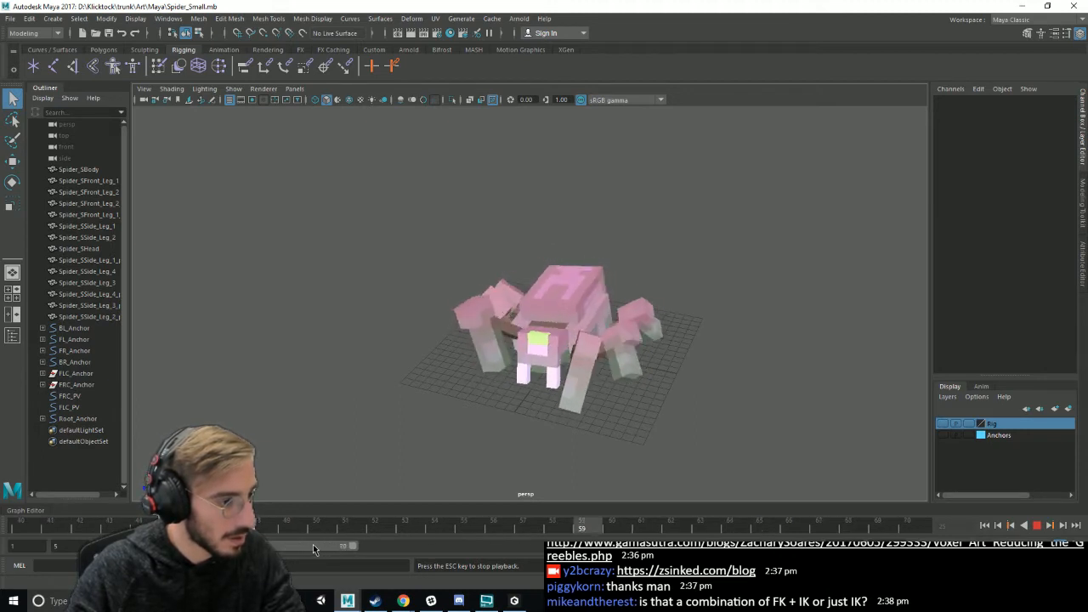
pyautogui.moveTo(632, 431)
pyautogui.keyDown('alt'); pyautogui.mouseDown()
pyautogui.moveTo(571, 441)
pyautogui.moveTo(628, 433)
pyautogui.mouseUp(); pyautogui.keyUp('alt')
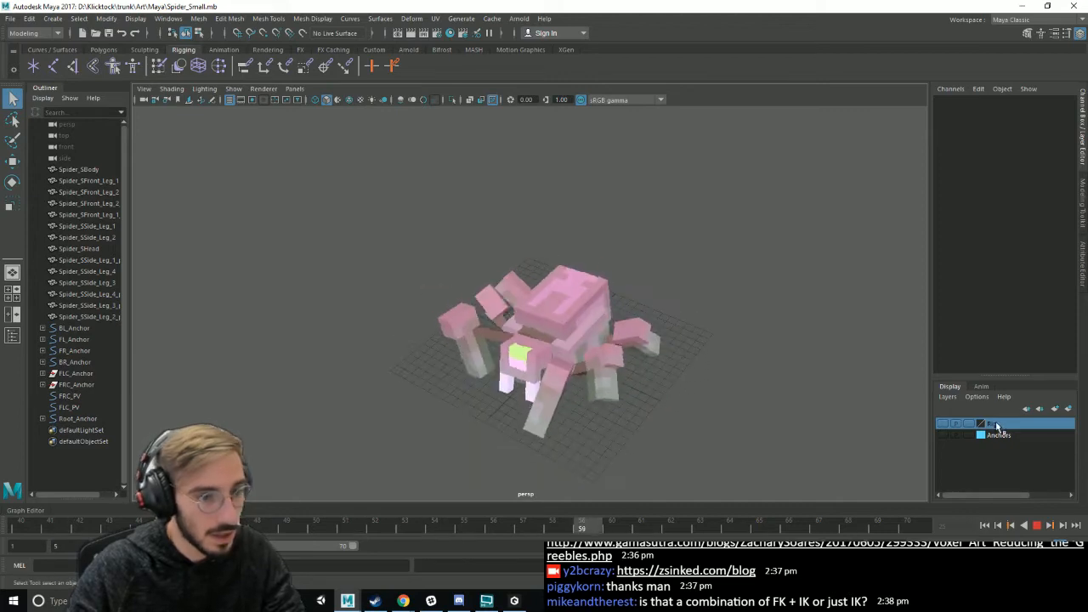
# - Show the Rig and Anchors layers again and preview the spider's animation over frames 80 to 110
pyautogui.click(943, 424)
pyautogui.click(944, 436)
pyautogui.scroll(4, 708, 428)
pyautogui.keyDown('alt'); pyautogui.moveTo(706, 423); pyautogui.dragTo(731, 446); pyautogui.keyUp('alt')
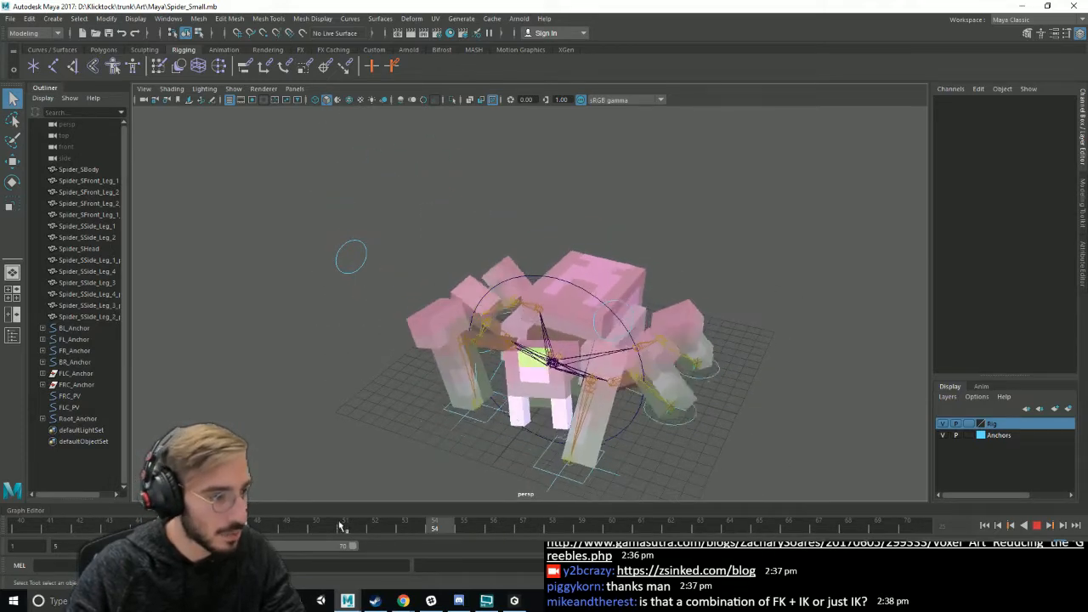
pyautogui.moveTo(269, 547); pyautogui.dragTo(407, 544)
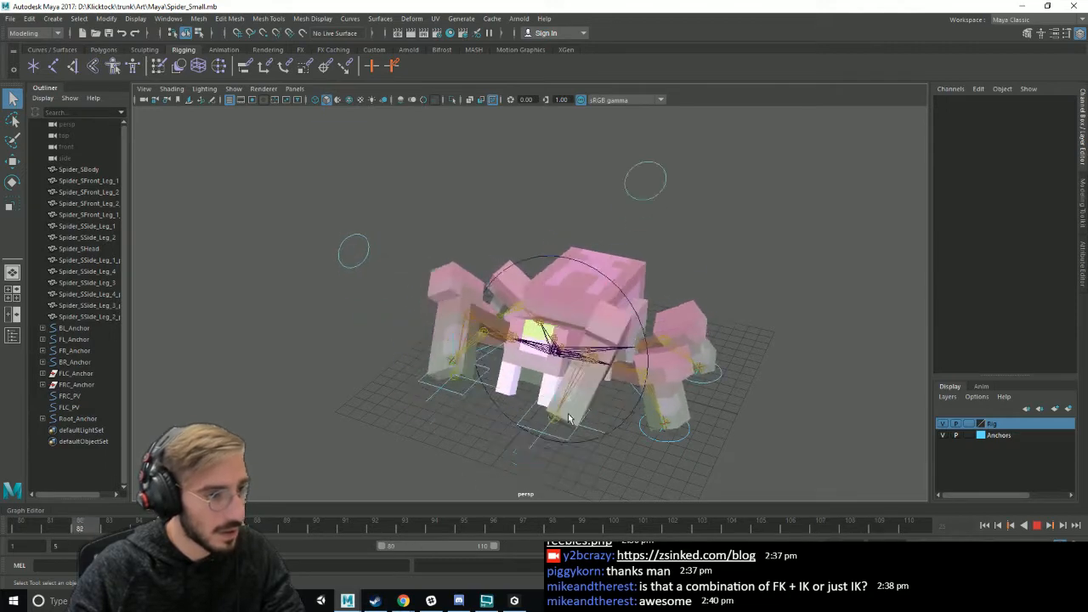
pyautogui.scroll(-3, 648, 417)
pyautogui.keyDown('alt'); pyautogui.moveTo(649, 418); pyautogui.dragTo(680, 418); pyautogui.keyUp('alt')
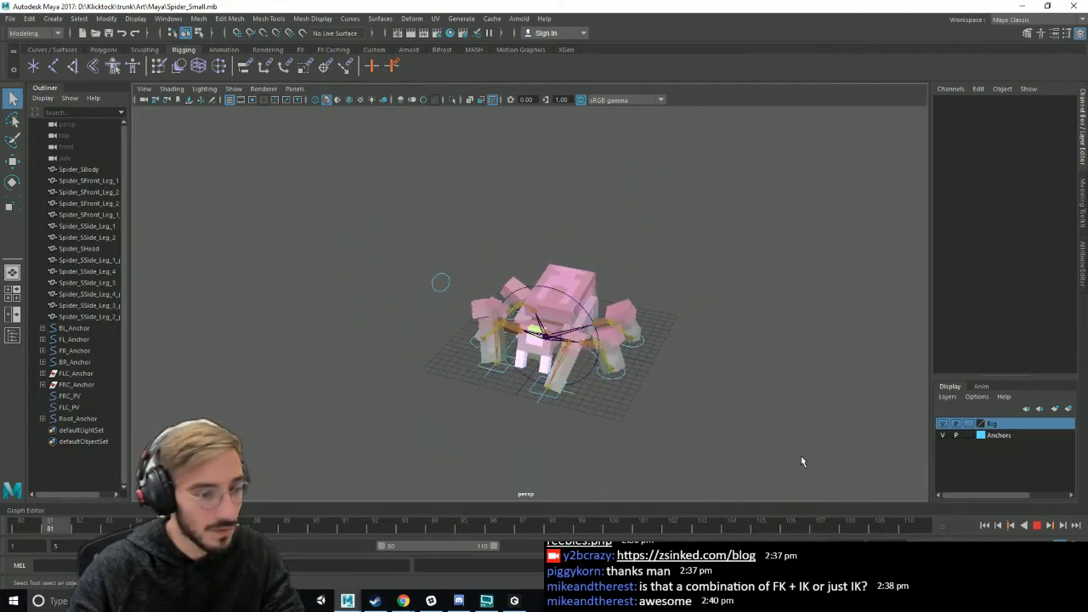
# - Reopen the recent scene Franky_Rig_2.mb and play back the character's animation
pyautogui.click(10, 18)
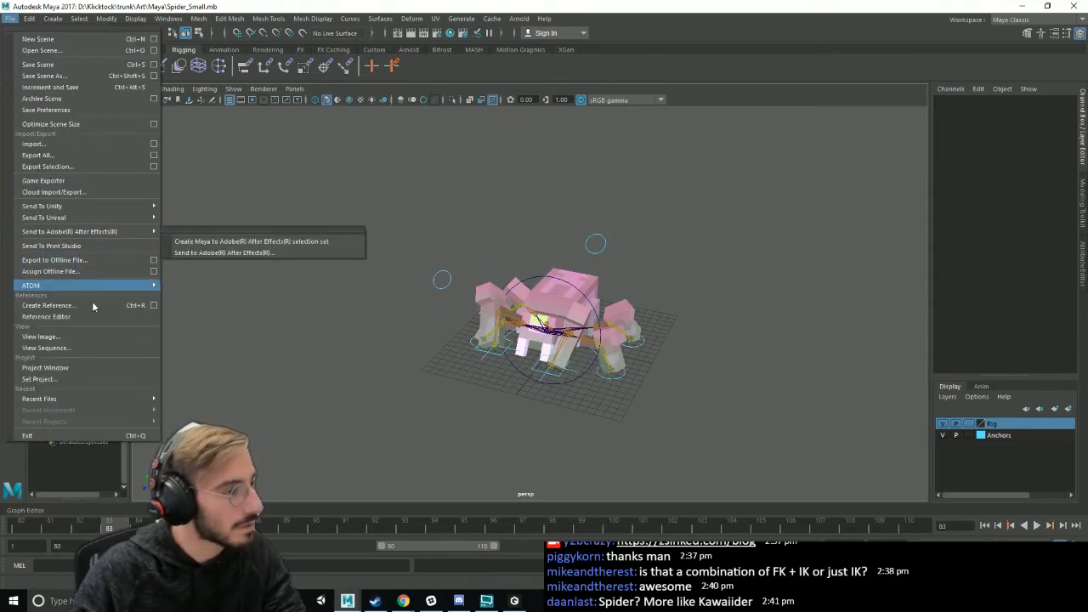
pyautogui.moveTo(93, 399)
pyautogui.click(329, 406)
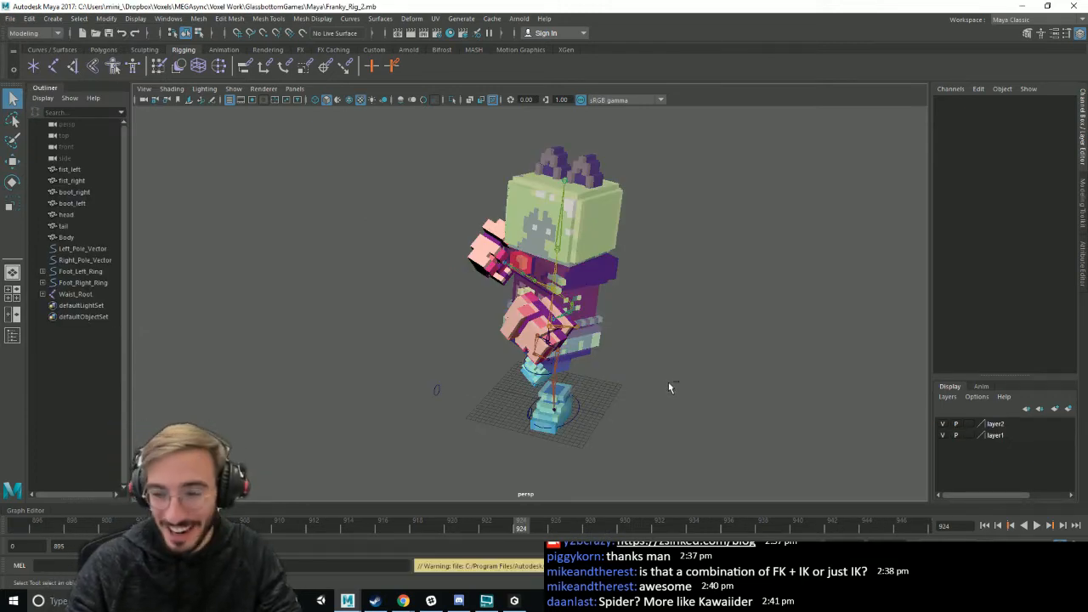
pyautogui.moveTo(665, 380)
pyautogui.keyDown('alt'); pyautogui.mouseDown()
pyautogui.moveTo(645, 386)
pyautogui.moveTo(656, 382)
pyautogui.mouseUp(); pyautogui.keyUp('alt')
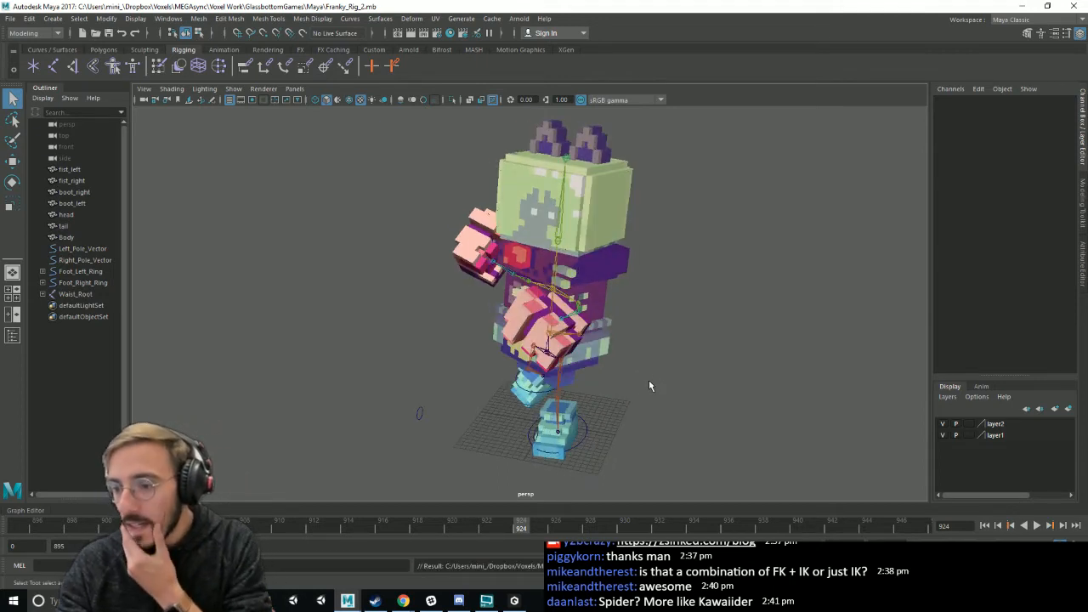
pyautogui.hotkey('alt', 'v')
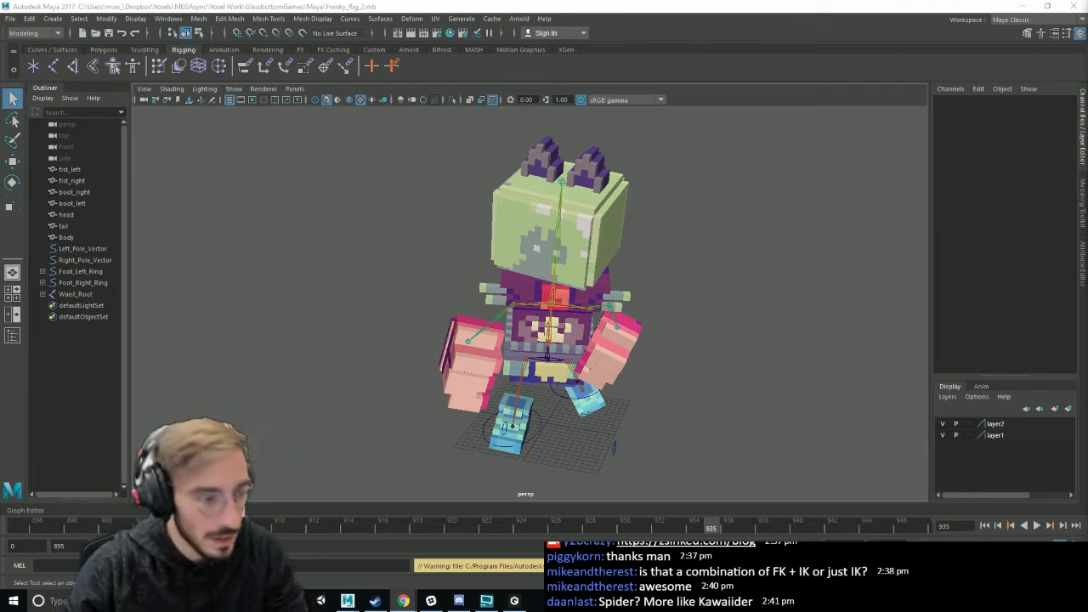
pyautogui.hotkey('alt', 'v')
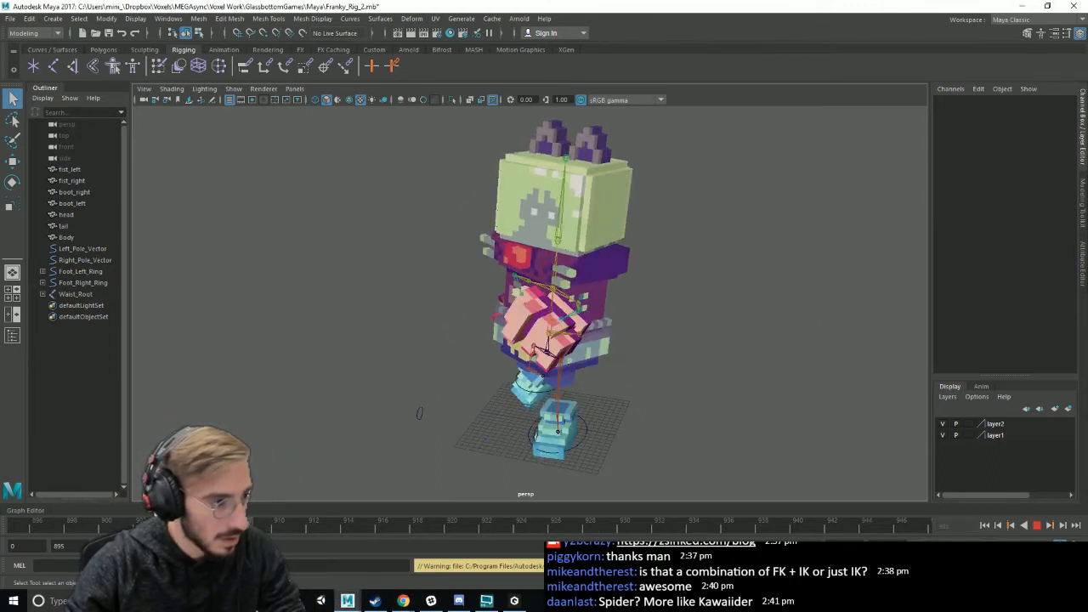
# - Go to frame 850 and copy the keys of every control and joint from Left_Pole_Vector through effector2
pyautogui.moveTo(723, 547)
pyautogui.mouseDown()
pyautogui.moveTo(505, 528)
pyautogui.moveTo(331, 530)
pyautogui.mouseUp()
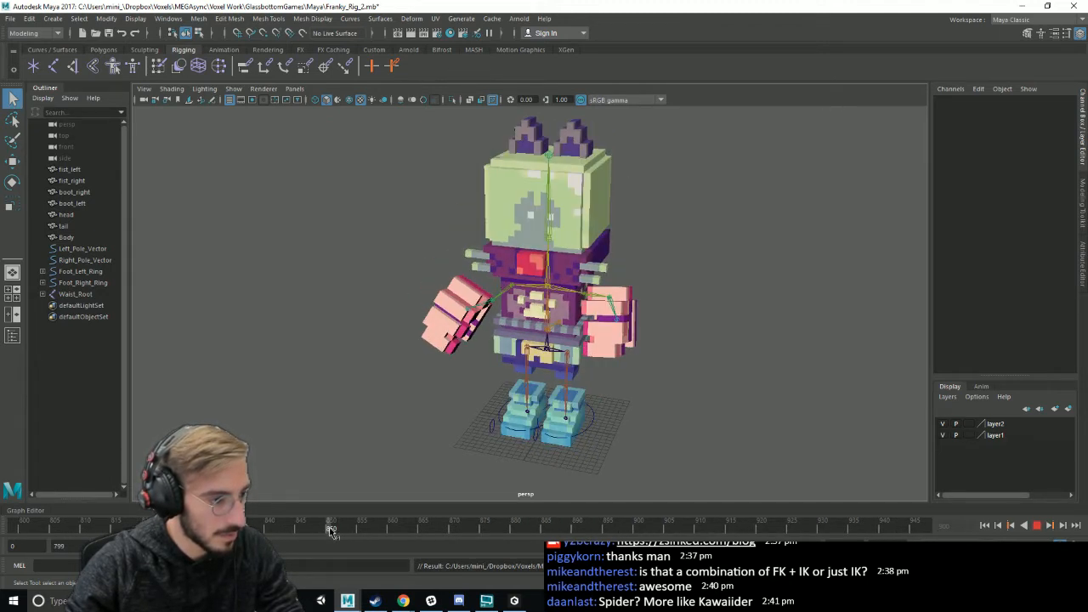
pyautogui.keyDown('shift'); pyautogui.click(43, 293); pyautogui.keyUp('shift')
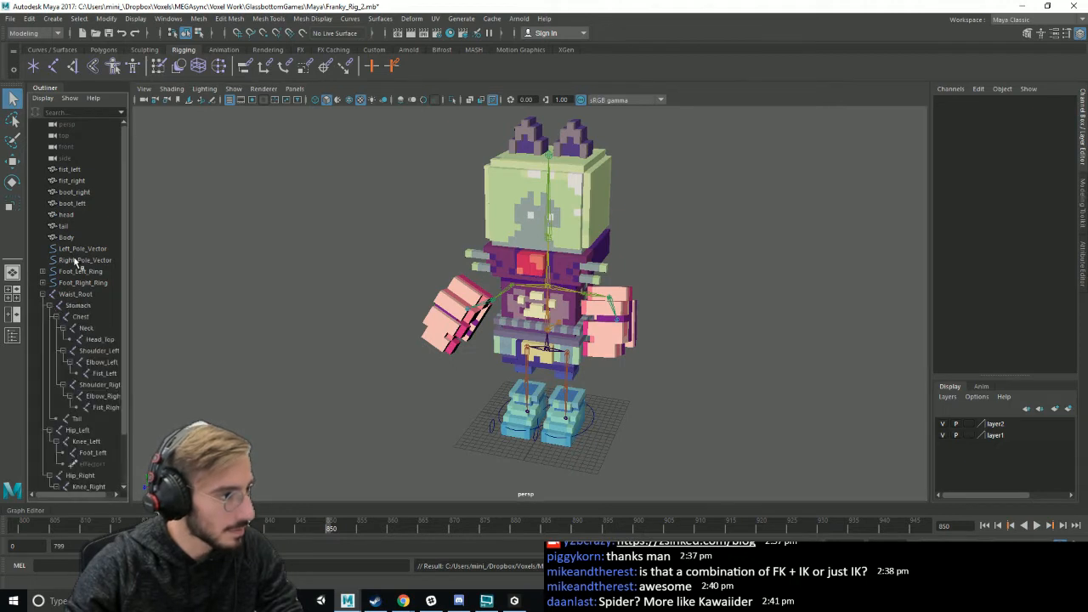
pyautogui.click(78, 248)
pyautogui.scroll(-2, 82, 426)
pyautogui.keyDown('shift'); pyautogui.click(88, 452); pyautogui.keyUp('shift')
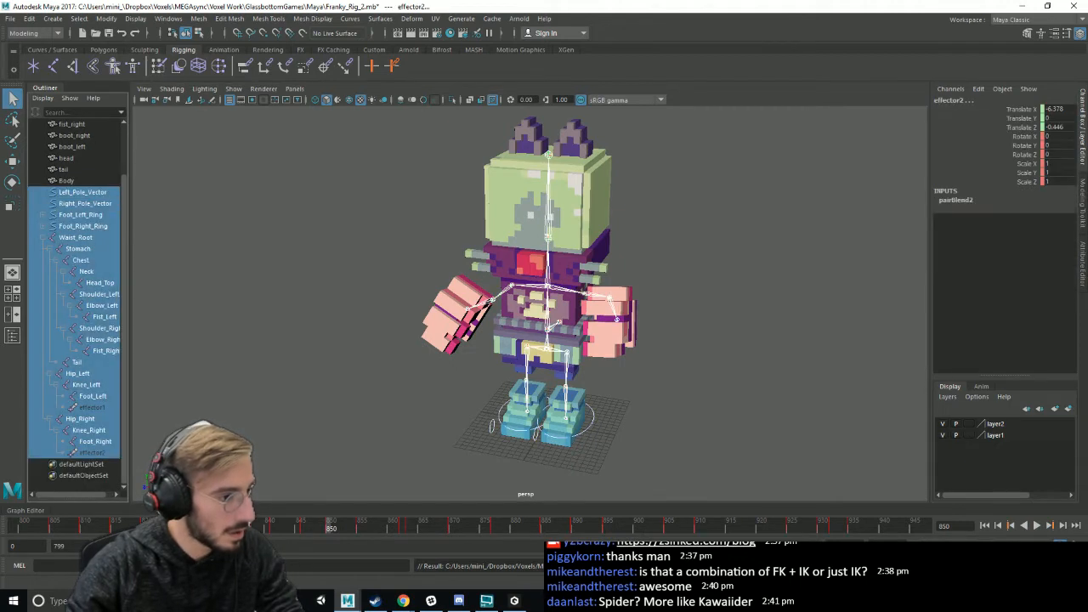
pyautogui.rightClick(329, 529)
pyautogui.click(374, 369)
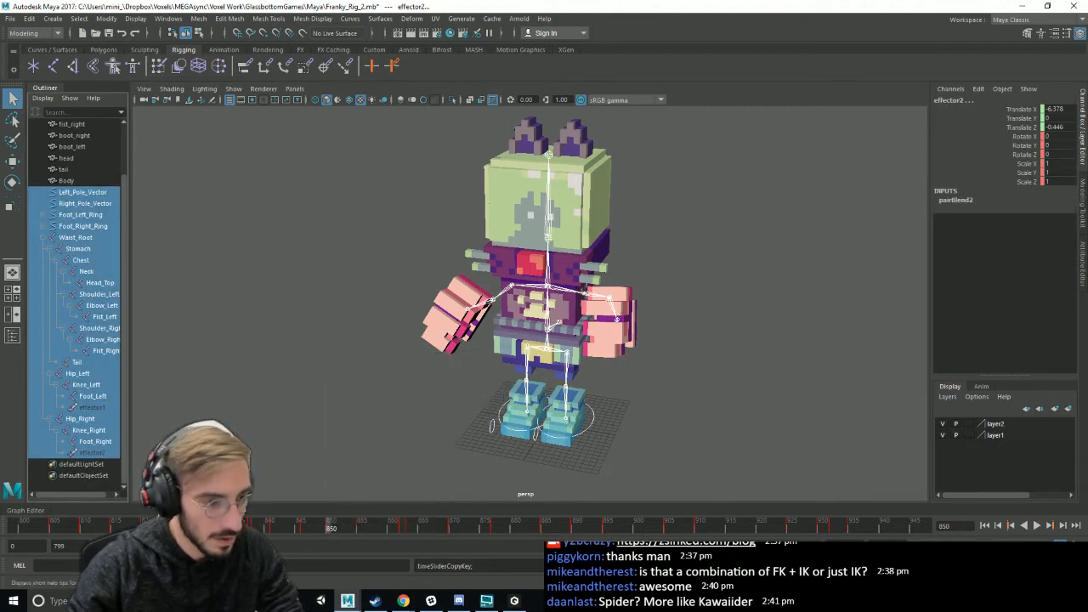
# - Paste the copied standing-pose keys onto the selected rig at frame 940 and move to frame 945
pyautogui.moveTo(608, 547); pyautogui.dragTo(640, 547)
pyautogui.click(573, 528)
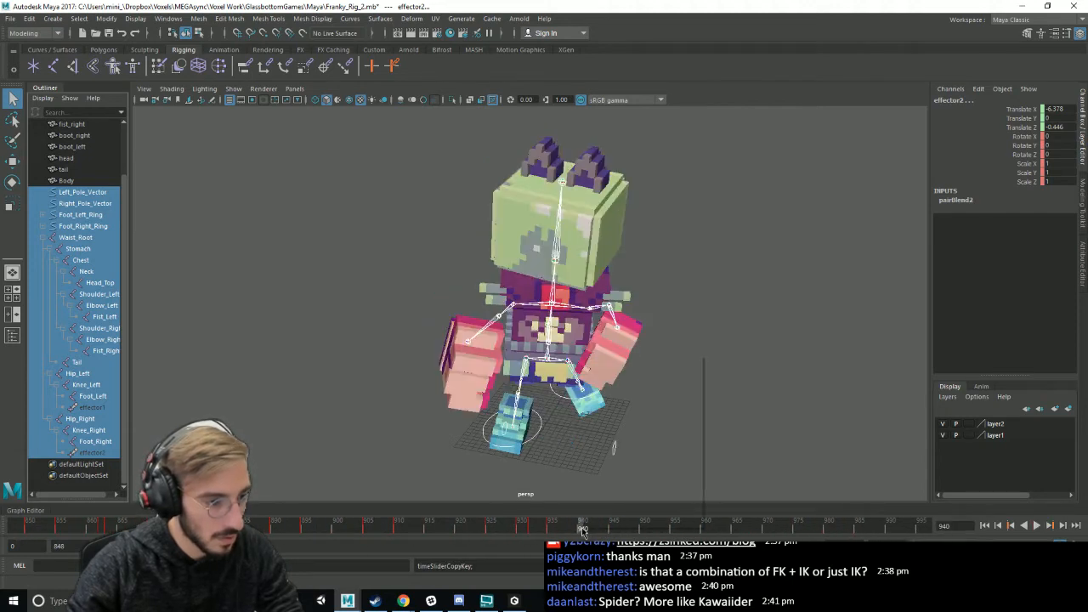
pyautogui.rightClick(583, 530)
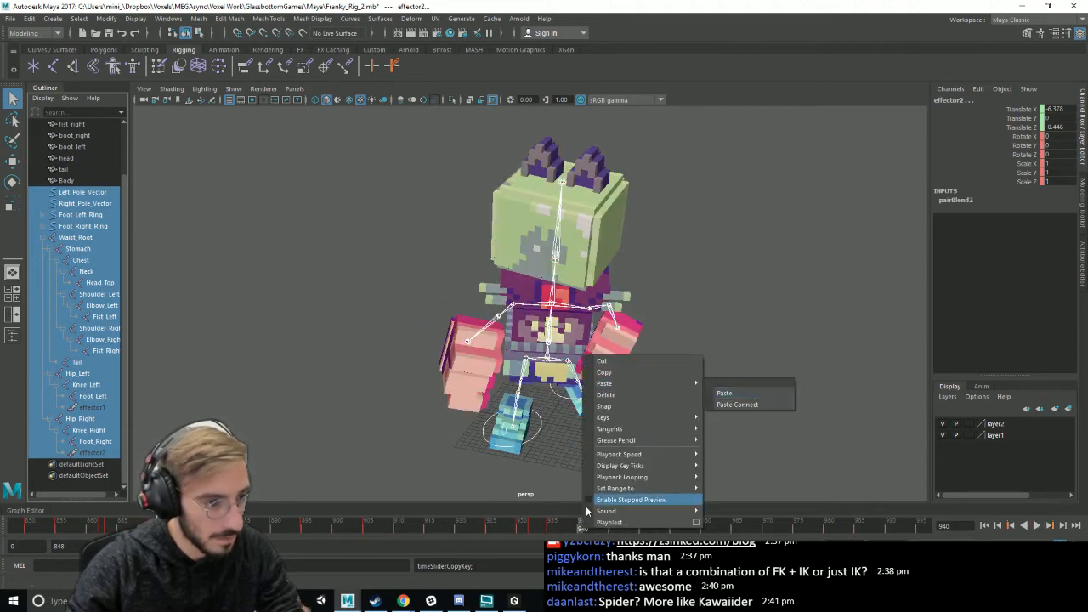
pyautogui.click(726, 394)
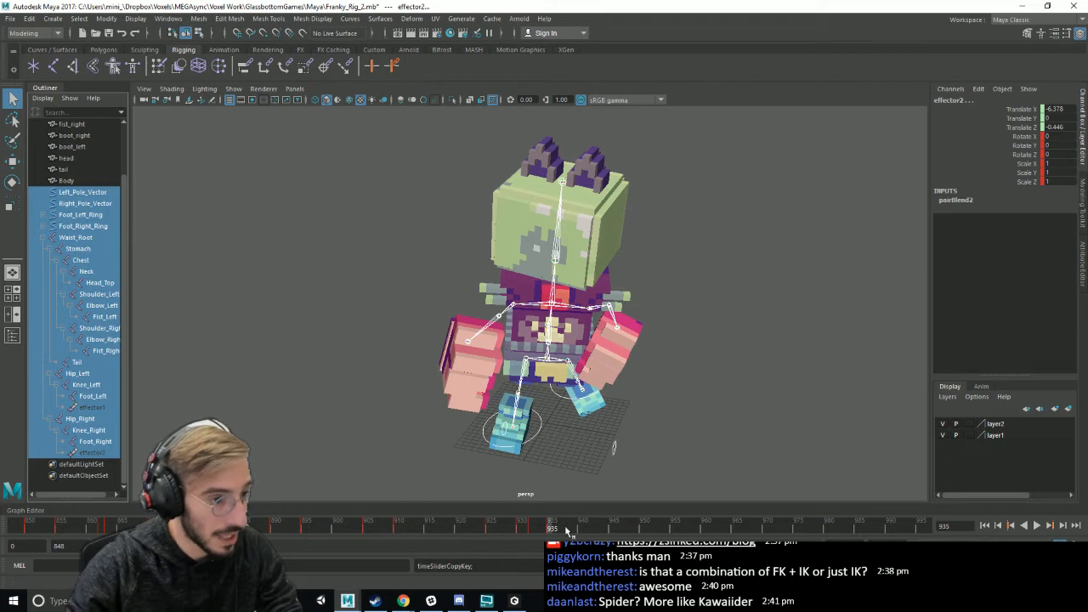
pyautogui.click(583, 530)
pyautogui.rightClick(584, 530)
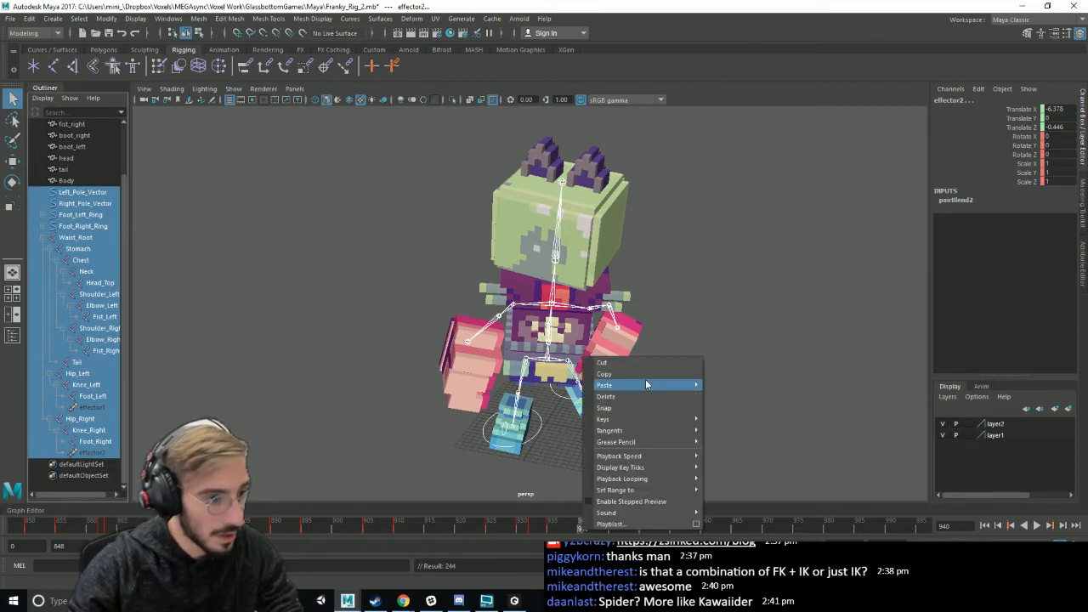
pyautogui.moveTo(672, 385)
pyautogui.click(747, 397)
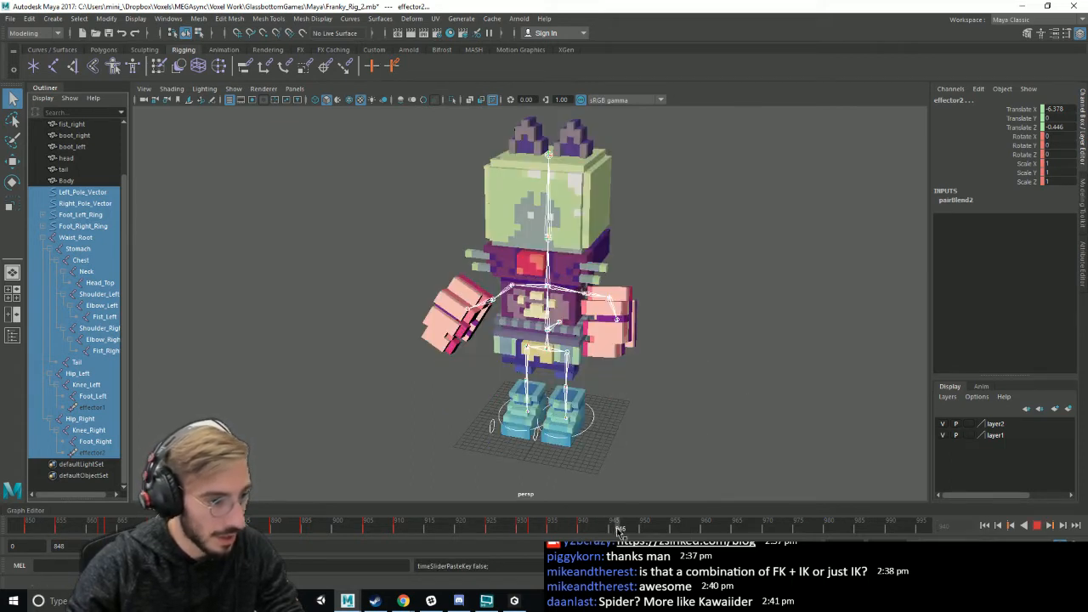
pyautogui.click(613, 530)
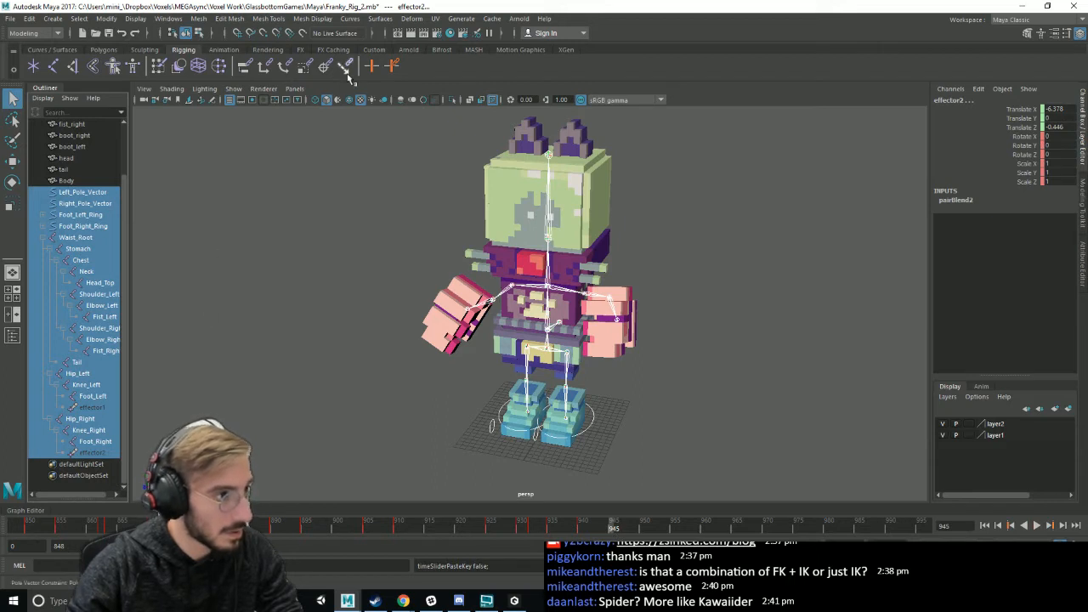
# - Set the playback range to start at frame 945, clear the selection and save the scene
pyautogui.click(368, 68)
pyautogui.doubleClick(76, 545)
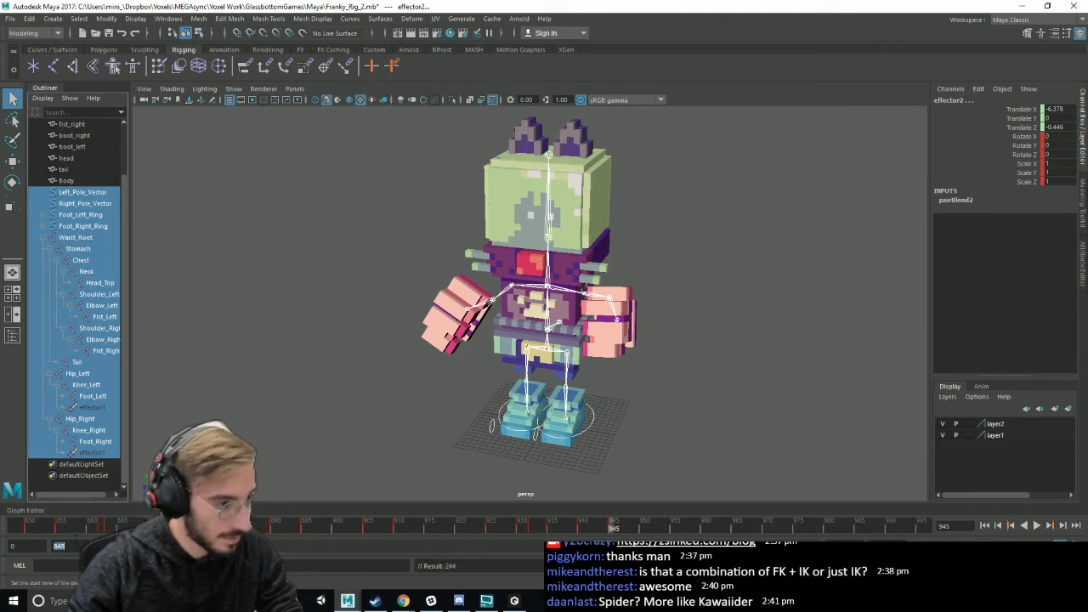
pyautogui.write('945')
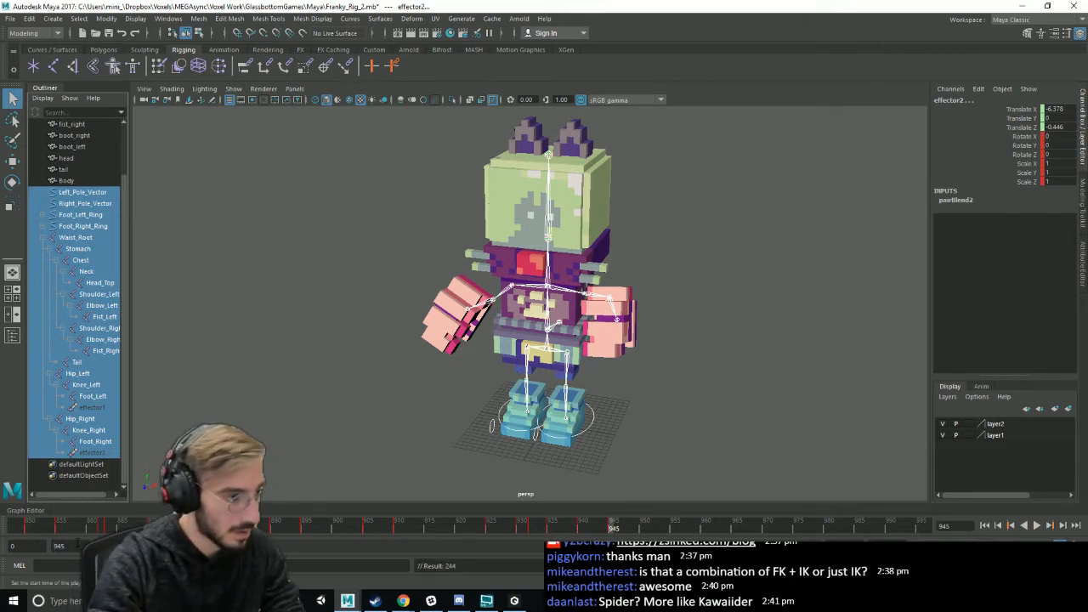
pyautogui.press('Return')
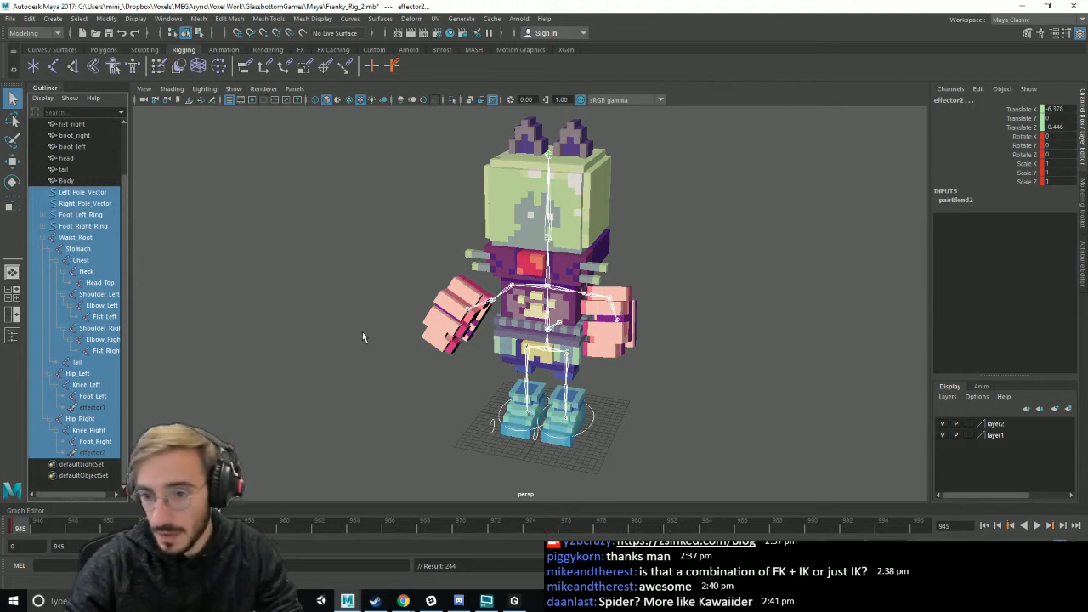
pyautogui.click(739, 432)
pyautogui.hotkey('ctrl', 's')
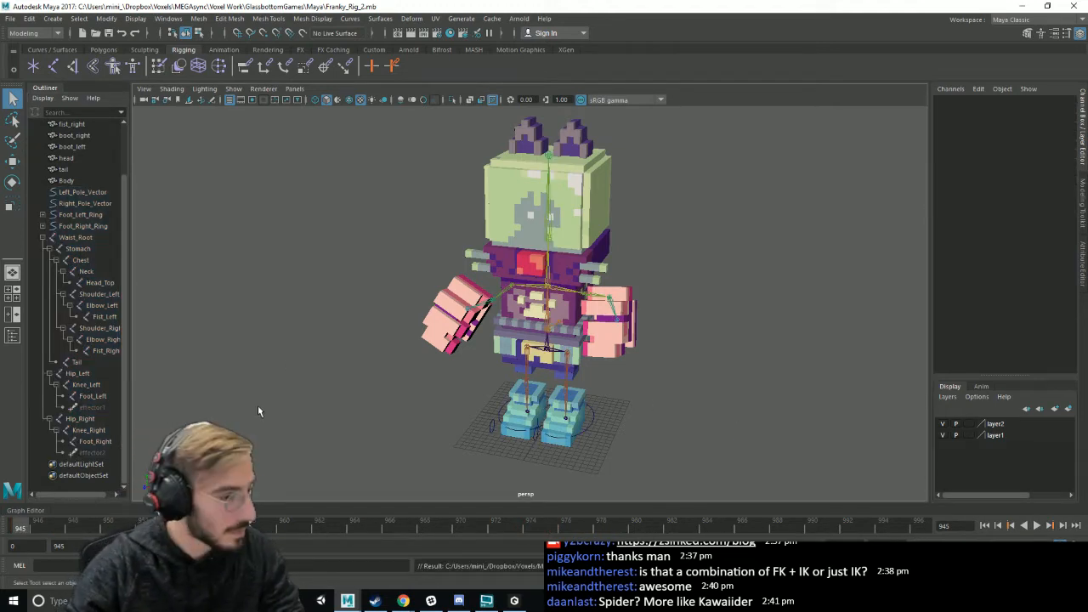
# - Preview the character from frame 945 onward from several angles and save the scene again
pyautogui.hotkey('alt', 'v')
pyautogui.click(21, 532)
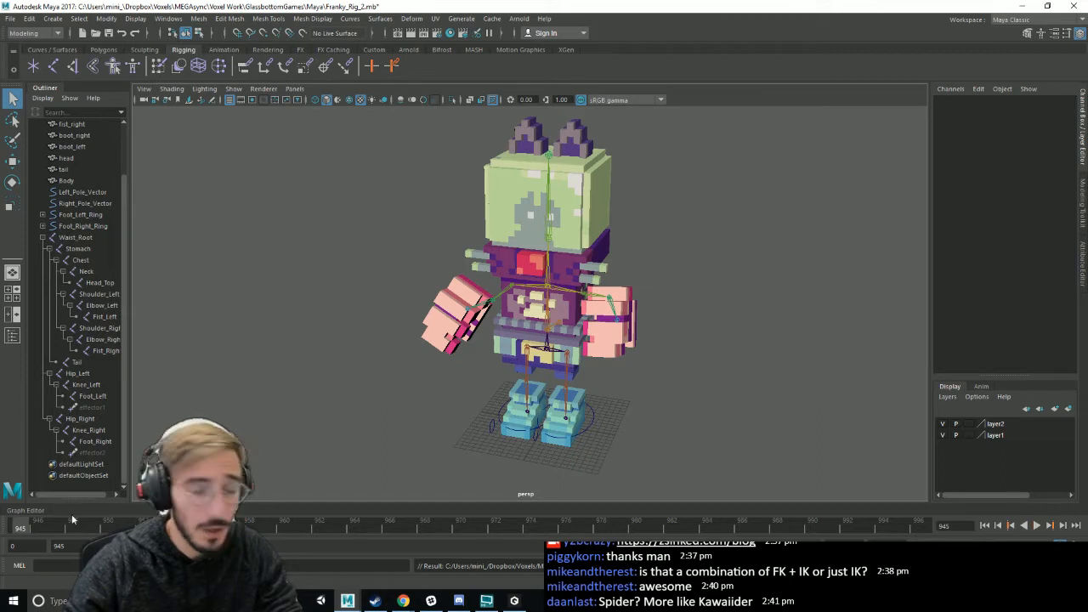
pyautogui.hotkey('ctrl', 's')
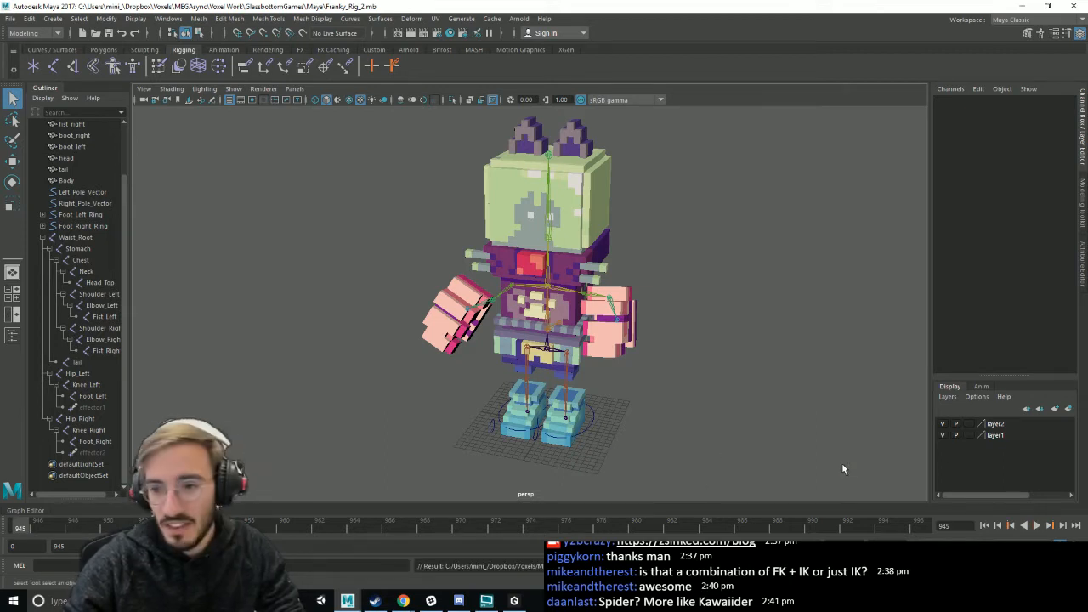
pyautogui.hotkey('alt', 'v')
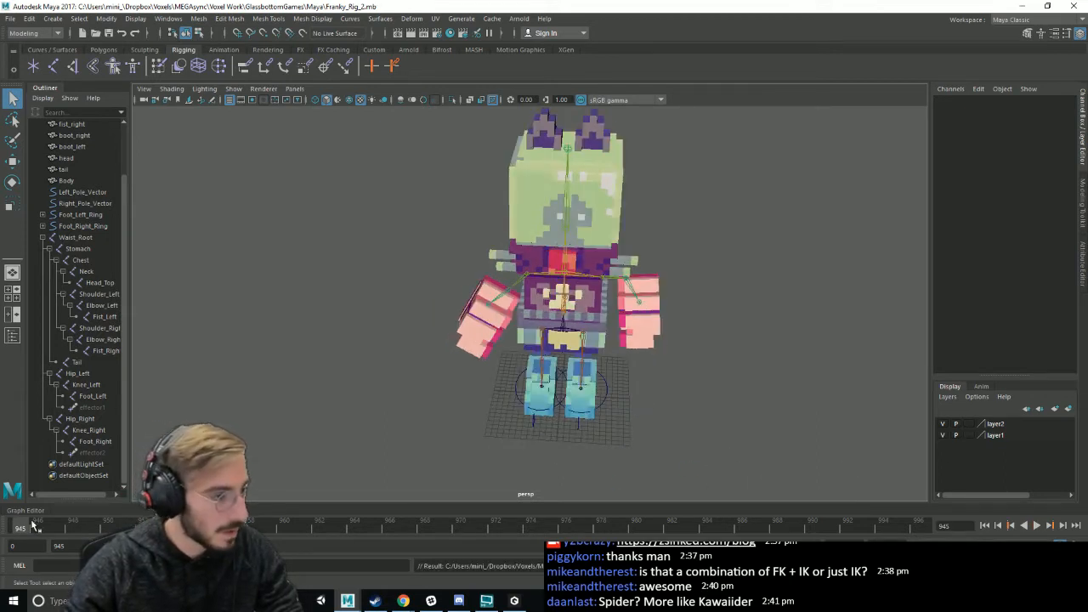
pyautogui.scroll(3, 741, 452)
pyautogui.keyDown('alt'); pyautogui.moveTo(742, 451); pyautogui.dragTo(705, 425); pyautogui.keyUp('alt')
pyautogui.scroll(-3, 703, 426)
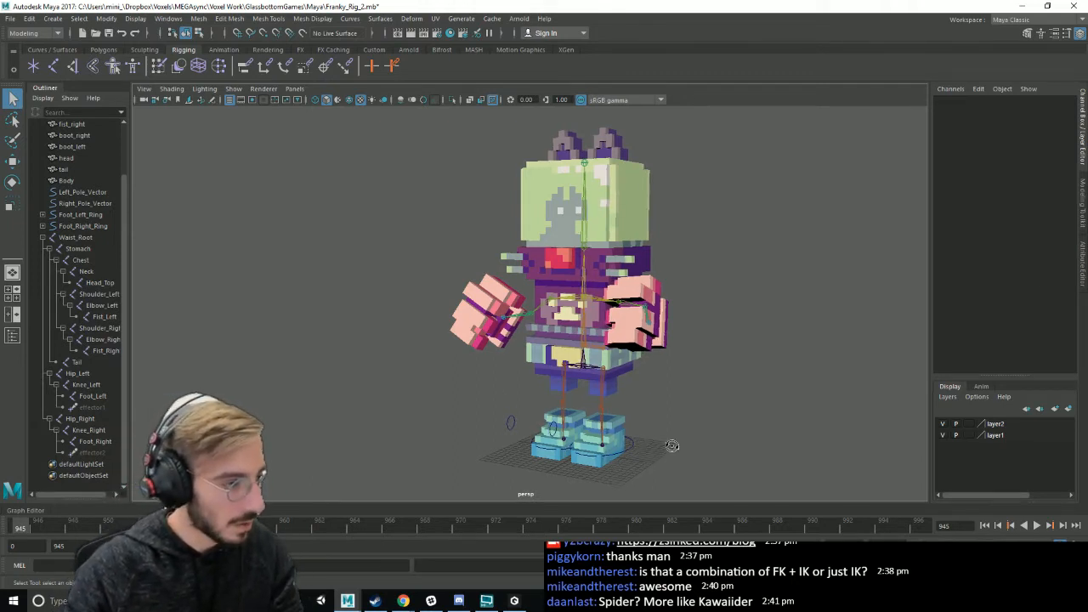
pyautogui.keyDown('alt'); pyautogui.moveTo(673, 446); pyautogui.dragTo(689, 444); pyautogui.keyUp('alt')
pyautogui.hotkey('ctrl', 's')
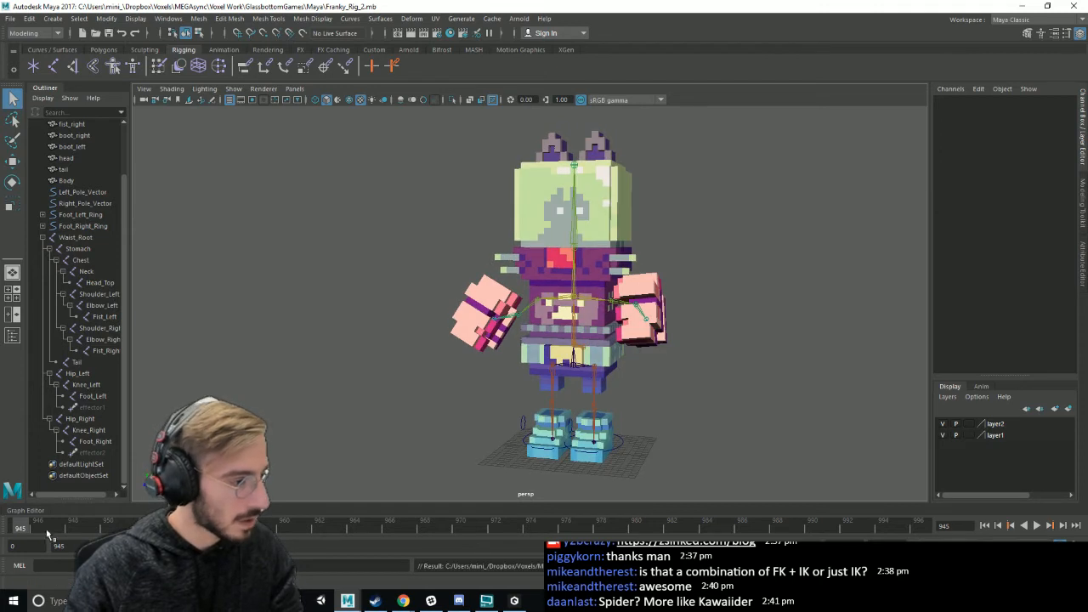
pyautogui.click(75, 261)
pyautogui.click(105, 350)
pyautogui.click(86, 384)
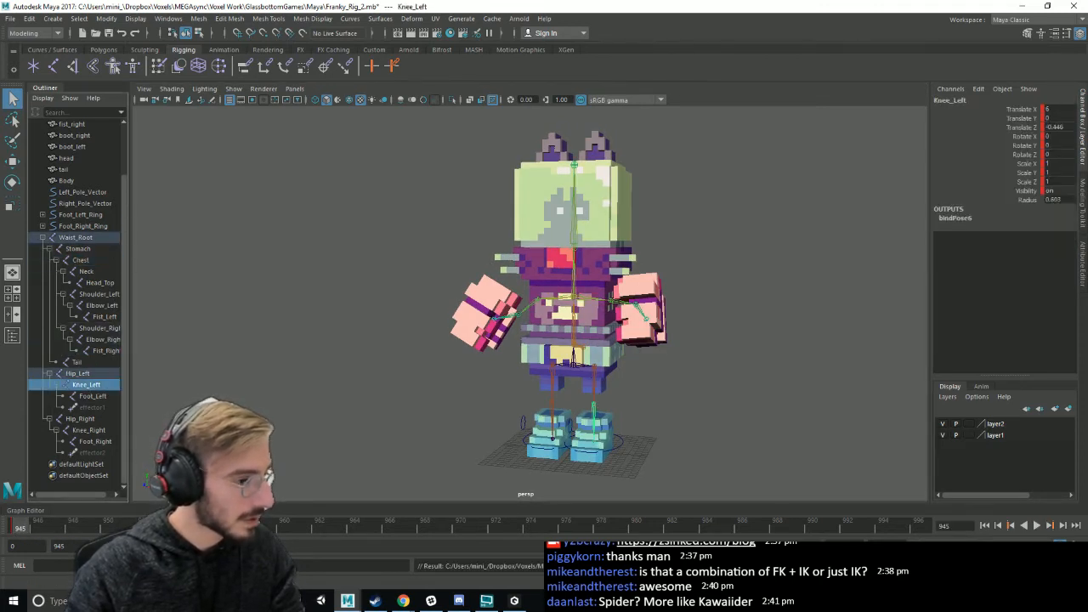
pyautogui.click(81, 215)
pyautogui.click(82, 192)
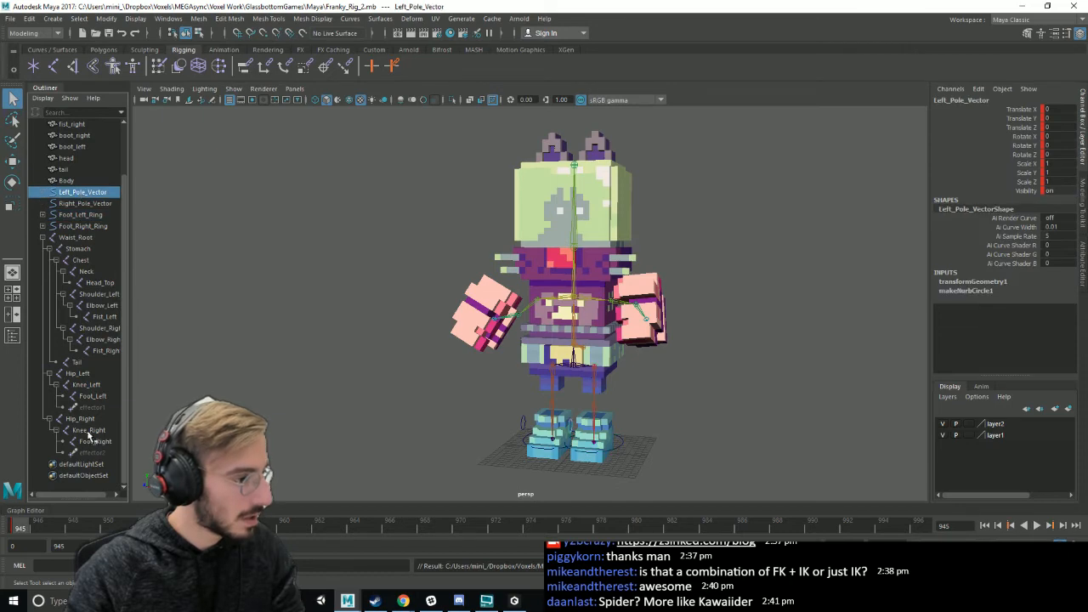
pyautogui.keyDown('shift'); pyautogui.click(89, 431); pyautogui.keyUp('shift')
pyautogui.click(363, 331)
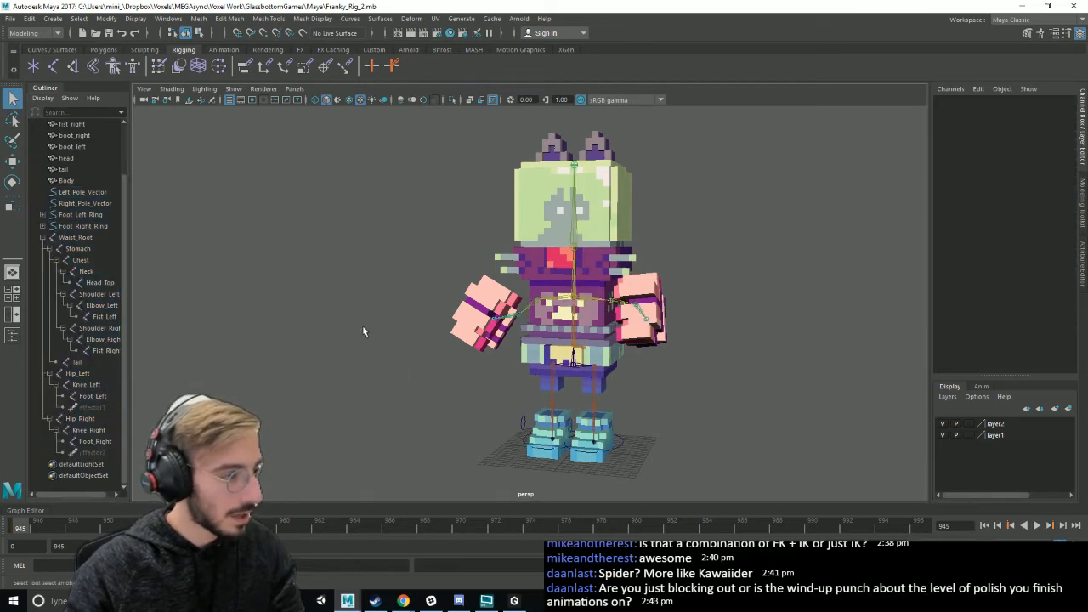
# - Rotate the Stomach joint to about 16 degrees in Y so the upper body leans back
pyautogui.keyDown('alt'); pyautogui.moveTo(363, 331); pyautogui.dragTo(646, 316); pyautogui.keyUp('alt')
pyautogui.click(655, 303)
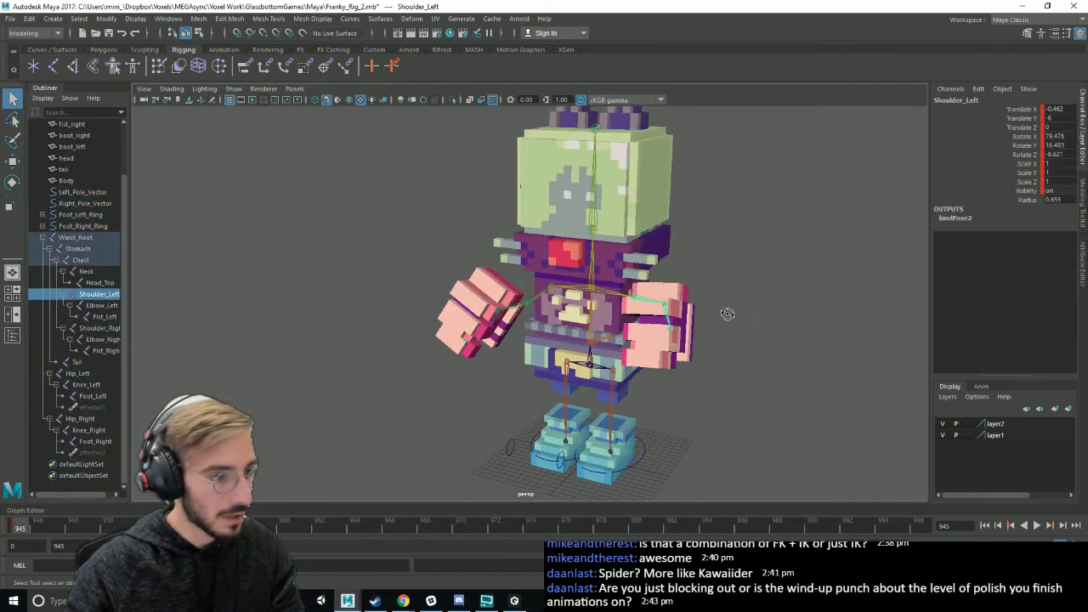
pyautogui.keyDown('alt'); pyautogui.moveTo(727, 313); pyautogui.dragTo(592, 333); pyautogui.keyUp('alt')
pyautogui.click(602, 330)
pyautogui.press('e')
pyautogui.moveTo(642, 366); pyautogui.dragTo(656, 399)
pyautogui.press('w')
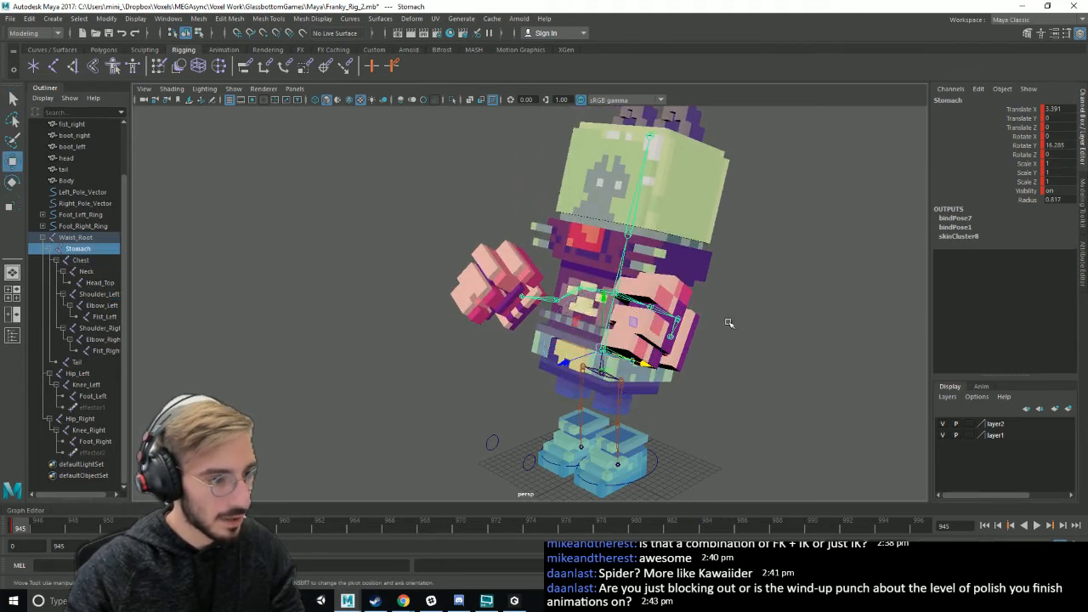
pyautogui.click(729, 323)
pyautogui.keyDown('alt'); pyautogui.moveTo(728, 323); pyautogui.dragTo(786, 340); pyautogui.keyUp('alt')
# - Rotate the Shoulder_Left joint to raise the left arm toward the chest
pyautogui.click(648, 291)
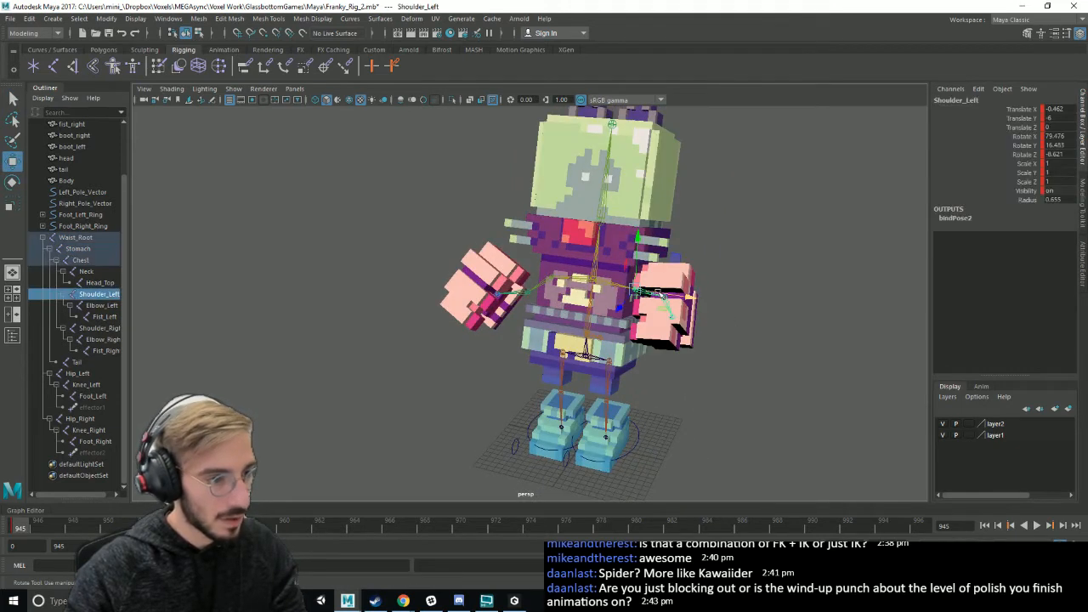
pyautogui.press('e')
pyautogui.moveTo(653, 294); pyautogui.dragTo(619, 211)
pyautogui.click(756, 297)
# - Rotate the Elbow_Left joint to bend the left forearm upward beside the head
pyautogui.keyDown('alt'); pyautogui.moveTo(756, 298); pyautogui.dragTo(662, 295); pyautogui.keyUp('alt')
pyautogui.click(666, 307)
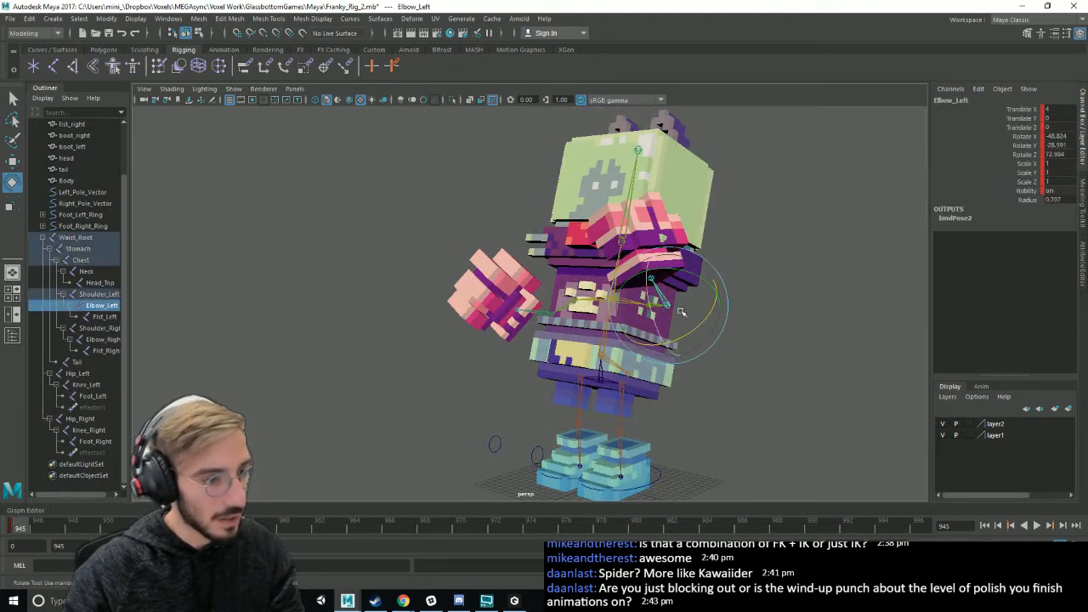
pyautogui.click(787, 325)
pyautogui.click(658, 304)
pyautogui.moveTo(680, 294); pyautogui.dragTo(648, 251)
pyautogui.click(749, 283)
pyautogui.click(656, 283)
pyautogui.click(726, 261)
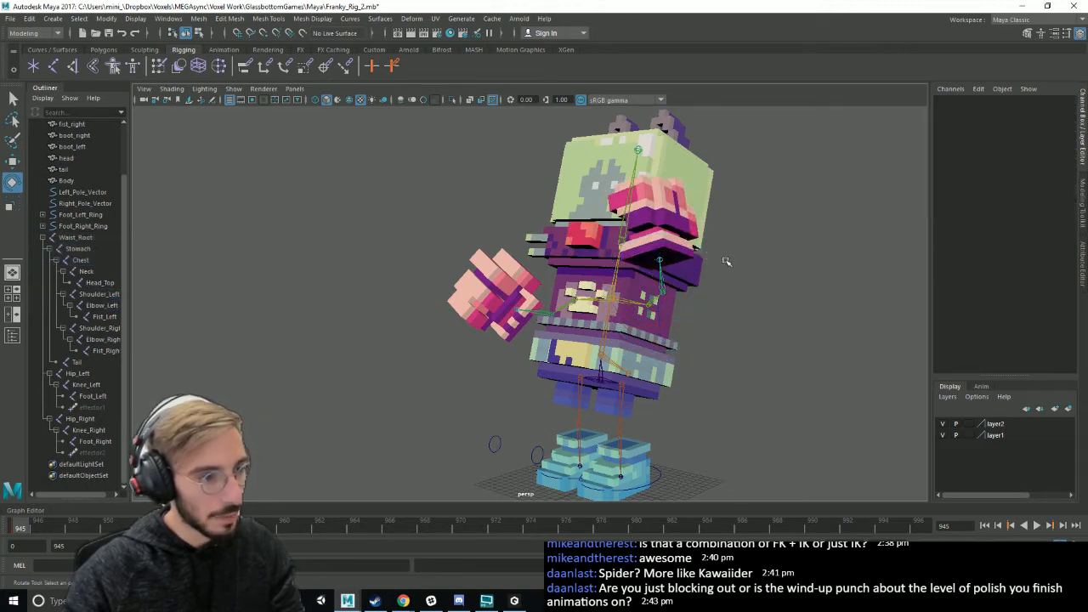
# - Move the Fist_Left joint up above the head and adjust the rotation of the raised arm
pyautogui.click(658, 259)
pyautogui.keyDown('alt'); pyautogui.moveTo(754, 275); pyautogui.dragTo(783, 294); pyautogui.keyUp('alt')
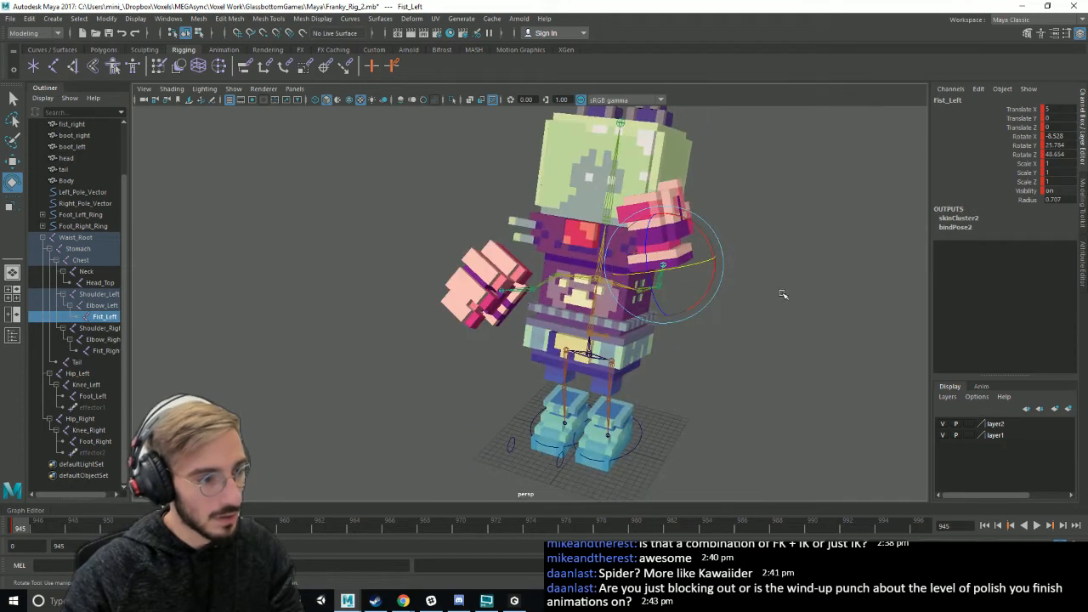
pyautogui.keyDown('alt'); pyautogui.moveTo(678, 225); pyautogui.dragTo(676, 264, button='middle'); pyautogui.keyUp('alt')
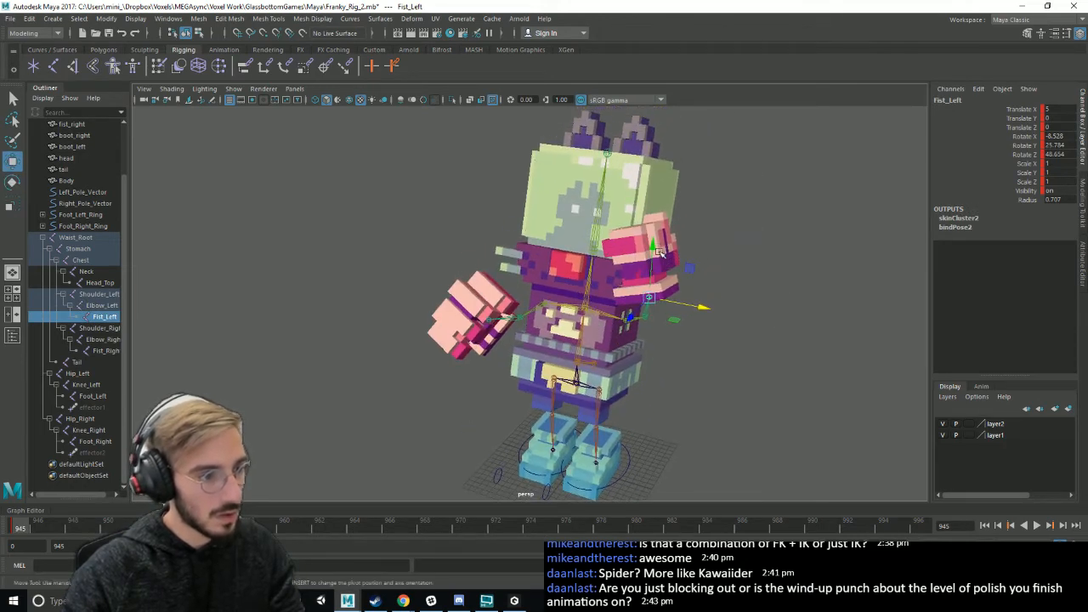
pyautogui.moveTo(666, 253); pyautogui.dragTo(675, 143)
pyautogui.keyDown('alt'); pyautogui.moveTo(675, 142); pyautogui.dragTo(673, 196, button='middle'); pyautogui.keyUp('alt')
pyautogui.moveTo(730, 256); pyautogui.dragTo(686, 250)
pyautogui.moveTo(606, 260); pyautogui.dragTo(594, 271)
pyautogui.keyDown('alt'); pyautogui.moveTo(672, 394); pyautogui.dragTo(587, 357); pyautogui.keyUp('alt')
pyautogui.press('e')
pyautogui.moveTo(546, 240); pyautogui.dragTo(687, 357)
pyautogui.click(693, 361)
# - Rotate Shoulder_Right to about X -41, Y -34, Z -0.8 to raise the right arm, keying its rotation at frame 945
pyautogui.click(538, 384)
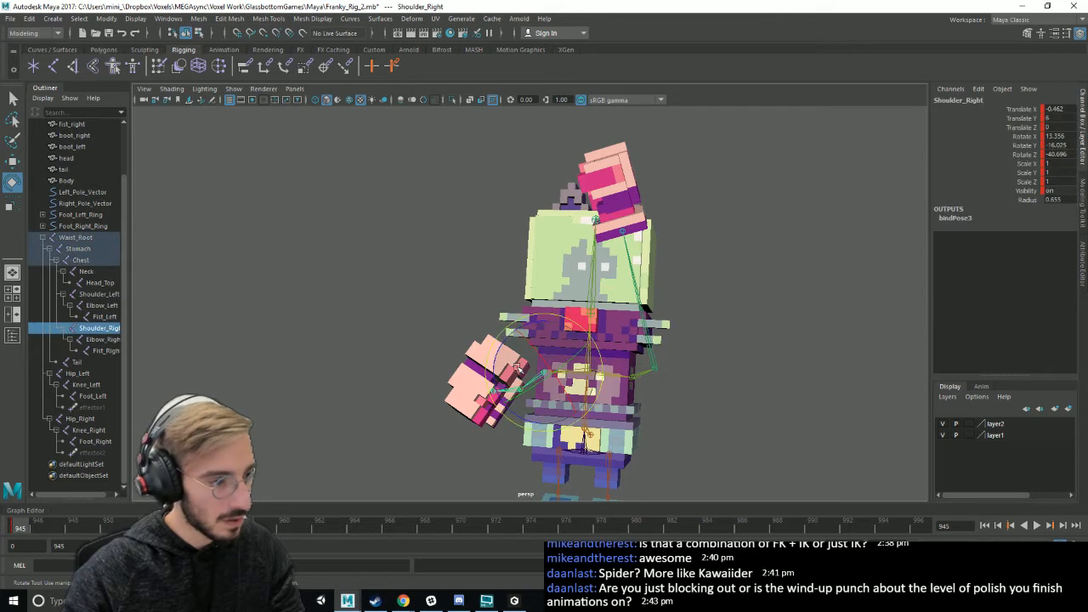
pyautogui.moveTo(525, 371); pyautogui.dragTo(539, 334)
pyautogui.hotkey('shift', 'e')
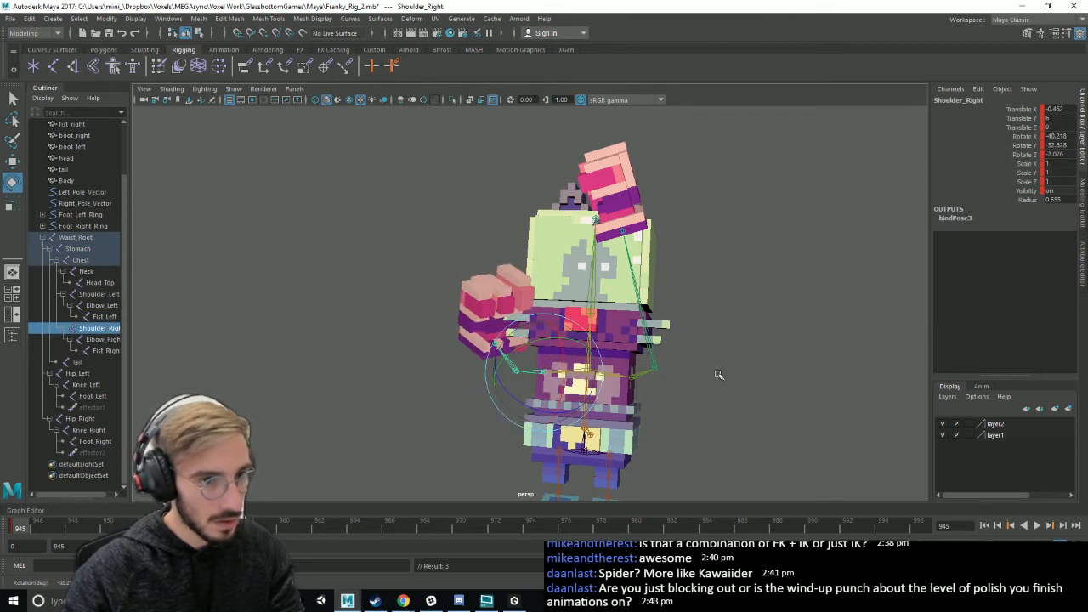
pyautogui.click(642, 380)
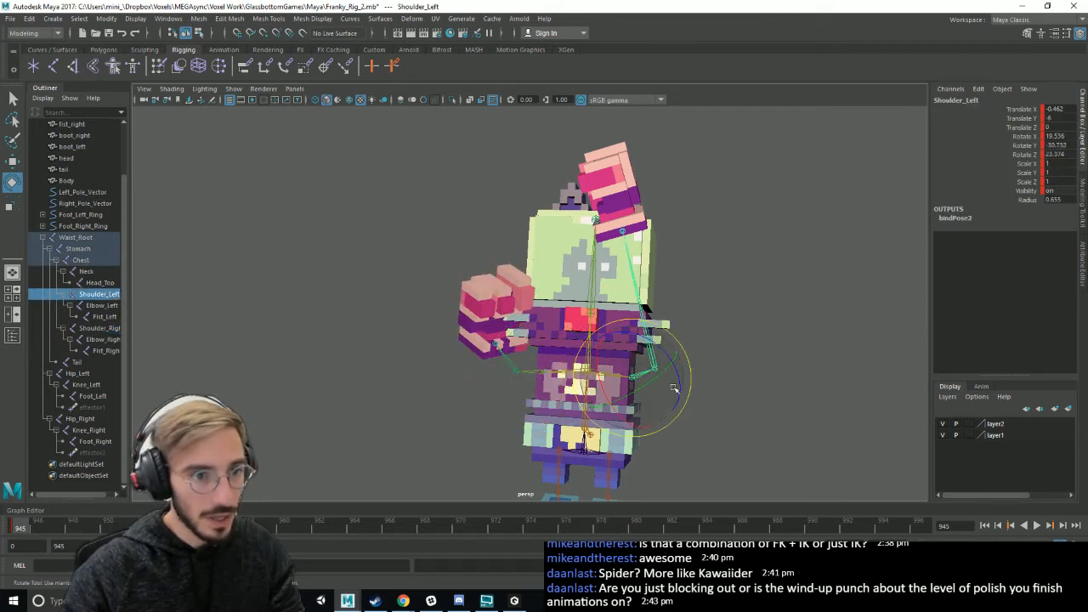
pyautogui.keyDown('alt'); pyautogui.moveTo(675, 389); pyautogui.dragTo(690, 415); pyautogui.keyUp('alt')
pyautogui.click(707, 414)
pyautogui.click(507, 371)
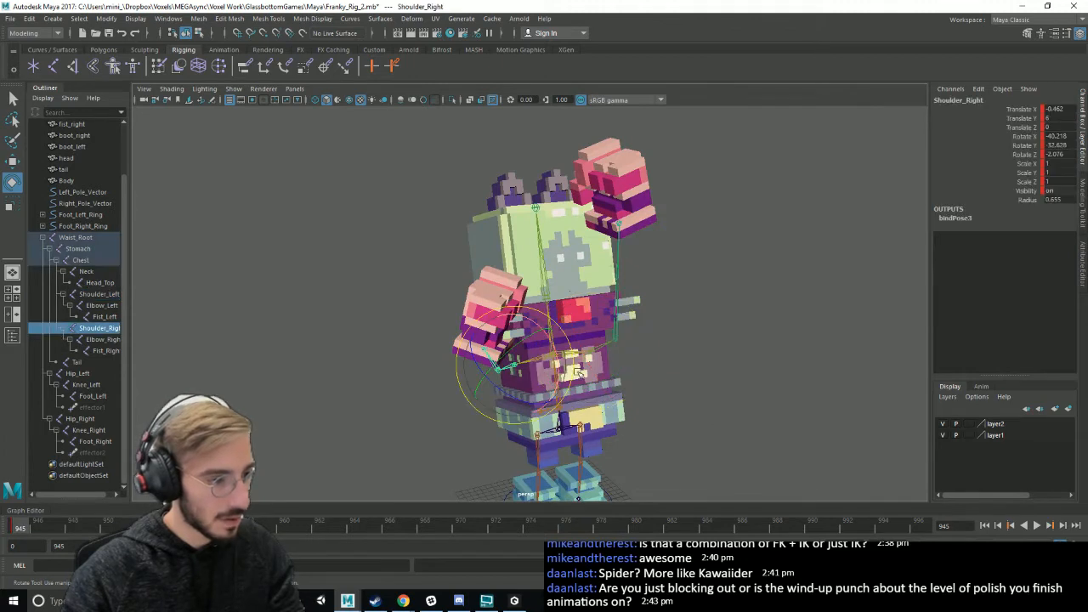
pyautogui.moveTo(526, 367); pyautogui.dragTo(536, 359)
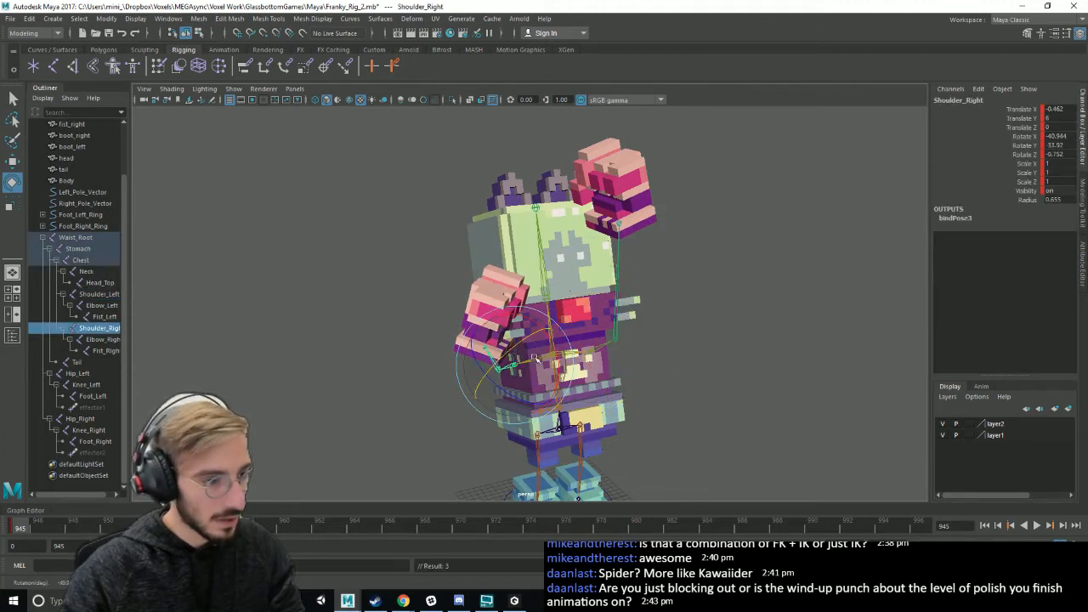
pyautogui.click(717, 383)
# - Move Fist_Right to about X -15.7, Y 0.9, Z -13.4 near the left fist and rotate it to about -56.5 in X
pyautogui.keyDown('alt'); pyautogui.moveTo(717, 383); pyautogui.dragTo(607, 251); pyautogui.keyUp('alt')
pyautogui.click(503, 376)
pyautogui.click(699, 347)
pyautogui.click(492, 353)
pyautogui.press('w')
pyautogui.keyDown('alt'); pyautogui.moveTo(614, 255); pyautogui.dragTo(680, 302); pyautogui.keyUp('alt')
pyautogui.moveTo(570, 255)
pyautogui.mouseDown()
pyautogui.moveTo(598, 263)
pyautogui.moveTo(571, 270)
pyautogui.moveTo(582, 268)
pyautogui.mouseUp()
pyautogui.press('e')
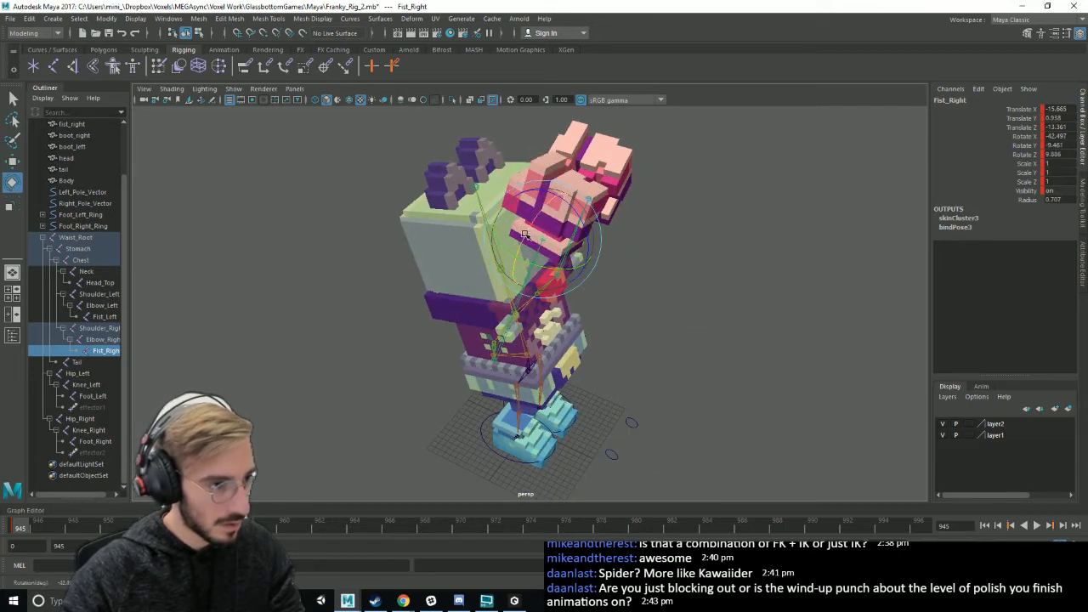
pyautogui.moveTo(524, 232); pyautogui.dragTo(529, 246)
pyautogui.press('w')
pyautogui.keyDown('alt'); pyautogui.moveTo(667, 274); pyautogui.dragTo(670, 247); pyautogui.keyUp('alt')
pyautogui.click(741, 268)
# - Fine-tune the positions of Fist_Left and Fist_Right so both fists join above the head
pyautogui.click(628, 244)
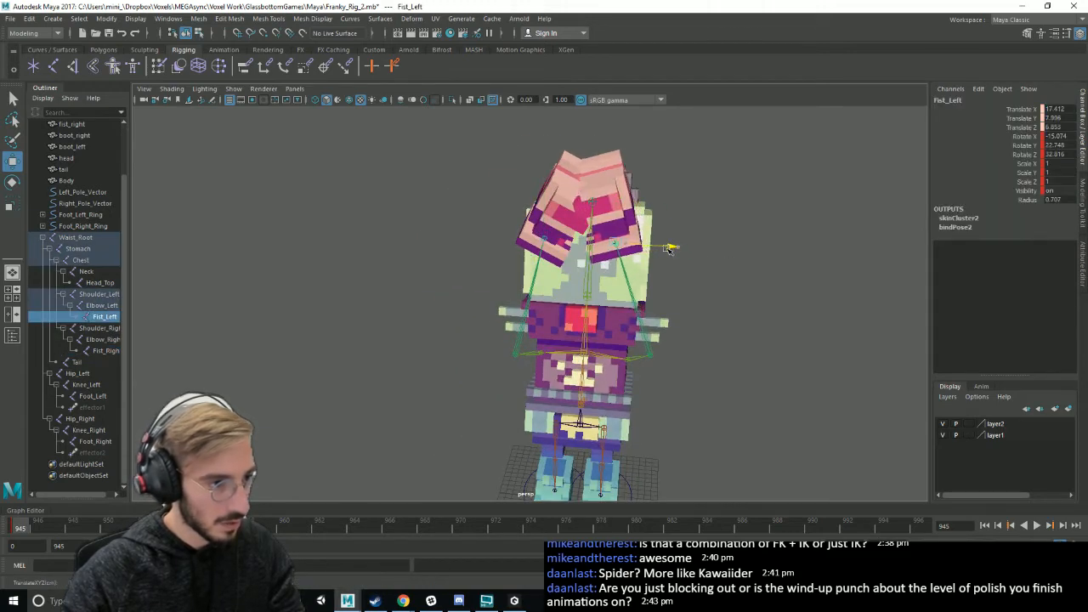
pyautogui.press('e')
pyautogui.click(541, 238)
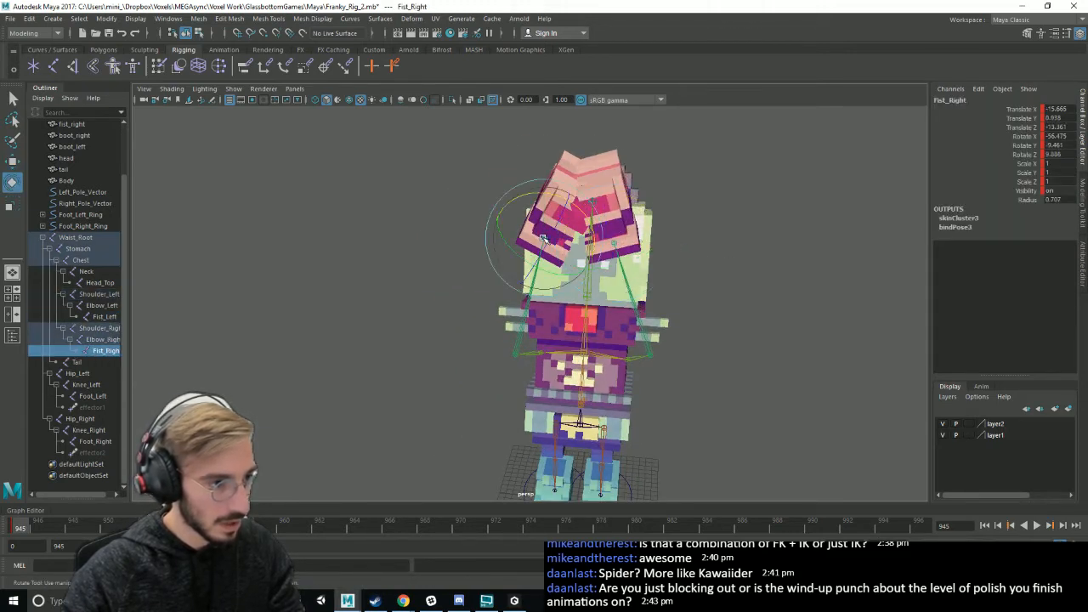
pyautogui.press('w')
pyautogui.moveTo(593, 239); pyautogui.dragTo(733, 325)
pyautogui.press('e')
# - Try a small rotation of the Shoulder_Left joint and undo it
pyautogui.click(657, 349)
pyautogui.keyDown('alt'); pyautogui.moveTo(657, 350); pyautogui.dragTo(539, 347); pyautogui.keyUp('alt')
pyautogui.click(609, 367)
pyautogui.hotkey('ctrl', 'z')
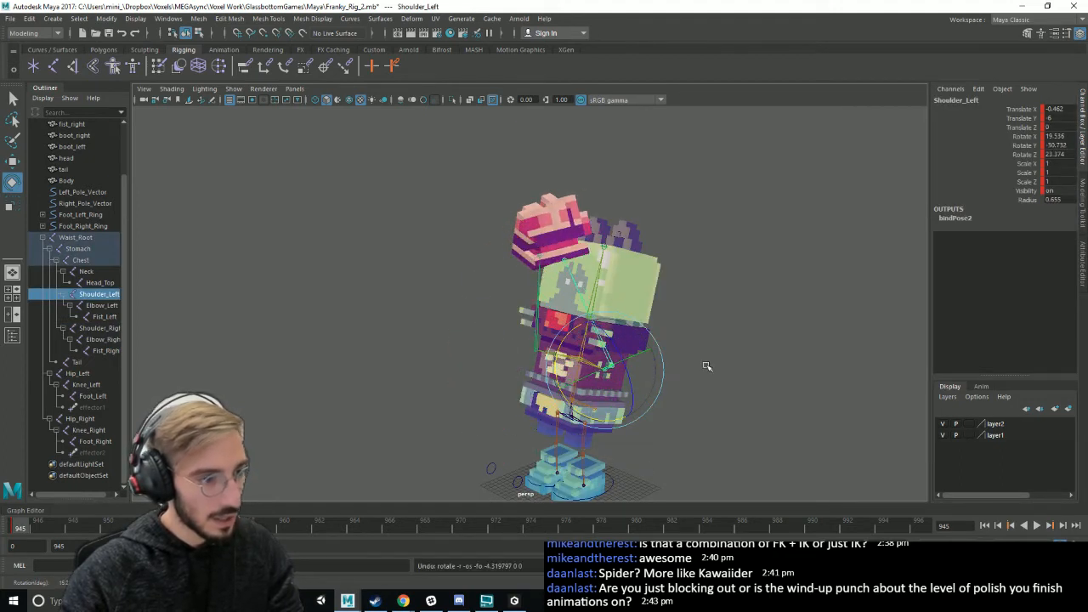
pyautogui.click(704, 369)
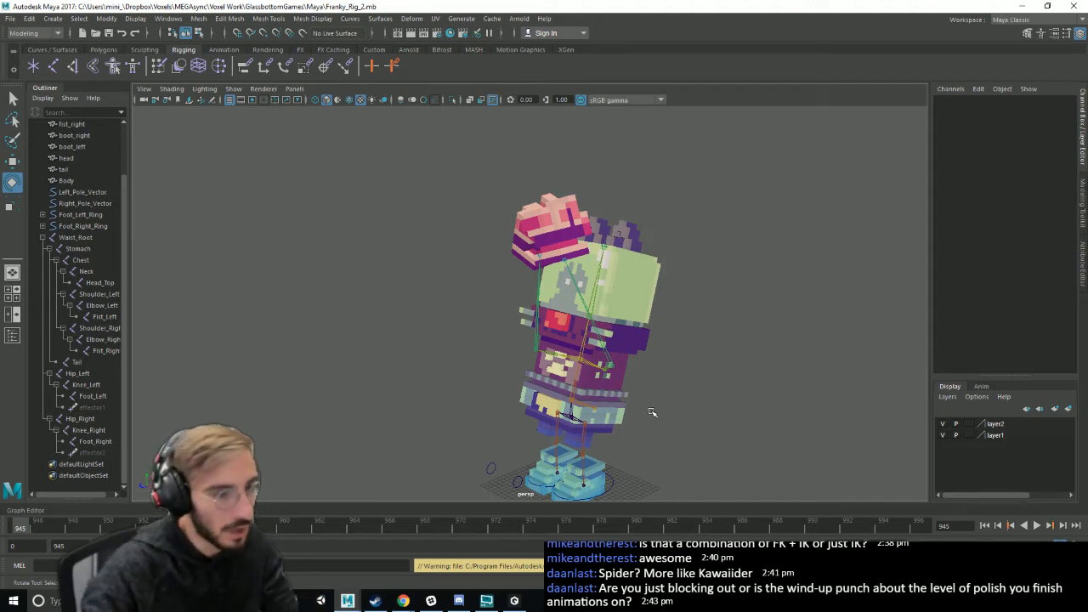
# - Extend the playback range back to frame 833 and play the animation, stopping at frame 911 along the way
pyautogui.scroll(-3, 657, 439)
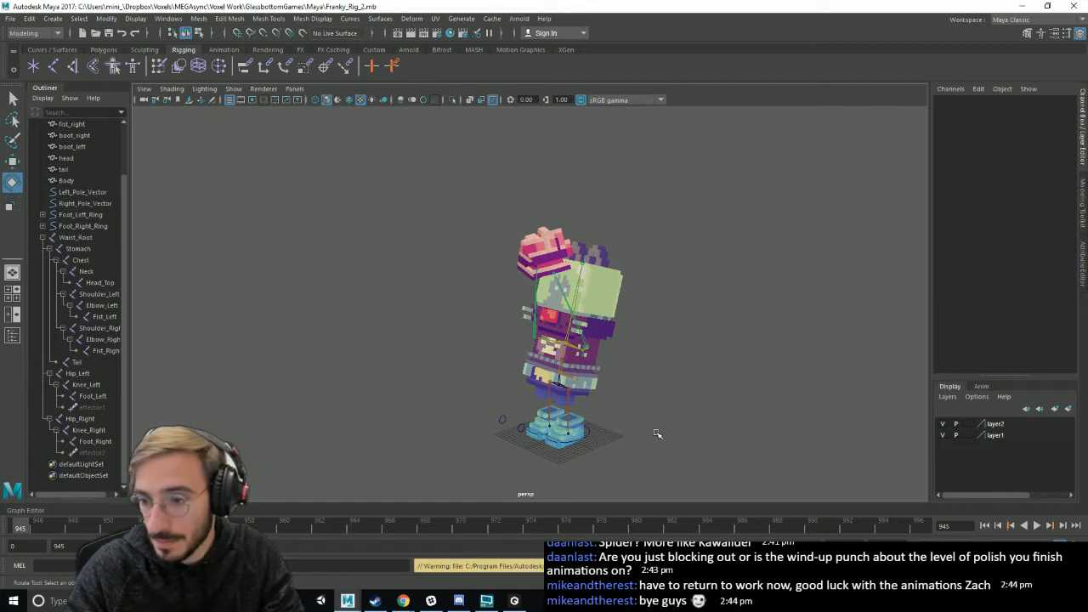
pyautogui.scroll(3, 651, 437)
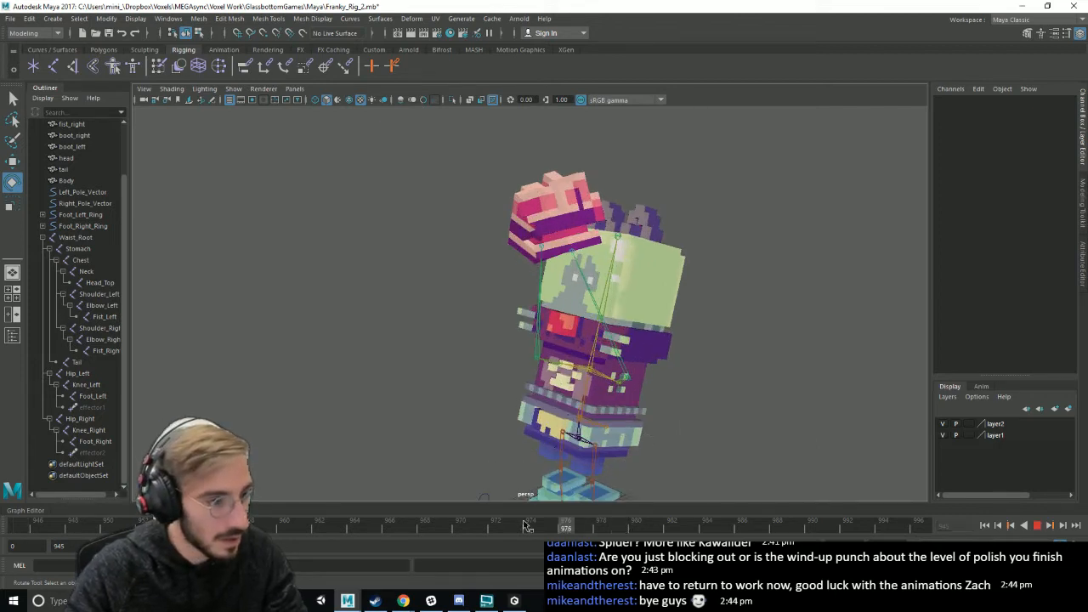
pyautogui.press('Escape')
pyautogui.hotkey('alt', 'v')
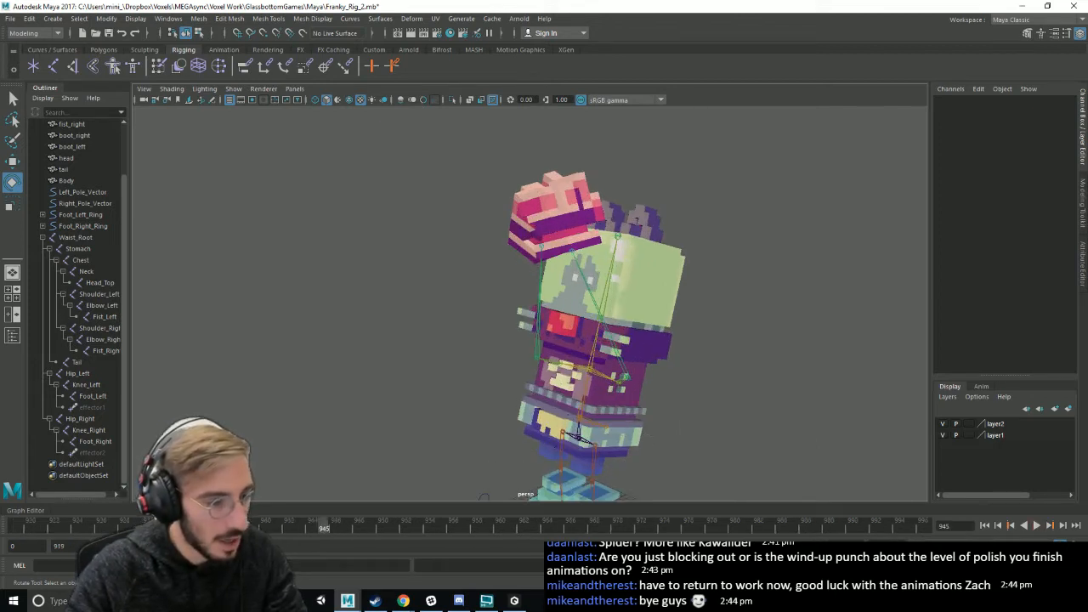
pyautogui.moveTo(664, 547); pyautogui.dragTo(595, 547)
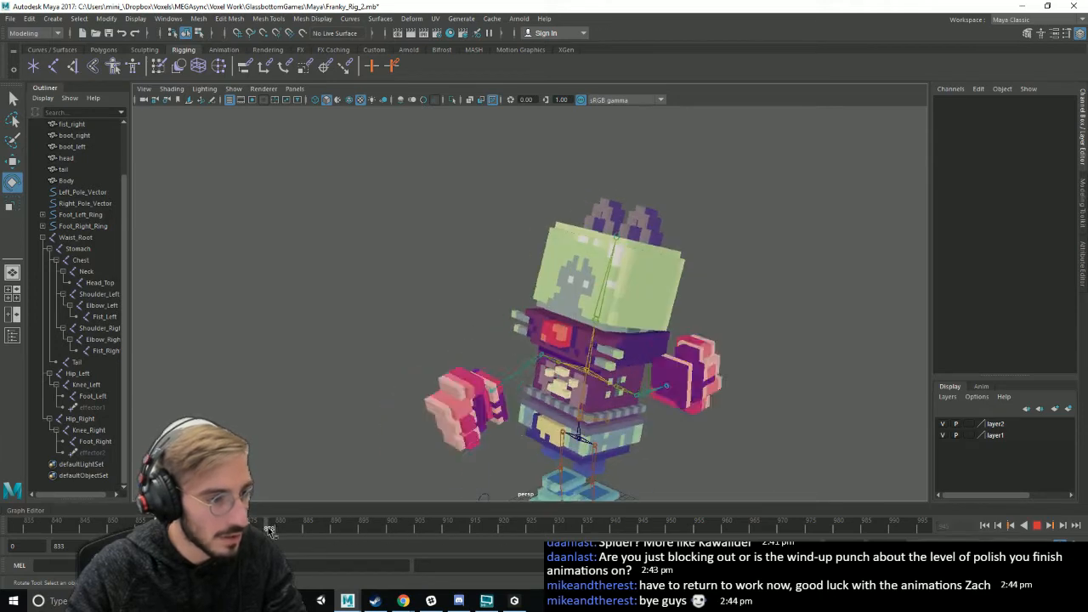
pyautogui.click(443, 529)
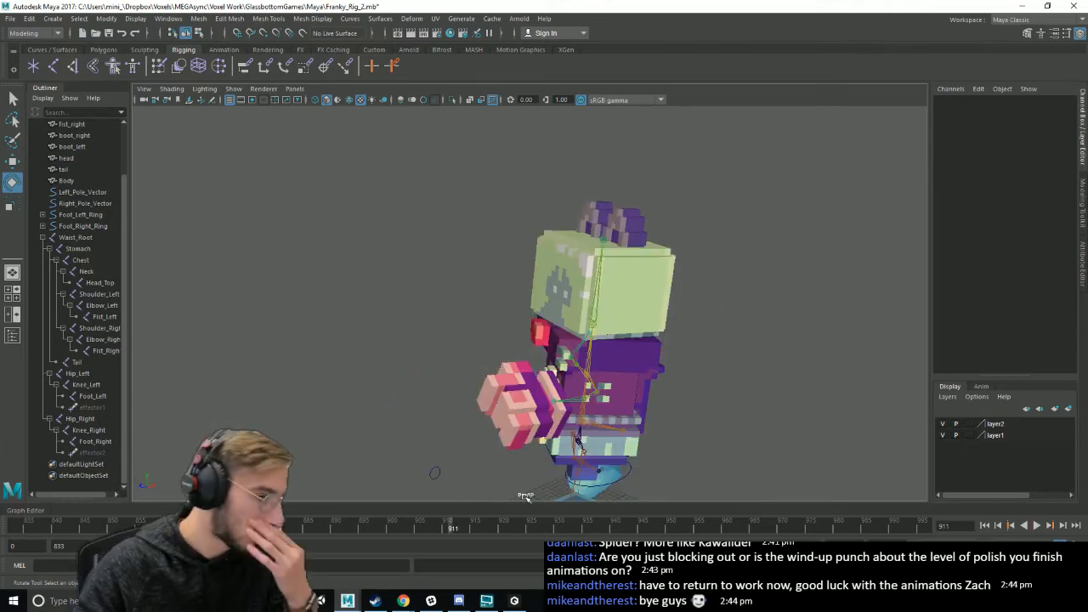
pyautogui.hotkey('alt', 'v')
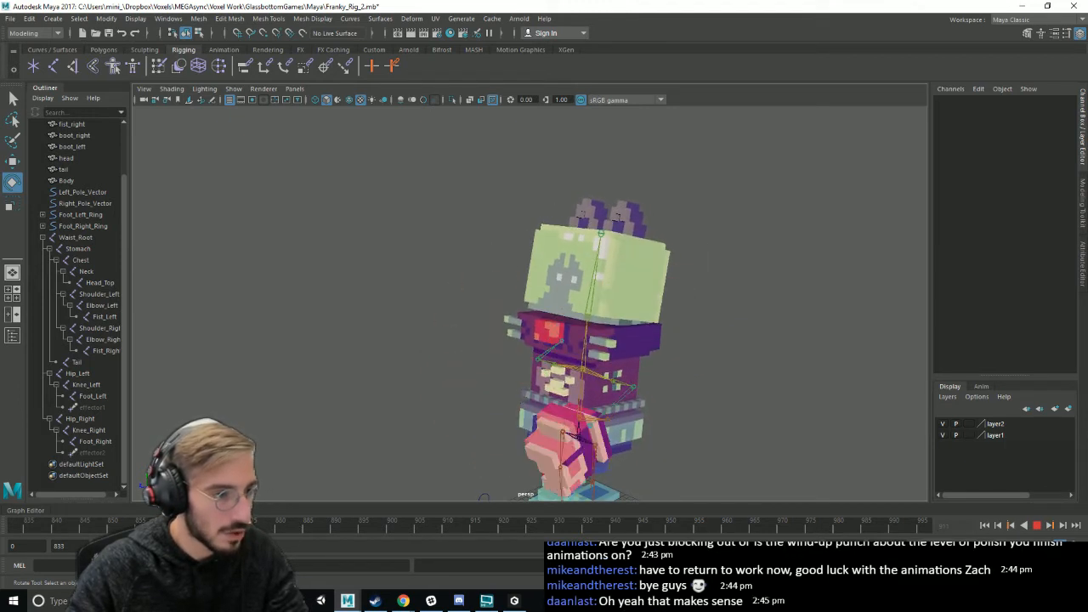
# - Review the punch animation at frame 877 and replay it from around frame 852
pyautogui.click(265, 528)
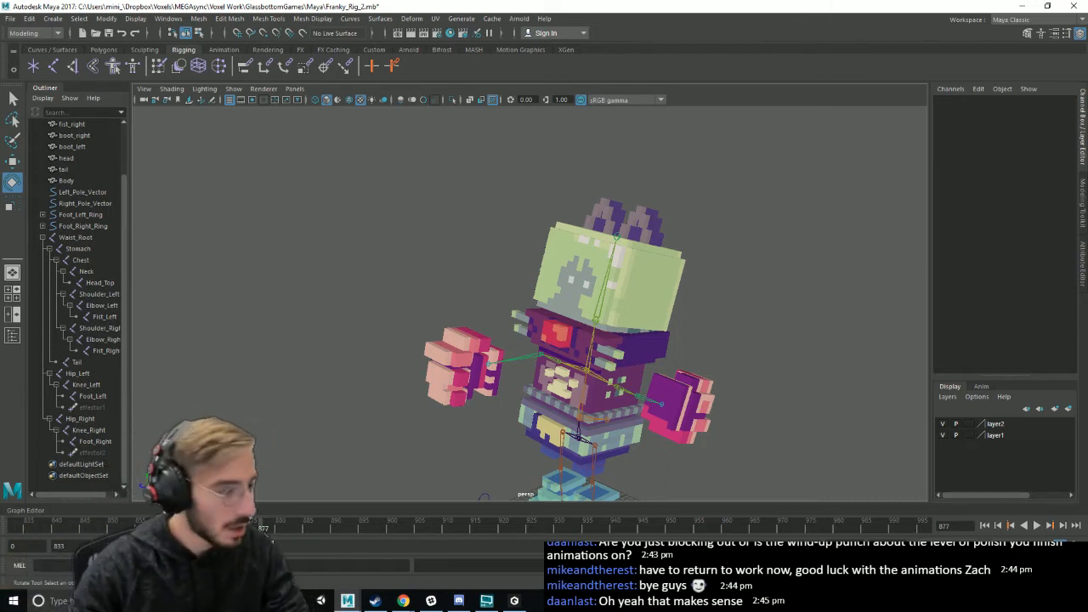
pyautogui.click(123, 523)
pyautogui.hotkey('alt', 'v')
pyautogui.click(123, 523)
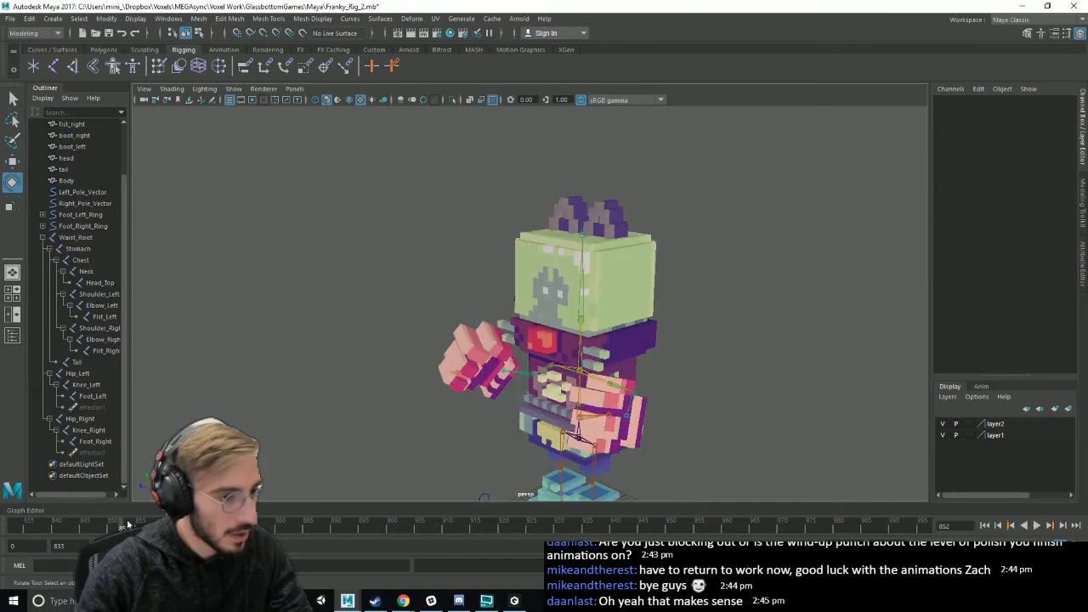
# - Extend the playback range back to frame 588 and play and scrub through the earlier animations to frame 606
pyautogui.moveTo(598, 547); pyautogui.dragTo(450, 549)
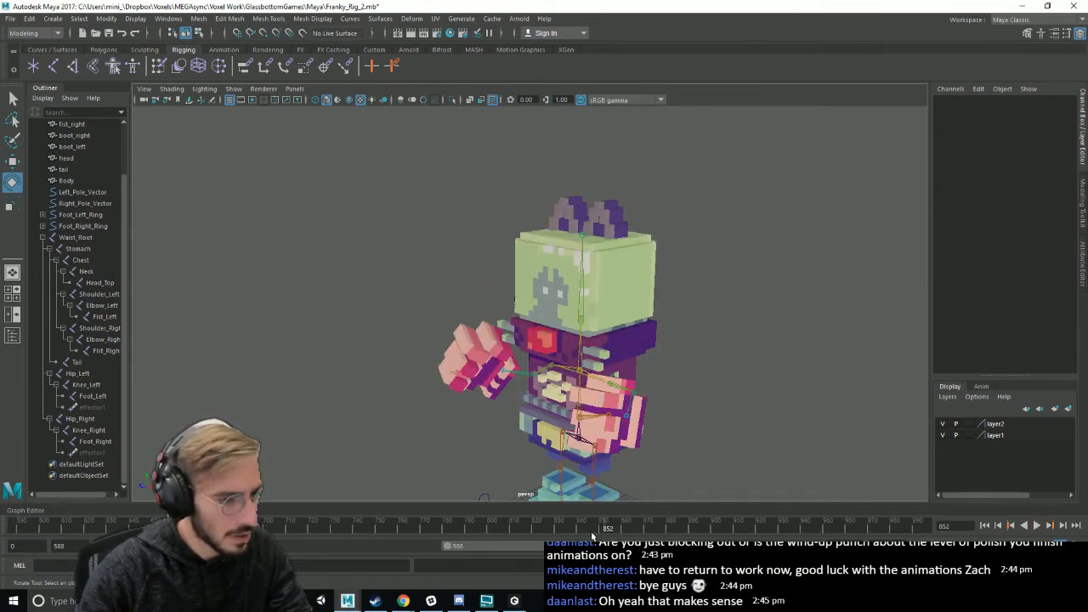
pyautogui.click(572, 527)
pyautogui.hotkey('alt', 'v')
pyautogui.moveTo(572, 527); pyautogui.dragTo(416, 520)
pyautogui.scroll(-5, 468, 448)
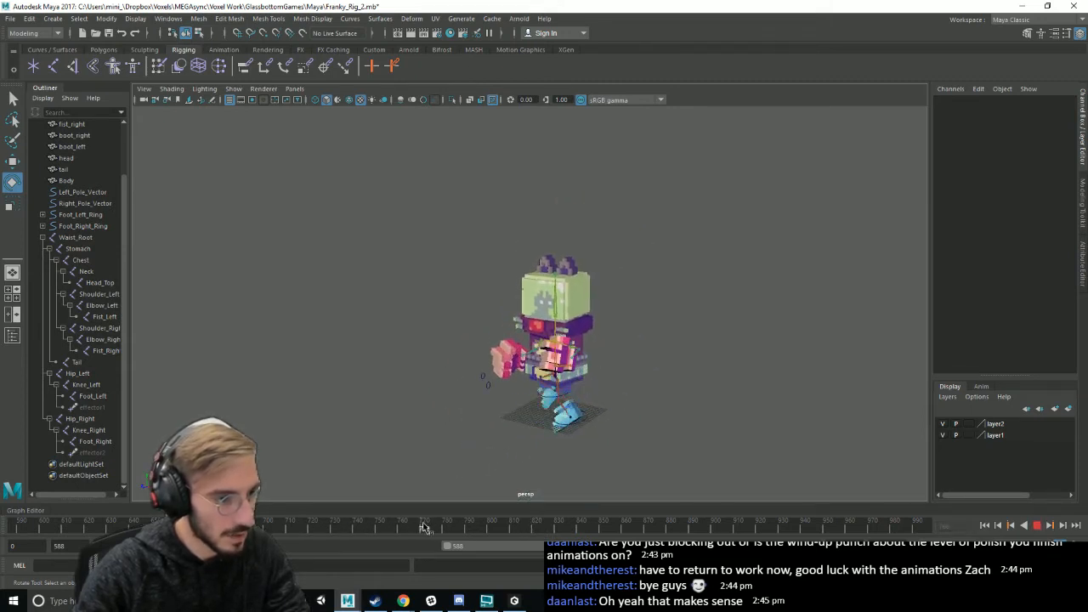
pyautogui.moveTo(424, 528); pyautogui.dragTo(489, 528)
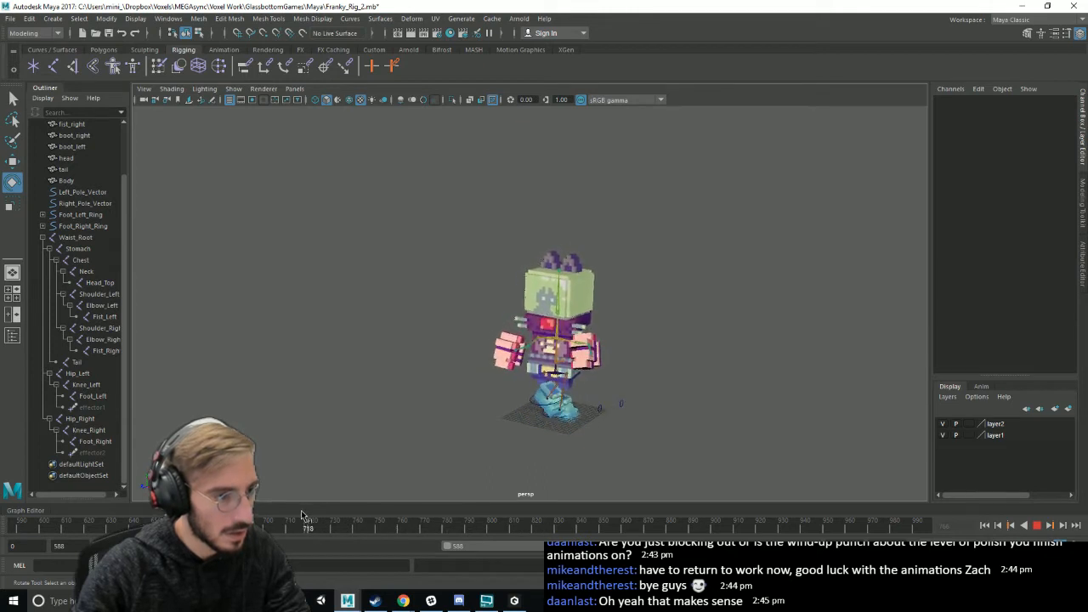
pyautogui.moveTo(43, 512); pyautogui.dragTo(119, 511)
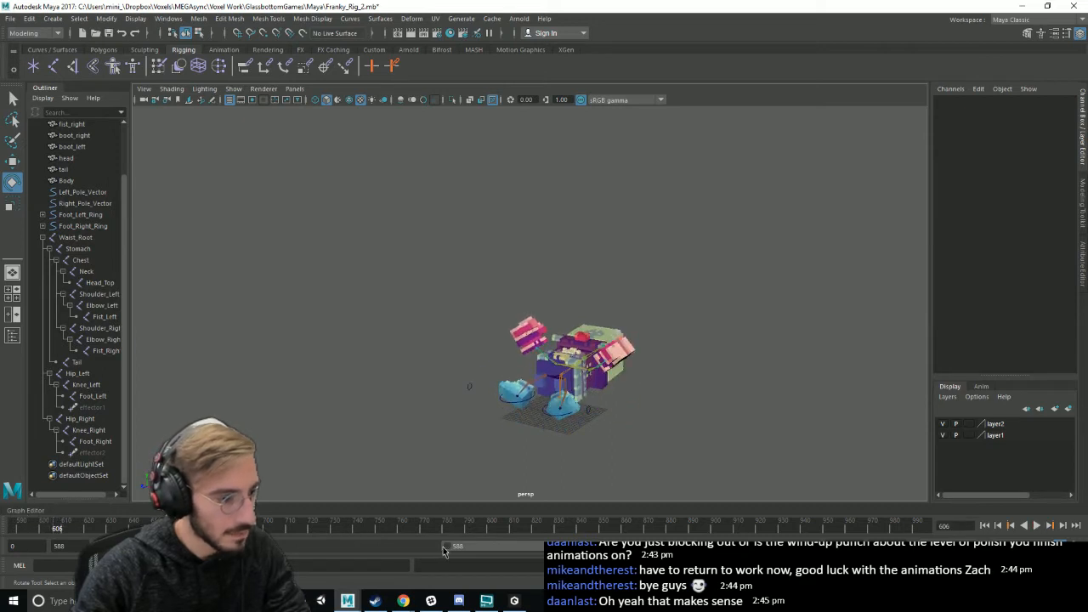
# - Extend the playback range back to frame 20 and play through the whole animation set, ending at frame 950
pyautogui.moveTo(443, 550); pyautogui.dragTo(102, 549)
pyautogui.moveTo(60, 529); pyautogui.dragTo(48, 529)
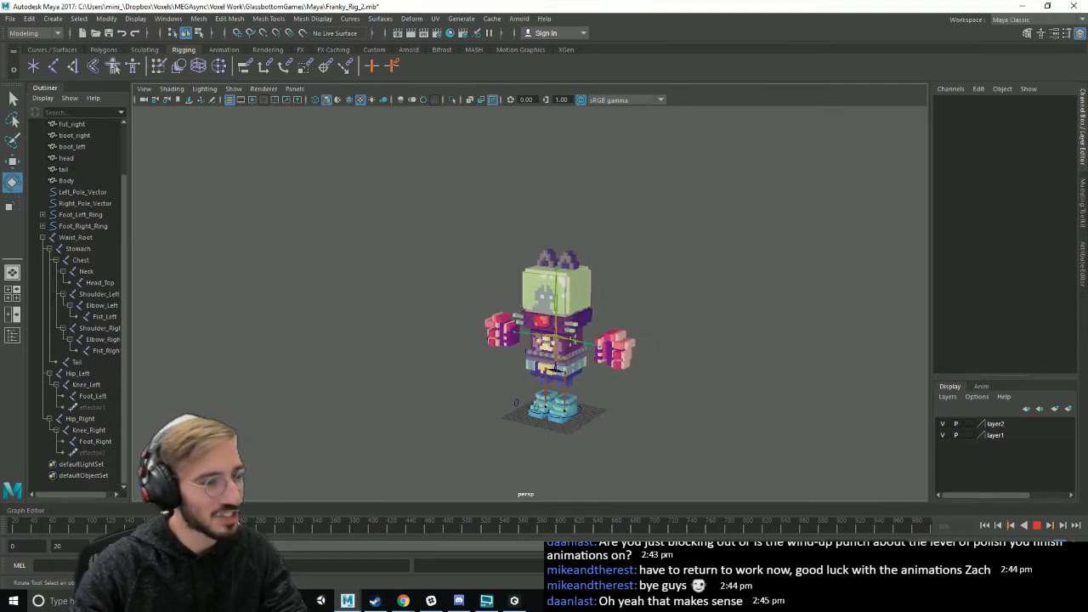
pyautogui.press('Escape')
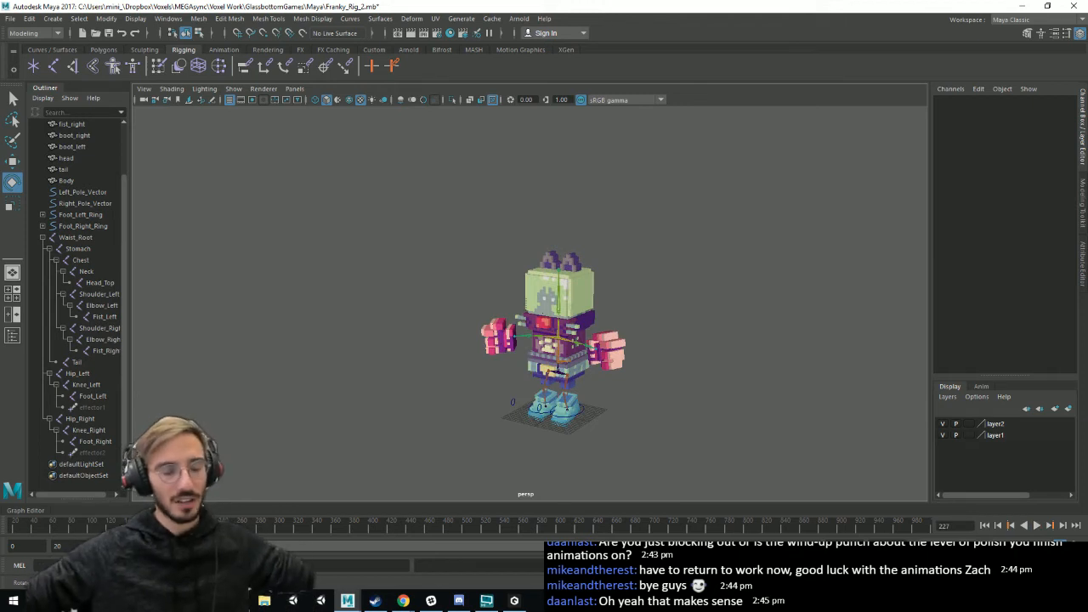
pyautogui.hotkey('alt', 'v')
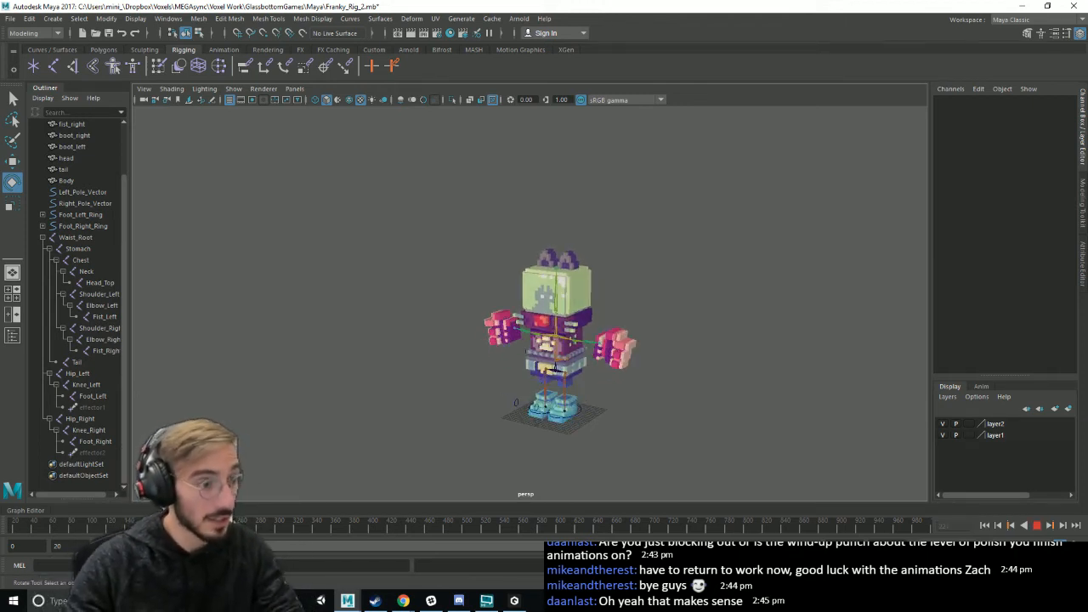
pyautogui.hotkey('alt', 'v')
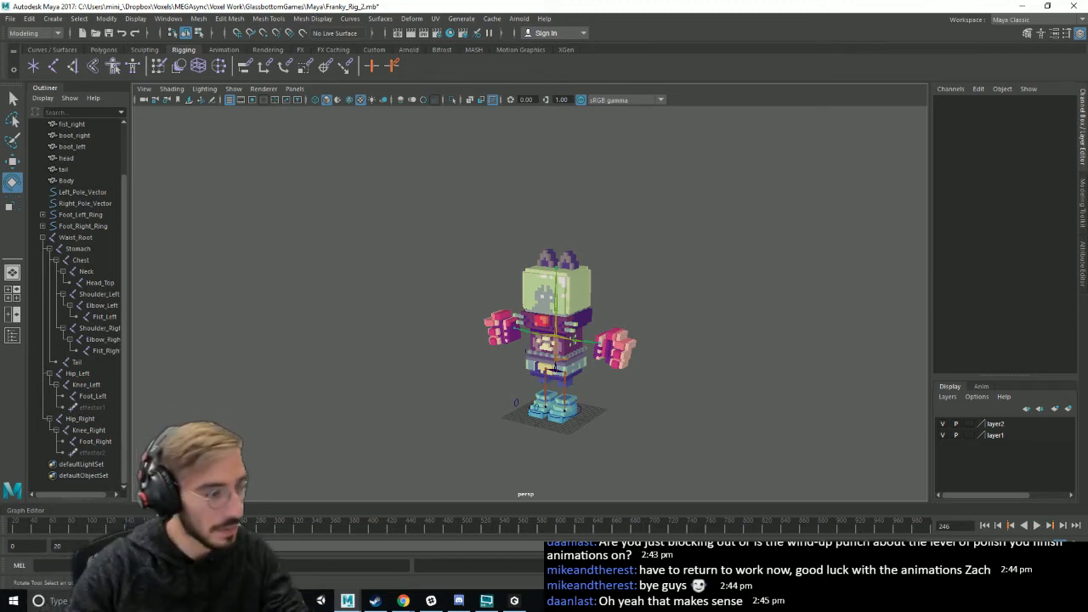
pyautogui.hotkey('alt', 'v')
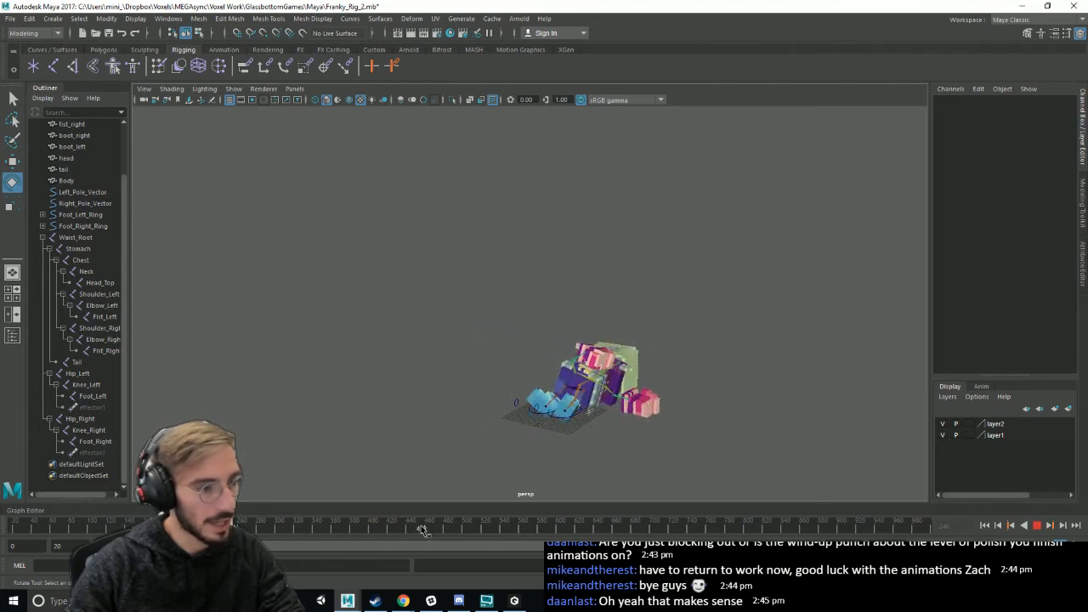
pyautogui.moveTo(423, 528); pyautogui.dragTo(525, 531)
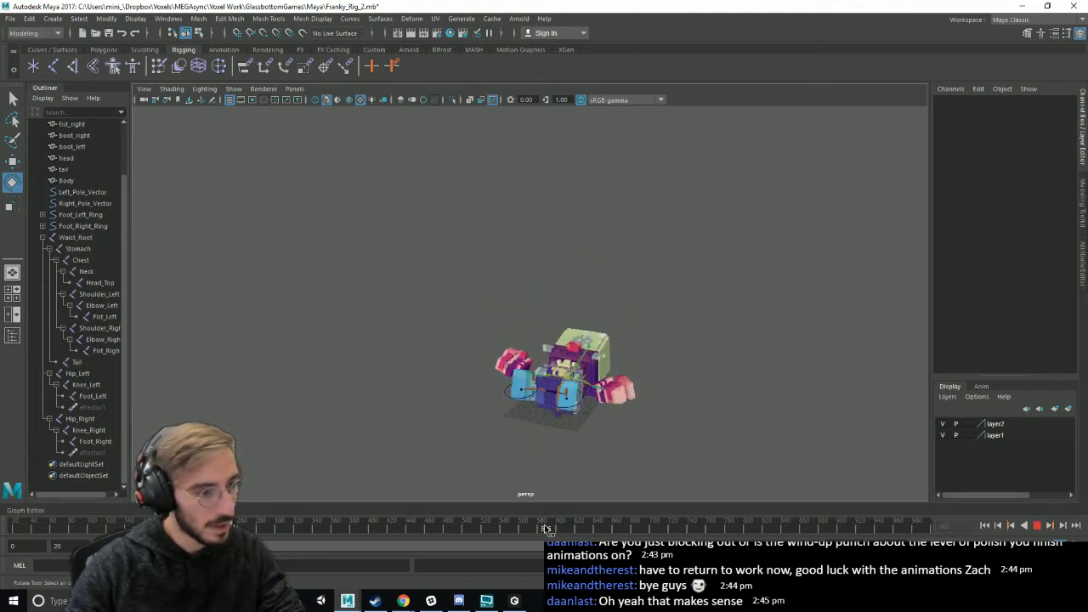
pyautogui.moveTo(584, 529); pyautogui.dragTo(827, 524)
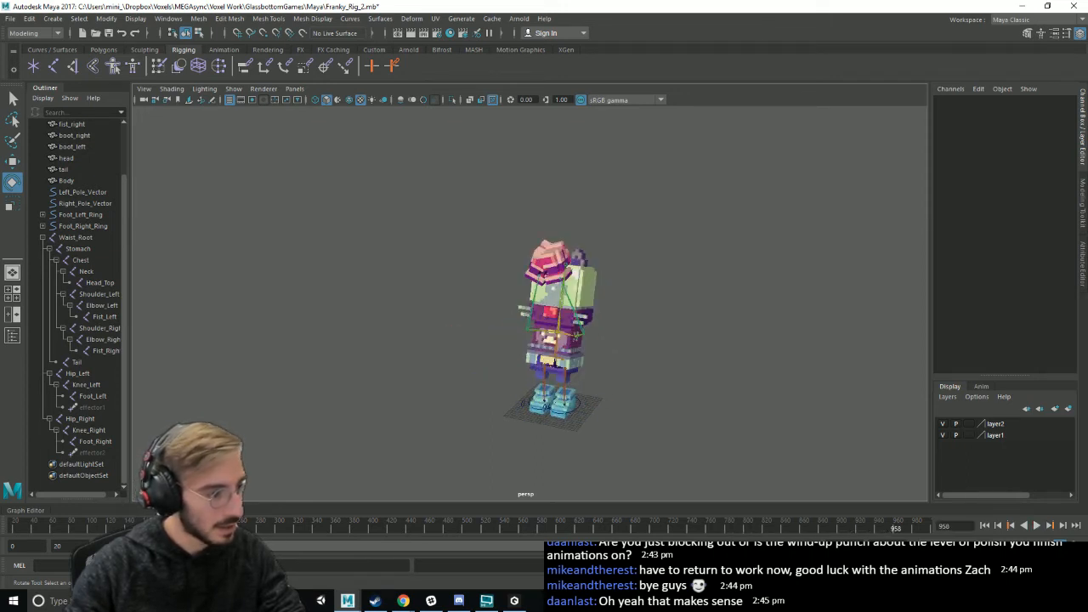
# - Start the playback range at frame 945, on the overhead two-fist pose
pyautogui.moveTo(103, 547); pyautogui.dragTo(636, 547)
pyautogui.hotkey('alt', 'v')
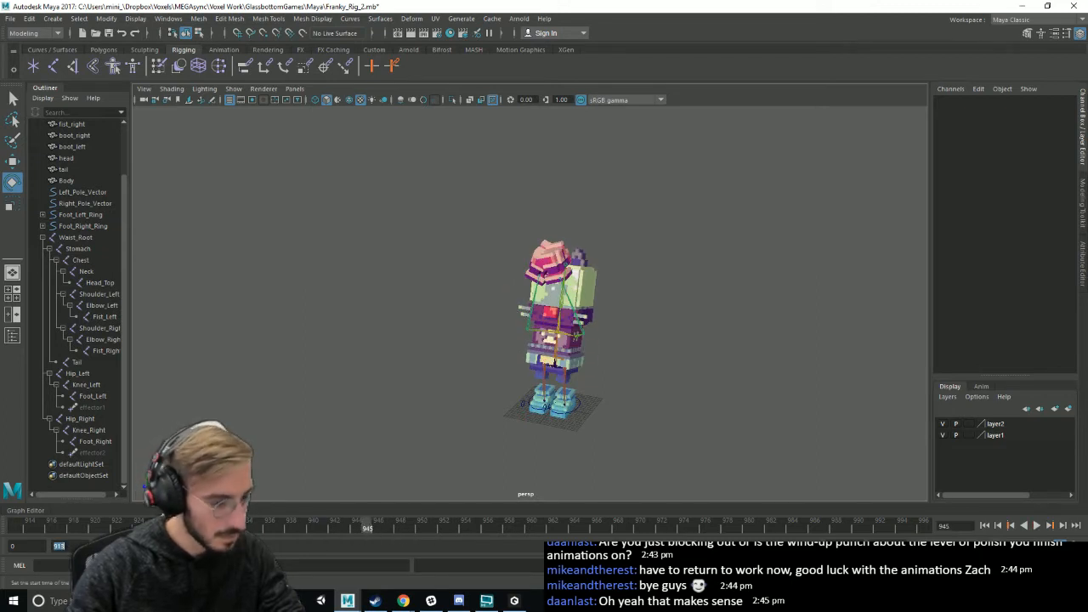
pyautogui.write('945')
pyautogui.press('Return')
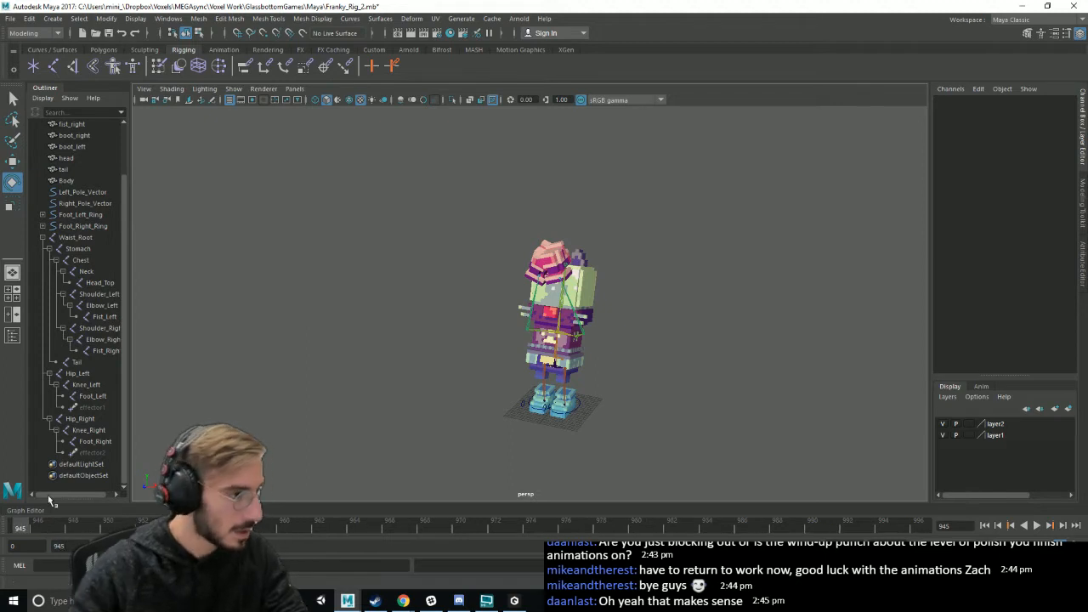
pyautogui.click(100, 295)
pyautogui.click(396, 389)
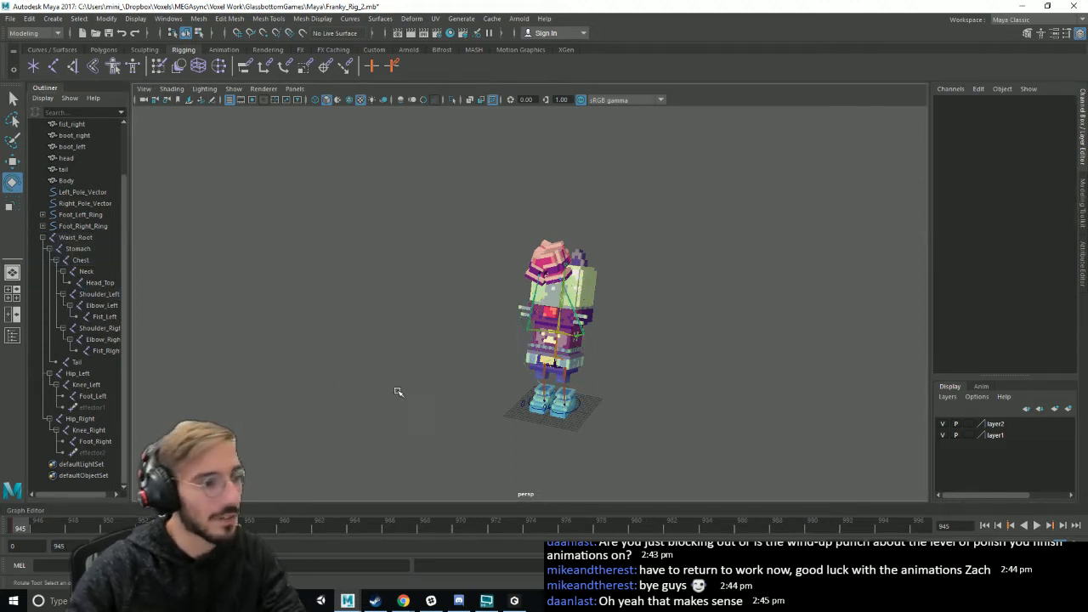
# - Move Elbow_Left to about X 7.9, Y 7.1, Z -2.1 and lower Fist_Left to about X 9.7, Y 2.9, Z 7.4
pyautogui.scroll(3, 614, 405)
pyautogui.keyDown('alt'); pyautogui.moveTo(804, 372); pyautogui.dragTo(562, 257); pyautogui.keyUp('alt')
pyautogui.click(608, 366)
pyautogui.press('w')
pyautogui.keyDown('alt'); pyautogui.moveTo(599, 297); pyautogui.dragTo(653, 327); pyautogui.keyUp('alt')
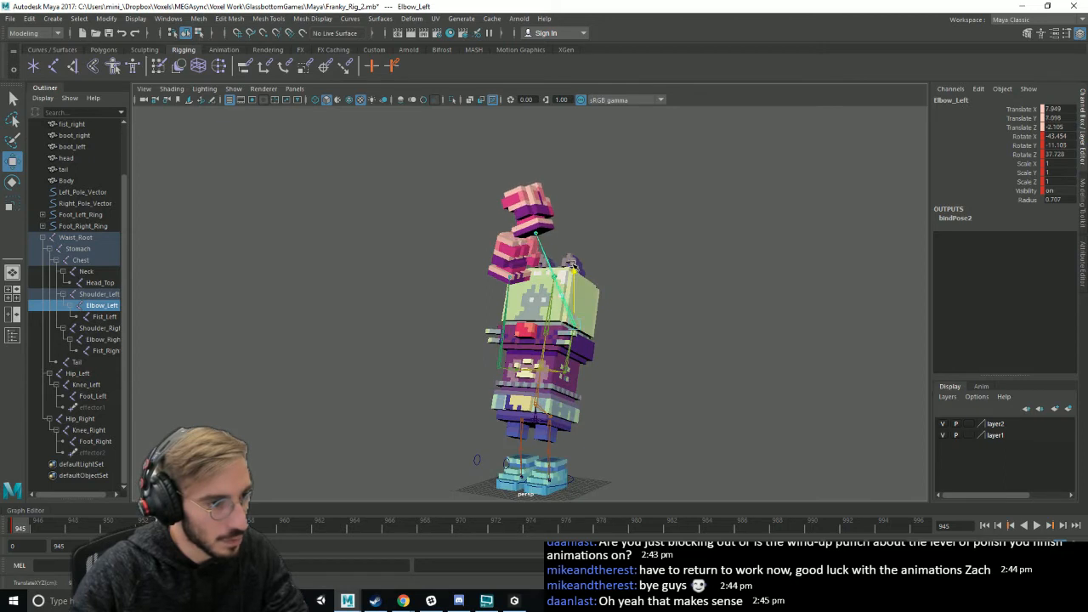
pyautogui.click(595, 257)
pyautogui.click(536, 233)
pyautogui.moveTo(539, 185); pyautogui.dragTo(539, 232)
pyautogui.keyDown('alt'); pyautogui.moveTo(572, 281); pyautogui.dragTo(489, 294); pyautogui.keyUp('alt')
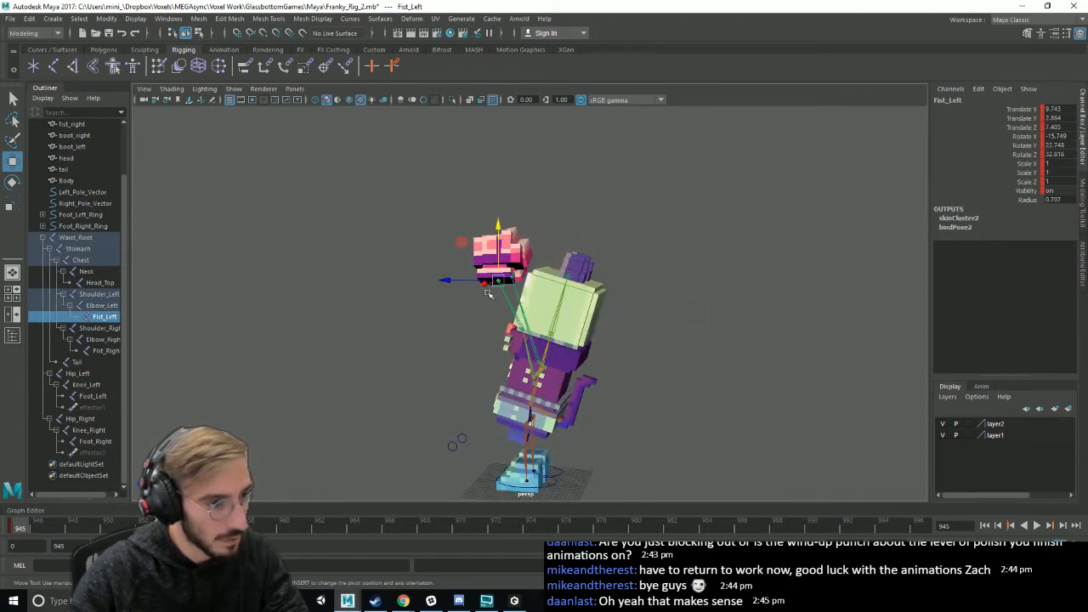
# - Pull Elbow_Left forward to about X 9.8, Y 7.3, Z 2.3 and bring Fist_Left back to about X 6.8, Y 6.9, Z 4.8
pyautogui.moveTo(627, 365)
pyautogui.keyDown('alt'); pyautogui.mouseDown()
pyautogui.moveTo(665, 367)
pyautogui.moveTo(619, 359)
pyautogui.mouseUp(); pyautogui.keyUp('alt')
pyautogui.click(666, 367)
pyautogui.scroll(3, 619, 359)
pyautogui.click(520, 361)
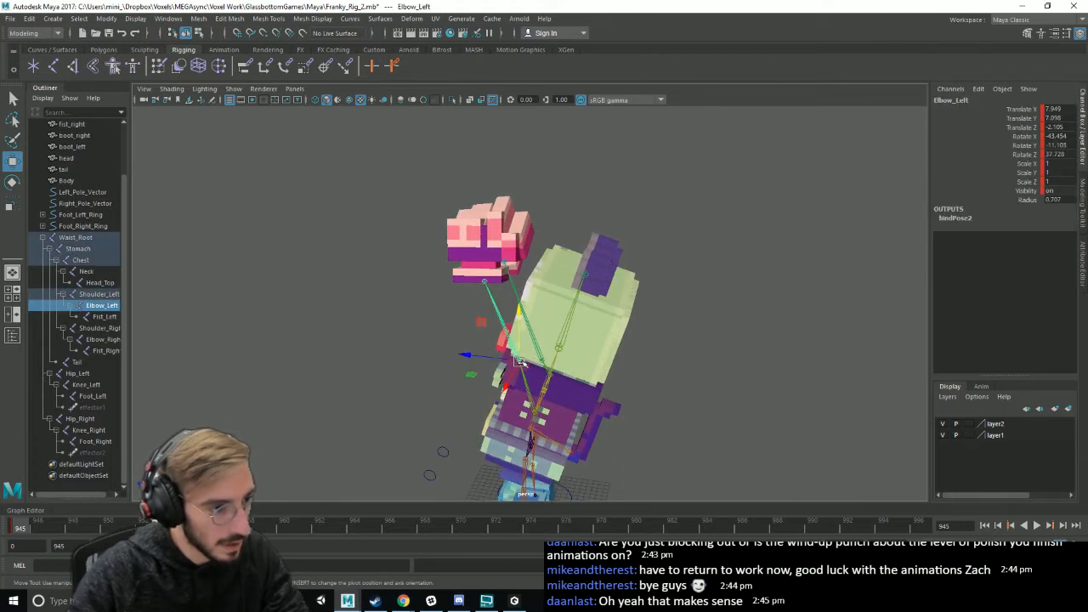
pyautogui.moveTo(480, 360); pyautogui.dragTo(456, 354)
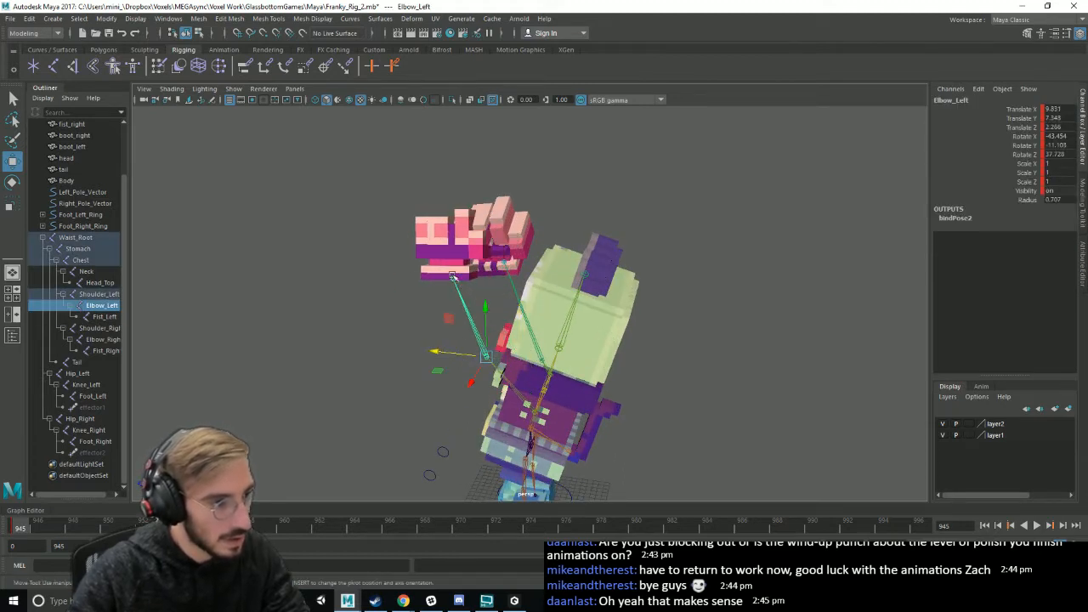
pyautogui.click(453, 276)
pyautogui.moveTo(401, 273); pyautogui.dragTo(685, 351)
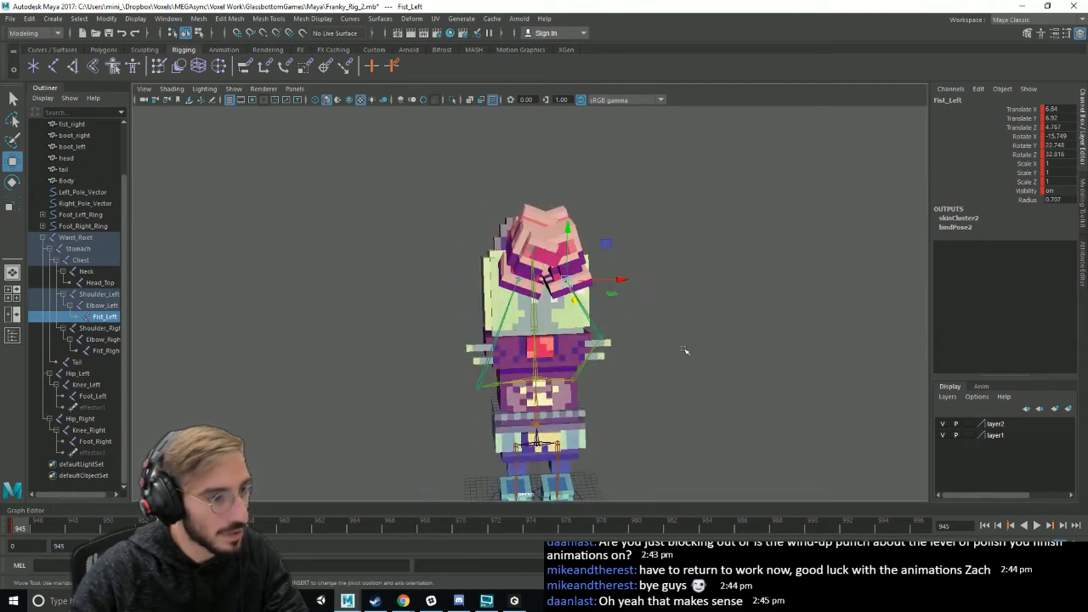
pyautogui.click(686, 351)
# - Raise Elbow_Right and pull it forward to about X -8.0, Y -8.1, Z -10.7
pyautogui.click(479, 392)
pyautogui.keyDown('alt'); pyautogui.moveTo(479, 392); pyautogui.dragTo(646, 366); pyautogui.keyUp('alt')
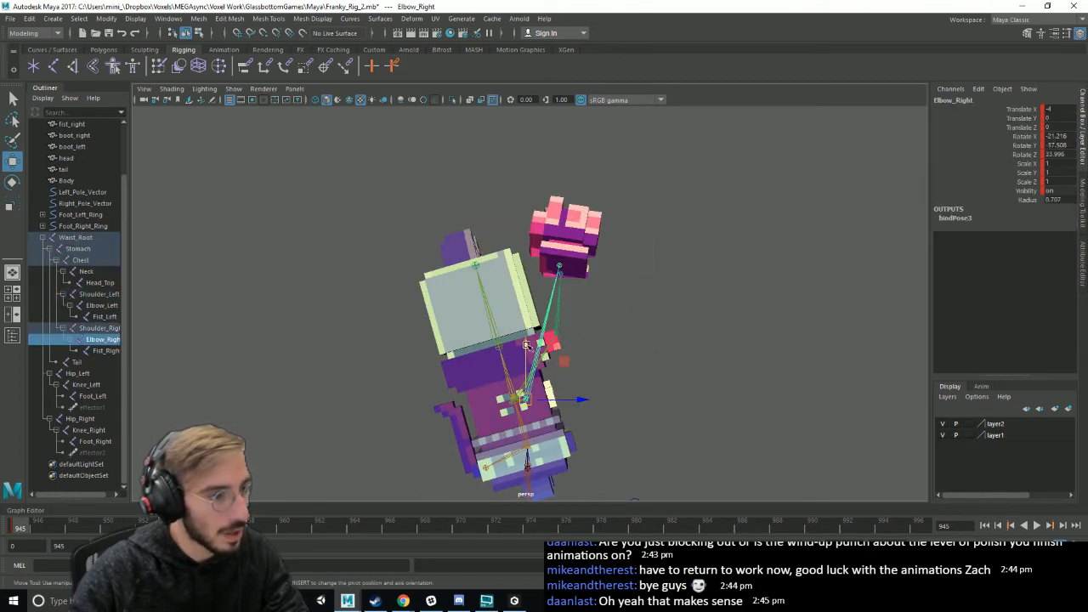
pyautogui.moveTo(526, 342); pyautogui.dragTo(523, 280)
pyautogui.keyDown('alt'); pyautogui.moveTo(553, 321); pyautogui.dragTo(558, 325); pyautogui.keyUp('alt')
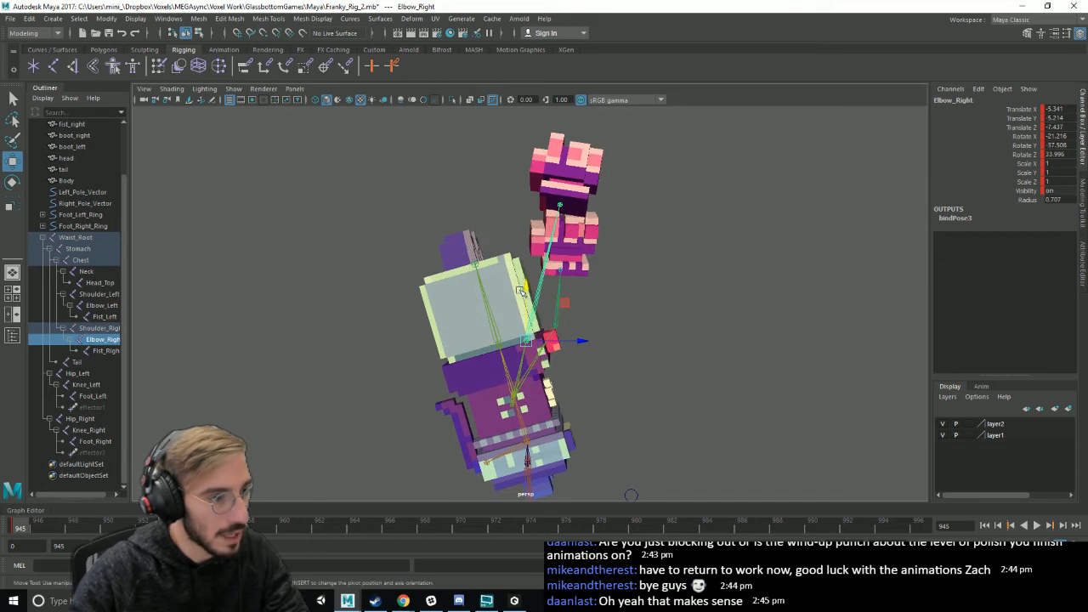
pyautogui.moveTo(524, 289); pyautogui.dragTo(524, 277)
pyautogui.moveTo(560, 322); pyautogui.dragTo(589, 328)
pyautogui.moveTo(565, 290); pyautogui.dragTo(571, 265)
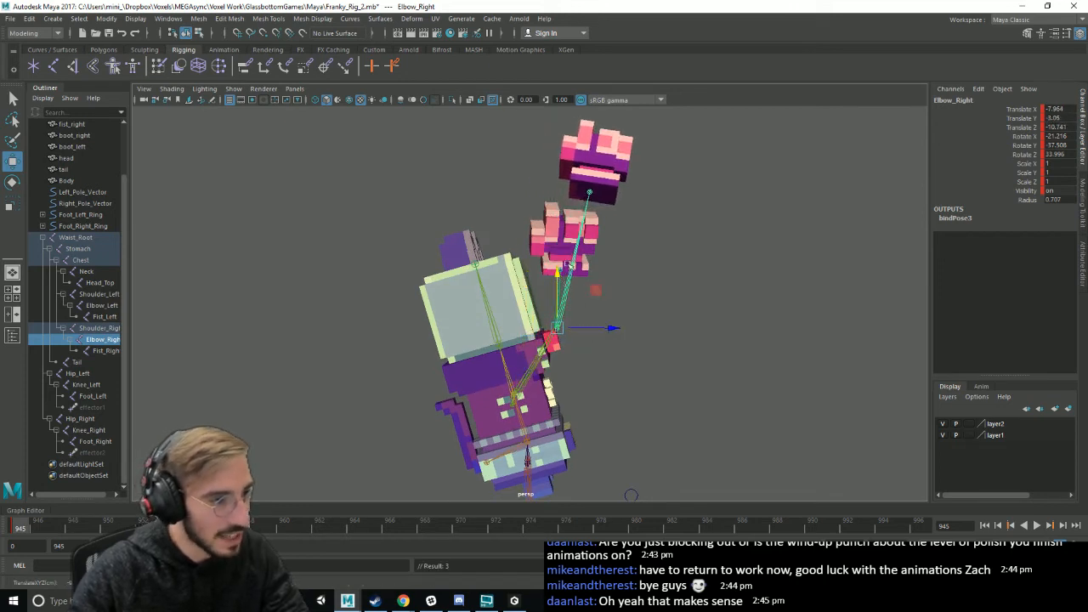
# - Bring Fist_Right back against the left fist at about X -2.9, Y -0.8, Z -8.6 and nudge it slightly upward
pyautogui.click(590, 194)
pyautogui.moveTo(591, 146); pyautogui.dragTo(593, 228)
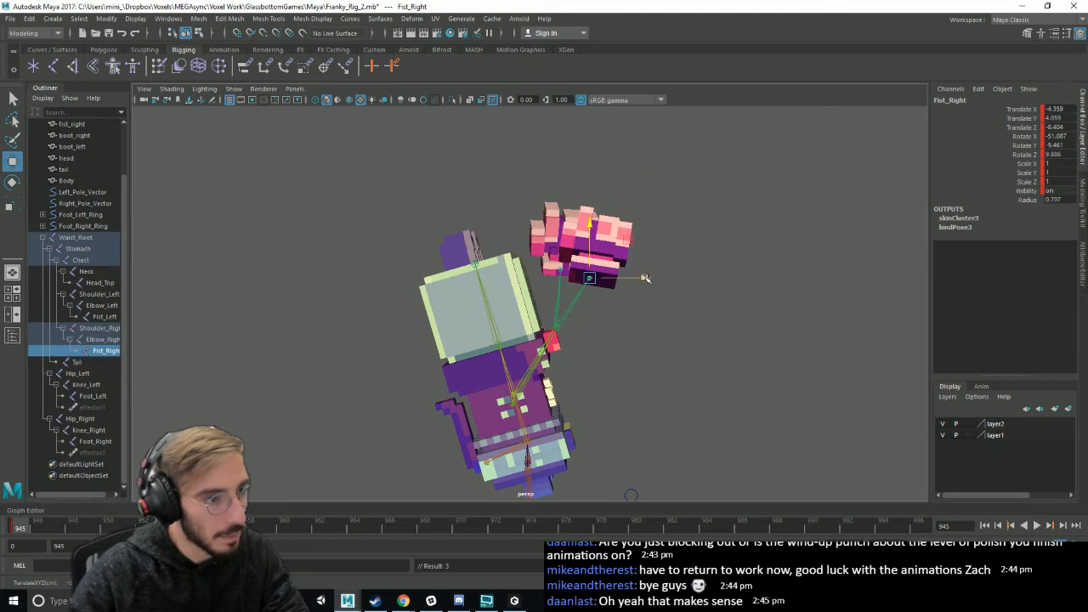
pyautogui.moveTo(646, 278); pyautogui.dragTo(550, 292)
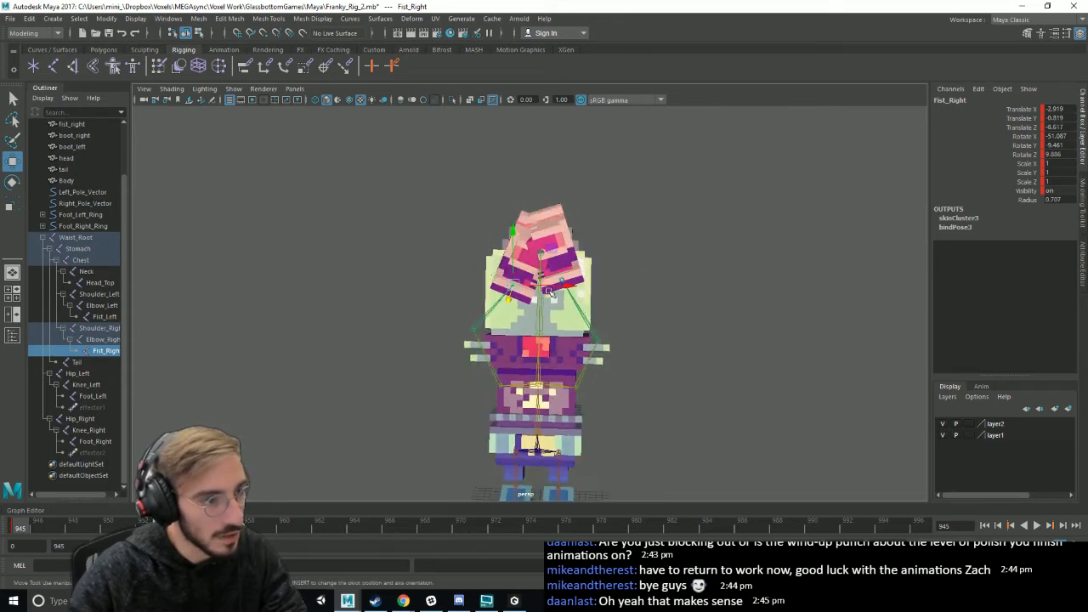
pyautogui.moveTo(515, 233); pyautogui.dragTo(515, 226)
pyautogui.scroll(-4, 644, 318)
pyautogui.keyDown('alt'); pyautogui.moveTo(643, 318); pyautogui.dragTo(554, 364); pyautogui.keyUp('alt')
pyautogui.click(629, 388)
pyautogui.hotkey('ctrl', 's')
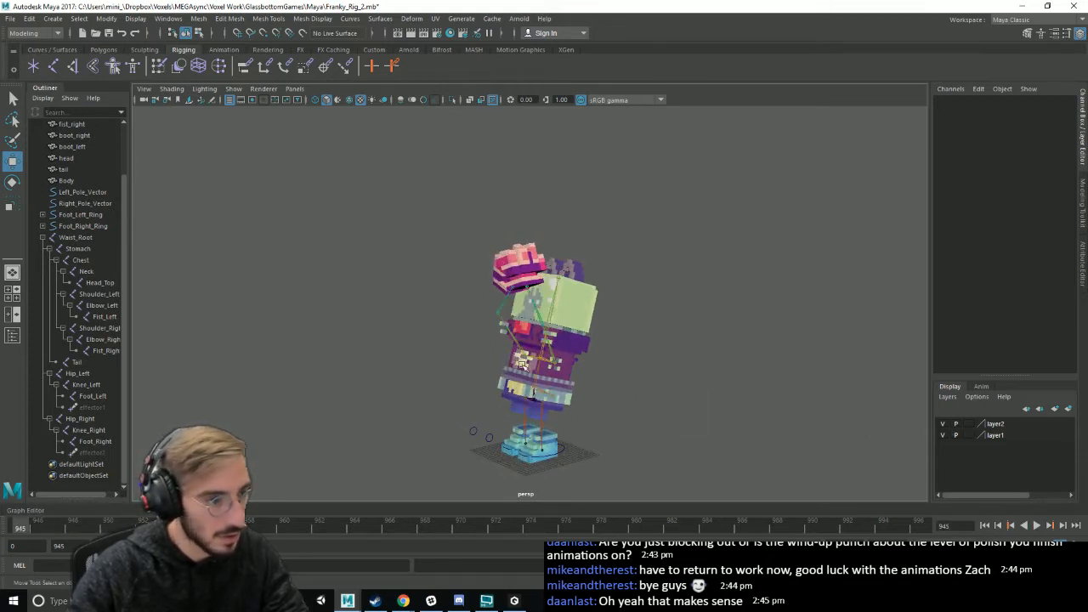
# - Check the elbow and fist joints from both sides at frame 964 and save the scene
pyautogui.click(548, 331)
pyautogui.keyDown('alt'); pyautogui.moveTo(575, 411); pyautogui.dragTo(680, 410); pyautogui.keyUp('alt')
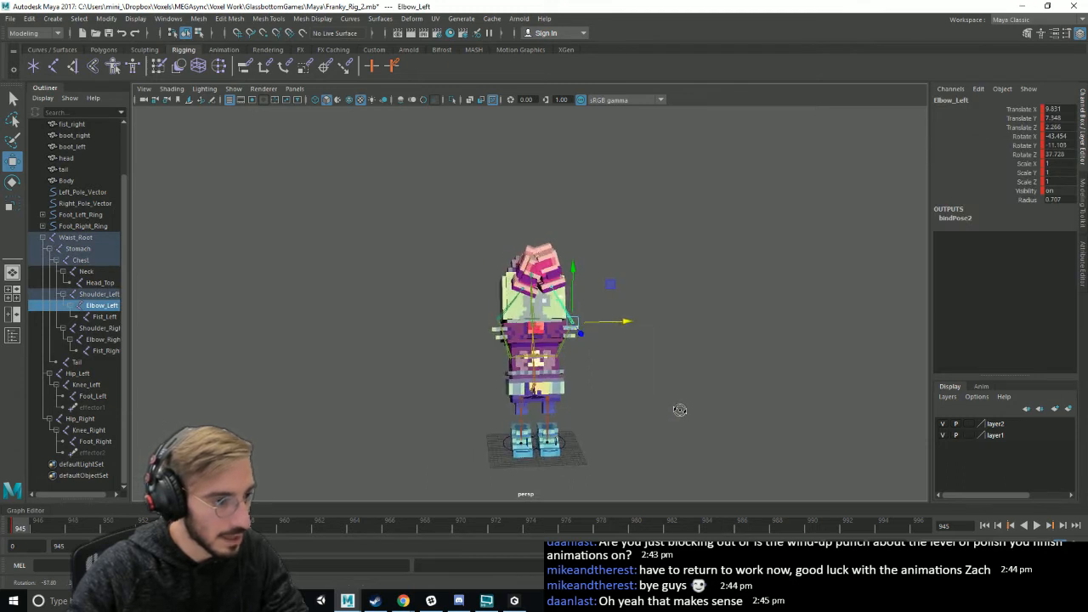
pyautogui.hotkey('alt', 'v')
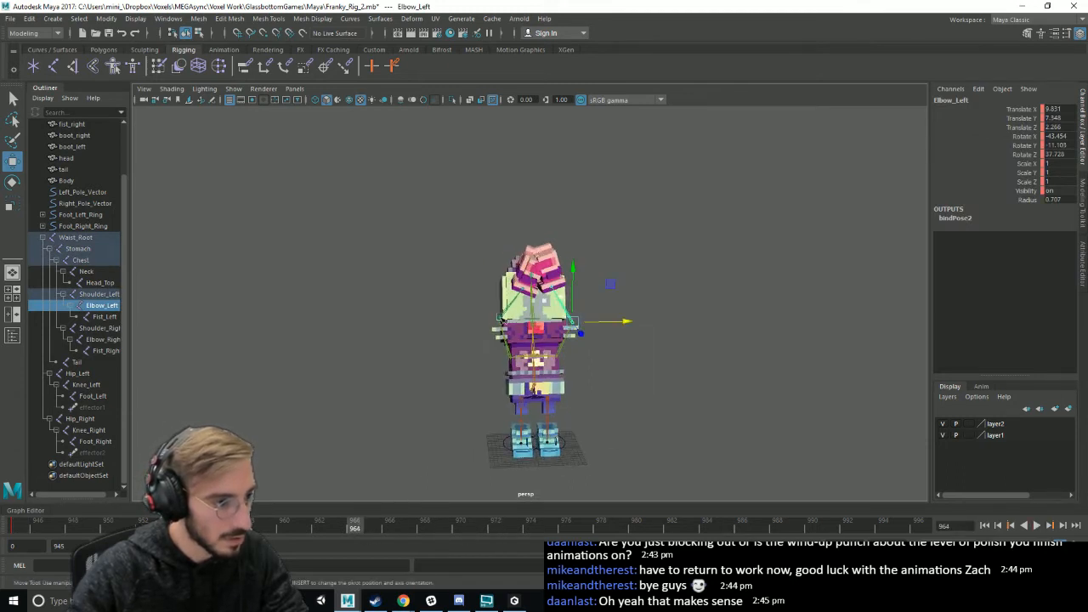
pyautogui.click(500, 318)
pyautogui.click(705, 324)
pyautogui.keyDown('alt'); pyautogui.moveTo(521, 286); pyautogui.dragTo(545, 289); pyautogui.keyUp('alt')
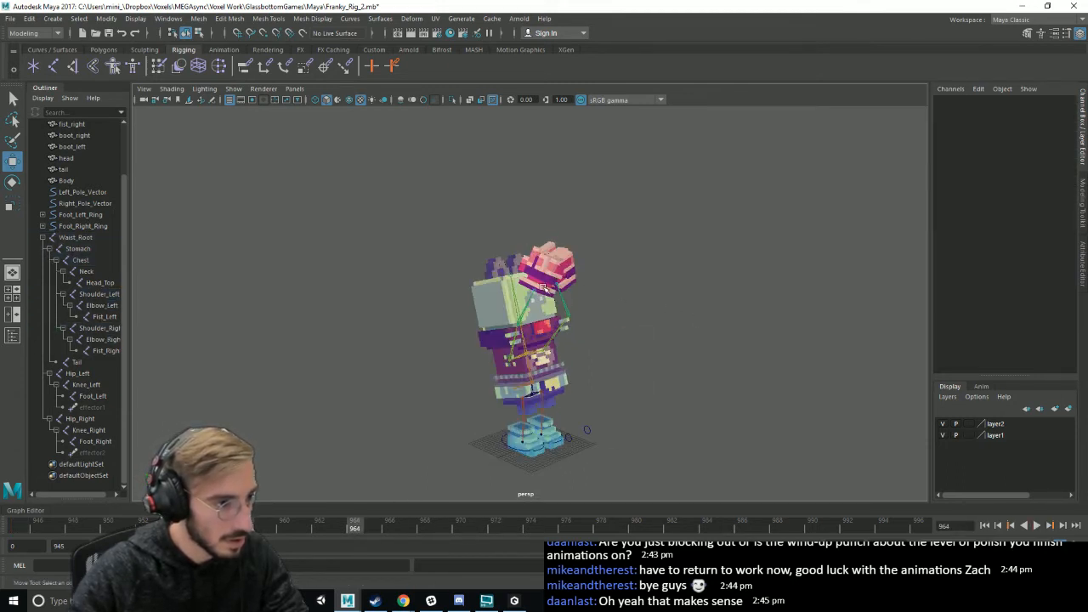
pyautogui.click(535, 293)
pyautogui.click(582, 298)
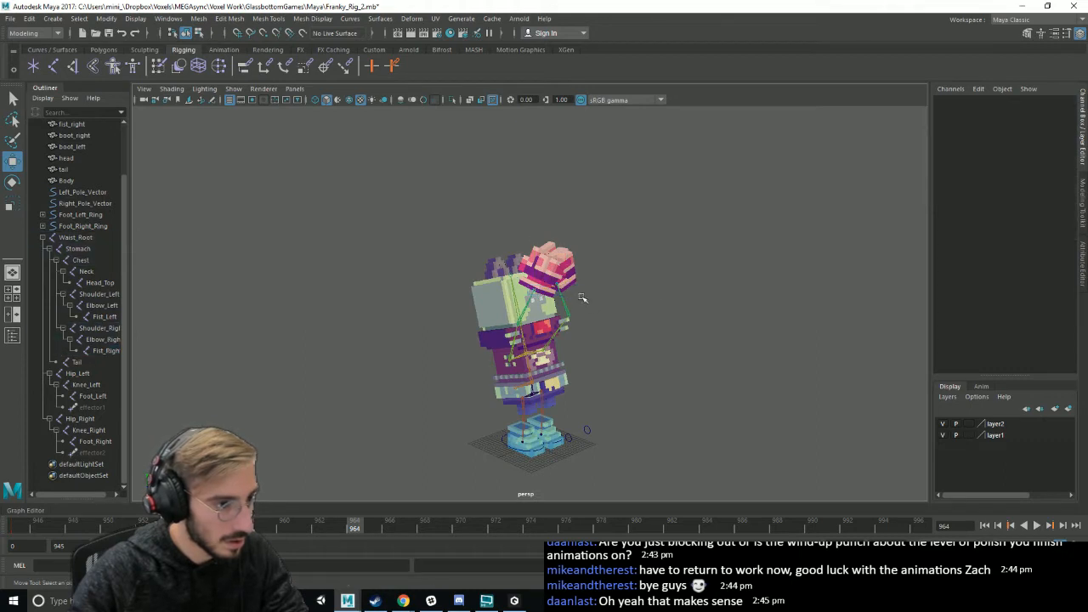
pyautogui.click(560, 283)
pyautogui.click(701, 322)
pyautogui.hotkey('ctrl', 's')
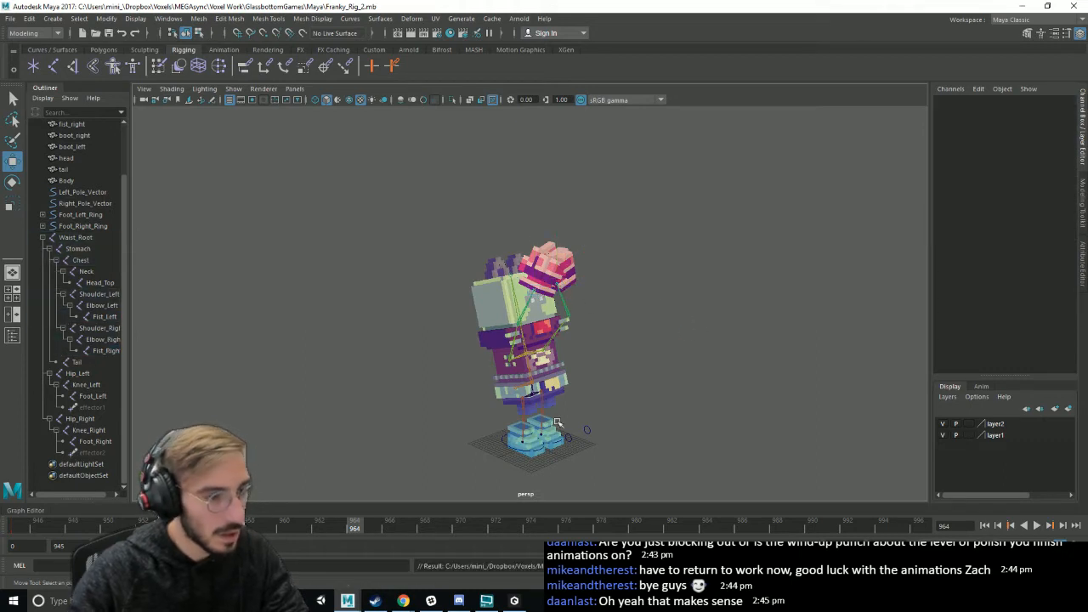
# - Play the overhead fist pose up close and scrub the timeline to frame 948
pyautogui.scroll(4, 668, 449)
pyautogui.keyDown('alt'); pyautogui.moveTo(668, 449); pyautogui.dragTo(519, 281); pyautogui.keyUp('alt')
pyautogui.hotkey('ctrl', 's')
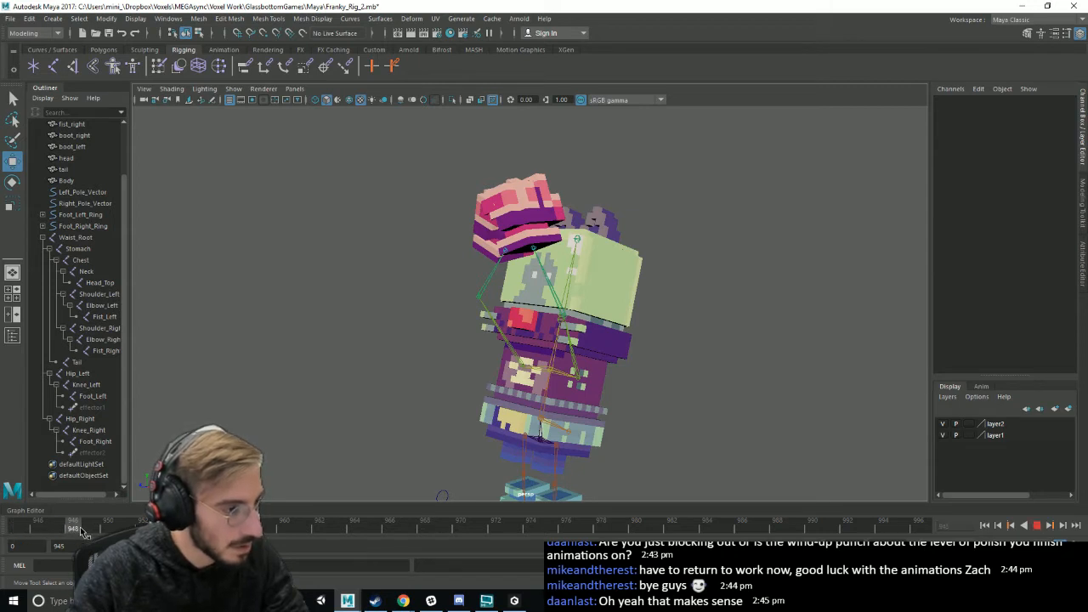
pyautogui.moveTo(30, 529); pyautogui.dragTo(73, 528)
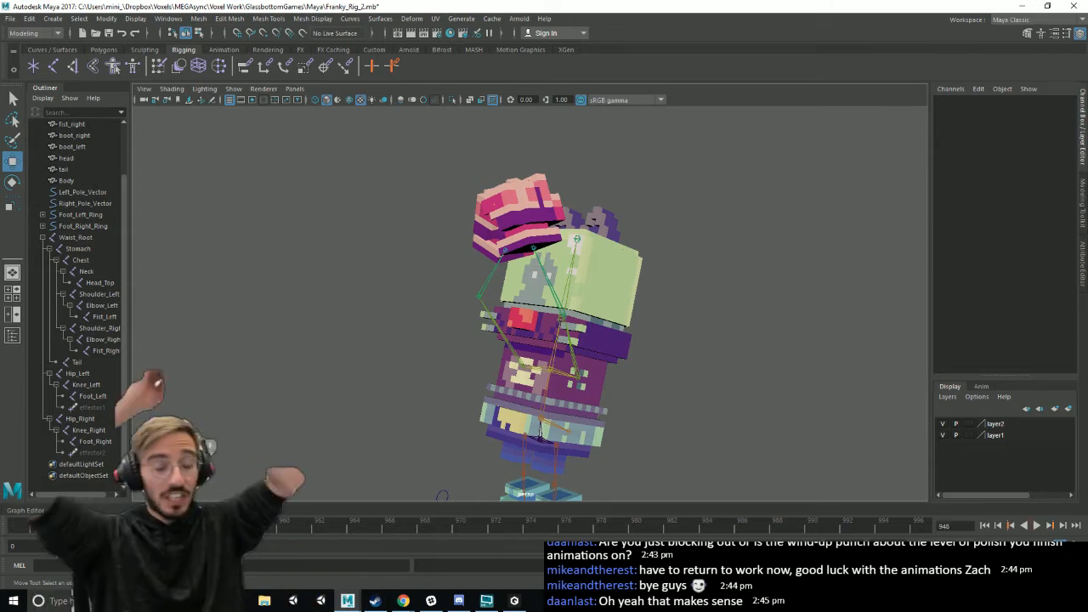
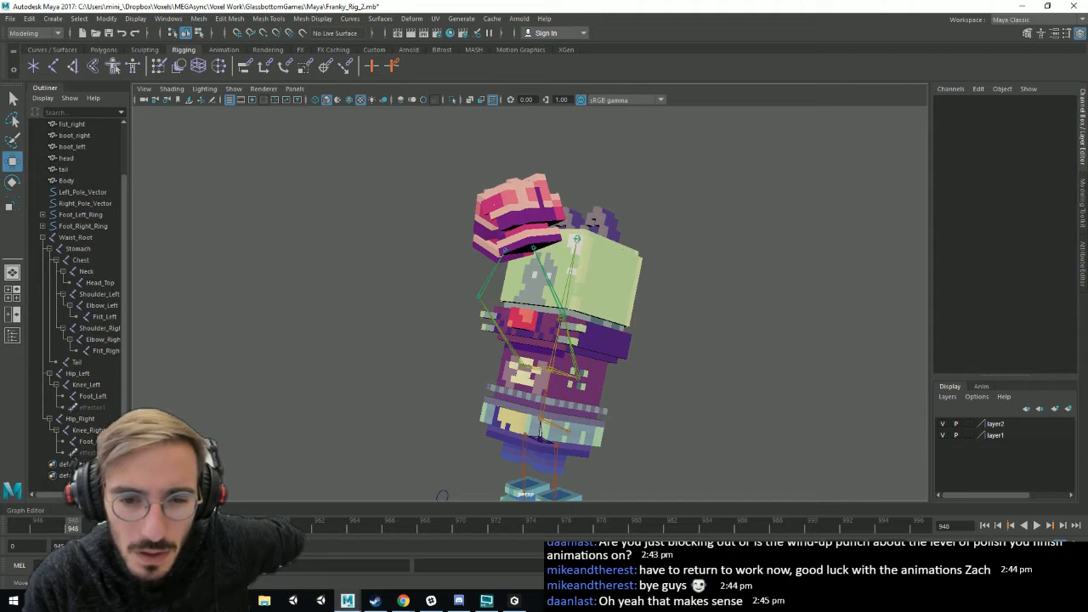
# - Try shifting both fist joints together toward the character's right side at frame 948
pyautogui.keyDown('alt'); pyautogui.moveTo(464, 370); pyautogui.dragTo(540, 371); pyautogui.keyUp('alt')
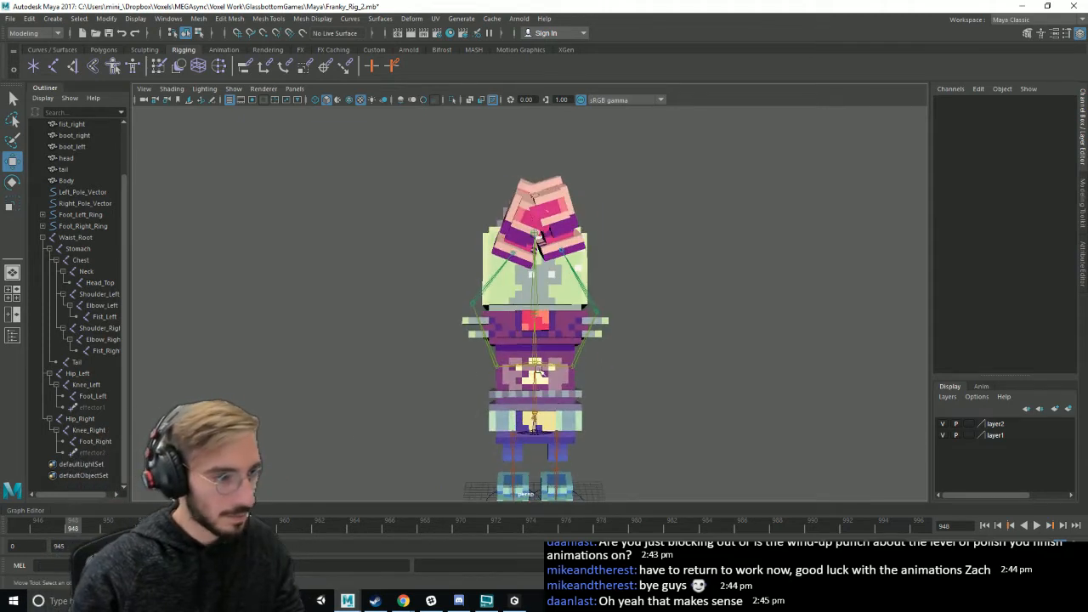
pyautogui.click(564, 250)
pyautogui.keyDown('shift'); pyautogui.click(514, 256); pyautogui.keyUp('shift')
pyautogui.press('e')
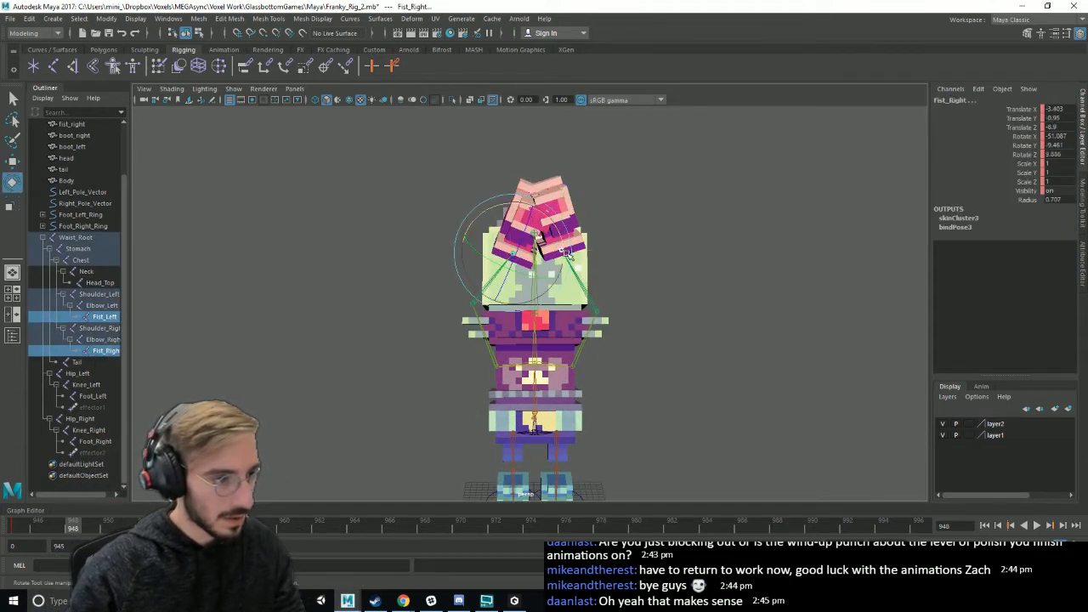
pyautogui.press('w')
pyautogui.moveTo(566, 254); pyautogui.dragTo(510, 227)
pyautogui.press('e')
pyautogui.click(572, 231)
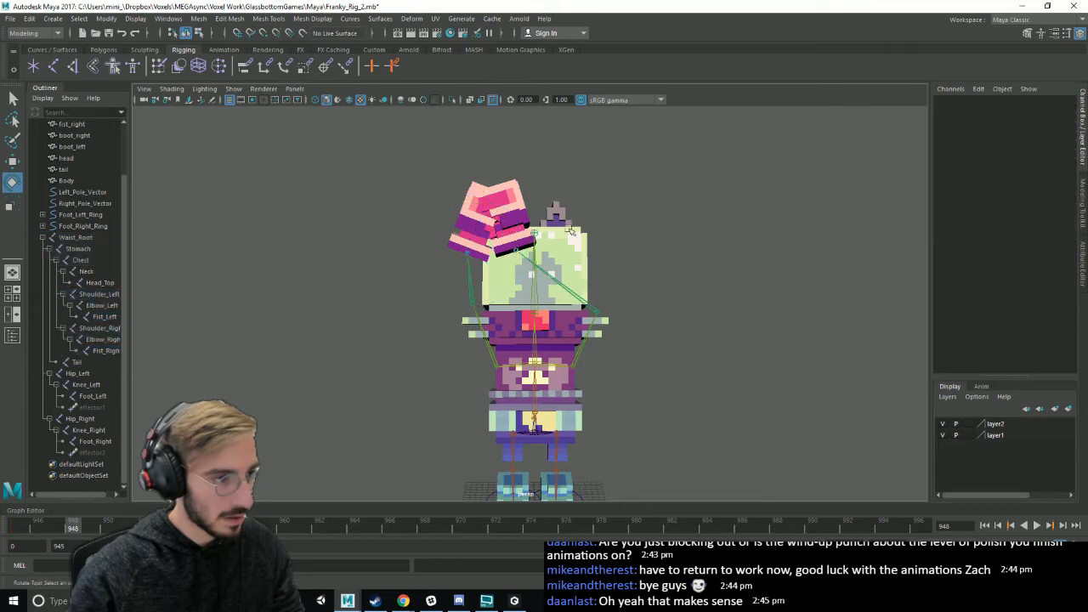
# - Try re-angling each shifted fist, with Fist_Right at about X -45.3, Y 10.7, Z 26.3, and save the scene
pyautogui.click(518, 250)
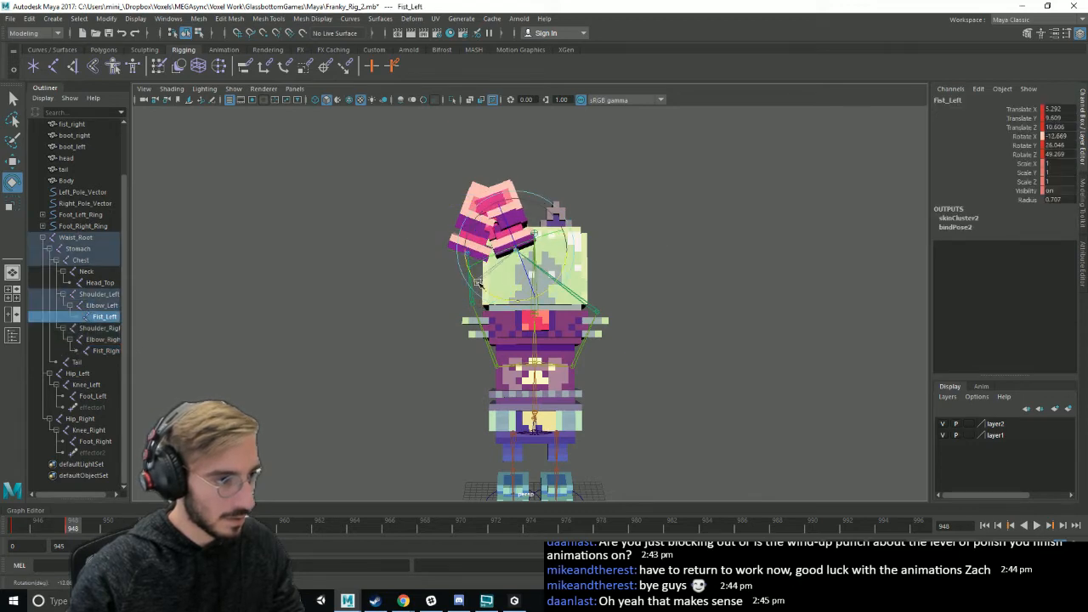
pyautogui.moveTo(509, 227); pyautogui.dragTo(510, 226)
pyautogui.keyDown('alt'); pyautogui.moveTo(573, 245); pyautogui.dragTo(531, 274); pyautogui.keyUp('alt')
pyautogui.click(740, 290)
pyautogui.click(467, 252)
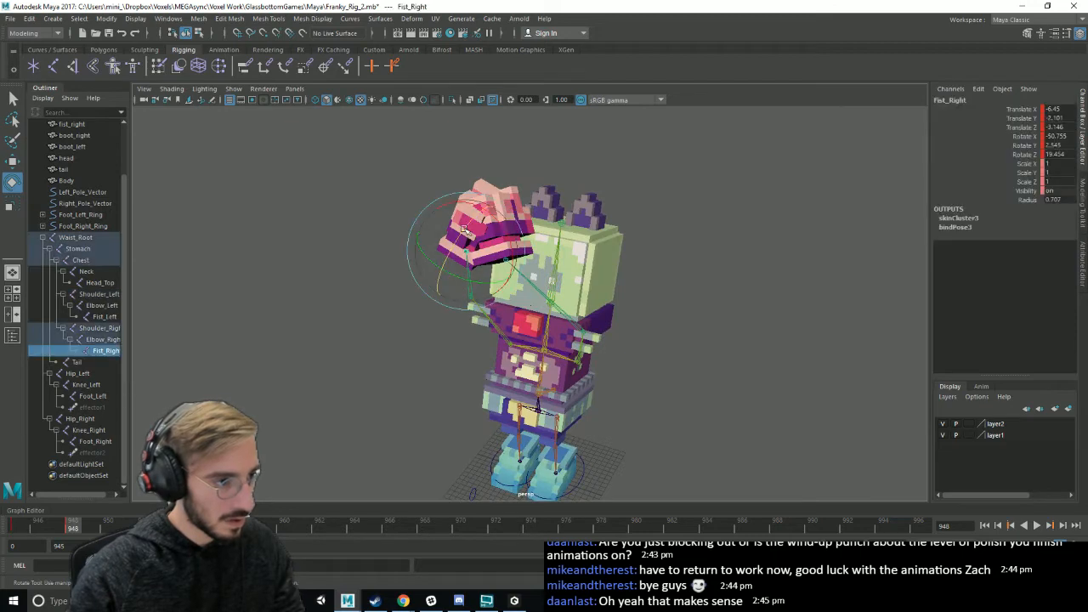
pyautogui.keyDown('alt'); pyautogui.moveTo(463, 224); pyautogui.dragTo(566, 294); pyautogui.keyUp('alt')
pyautogui.scroll(-3, 661, 359)
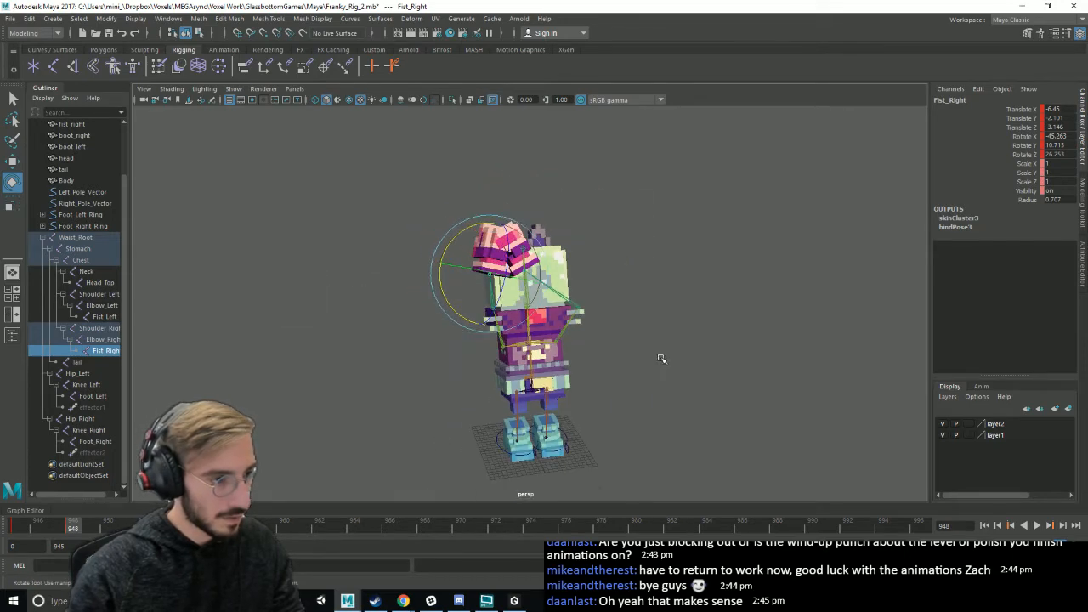
pyautogui.click(661, 358)
pyautogui.hotkey('ctrl', 's')
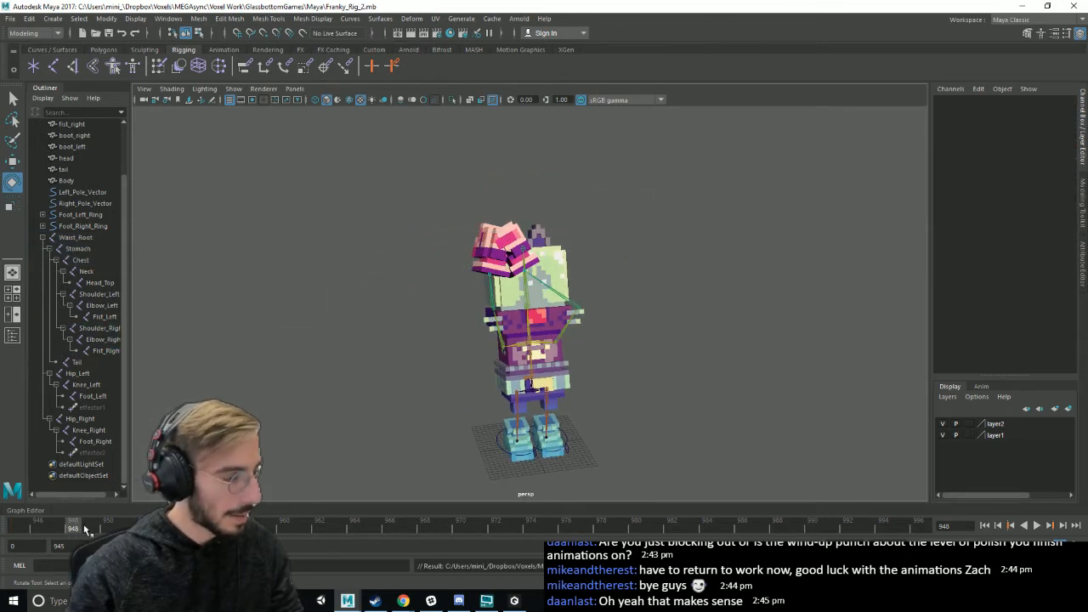
# - Undo the fist rotations and the sideways shift made at frame 948
pyautogui.hotkey('ctrl', 'z')
pyautogui.hotkey('ctrl', 'z')
pyautogui.hotkey('ctrl', 'z')
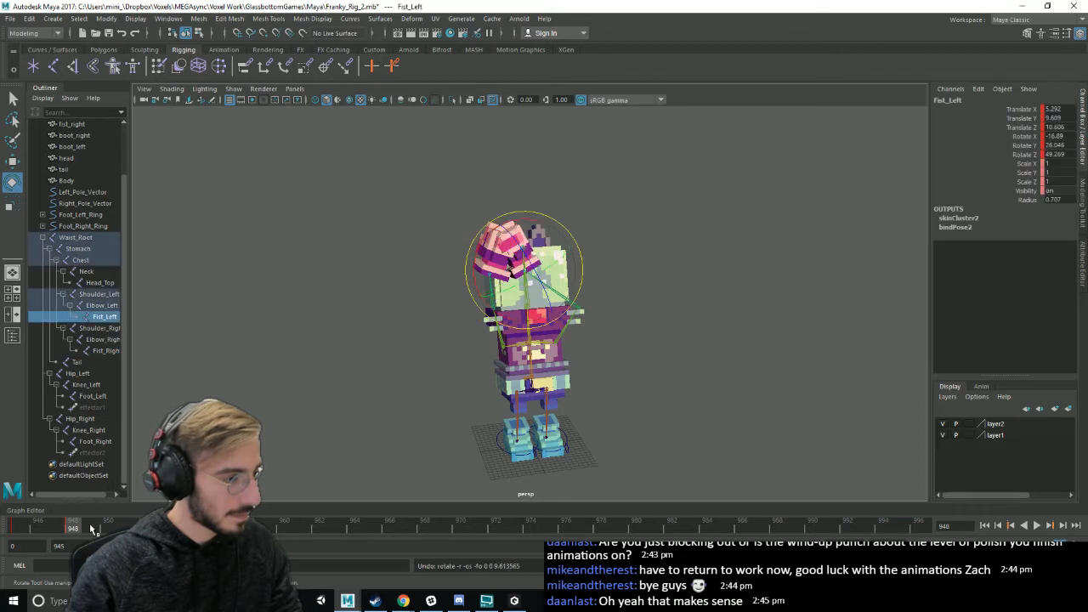
pyautogui.hotkey('ctrl', 'z')
pyautogui.hotkey('ctrl', 'z')
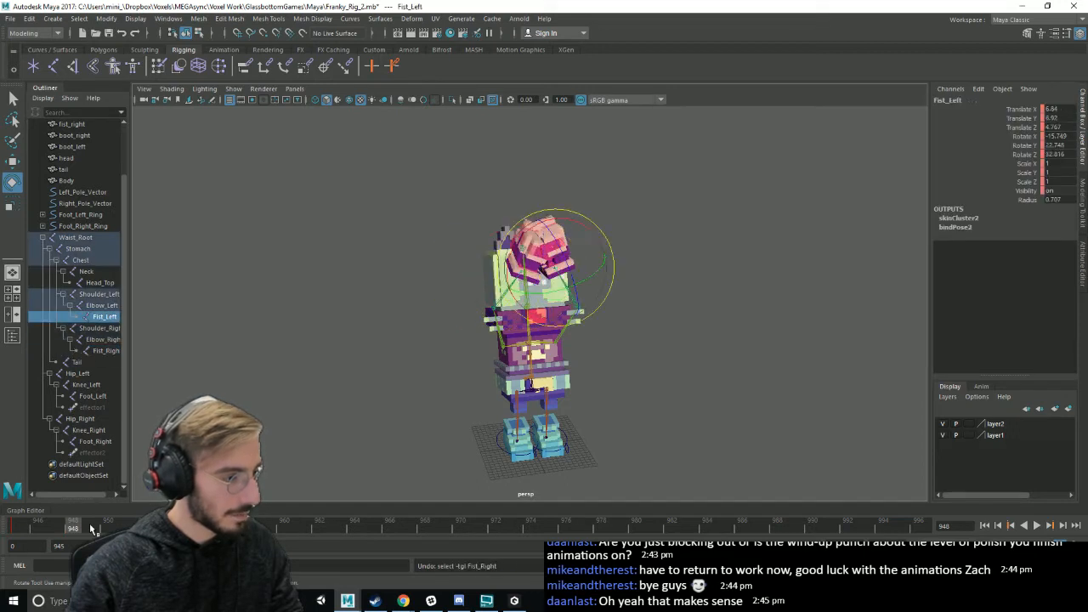
# - At frame 945, shift Fist_Left and Fist_Right together toward the character's right side and nudge them slightly upward
pyautogui.click(17, 531)
pyautogui.hotkey('alt', 'v')
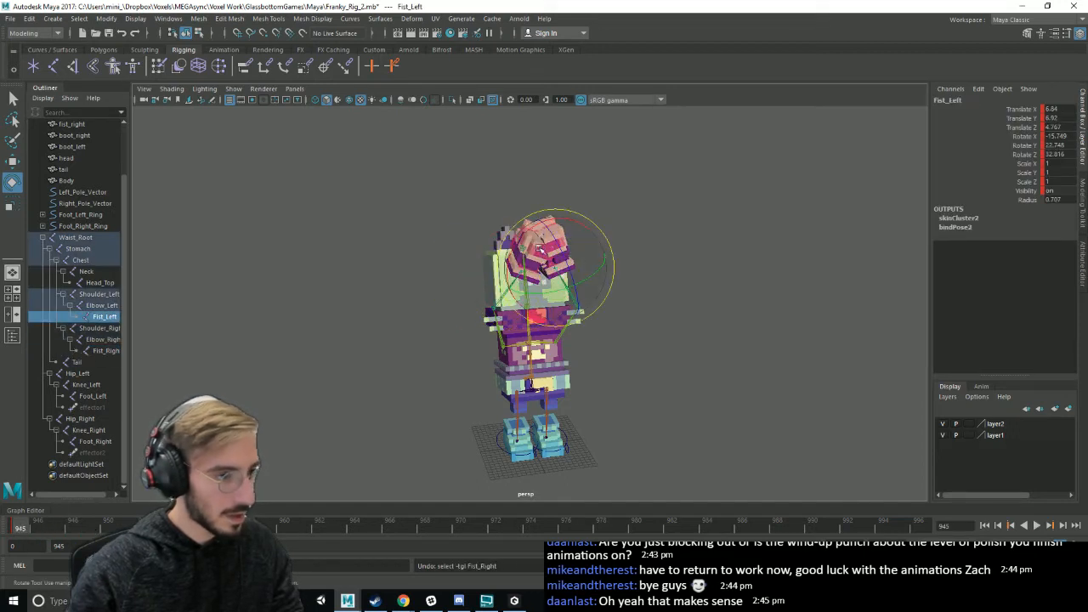
pyautogui.keyDown('alt'); pyautogui.moveTo(539, 249); pyautogui.dragTo(643, 285); pyautogui.keyUp('alt')
pyautogui.keyDown('alt'); pyautogui.moveTo(643, 284); pyautogui.dragTo(721, 308, button='right'); pyautogui.keyUp('alt')
pyautogui.click(721, 308)
pyautogui.click(506, 230)
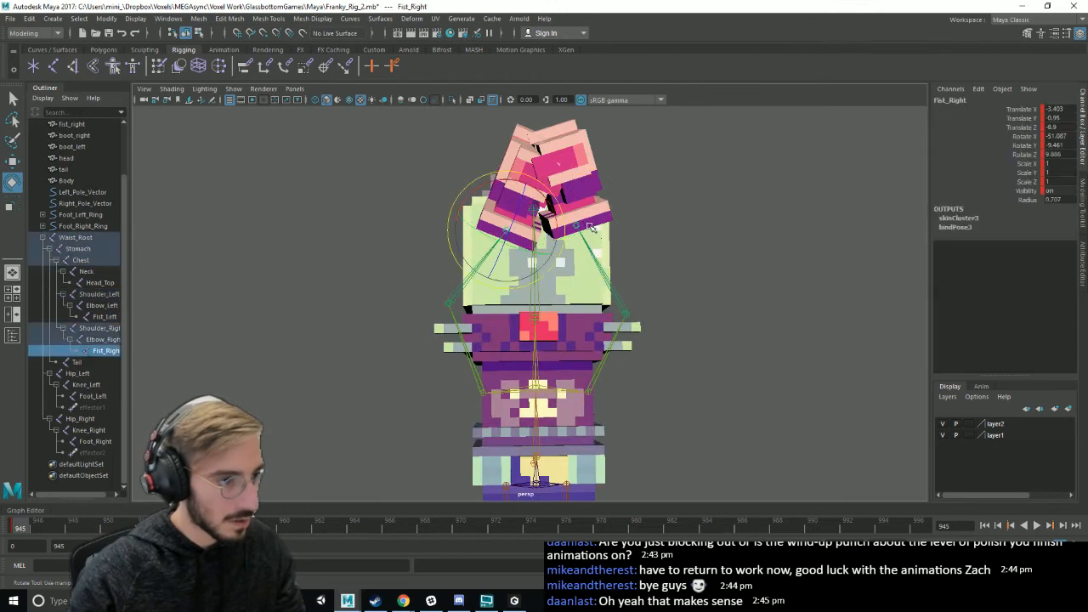
pyautogui.keyDown('shift'); pyautogui.click(579, 226); pyautogui.keyUp('shift')
pyautogui.press('w')
pyautogui.moveTo(628, 227); pyautogui.dragTo(567, 228)
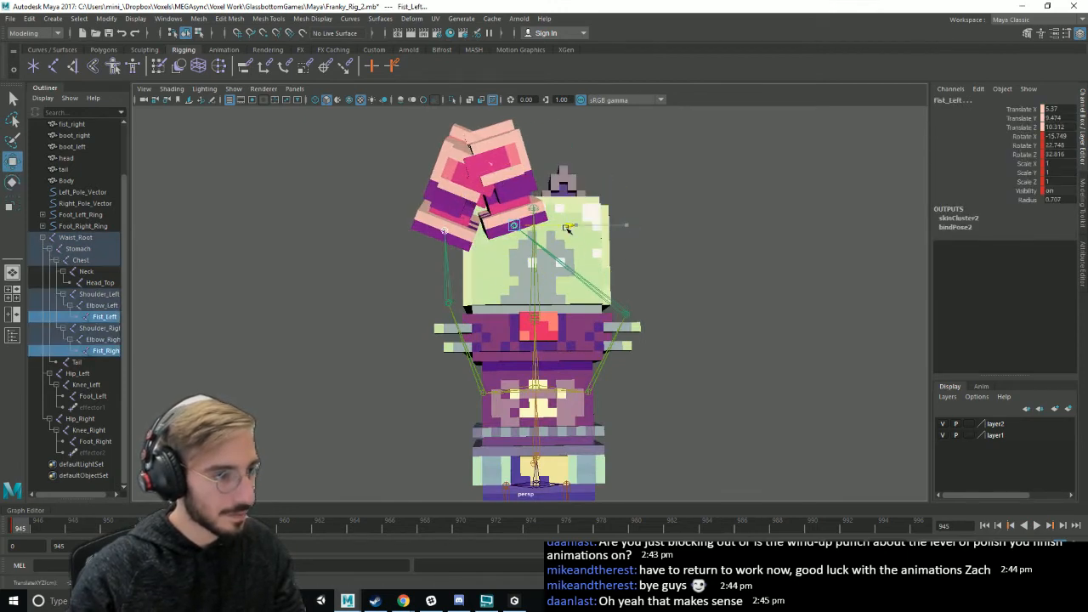
pyautogui.moveTo(518, 176); pyautogui.dragTo(519, 167)
# - Turn Fist_Left to about X 4.7, Y 27.0, Z 79.2 and raise both fists, bringing it to about X 8.2, Y 12.2, Z 10.0
pyautogui.keyDown('alt'); pyautogui.moveTo(511, 251); pyautogui.dragTo(611, 223); pyautogui.keyUp('alt')
pyautogui.moveTo(534, 180); pyautogui.dragTo(498, 200)
pyautogui.keyDown('alt'); pyautogui.moveTo(605, 237); pyautogui.dragTo(578, 251); pyautogui.keyUp('alt')
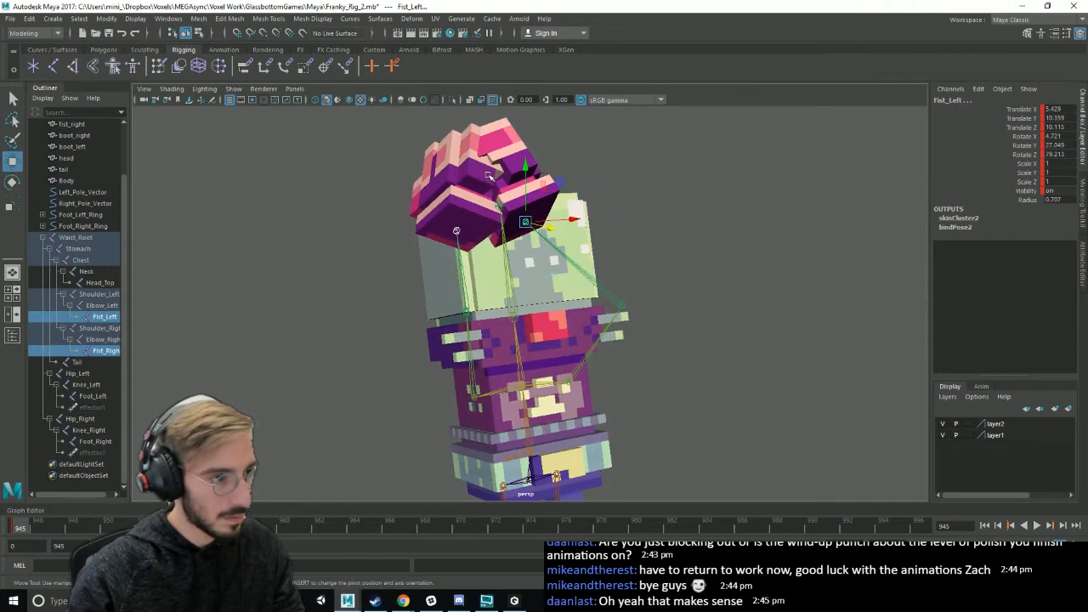
pyautogui.moveTo(525, 168); pyautogui.dragTo(525, 133)
pyautogui.keyDown('alt'); pyautogui.moveTo(608, 194); pyautogui.dragTo(649, 233); pyautogui.keyUp('alt')
pyautogui.scroll(-2, 683, 232)
pyautogui.click(705, 245)
pyautogui.keyDown('alt'); pyautogui.moveTo(442, 255); pyautogui.dragTo(493, 259); pyautogui.keyUp('alt')
pyautogui.scroll(3, 493, 258)
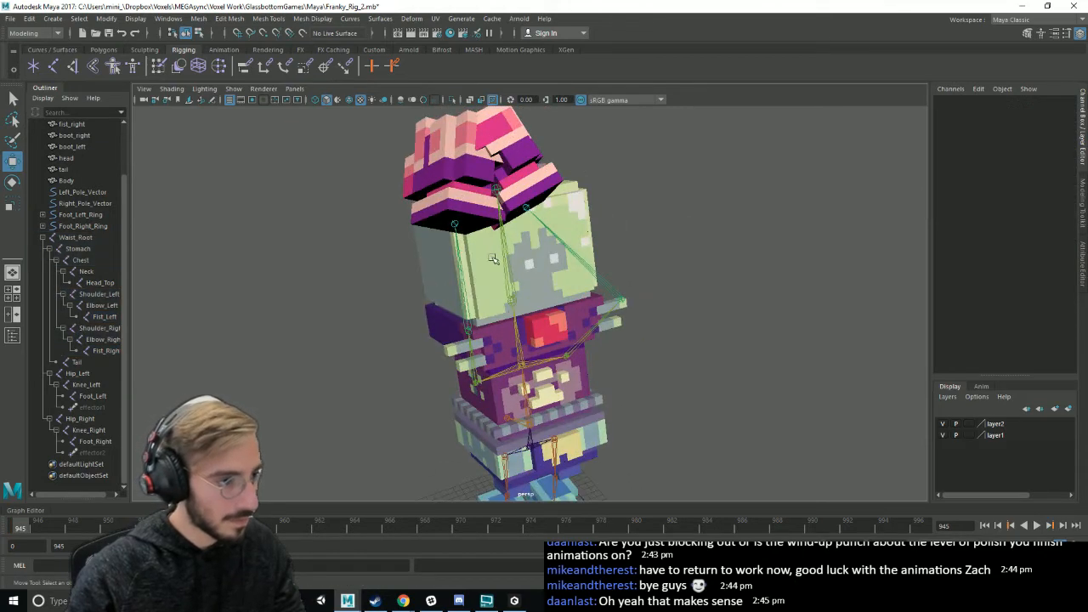
# - Rotate Fist_Right to about X -25.8, Y 15.4, Z 41.2 so it lines up with the other fist
pyautogui.click(456, 225)
pyautogui.keyDown('alt'); pyautogui.moveTo(503, 214); pyautogui.dragTo(577, 213); pyautogui.keyUp('alt')
pyautogui.press('e')
pyautogui.press('w')
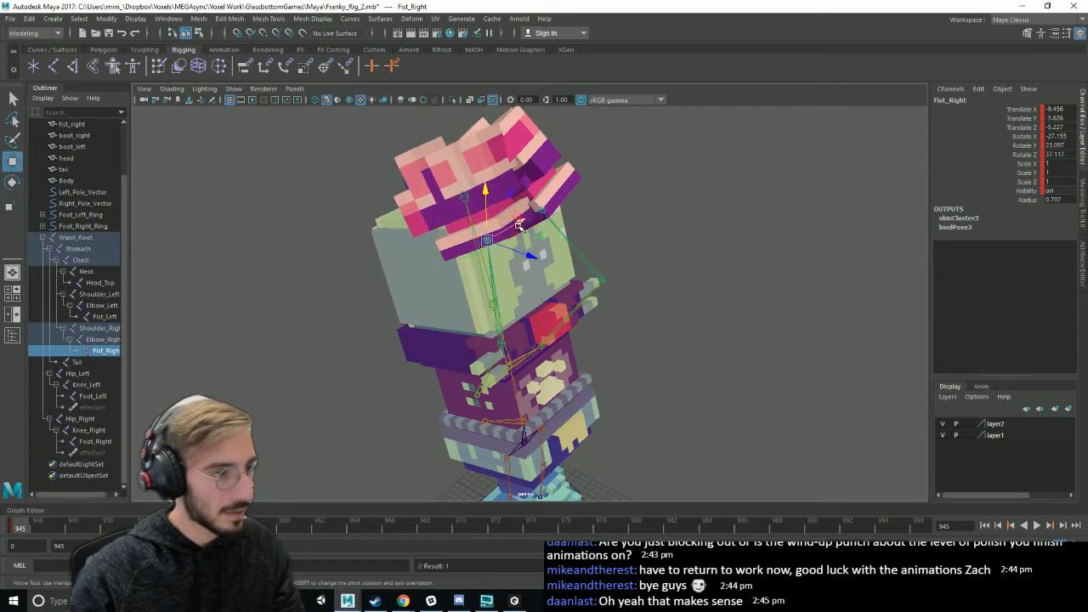
pyautogui.press('e')
pyautogui.moveTo(512, 253); pyautogui.dragTo(498, 259)
pyautogui.press('w')
pyautogui.keyDown('alt'); pyautogui.moveTo(625, 228); pyautogui.dragTo(570, 232); pyautogui.keyUp('alt')
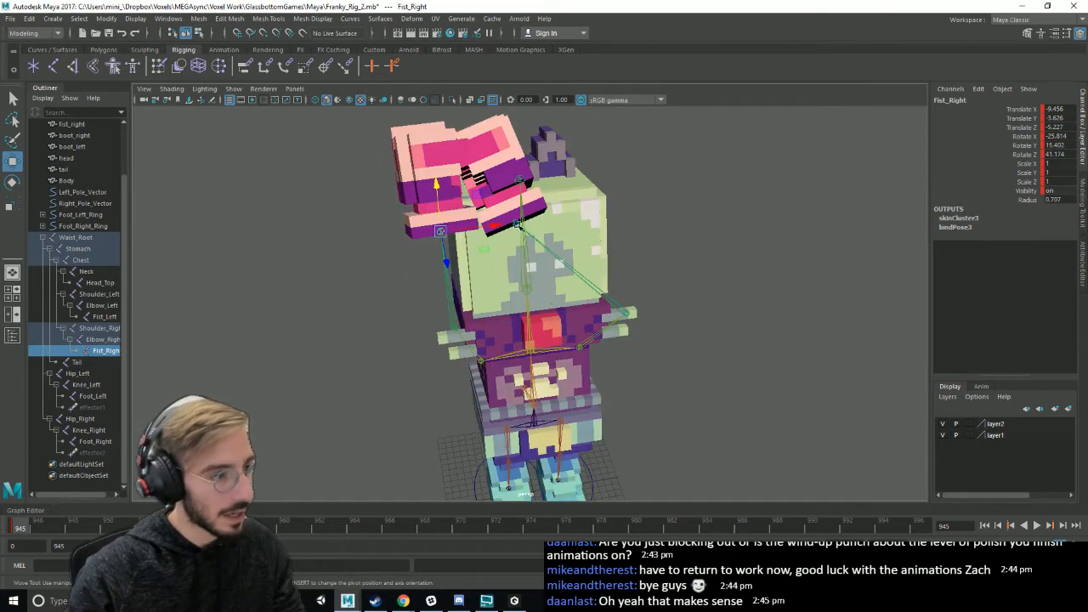
# - Tilt Fist_Left slightly around X and rotate Fist_Right to about X -45.8 to close the raised fists together
pyautogui.click(518, 223)
pyautogui.press('e')
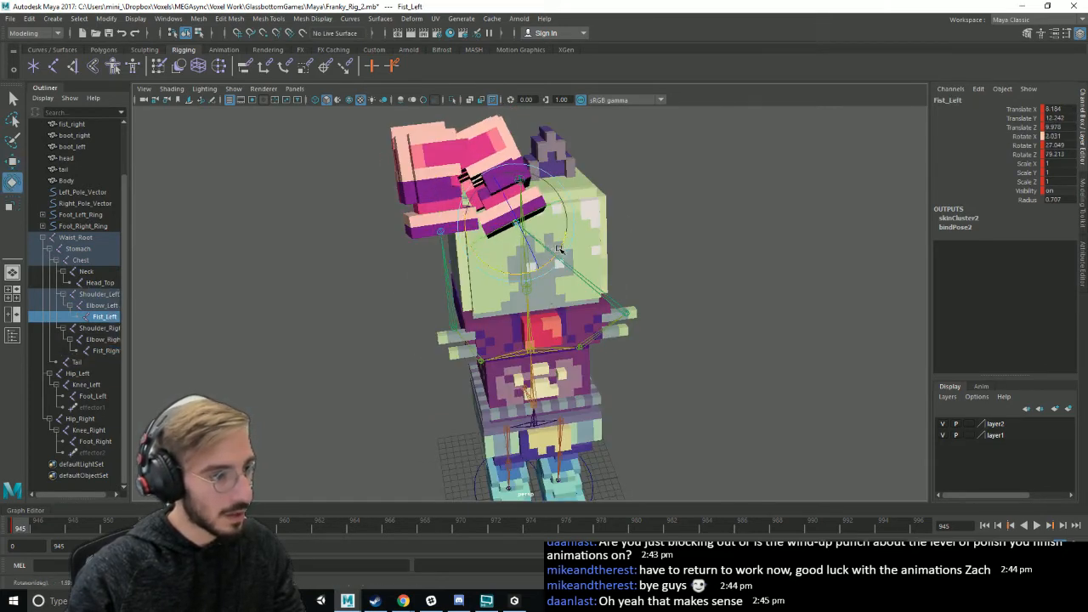
pyautogui.click(454, 216)
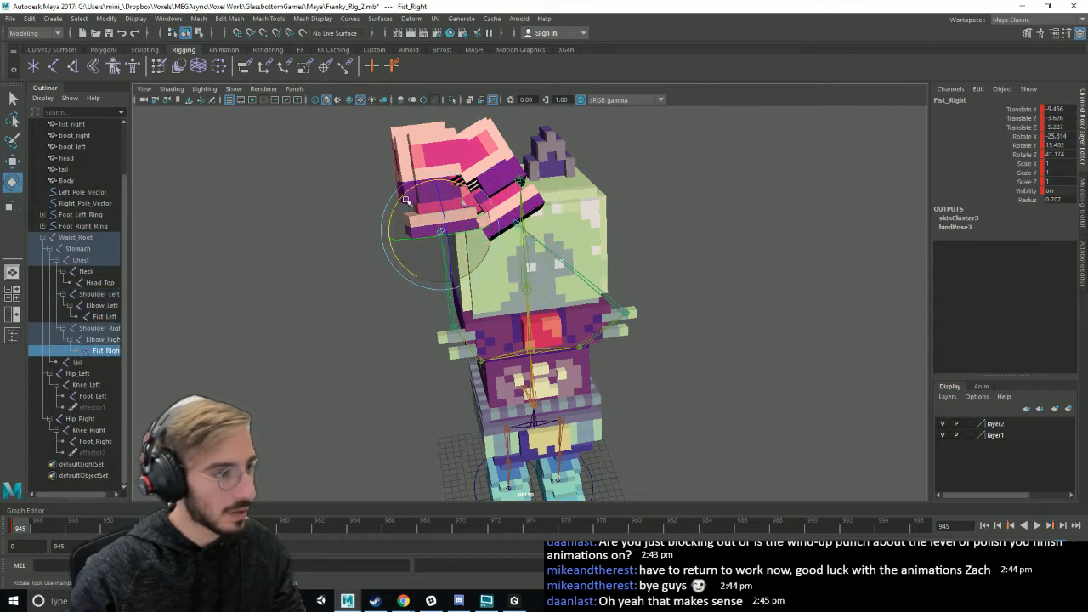
pyautogui.moveTo(405, 199); pyautogui.dragTo(410, 182)
pyautogui.keyDown('alt'); pyautogui.moveTo(515, 216); pyautogui.dragTo(442, 205); pyautogui.keyUp('alt')
pyautogui.scroll(-5, 637, 295)
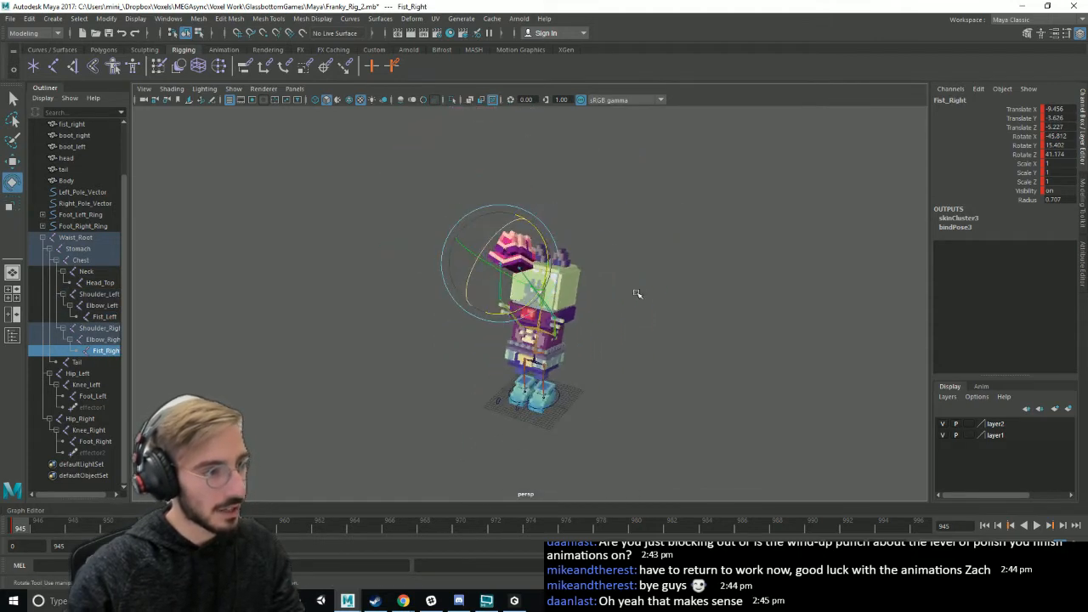
pyautogui.keyDown('alt'); pyautogui.moveTo(637, 294); pyautogui.dragTo(650, 292); pyautogui.keyUp('alt')
pyautogui.click(650, 292)
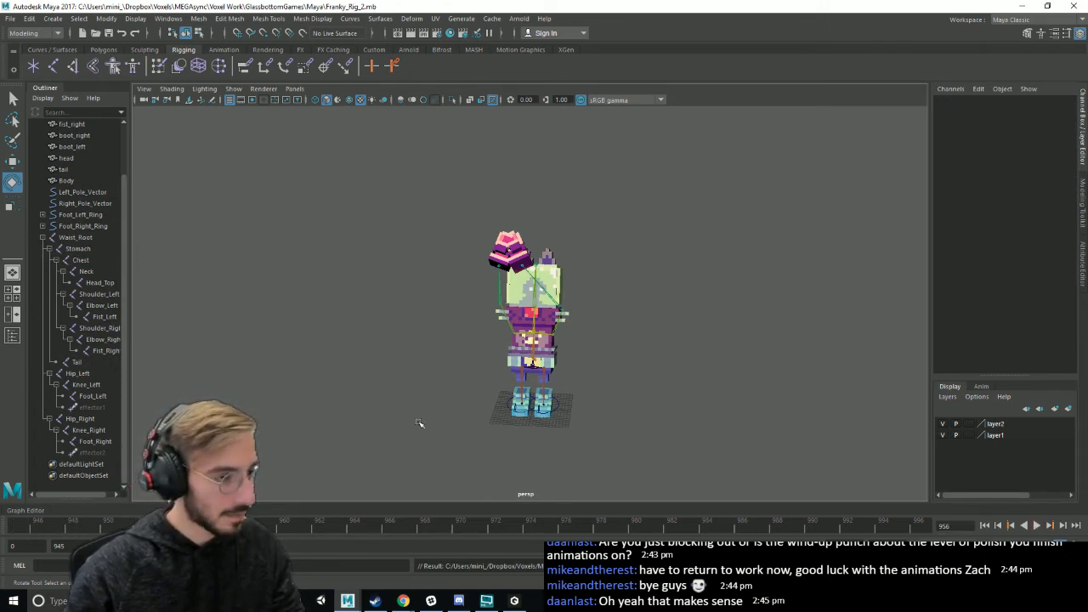
# - At frame 956, swing the left arm down by rotating Shoulder_Left to about X 150
pyautogui.keyDown('alt'); pyautogui.moveTo(598, 353); pyautogui.dragTo(539, 398); pyautogui.keyUp('alt')
pyautogui.scroll(3, 566, 352)
pyautogui.click(566, 352)
pyautogui.keyDown('alt'); pyautogui.moveTo(540, 397); pyautogui.dragTo(512, 315, button='middle'); pyautogui.keyUp('alt')
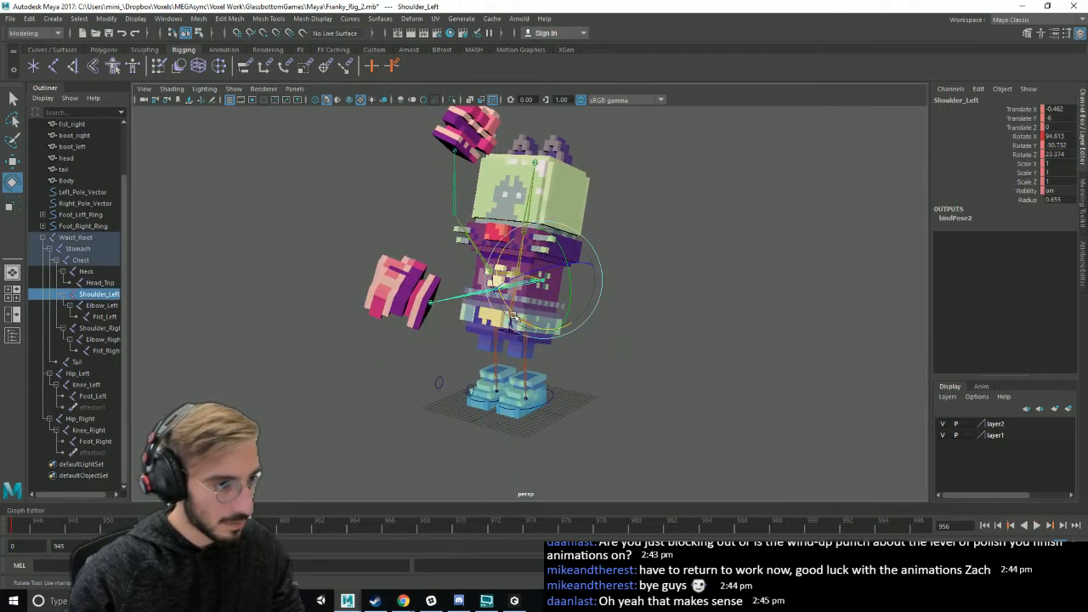
pyautogui.moveTo(513, 315); pyautogui.dragTo(575, 337)
pyautogui.moveTo(515, 296); pyautogui.dragTo(517, 303)
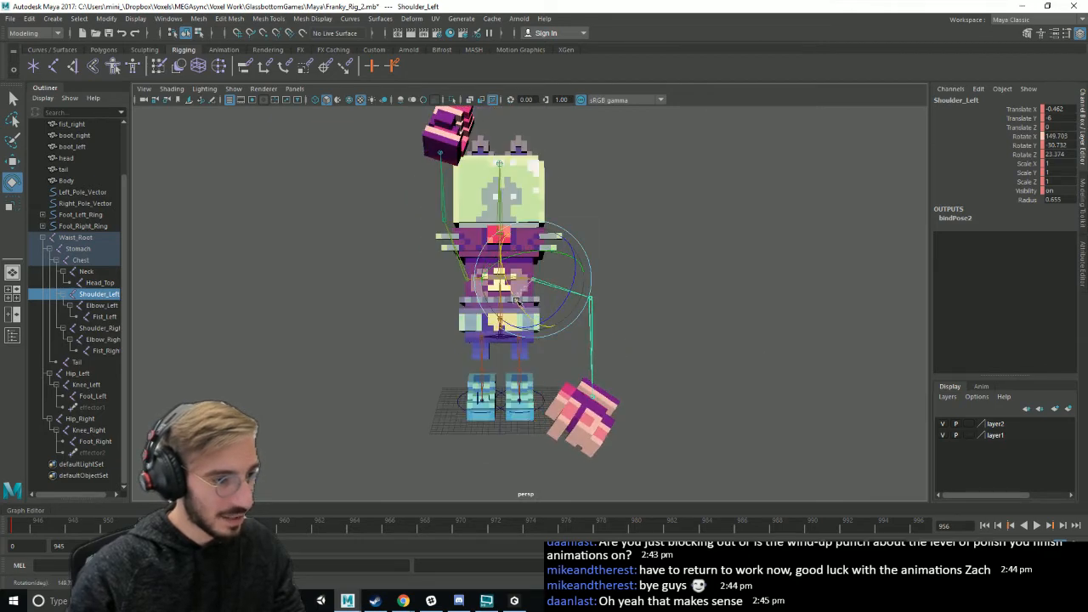
# - Swing the right arm down toward the left fist by rotating Shoulder_Right to about X 69, Y 46, Z -82
pyautogui.click(456, 249)
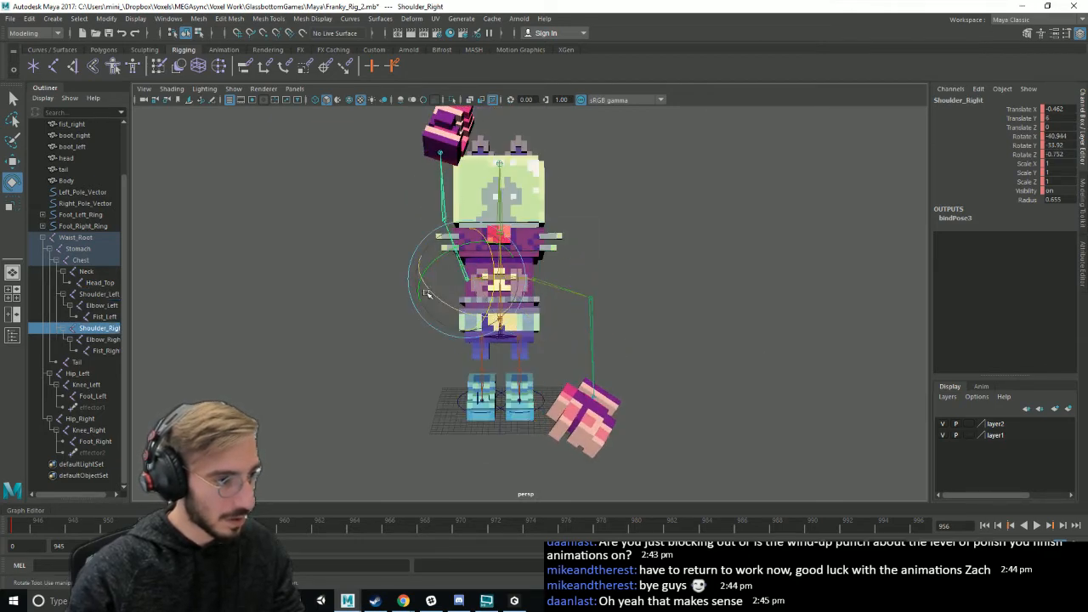
pyautogui.moveTo(428, 290); pyautogui.dragTo(479, 367)
pyautogui.moveTo(485, 277); pyautogui.dragTo(473, 317)
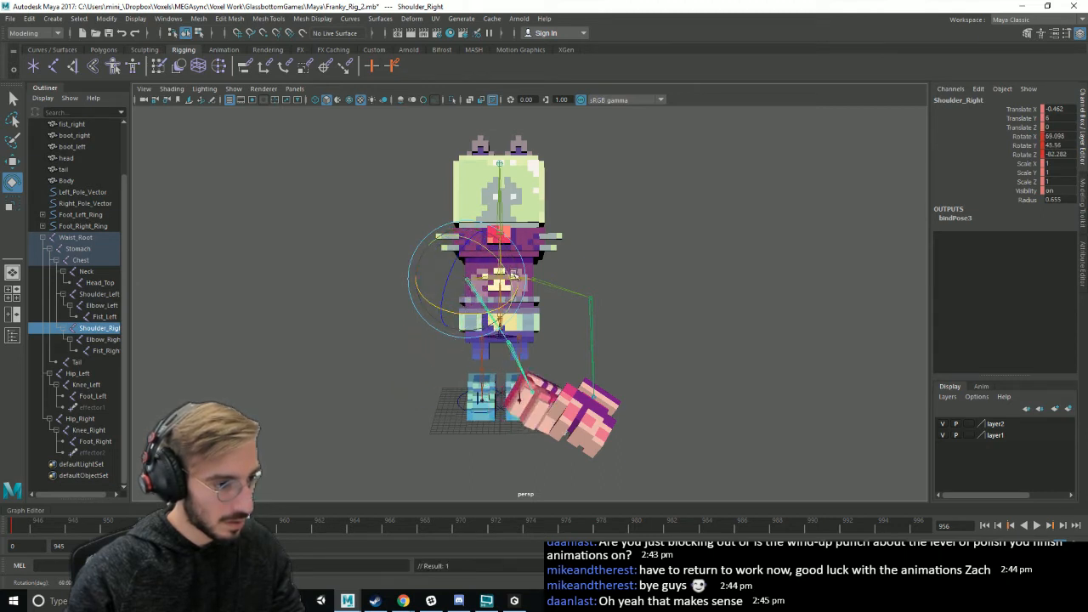
# - Reposition Elbow_Right to about X -5.0, Y -7.8, Z -12.8 so the lowered fists meet
pyautogui.keyDown('alt'); pyautogui.moveTo(517, 276); pyautogui.dragTo(461, 360); pyautogui.keyUp('alt')
pyautogui.click(514, 329)
pyautogui.press('w')
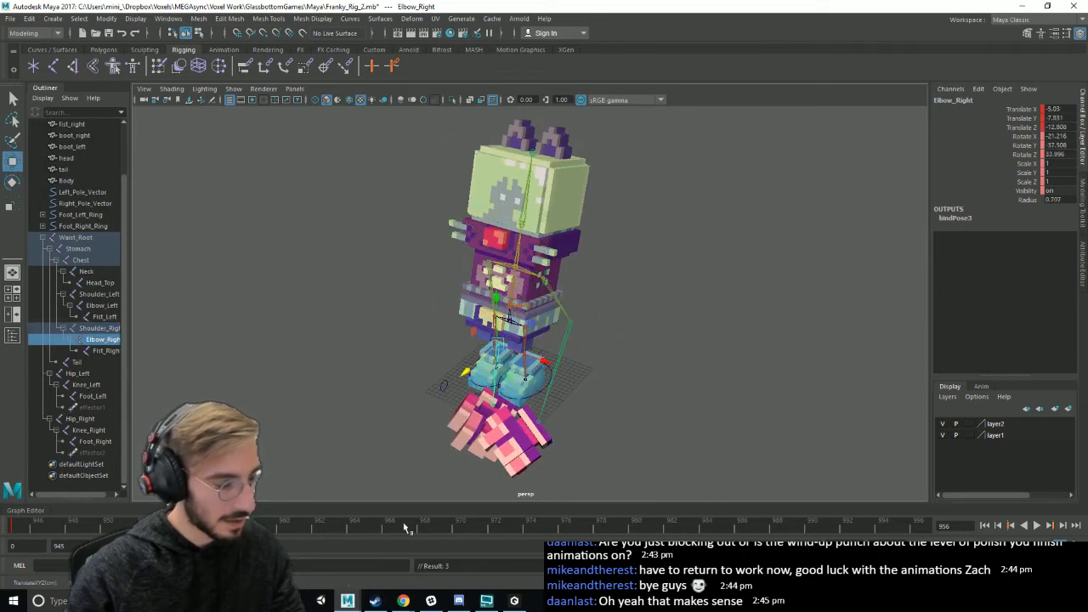
# - Play the downward fist swing with layer2 hidden and show the layer again
pyautogui.hotkey('alt', 'v')
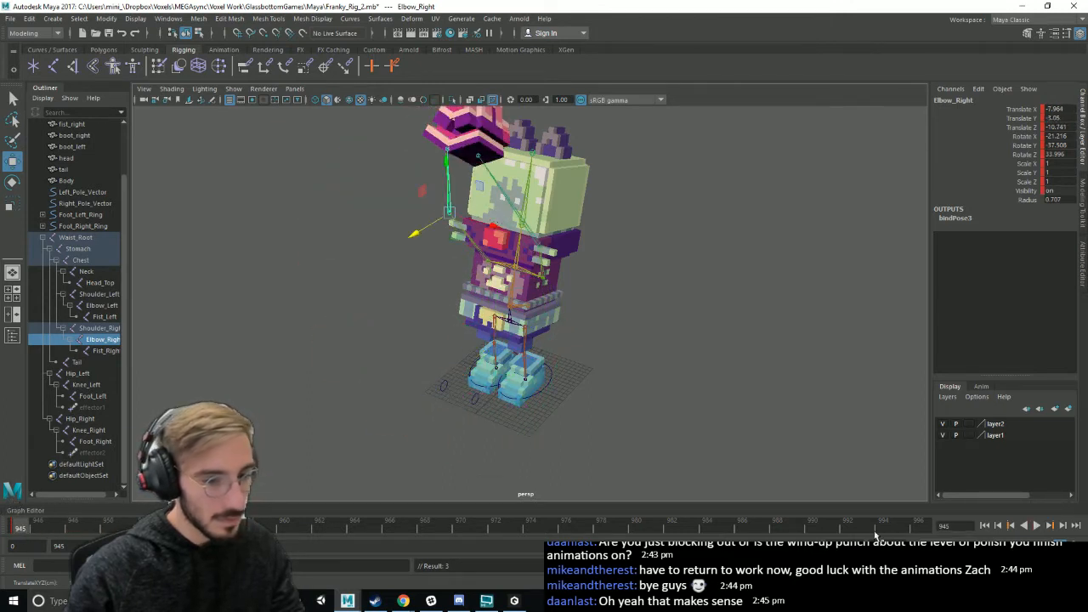
pyautogui.click(943, 423)
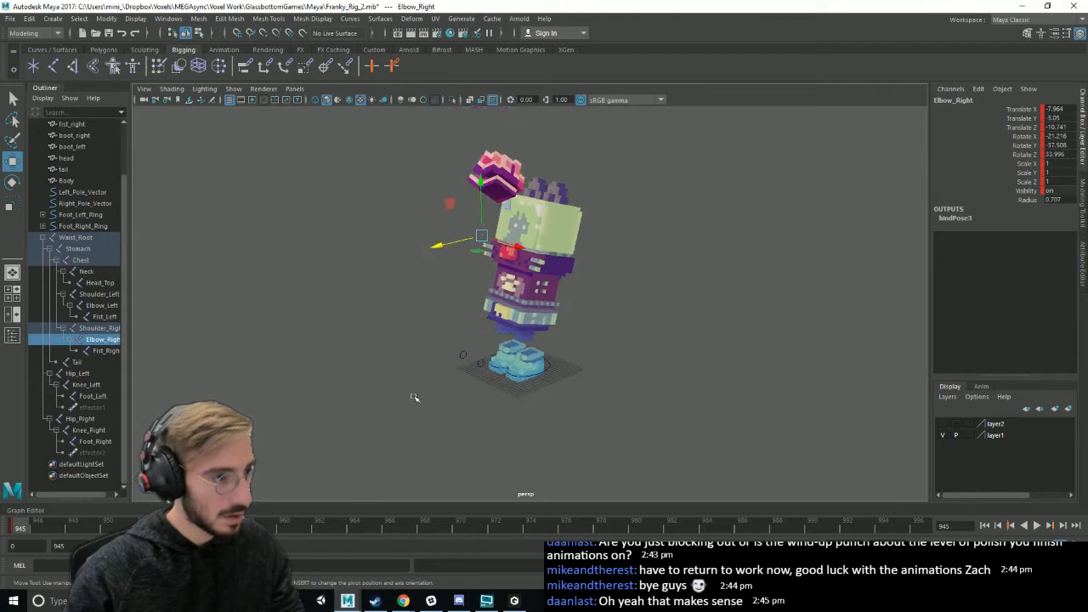
pyautogui.hotkey('alt', 'v')
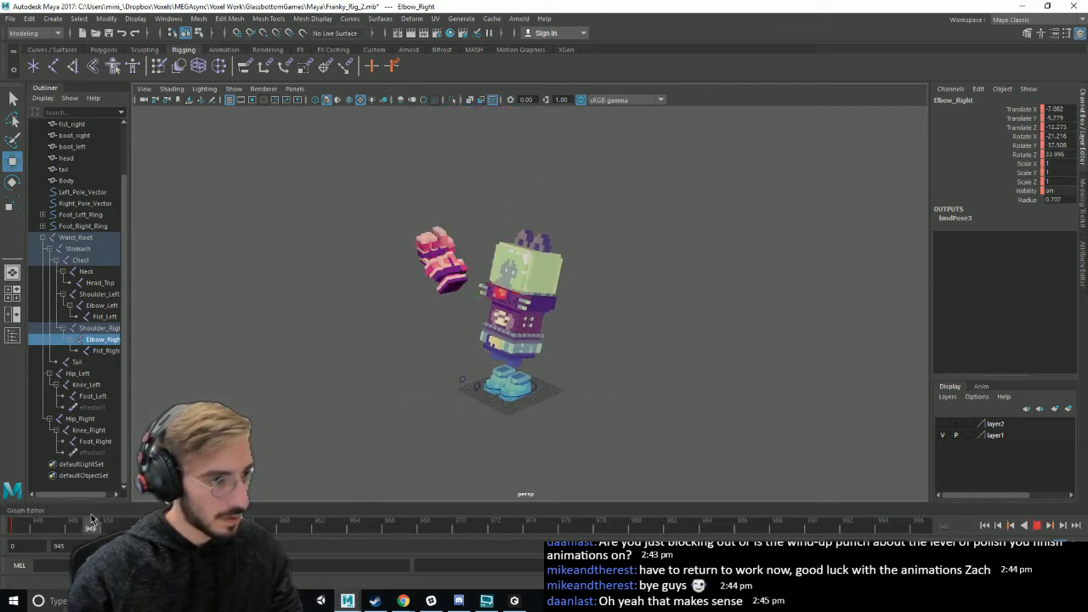
pyautogui.click(943, 423)
# - Rotate Fist_Left at frame 956 to about X -131, Y 75, Z -100 so it faces the ground
pyautogui.scroll(3, 651, 418)
pyautogui.click(519, 474)
pyautogui.press('e')
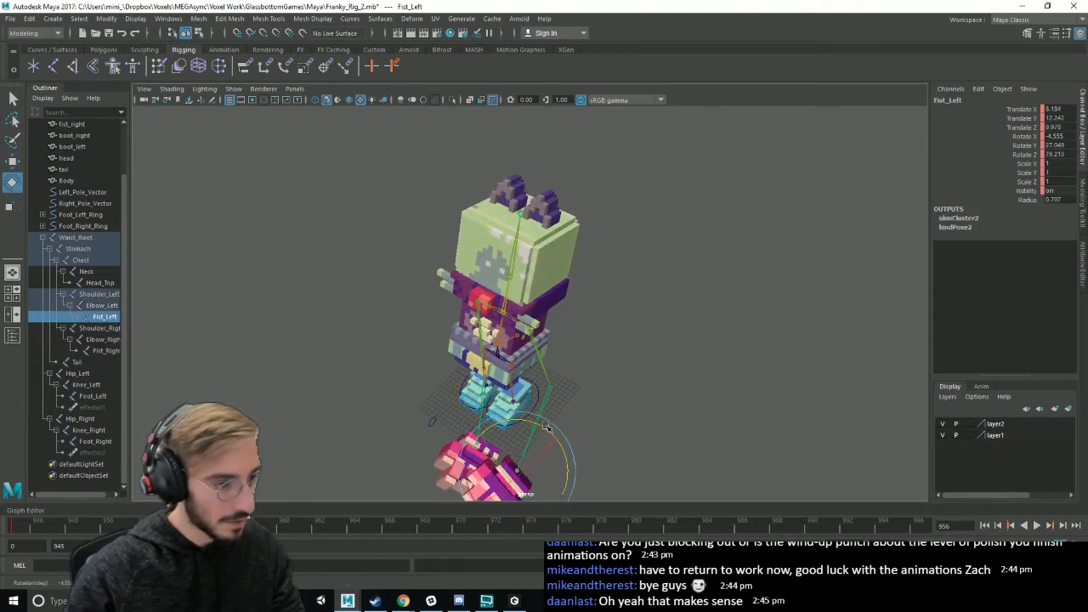
pyautogui.keyDown('alt'); pyautogui.moveTo(584, 442); pyautogui.dragTo(560, 368, button='middle'); pyautogui.keyUp('alt')
pyautogui.moveTo(534, 428); pyautogui.dragTo(507, 399)
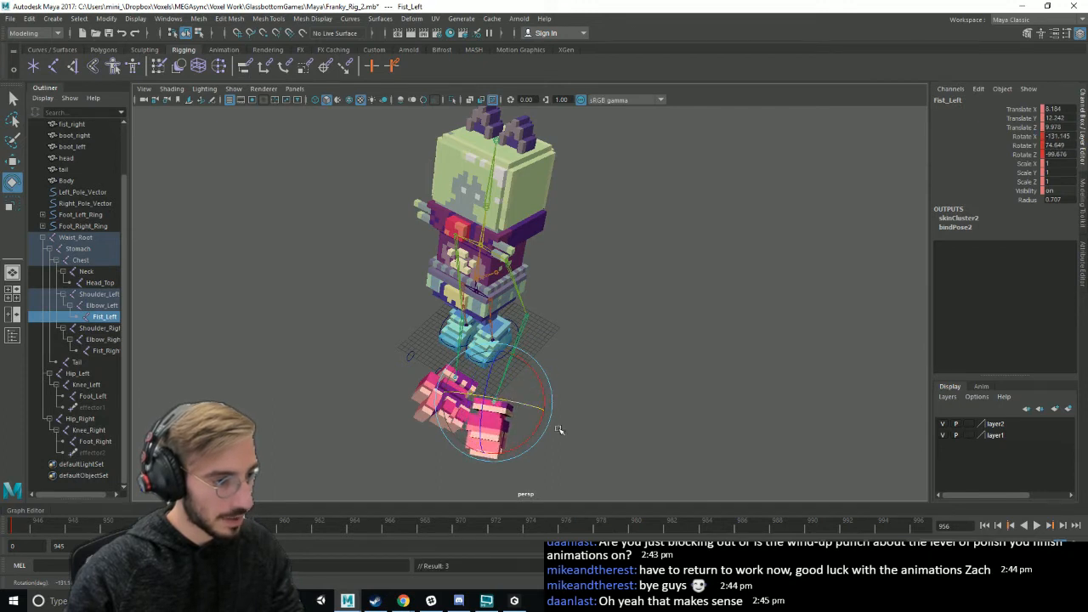
# - Rotate Fist_Right to about X -67.0, Y -25.2, Z 83.2 to match the left fist
pyautogui.keyDown('alt'); pyautogui.moveTo(559, 429); pyautogui.dragTo(637, 433); pyautogui.keyUp('alt')
pyautogui.click(637, 433)
pyautogui.click(470, 410)
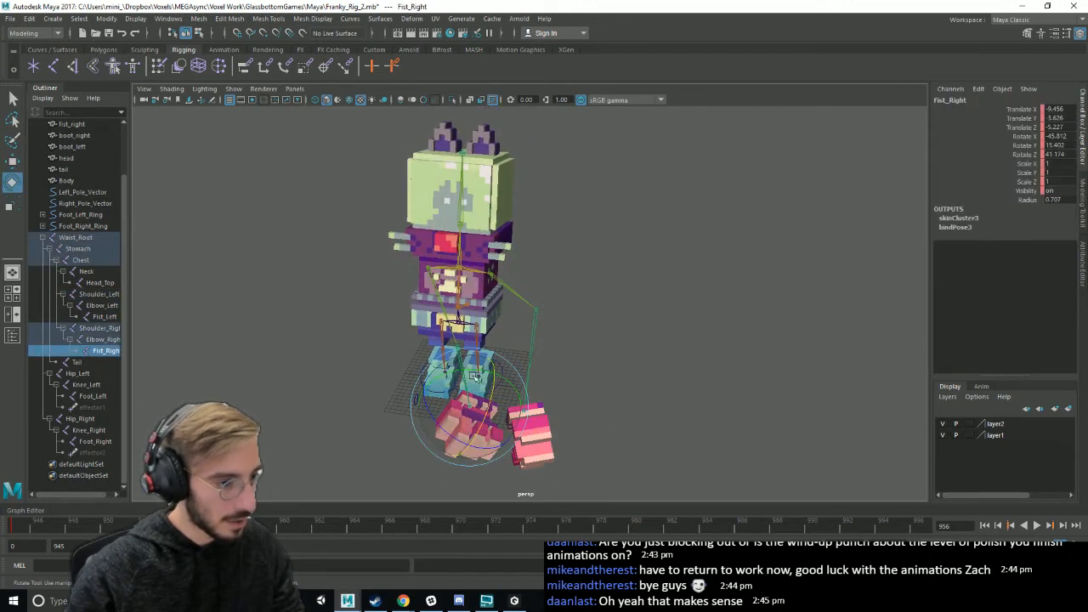
pyautogui.moveTo(475, 377); pyautogui.dragTo(544, 431)
# - Move Fist_Right against the left fist at about X -11.4, Y -2.2, Z -10.0 with a slight rotation tweak, and play the swing
pyautogui.press('w')
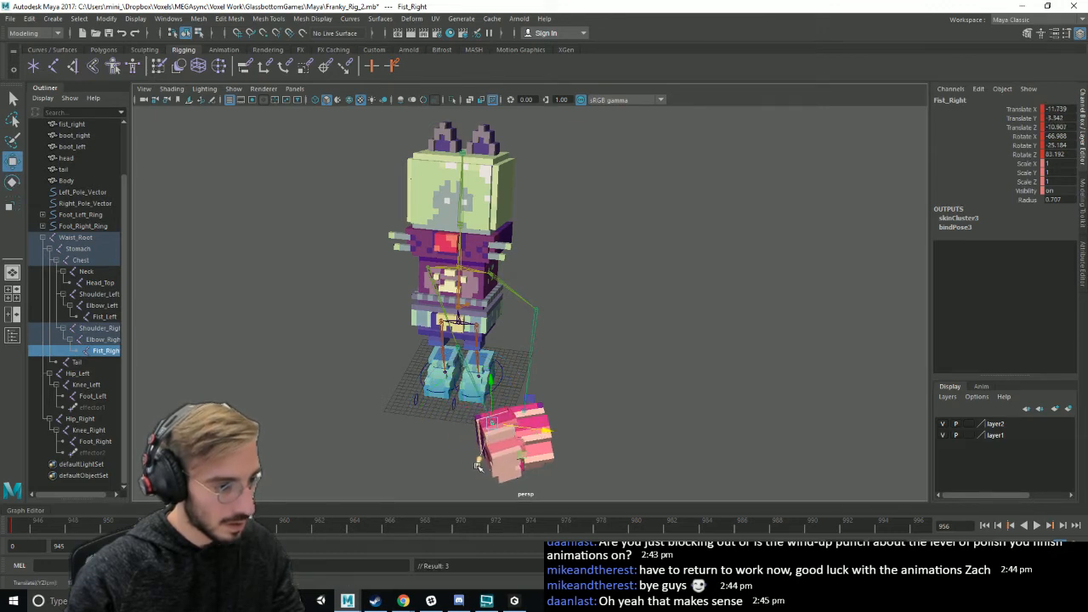
pyautogui.moveTo(479, 466); pyautogui.dragTo(576, 377)
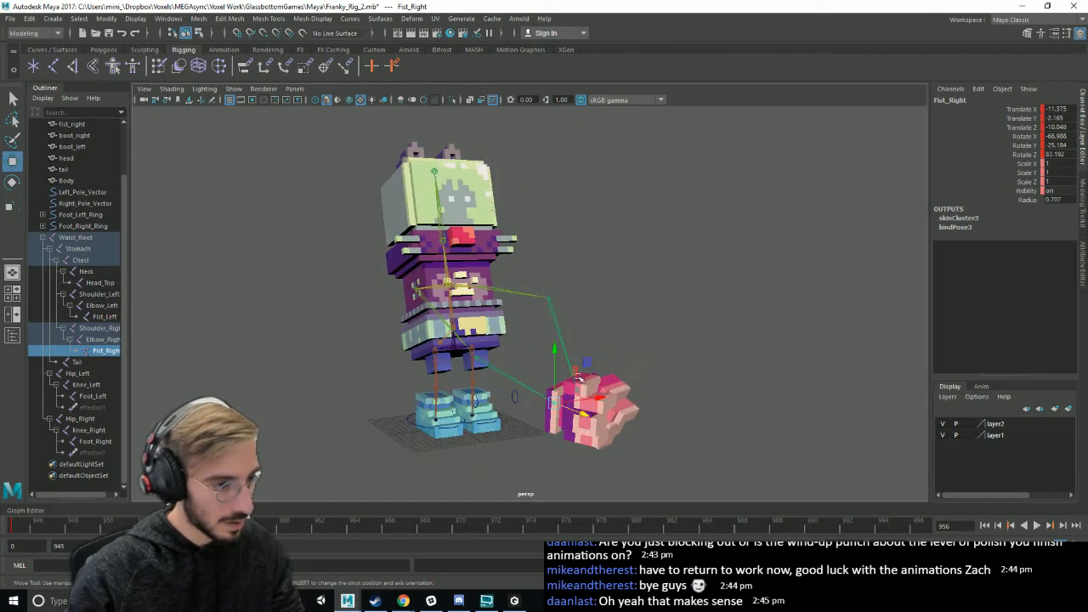
pyautogui.press('e')
pyautogui.press('w')
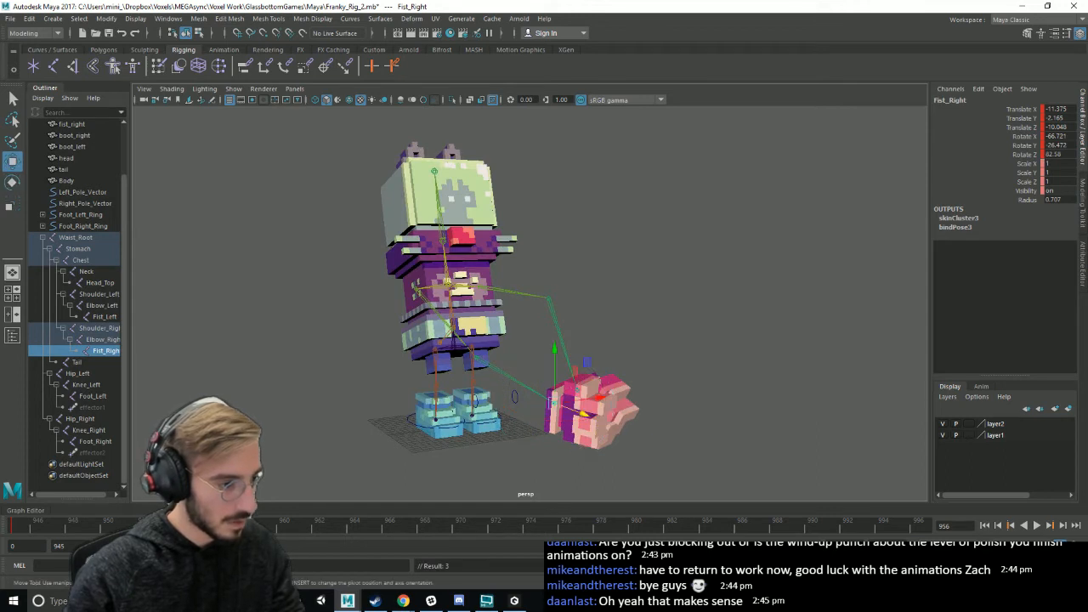
pyautogui.hotkey('alt', 'v')
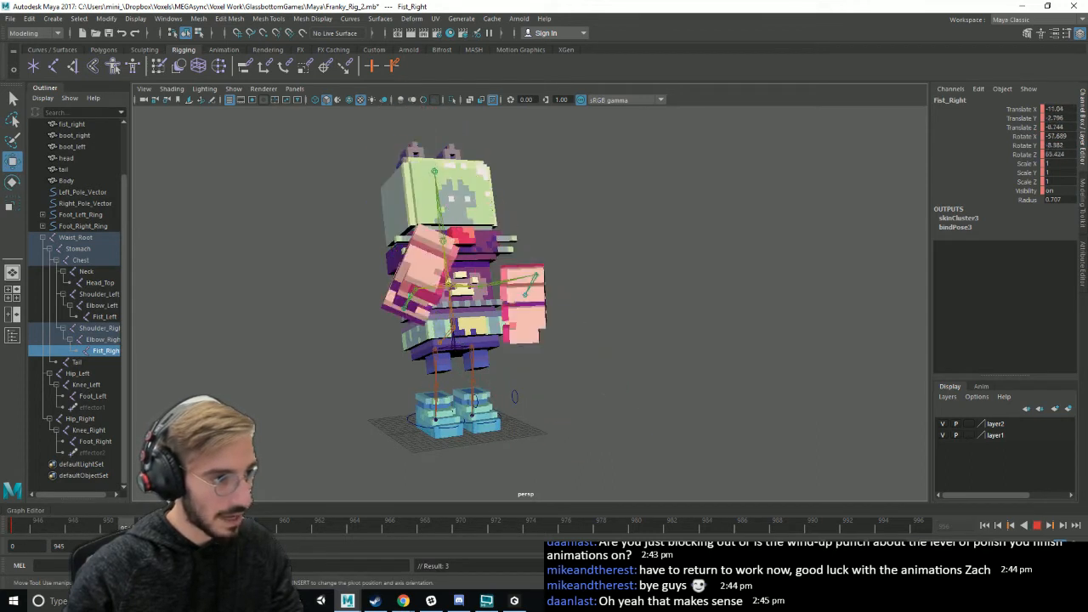
# - Move Elbow_Right at frame 950 to about X -3.5, Y 4.2, Z -11.8, bringing the right fist in against the left
pyautogui.keyDown('alt'); pyautogui.moveTo(419, 375); pyautogui.dragTo(392, 347); pyautogui.keyUp('alt')
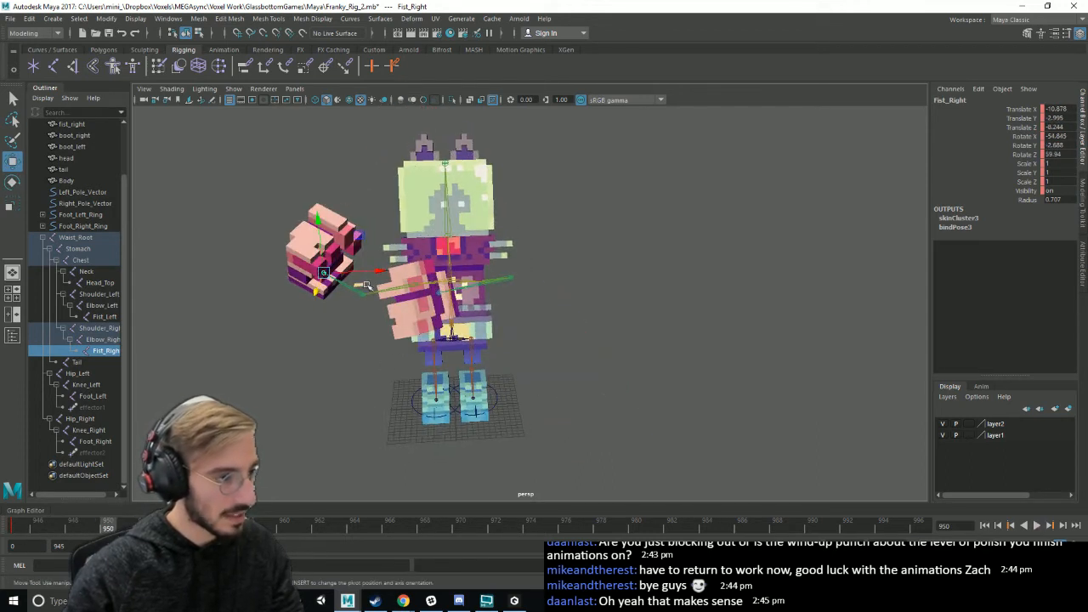
pyautogui.click(365, 296)
pyautogui.moveTo(420, 292); pyautogui.dragTo(469, 290)
pyautogui.moveTo(407, 270); pyautogui.dragTo(419, 282)
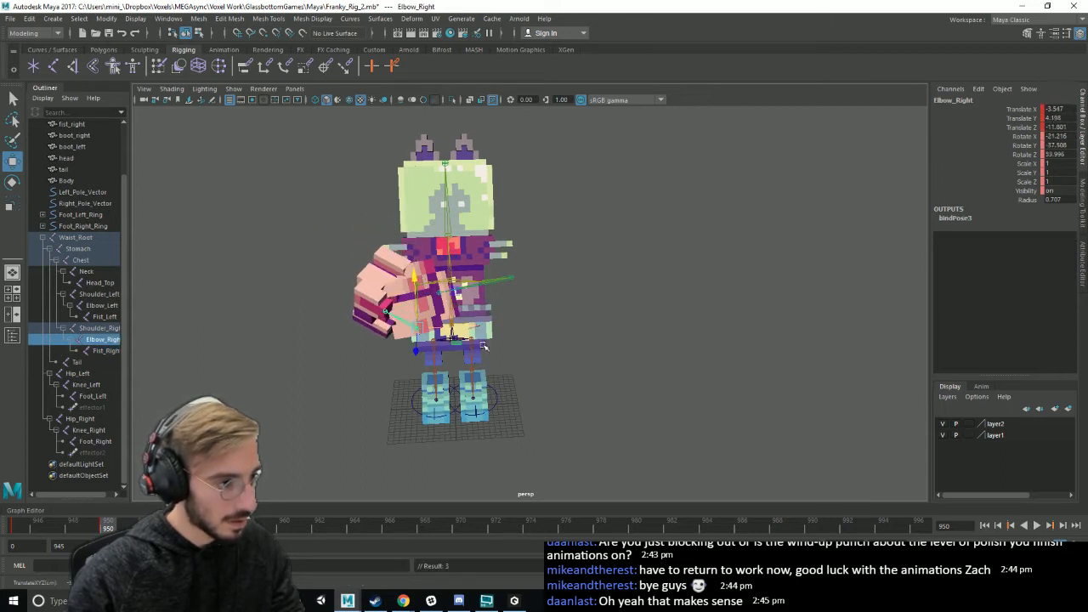
pyautogui.keyDown('alt'); pyautogui.moveTo(484, 346); pyautogui.dragTo(561, 370); pyautogui.keyUp('alt')
# - Rotate Fist_Right at frame 950 to line up with the left fist and play the swing
pyautogui.press('e')
pyautogui.click(662, 385)
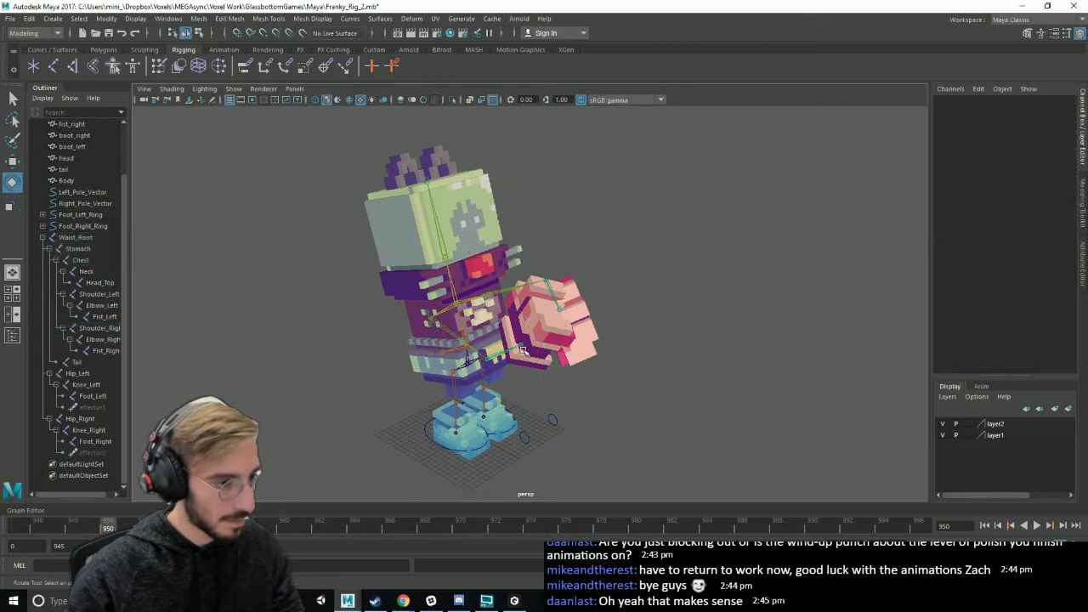
pyautogui.click(522, 350)
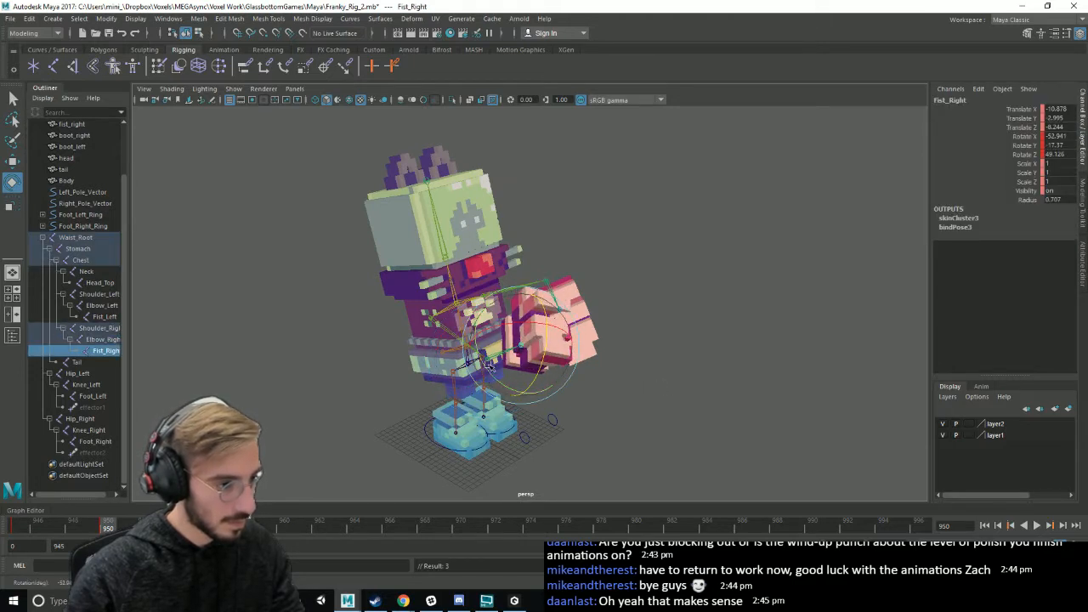
pyautogui.moveTo(489, 366); pyautogui.dragTo(347, 471)
pyautogui.hotkey('alt', 'v')
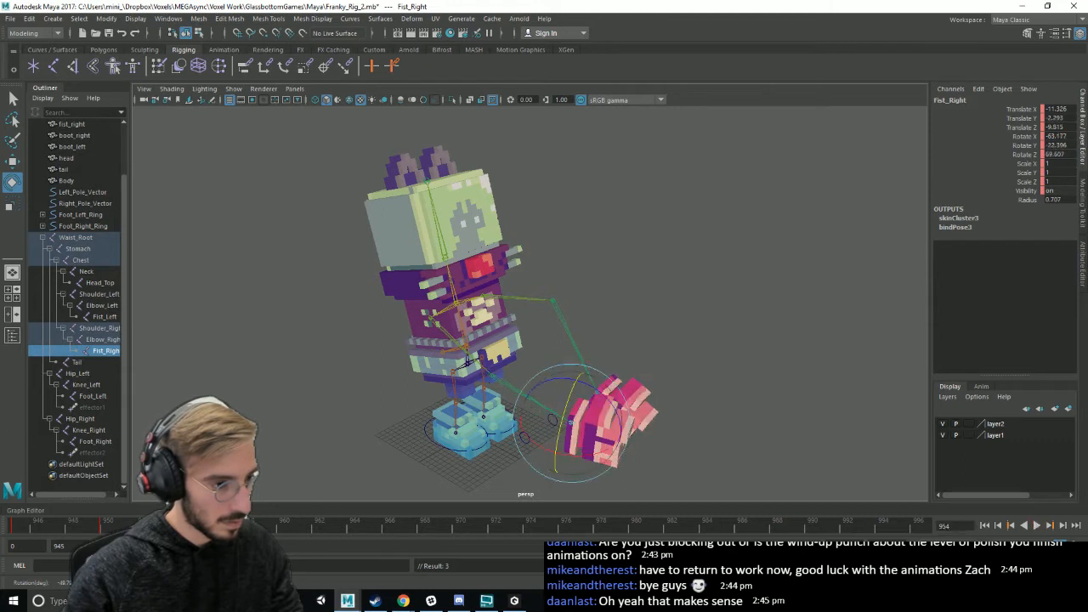
# - Play the swing with layer2 hidden, show the layer again and save the scene
pyautogui.keyDown('alt'); pyautogui.moveTo(544, 481); pyautogui.dragTo(371, 447); pyautogui.keyUp('alt')
pyautogui.click(1051, 526)
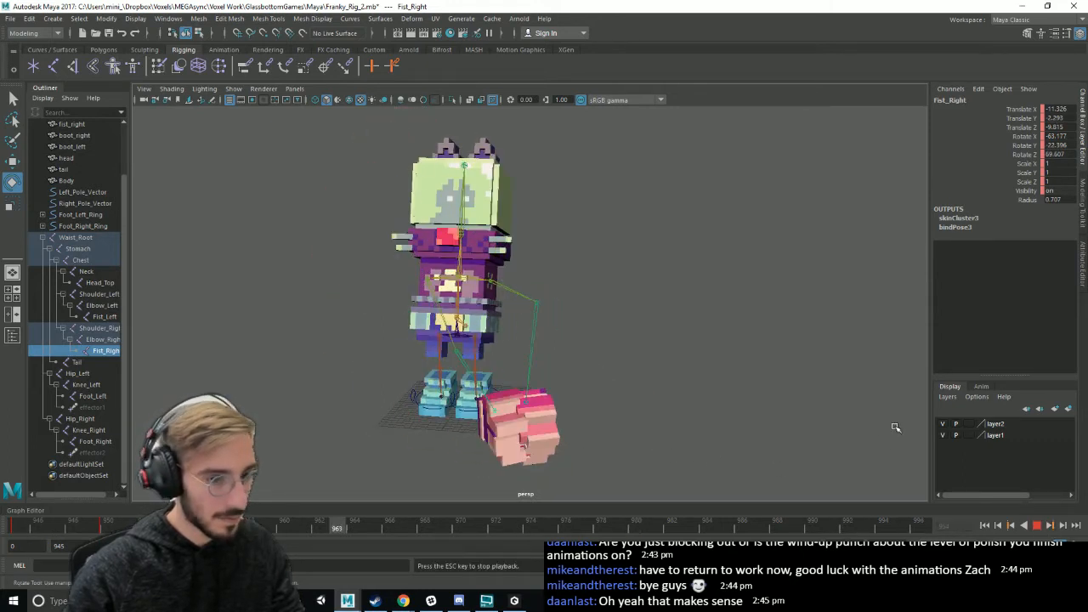
pyautogui.click(943, 425)
pyautogui.scroll(-3, 758, 403)
pyautogui.keyDown('alt'); pyautogui.moveTo(758, 403); pyautogui.dragTo(794, 404); pyautogui.keyUp('alt')
pyautogui.press('Escape')
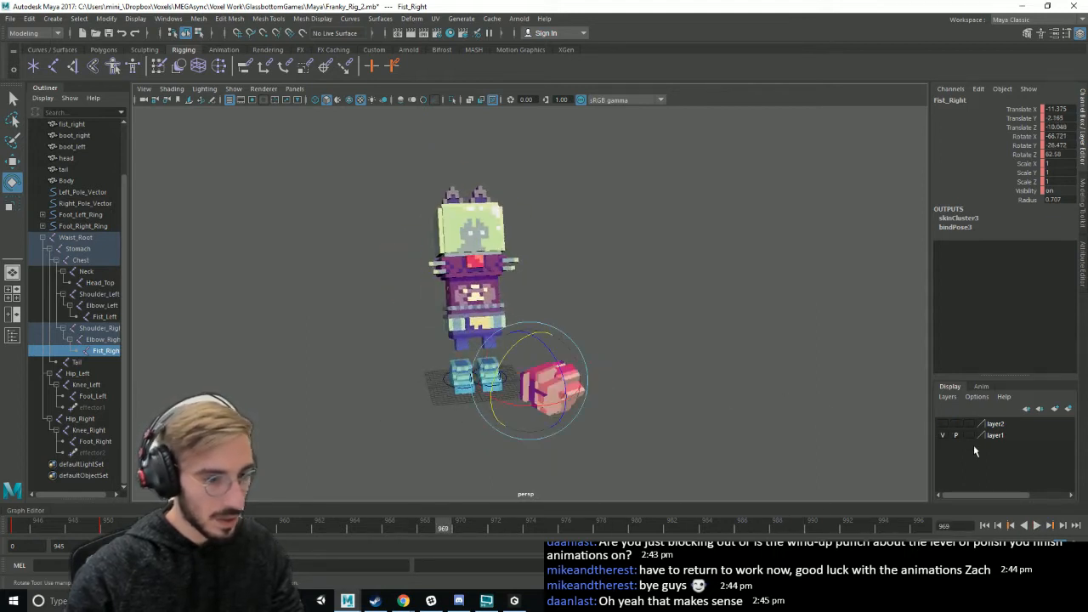
pyautogui.click(667, 458)
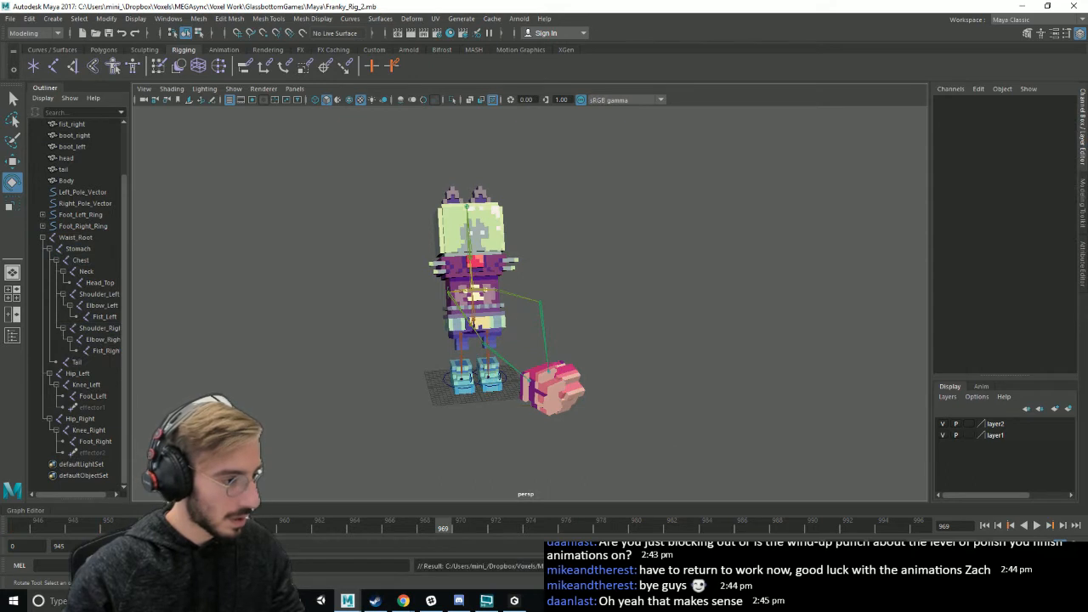
pyautogui.hotkey('alt', 'v')
pyautogui.hotkey('alt', 'v')
# - Bend the torso forward at frame 956 by rotating the Stomach joint to about Y -38.6
pyautogui.scroll(2, 438, 394)
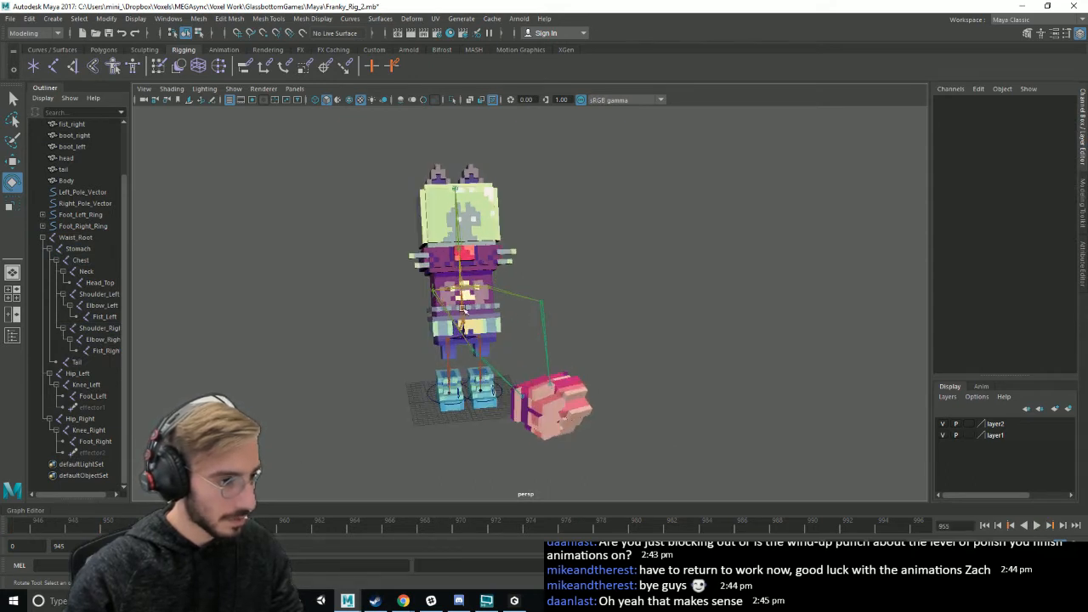
pyautogui.click(549, 350)
pyautogui.click(652, 430)
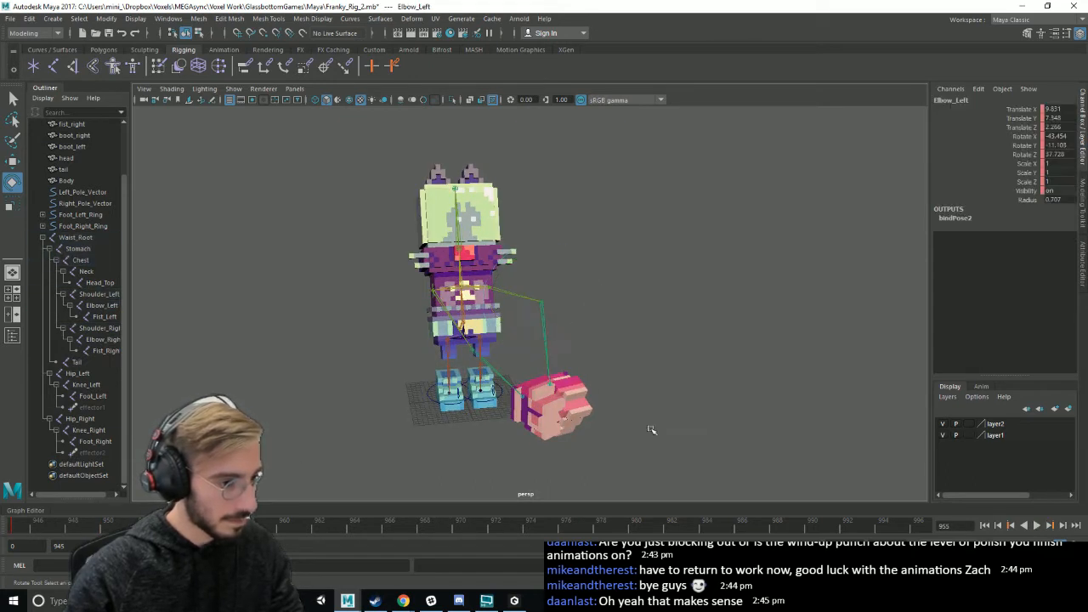
pyautogui.click(523, 397)
pyautogui.hotkey('alt', '.')
pyautogui.click(677, 341)
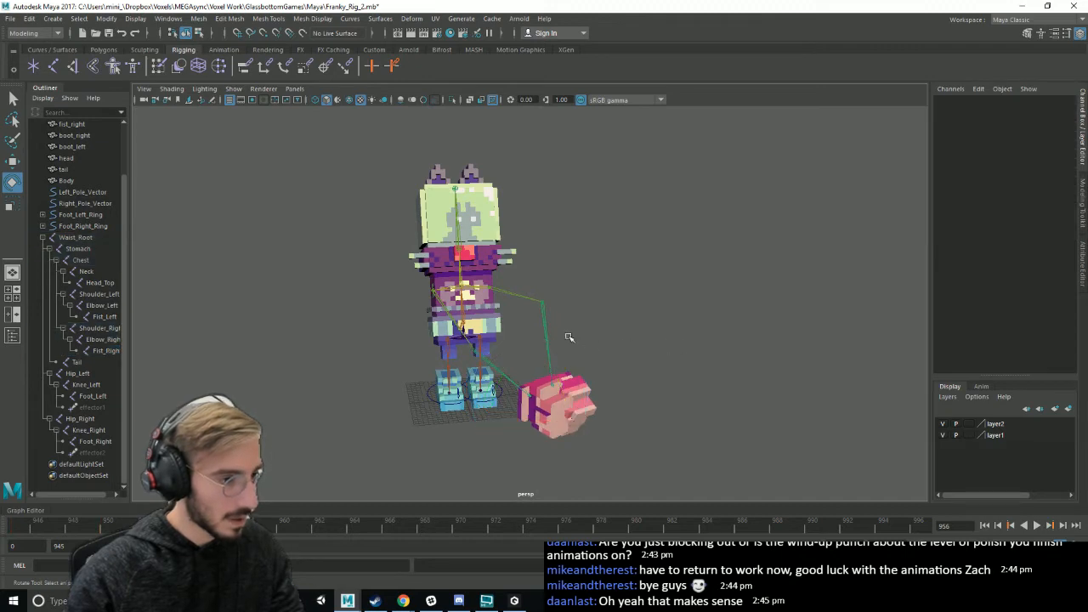
pyautogui.scroll(3, 527, 316)
pyautogui.click(419, 304)
pyautogui.scroll(-3, 419, 304)
pyautogui.keyDown('alt'); pyautogui.moveTo(418, 304); pyautogui.dragTo(586, 378); pyautogui.keyUp('alt')
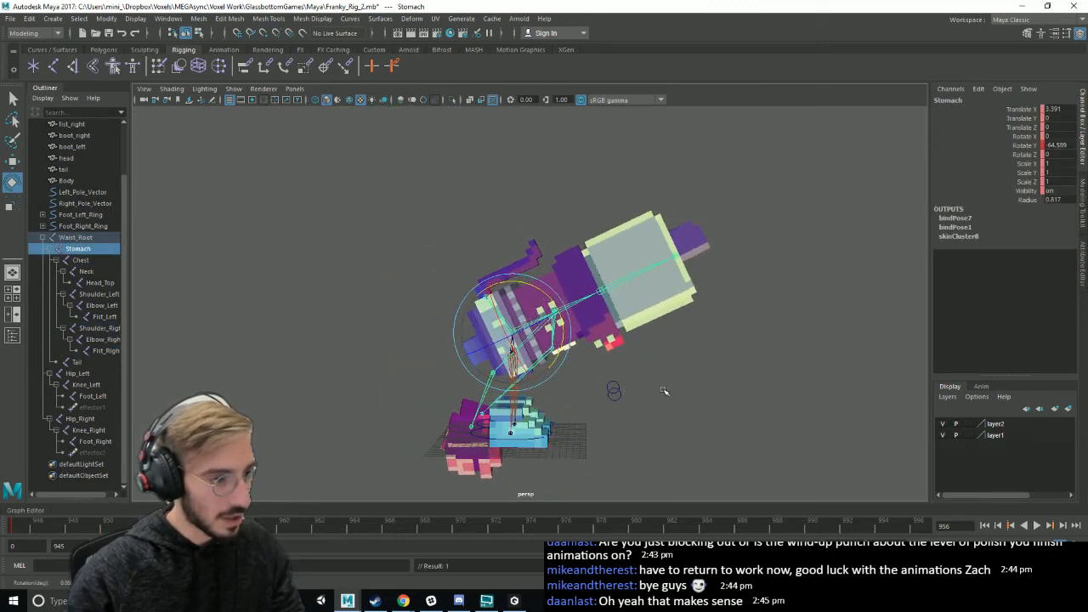
pyautogui.moveTo(563, 344); pyautogui.dragTo(558, 311)
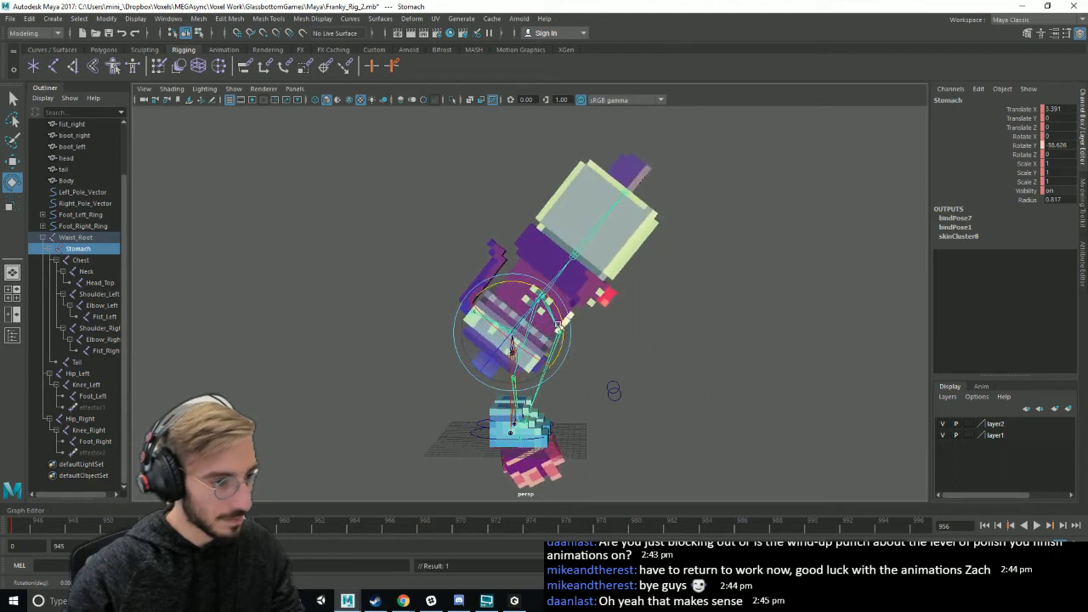
# - Lift Foot_Right_Ring off the ground at frame 956, back and outward to about X -6.6, Y 11.0, Z -12.1
pyautogui.click(504, 437)
pyautogui.press('w')
pyautogui.click(477, 436)
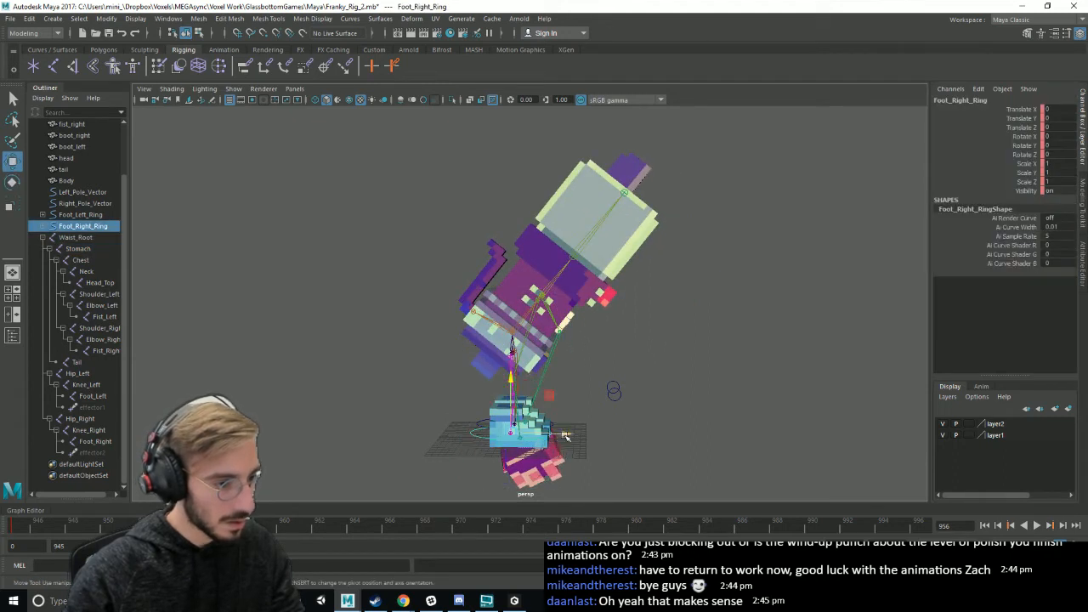
pyautogui.moveTo(565, 435); pyautogui.dragTo(595, 418)
pyautogui.moveTo(535, 402); pyautogui.dragTo(578, 410)
pyautogui.keyDown('alt'); pyautogui.moveTo(579, 407); pyautogui.dragTo(457, 409); pyautogui.keyUp('alt')
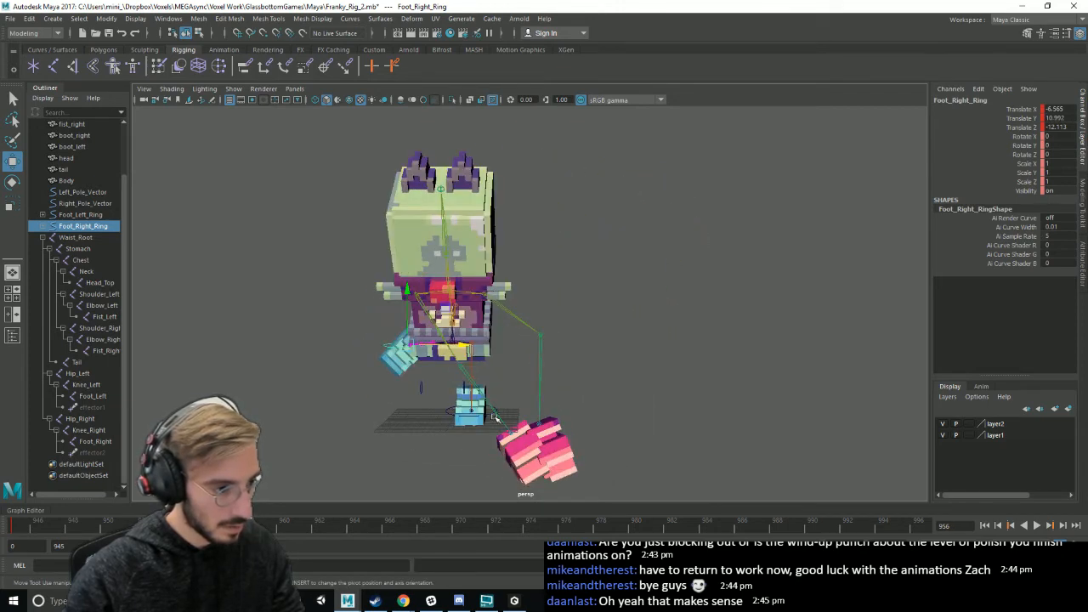
# - Lift Foot_Left_Ring back and outward at frame 956 to about X 3.9, Y 9.2, Z -10.1
pyautogui.click(496, 414)
pyautogui.moveTo(473, 362); pyautogui.dragTo(473, 295)
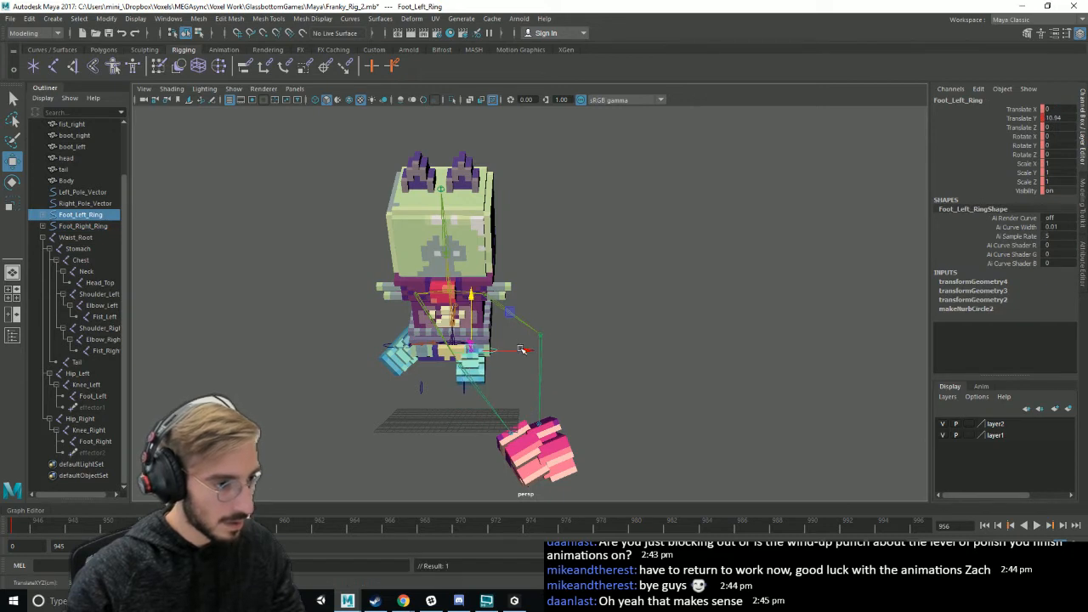
pyautogui.moveTo(522, 349); pyautogui.dragTo(559, 350)
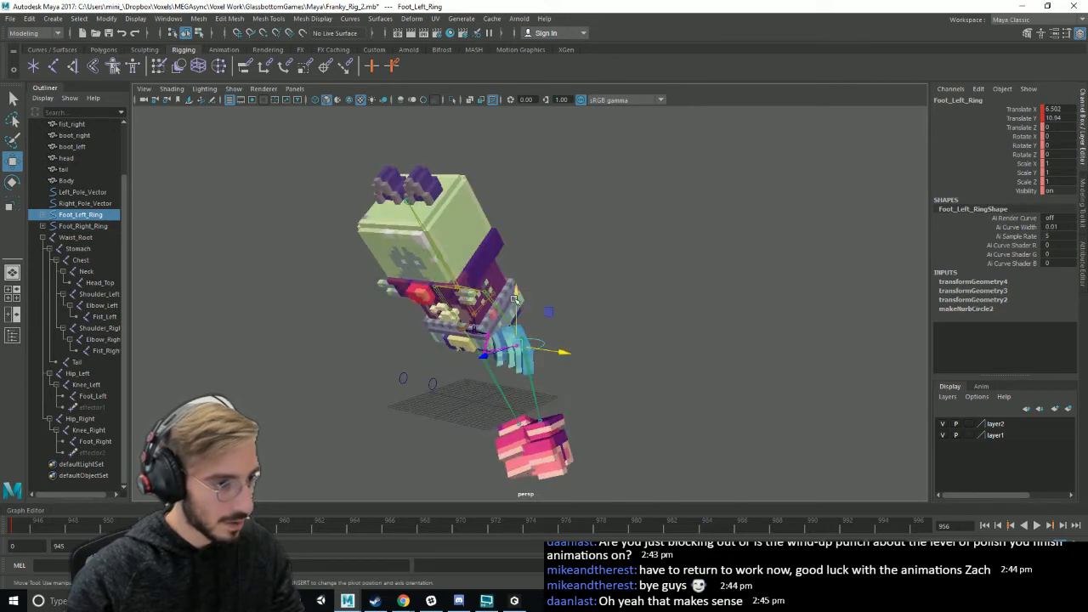
pyautogui.moveTo(515, 298); pyautogui.dragTo(529, 337)
pyautogui.moveTo(580, 346)
pyautogui.keyDown('alt'); pyautogui.mouseDown()
pyautogui.moveTo(512, 366)
pyautogui.moveTo(537, 380)
pyautogui.moveTo(581, 347)
pyautogui.mouseUp(); pyautogui.keyUp('alt')
pyautogui.keyDown('alt'); pyautogui.moveTo(634, 396); pyautogui.dragTo(853, 371); pyautogui.keyUp('alt')
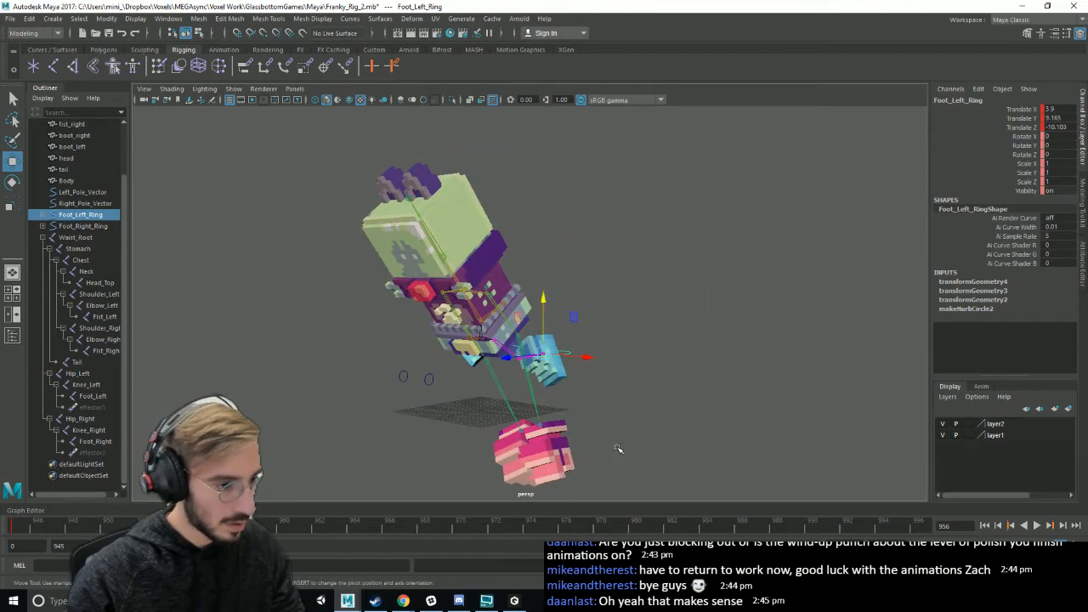
# - Rotate Shoulder_Left at frame 956 to swing the left arm farther forward in the hit pose
pyautogui.keyDown('alt'); pyautogui.moveTo(482, 398); pyautogui.dragTo(517, 377); pyautogui.keyUp('alt')
pyautogui.click(500, 309)
pyautogui.keyDown('alt'); pyautogui.moveTo(514, 313); pyautogui.dragTo(490, 351); pyautogui.keyUp('alt')
pyautogui.press('e')
pyautogui.moveTo(459, 268)
pyautogui.mouseDown()
pyautogui.moveTo(473, 271)
pyautogui.moveTo(462, 253)
pyautogui.mouseUp()
pyautogui.keyDown('alt'); pyautogui.moveTo(553, 349); pyautogui.dragTo(668, 334); pyautogui.keyUp('alt')
pyautogui.moveTo(540, 298); pyautogui.dragTo(547, 316)
pyautogui.keyDown('alt'); pyautogui.moveTo(680, 328); pyautogui.dragTo(635, 351); pyautogui.keyUp('alt')
pyautogui.click(634, 351)
# - Rotate Shoulder_Right at frame 956 so the right fist meets the left fist
pyautogui.click(436, 320)
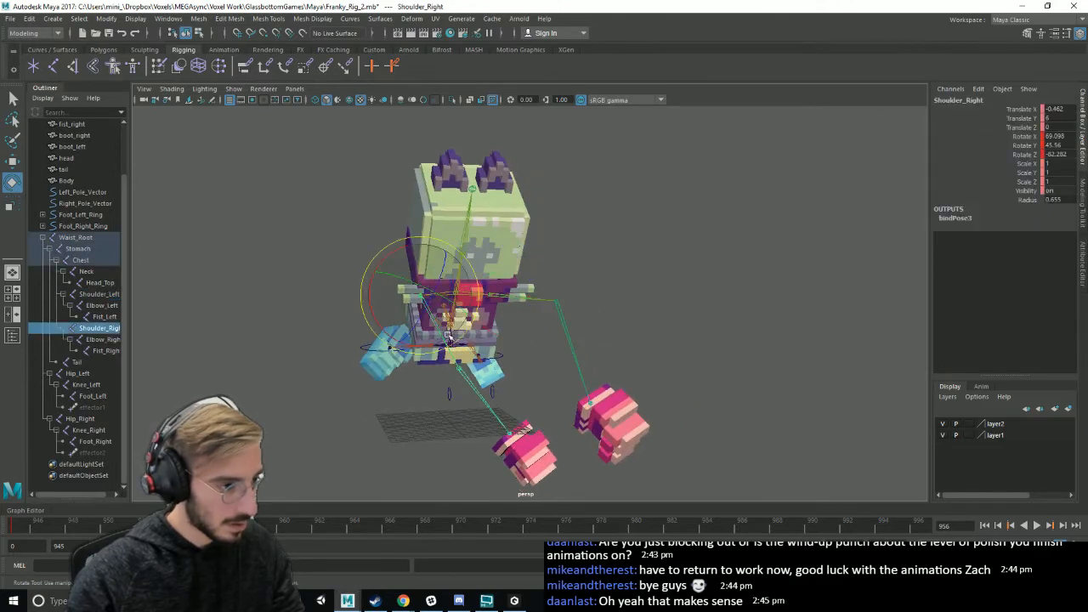
pyautogui.keyDown('alt'); pyautogui.moveTo(434, 319); pyautogui.dragTo(485, 342); pyautogui.keyUp('alt')
pyautogui.moveTo(462, 282)
pyautogui.mouseDown()
pyautogui.moveTo(463, 309)
pyautogui.moveTo(448, 281)
pyautogui.mouseUp()
pyautogui.moveTo(453, 323); pyautogui.dragTo(573, 466)
# - Rotate Fist_Left to about X -153.9 so it sits flush against the right fist
pyautogui.click(562, 438)
pyautogui.click(693, 451)
pyautogui.click(575, 420)
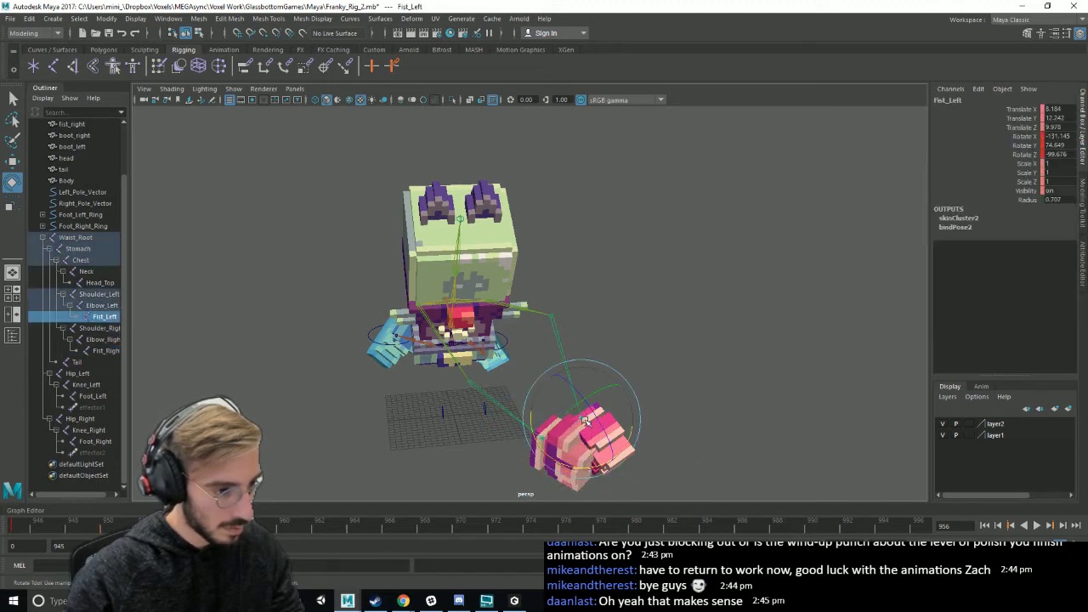
pyautogui.click(734, 476)
# - Save the scene and play the smash, viewing the motion from several angles
pyautogui.keyDown('alt'); pyautogui.moveTo(735, 477); pyautogui.dragTo(476, 506); pyautogui.keyUp('alt')
pyautogui.hotkey('alt', 'v')
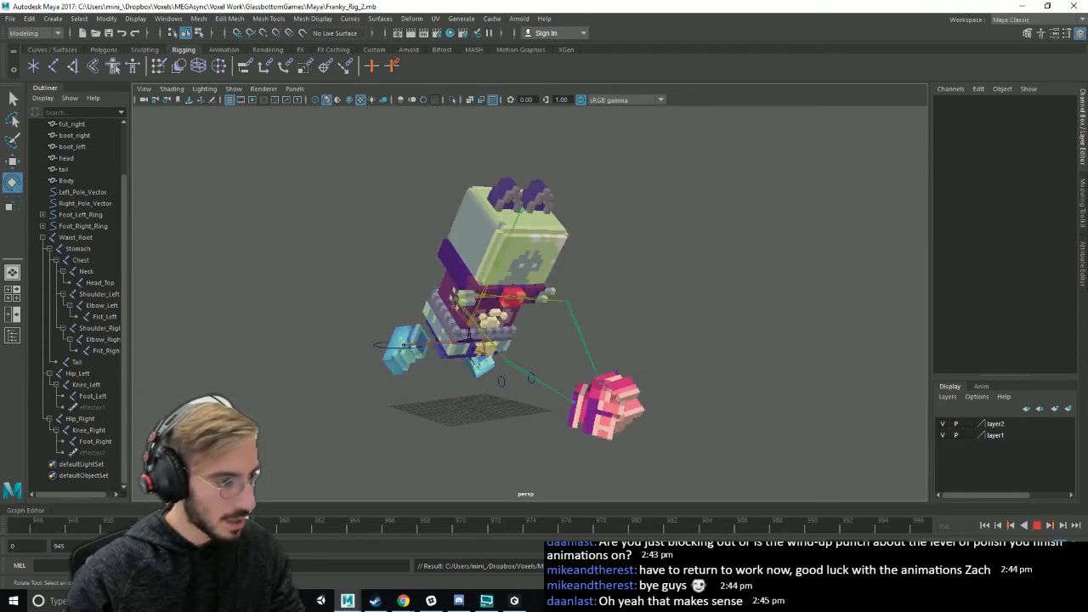
pyautogui.hotkey('alt', 'v')
pyautogui.click(1036, 525)
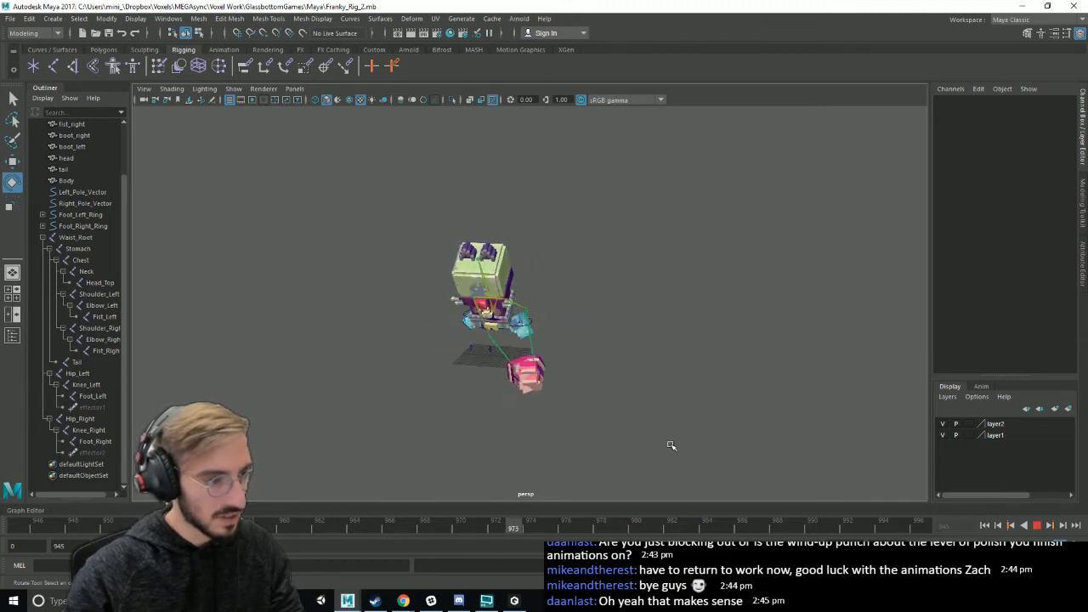
pyautogui.click(1039, 527)
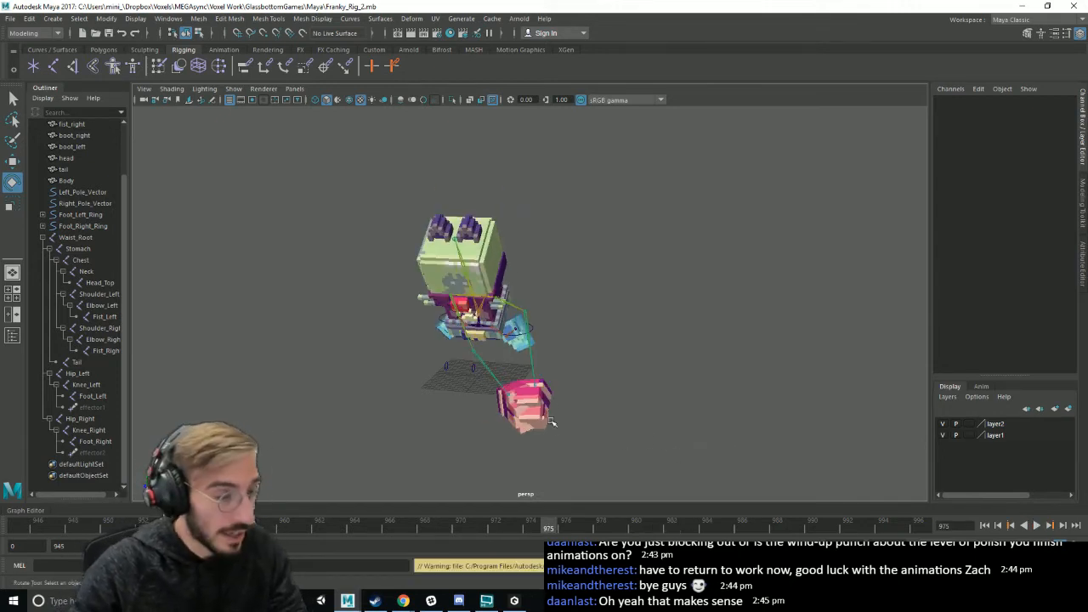
# - Try to move Fist_Left and Fist_Right together toward the body's centerline at frame 975
pyautogui.click(534, 385)
pyautogui.scroll(4, 612, 416)
pyautogui.keyDown('alt'); pyautogui.moveTo(627, 423); pyautogui.dragTo(628, 442); pyautogui.keyUp('alt')
pyautogui.click(628, 442)
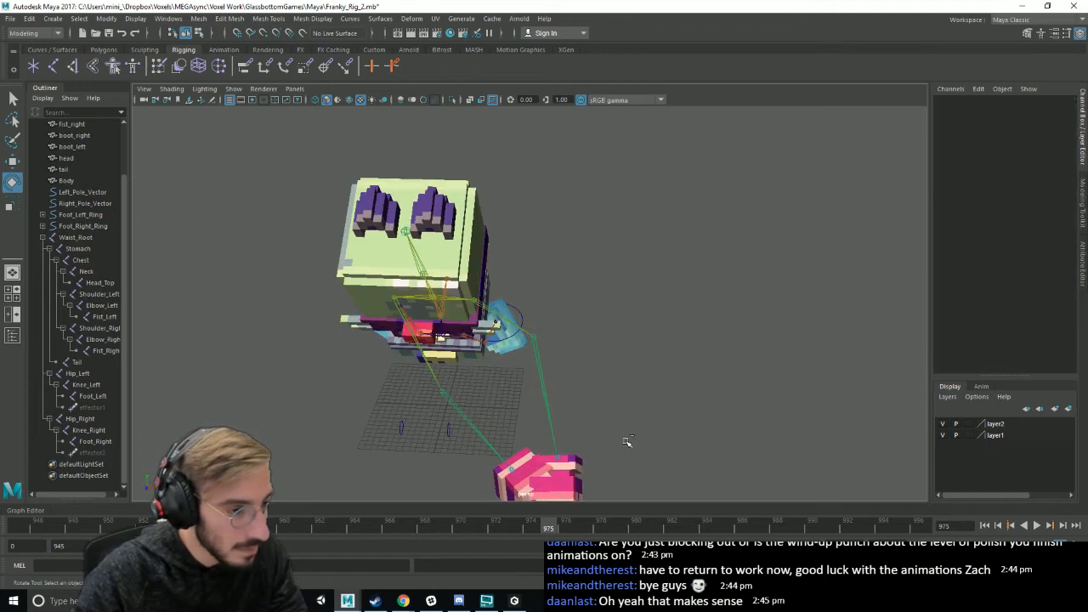
pyautogui.click(556, 460)
pyautogui.keyDown('alt'); pyautogui.moveTo(476, 475); pyautogui.dragTo(522, 481, button='right'); pyautogui.keyUp('alt')
pyautogui.keyDown('alt'); pyautogui.moveTo(522, 482); pyautogui.dragTo(498, 327, button='middle'); pyautogui.keyUp('alt')
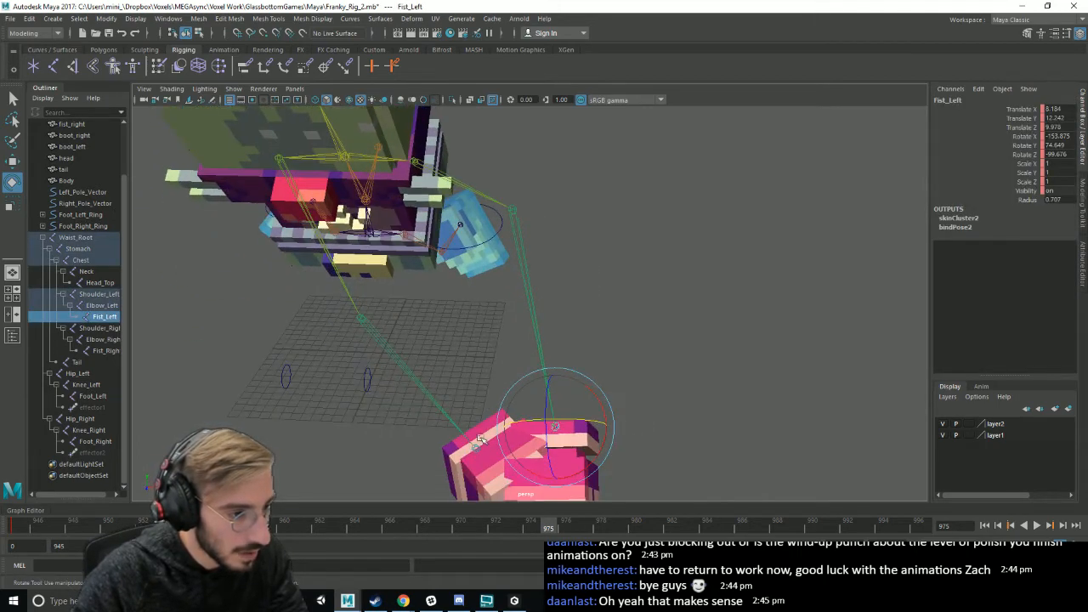
pyautogui.keyDown('shift'); pyautogui.click(481, 445); pyautogui.keyUp('shift')
pyautogui.scroll(-4, 490, 448)
pyautogui.press('w')
pyautogui.moveTo(552, 395); pyautogui.dragTo(497, 395)
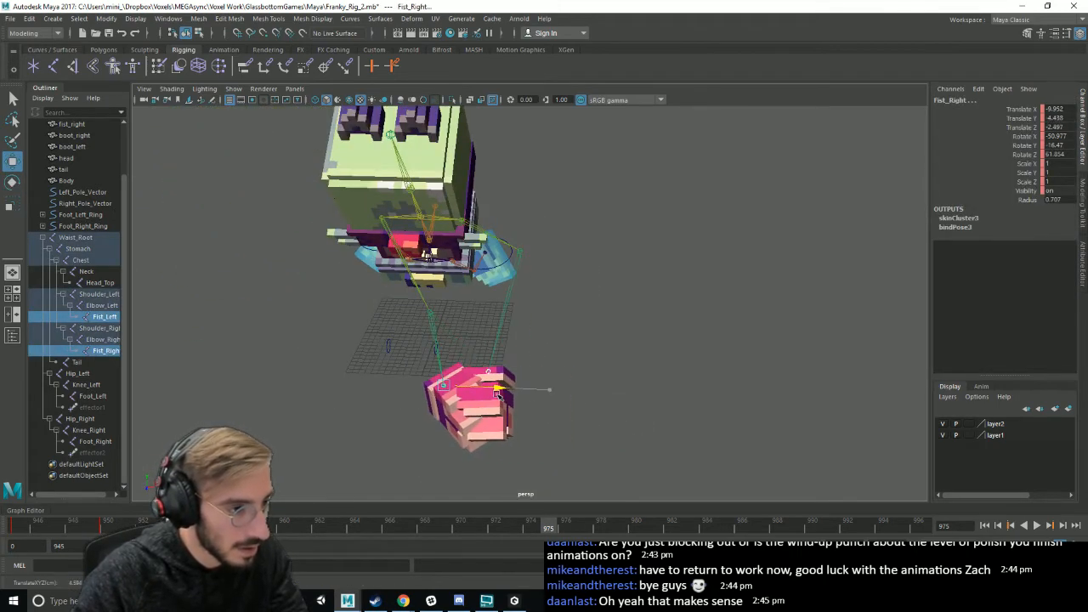
pyautogui.keyDown('alt'); pyautogui.moveTo(596, 416); pyautogui.dragTo(639, 390); pyautogui.keyUp('alt')
pyautogui.click(661, 388)
pyautogui.keyDown('alt'); pyautogui.moveTo(488, 318); pyautogui.dragTo(478, 344); pyautogui.keyUp('alt')
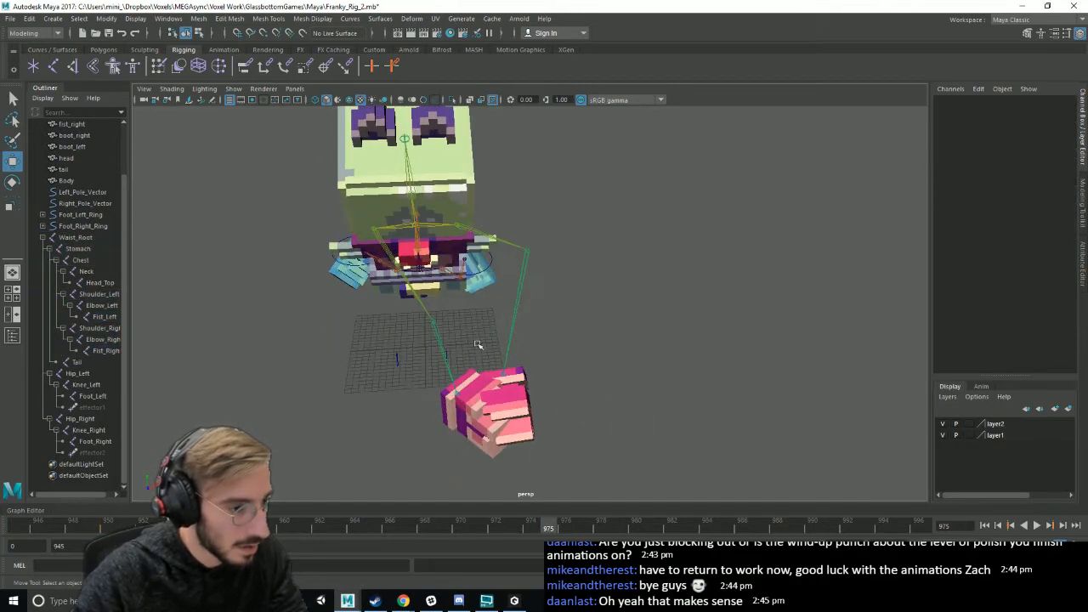
# - Undo the shared move of both fists at frame 975
pyautogui.hotkey('ctrl', 'z')
pyautogui.hotkey('ctrl', 'z')
pyautogui.hotkey('ctrl', 'z')
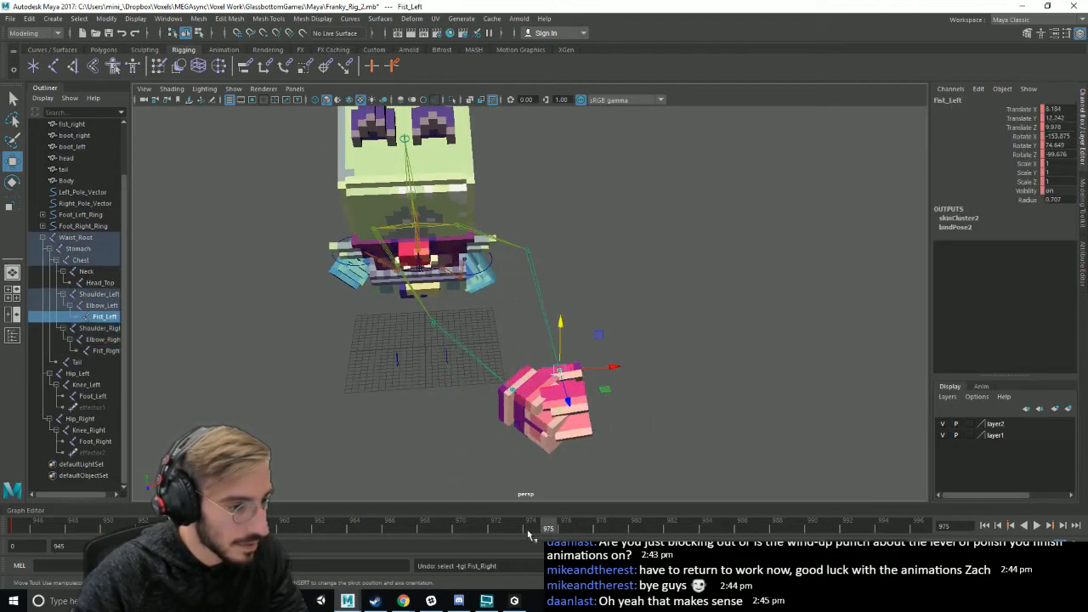
# - Move both fists inward at frame 956, with Fist_Right at about X -10.3, Y -3.9, Z -4.3, and play the swing
pyautogui.moveTo(338, 531); pyautogui.dragTo(301, 530)
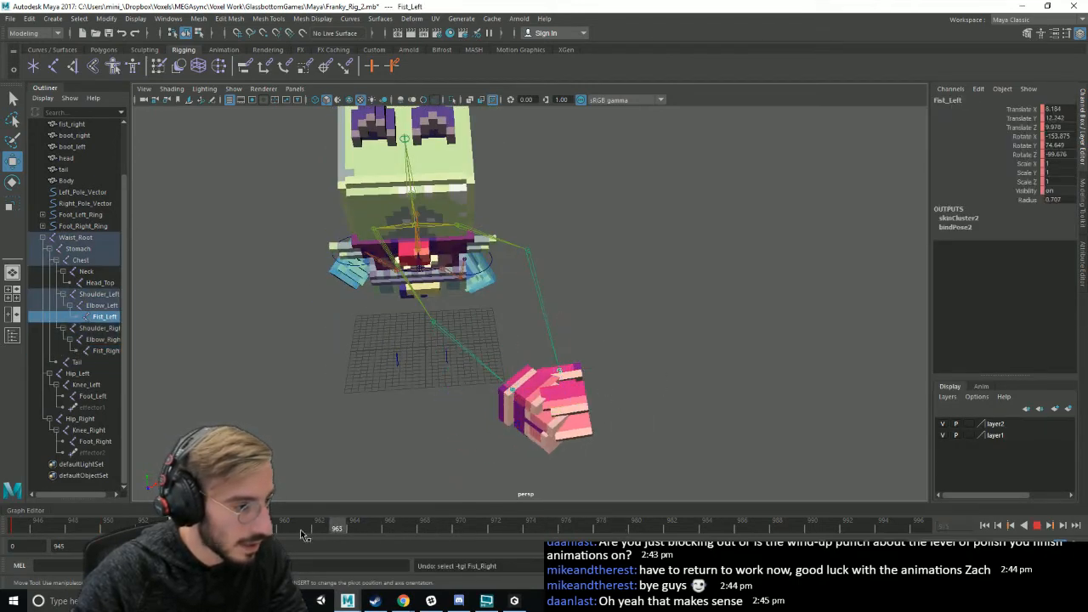
pyautogui.keyDown('shift'); pyautogui.click(516, 393); pyautogui.keyUp('shift')
pyautogui.moveTo(568, 390); pyautogui.dragTo(533, 390)
pyautogui.keyDown('alt'); pyautogui.moveTo(598, 441); pyautogui.dragTo(606, 412); pyautogui.keyUp('alt')
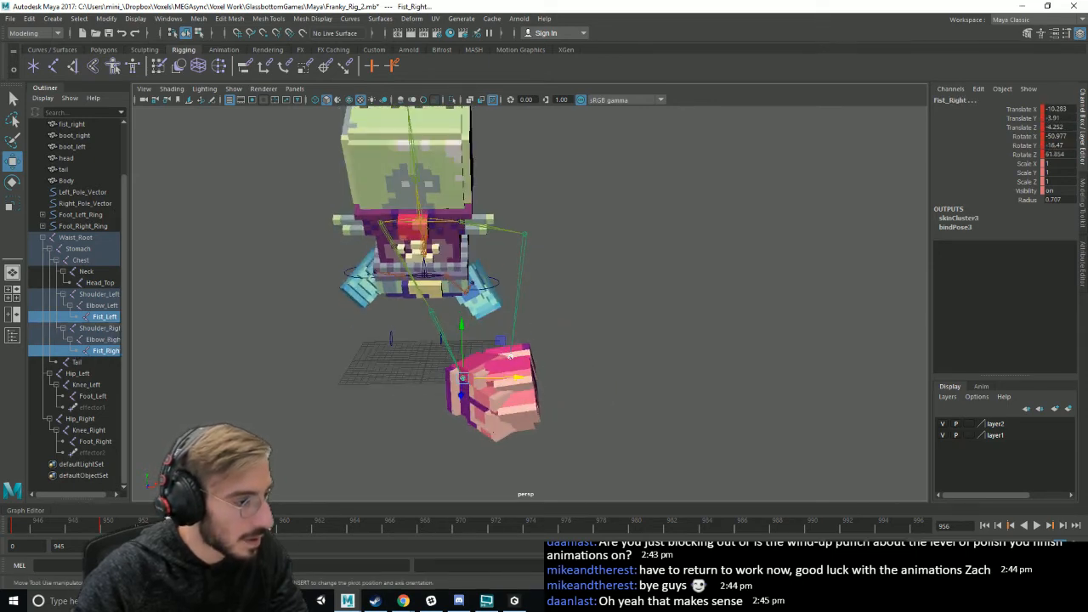
pyautogui.hotkey('alt', 'v')
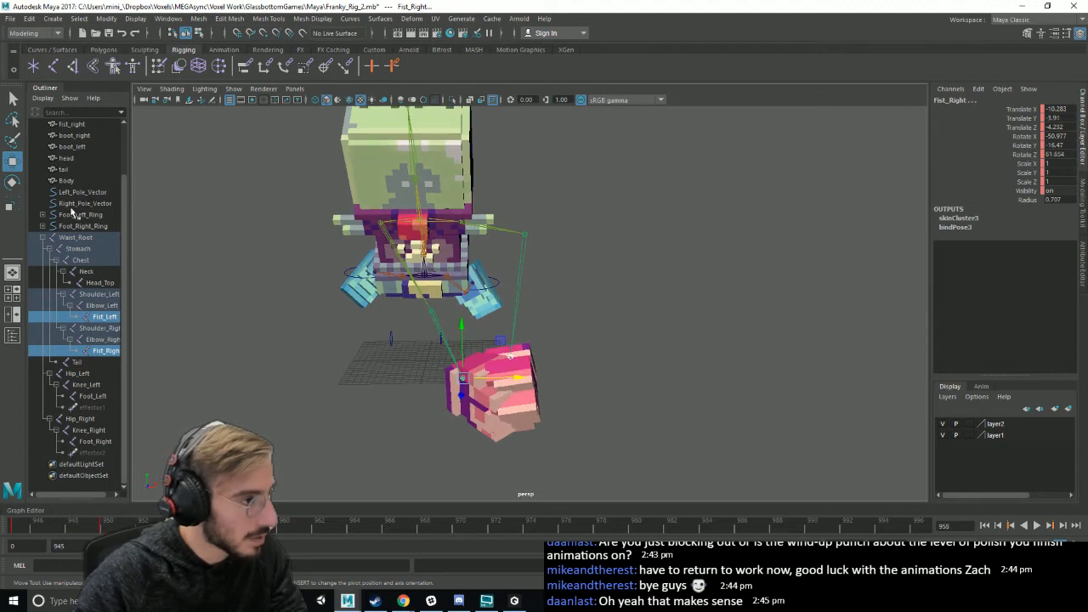
# - Select all rig controls from Left_Pole_Vector to effector2, retime their keys between frames 950 and 956, and play the smash
pyautogui.click(80, 192)
pyautogui.keyDown('shift'); pyautogui.click(92, 455); pyautogui.keyUp('shift')
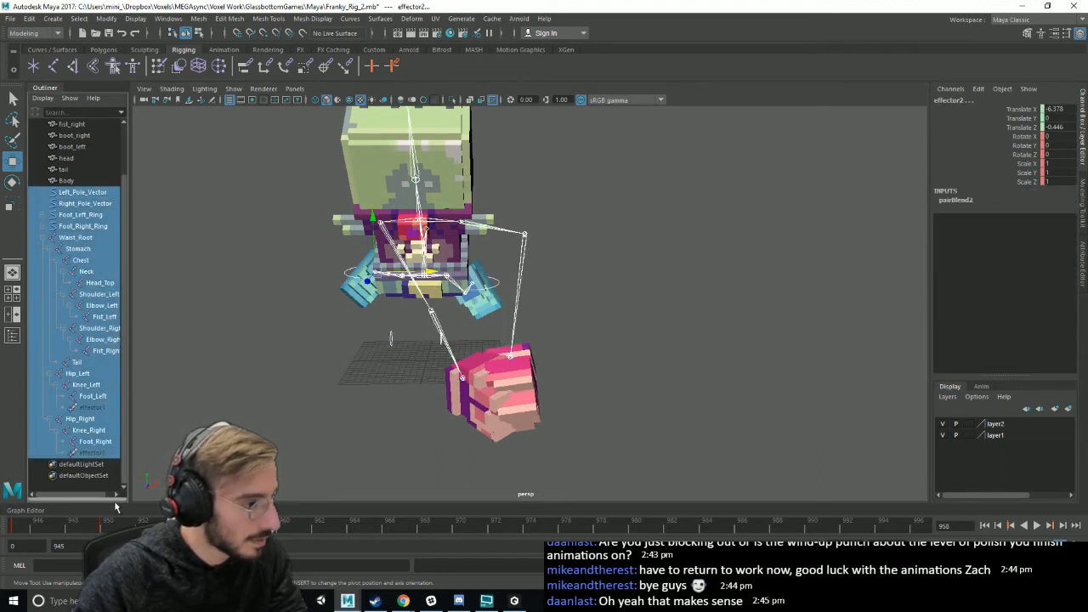
pyautogui.moveTo(108, 529)
pyautogui.mouseDown()
pyautogui.moveTo(18, 533)
pyautogui.moveTo(213, 527)
pyautogui.mouseUp()
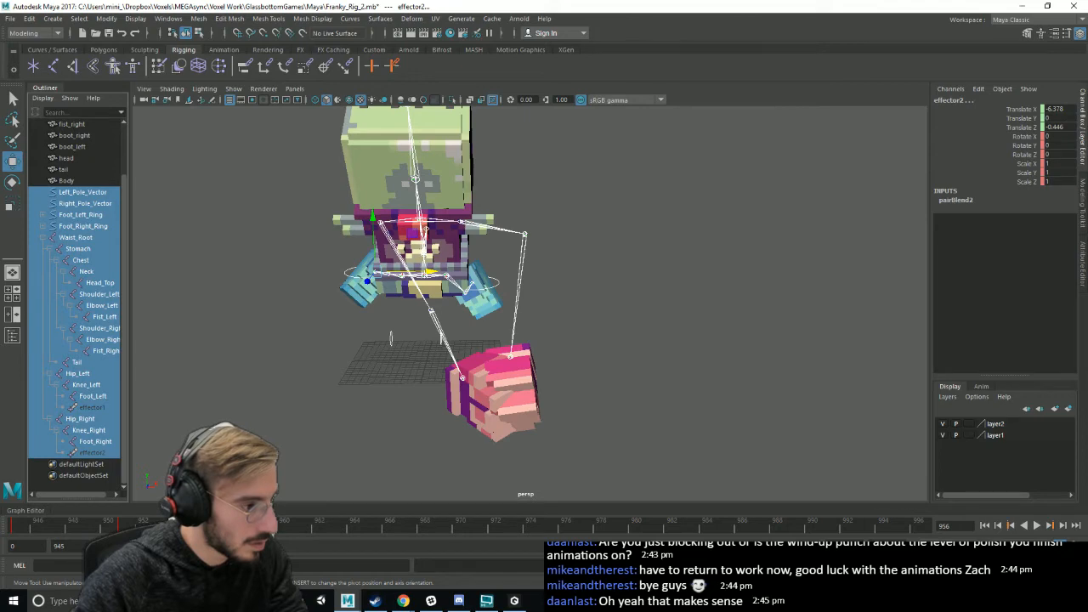
pyautogui.hotkey('alt', 'v')
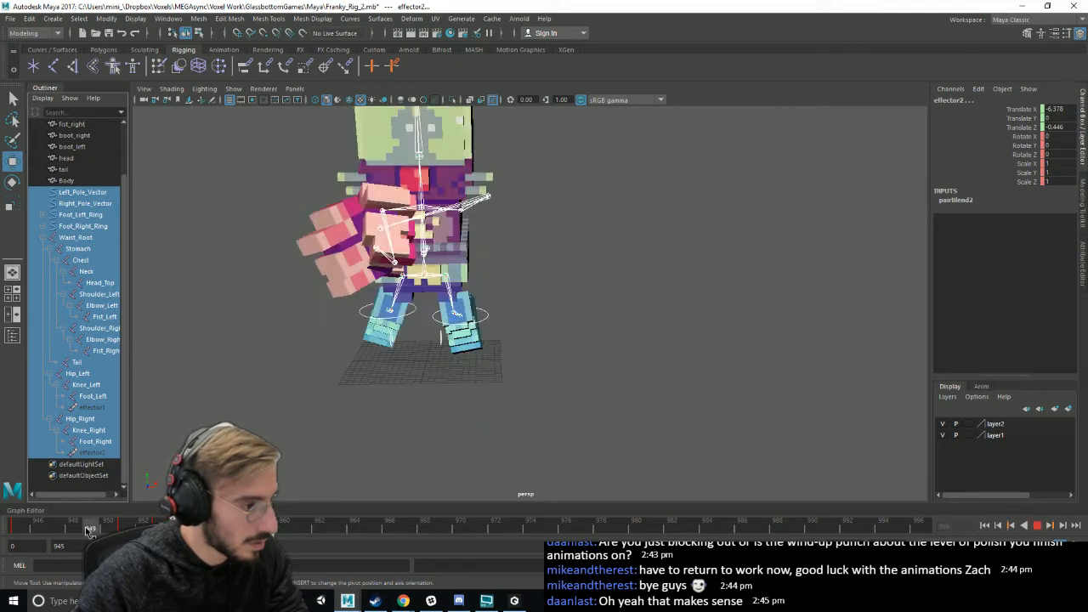
pyautogui.hotkey('alt', 'v')
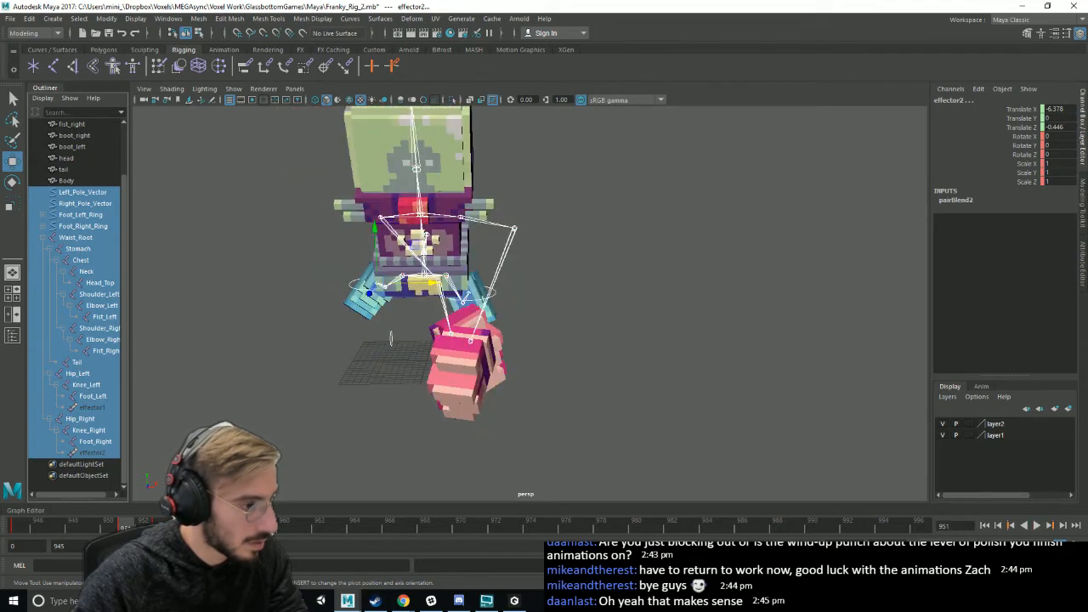
# - Play the retimed smash from frame 945 to review its speed
pyautogui.hotkey('alt', 'v')
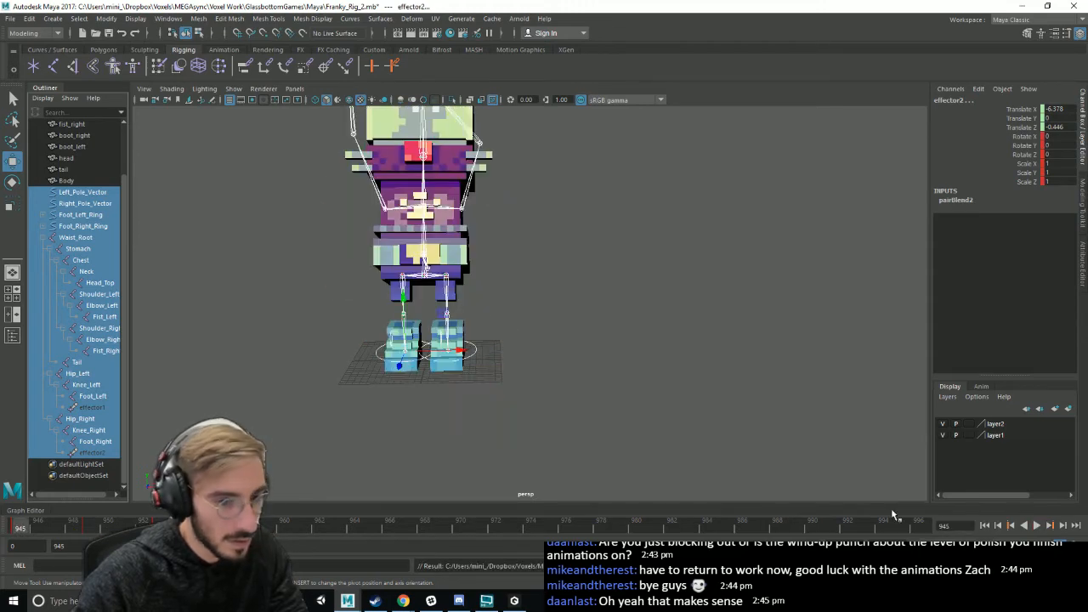
pyautogui.click(1035, 527)
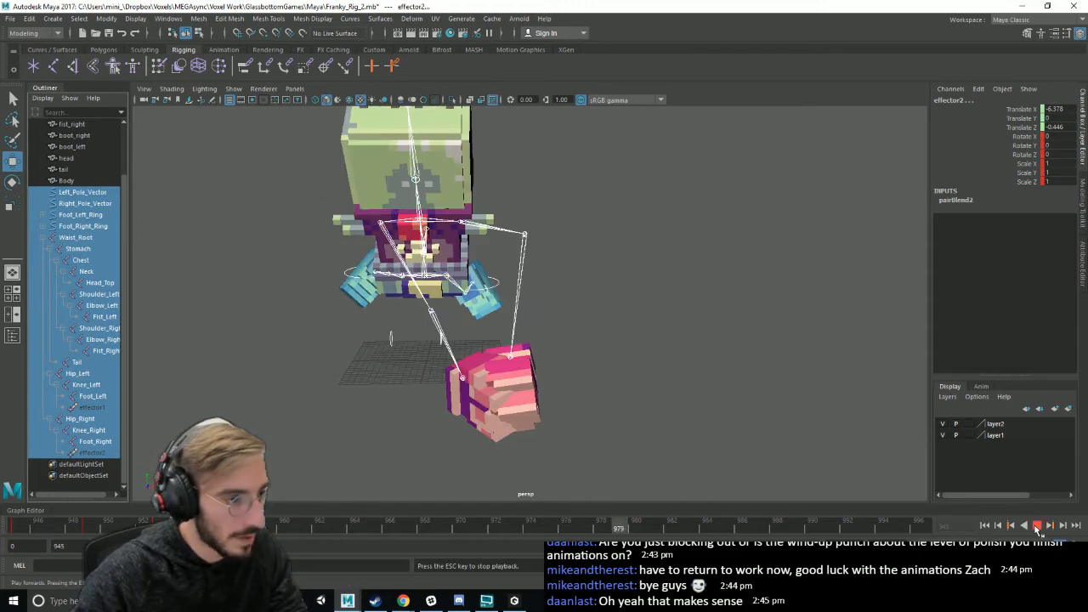
pyautogui.click(1037, 526)
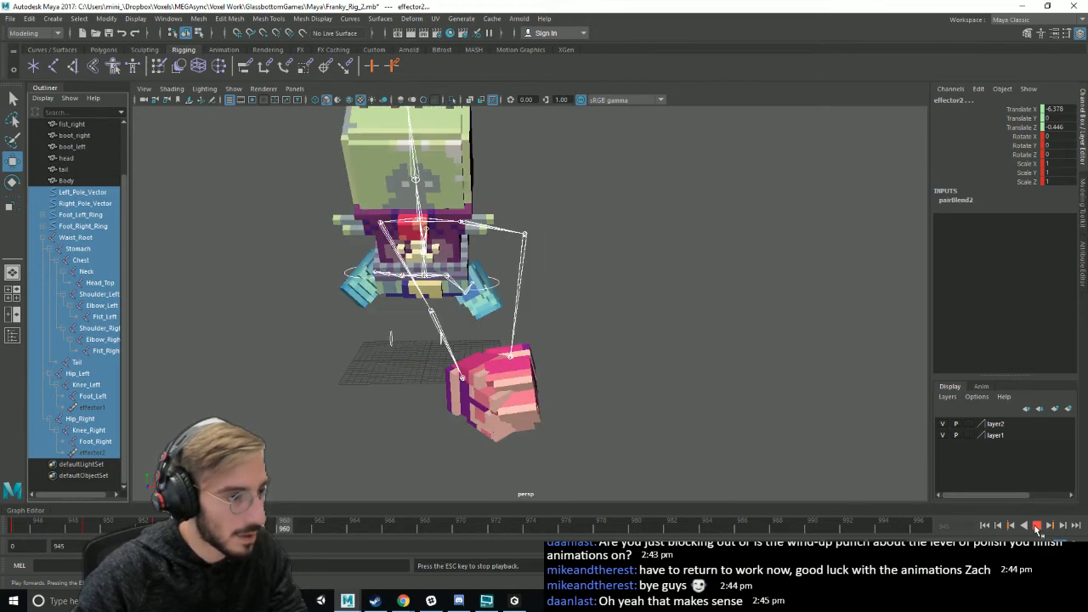
# - Select Foot_Left_Ring and Foot_Right_Ring at frame 949, retime their keys earlier, and play the smash
pyautogui.click(90, 528)
pyautogui.click(482, 317)
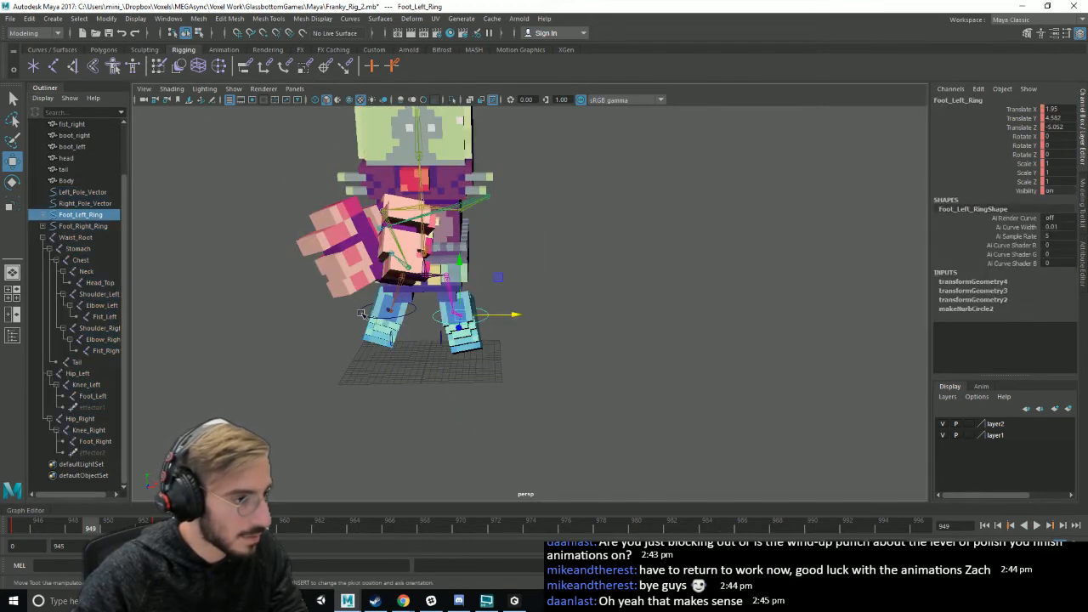
pyautogui.keyDown('shift'); pyautogui.click(362, 314); pyautogui.keyUp('shift')
pyautogui.hotkey('alt', 'v')
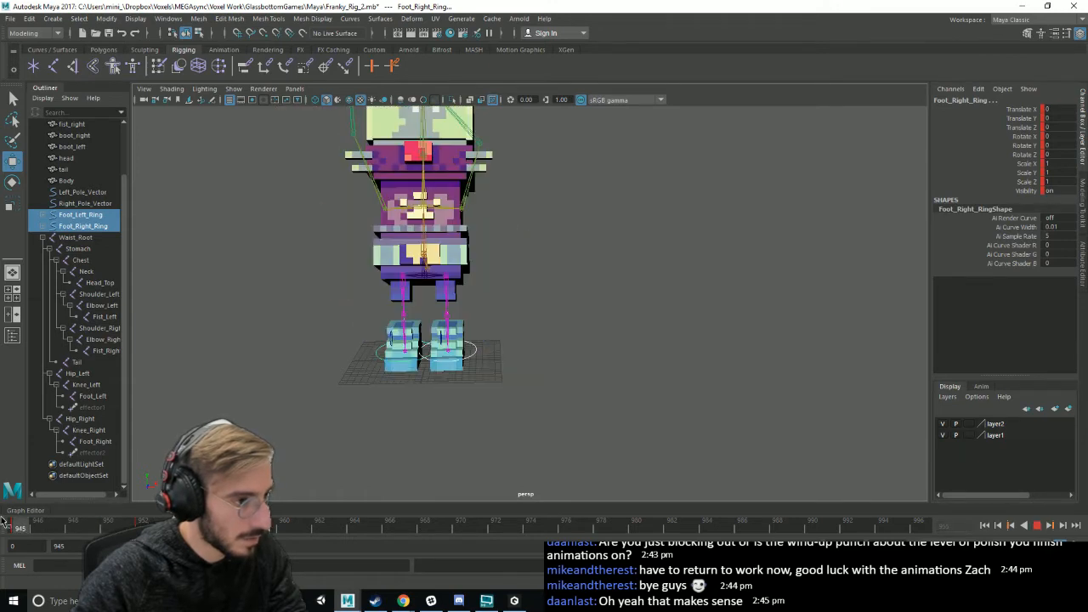
pyautogui.press('Escape')
pyautogui.click(1039, 527)
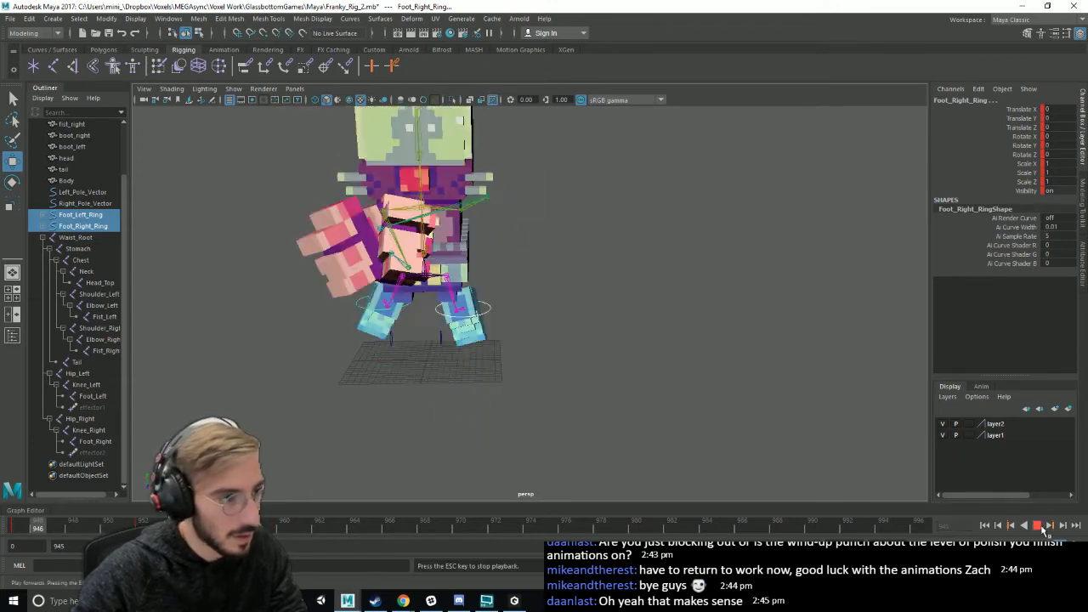
# - Examine the smash's playback and individual frames from a wider, angled view of the whole character
pyautogui.scroll(-5, 700, 369)
pyautogui.keyDown('alt'); pyautogui.moveTo(700, 368); pyautogui.dragTo(654, 395); pyautogui.keyUp('alt')
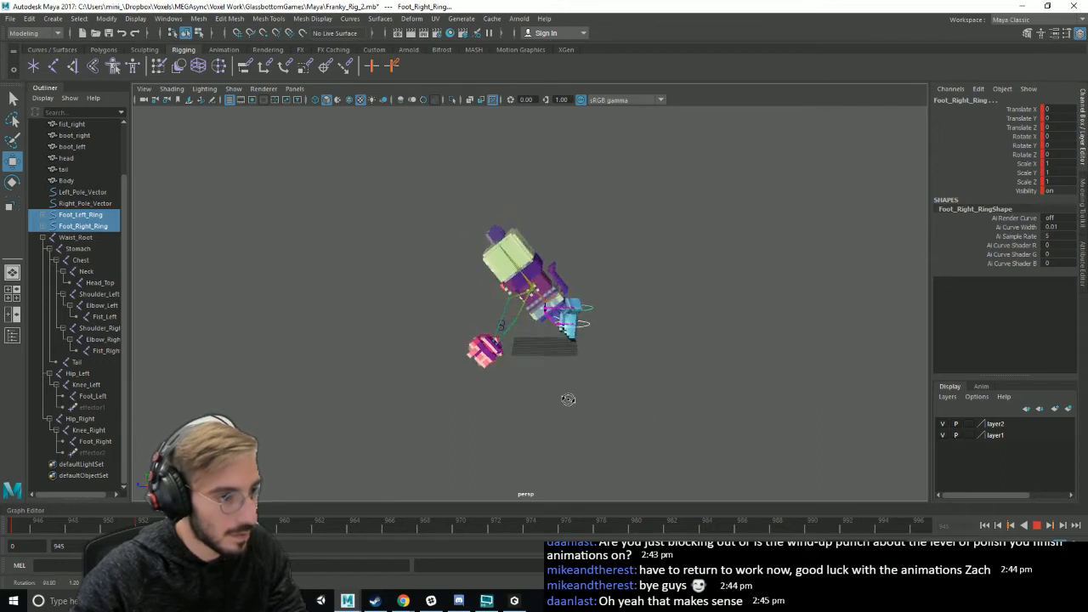
pyautogui.click(714, 409)
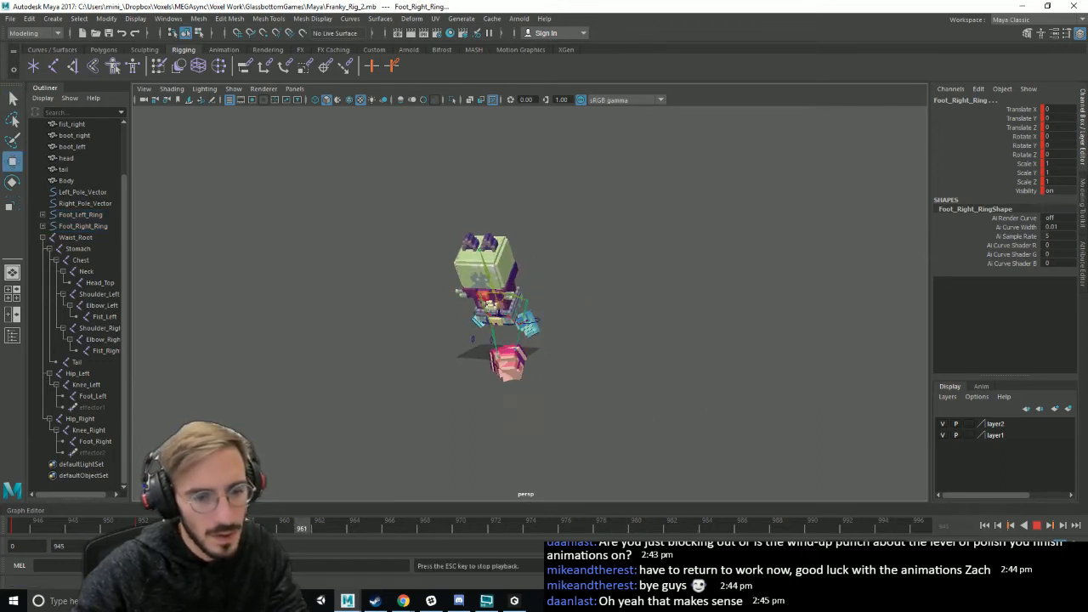
pyautogui.click(21, 525)
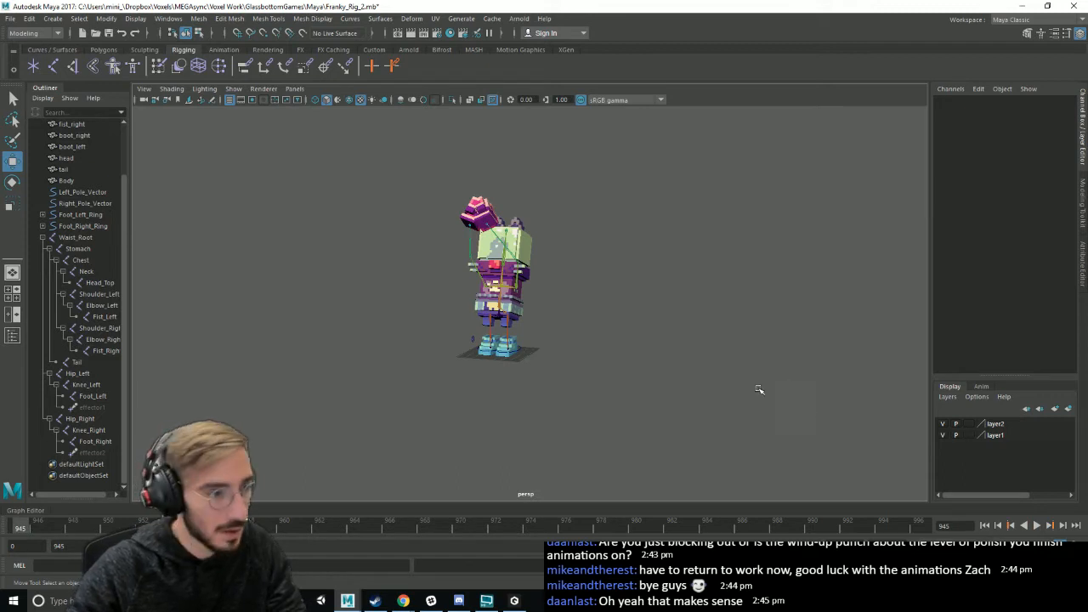
pyautogui.scroll(3, 642, 367)
pyautogui.keyDown('alt'); pyautogui.moveTo(608, 336); pyautogui.dragTo(597, 358); pyautogui.keyUp('alt')
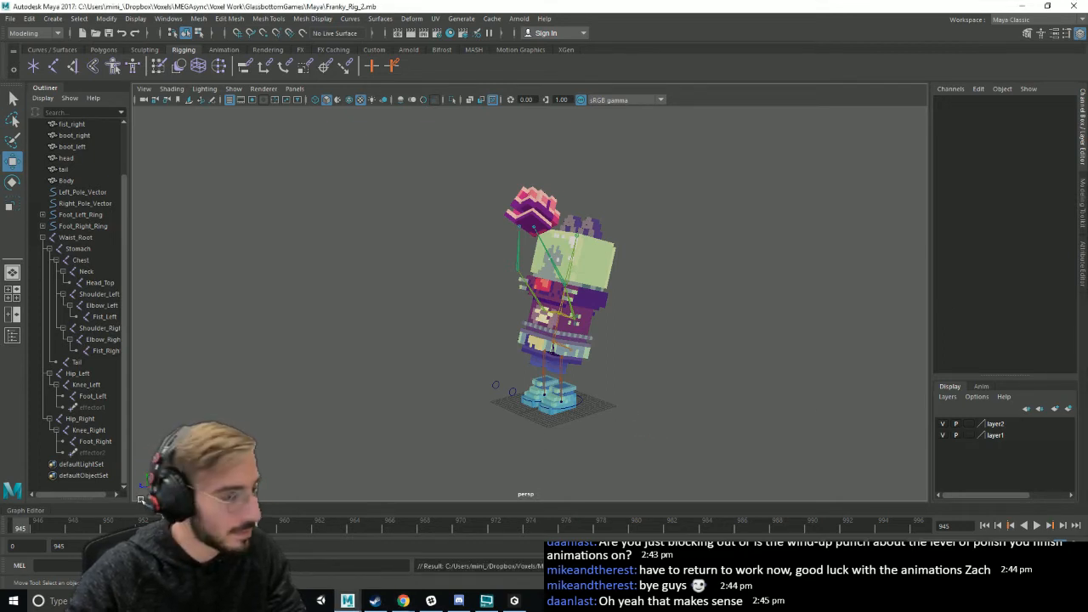
pyautogui.hotkey('alt', 'v')
pyautogui.press('Escape')
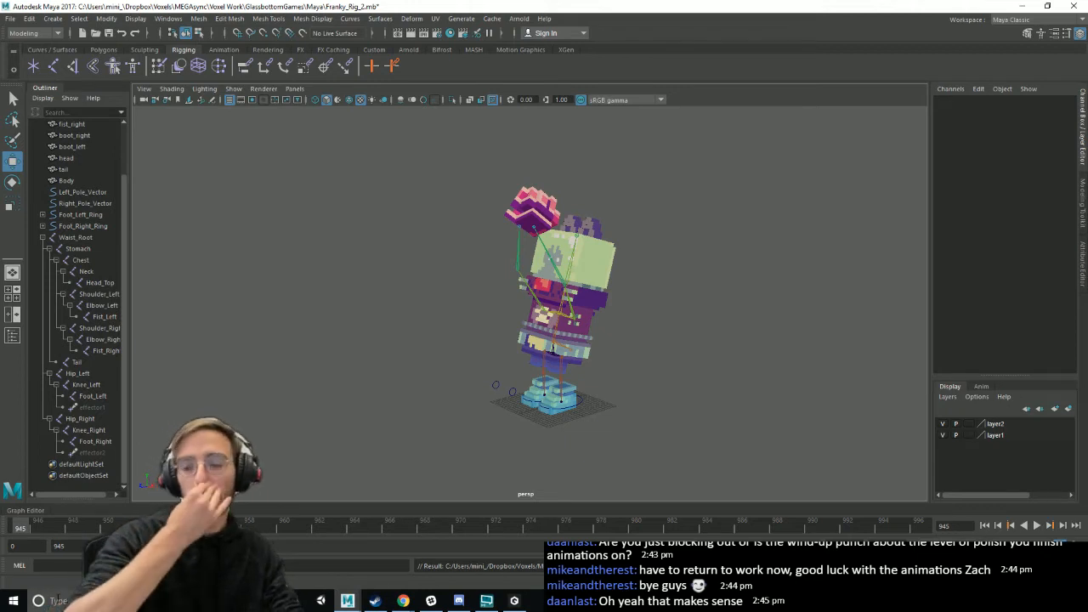
pyautogui.hotkey('alt', 'v')
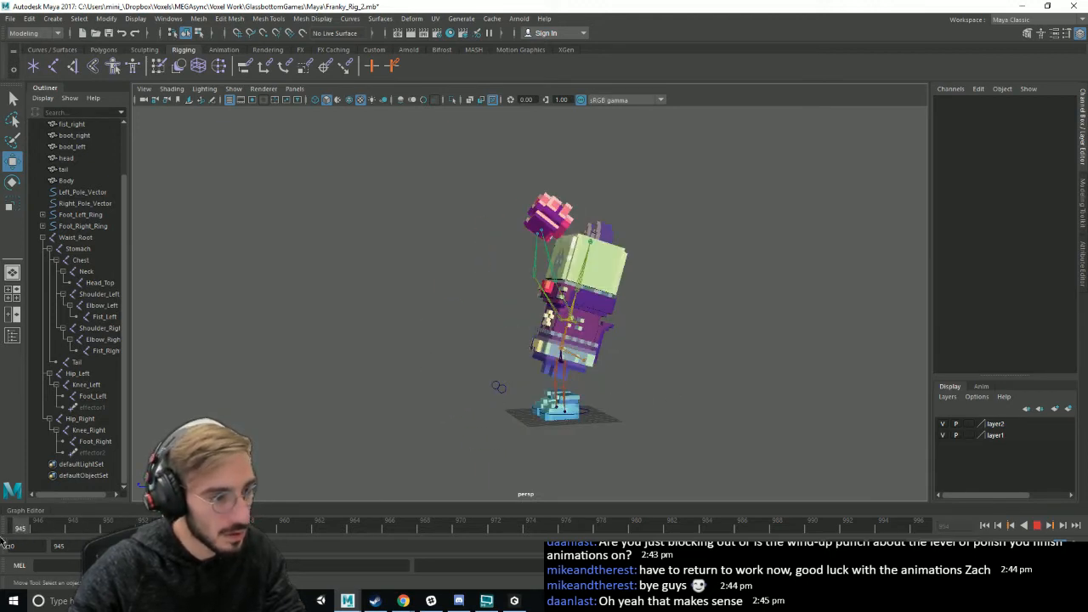
pyautogui.press('Escape')
# - Swing the Tail joint outward at frame 950 with Rotate Y of about 54.4, and scrub through the motion
pyautogui.scroll(3, 641, 364)
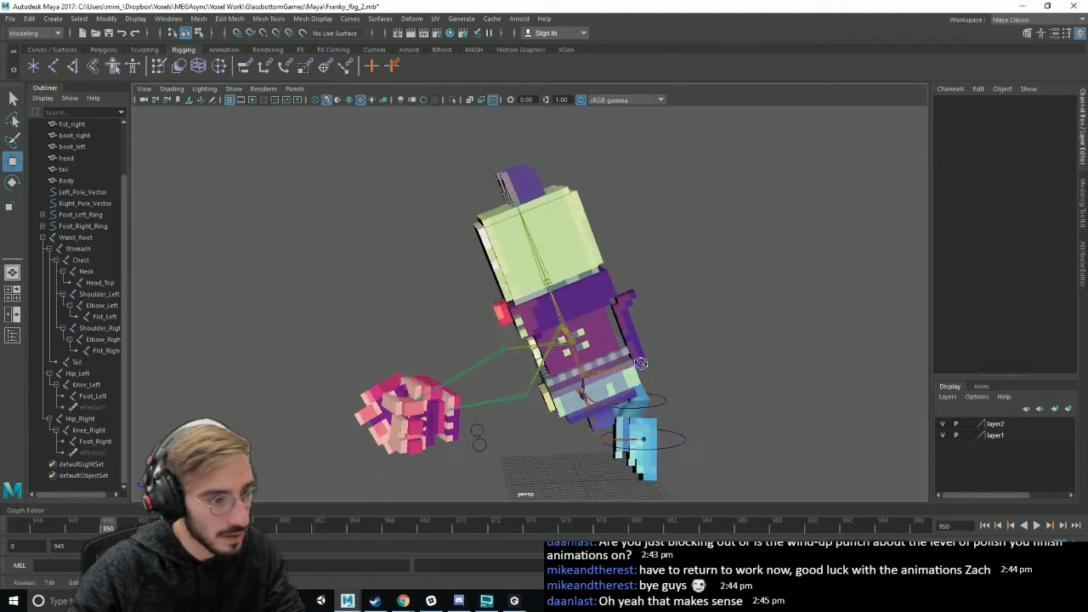
pyautogui.click(641, 367)
pyautogui.hotkey('alt', 'v')
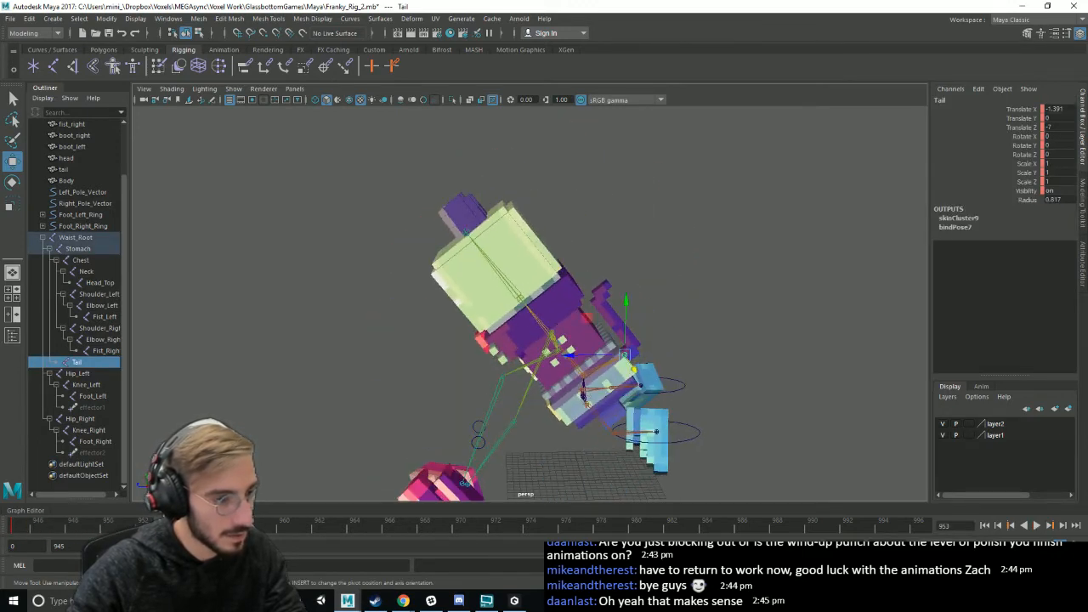
pyautogui.press('Escape')
pyautogui.press('e')
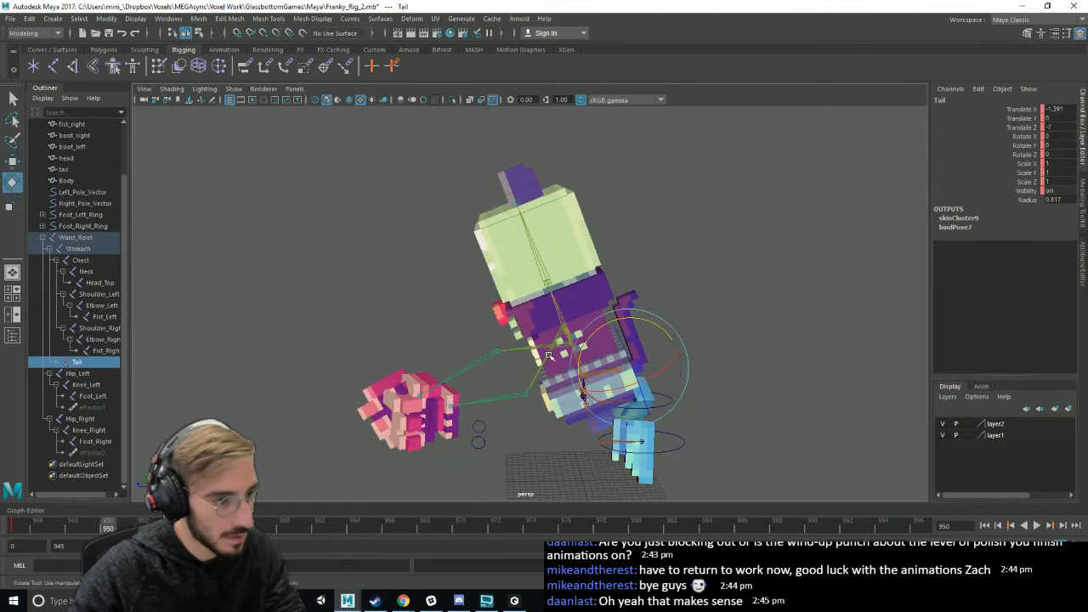
pyautogui.moveTo(587, 333); pyautogui.dragTo(633, 326)
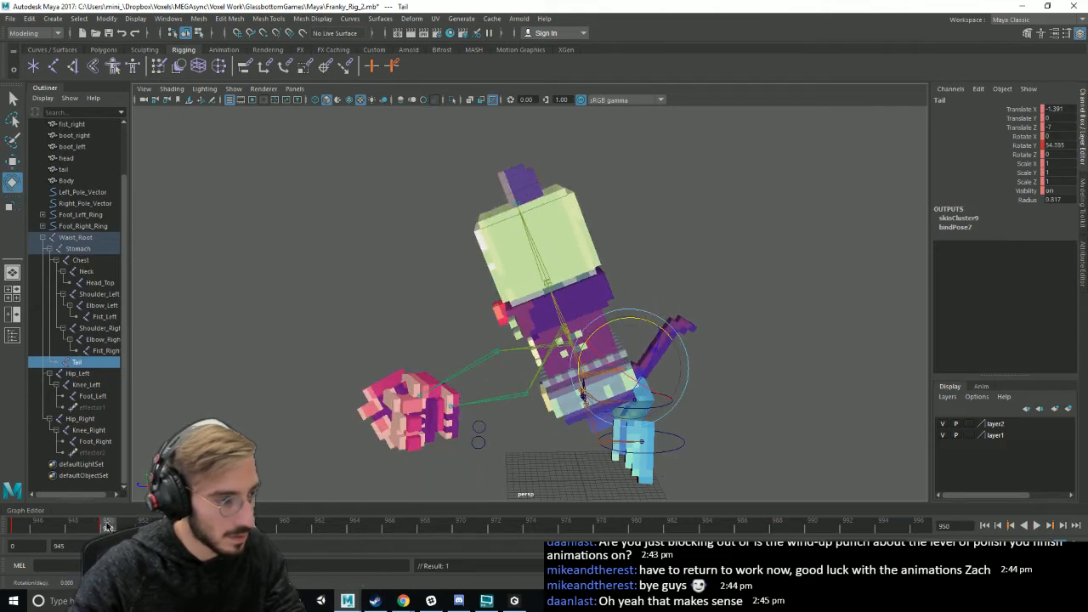
pyautogui.hotkey('alt', 'v')
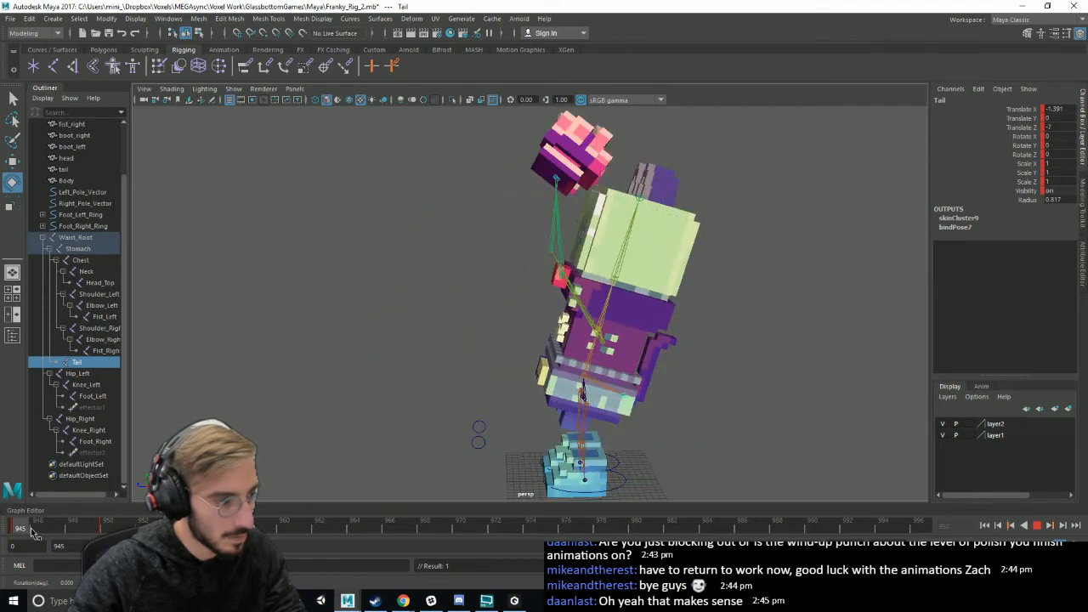
# - Tilt the Neck joint back at frame 950 with Rotate Y of about 18.7, and scrub the smash
pyautogui.click(577, 268)
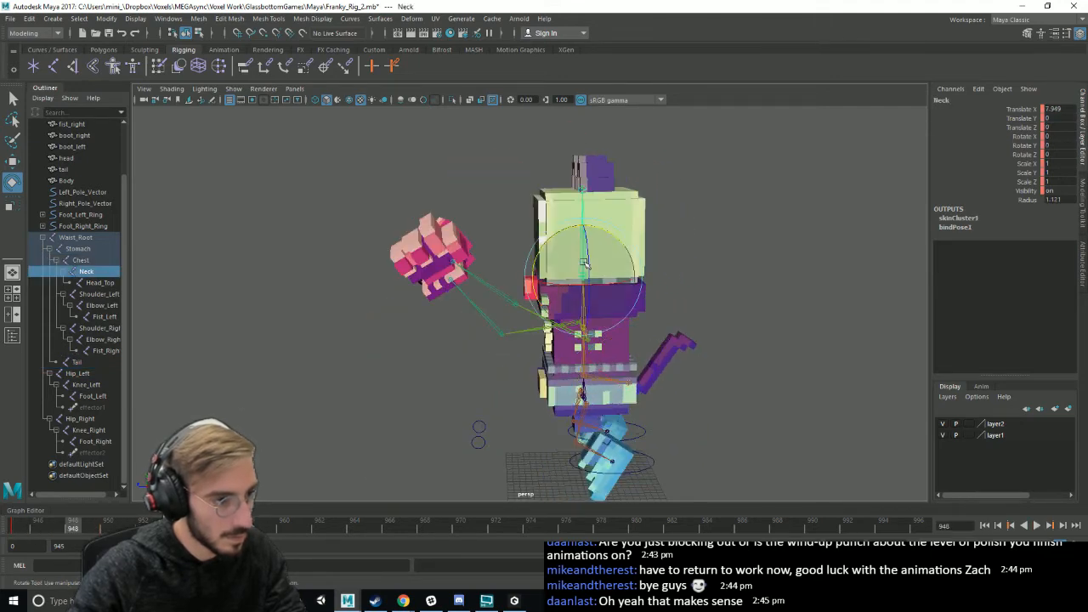
pyautogui.click(102, 529)
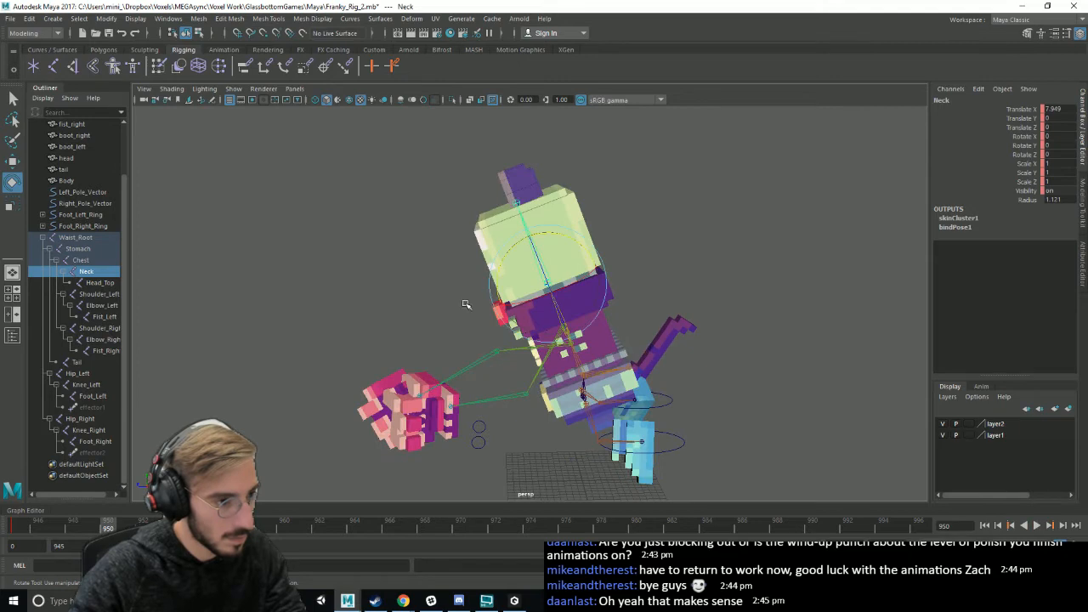
pyautogui.moveTo(499, 270); pyautogui.dragTo(505, 254)
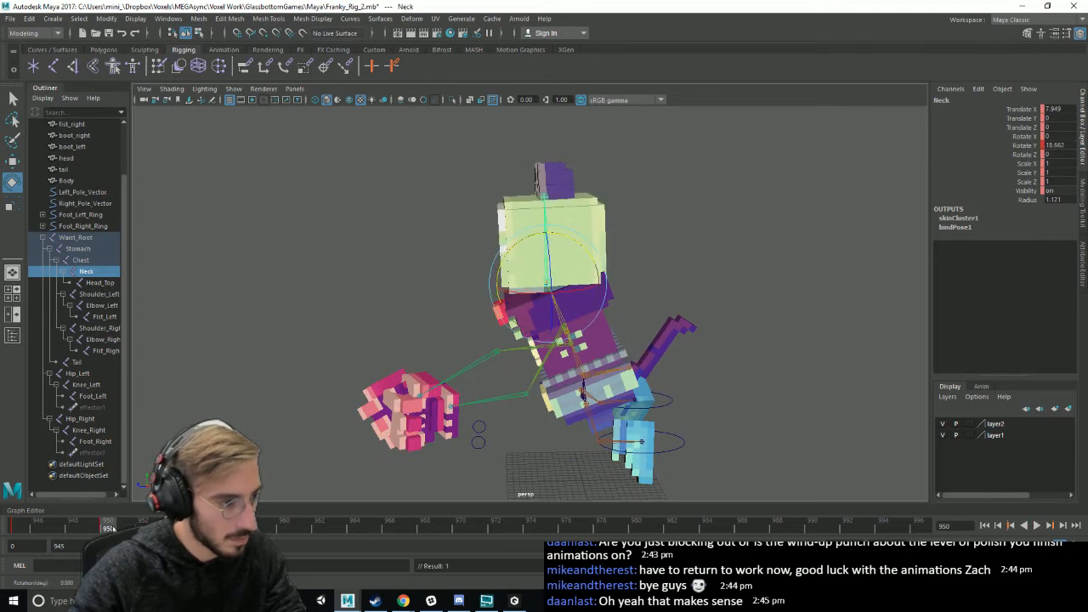
pyautogui.hotkey('alt', 'v')
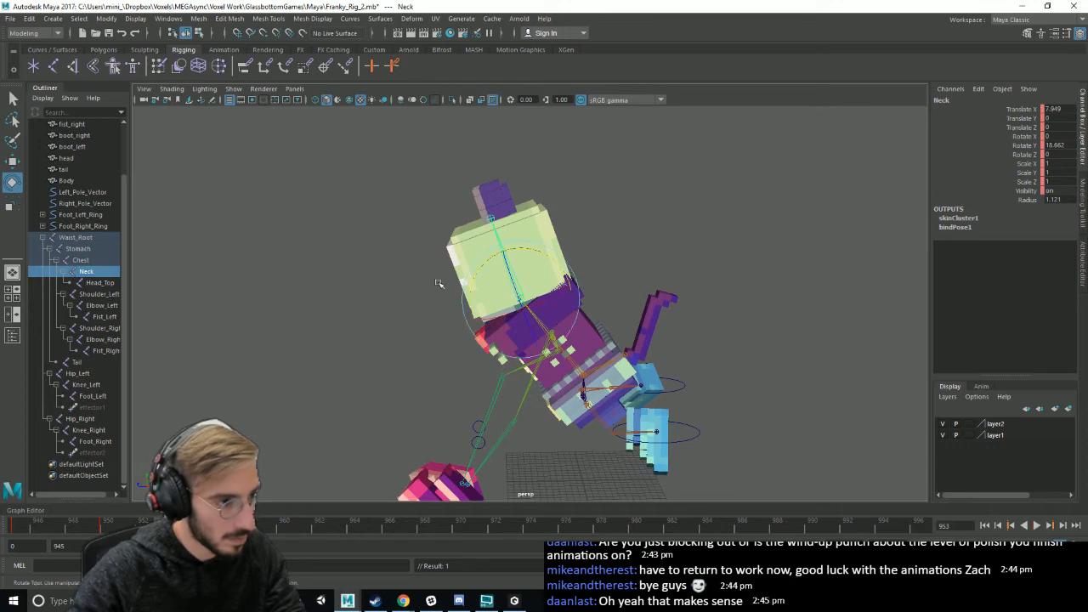
# - Tilt the Neck joint forward at frame 953 with Rotate Y of about -17.2, and play the smash
pyautogui.moveTo(484, 270); pyautogui.dragTo(474, 290)
pyautogui.hotkey('alt', 'v')
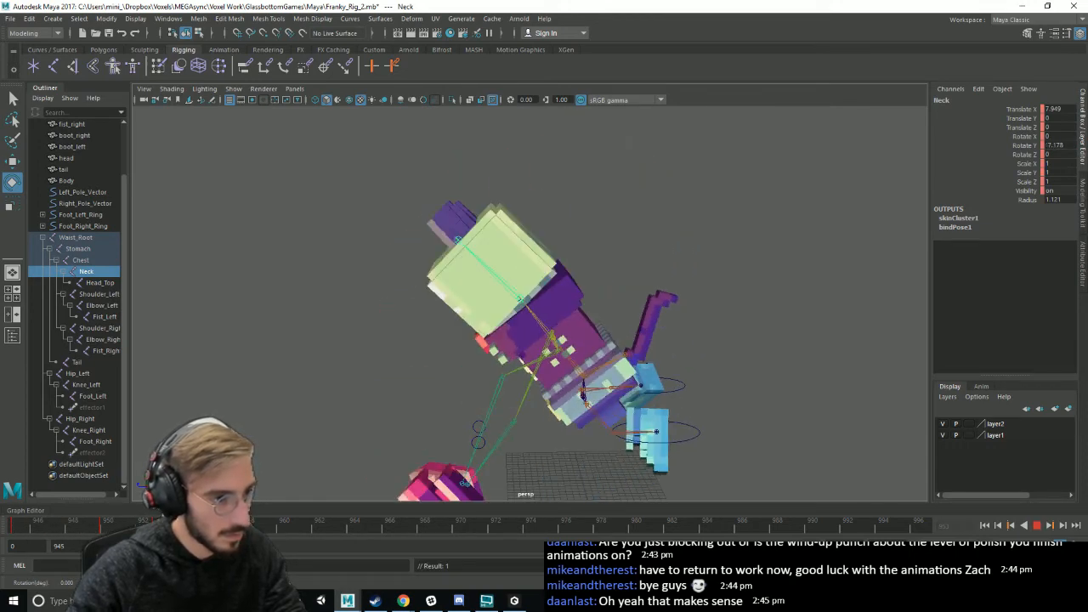
pyautogui.hotkey('alt', 'v')
# - Clear the selection, save the scene, and shorten the playback range to end near frame 969
pyautogui.click(551, 487)
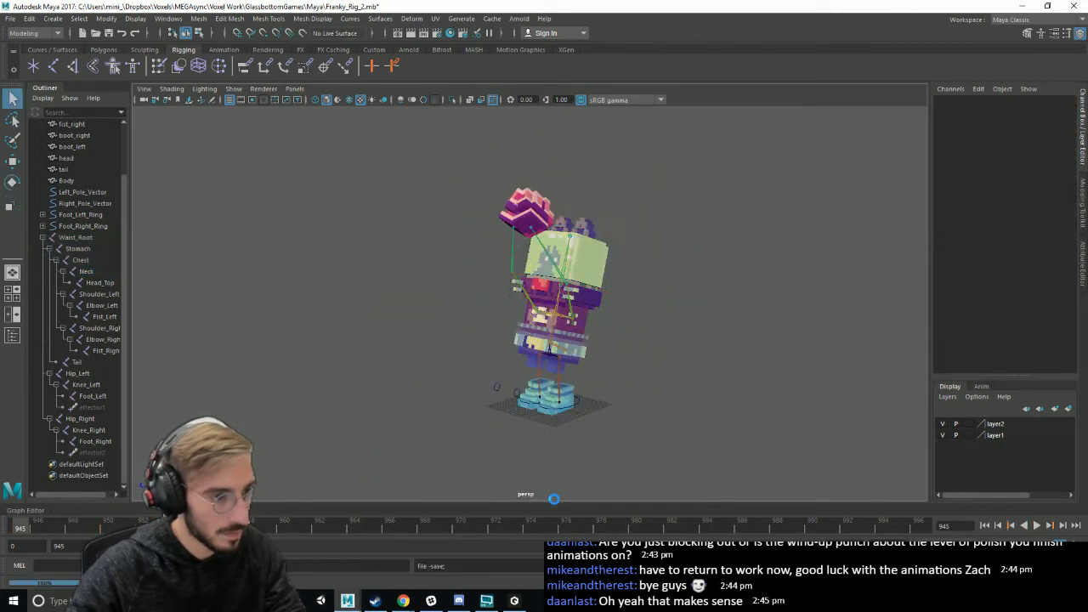
pyautogui.hotkey('ctrl', 's')
pyautogui.moveTo(741, 547); pyautogui.dragTo(721, 547)
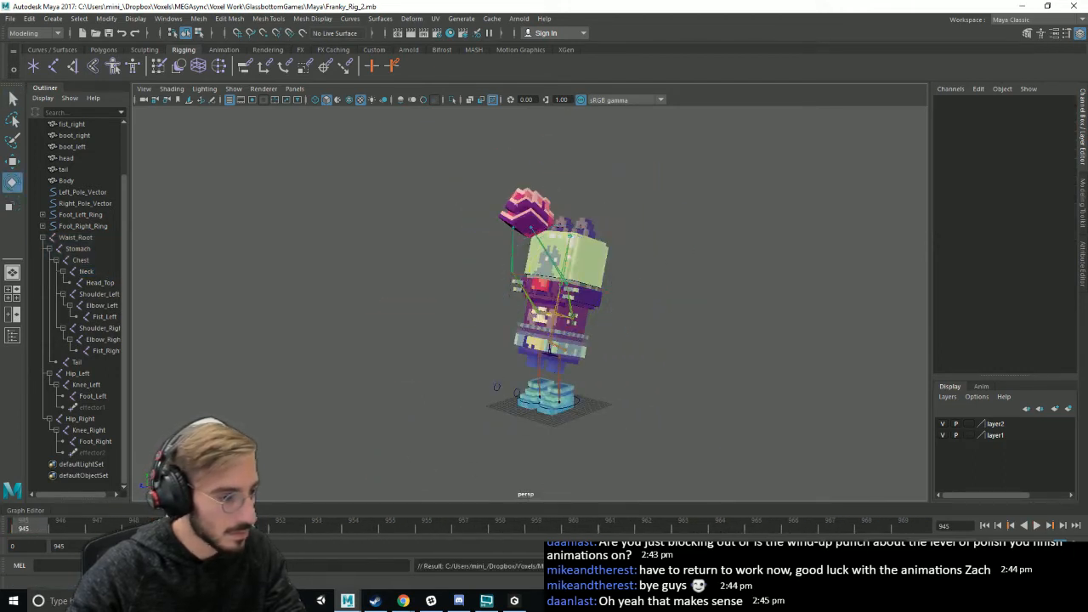
# - Play the smash repeatedly over the shortened range starting at frame 945, and hide layer2
pyautogui.hotkey('alt', 'v')
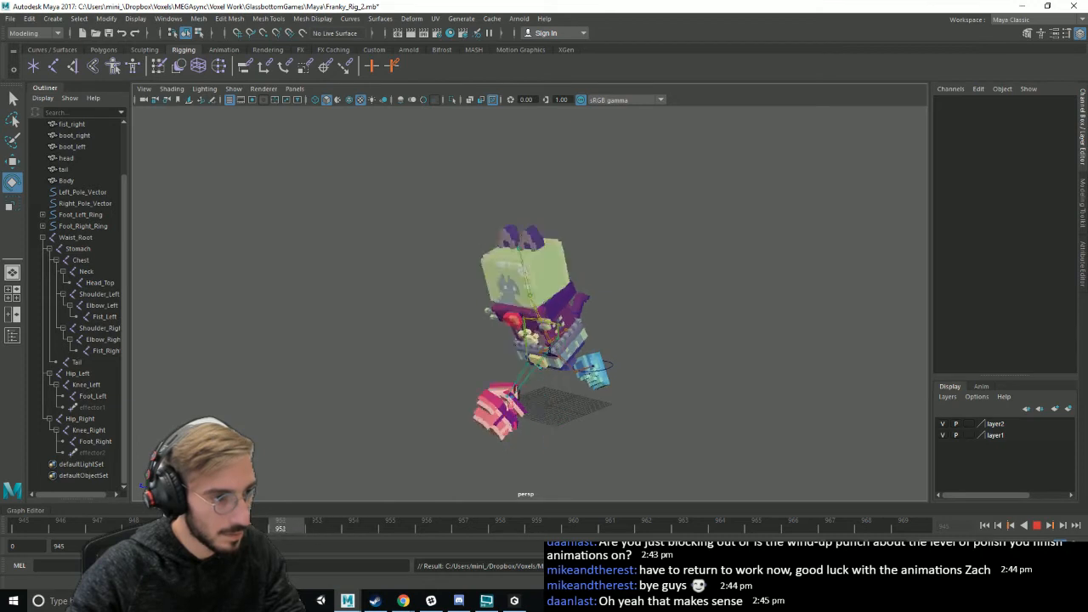
pyautogui.press('Escape')
pyautogui.click(1035, 526)
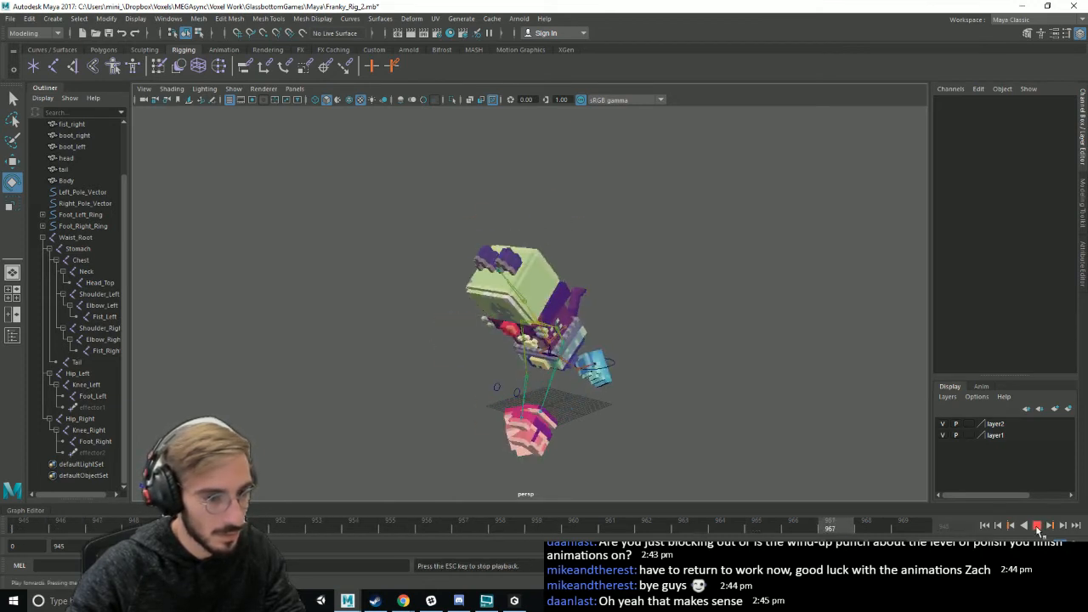
pyautogui.press('Escape')
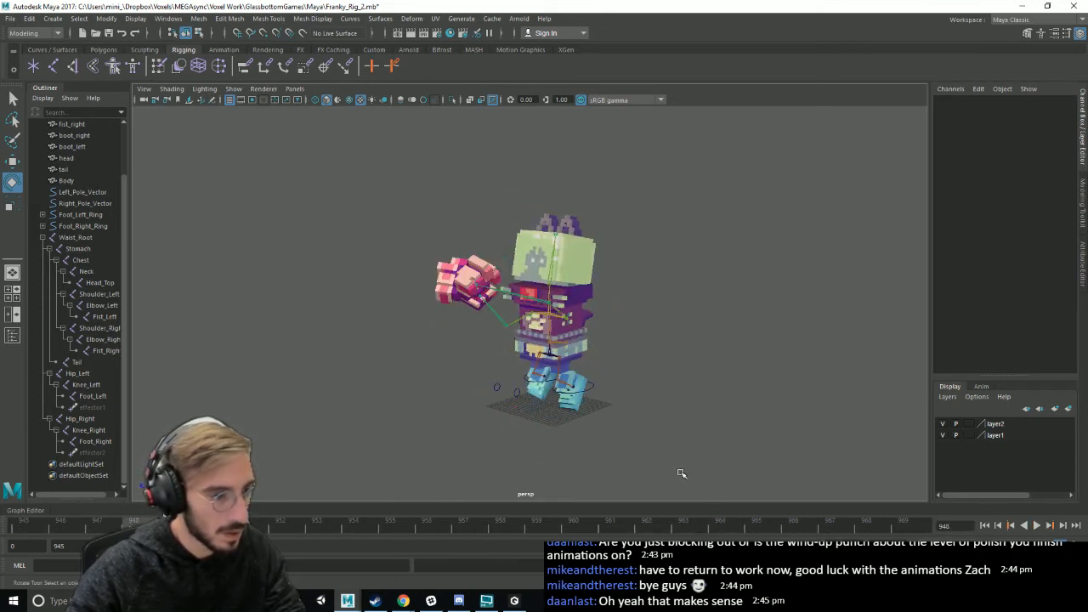
pyautogui.hotkey('alt', 'v')
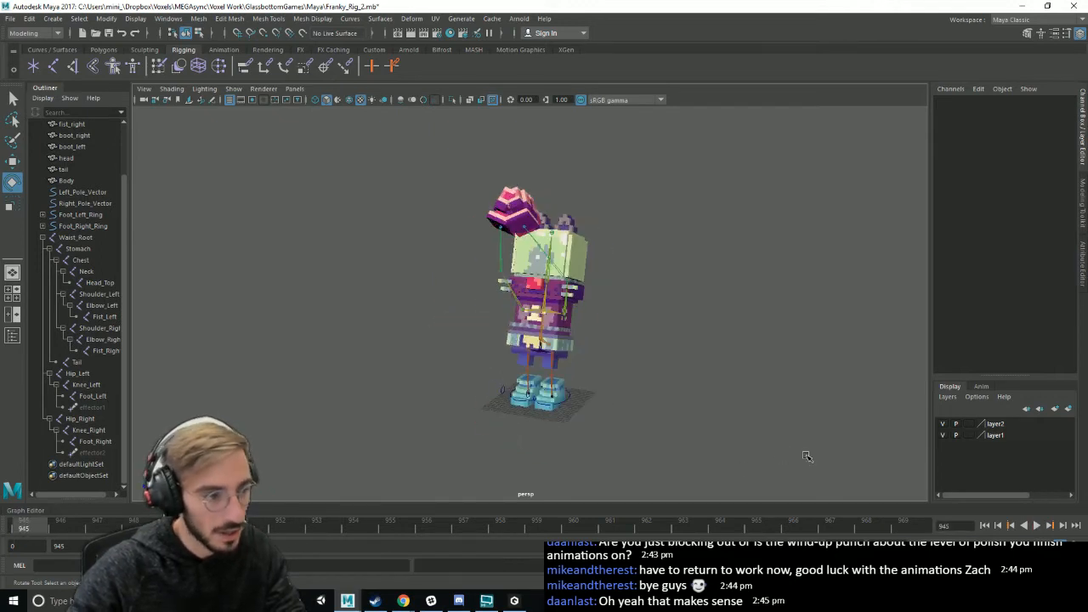
pyautogui.click(1037, 526)
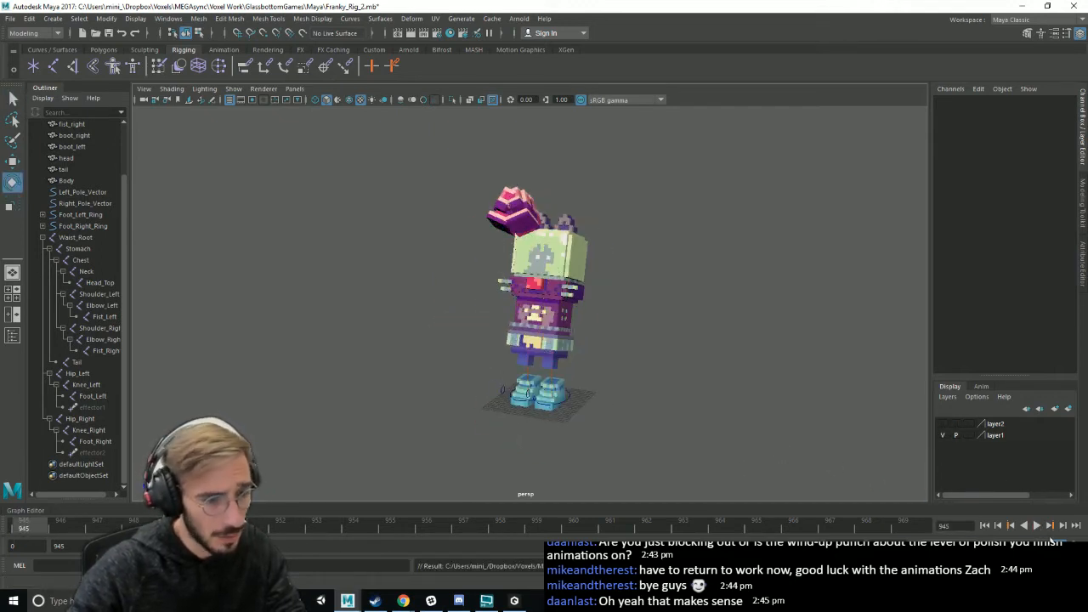
# - Play back the punch animation, return to frame 945 to review it again, and save the scene
pyautogui.click(1037, 526)
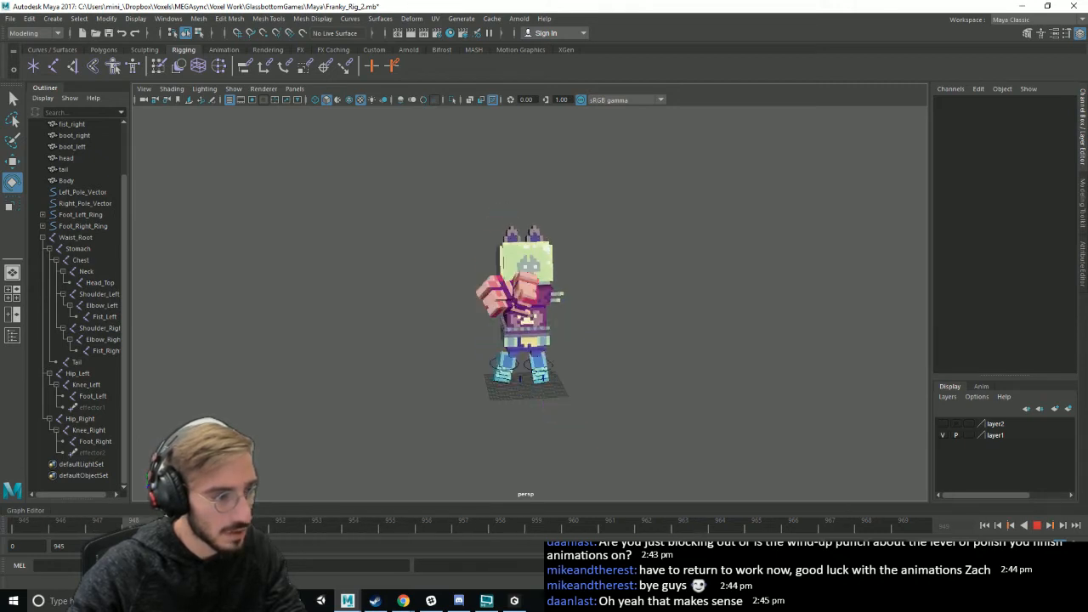
pyautogui.click(47, 531)
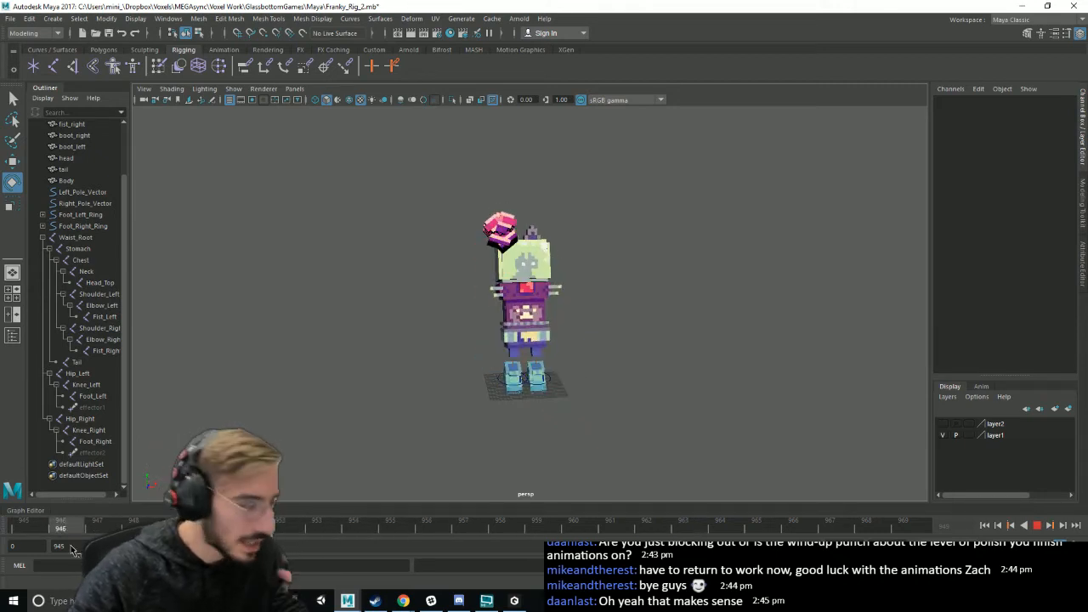
pyautogui.click(24, 520)
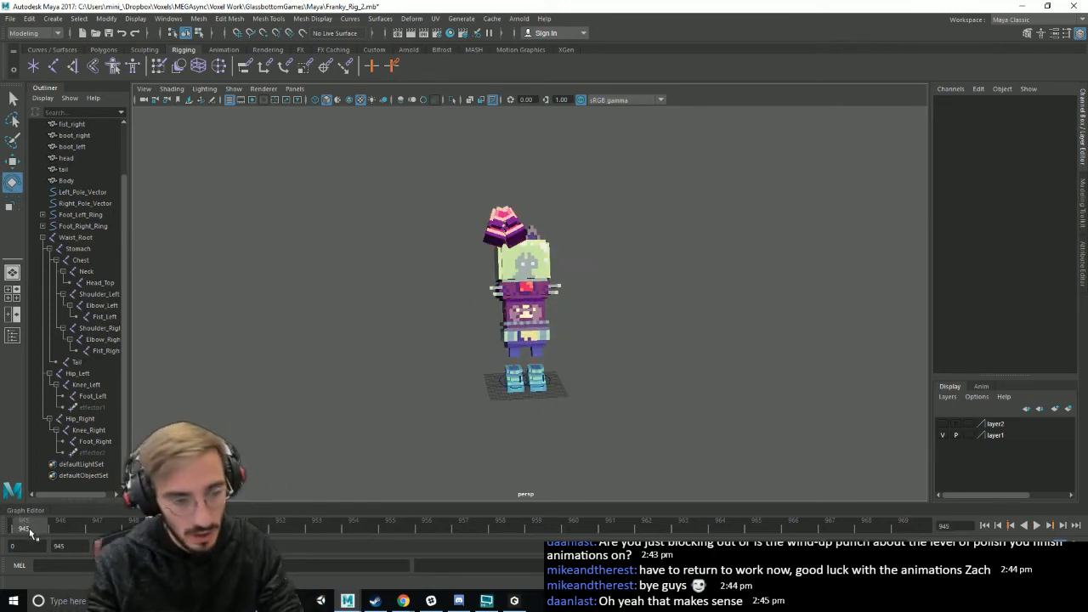
pyautogui.hotkey('alt', 'v')
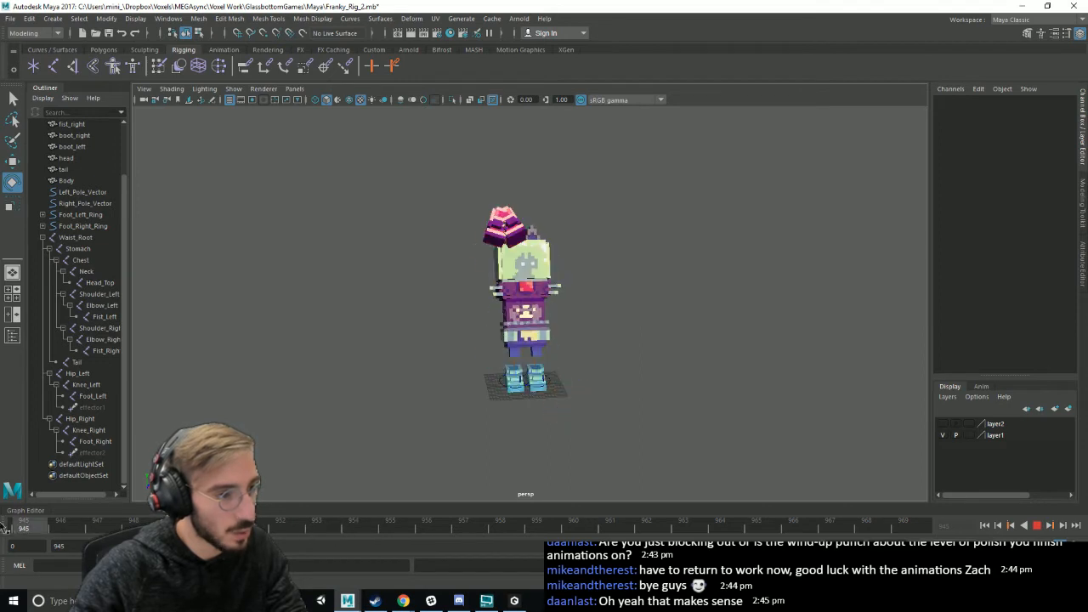
pyautogui.hotkey('alt', 'v')
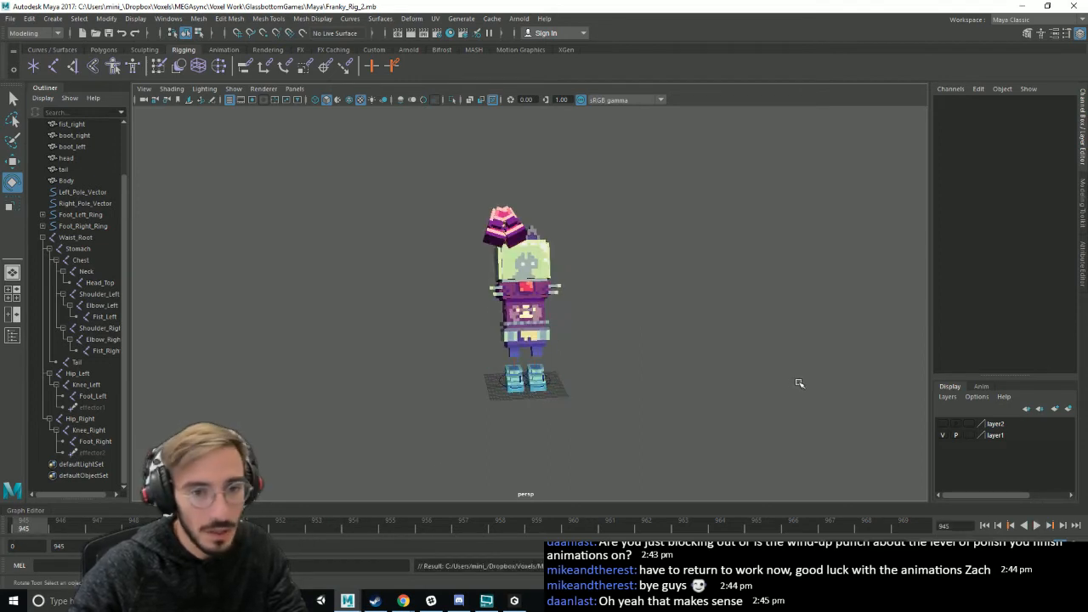
pyautogui.hotkey('ctrl', 's')
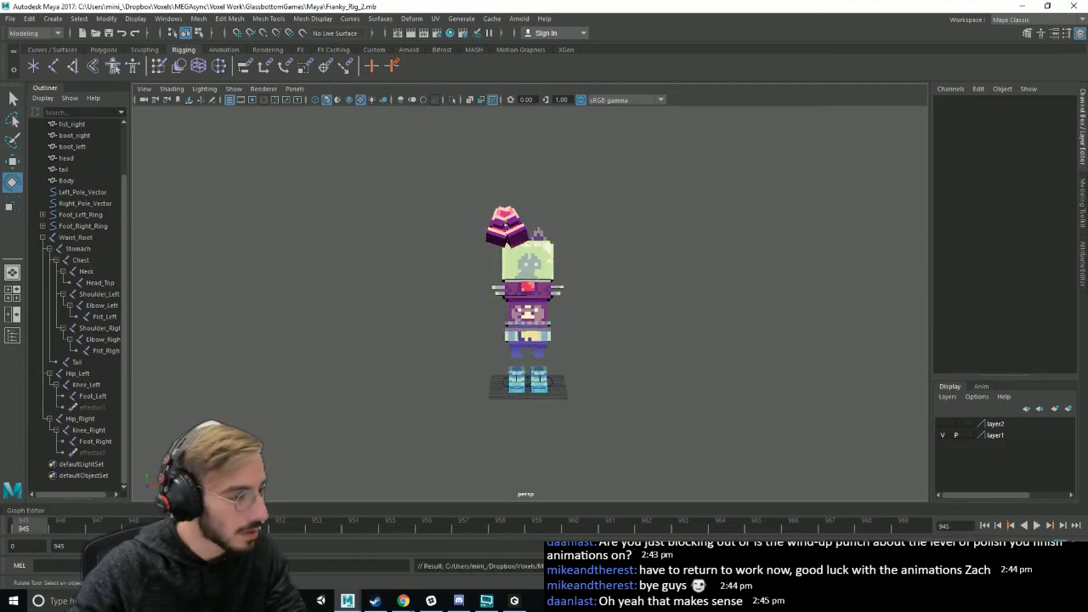
# - Set a key at frame 955 on all rig controls from Left_Pole_Vector through effector2 and play back the result
pyautogui.hotkey('alt', 'v')
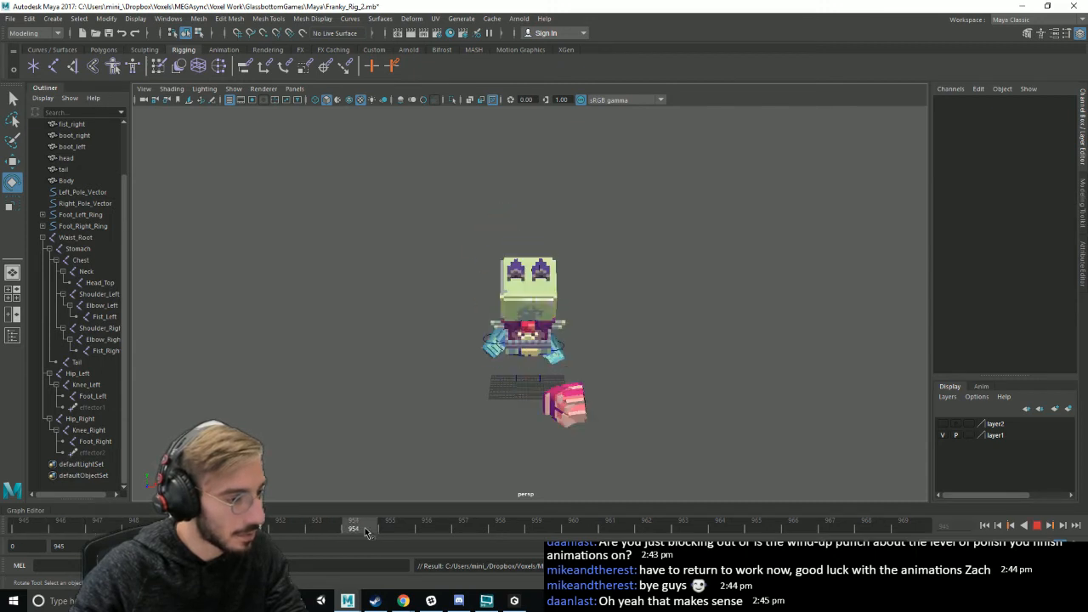
pyautogui.hotkey('alt', 'v')
pyautogui.click(81, 192)
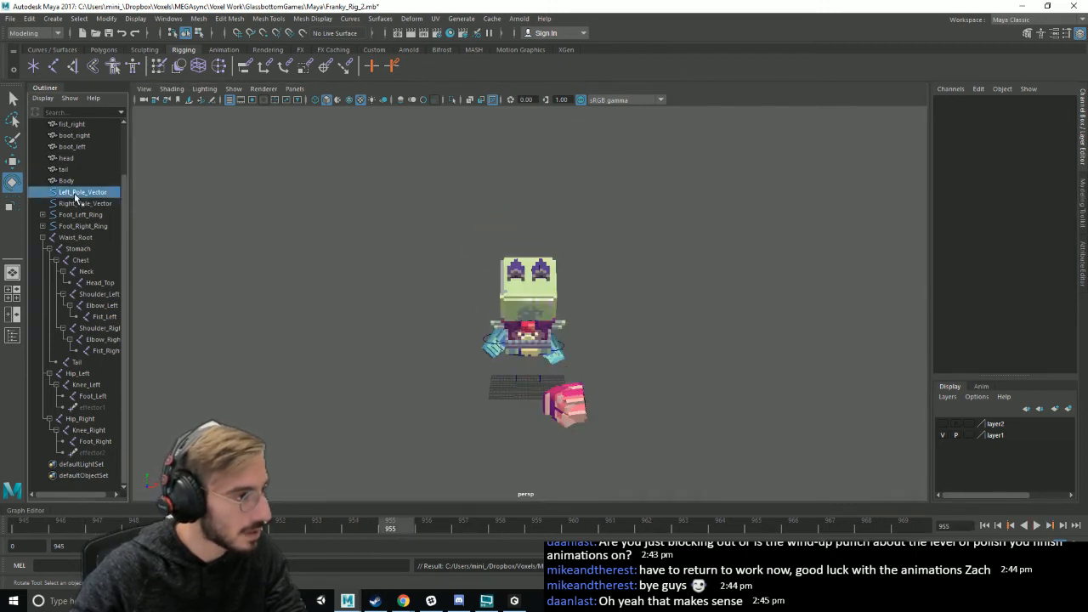
pyautogui.keyDown('shift'); pyautogui.click(97, 453); pyautogui.keyUp('shift')
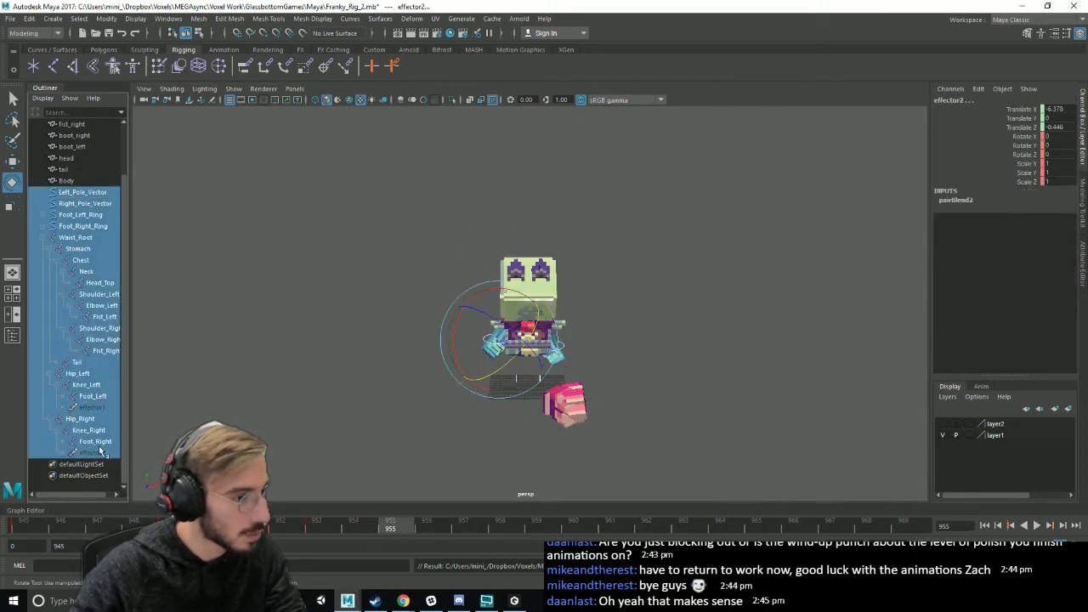
pyautogui.click(372, 68)
pyautogui.hotkey('alt', 'v')
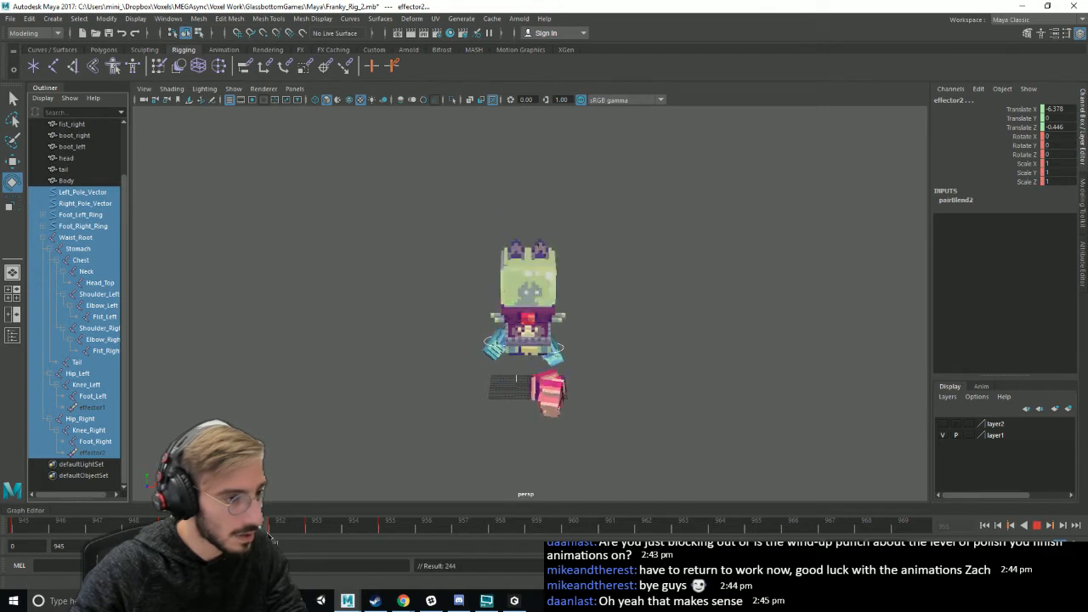
pyautogui.hotkey('alt', 'v')
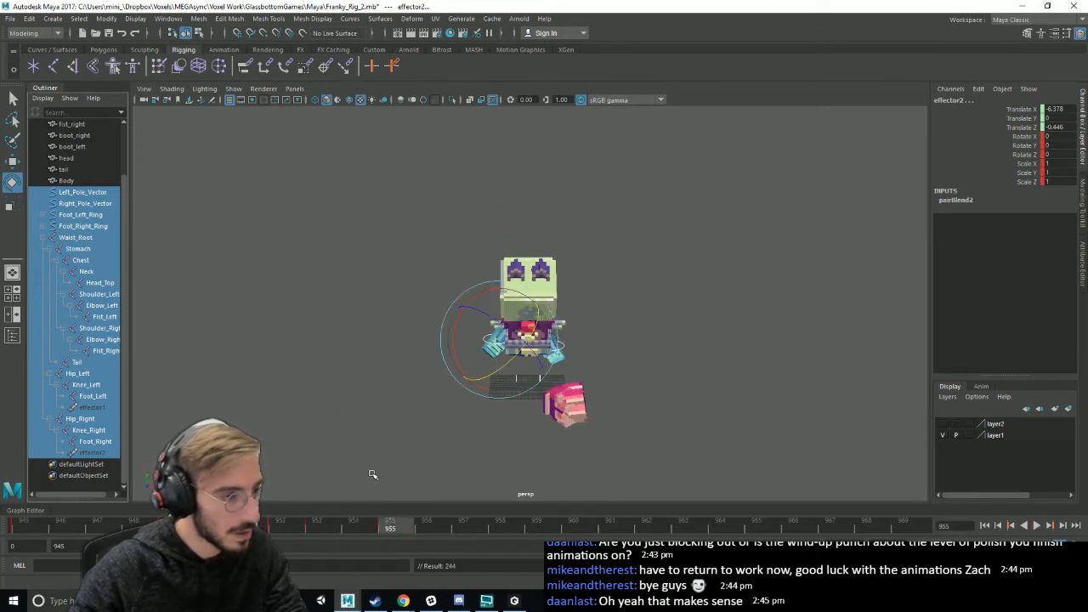
# - Make layer2 visible and rotate the Waist_Root joint to about -22.2 on X at frame 945
pyautogui.click(343, 401)
pyautogui.hotkey('alt', 'shift', 'v')
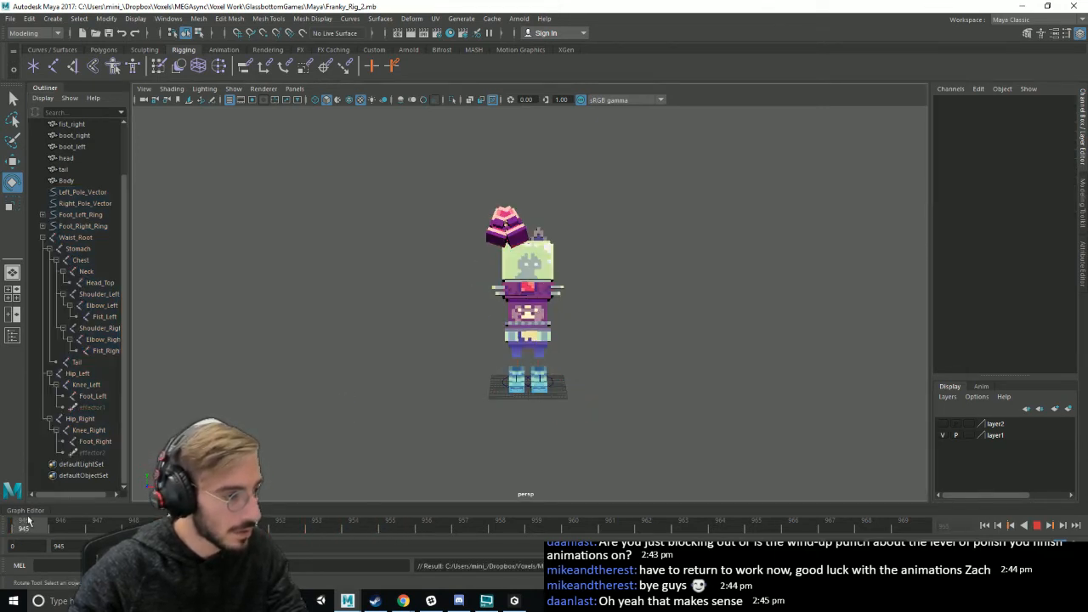
pyautogui.click(941, 424)
pyautogui.scroll(5, 596, 361)
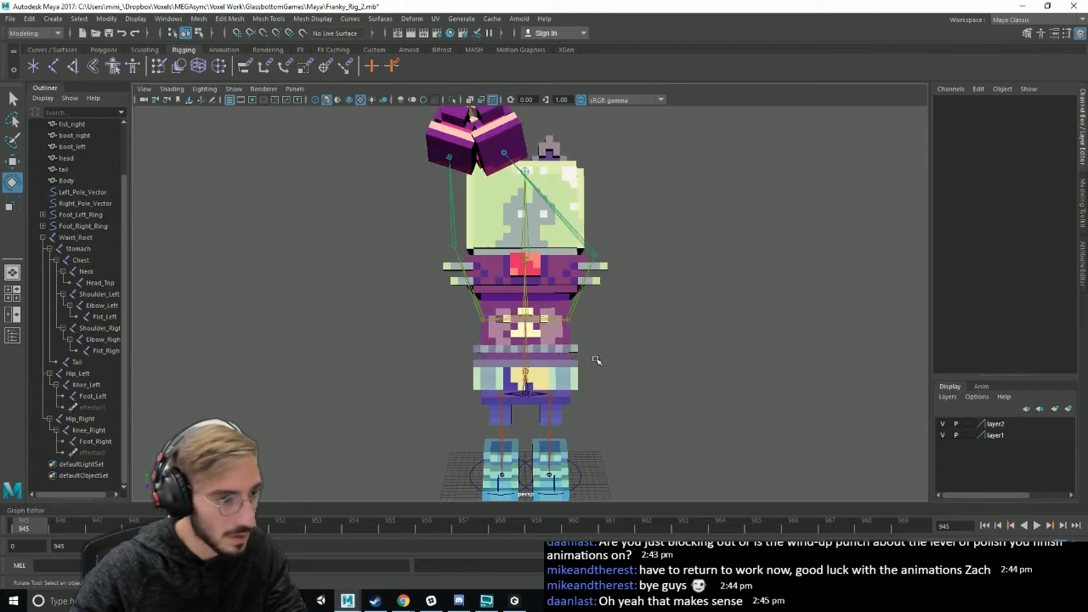
pyautogui.click(525, 380)
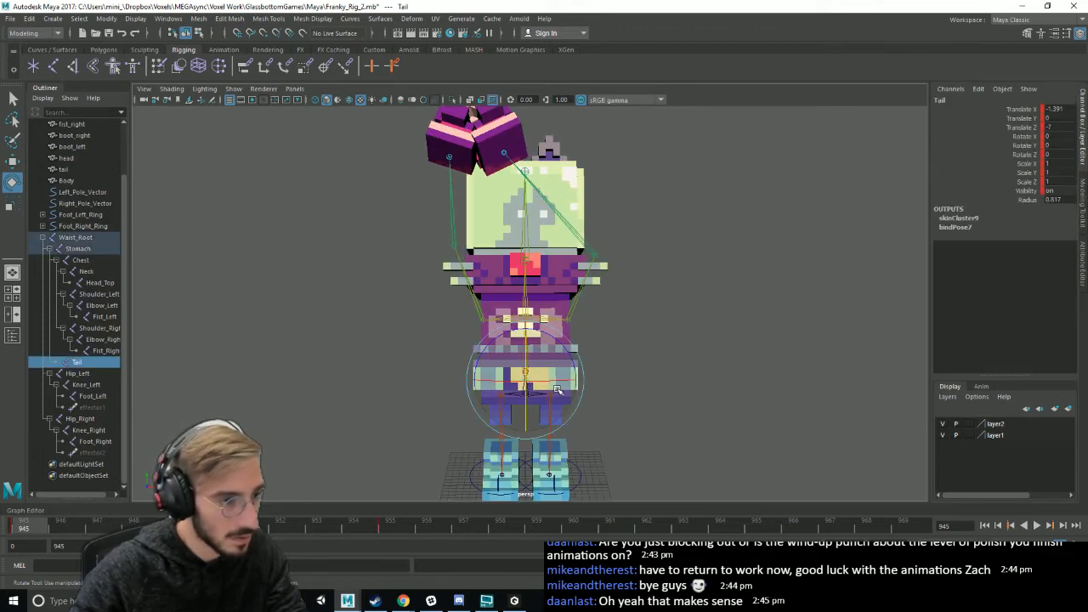
pyautogui.keyDown('alt'); pyautogui.moveTo(525, 380); pyautogui.dragTo(555, 365); pyautogui.keyUp('alt')
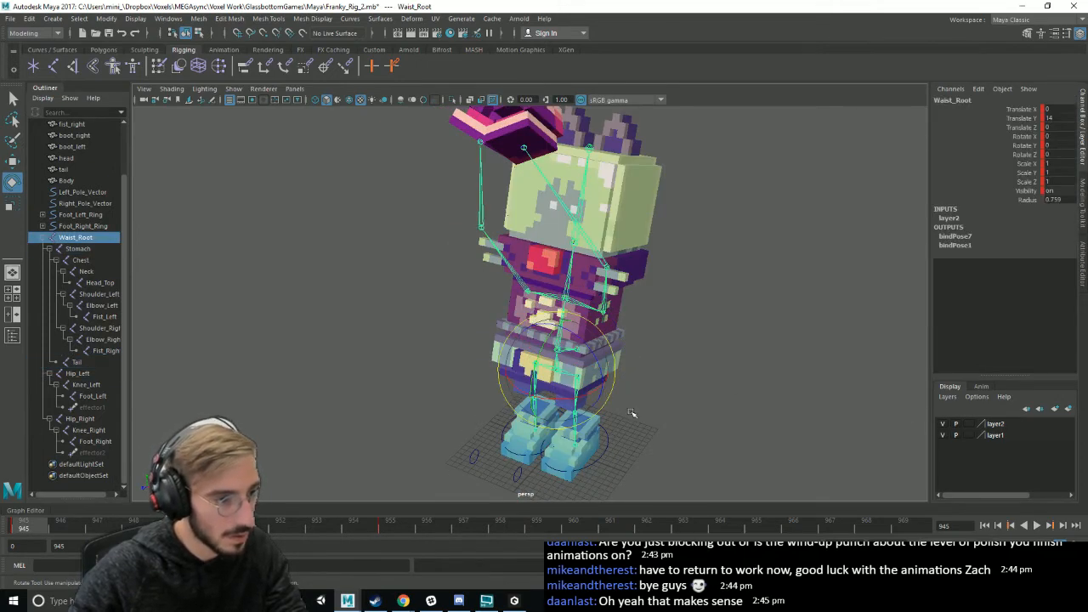
pyautogui.keyDown('alt'); pyautogui.moveTo(634, 414); pyautogui.dragTo(693, 410); pyautogui.keyUp('alt')
pyautogui.moveTo(548, 390); pyautogui.dragTo(529, 389)
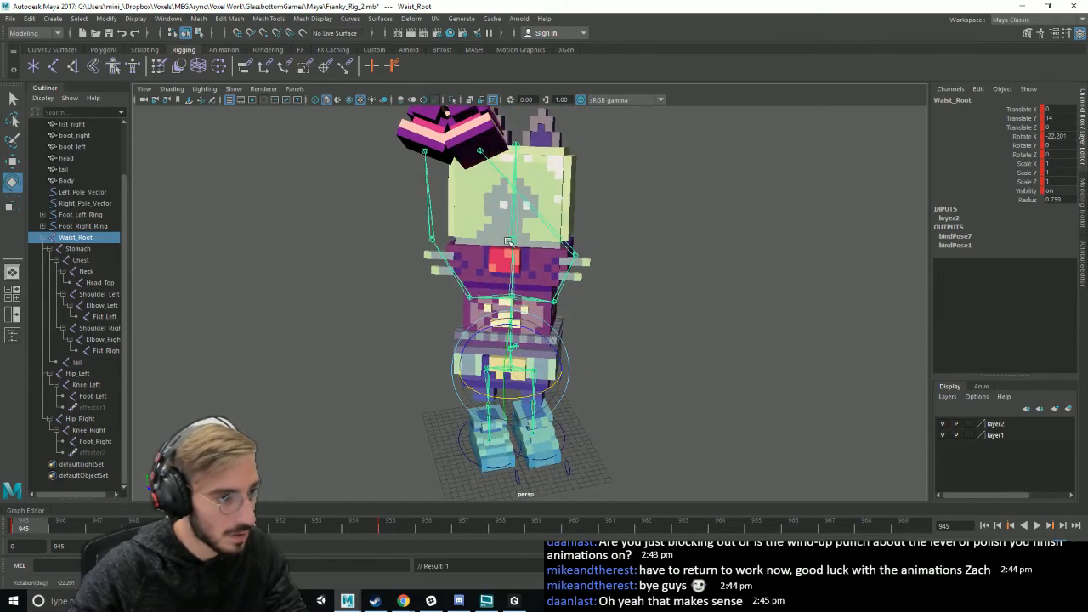
# - Rotate the Neck joint to about 18.8 on X at frame 945 and play back the animation
pyautogui.click(512, 240)
pyautogui.moveTo(522, 250); pyautogui.dragTo(540, 249)
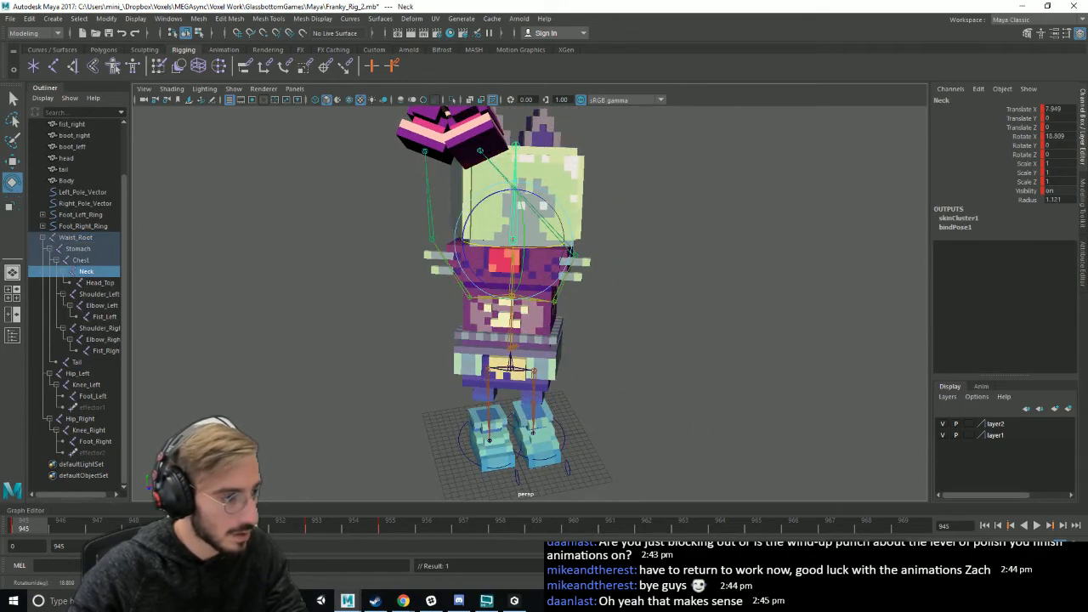
pyautogui.hotkey('alt', 'v')
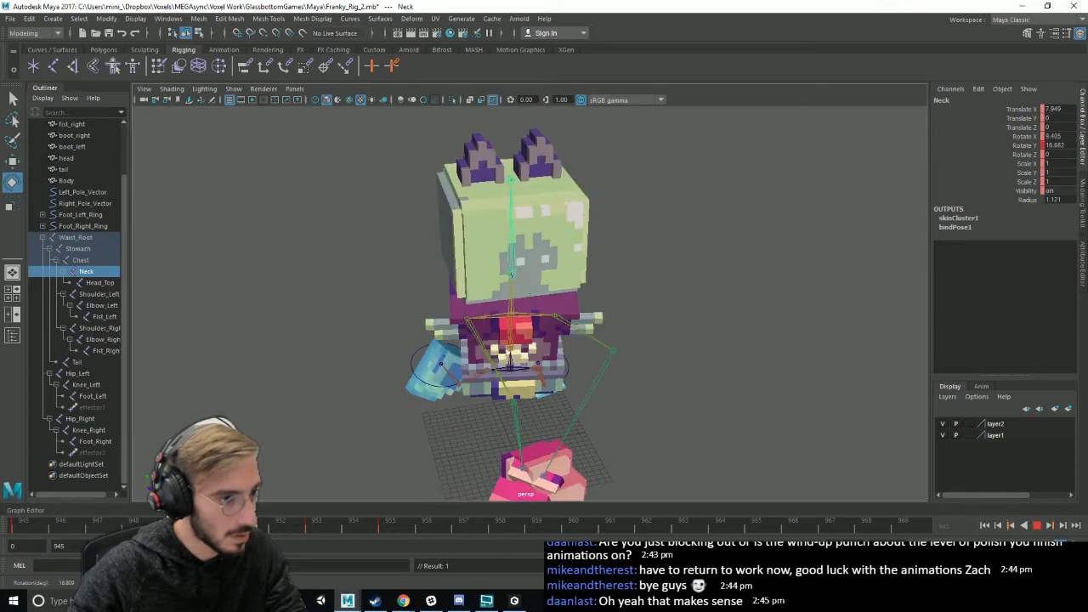
# - Try rotating the Waist_Root joint about 12.4 degrees on X at frame 955
pyautogui.keyDown('alt'); pyautogui.moveTo(516, 470); pyautogui.dragTo(613, 412); pyautogui.keyUp('alt')
pyautogui.click(723, 415)
pyautogui.keyDown('alt'); pyautogui.moveTo(504, 432); pyautogui.dragTo(596, 431); pyautogui.keyUp('alt')
pyautogui.click(524, 418)
pyautogui.scroll(-4, 588, 427)
pyautogui.click(616, 297)
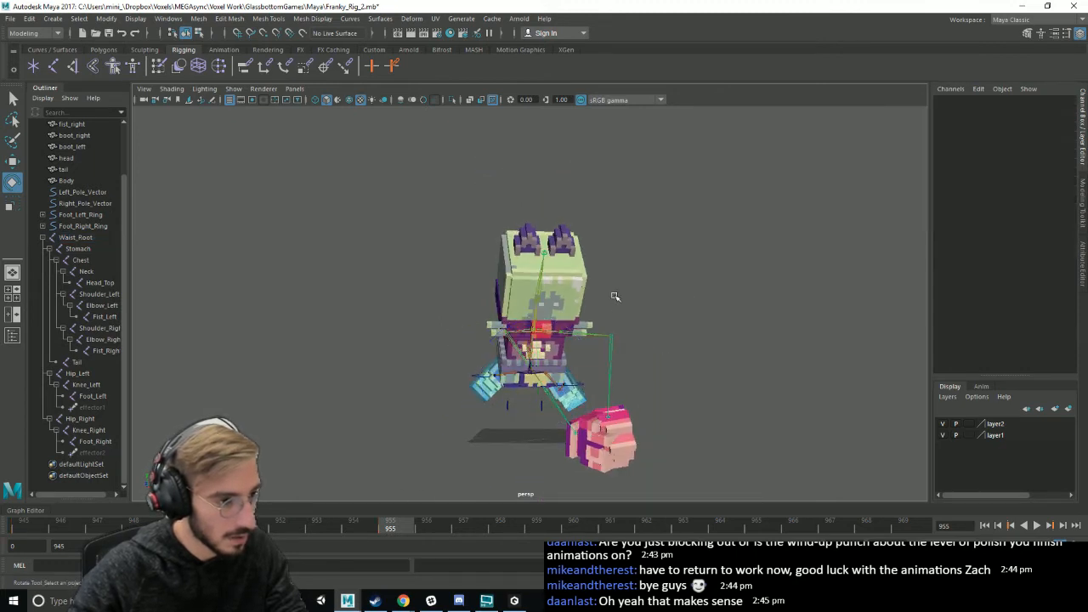
# - Try rotating the Neck joint at frame 955 to straighten the head, and play back the motion
pyautogui.click(537, 291)
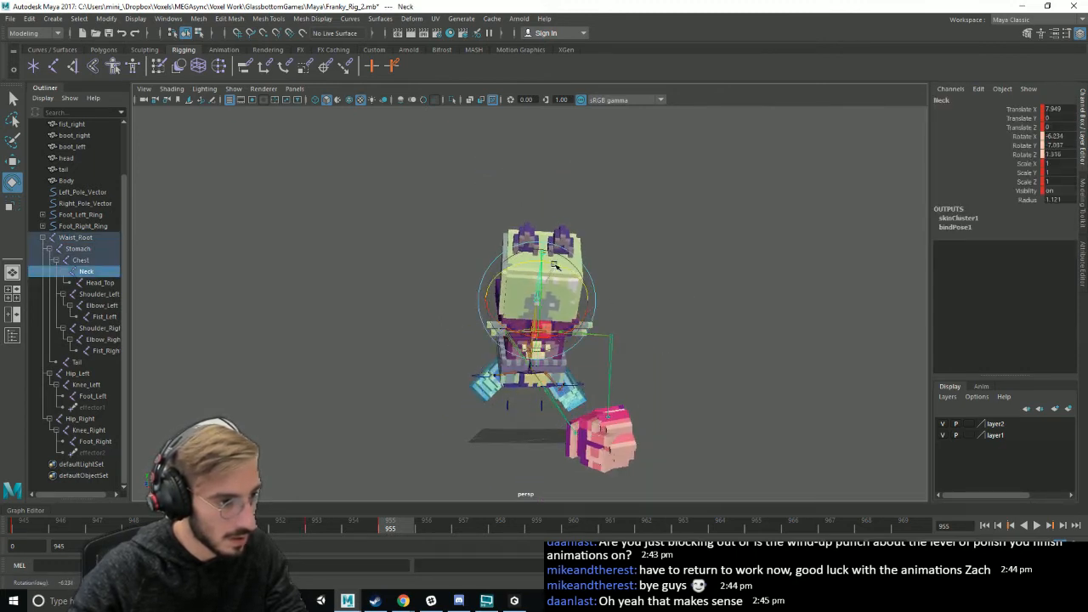
pyautogui.moveTo(555, 265); pyautogui.dragTo(551, 268)
pyautogui.hotkey('shift', 'e')
pyautogui.hotkey('alt', 'v')
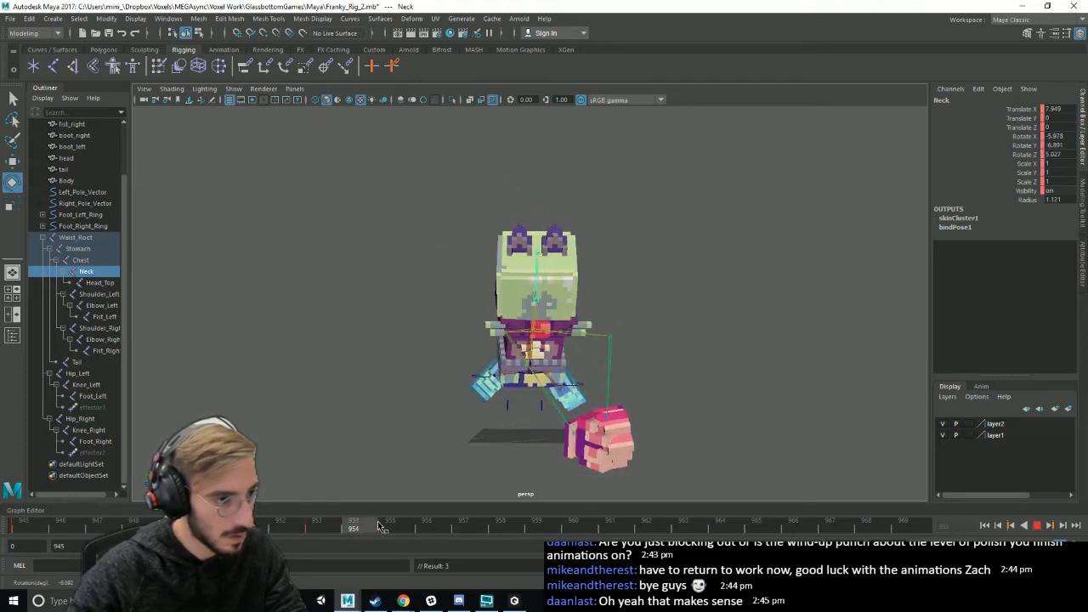
pyautogui.hotkey('alt', 'v')
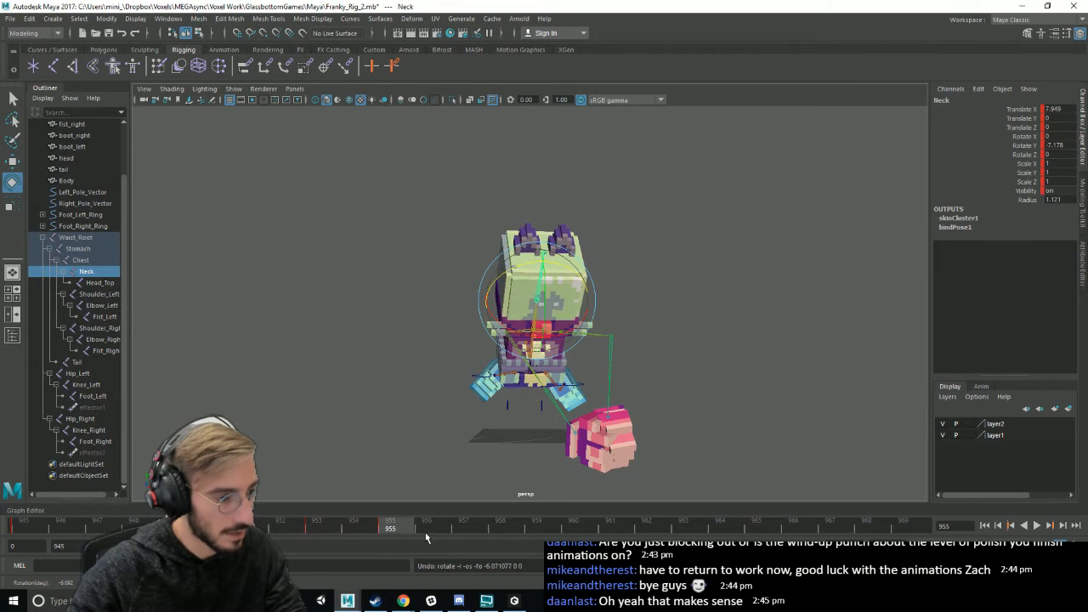
# - Undo the Neck and Waist_Root rotations made at frame 955
pyautogui.hotkey('ctrl', 'z')
pyautogui.hotkey('ctrl', 'z')
pyautogui.hotkey('ctrl', 'z')
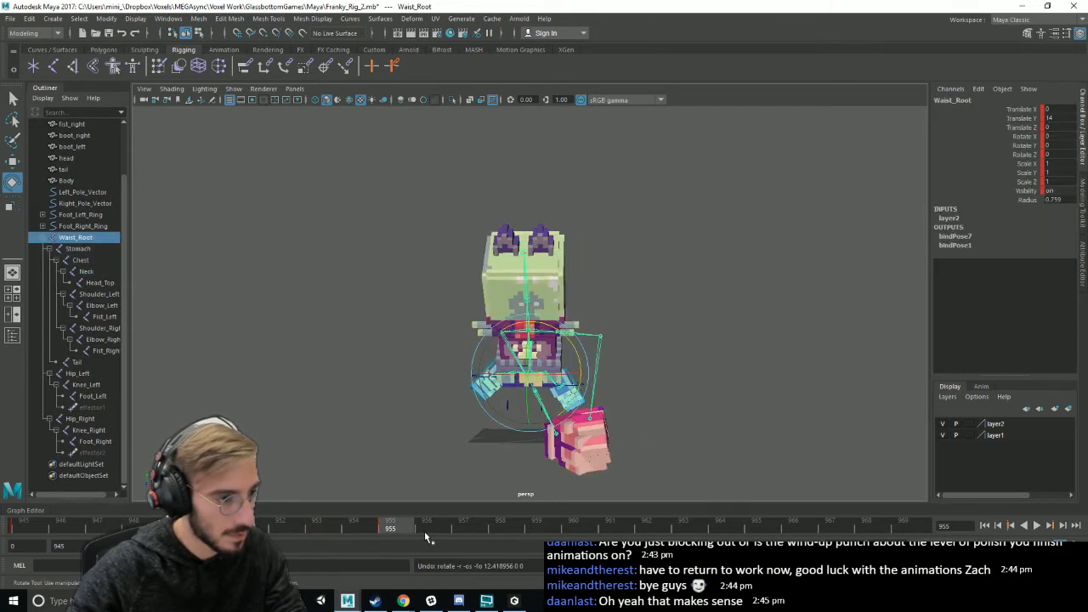
pyautogui.hotkey('ctrl', 'z')
# - Rotate the Waist_Root joint to about 8.1 on X at frame 953
pyautogui.hotkey('alt', 'v')
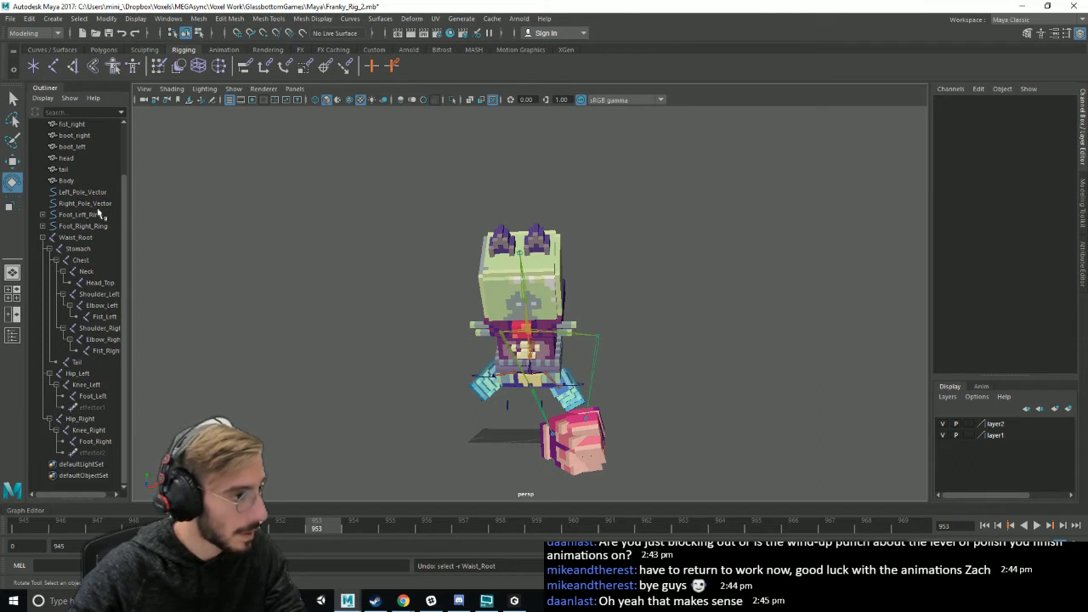
pyautogui.click(86, 271)
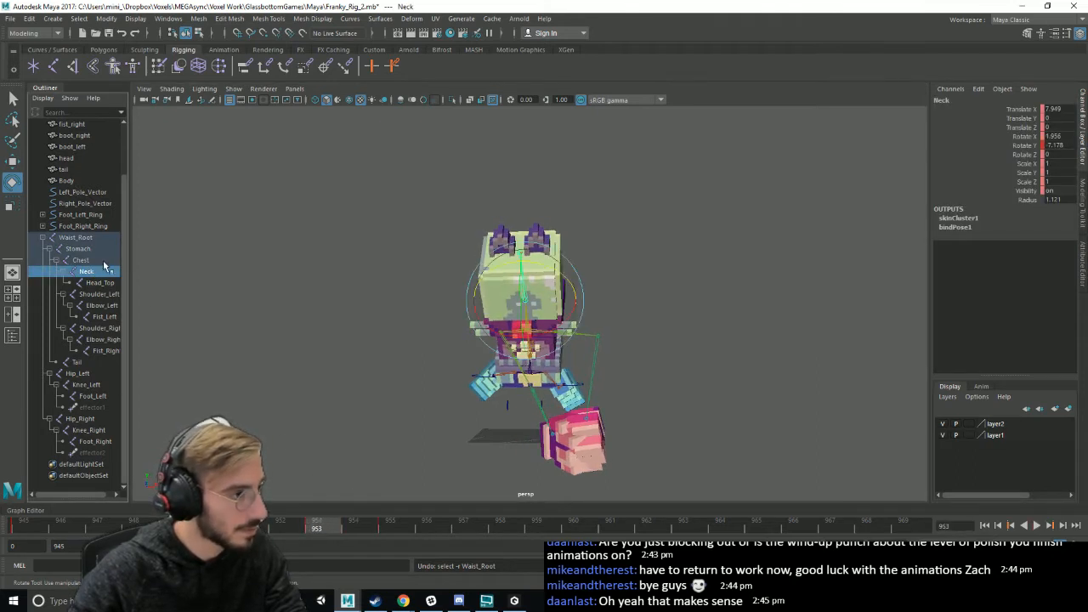
pyautogui.click(87, 239)
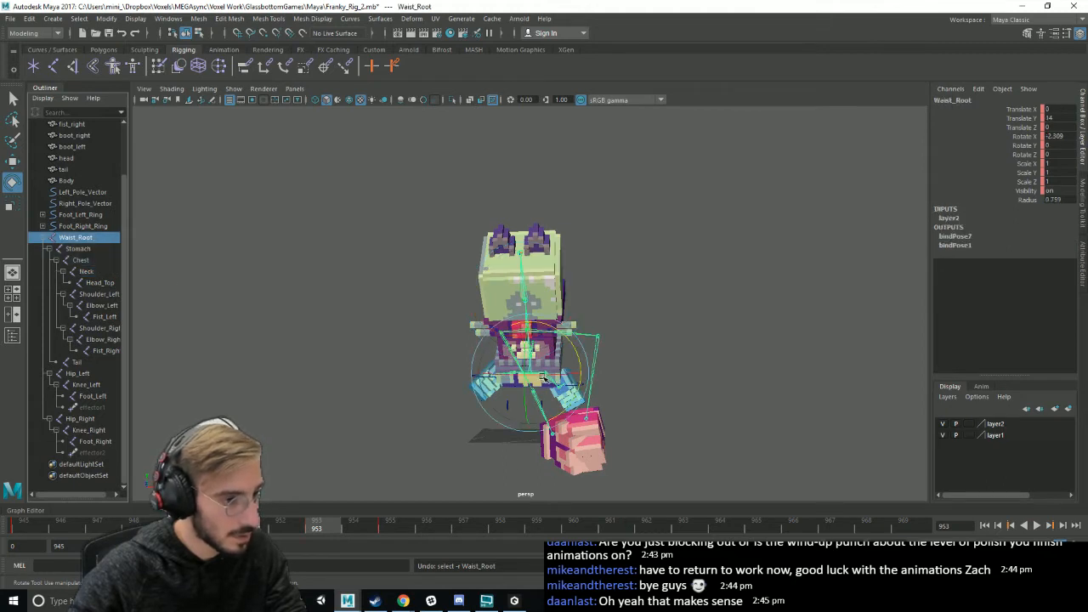
pyautogui.moveTo(542, 377); pyautogui.dragTo(562, 301)
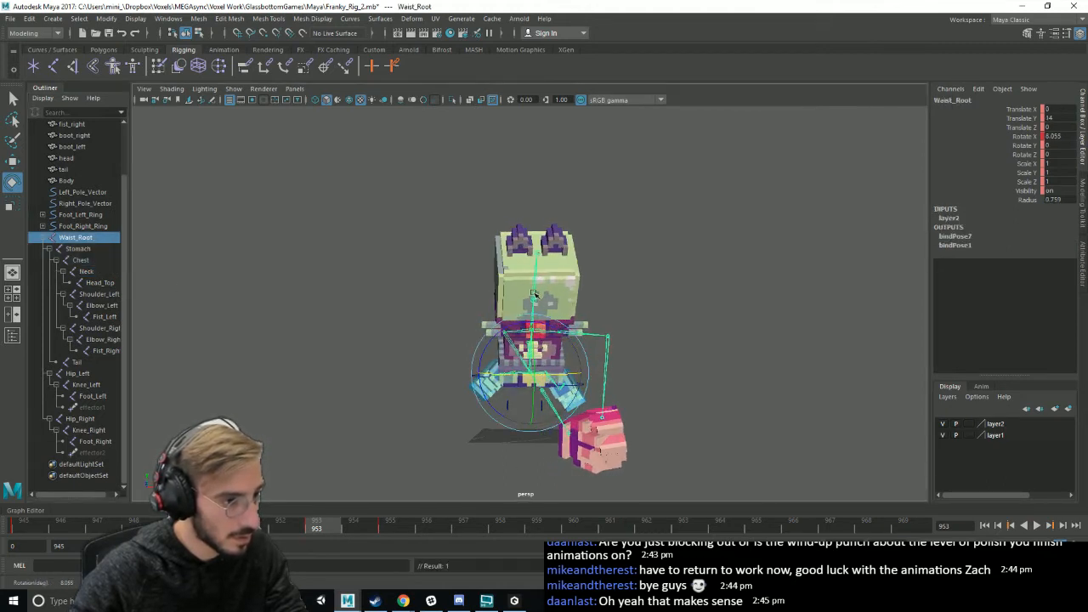
# - Rotate the Neck joint at frame 953 to adjust the head's angle over the turned waist, and play back the motion
pyautogui.hotkey('ctrl', 'z')
pyautogui.hotkey('ctrl', 'z')
pyautogui.moveTo(524, 334); pyautogui.dragTo(491, 312)
pyautogui.hotkey('alt', 'v')
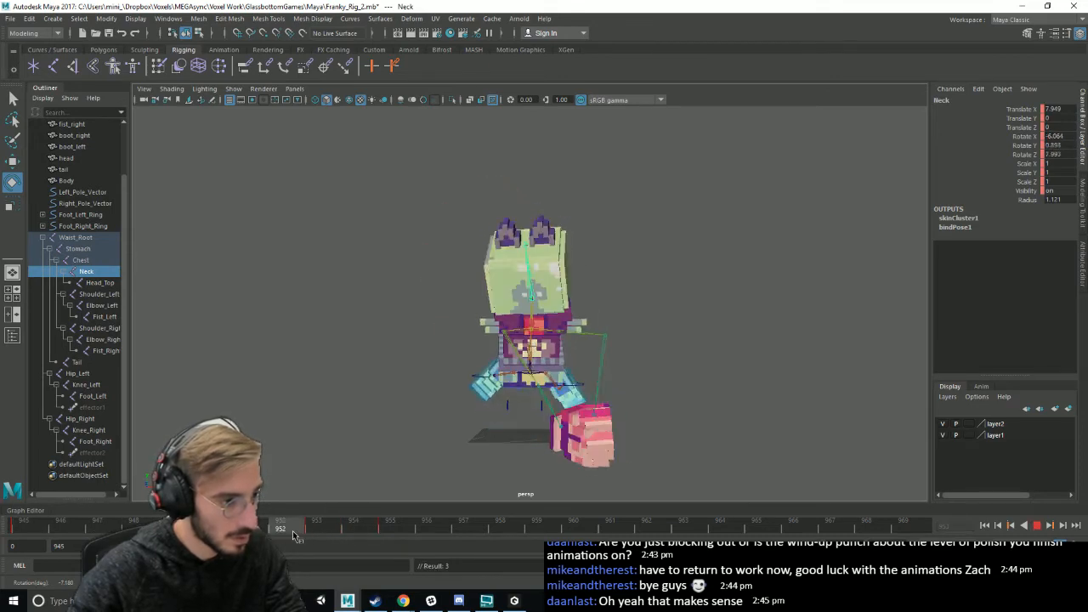
pyautogui.hotkey('alt', 'v')
# - Delete the key at frame 955 on all rig controls from Left_Pole_Vector through effector2
pyautogui.click(81, 193)
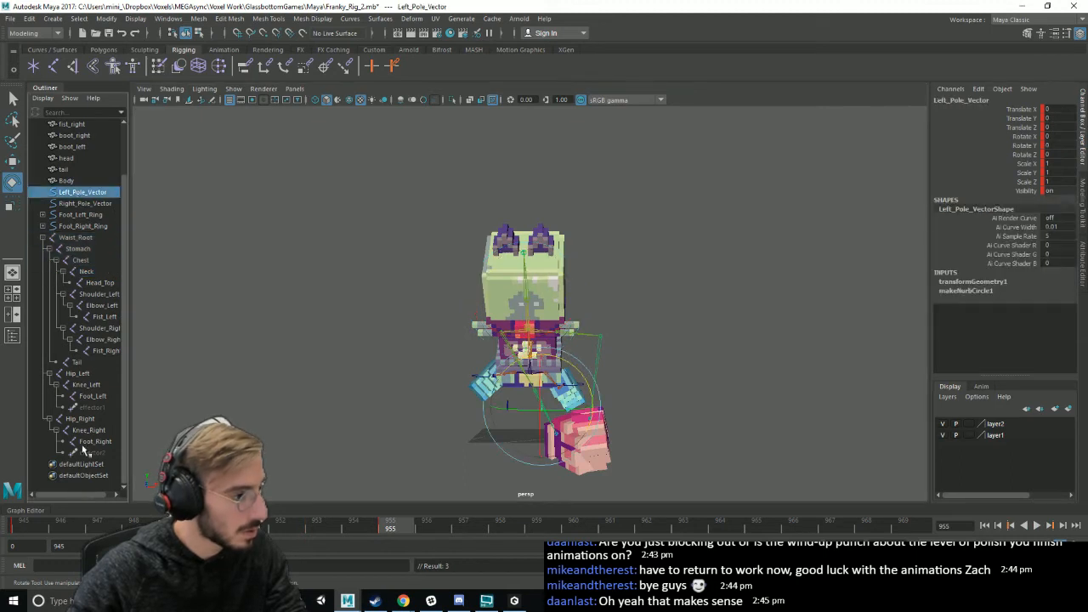
pyautogui.keyDown('shift'); pyautogui.click(88, 453); pyautogui.keyUp('shift')
pyautogui.rightClick(387, 529)
pyautogui.click(413, 400)
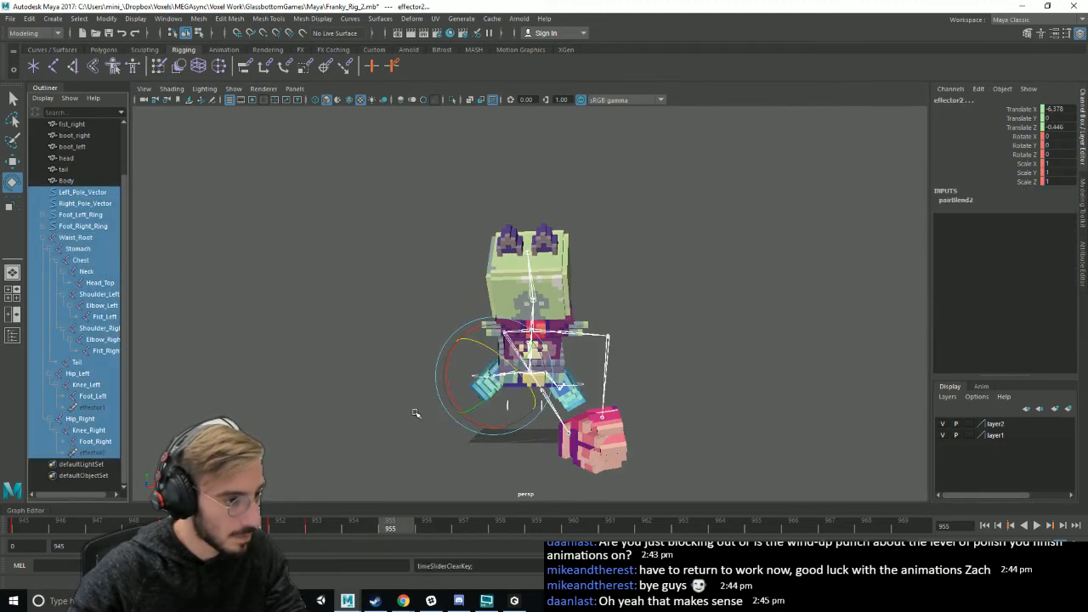
# - Play back the animation, deselect the rig controls, and save the scene
pyautogui.hotkey('alt', 'v')
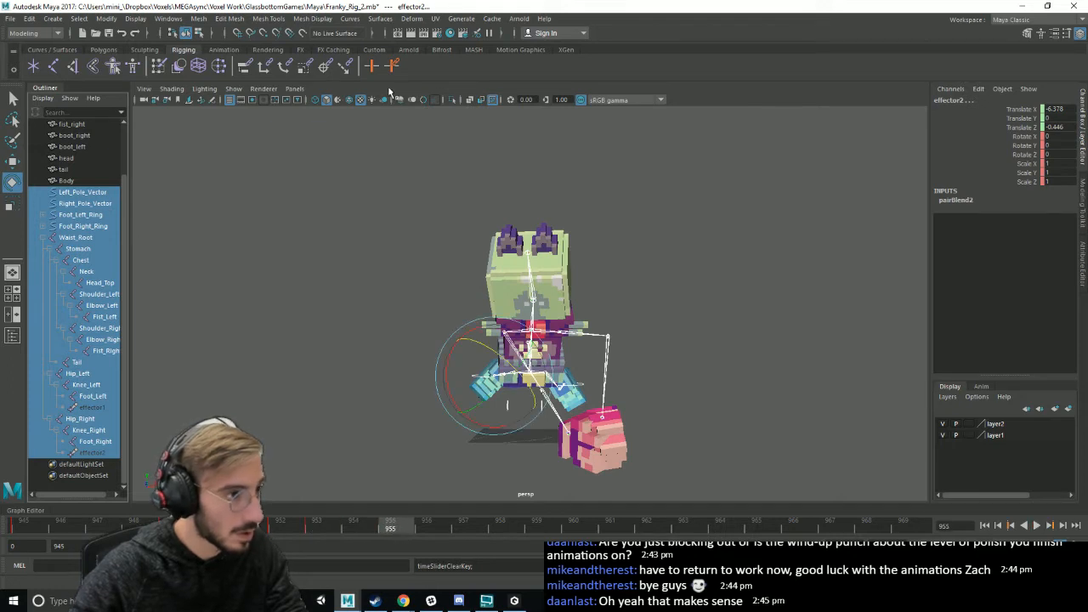
pyautogui.click(712, 372)
pyautogui.hotkey('ctrl', 's')
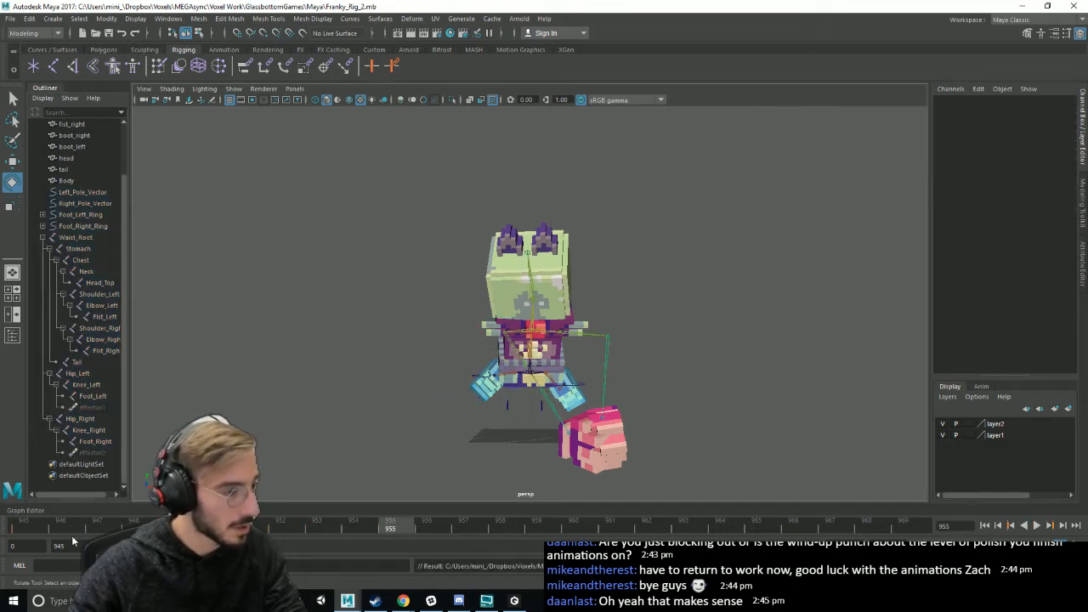
# - Start an FBX export of the whole scene and check its bake animation settings
pyautogui.click(284, 413)
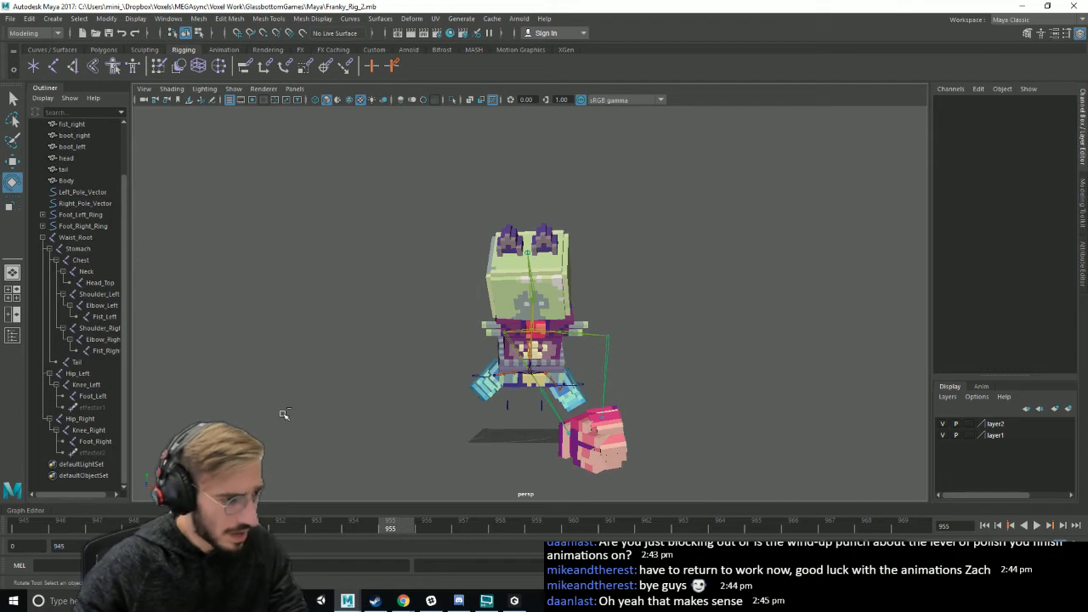
pyautogui.press('s')
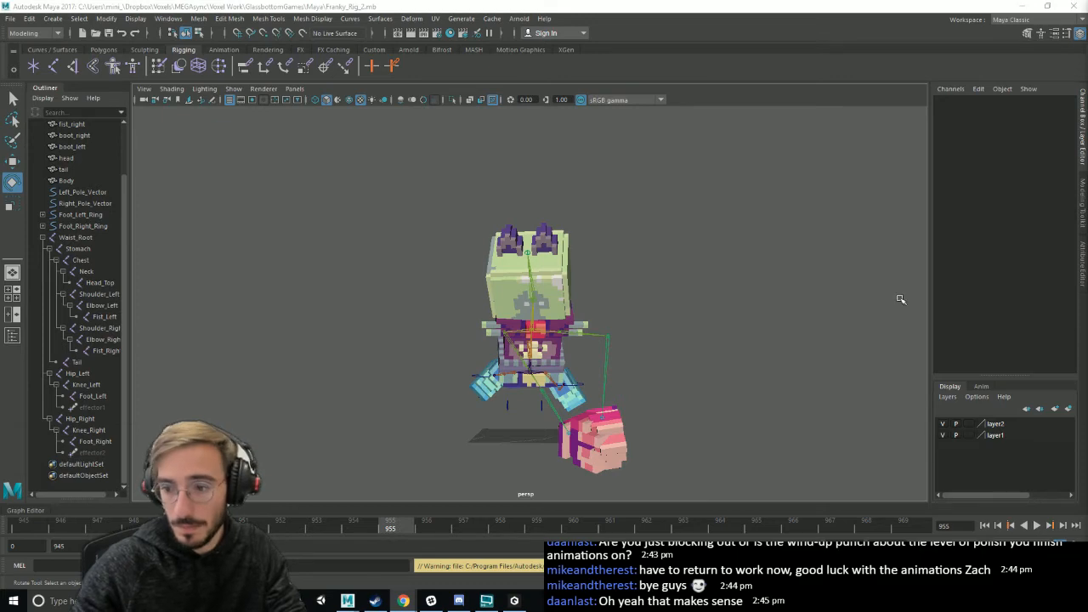
pyautogui.click(12, 18)
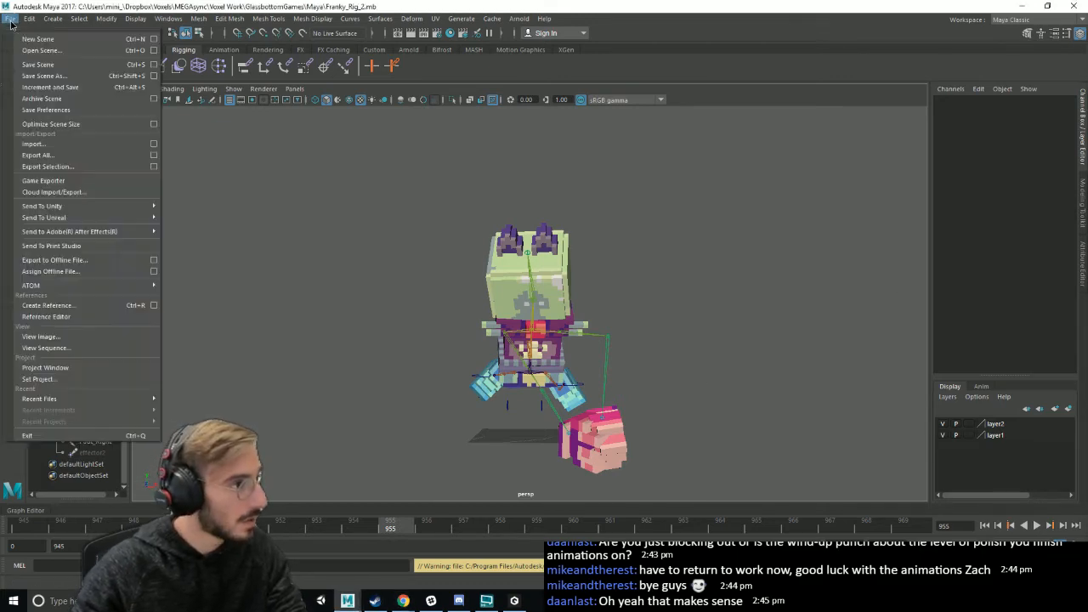
pyautogui.click(30, 163)
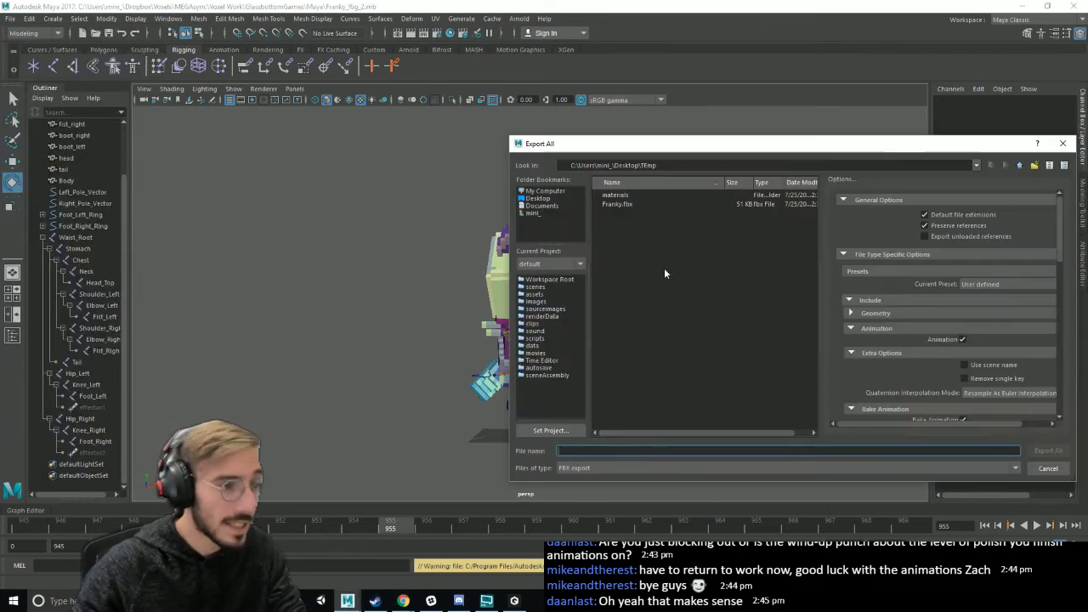
pyautogui.click(615, 206)
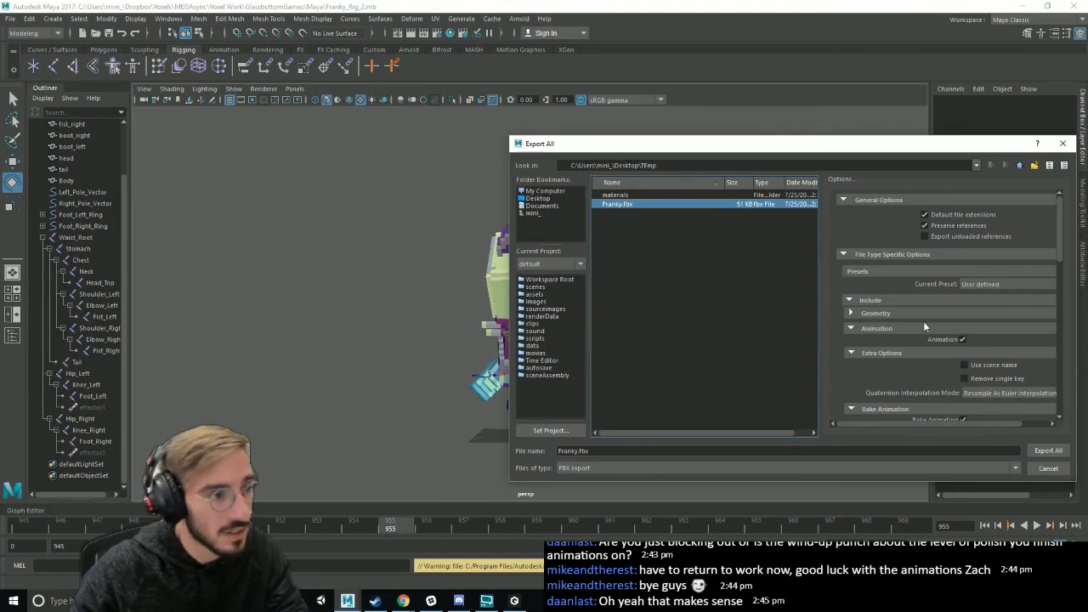
pyautogui.scroll(-2, 925, 326)
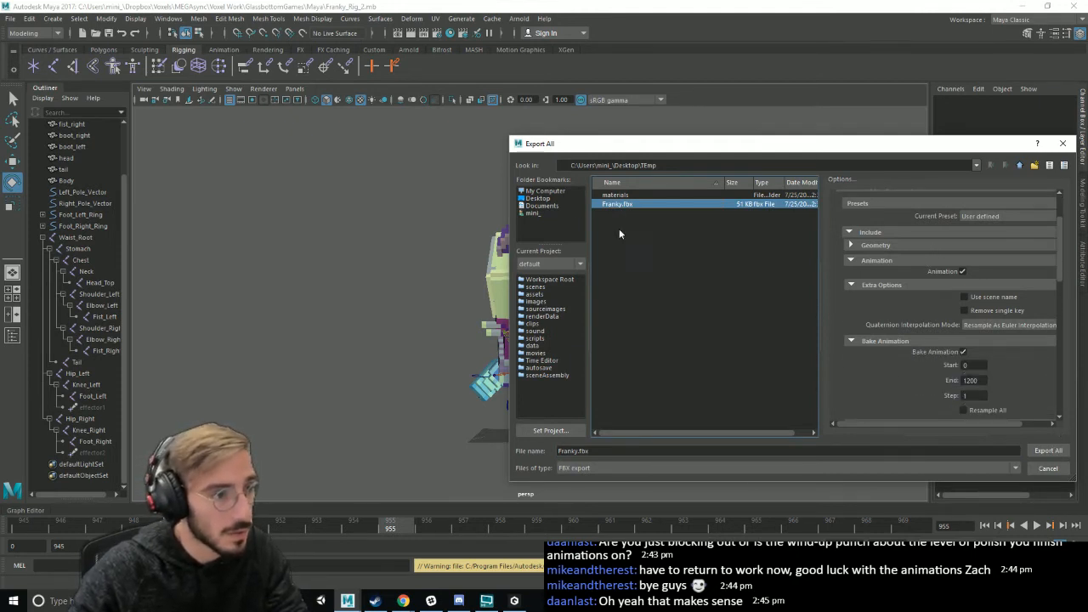
# - Export the scene to Dropbox\Assets\Animations, replacing Enemy_Walk.fbx, and dismiss the export warnings
pyautogui.click(536, 213)
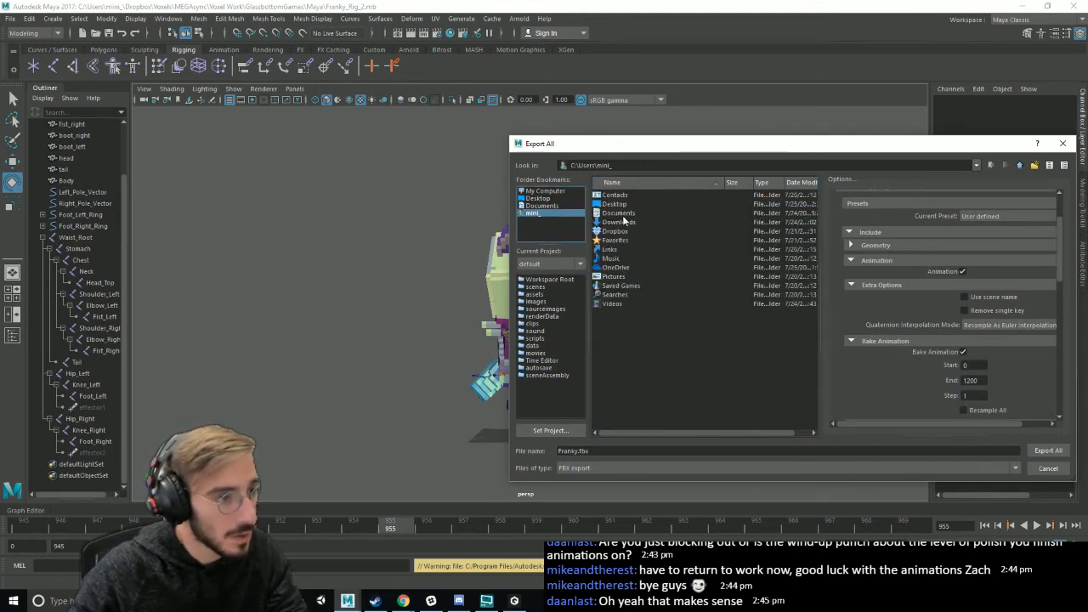
pyautogui.doubleClick(614, 228)
pyautogui.doubleClick(616, 196)
pyautogui.doubleClick(619, 197)
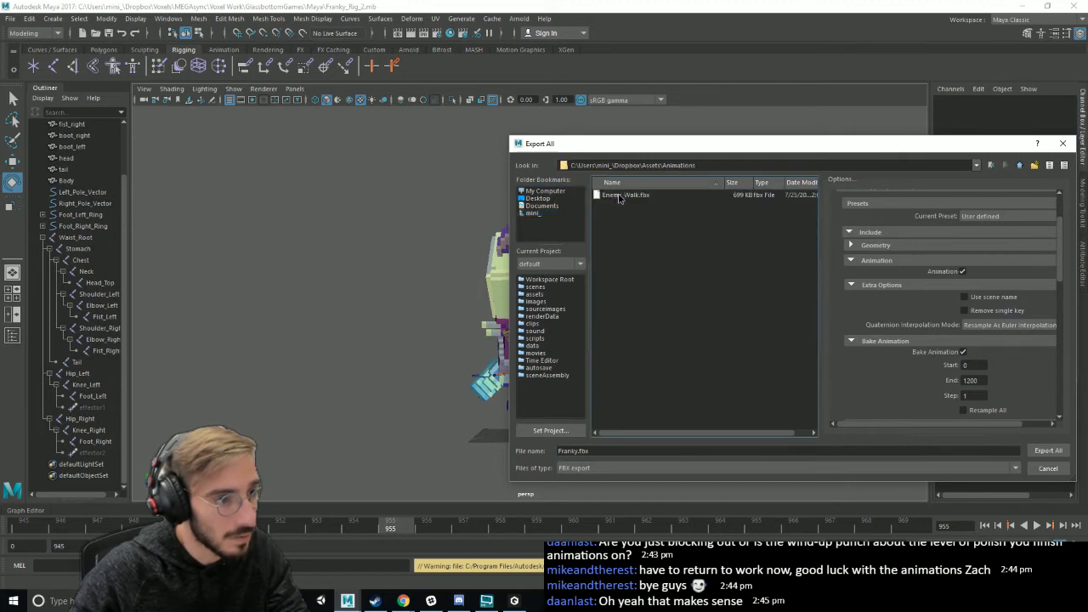
pyautogui.click(622, 195)
pyautogui.click(1042, 451)
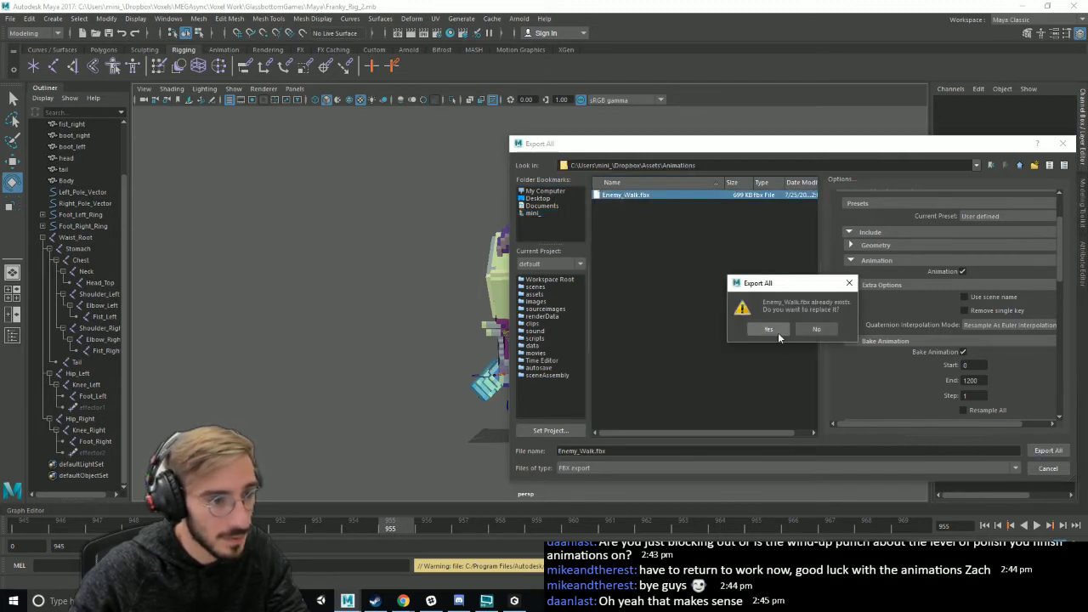
pyautogui.click(778, 330)
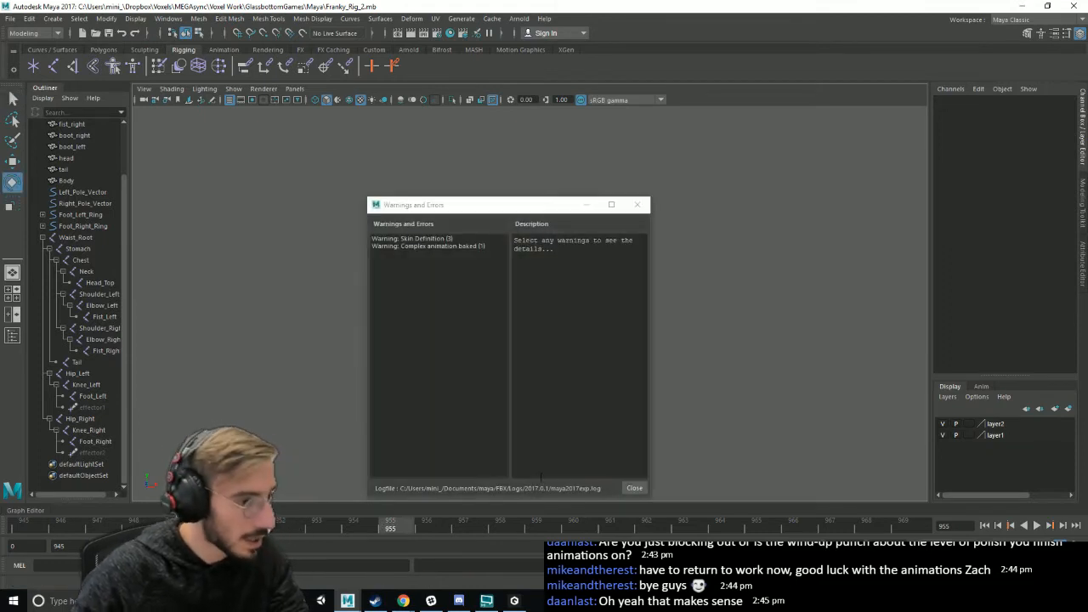
pyautogui.click(635, 489)
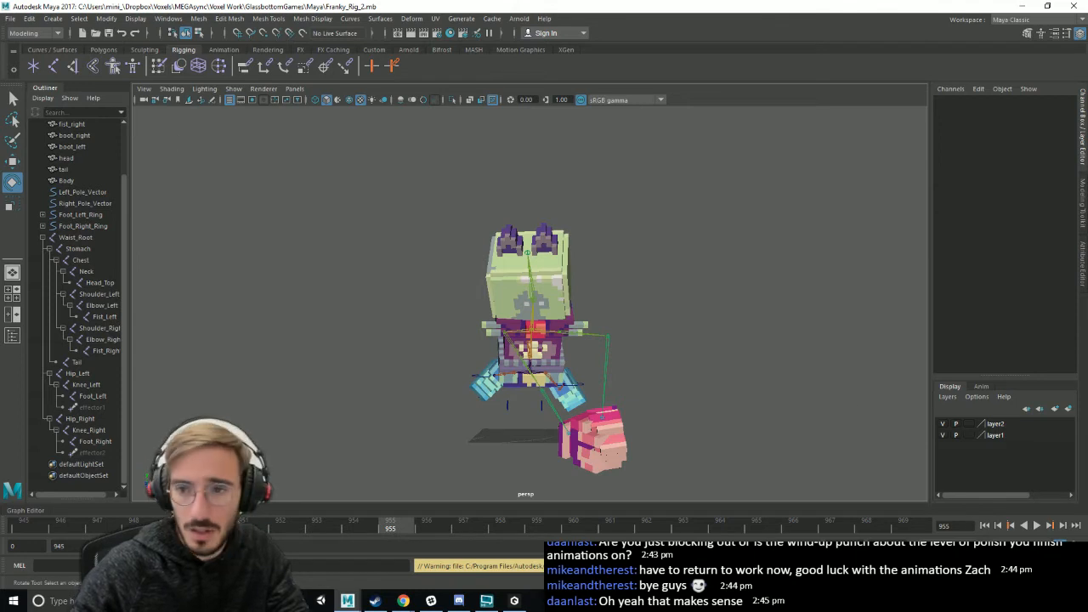
# - Save the Franky_Rig_2 scene
pyautogui.scroll(-2, 723, 340)
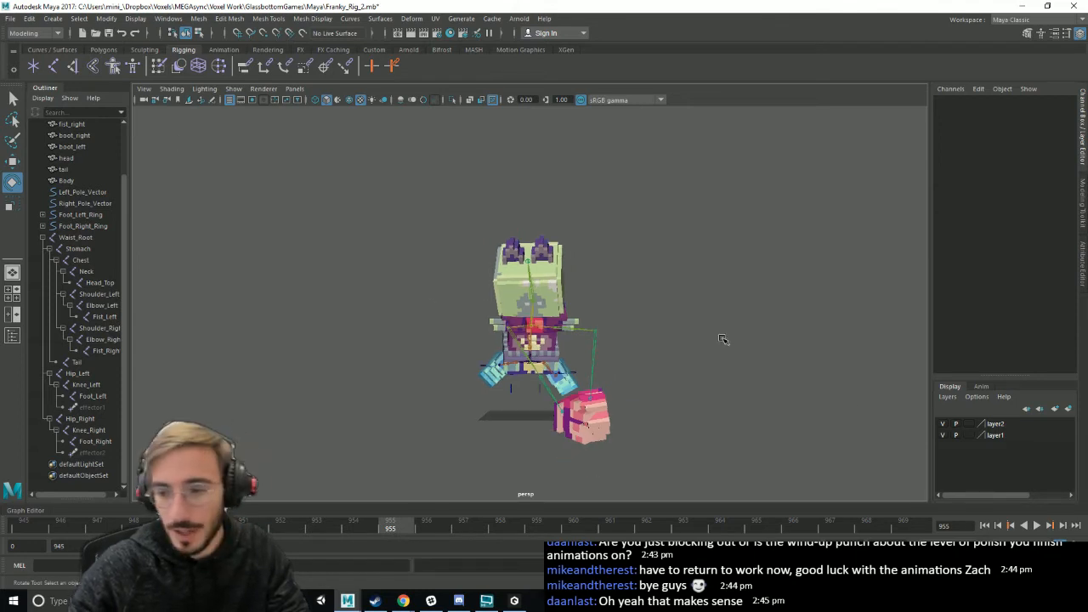
pyautogui.scroll(2, 692, 340)
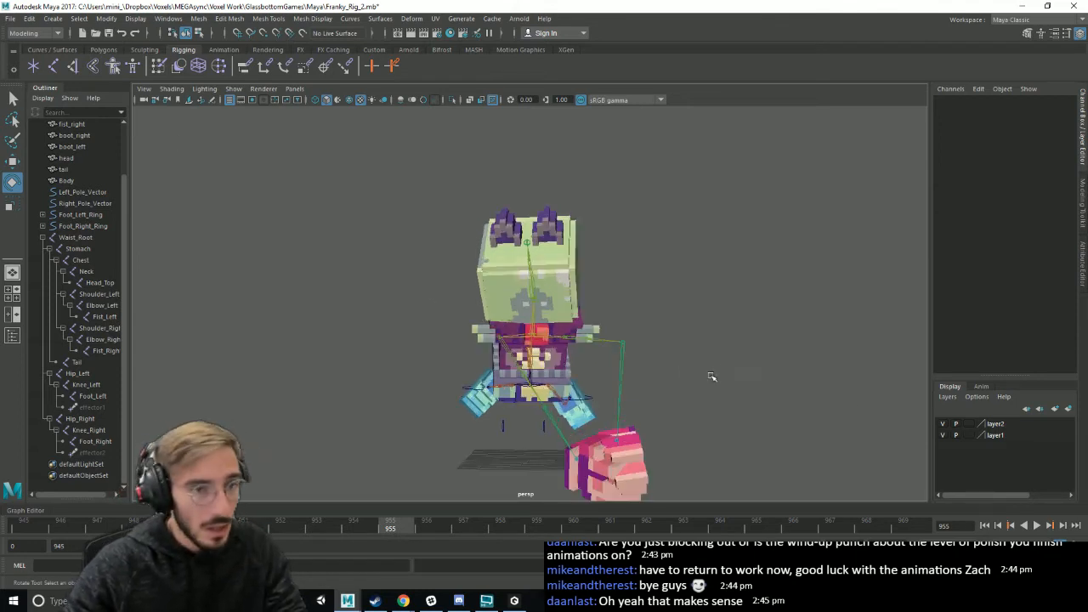
pyautogui.hotkey('ctrl', 's')
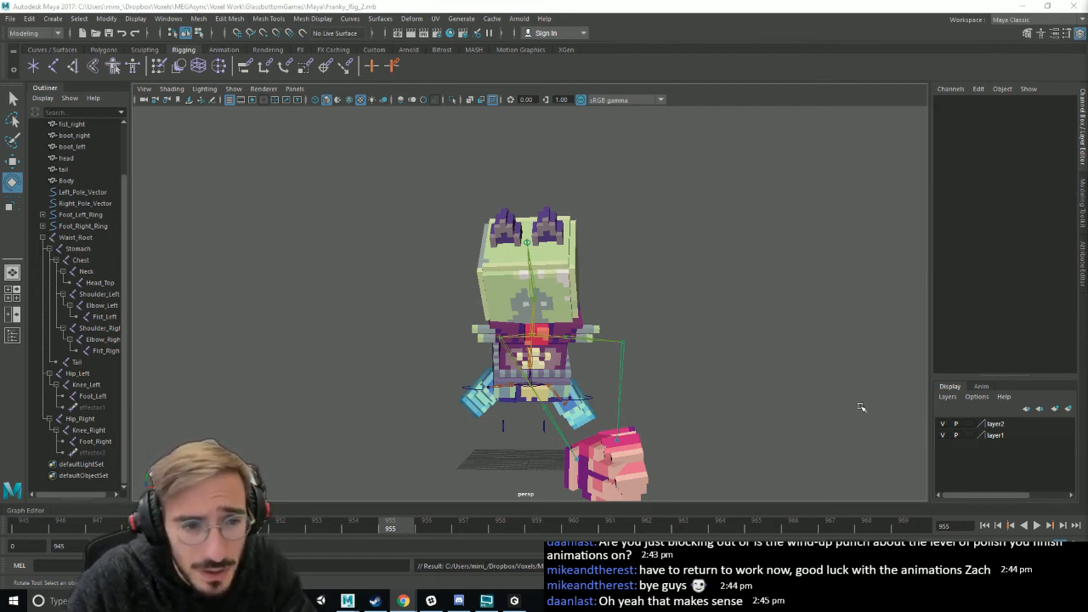
pyautogui.scroll(-2, 800, 412)
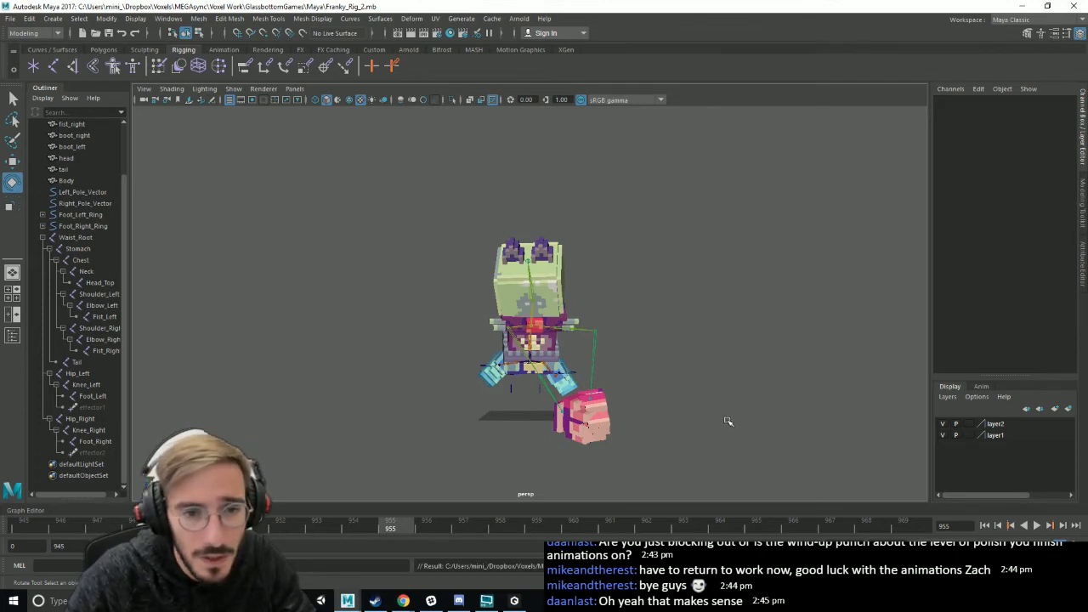
pyautogui.keyDown('alt'); pyautogui.moveTo(595, 378); pyautogui.dragTo(555, 395); pyautogui.keyUp('alt')
pyautogui.hotkey('ctrl', 's')
# - Play back the punch, extend the playback range to start at frame 913, and replay it, stopping at frame 942
pyautogui.hotkey('alt', 'v')
pyautogui.press('e')
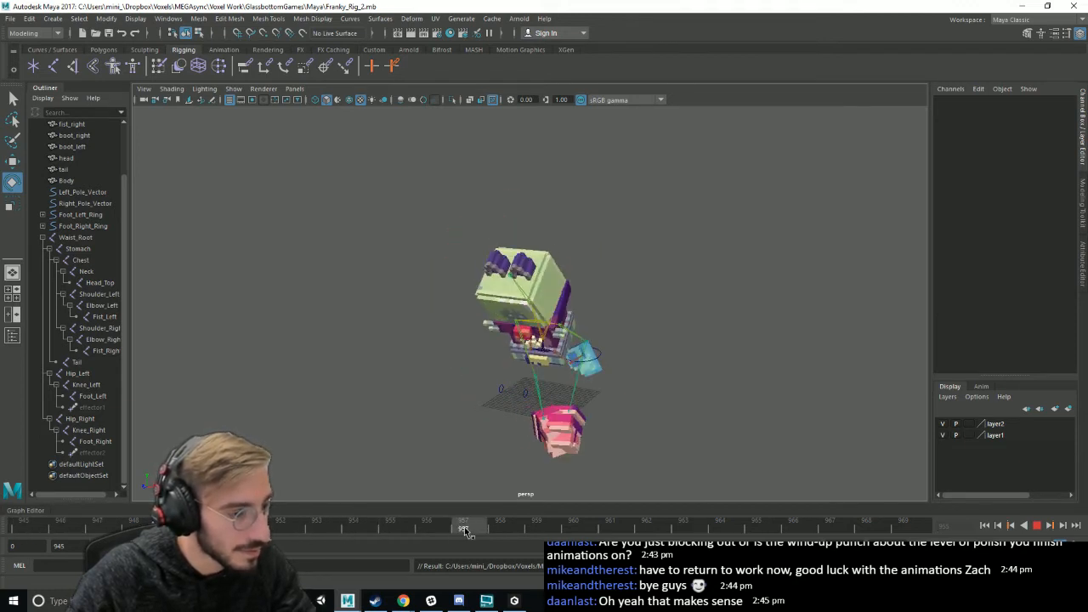
pyautogui.hotkey('alt', 'v')
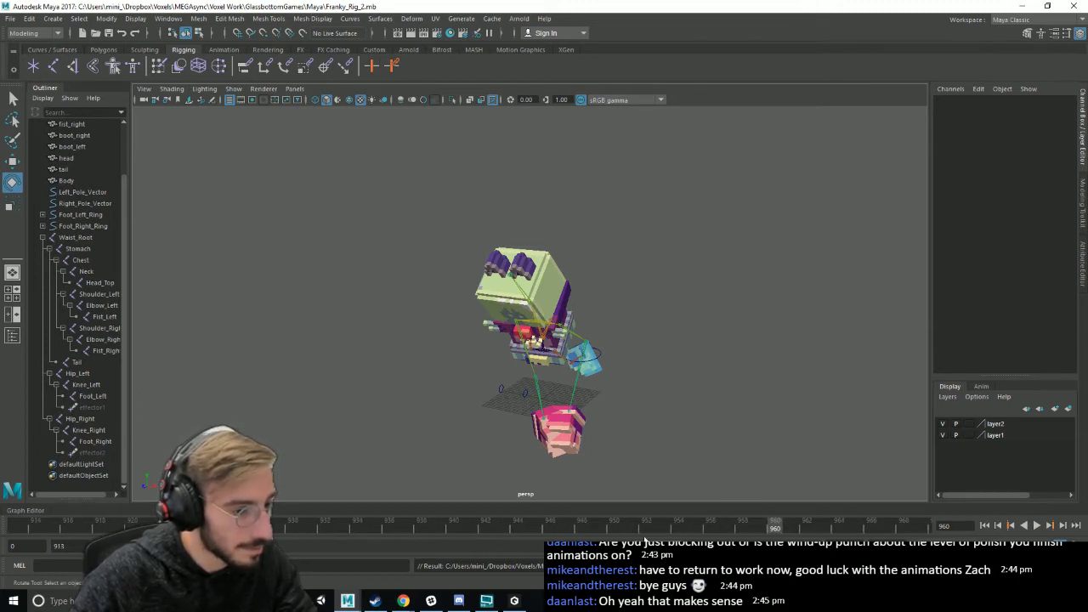
pyautogui.hotkey('alt', 'v')
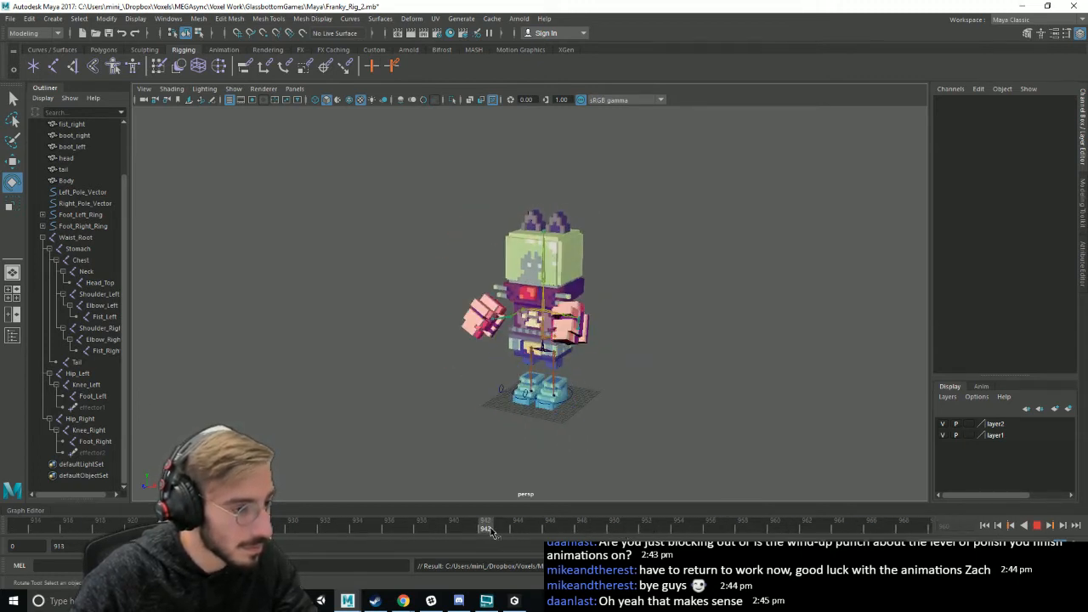
pyautogui.click(487, 531)
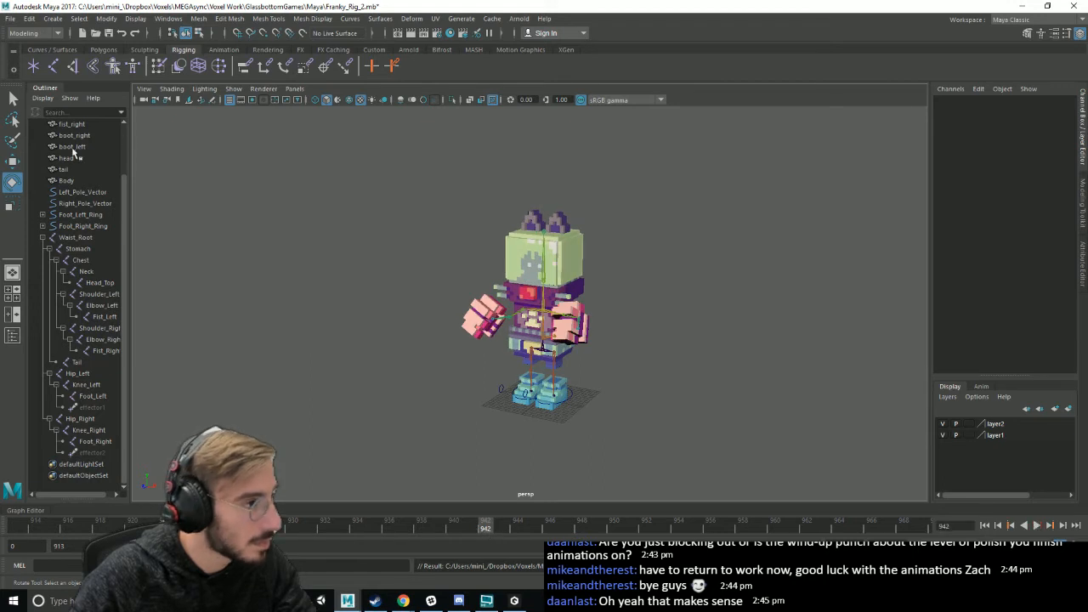
# - Copy the key at frame 940 on all rig controls from Left_Pole_Vector through effector2
pyautogui.click(81, 192)
pyautogui.keyDown('shift'); pyautogui.click(85, 454); pyautogui.keyUp('shift')
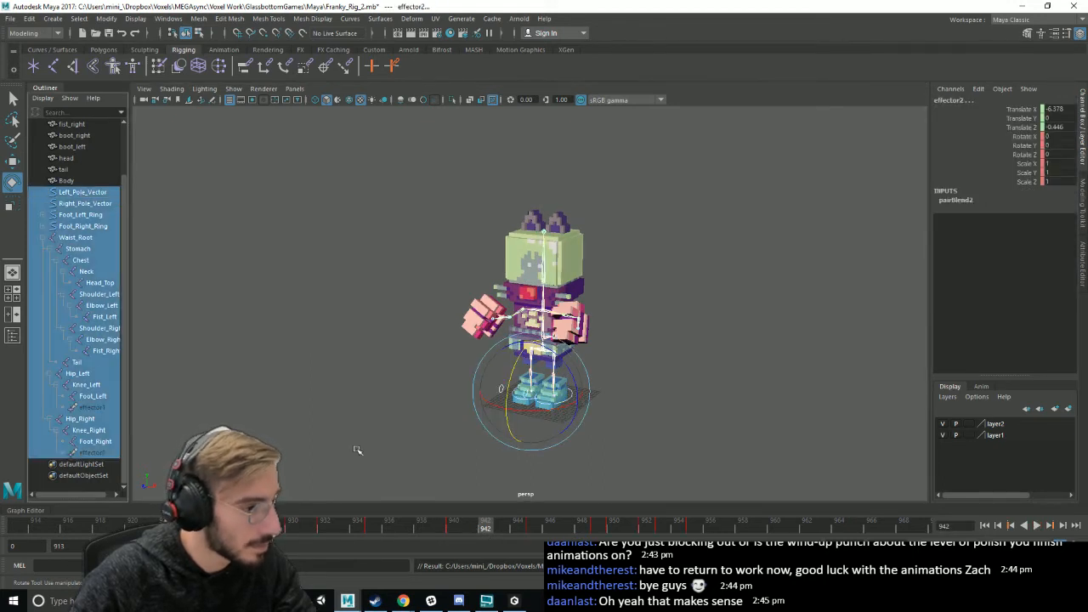
pyautogui.click(455, 529)
pyautogui.rightClick(455, 529)
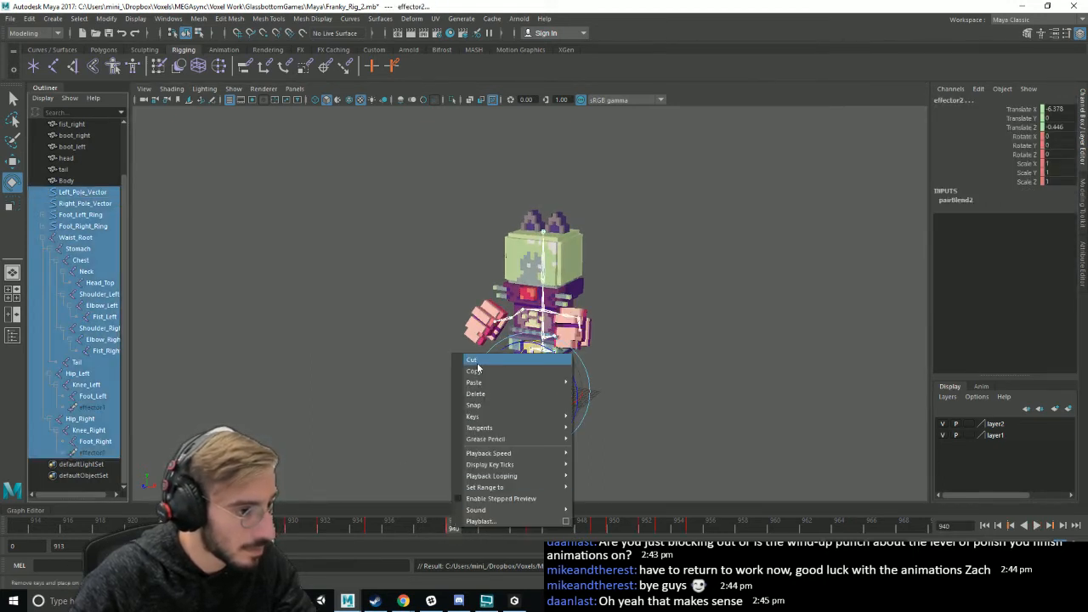
pyautogui.click(482, 371)
# - Paste the copied pose key at frame 960, deselect the rig controls, and save the scene
pyautogui.click(771, 528)
pyautogui.rightClick(772, 528)
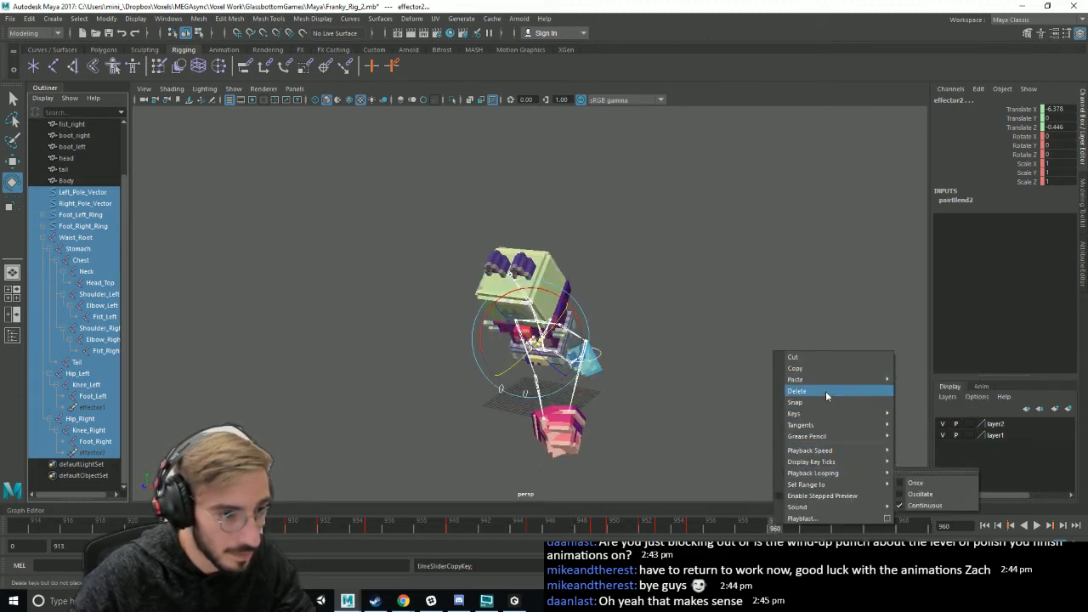
pyautogui.click(917, 389)
pyautogui.moveTo(783, 527)
pyautogui.mouseDown()
pyautogui.moveTo(687, 527)
pyautogui.moveTo(777, 527)
pyautogui.mouseUp()
pyautogui.click(716, 457)
pyautogui.hotkey('ctrl', 's')
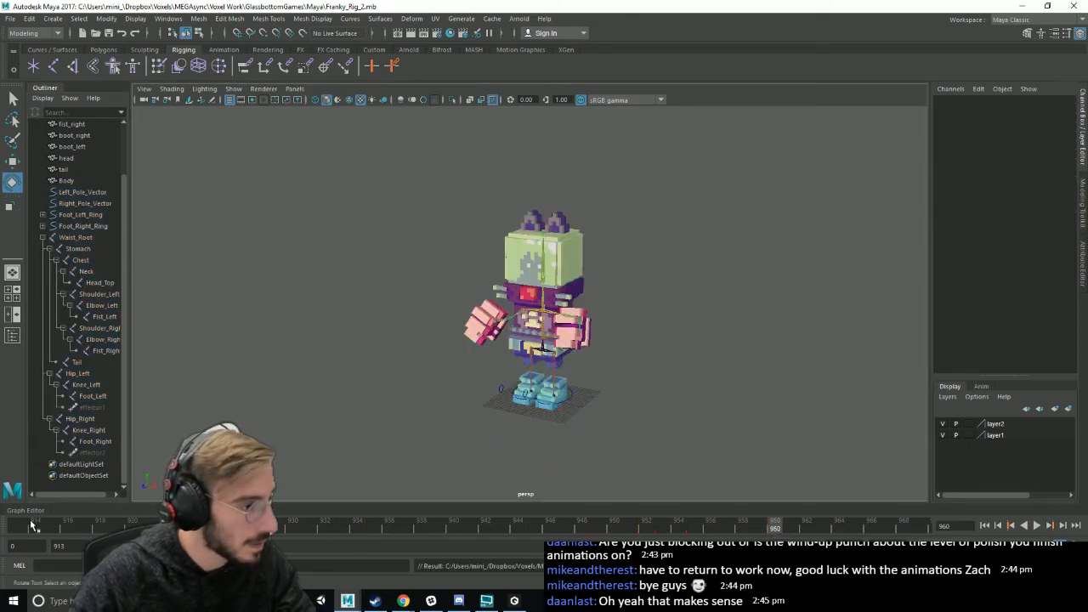
# - Set the start of the playback range to frame 960
pyautogui.doubleClick(58, 545)
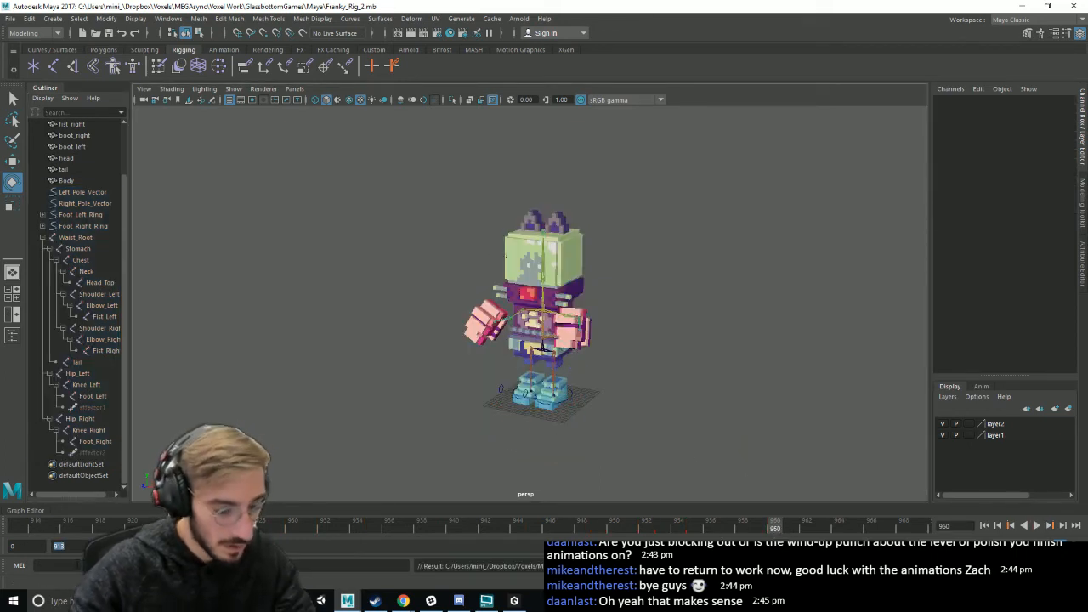
pyautogui.write('95')
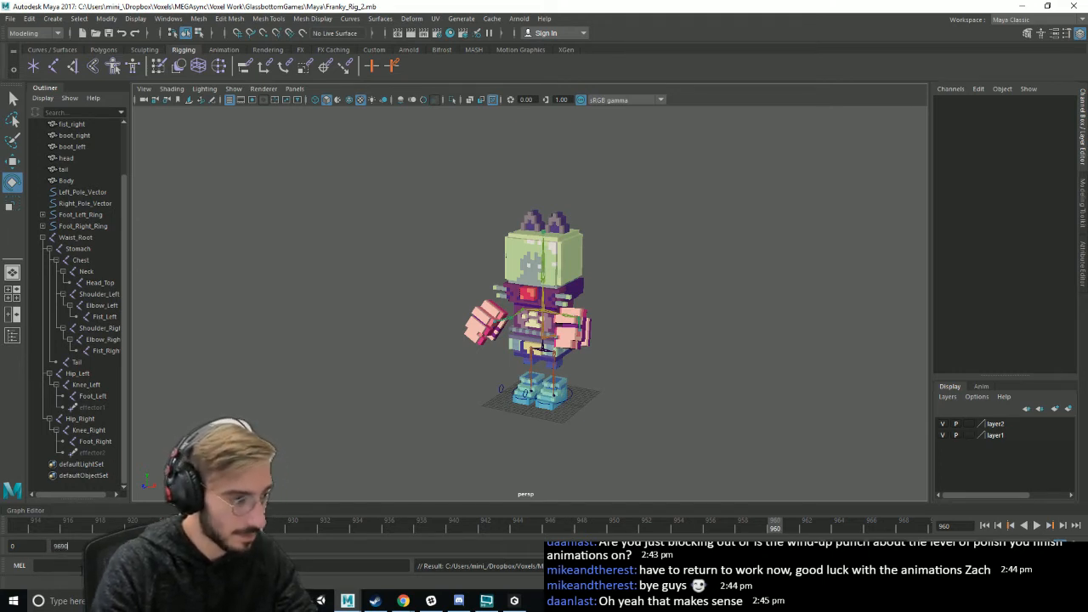
pyautogui.press('Return')
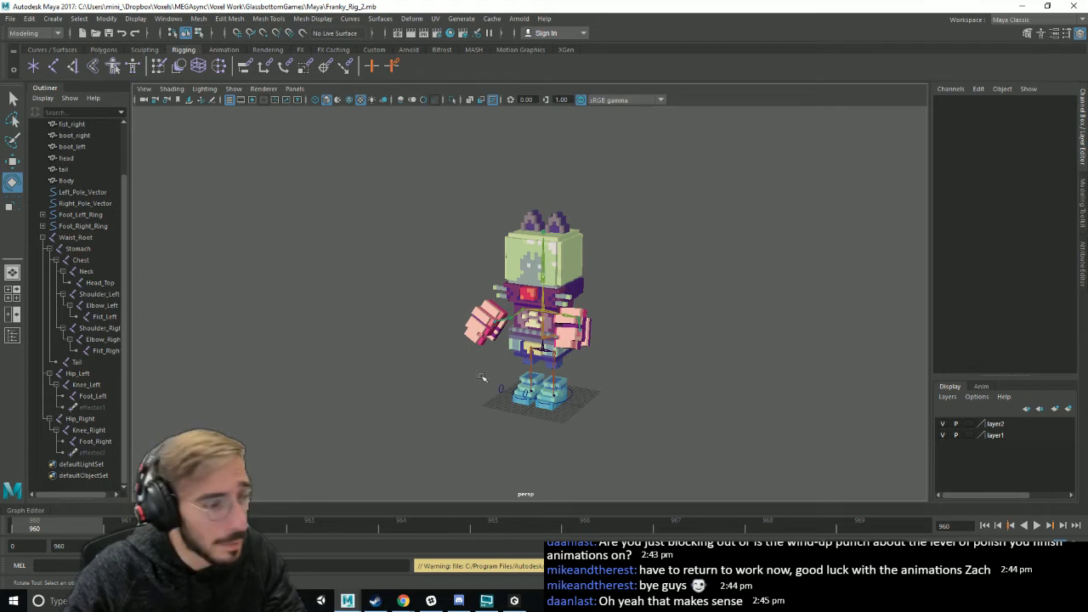
pyautogui.keyDown('alt'); pyautogui.moveTo(482, 376); pyautogui.dragTo(627, 414); pyautogui.keyUp('alt')
pyautogui.scroll(5, 598, 418)
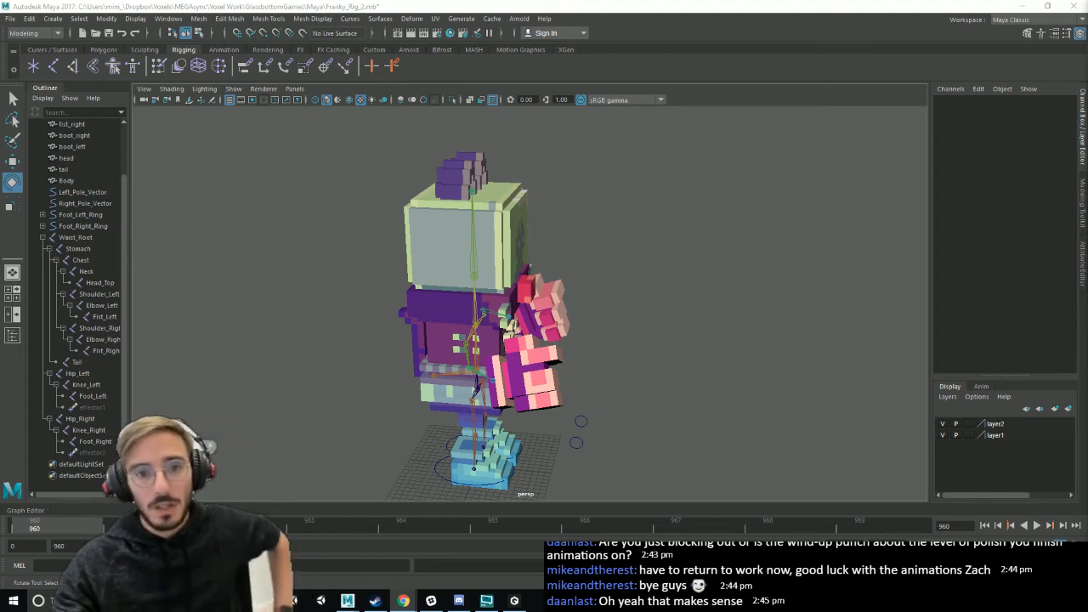
# - Watch the "How to Superman Punch" YouTube video in the browser as motion reference, closing its overlay ad and replaying the demonstration
pyautogui.moveTo(1087, 116); pyautogui.dragTo(600, 136)
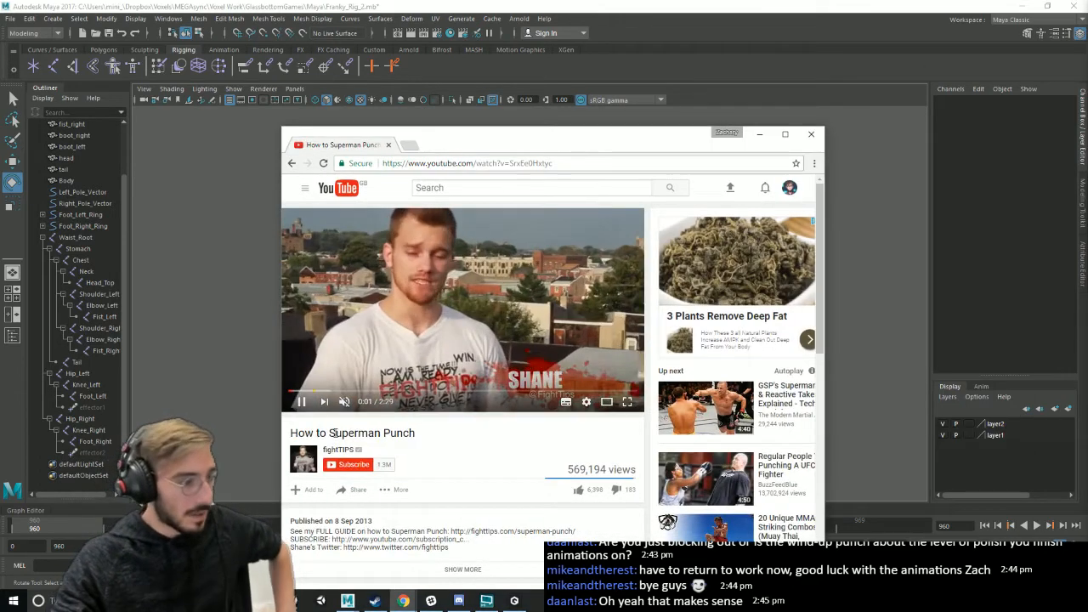
pyautogui.click(344, 389)
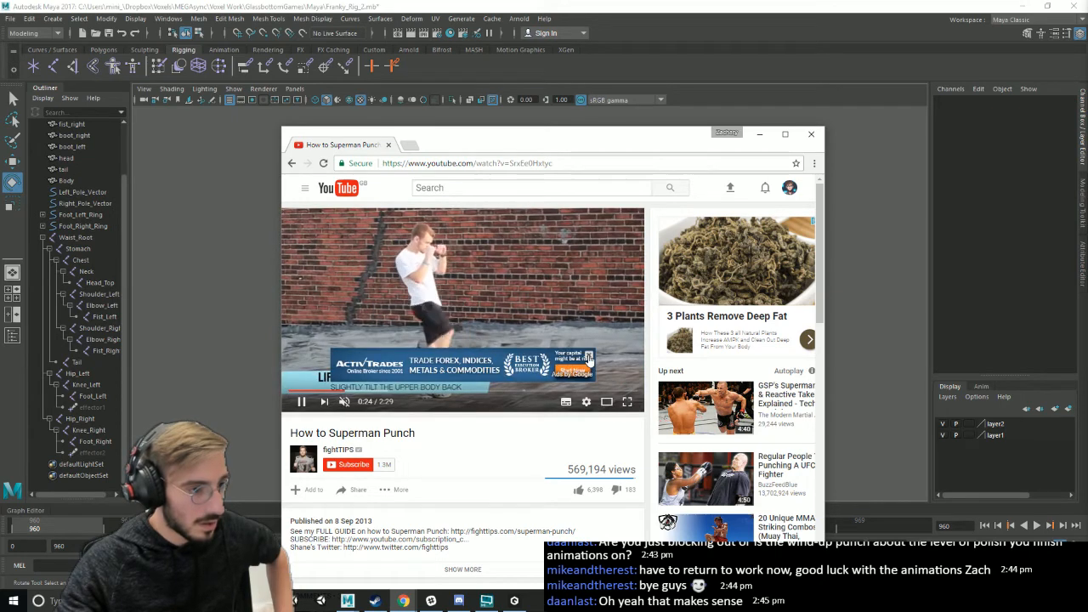
pyautogui.click(588, 357)
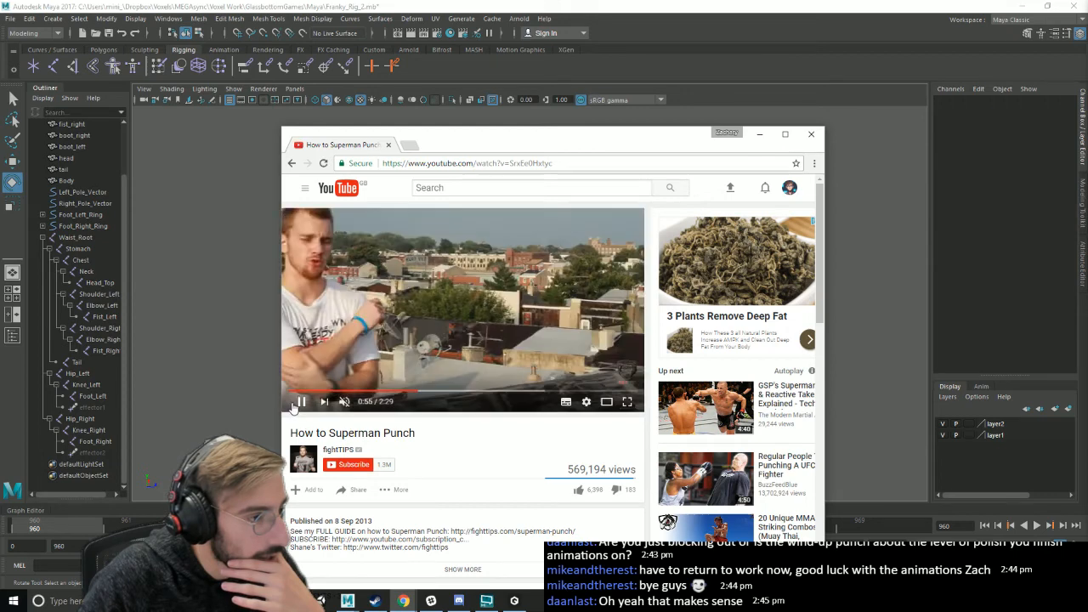
pyautogui.moveTo(417, 395); pyautogui.dragTo(408, 391)
pyautogui.moveTo(498, 142); pyautogui.dragTo(1087, 159)
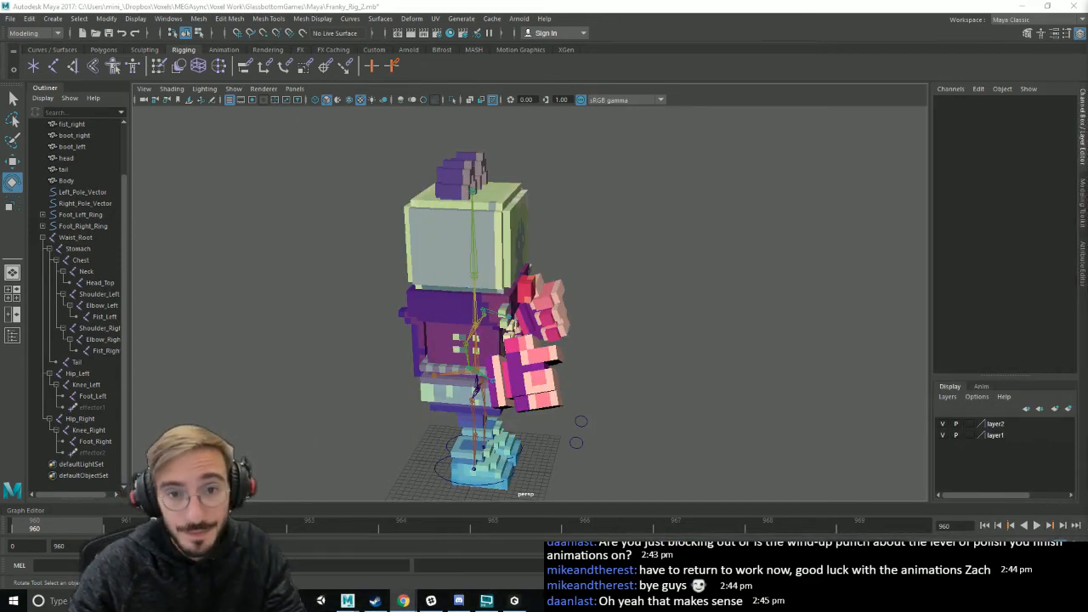
pyautogui.click(668, 435)
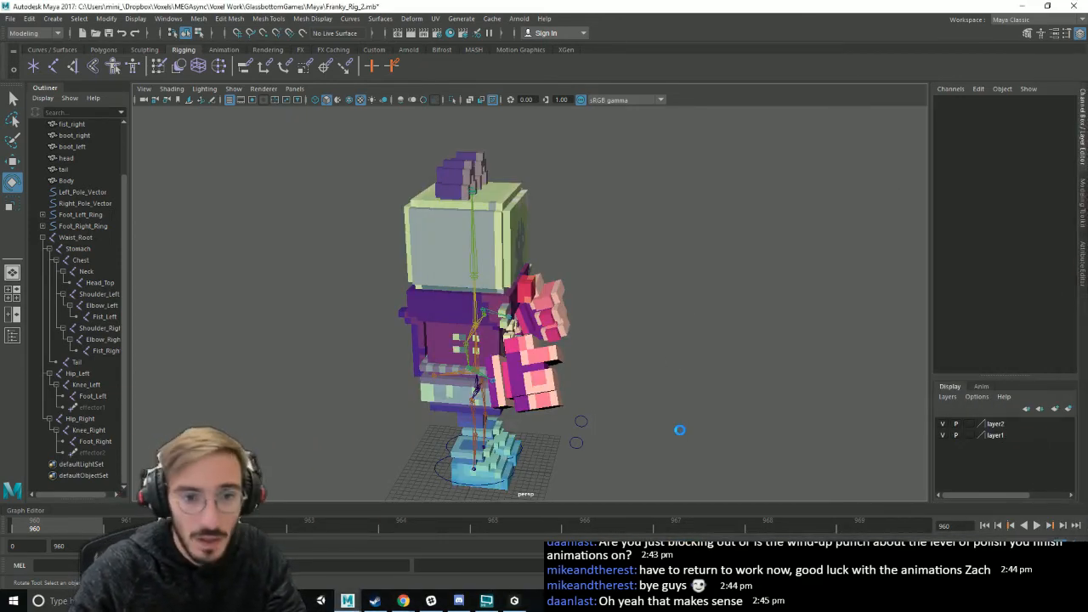
pyautogui.moveTo(685, 442)
pyautogui.keyDown('alt'); pyautogui.mouseDown()
pyautogui.moveTo(665, 451)
pyautogui.moveTo(675, 435)
pyautogui.mouseUp(); pyautogui.keyUp('alt')
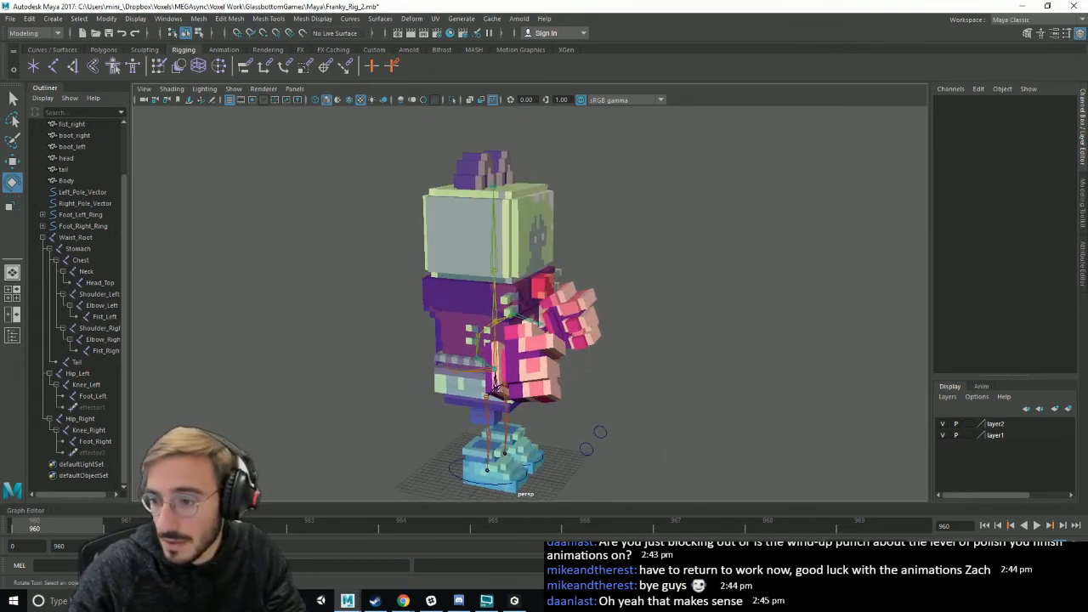
pyautogui.hotkey('alt', 'Tab')
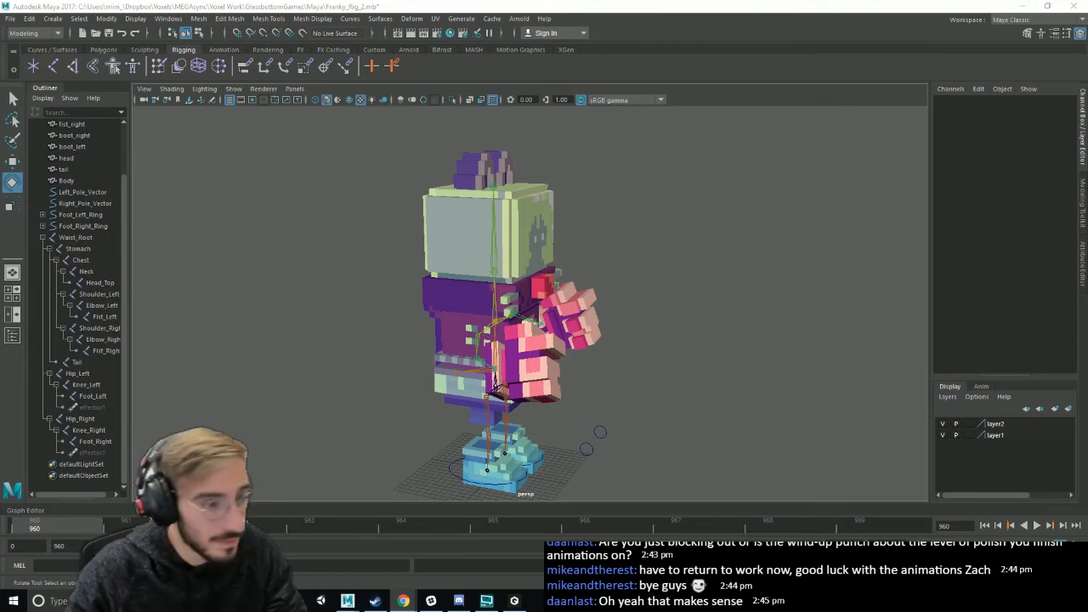
pyautogui.click(754, 478)
pyautogui.scroll(-3, 634, 442)
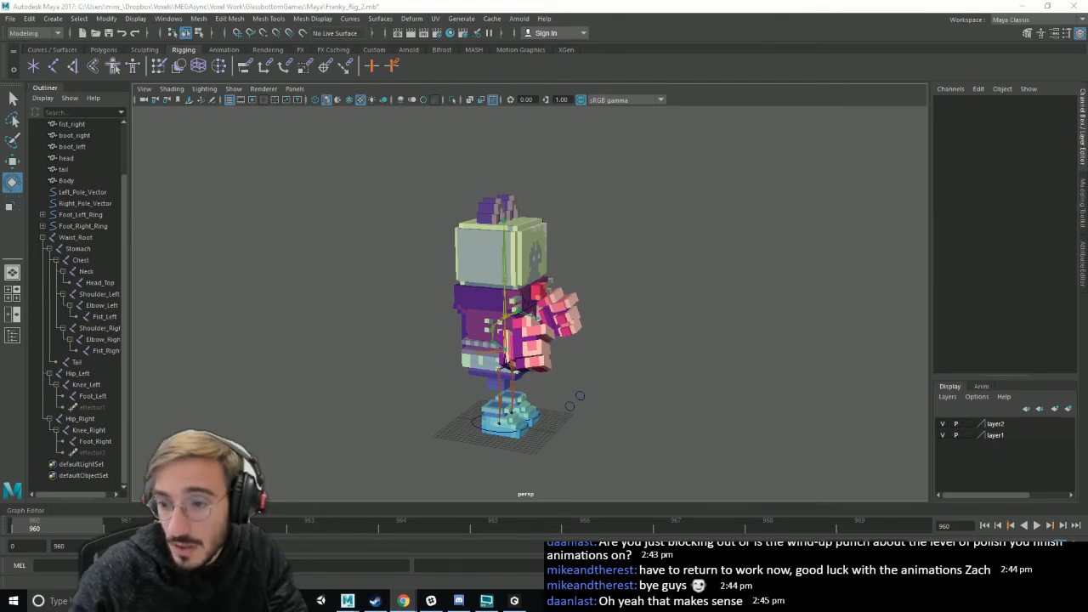
# - Save the scene and move the right foot ring back to about -7.6 on Z at frame 960
pyautogui.click(627, 439)
pyautogui.scroll(-2, 627, 439)
pyautogui.hotkey('ctrl', 's')
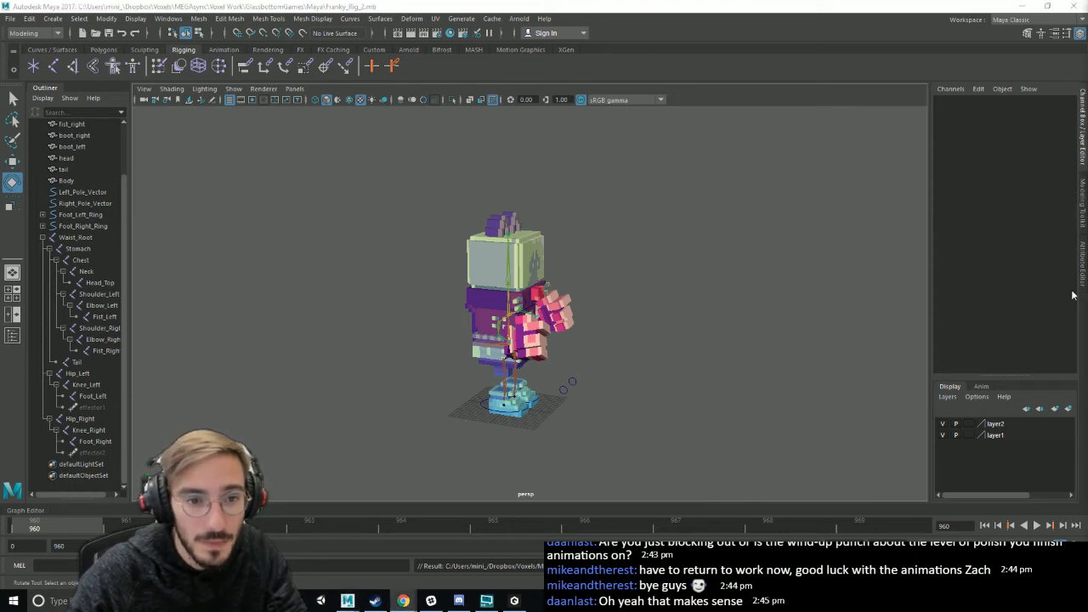
pyautogui.scroll(5, 627, 411)
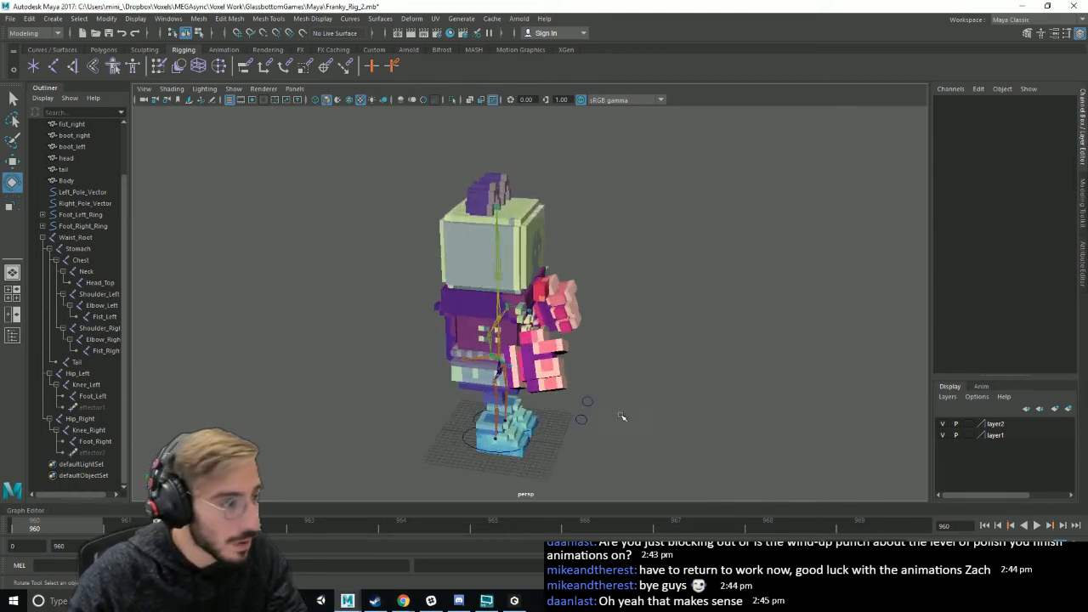
pyautogui.keyDown('alt'); pyautogui.moveTo(523, 476); pyautogui.dragTo(530, 438, button='middle'); pyautogui.keyUp('alt')
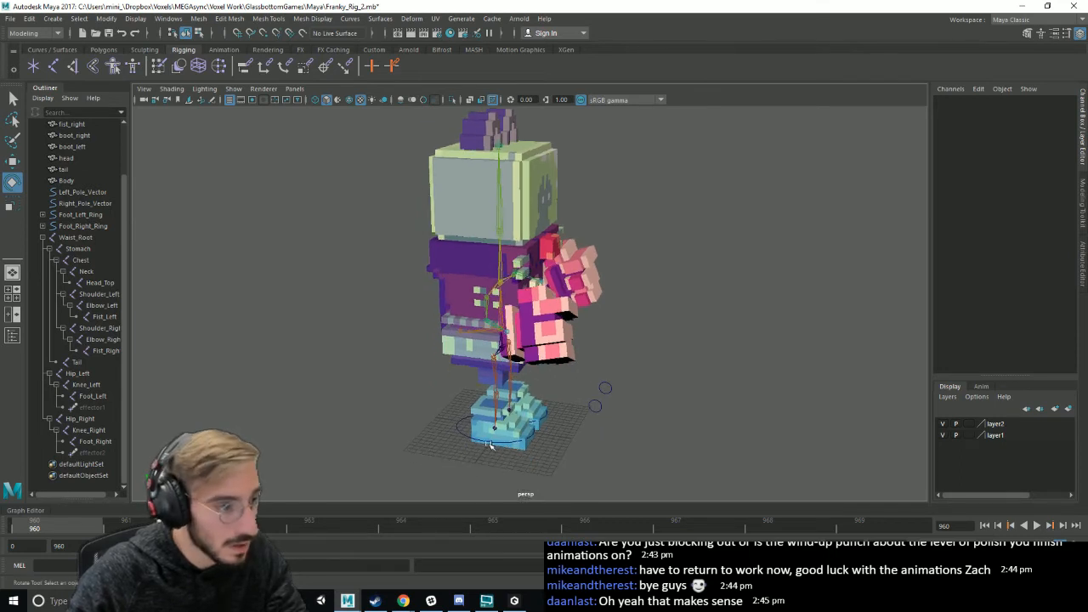
pyautogui.click(489, 443)
pyautogui.press('w')
pyautogui.moveTo(544, 437); pyautogui.dragTo(500, 431)
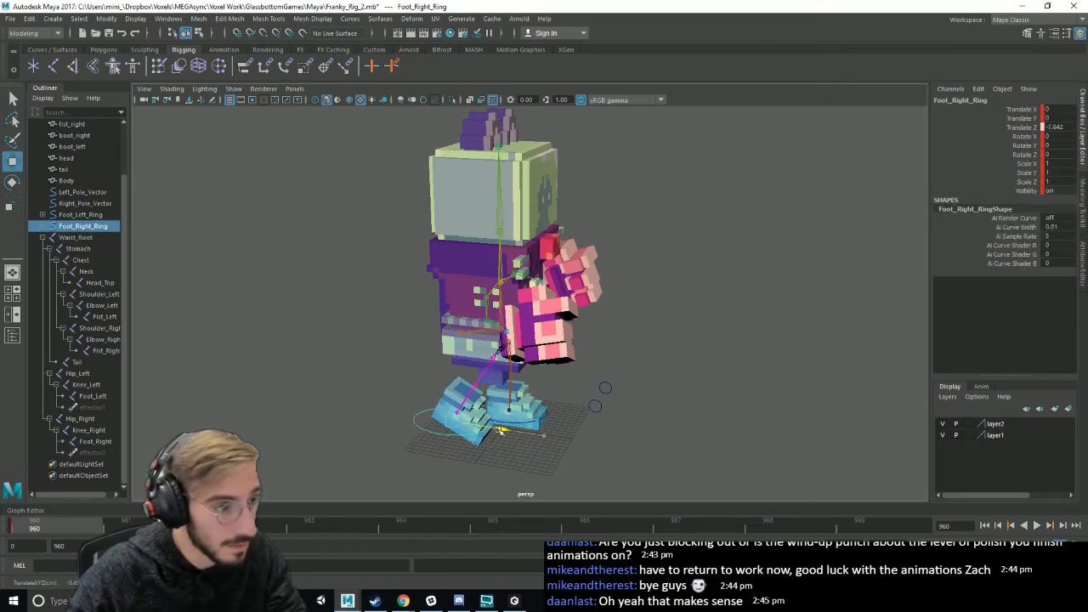
# - Lower the waist root to about 12.8 on Y and move the right pole vector outward to about -20.4 on X
pyautogui.click(512, 336)
pyautogui.moveTo(502, 297); pyautogui.dragTo(503, 313)
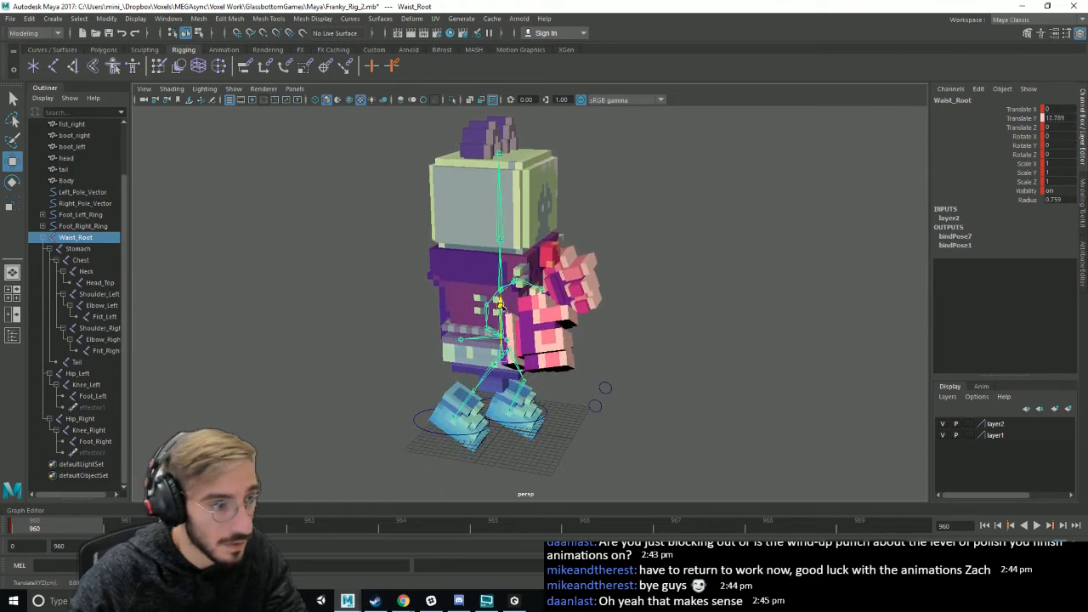
pyautogui.click(667, 428)
pyautogui.keyDown('alt'); pyautogui.moveTo(614, 434); pyautogui.dragTo(546, 370); pyautogui.keyUp('alt')
pyautogui.click(567, 428)
pyautogui.click(681, 406)
# - Rotate the waist root to about -11.8 and the neck to about 12.7 on the X axis
pyautogui.click(517, 365)
pyautogui.press('e')
pyautogui.keyDown('alt'); pyautogui.moveTo(687, 365); pyautogui.dragTo(644, 339); pyautogui.keyUp('alt')
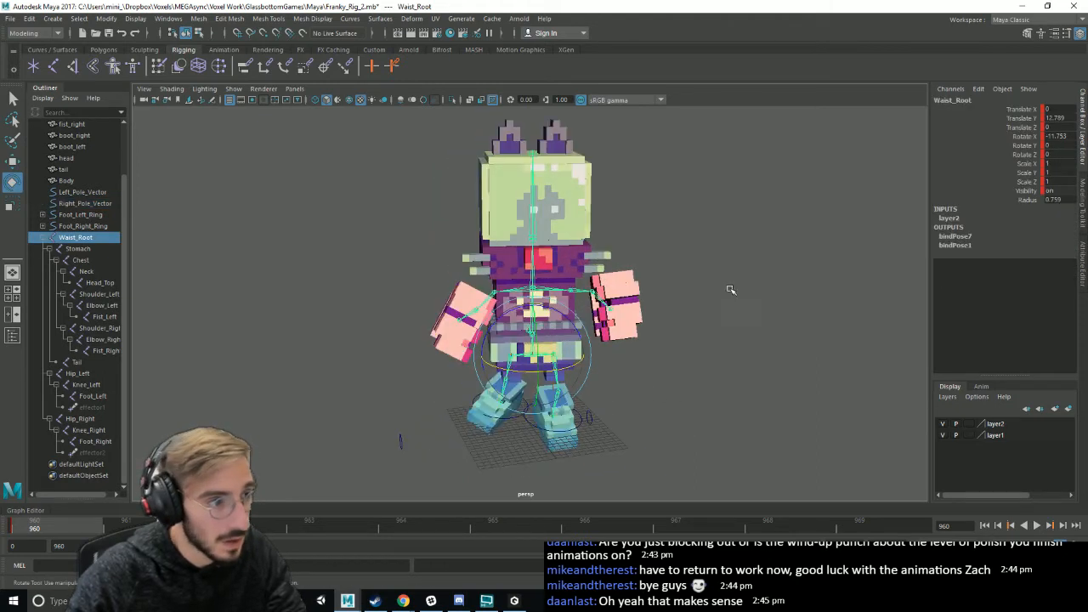
pyautogui.click(730, 290)
pyautogui.click(533, 237)
pyautogui.moveTo(537, 248); pyautogui.dragTo(549, 248)
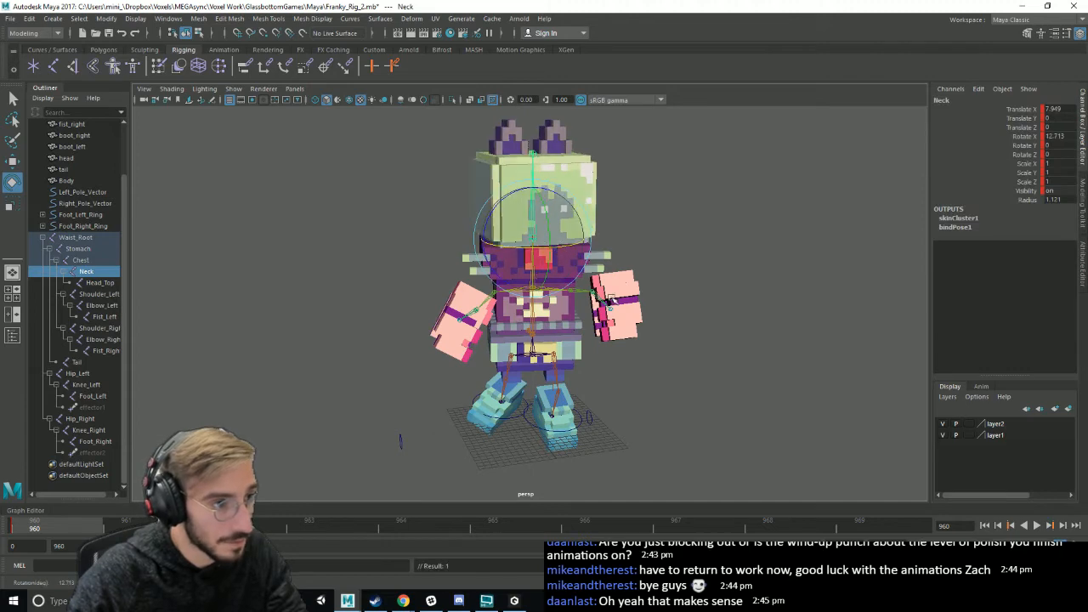
pyautogui.keyDown('alt'); pyautogui.moveTo(610, 298); pyautogui.dragTo(704, 359); pyautogui.keyUp('alt')
pyautogui.click(689, 366)
# - Move the left foot ring forward to widen the stance at frame 960, and save the scene
pyautogui.keyDown('alt'); pyautogui.moveTo(659, 393); pyautogui.dragTo(639, 435); pyautogui.keyUp('alt')
pyautogui.click(568, 431)
pyautogui.press('w')
pyautogui.moveTo(574, 430); pyautogui.dragTo(582, 410)
pyautogui.click(655, 437)
pyautogui.hotkey('ctrl', 's')
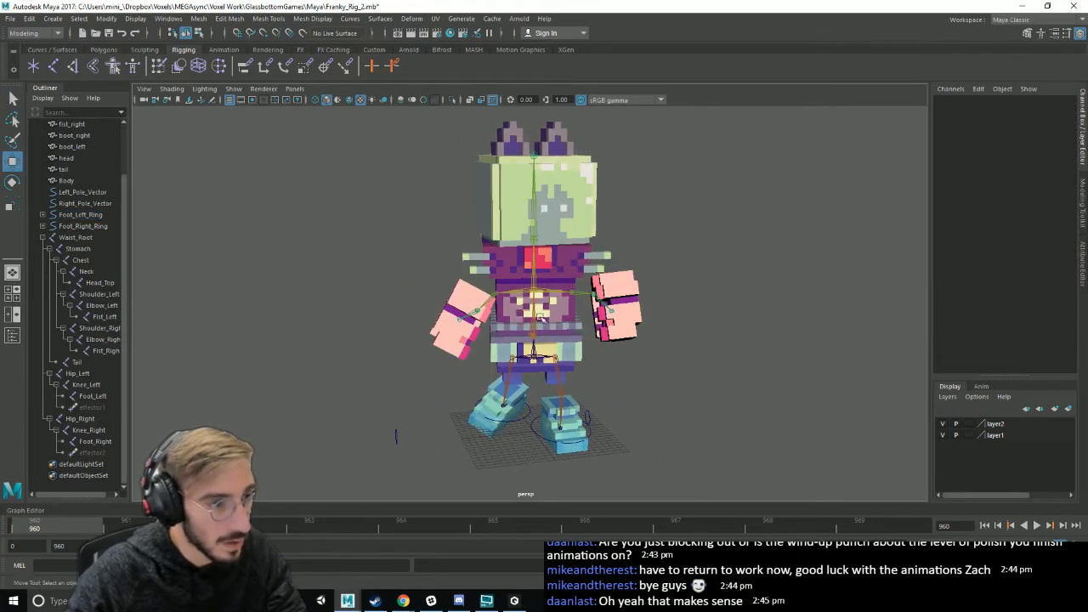
pyautogui.keyDown('alt'); pyautogui.moveTo(583, 299); pyautogui.dragTo(729, 352); pyautogui.keyUp('alt')
pyautogui.hotkey('ctrl', 's')
pyautogui.keyDown('alt'); pyautogui.moveTo(503, 388); pyautogui.dragTo(391, 387); pyautogui.keyUp('alt')
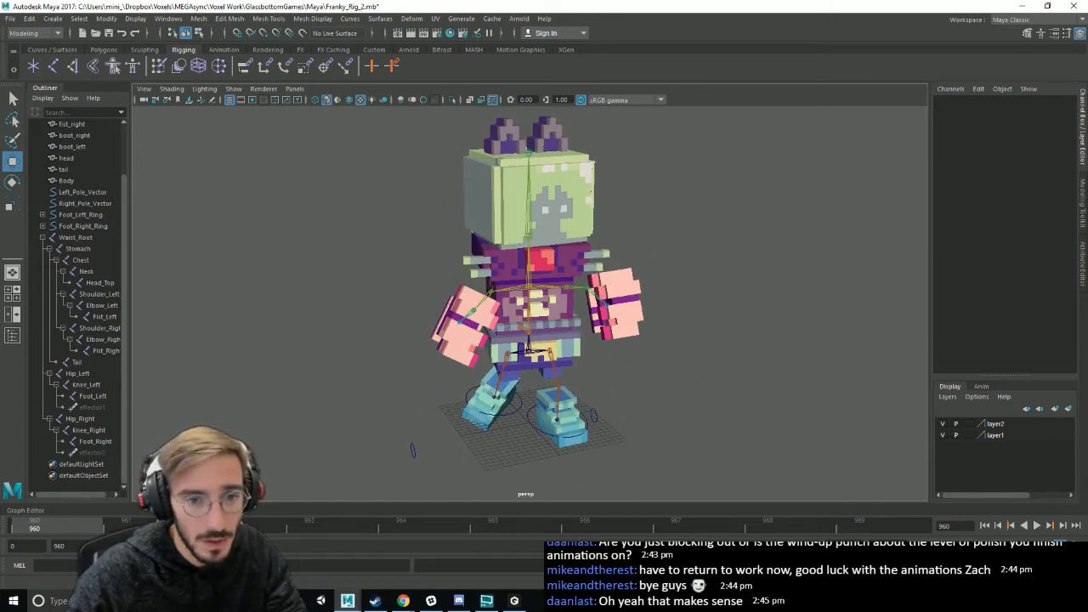
# - Extend the playback range to about frame 990, save the scene, and play the animation
pyautogui.hotkey('alt', 'Tab')
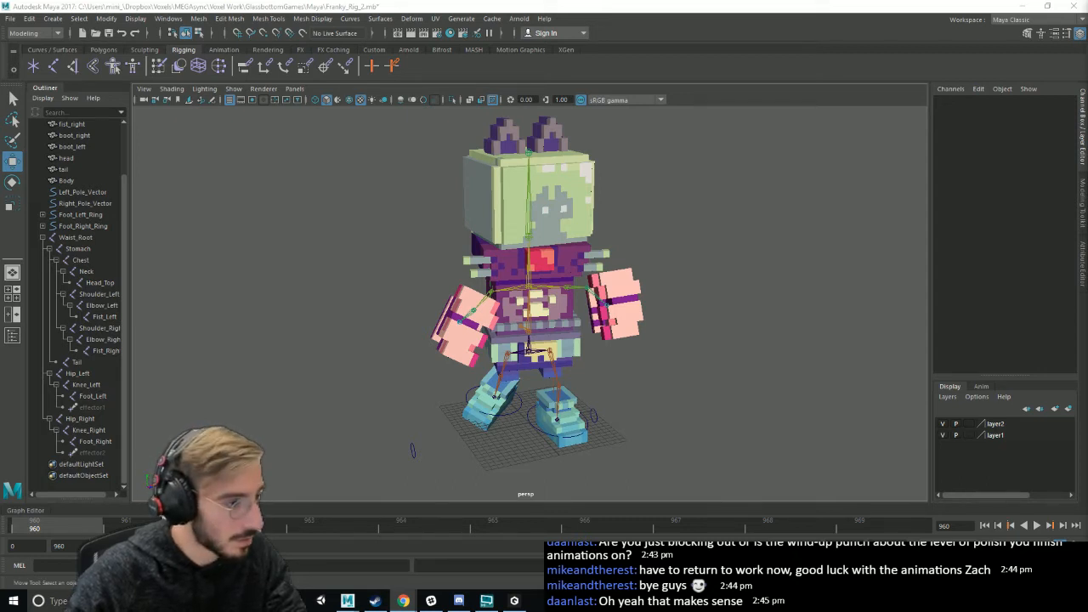
pyautogui.scroll(-2, 782, 489)
pyautogui.moveTo(731, 547); pyautogui.dragTo(746, 547)
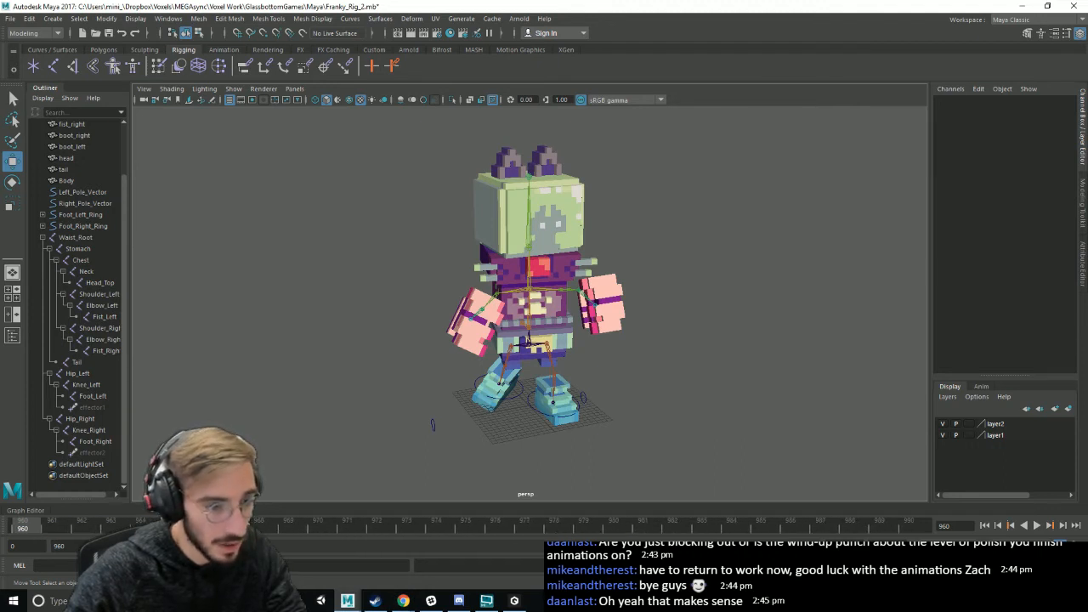
pyautogui.keyDown('alt'); pyautogui.moveTo(660, 403); pyautogui.dragTo(702, 416); pyautogui.keyUp('alt')
pyautogui.hotkey('ctrl', 's')
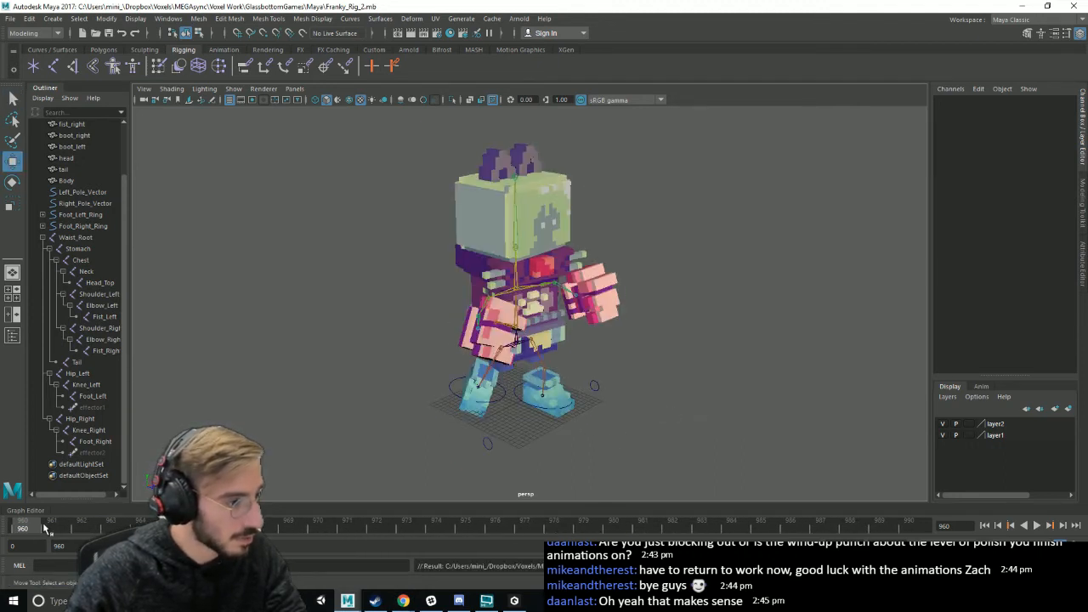
pyautogui.hotkey('alt', 'v')
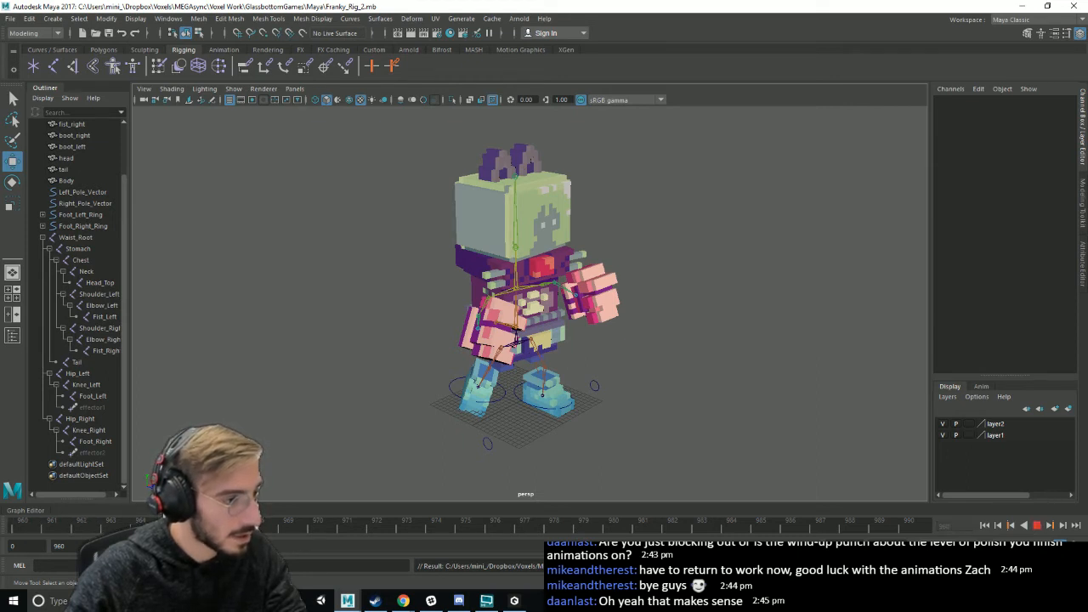
pyautogui.hotkey('alt', 'v')
# - At frame 965, raise the right foot ring to about 2.5 on Y and rotate the waist root to about 15.9, -4, -5.1
pyautogui.keyDown('alt'); pyautogui.moveTo(468, 421); pyautogui.dragTo(547, 461); pyautogui.keyUp('alt')
pyautogui.scroll(2, 515, 428)
pyautogui.click(482, 451)
pyautogui.moveTo(496, 407); pyautogui.dragTo(497, 393)
pyautogui.keyDown('alt'); pyautogui.moveTo(634, 389); pyautogui.dragTo(574, 407); pyautogui.keyUp('alt')
pyautogui.click(537, 361)
pyautogui.press('e')
pyautogui.press('w')
# - Move the right foot ring forward to about 4.3 on Z at frame 965
pyautogui.click(534, 451)
pyautogui.press('e')
pyautogui.scroll(-2, 499, 456)
pyautogui.press('w')
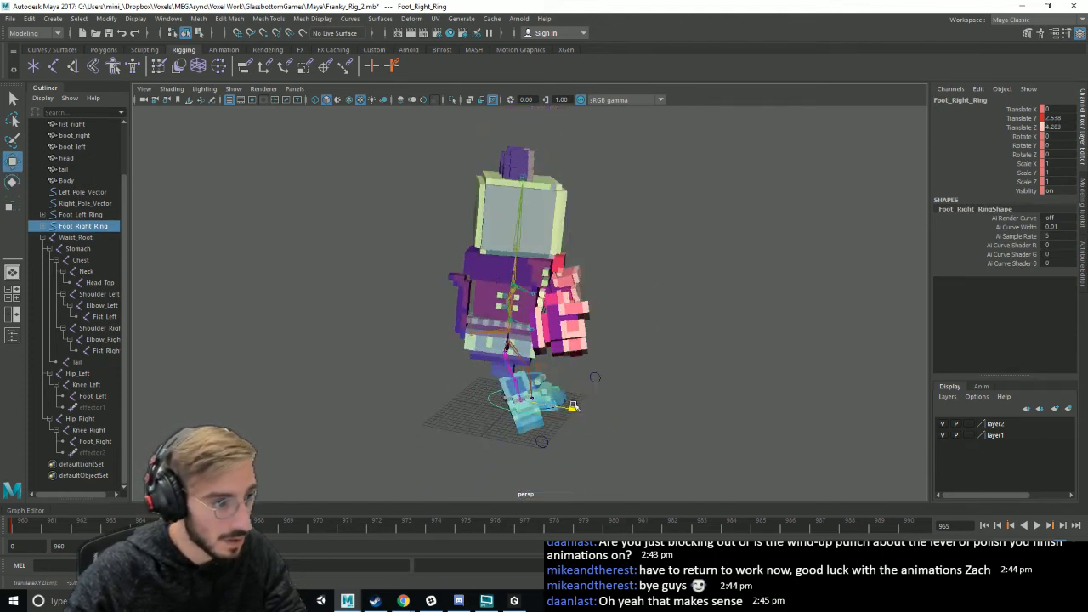
pyautogui.moveTo(519, 349); pyautogui.dragTo(549, 408)
# - Bring the right pole vector back in front of the leg, shift the right foot ring outward, and save the scene
pyautogui.click(545, 444)
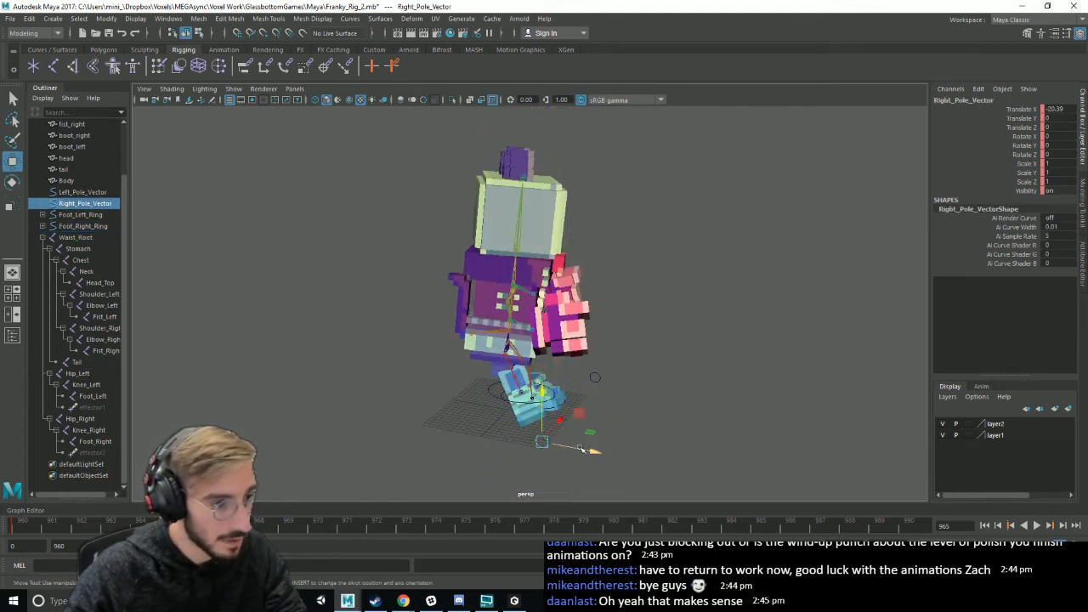
pyautogui.keyDown('alt'); pyautogui.moveTo(612, 398); pyautogui.dragTo(683, 414); pyautogui.keyUp('alt')
pyautogui.click(651, 414)
pyautogui.click(508, 393)
pyautogui.click(598, 379)
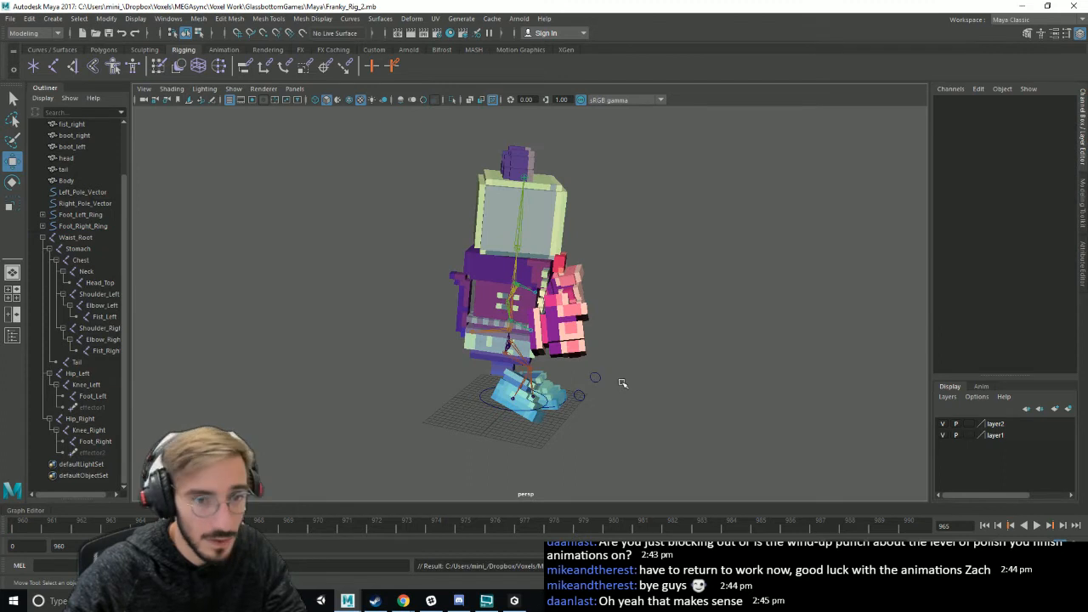
# - Raise the waist root to about 15.6 on Y and move the left foot ring back to about -2.4 on Z
pyautogui.keyDown('alt'); pyautogui.moveTo(593, 395); pyautogui.dragTo(567, 364); pyautogui.keyUp('alt')
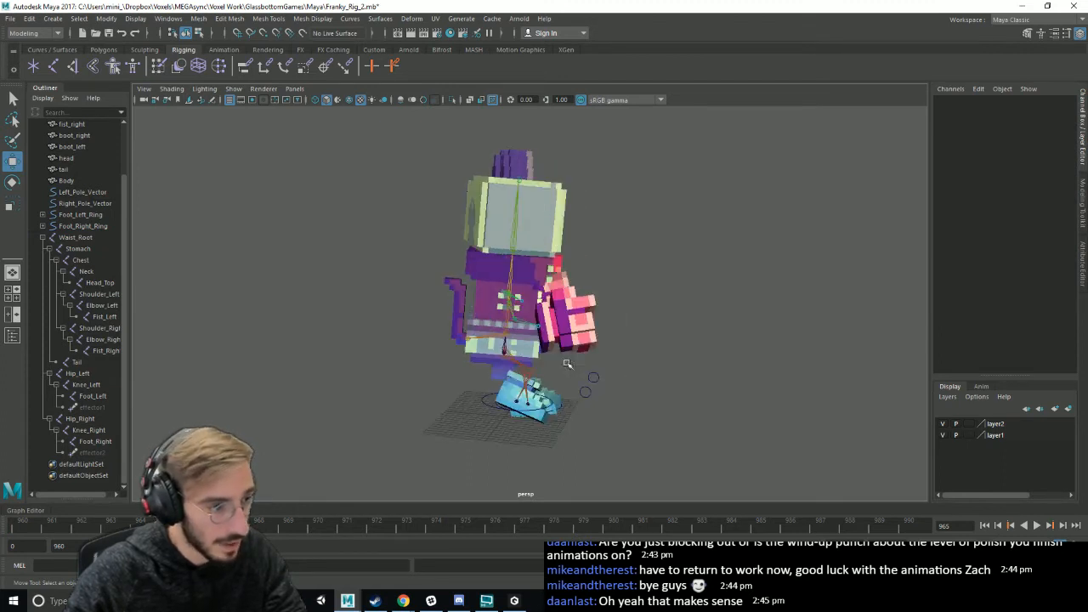
pyautogui.keyDown('alt'); pyautogui.moveTo(491, 360); pyautogui.dragTo(498, 358); pyautogui.keyUp('alt')
pyautogui.click(497, 358)
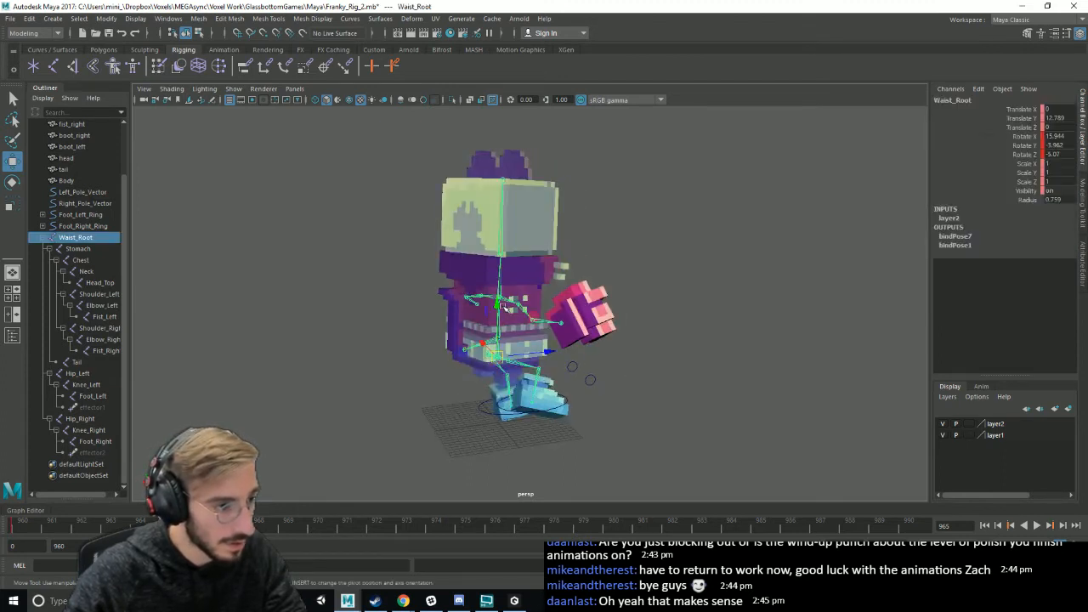
pyautogui.moveTo(507, 308); pyautogui.dragTo(508, 406)
pyautogui.click(558, 401)
pyautogui.click(559, 356)
pyautogui.click(503, 354)
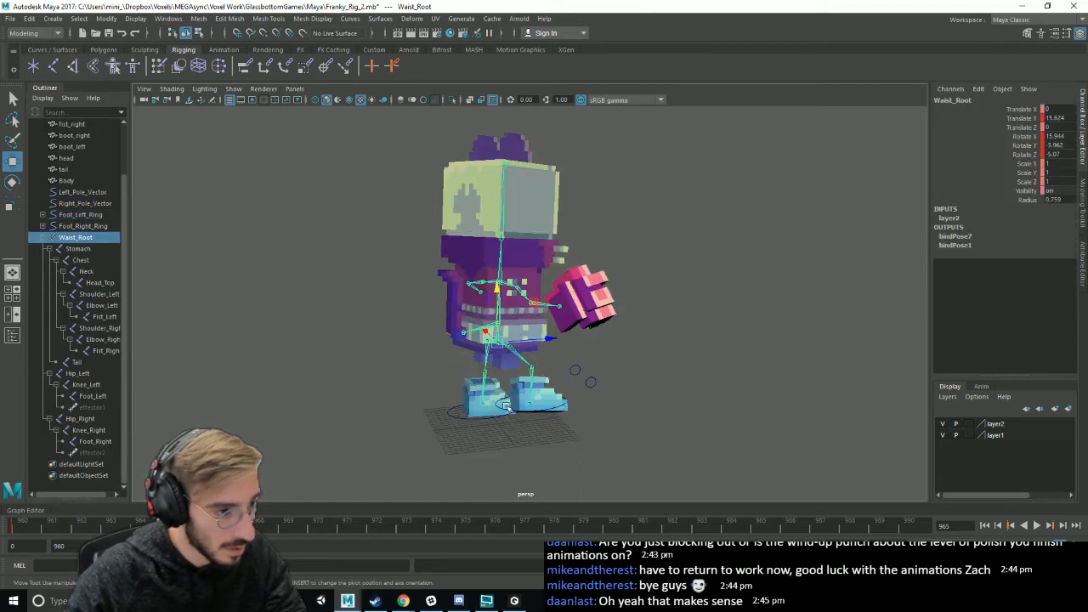
# - Raise the left foot ring off the ground to about 2.5 on Y, keeping it at 0 on X
pyautogui.click(452, 416)
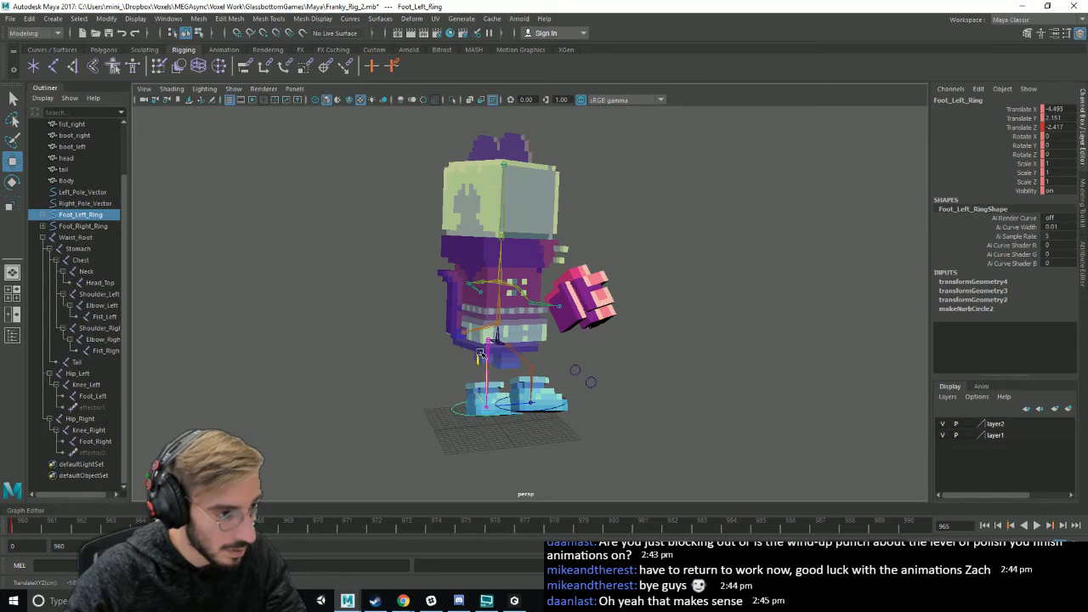
pyautogui.moveTo(480, 353); pyautogui.dragTo(659, 380)
pyautogui.hotkey('ctrl', 'z')
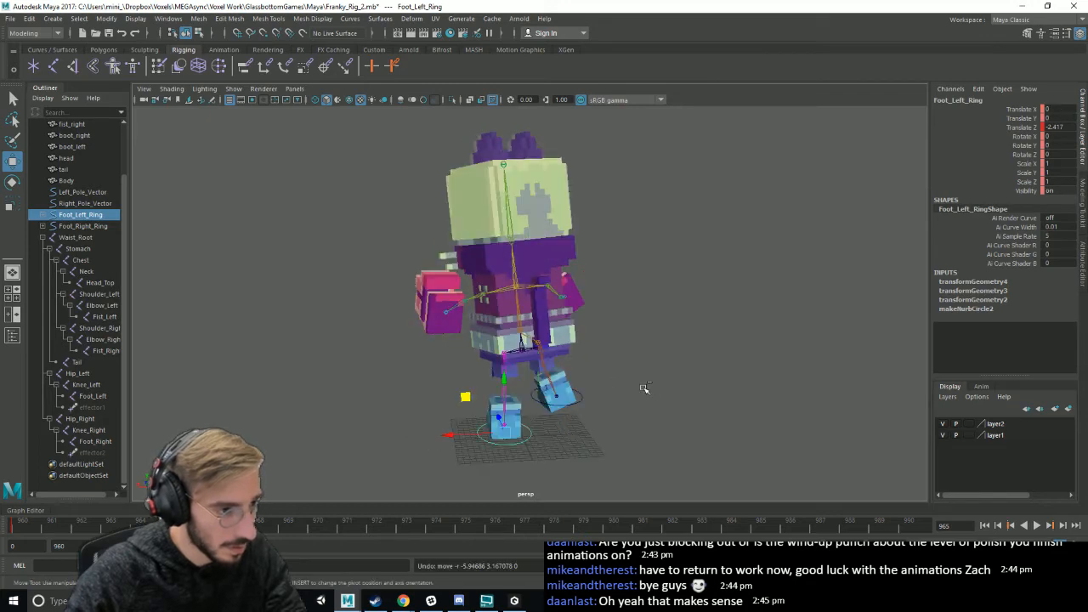
pyautogui.moveTo(504, 380); pyautogui.dragTo(722, 422)
pyautogui.click(537, 392)
pyautogui.click(578, 398)
pyautogui.click(561, 400)
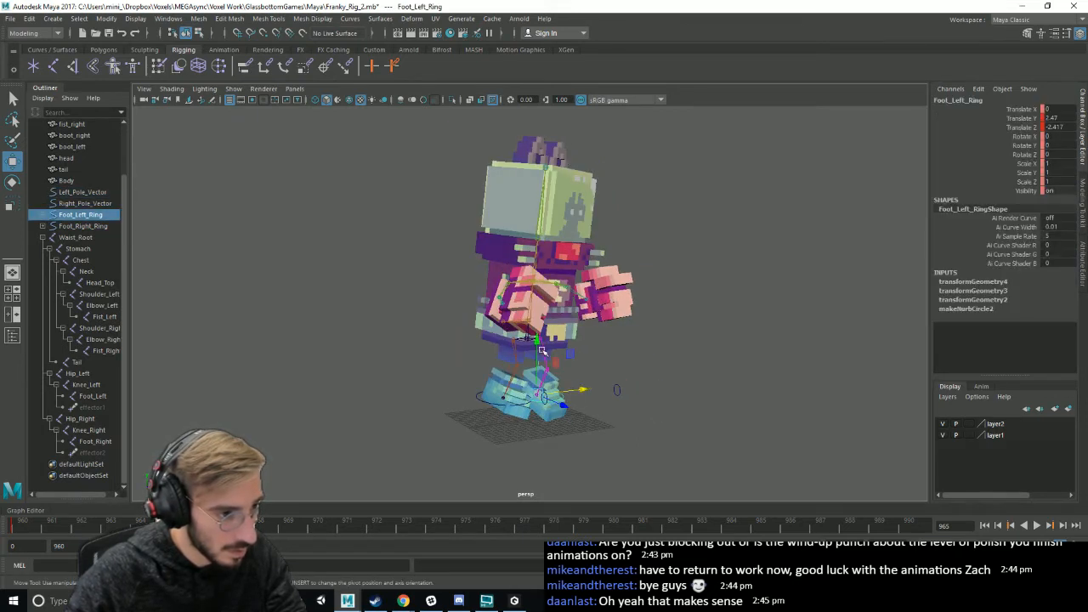
pyautogui.keyDown('alt'); pyautogui.moveTo(589, 356); pyautogui.dragTo(593, 389); pyautogui.keyUp('alt')
pyautogui.click(687, 425)
# - Move the right foot ring to about -2.2 on X and 5.5 on Y, and raise the right pole vector to about 4.8 on Y
pyautogui.click(523, 398)
pyautogui.moveTo(502, 347); pyautogui.dragTo(502, 338)
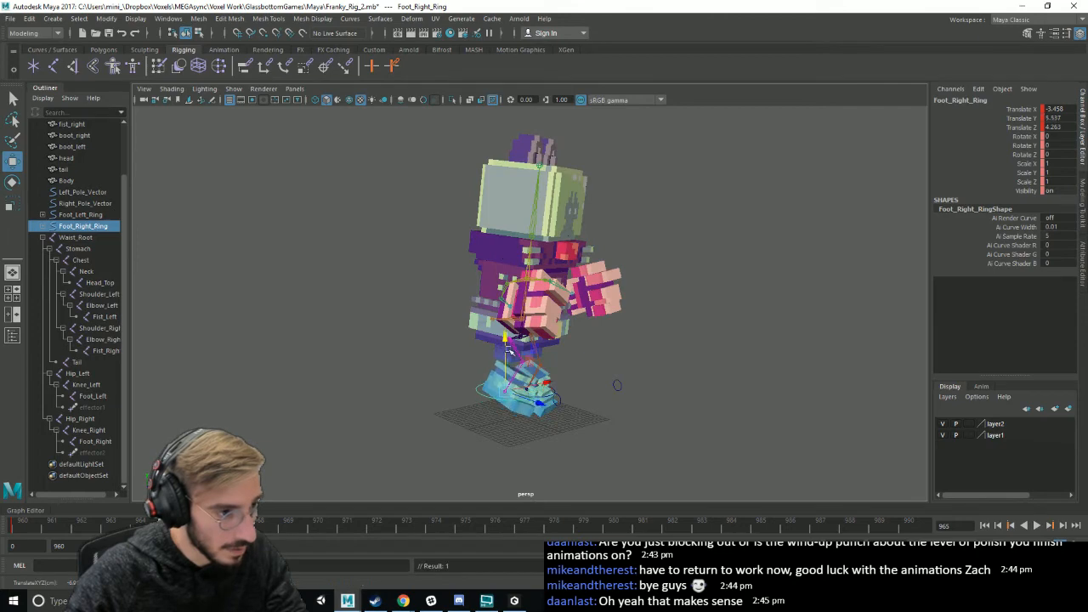
pyautogui.moveTo(546, 383); pyautogui.dragTo(636, 439)
pyautogui.click(636, 440)
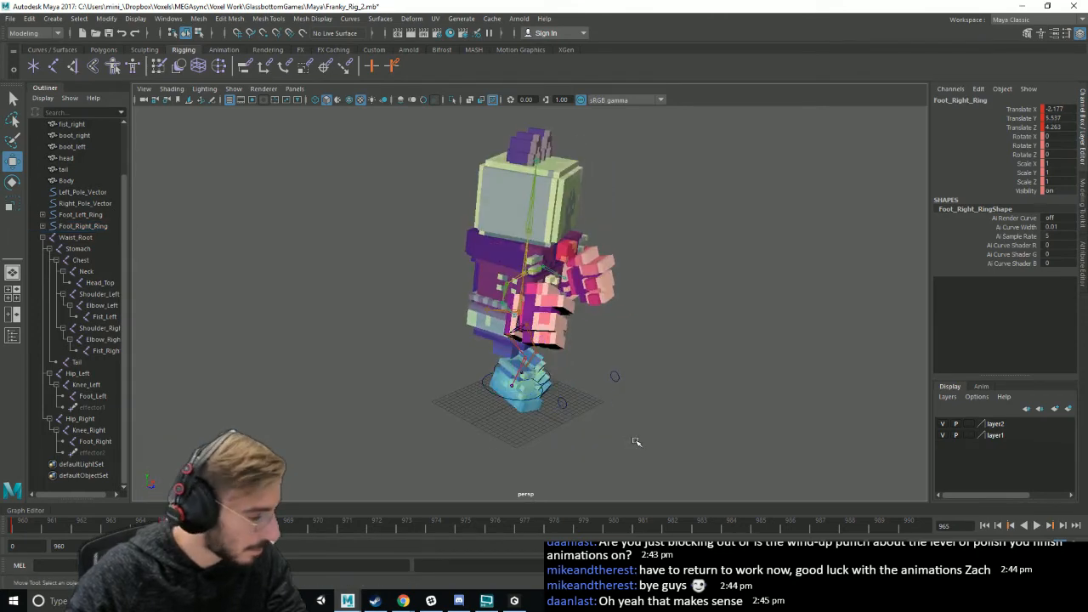
pyautogui.click(561, 393)
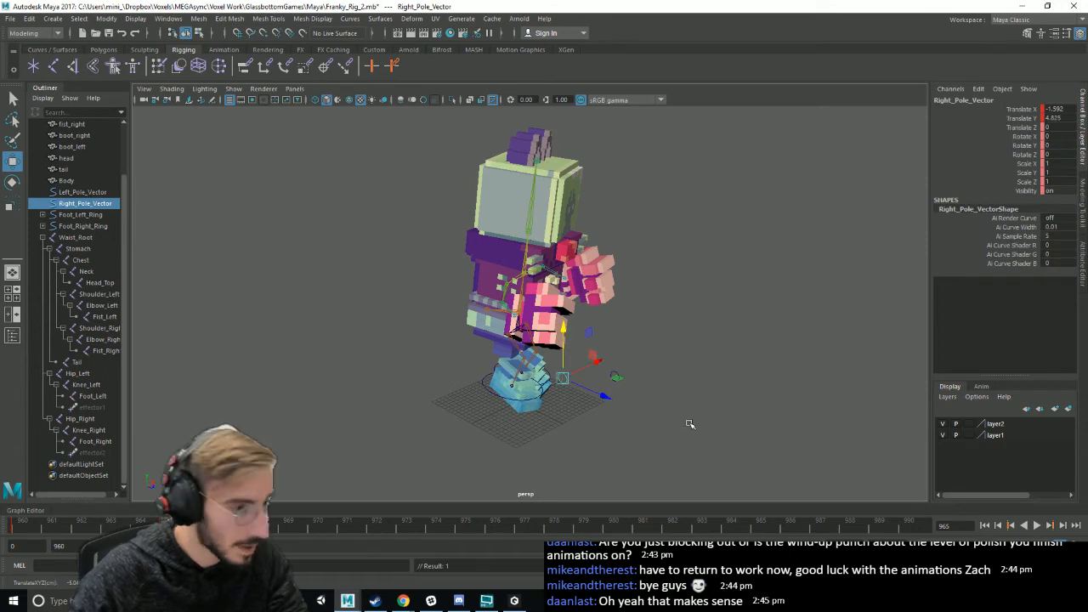
pyautogui.keyDown('alt'); pyautogui.moveTo(687, 425); pyautogui.dragTo(711, 430); pyautogui.keyUp('alt')
pyautogui.click(513, 464)
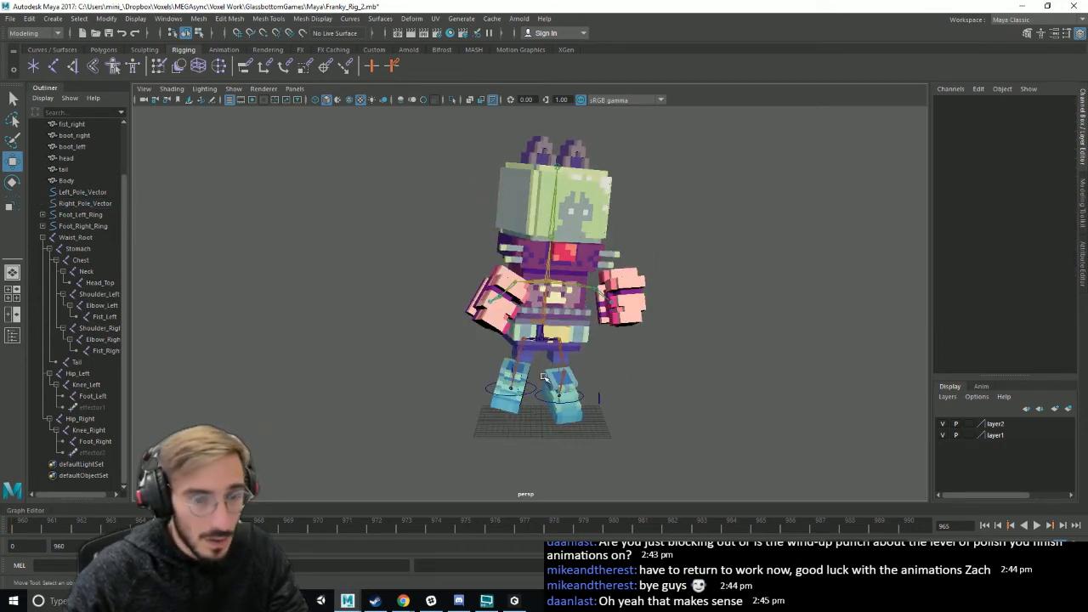
# - Rotate the arm joints to raise both fists in front of the body at frame 965, and save the scene
pyautogui.keyDown('alt'); pyautogui.moveTo(464, 372); pyautogui.dragTo(667, 327); pyautogui.keyUp('alt')
pyautogui.click(508, 289)
pyautogui.press('e')
pyautogui.click(659, 319)
pyautogui.click(615, 299)
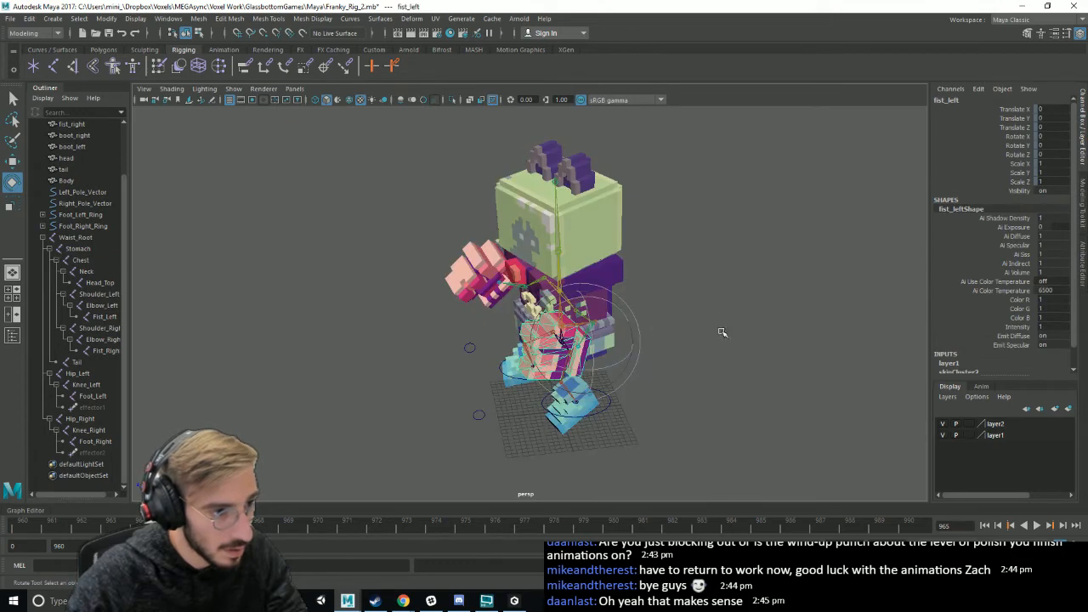
pyautogui.click(722, 332)
pyautogui.click(584, 321)
pyautogui.moveTo(597, 329)
pyautogui.keyDown('alt'); pyautogui.mouseDown()
pyautogui.moveTo(572, 335)
pyautogui.moveTo(599, 335)
pyautogui.mouseUp(); pyautogui.keyUp('alt')
pyautogui.moveTo(541, 312); pyautogui.dragTo(686, 398)
pyautogui.click(686, 401)
pyautogui.hotkey('ctrl', 's')
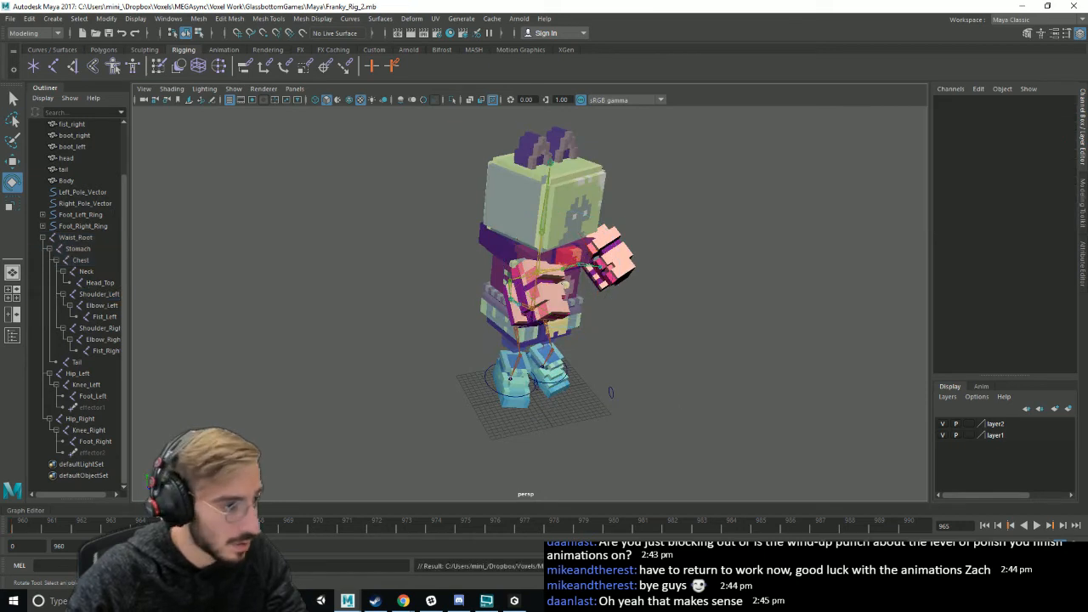
# - At frame 970, move the right foot ring up and back to about 11 on Y and -10.1 on Z
pyautogui.hotkey('alt', 'Tab')
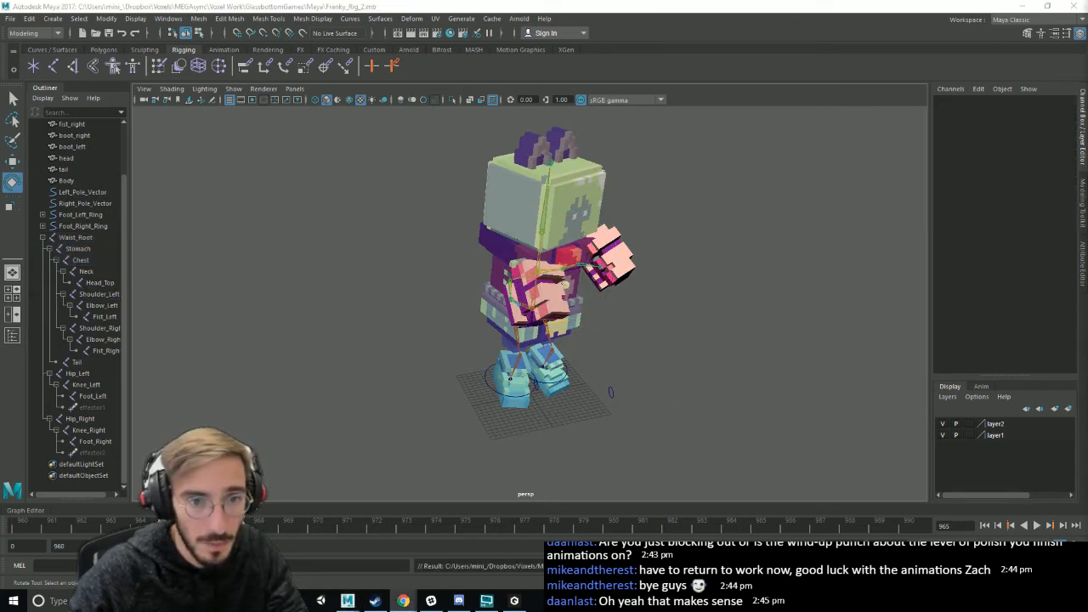
pyautogui.keyDown('alt'); pyautogui.moveTo(421, 465); pyautogui.dragTo(520, 456); pyautogui.keyUp('alt')
pyautogui.hotkey('ctrl', 's')
pyautogui.hotkey('alt', 'v')
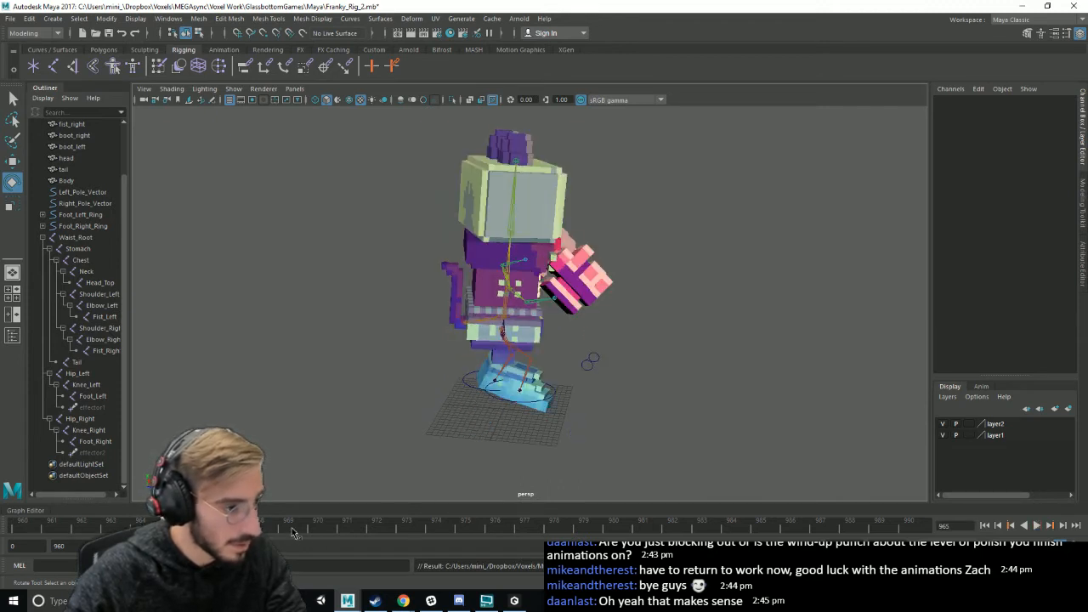
pyautogui.click(511, 403)
pyautogui.press('w')
pyautogui.moveTo(510, 398); pyautogui.dragTo(451, 308)
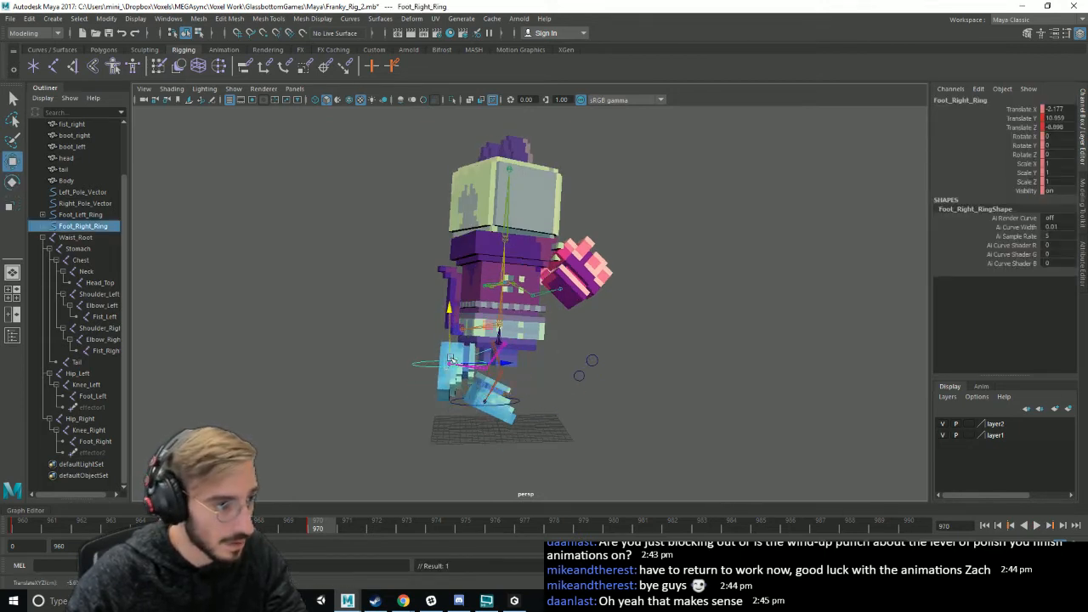
pyautogui.moveTo(503, 365); pyautogui.dragTo(494, 365)
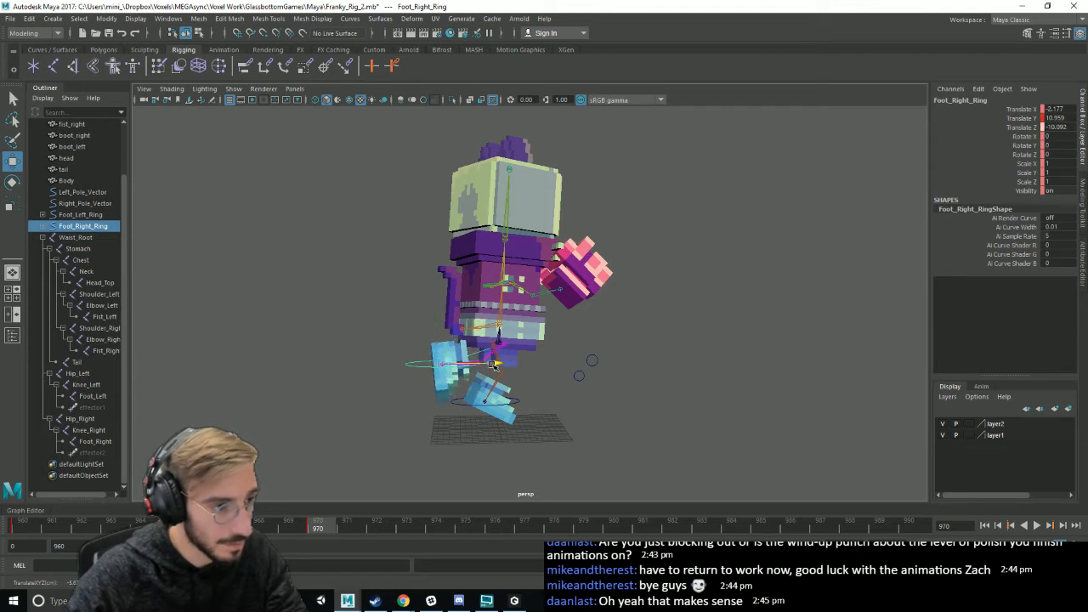
# - Move the left foot ring forward to about 3.75 on Z at frame 970 and adjust its height
pyautogui.click(521, 403)
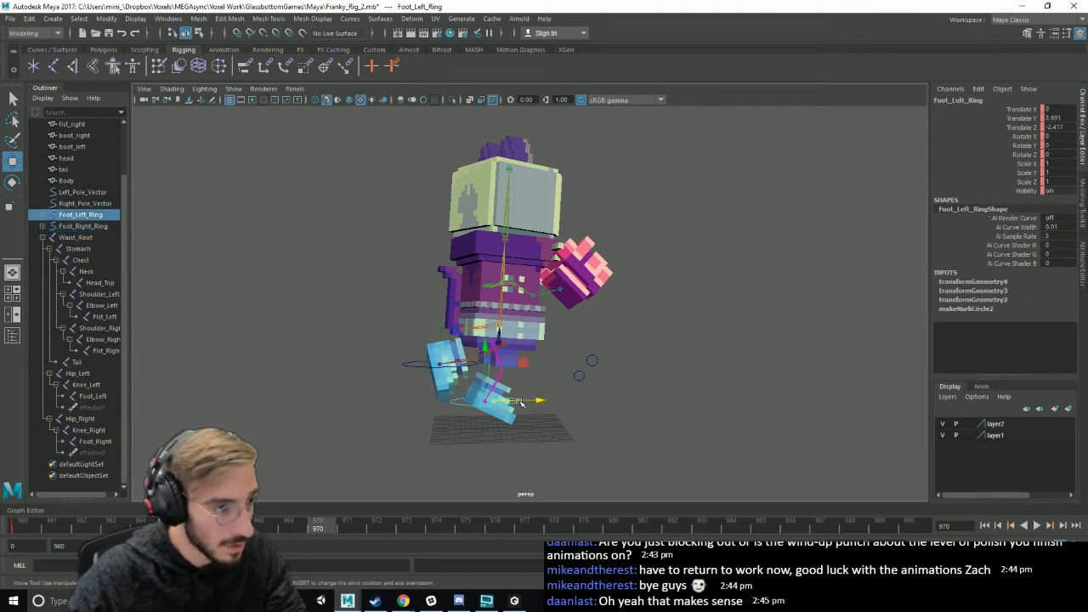
pyautogui.moveTo(488, 358); pyautogui.dragTo(488, 361)
pyautogui.moveTo(542, 411); pyautogui.dragTo(560, 410)
pyautogui.moveTo(505, 356); pyautogui.dragTo(506, 347)
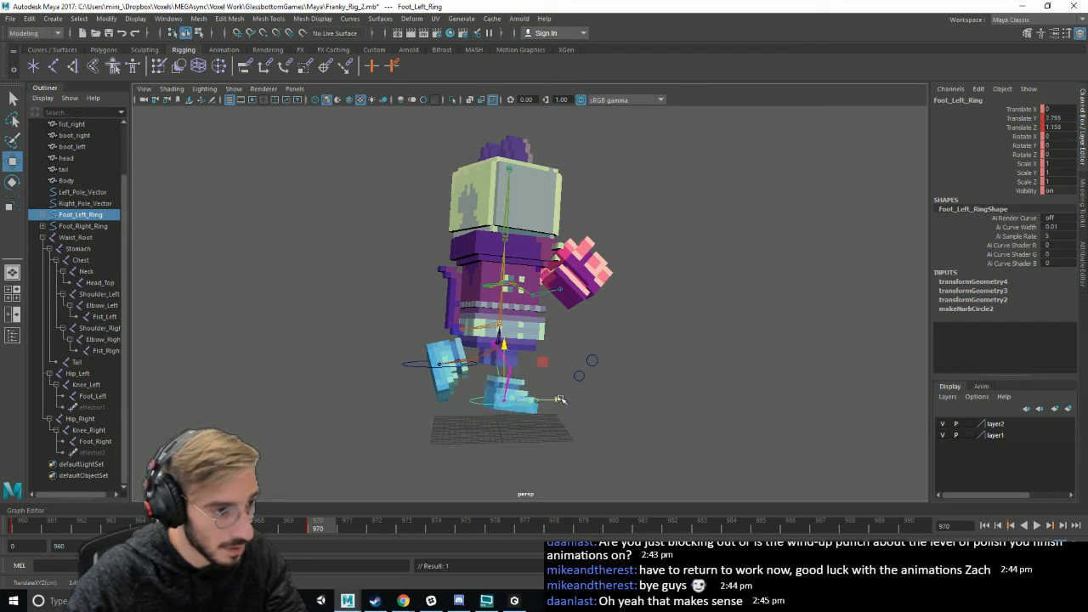
pyautogui.moveTo(561, 399)
pyautogui.mouseDown()
pyautogui.moveTo(549, 385)
pyautogui.moveTo(577, 402)
pyautogui.mouseUp()
pyautogui.keyDown('alt'); pyautogui.moveTo(676, 398); pyautogui.dragTo(658, 416); pyautogui.keyUp('alt')
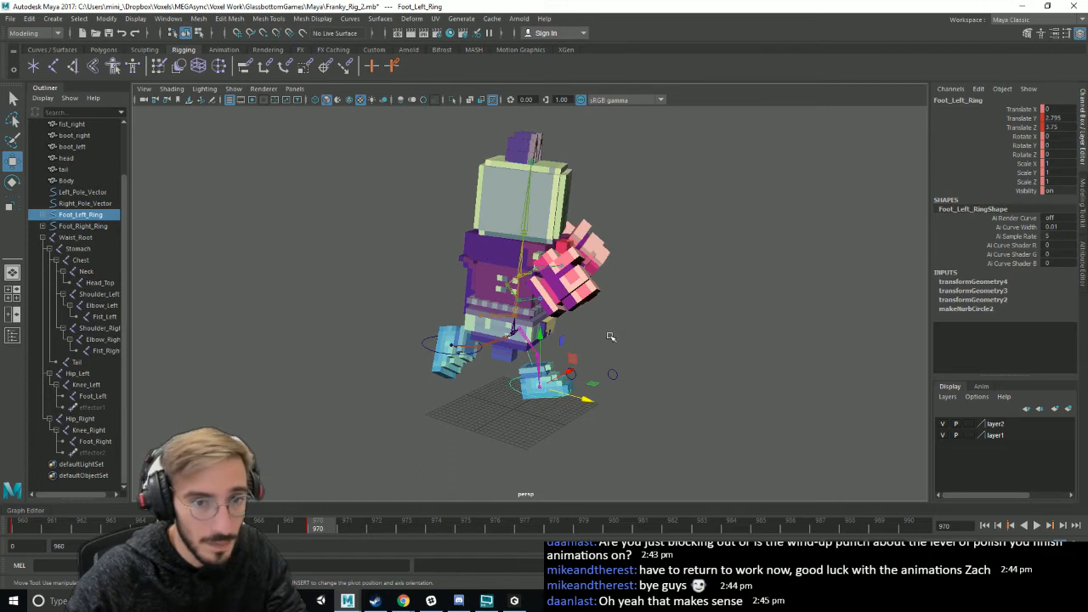
# - At frame 970, rotate the waist root to about 27.8 on X, -25.1 on Y and -21.5 on Z
pyautogui.keyDown('alt'); pyautogui.moveTo(611, 336); pyautogui.dragTo(490, 302); pyautogui.keyUp('alt')
pyautogui.click(499, 340)
pyautogui.press('e')
pyautogui.moveTo(530, 341); pyautogui.dragTo(661, 366)
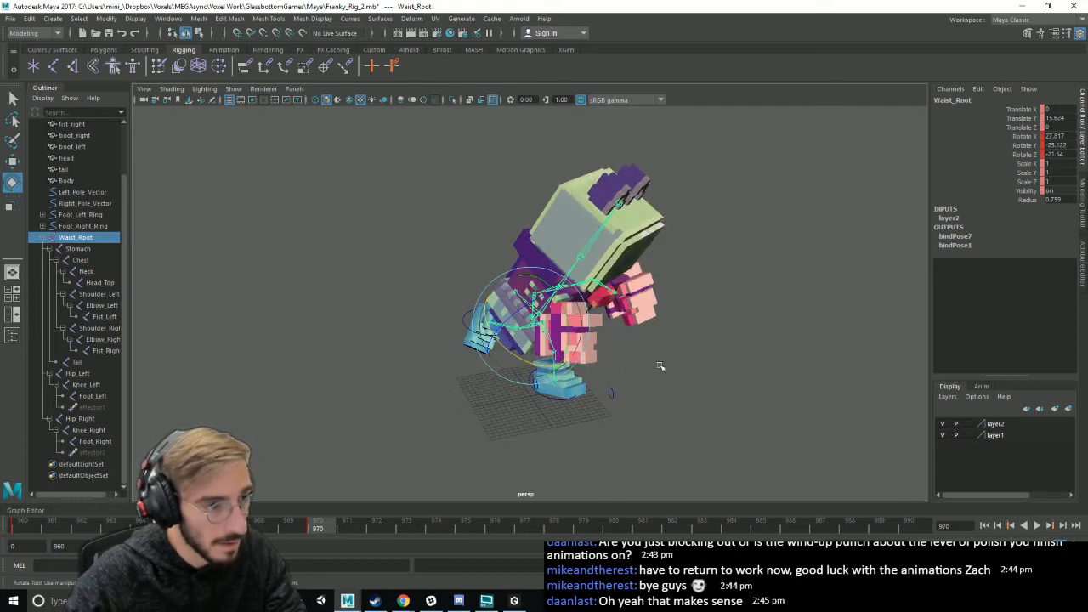
# - Rotate the neck back up so the head faces forward at frame 970, and save the scene
pyautogui.click(594, 239)
pyautogui.moveTo(612, 250); pyautogui.dragTo(598, 226)
pyautogui.moveTo(625, 272); pyautogui.dragTo(582, 287)
pyautogui.keyDown('alt'); pyautogui.moveTo(778, 342); pyautogui.dragTo(729, 340); pyautogui.keyUp('alt')
pyautogui.click(729, 341)
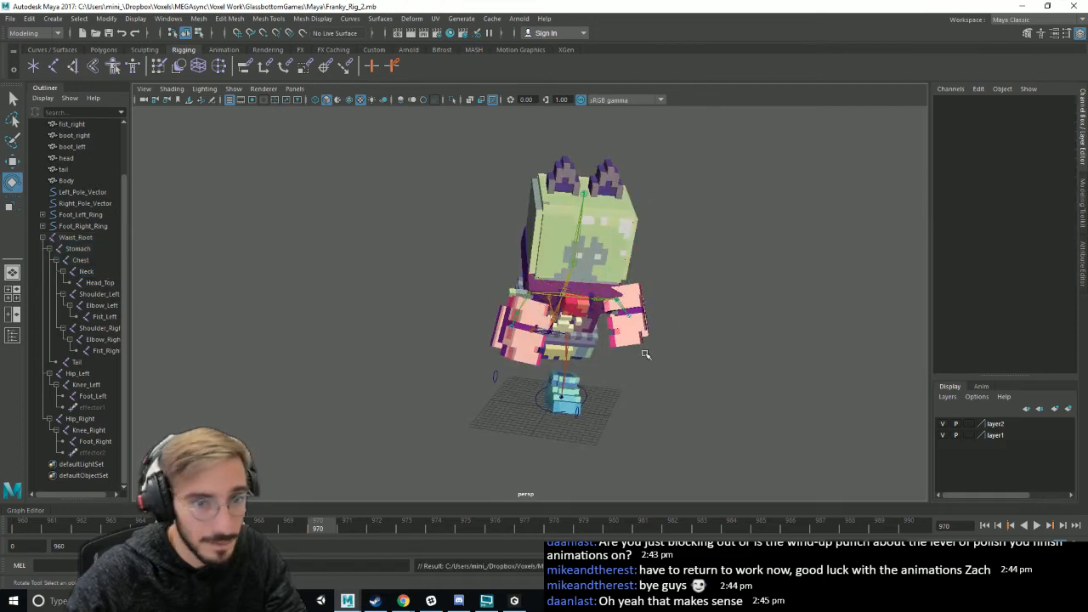
pyautogui.keyDown('alt'); pyautogui.moveTo(643, 353); pyautogui.dragTo(689, 345); pyautogui.keyUp('alt')
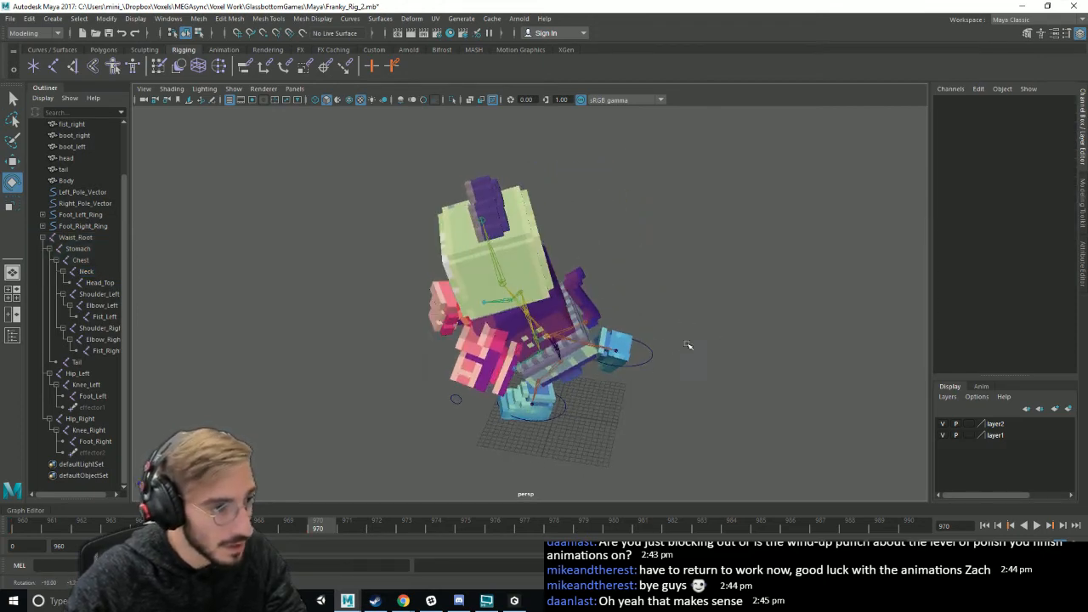
# - Rotate the lower torso joints to lift the upper body out of its deep forward lean at frame 970
pyautogui.click(535, 341)
pyautogui.moveTo(555, 368); pyautogui.dragTo(468, 282)
pyautogui.click(673, 371)
pyautogui.click(563, 337)
pyautogui.moveTo(455, 327); pyautogui.dragTo(477, 363)
pyautogui.keyDown('alt'); pyautogui.moveTo(574, 316); pyautogui.dragTo(627, 335); pyautogui.keyUp('alt')
pyautogui.click(628, 334)
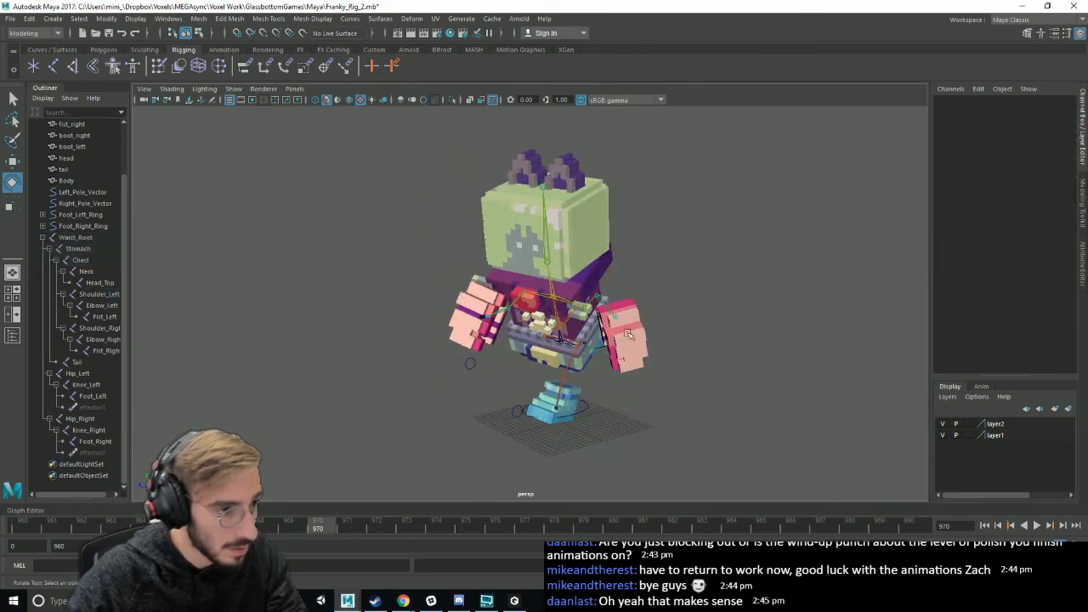
# - Rotate the left fist to about -46.6 on X, 45.5 on Y and 67.3 on Z
pyautogui.click(616, 319)
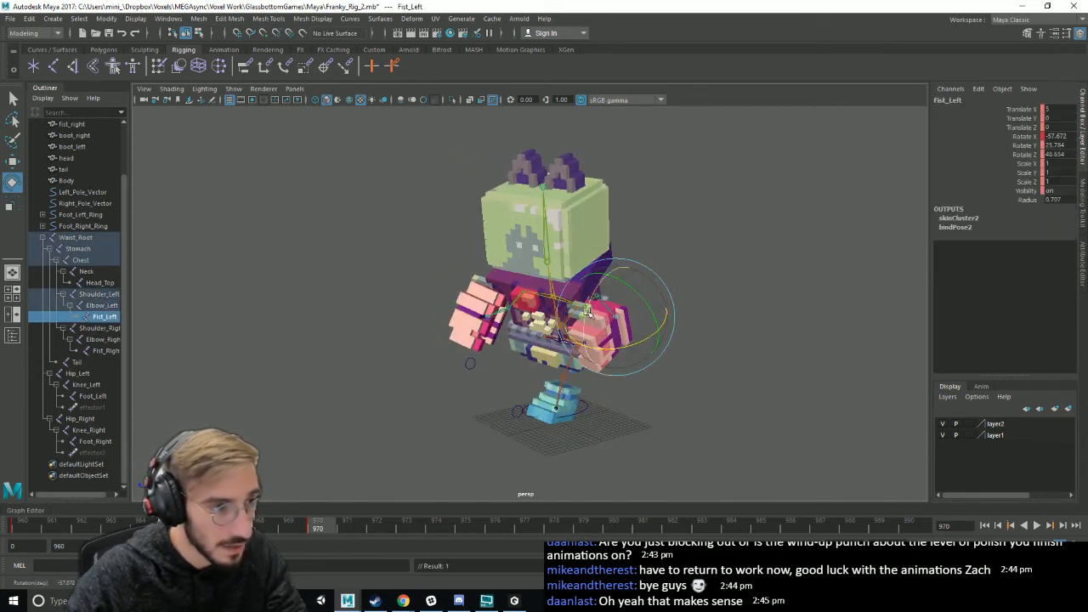
pyautogui.keyDown('alt'); pyautogui.moveTo(591, 293); pyautogui.dragTo(727, 359); pyautogui.keyUp('alt')
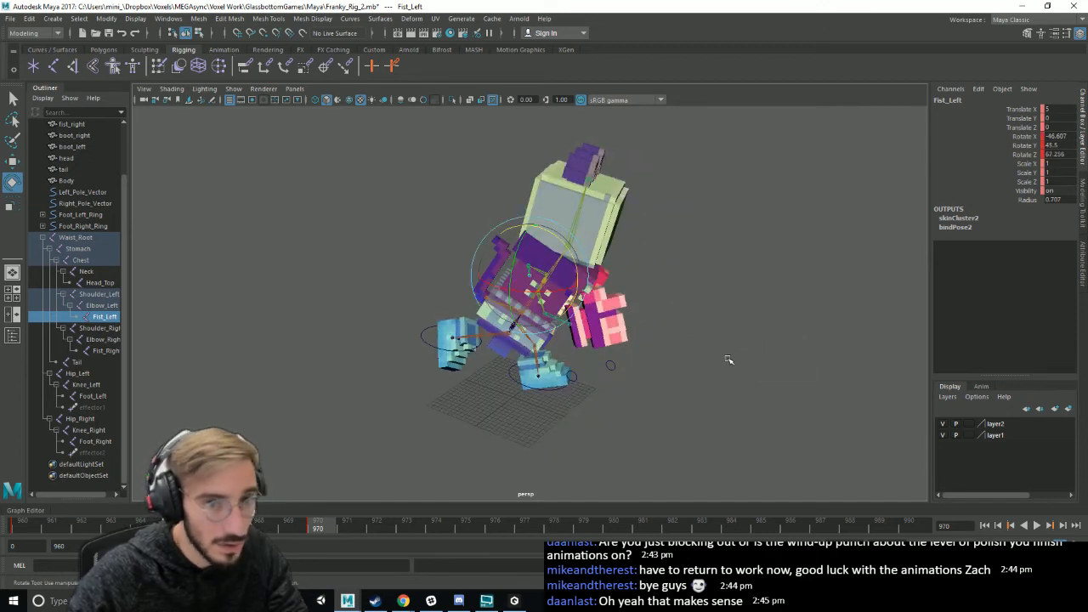
pyautogui.click(721, 355)
# - Rotate the right shoulder forward and turn the right elbow to about -11.8 on X, -17.6 on Y and 4.4 on Z
pyautogui.click(544, 306)
pyautogui.keyDown('alt'); pyautogui.moveTo(547, 306); pyautogui.dragTo(594, 308); pyautogui.keyUp('alt')
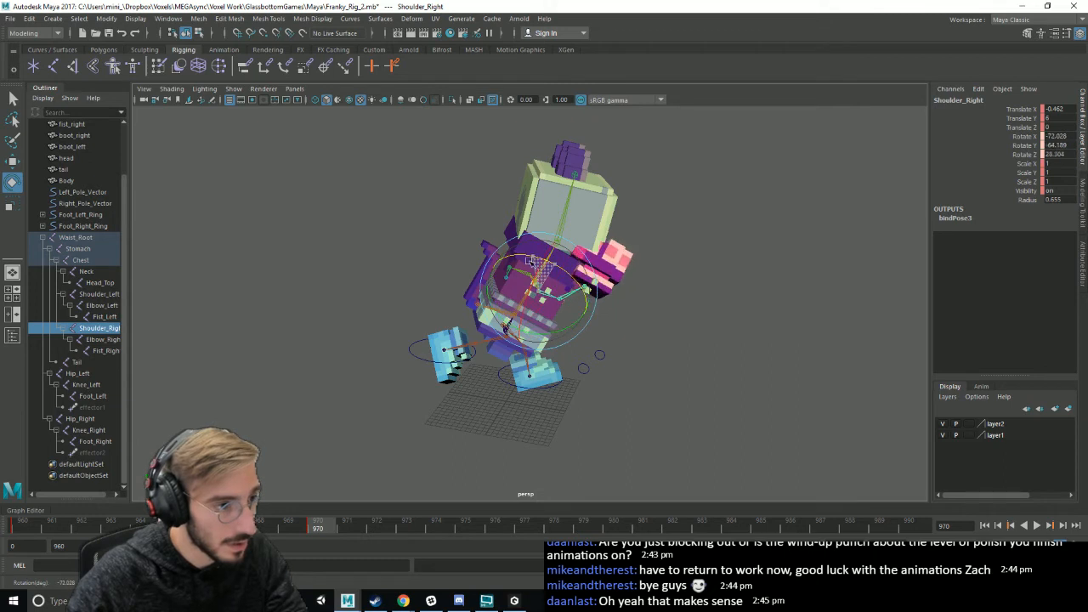
pyautogui.moveTo(575, 327); pyautogui.dragTo(576, 299)
pyautogui.keyDown('alt'); pyautogui.moveTo(629, 327); pyautogui.dragTo(703, 347); pyautogui.keyUp('alt')
pyautogui.click(702, 347)
pyautogui.click(559, 308)
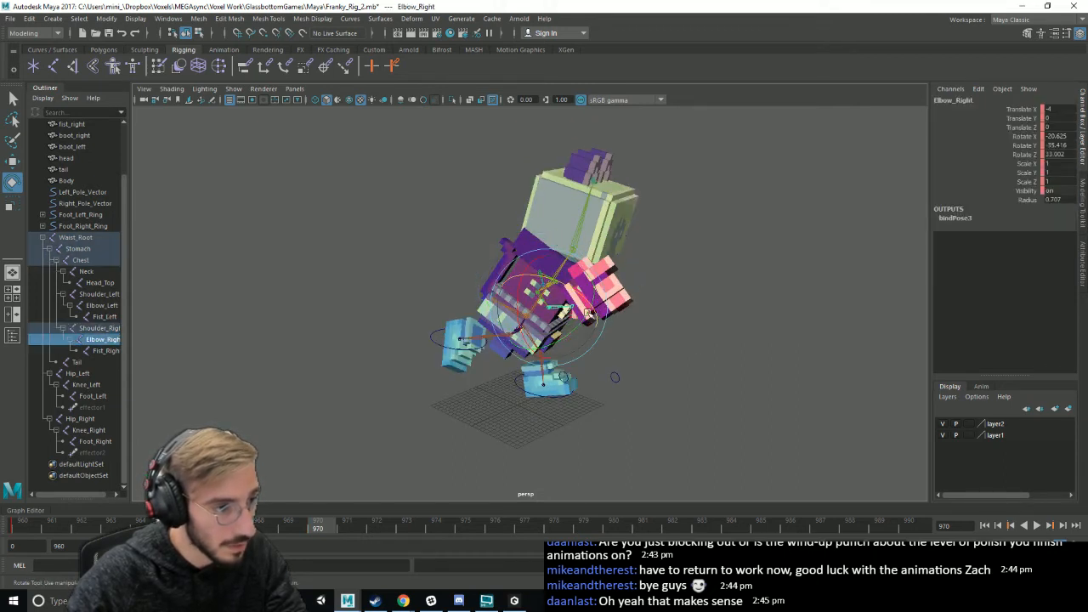
pyautogui.keyDown('alt'); pyautogui.moveTo(650, 337); pyautogui.dragTo(700, 340); pyautogui.keyUp('alt')
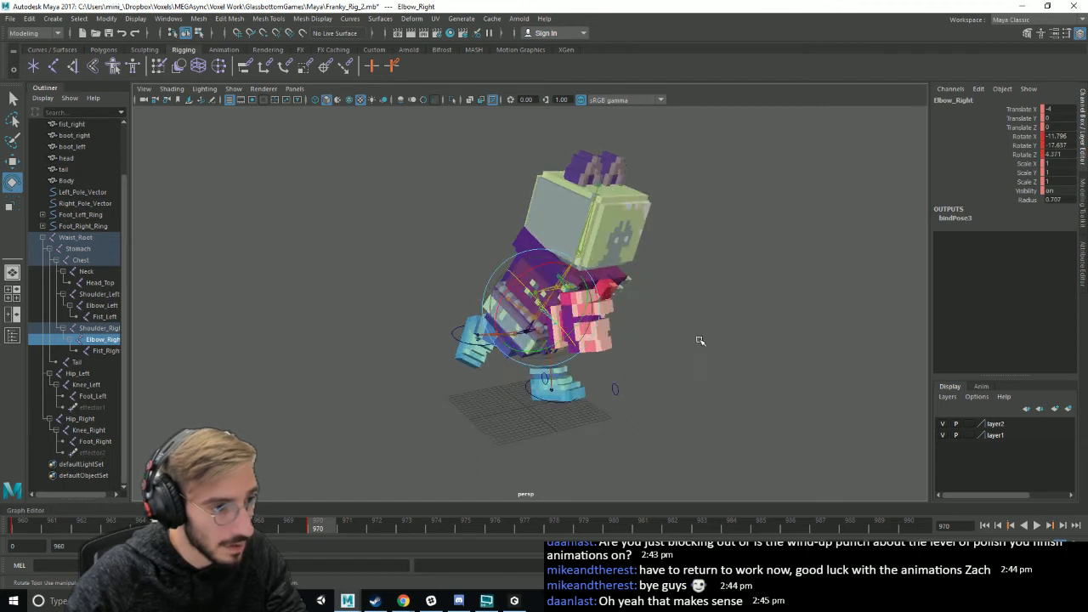
pyautogui.click(700, 340)
# - Extend the right fist to about -11.1, -5.3 and -4.1, and rotate it to about -91.9, -45.3 and 84.6
pyautogui.click(584, 338)
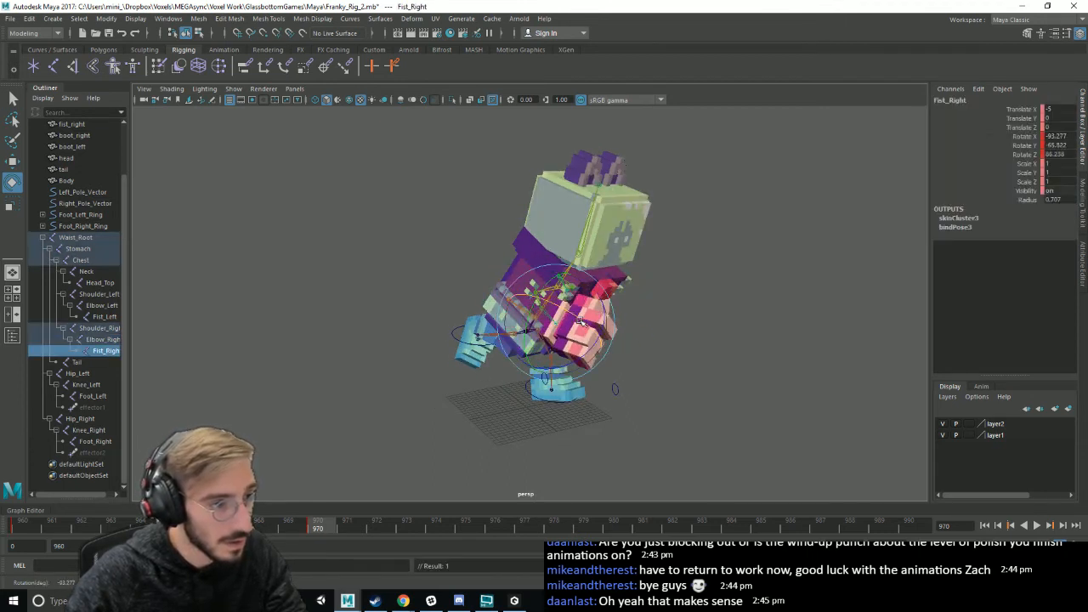
pyautogui.press('w')
pyautogui.moveTo(580, 322); pyautogui.dragTo(639, 317)
pyautogui.press('e')
pyautogui.moveTo(732, 364)
pyautogui.keyDown('alt'); pyautogui.mouseDown()
pyautogui.moveTo(468, 360)
pyautogui.moveTo(739, 364)
pyautogui.mouseUp(); pyautogui.keyUp('alt')
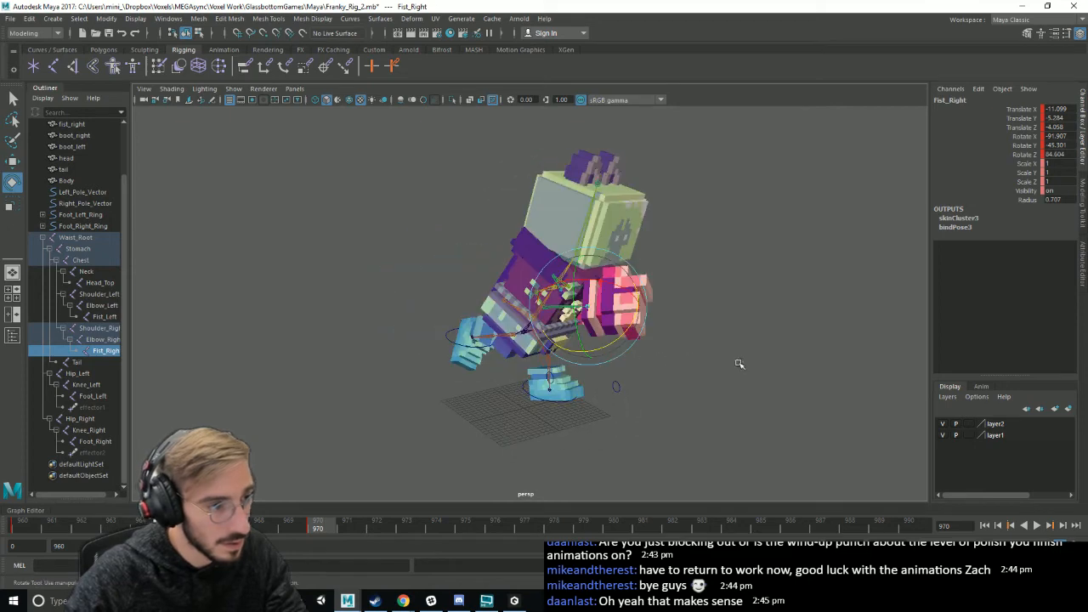
# - Save the scene and play back the punch animation to check the pose at frame 970
pyautogui.press('q')
pyautogui.click(530, 464)
pyautogui.hotkey('ctrl', 's')
pyautogui.press('e')
pyautogui.hotkey('alt', 'v')
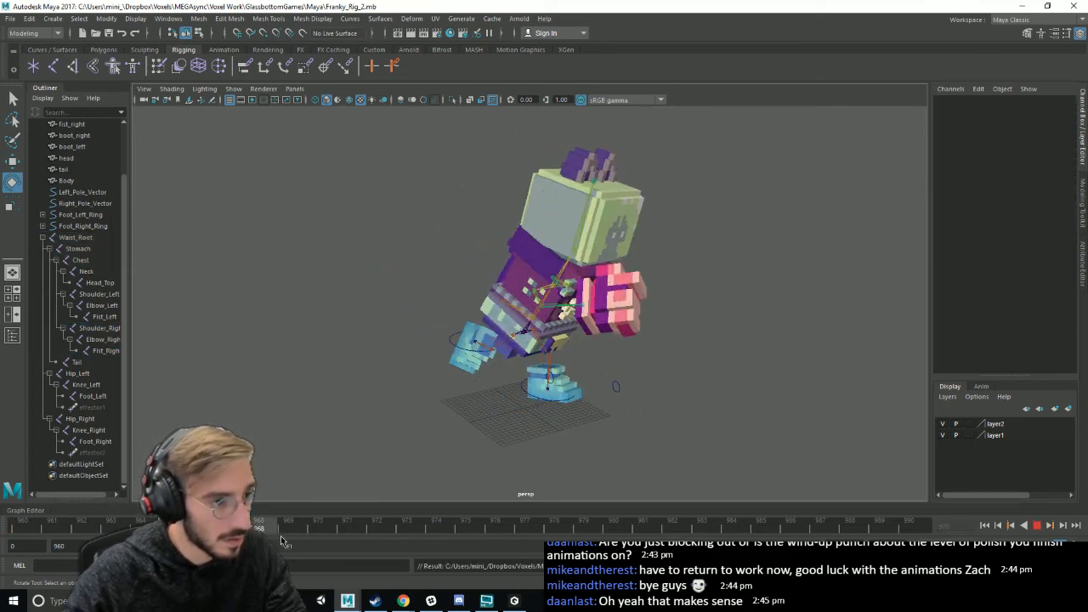
pyautogui.hotkey('alt', 'v')
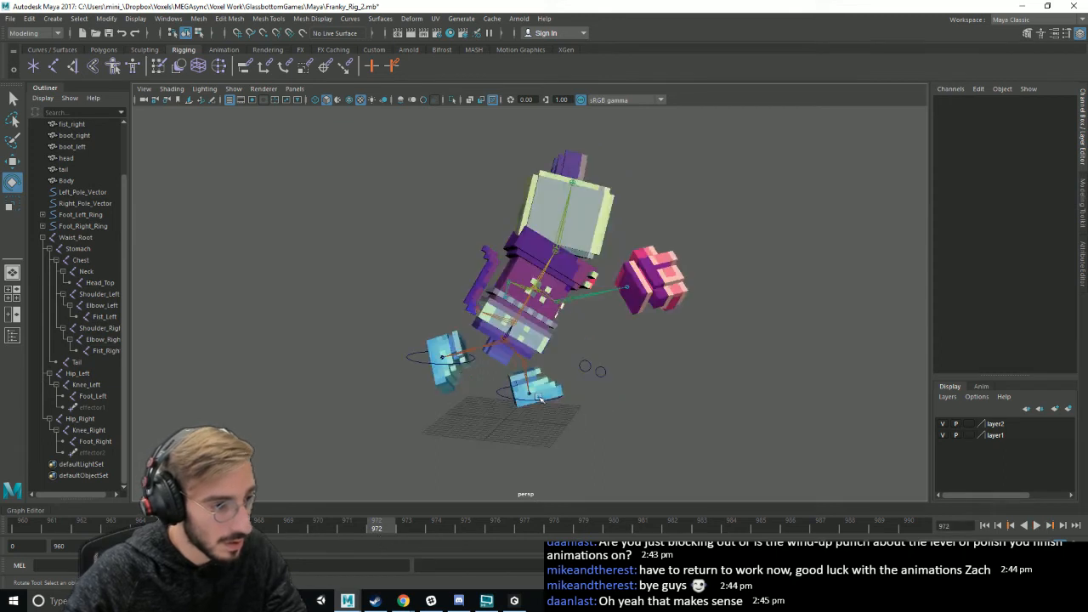
# - At frame 972, try adjusting the left foot ring's height and moving it back to about 0.24 on Z
pyautogui.click(554, 408)
pyautogui.press('w')
pyautogui.moveTo(531, 343); pyautogui.dragTo(532, 339)
pyautogui.keyDown('alt'); pyautogui.moveTo(597, 415); pyautogui.dragTo(625, 418); pyautogui.keyUp('alt')
pyautogui.click(598, 386)
pyautogui.click(555, 409)
pyautogui.keyDown('alt'); pyautogui.moveTo(625, 419); pyautogui.dragTo(665, 450, button='right'); pyautogui.keyUp('alt')
pyautogui.click(666, 450)
pyautogui.hotkey('ctrl', 's')
pyautogui.click(581, 438)
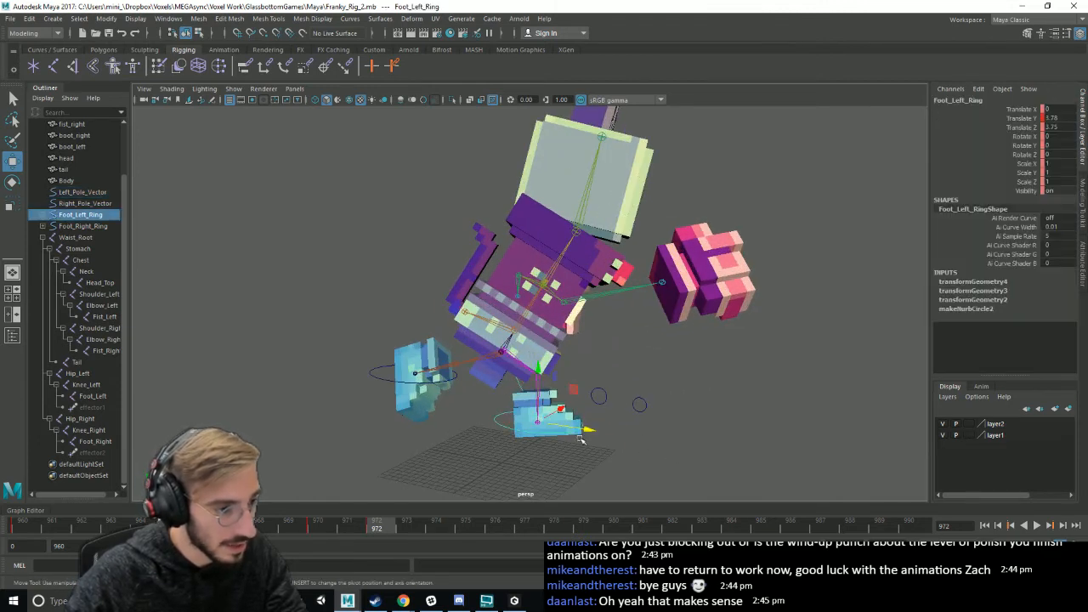
pyautogui.moveTo(591, 433); pyautogui.dragTo(578, 434)
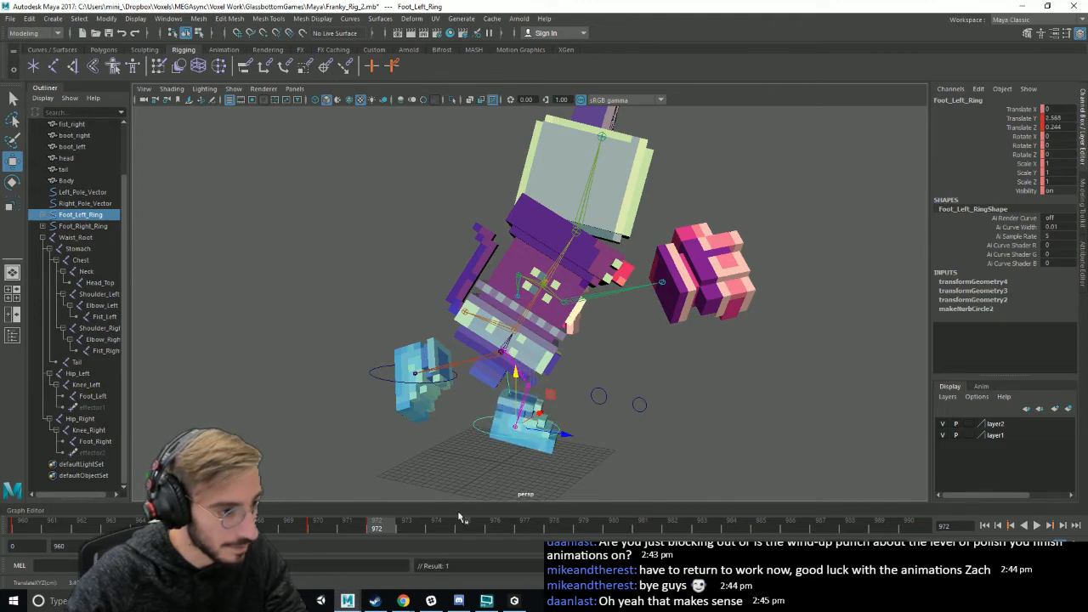
# - Play back the foot motion and delete the left foot ring's key at frame 972
pyautogui.hotkey('alt', 'v')
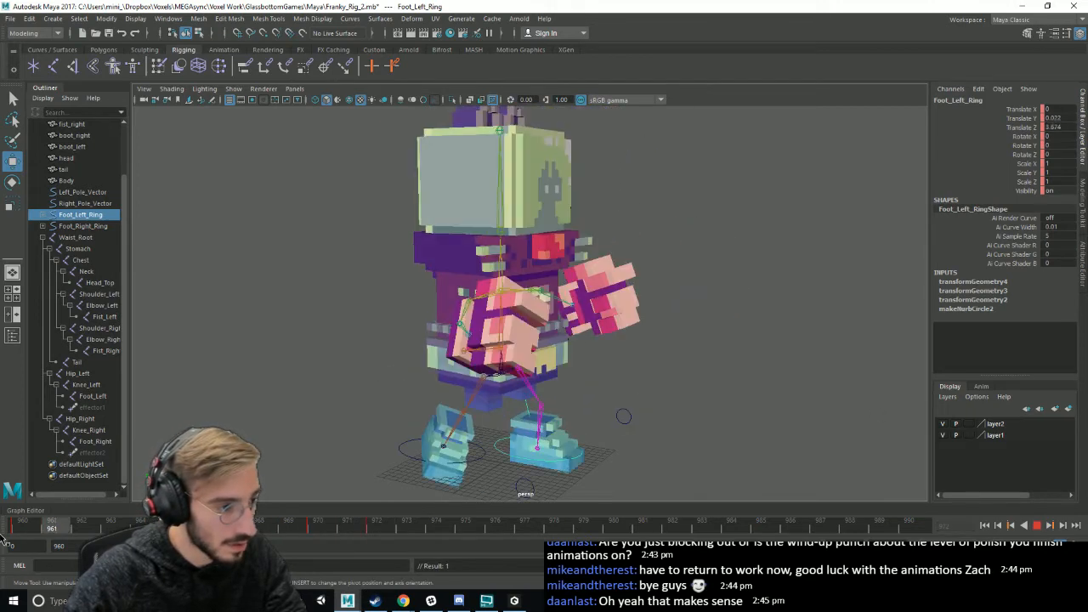
pyautogui.hotkey('alt', 'v')
pyautogui.rightClick(381, 528)
pyautogui.click(412, 394)
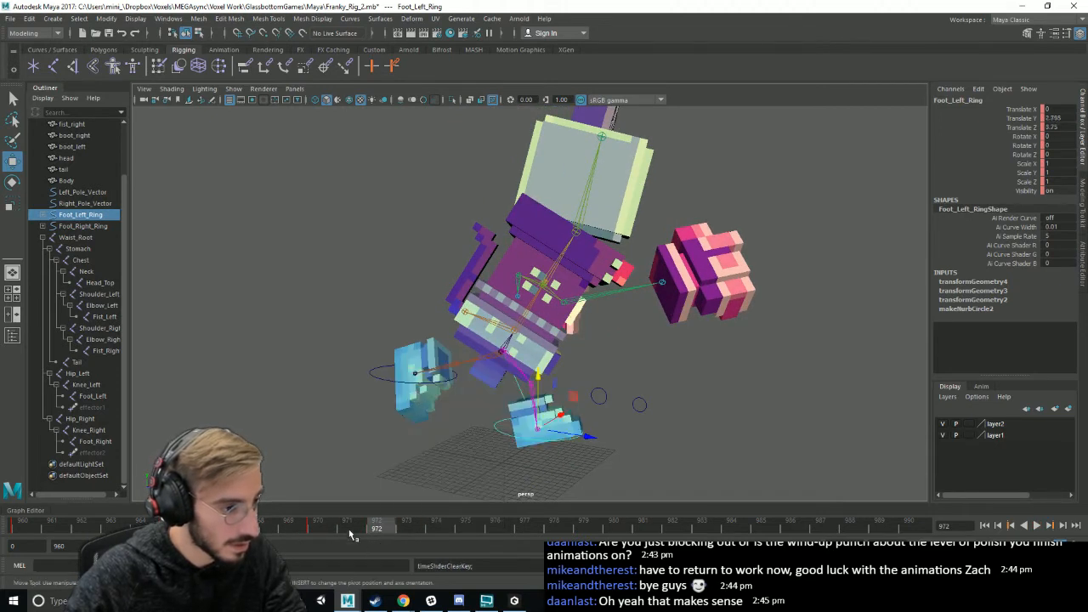
# - Move the left foot ring back to about -0.39 on Z at frame 970, adjust its height, and save the scene
pyautogui.moveTo(540, 381); pyautogui.dragTo(540, 369)
pyautogui.moveTo(584, 431); pyautogui.dragTo(537, 408)
pyautogui.moveTo(511, 363); pyautogui.dragTo(510, 369)
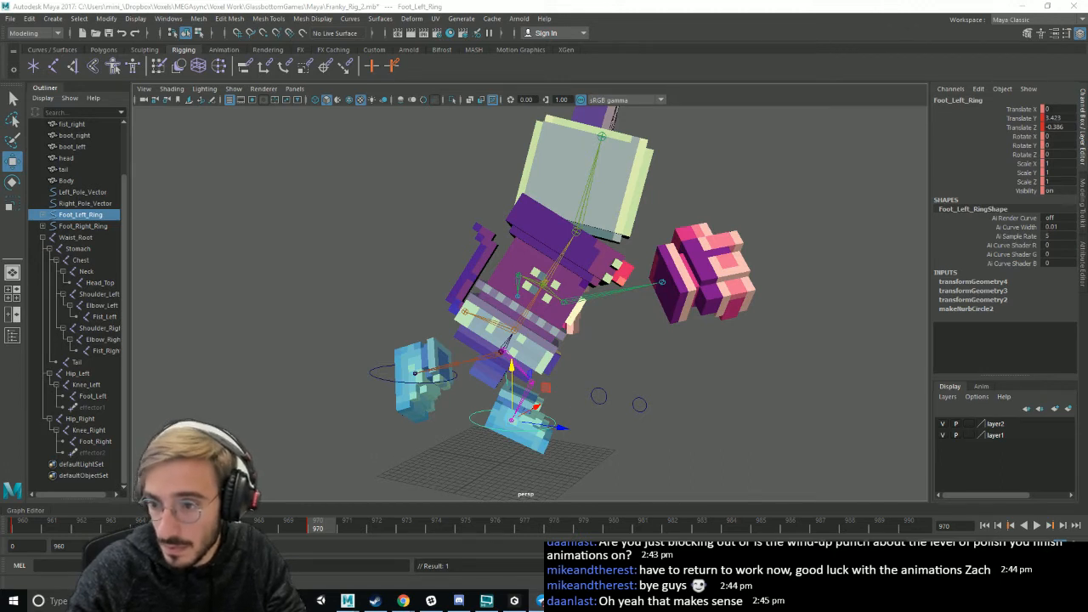
pyautogui.hotkey('alt', 'Tab')
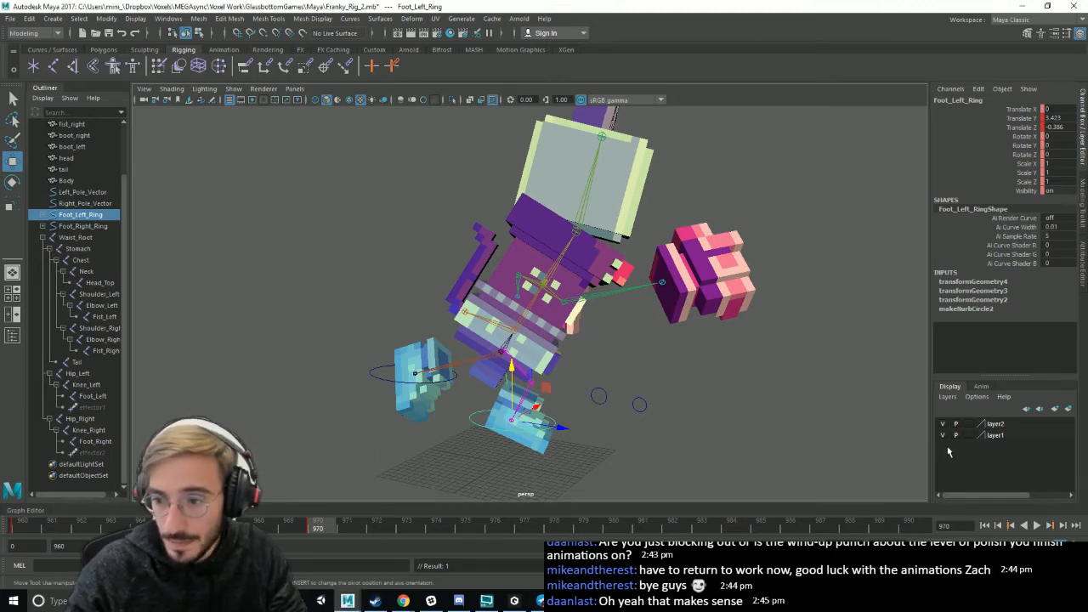
pyautogui.scroll(-3, 719, 406)
pyautogui.click(727, 404)
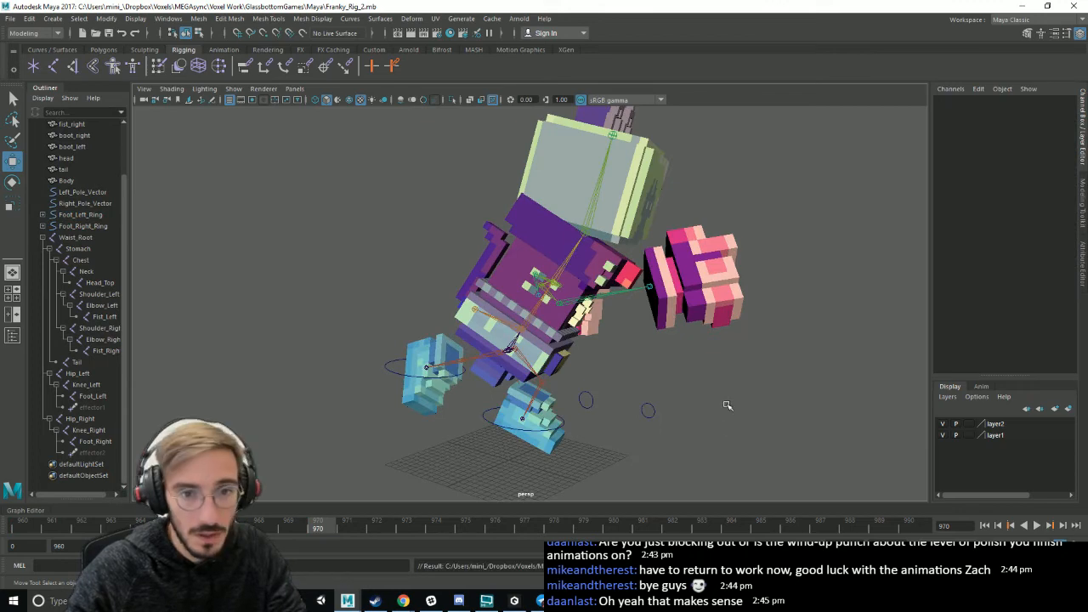
# - Play back the punch animation to review the left foot's new position
pyautogui.scroll(-2, 697, 395)
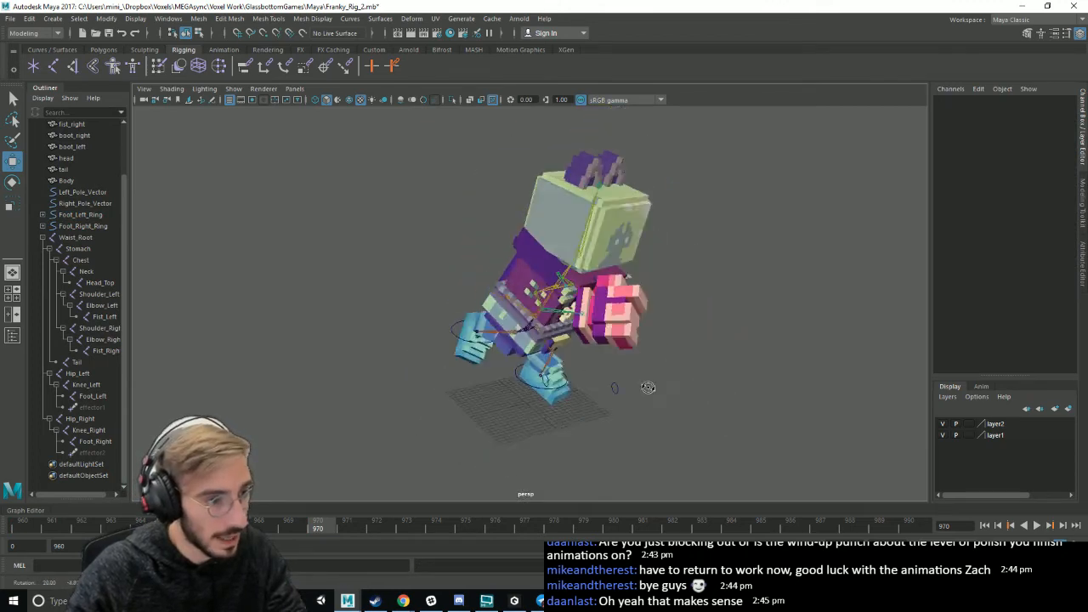
pyautogui.hotkey('alt', 'v')
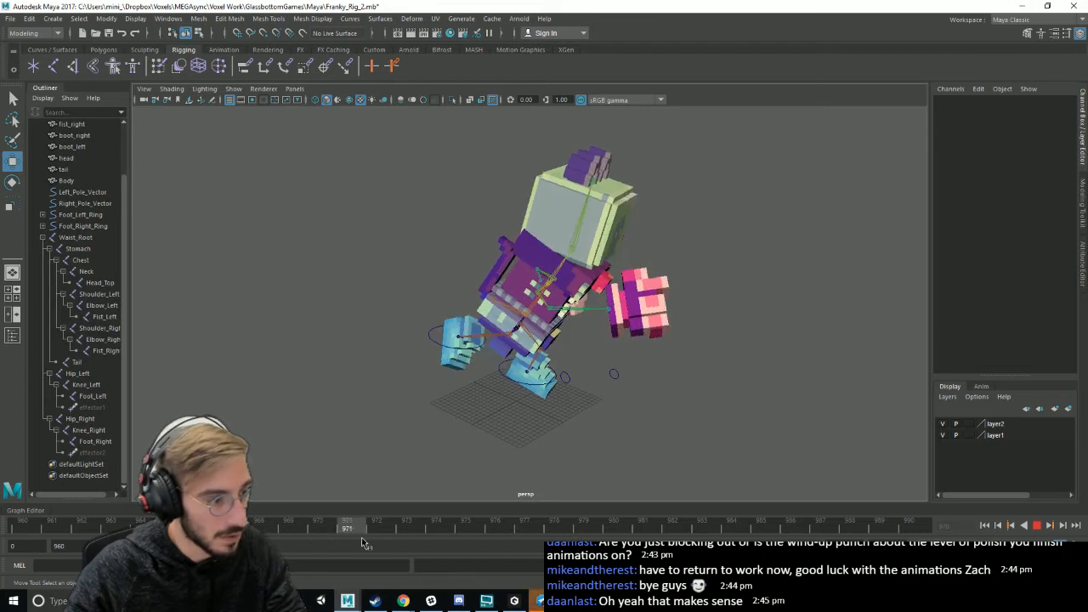
pyautogui.hotkey('alt', 'v')
pyautogui.hotkey('alt', 'Tab')
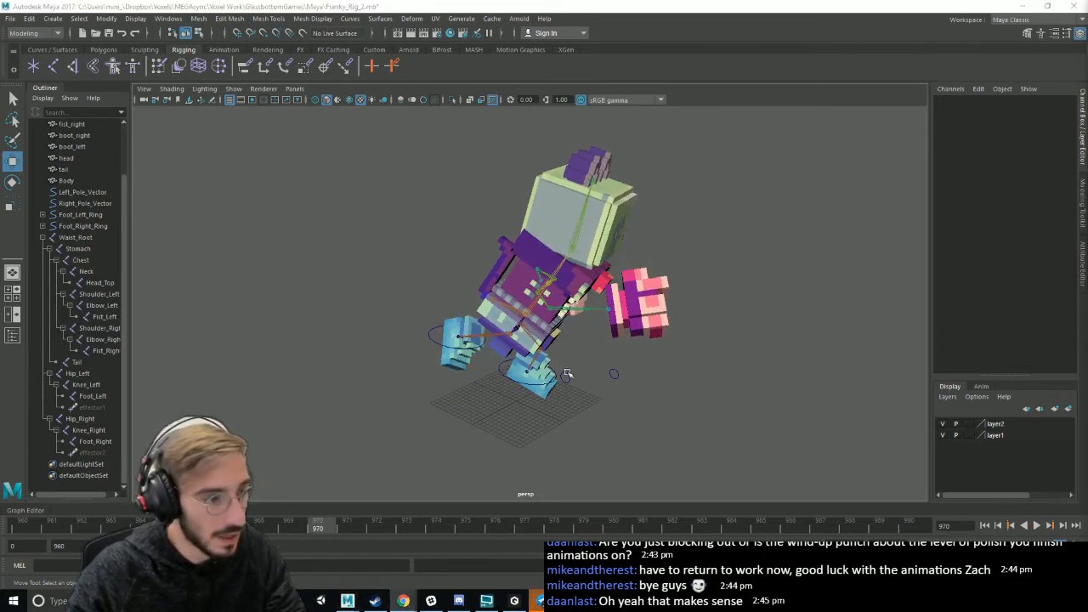
pyautogui.hotkey('alt', 'Tab')
# - At frame 975, lower the waist root to bring the body down toward the landing
pyautogui.click(537, 397)
pyautogui.scroll(3, 537, 397)
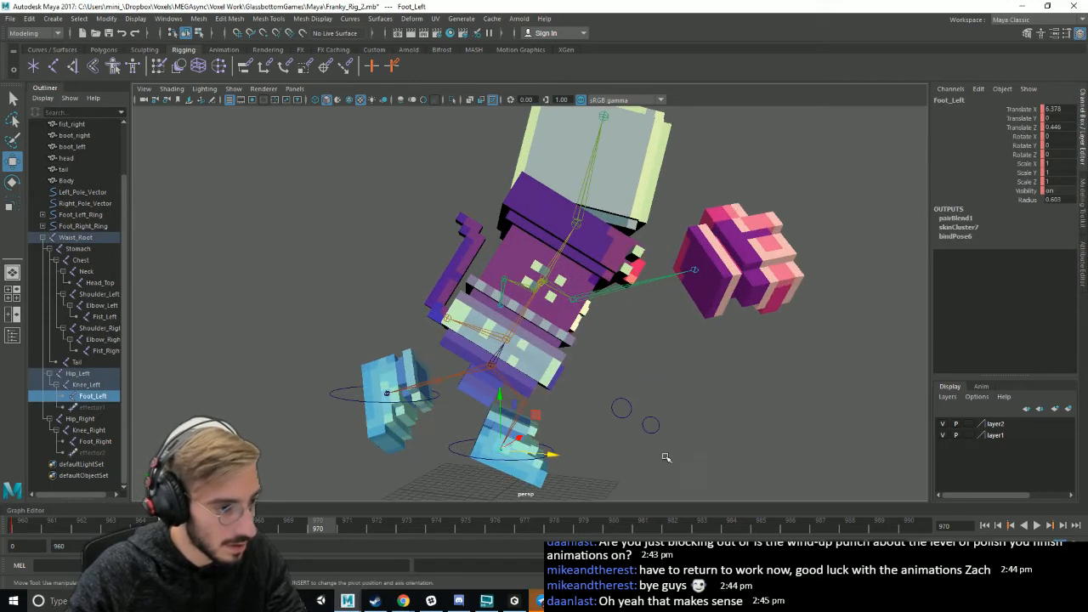
pyautogui.click(488, 444)
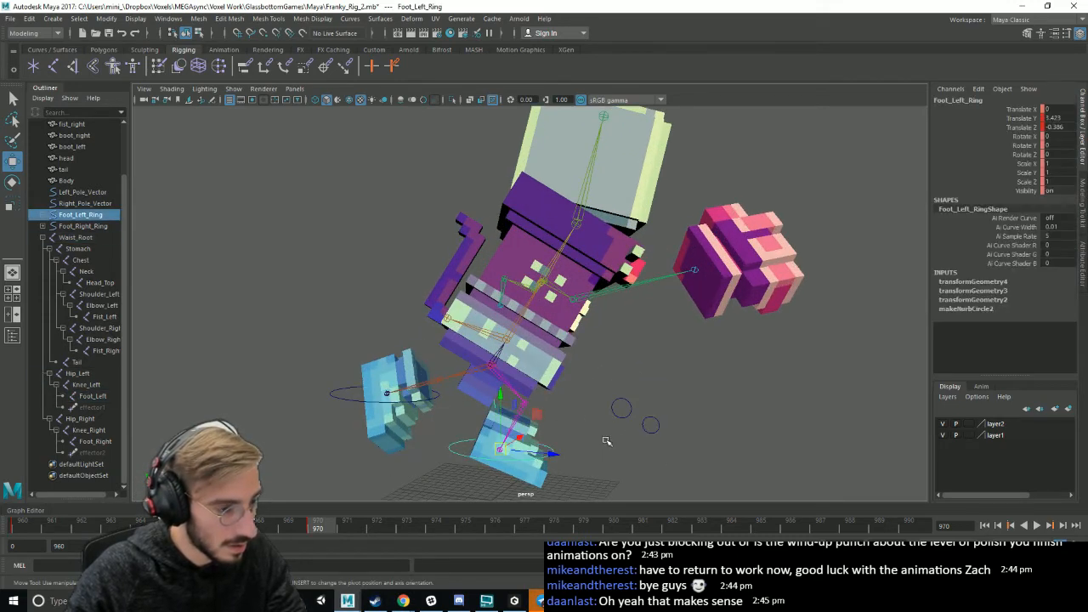
pyautogui.keyDown('alt'); pyautogui.moveTo(606, 440); pyautogui.dragTo(671, 457); pyautogui.keyUp('alt')
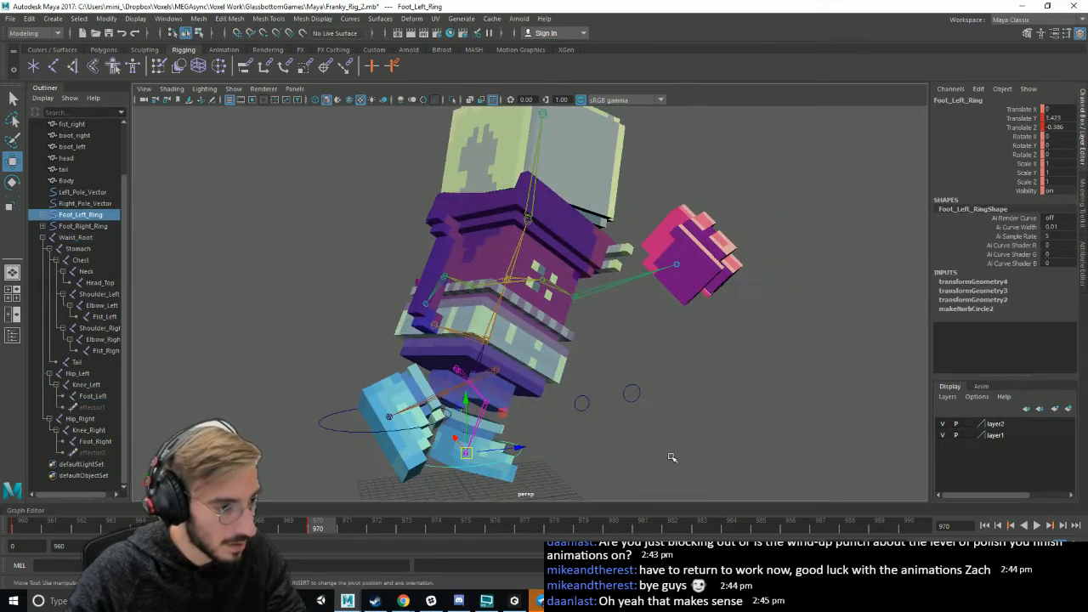
pyautogui.moveTo(347, 526); pyautogui.dragTo(463, 521)
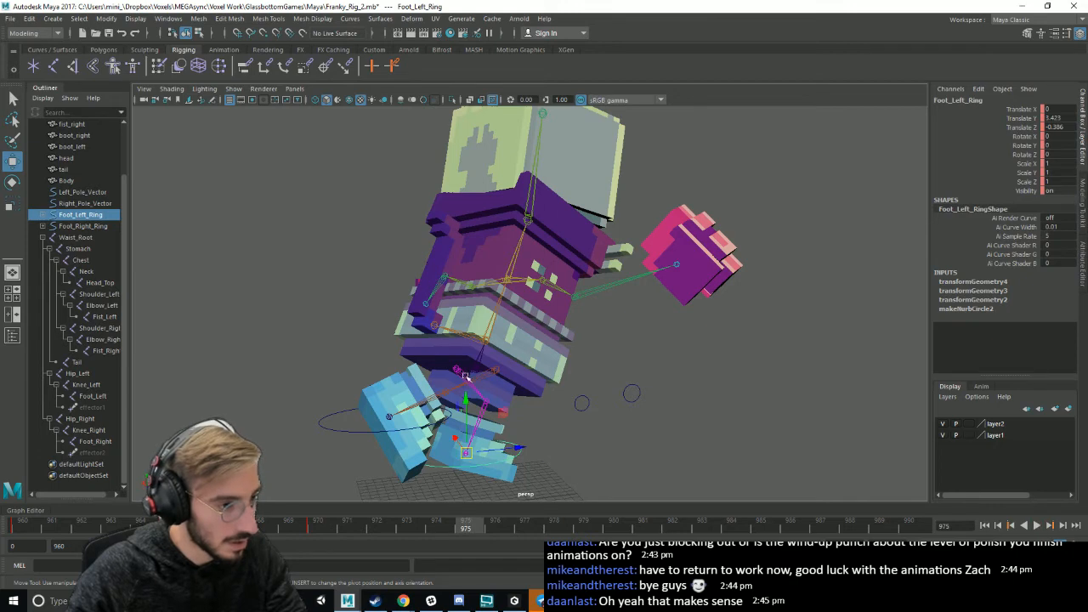
pyautogui.keyDown('alt'); pyautogui.moveTo(466, 376); pyautogui.dragTo(503, 383); pyautogui.keyUp('alt')
pyautogui.click(511, 384)
pyautogui.click(619, 435)
pyautogui.keyDown('alt'); pyautogui.moveTo(621, 436); pyautogui.dragTo(548, 429); pyautogui.keyUp('alt')
pyautogui.click(479, 371)
pyautogui.moveTo(477, 310); pyautogui.dragTo(478, 340)
pyautogui.keyDown('alt'); pyautogui.moveTo(621, 393); pyautogui.dragTo(539, 400); pyautogui.keyUp('alt')
pyautogui.click(540, 398)
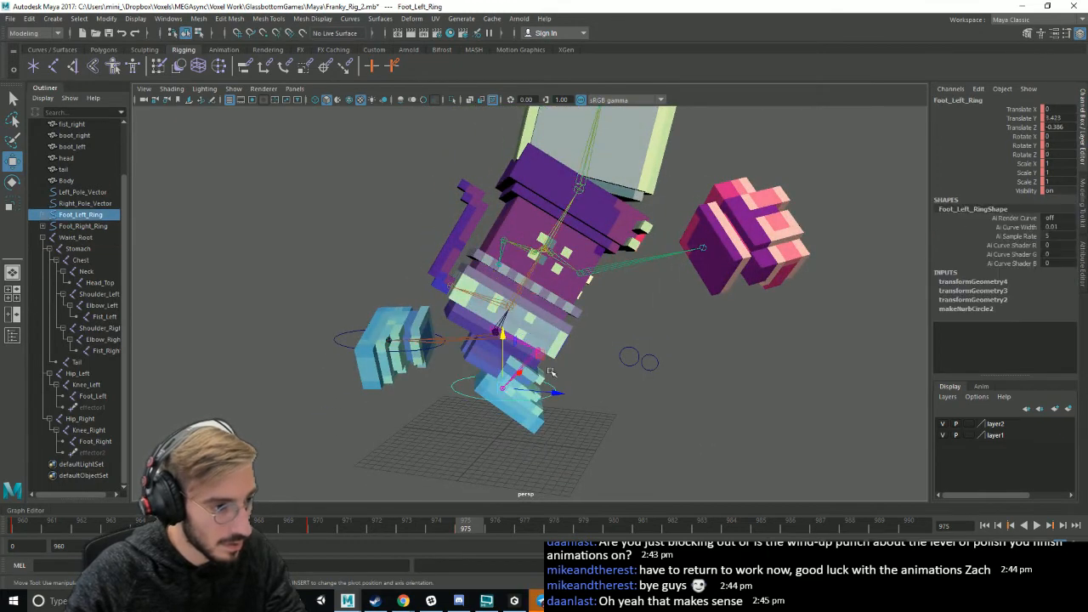
# - Lower the left foot ring to the ground and move the right foot ring to about 7.3 on Y and -5.8 on Z
pyautogui.moveTo(510, 334); pyautogui.dragTo(474, 363)
pyautogui.hotkey('ctrl', 's')
pyautogui.click(421, 350)
pyautogui.moveTo(428, 293); pyautogui.dragTo(431, 328)
pyautogui.keyDown('alt'); pyautogui.moveTo(526, 373); pyautogui.dragTo(691, 338); pyautogui.keyUp('alt')
pyautogui.keyDown('alt'); pyautogui.moveTo(503, 323); pyautogui.dragTo(587, 326); pyautogui.keyUp('alt')
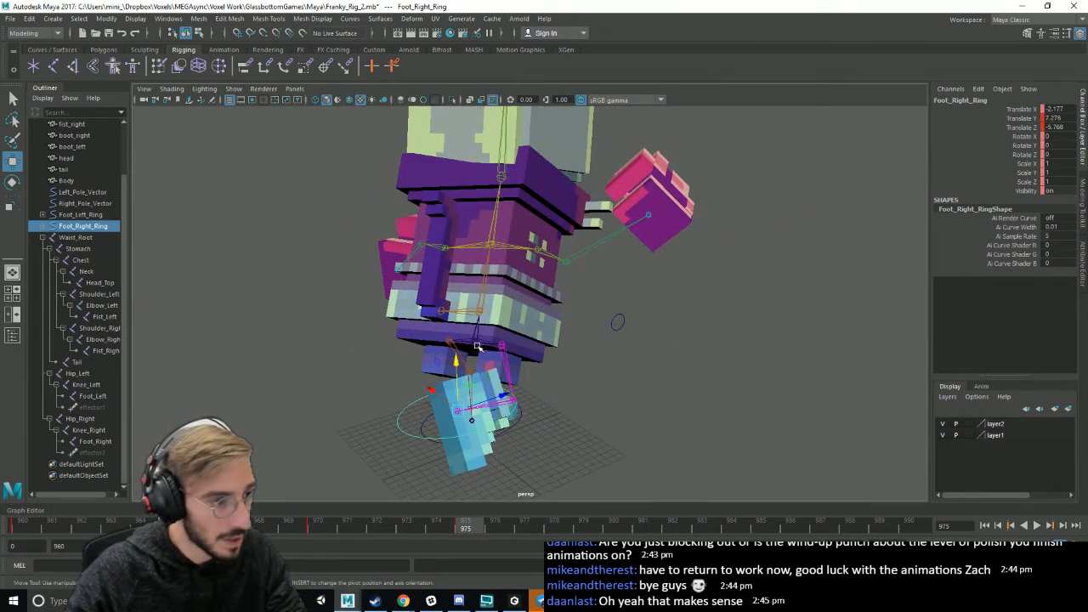
# - Rotate the waist root to about 10.2 on X, -26.6 on Y and -13.9 on Z at frame 975
pyautogui.click(477, 342)
pyautogui.press('e')
pyautogui.moveTo(521, 340); pyautogui.dragTo(579, 356)
pyautogui.press('w')
pyautogui.keyDown('alt'); pyautogui.moveTo(546, 364); pyautogui.dragTo(605, 296); pyautogui.keyUp('alt')
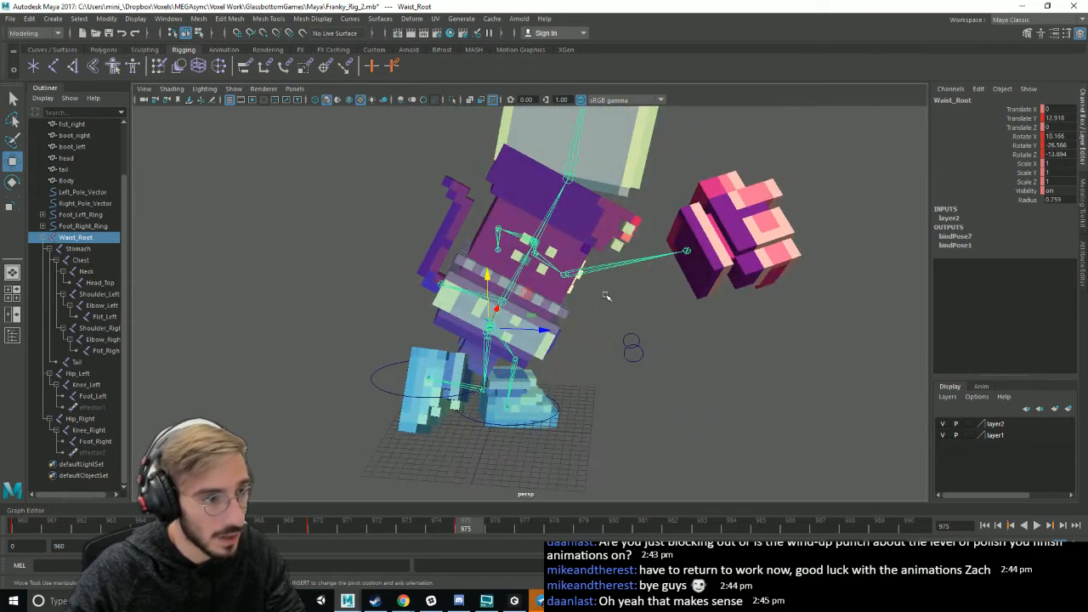
# - Pull the right fist back to about -4.8, -2.6 and 0.4, and rotate it to about -72.3 on X
pyautogui.click(687, 253)
pyautogui.moveTo(742, 252); pyautogui.dragTo(663, 251)
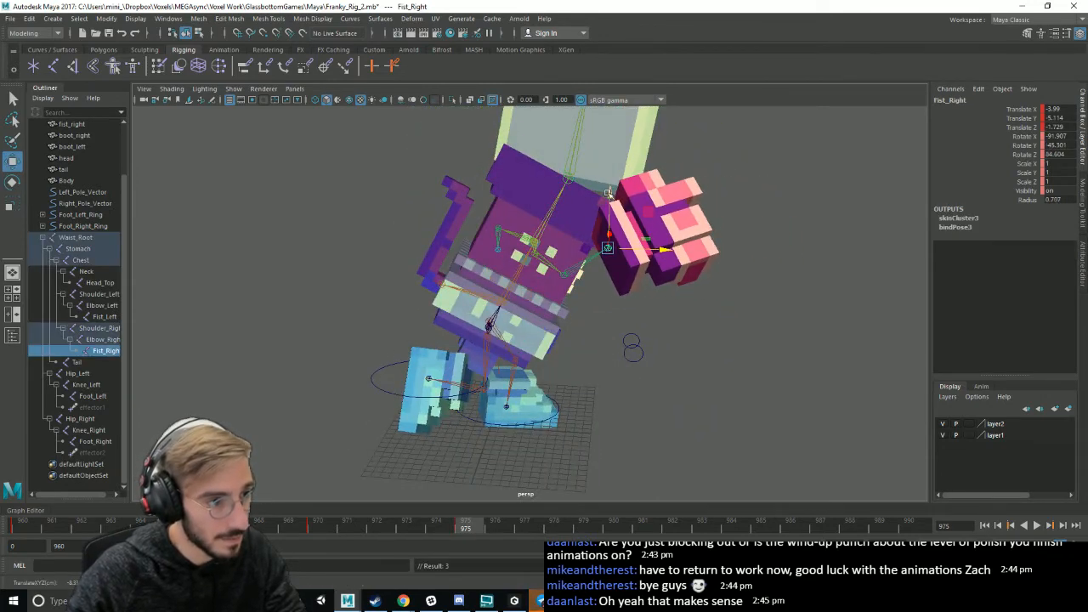
pyautogui.moveTo(609, 195); pyautogui.dragTo(611, 231)
pyautogui.keyDown('alt'); pyautogui.moveTo(666, 296); pyautogui.dragTo(546, 278); pyautogui.keyUp('alt')
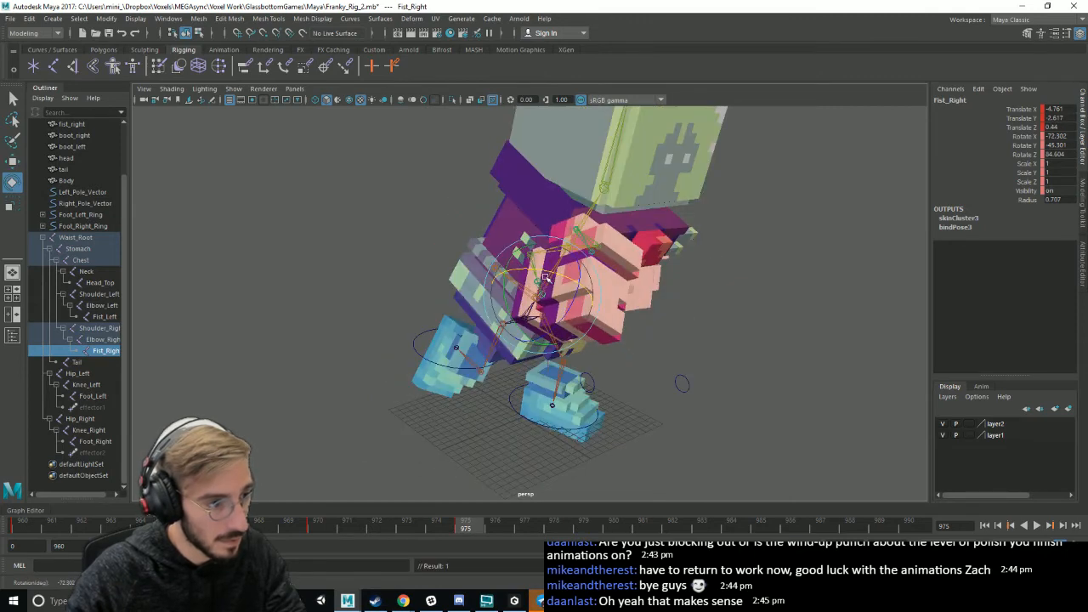
# - Copy the right fist's key from frame 960 and paste it at frame 975
pyautogui.click(24, 528)
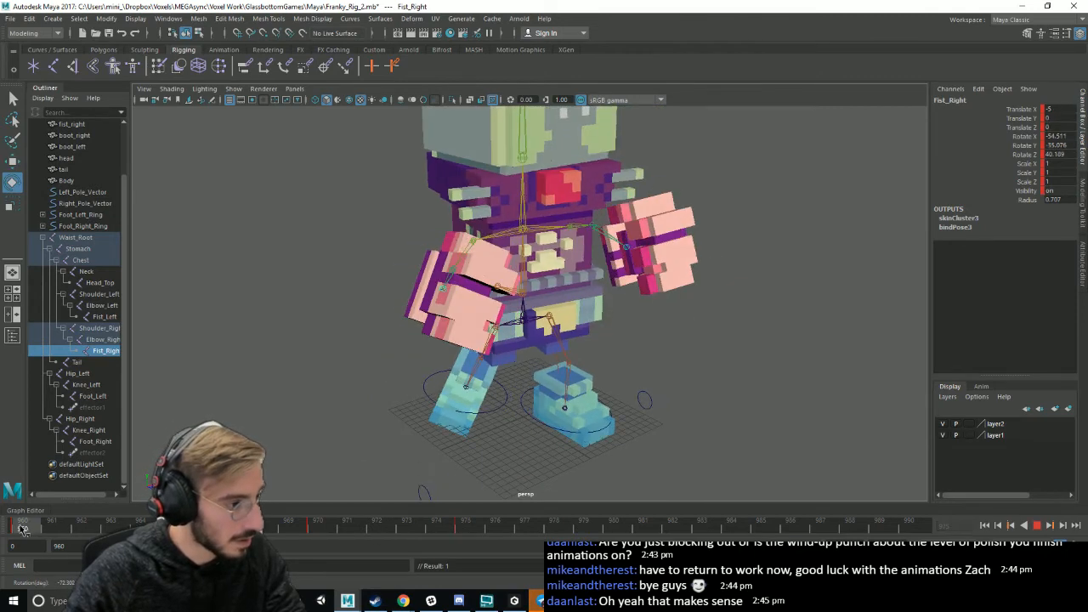
pyautogui.rightClick(38, 528)
pyautogui.click(68, 368)
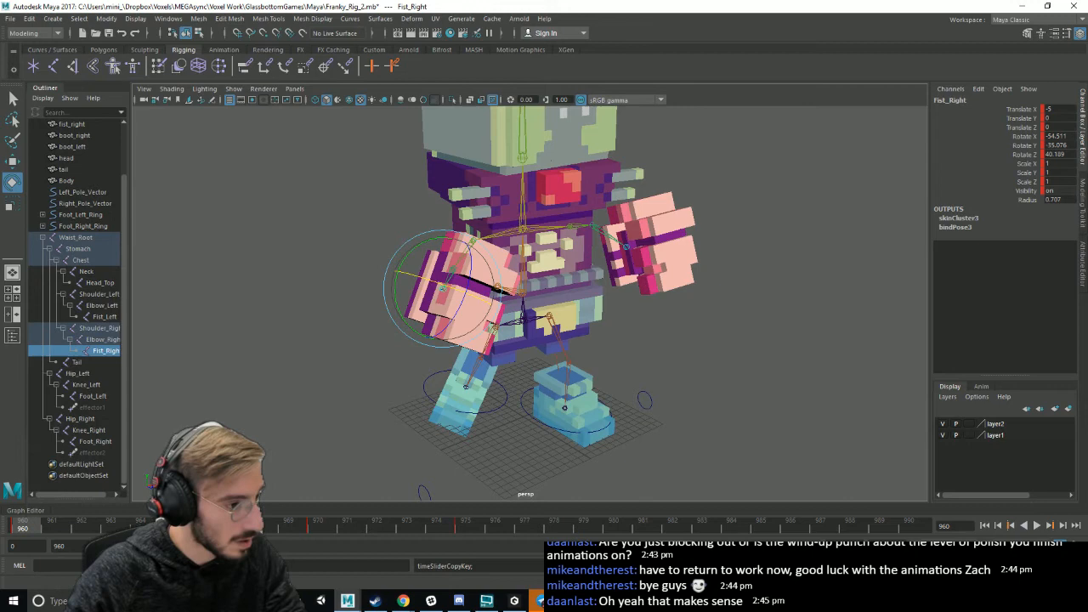
pyautogui.click(463, 529)
pyautogui.rightClick(463, 529)
pyautogui.moveTo(561, 381)
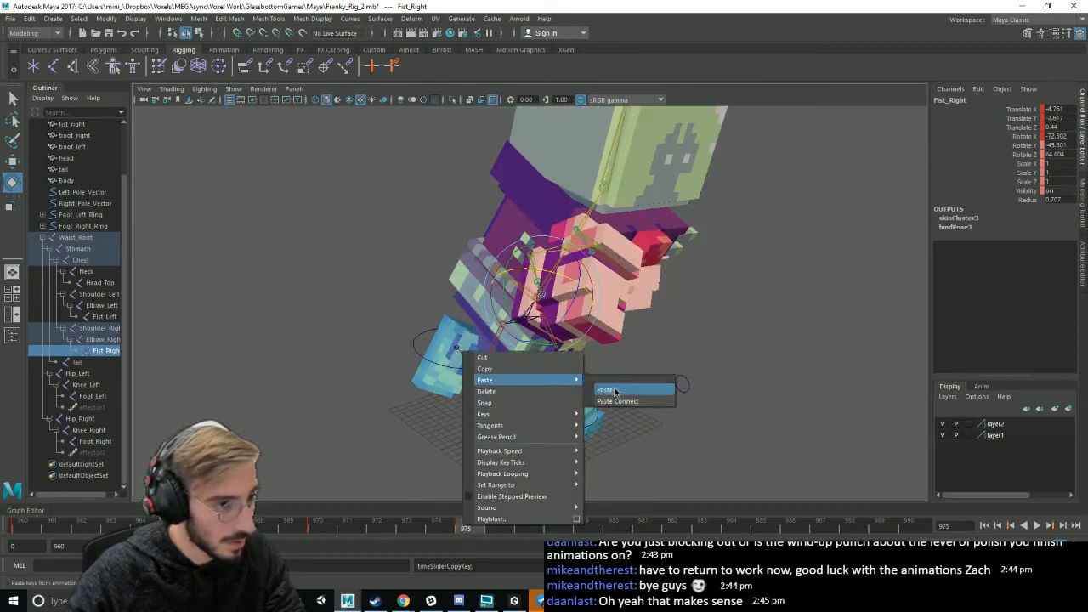
pyautogui.click(615, 391)
# - Rotate the left shoulder to about 3.4 on X, -1.1 on Y and -80.4 on Z at frame 975
pyautogui.keyDown('alt'); pyautogui.moveTo(615, 391); pyautogui.dragTo(601, 258); pyautogui.keyUp('alt')
pyautogui.press('w')
pyautogui.moveTo(654, 316); pyautogui.dragTo(641, 313)
pyautogui.keyDown('alt'); pyautogui.moveTo(795, 345); pyautogui.dragTo(678, 325); pyautogui.keyUp('alt')
pyautogui.keyDown('alt'); pyautogui.moveTo(701, 363); pyautogui.dragTo(750, 354); pyautogui.keyUp('alt')
pyautogui.click(717, 364)
pyautogui.click(601, 303)
pyautogui.press('e')
pyautogui.moveTo(561, 297); pyautogui.dragTo(594, 319)
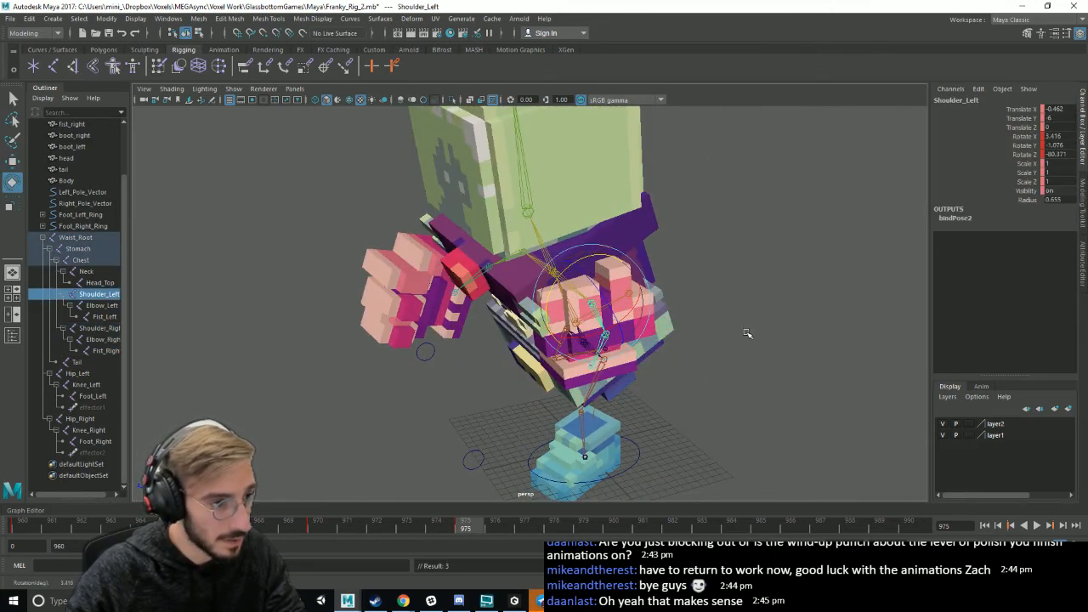
# - Rotate the left fist to about -59.5 on X, -19.4 on Y and 22.7 on Z at frame 975
pyautogui.click(748, 332)
pyautogui.click(596, 324)
pyautogui.keyDown('alt'); pyautogui.moveTo(738, 367); pyautogui.dragTo(698, 364); pyautogui.keyUp('alt')
pyautogui.click(557, 353)
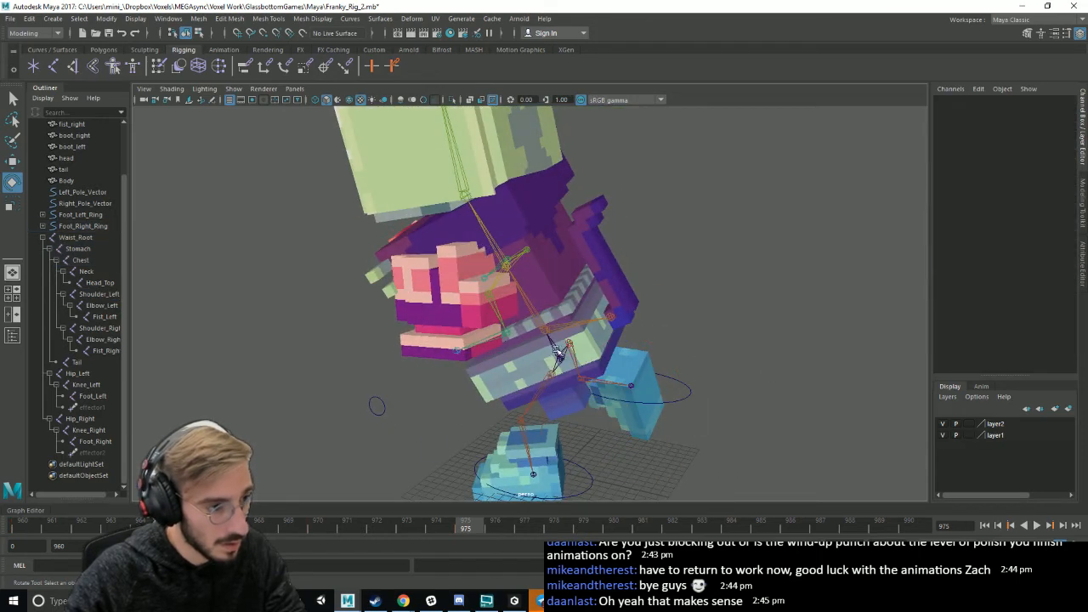
pyautogui.click(500, 319)
pyautogui.moveTo(532, 316); pyautogui.dragTo(784, 379)
pyautogui.click(682, 321)
pyautogui.click(456, 324)
pyautogui.click(601, 344)
pyautogui.click(601, 343)
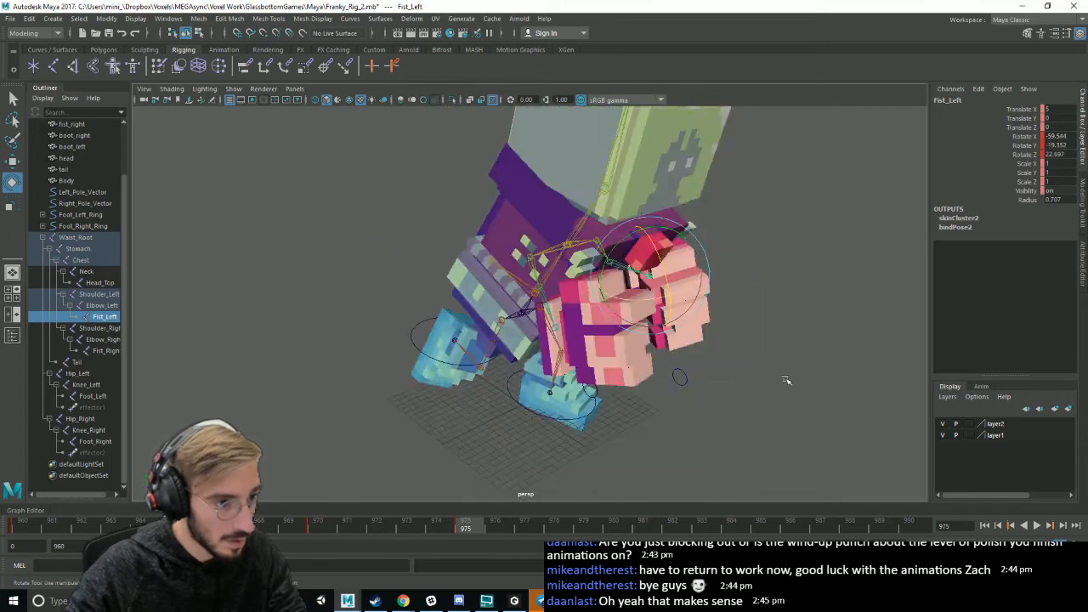
# - Save the scene and play back the animation to review the pose at frame 975
pyautogui.click(784, 379)
pyautogui.hotkey('ctrl', 's')
pyautogui.hotkey('alt', 'v')
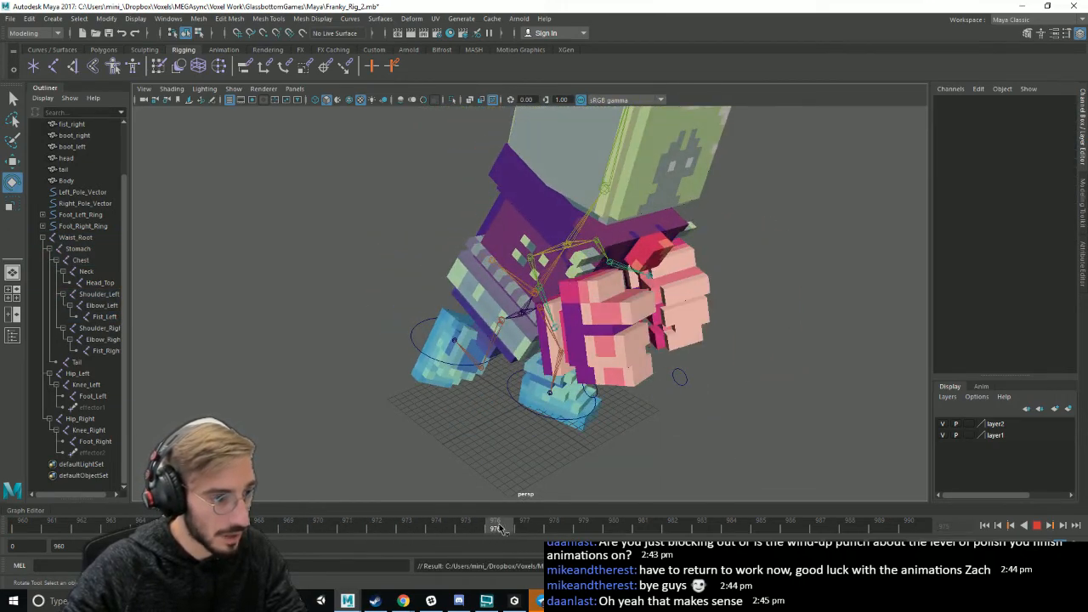
pyautogui.click(467, 529)
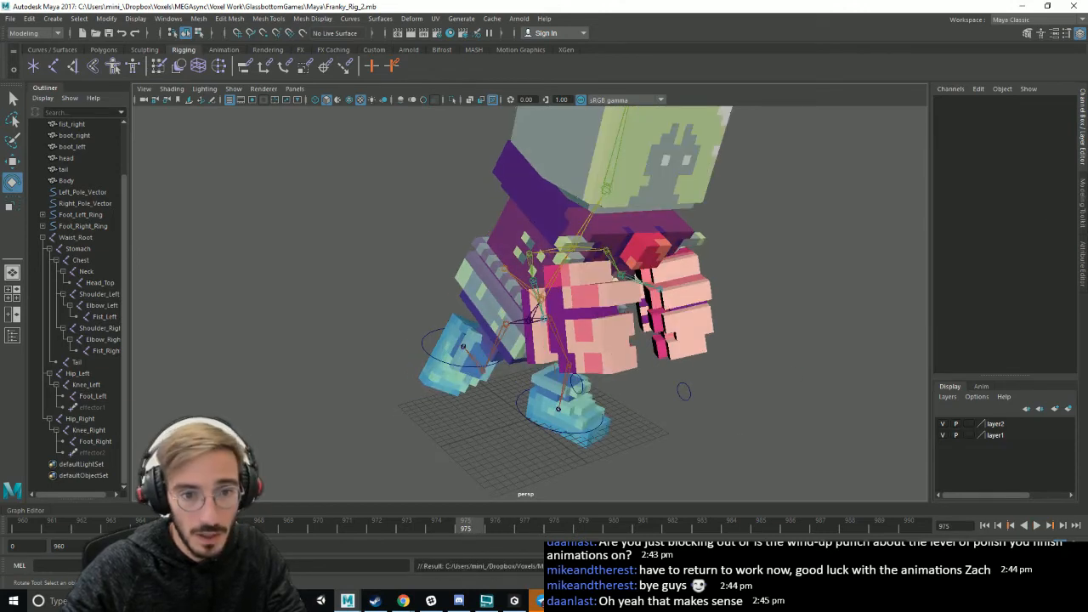
pyautogui.hotkey('alt', 'Tab')
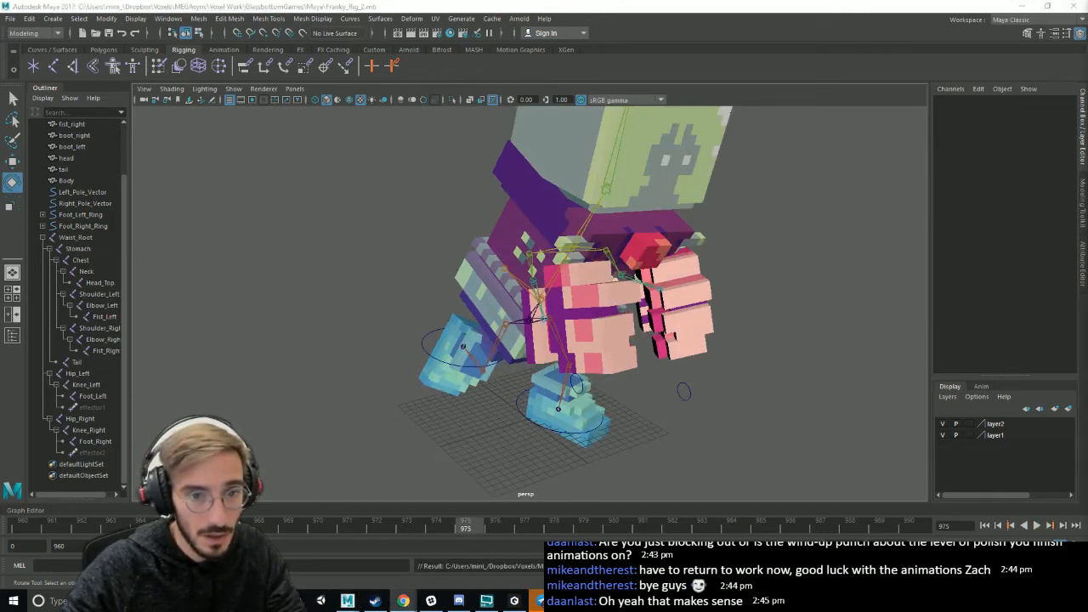
# - At frame 980, rotate the waist root to about -3.1 on X, -15.2 on Y and -4.0 on Z
pyautogui.keyDown('alt'); pyautogui.moveTo(542, 481); pyautogui.dragTo(661, 475); pyautogui.keyUp('alt')
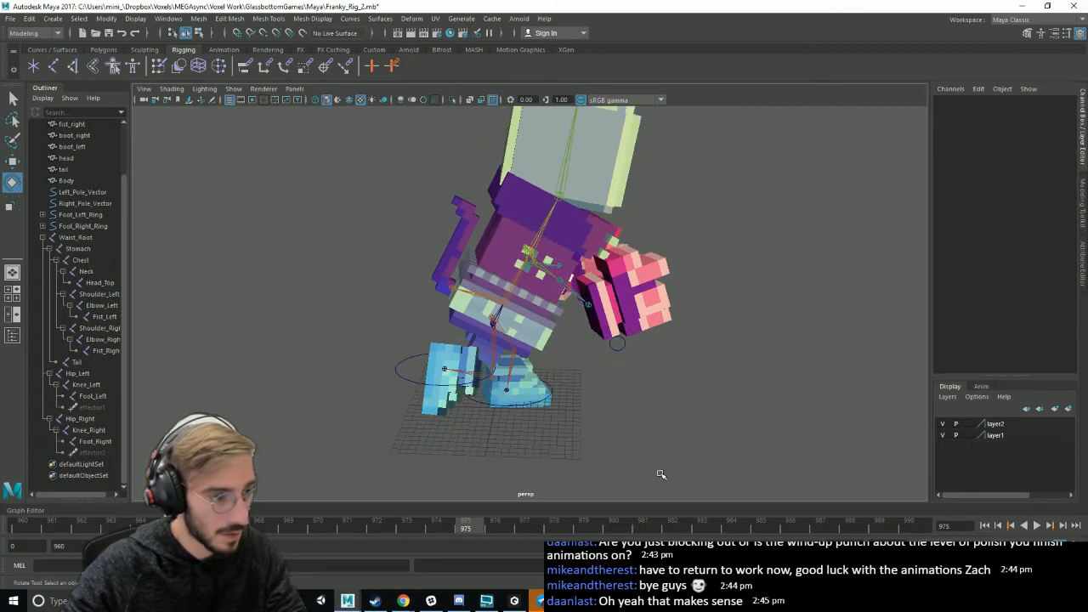
pyautogui.keyDown('alt'); pyautogui.moveTo(498, 329); pyautogui.dragTo(622, 354); pyautogui.keyUp('alt')
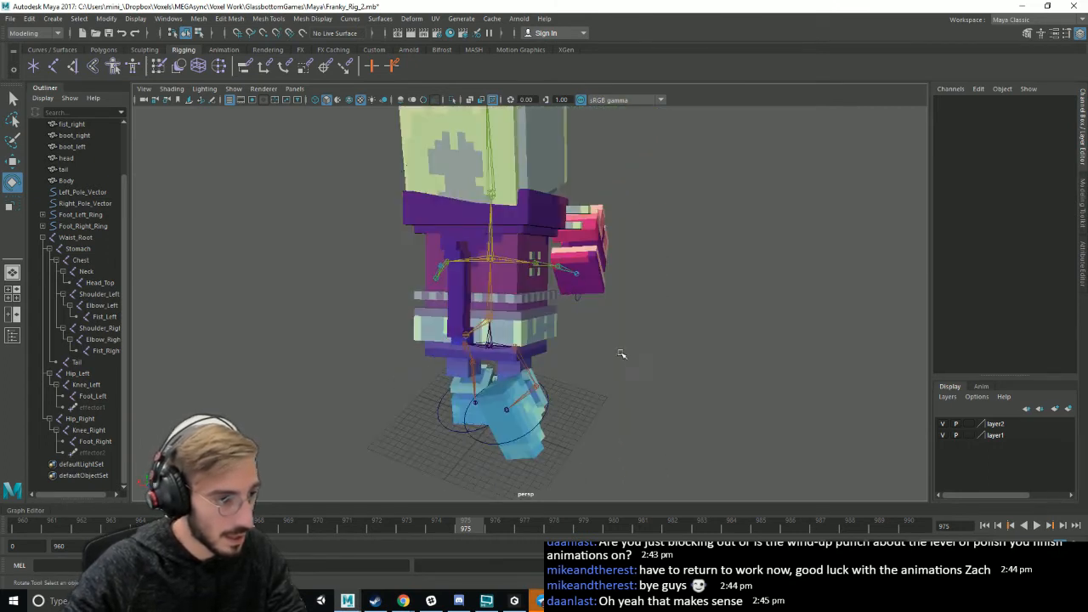
pyautogui.press('e')
pyautogui.click(503, 349)
pyautogui.hotkey('alt', 'v')
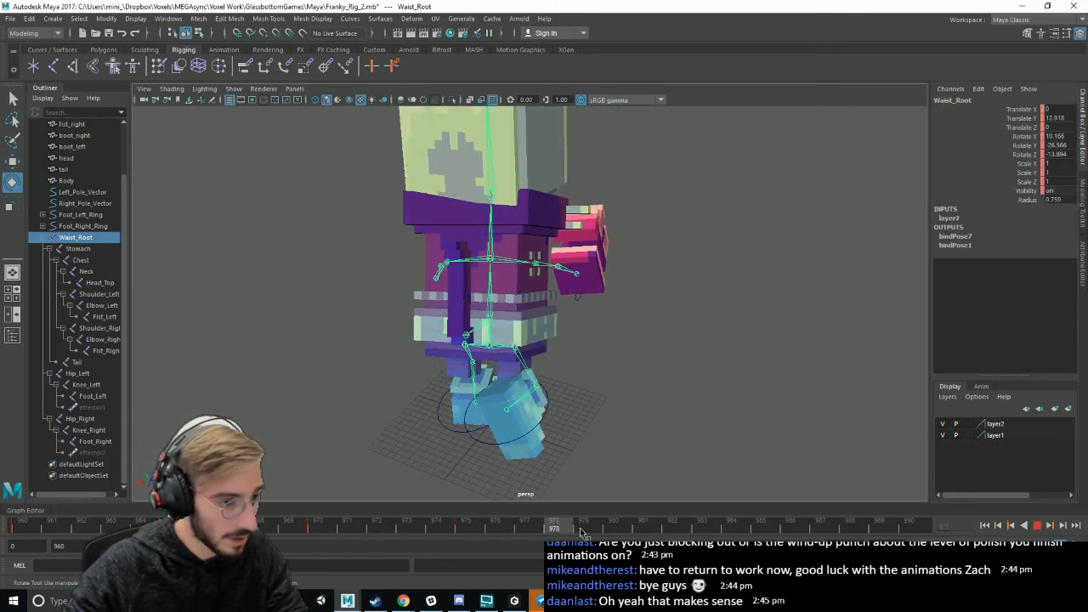
pyautogui.moveTo(478, 327); pyautogui.dragTo(528, 343)
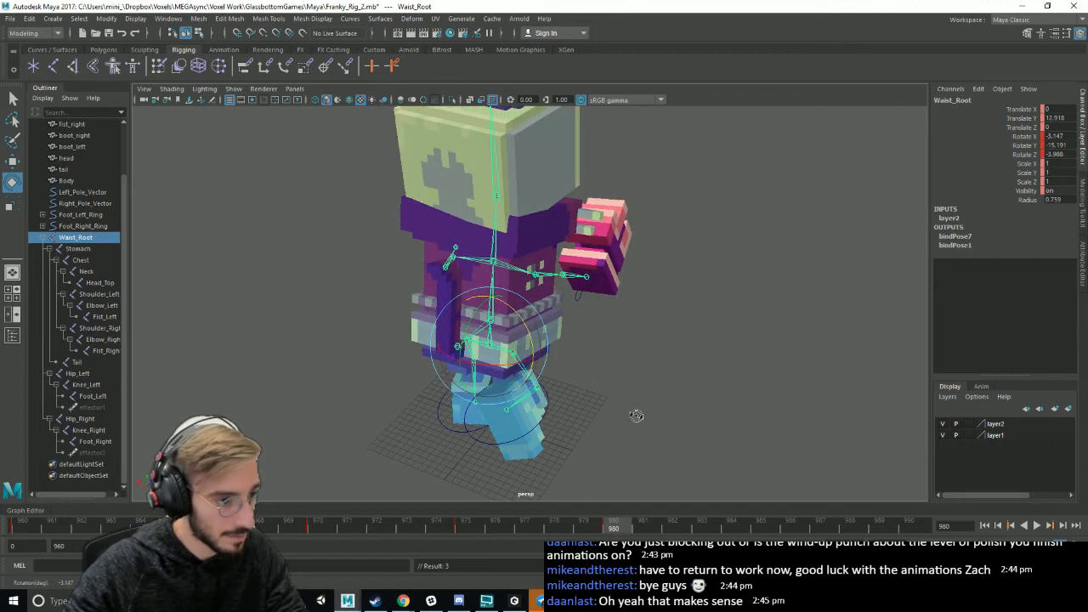
# - Plant the right foot at frame 980 by moving its ring to about -0.2 on Y and 0.1 on Z
pyautogui.keyDown('alt'); pyautogui.moveTo(636, 416); pyautogui.dragTo(568, 403); pyautogui.keyUp('alt')
pyautogui.click(625, 420)
pyautogui.click(432, 395)
pyautogui.press('w')
pyautogui.moveTo(449, 334); pyautogui.dragTo(545, 400)
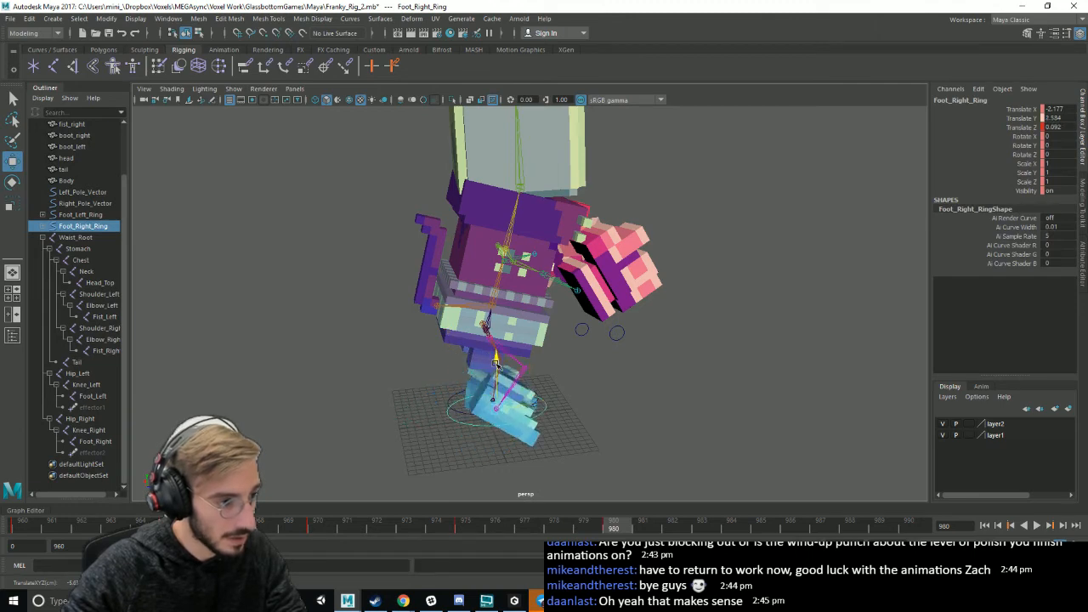
pyautogui.moveTo(496, 364); pyautogui.dragTo(498, 379)
pyautogui.keyDown('alt'); pyautogui.moveTo(564, 401); pyautogui.dragTo(533, 408); pyautogui.keyUp('alt')
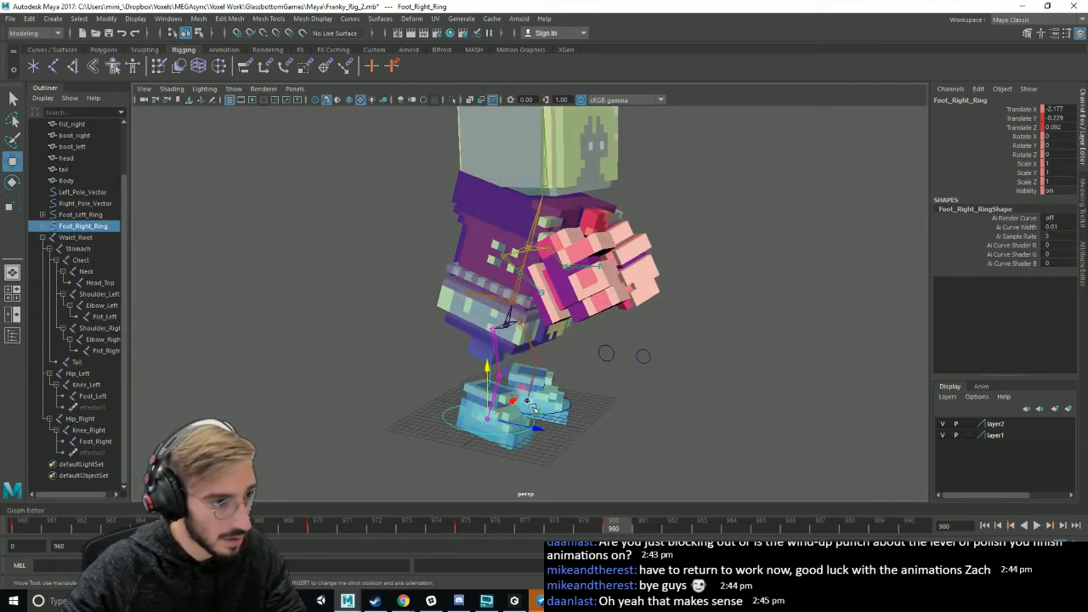
# - Turn the waist root further upright at frame 980, rotate the neck to about -1.7, -1.4 and 4.5, and save the scene
pyautogui.click(577, 368)
pyautogui.press('e')
pyautogui.click(509, 322)
pyautogui.moveTo(551, 314); pyautogui.dragTo(638, 315)
pyautogui.click(518, 161)
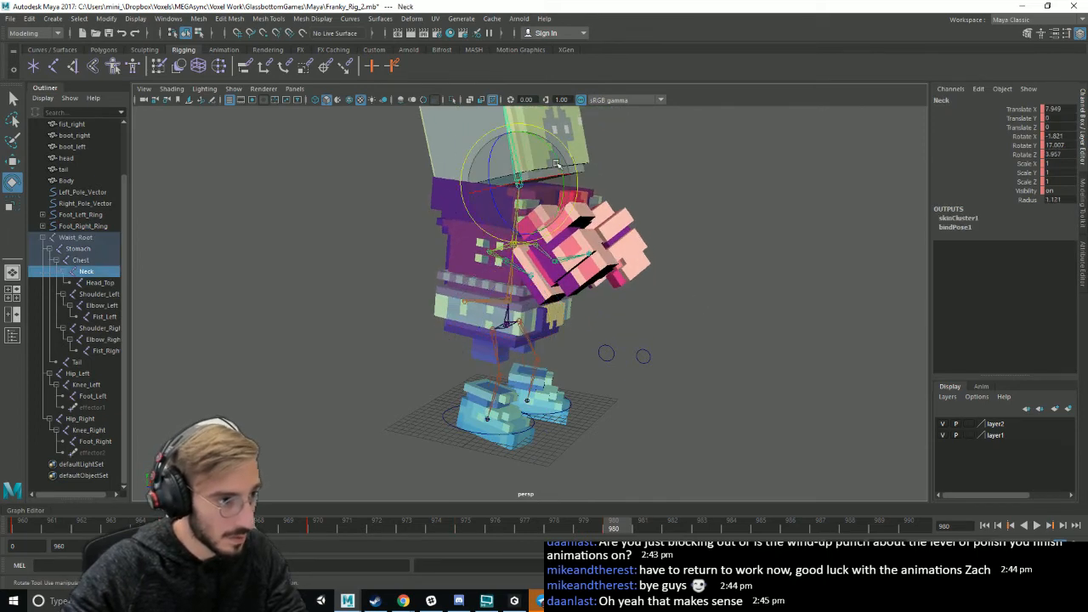
pyautogui.moveTo(559, 163); pyautogui.dragTo(568, 194)
pyautogui.keyDown('alt'); pyautogui.moveTo(667, 226); pyautogui.dragTo(577, 217); pyautogui.keyUp('alt')
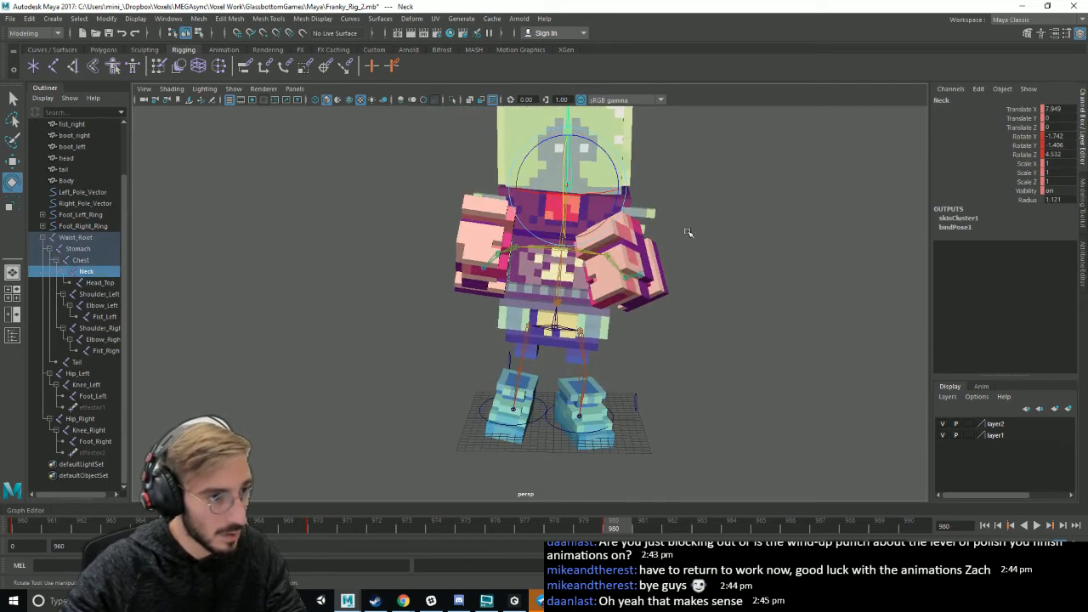
pyautogui.keyDown('alt'); pyautogui.moveTo(690, 233); pyautogui.dragTo(672, 301); pyautogui.keyUp('alt')
pyautogui.click(651, 366)
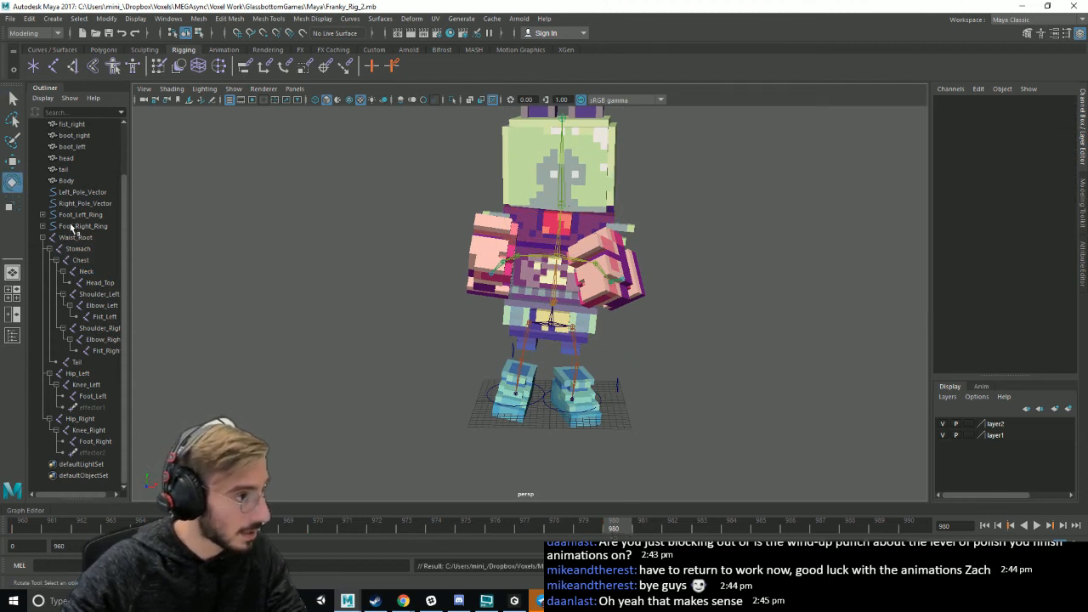
# - Select every rig control from the left pole vector through the last effector and copy their keys at frame 960
pyautogui.click(78, 192)
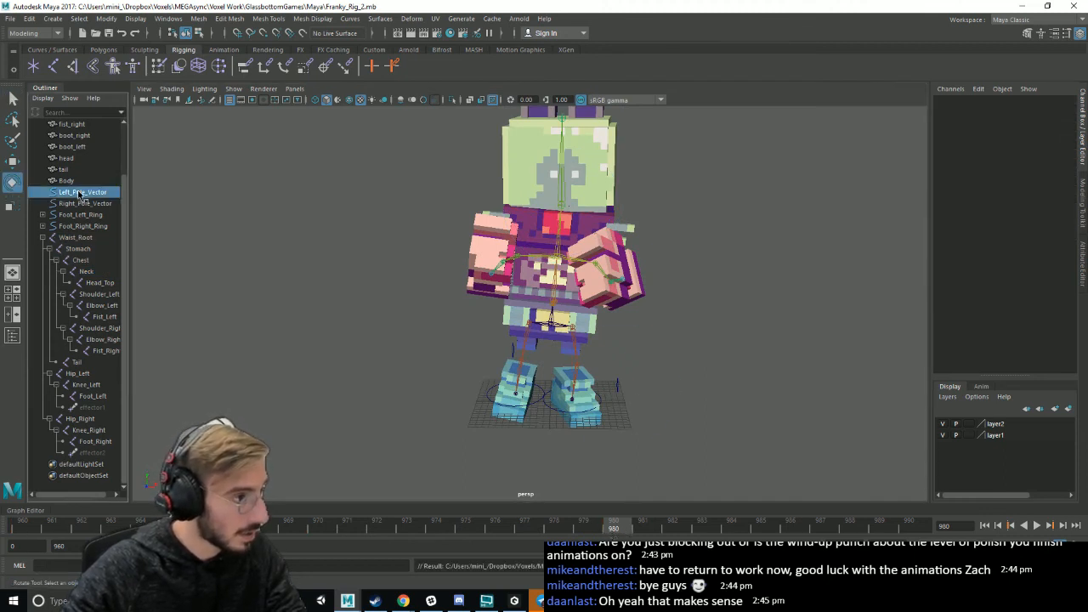
pyautogui.keyDown('shift'); pyautogui.click(91, 454); pyautogui.keyUp('shift')
pyautogui.click(29, 528)
pyautogui.rightClick(29, 527)
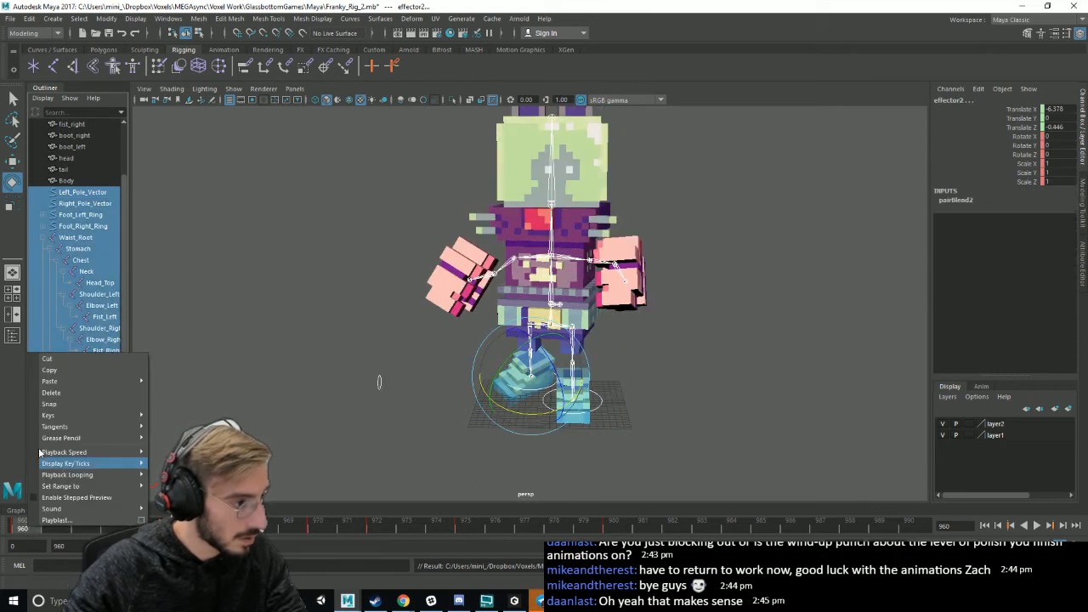
pyautogui.click(48, 371)
# - Paste the copied pose at frame 985, play the animation back, and undo the paste
pyautogui.click(761, 528)
pyautogui.rightClick(769, 527)
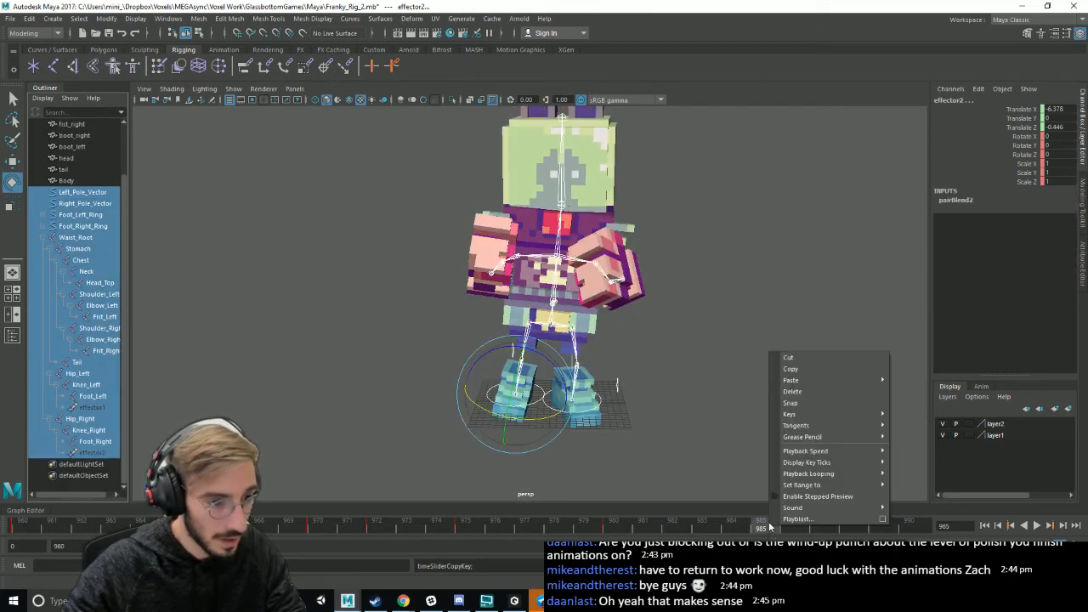
pyautogui.moveTo(839, 382)
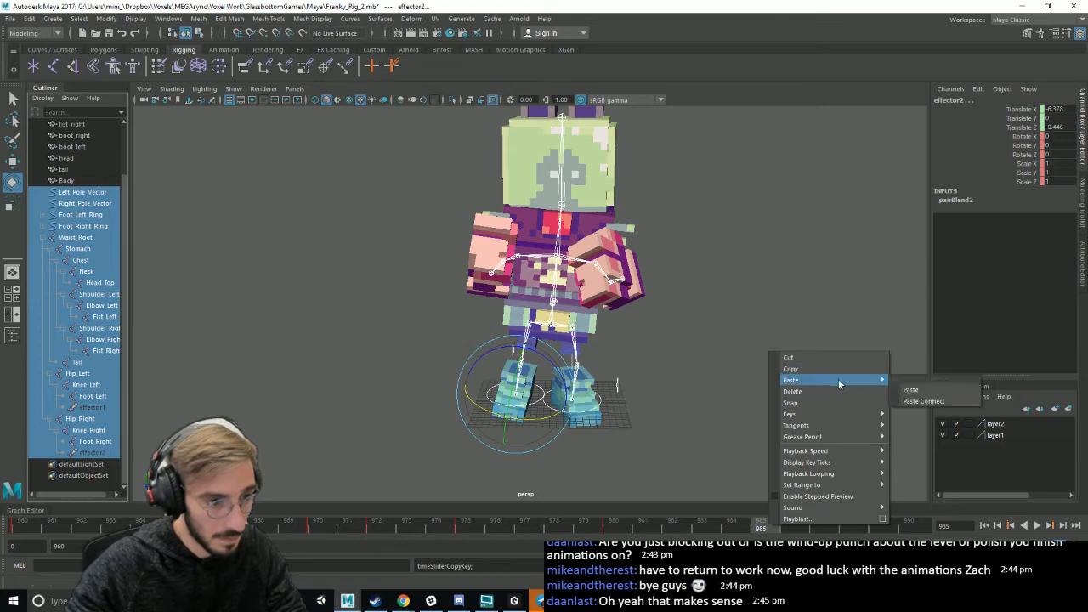
pyautogui.click(925, 391)
pyautogui.click(782, 430)
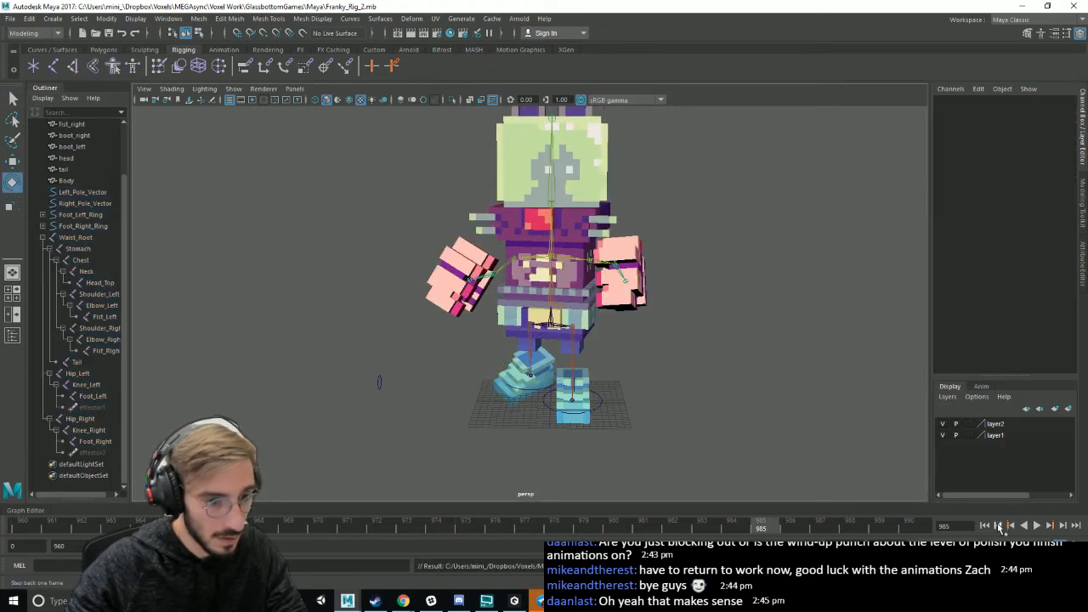
pyautogui.click(1036, 527)
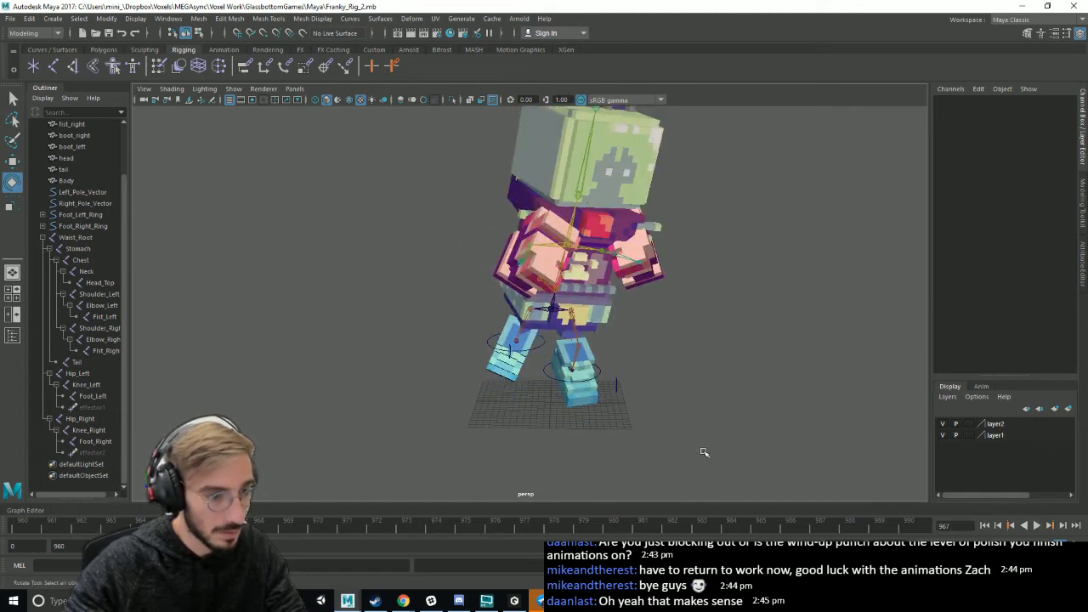
pyautogui.hotkey('ctrl', 'z')
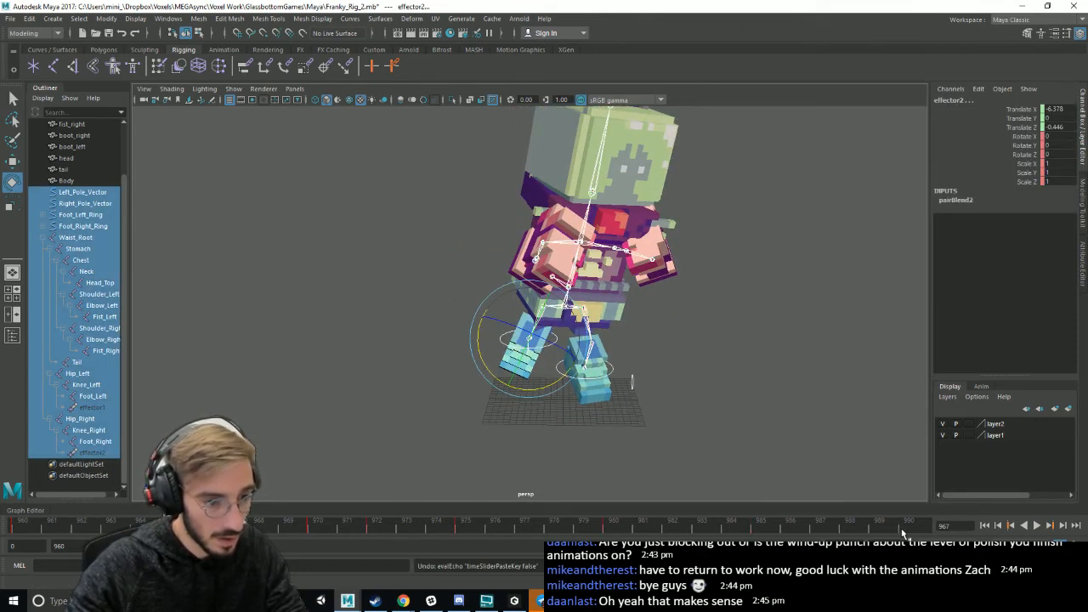
# - Paste the copied frame 960 pose at frame 990 and play back the return to the starting stance
pyautogui.rightClick(904, 533)
pyautogui.moveTo(935, 392)
pyautogui.click(871, 396)
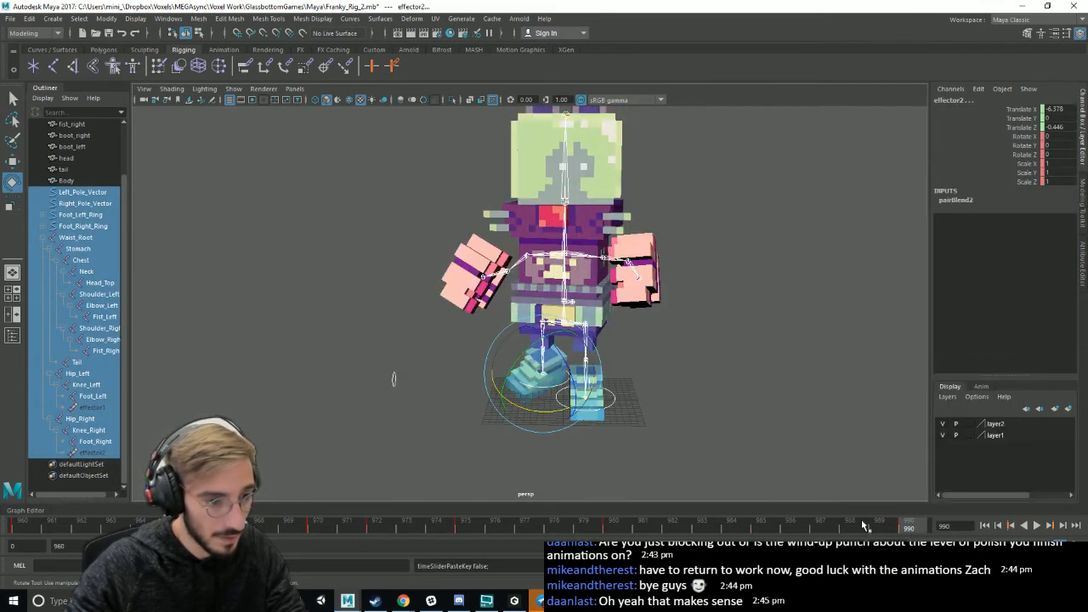
pyautogui.hotkey('alt', 'v')
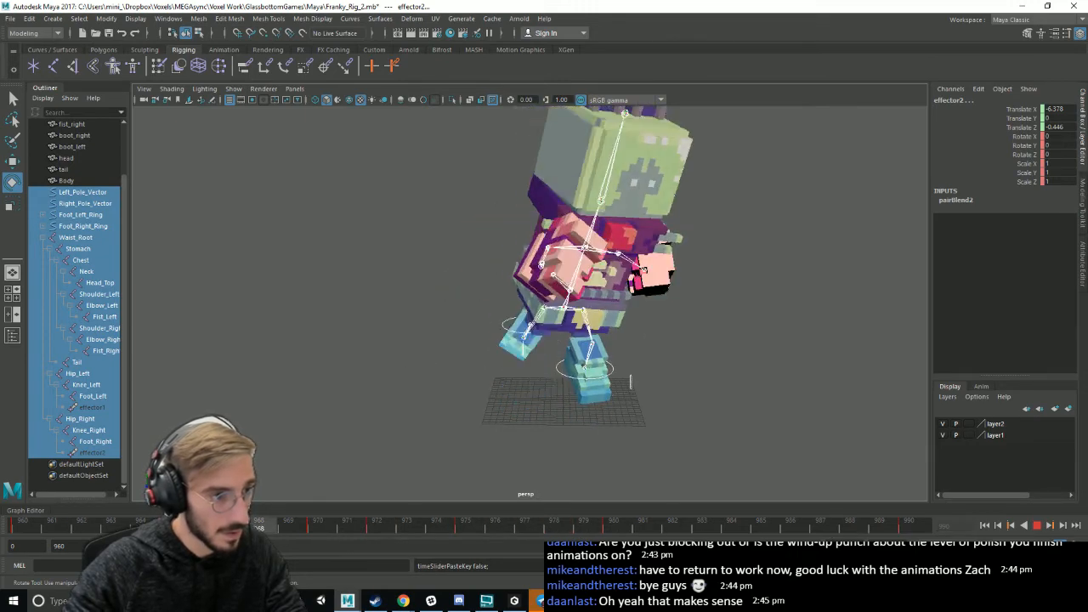
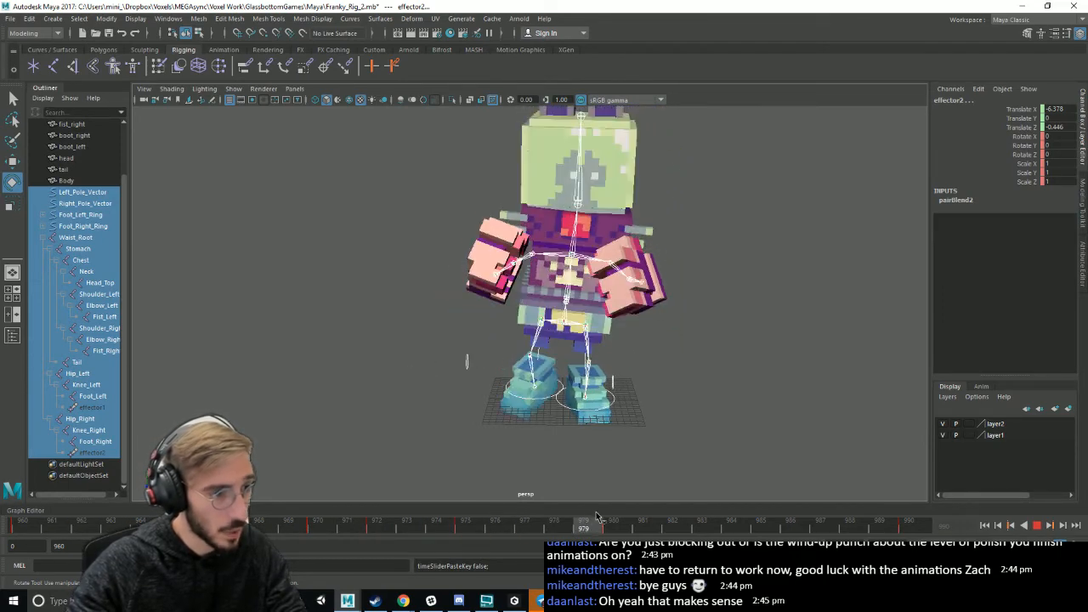
pyautogui.moveTo(598, 517); pyautogui.dragTo(836, 522)
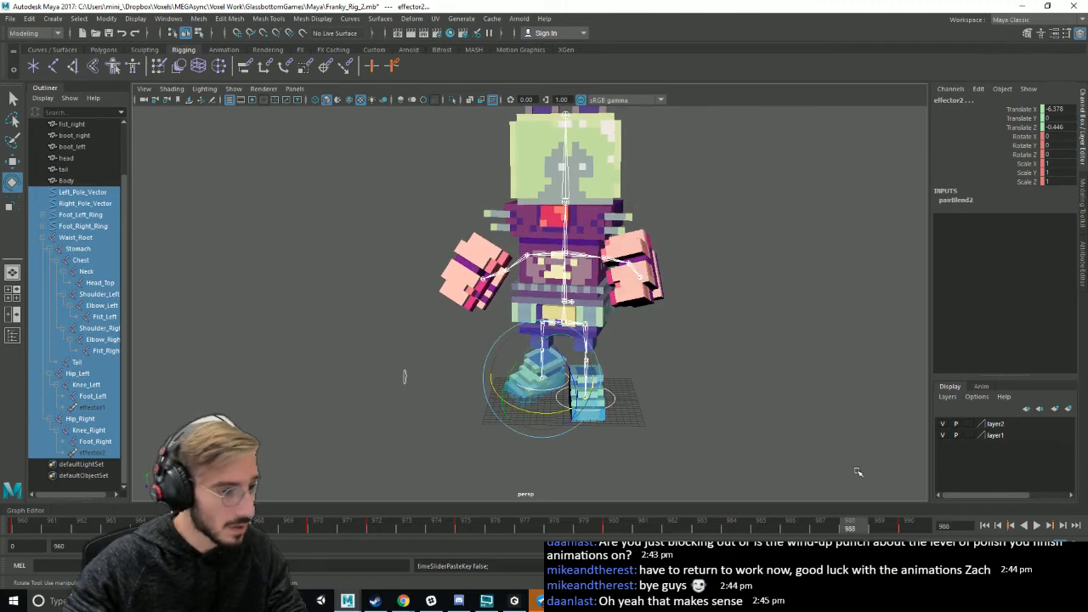
# - Save the scene and replay the punch animation from the character's side
pyautogui.keyDown('alt'); pyautogui.moveTo(784, 444); pyautogui.dragTo(804, 423); pyautogui.keyUp('alt')
pyautogui.click(659, 413)
pyautogui.hotkey('ctrl', 's')
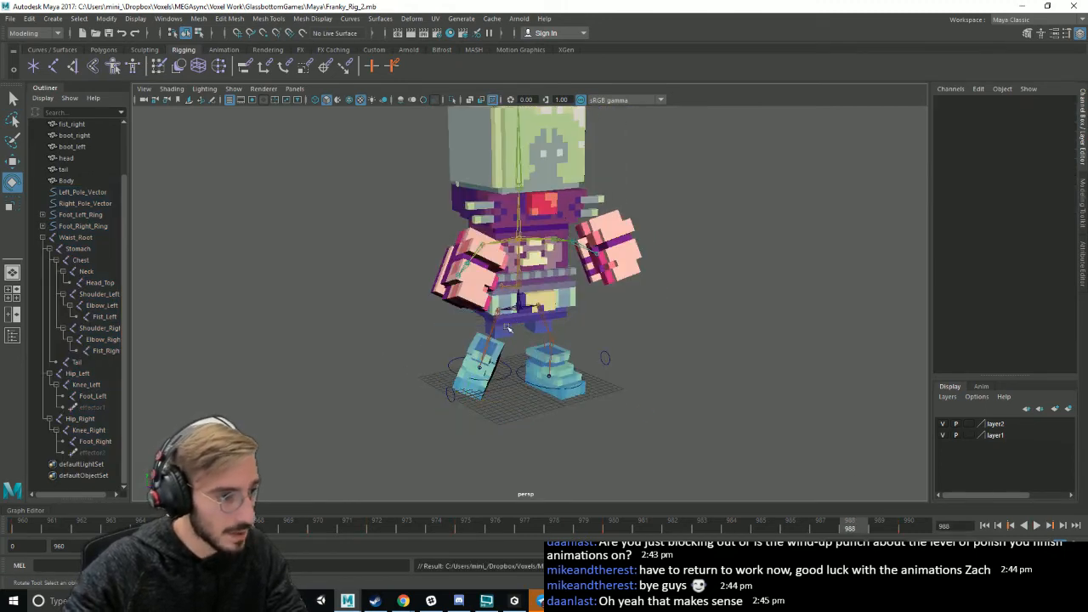
pyautogui.keyDown('alt'); pyautogui.moveTo(508, 327); pyautogui.dragTo(502, 303); pyautogui.keyUp('alt')
pyautogui.hotkey('alt', 'v')
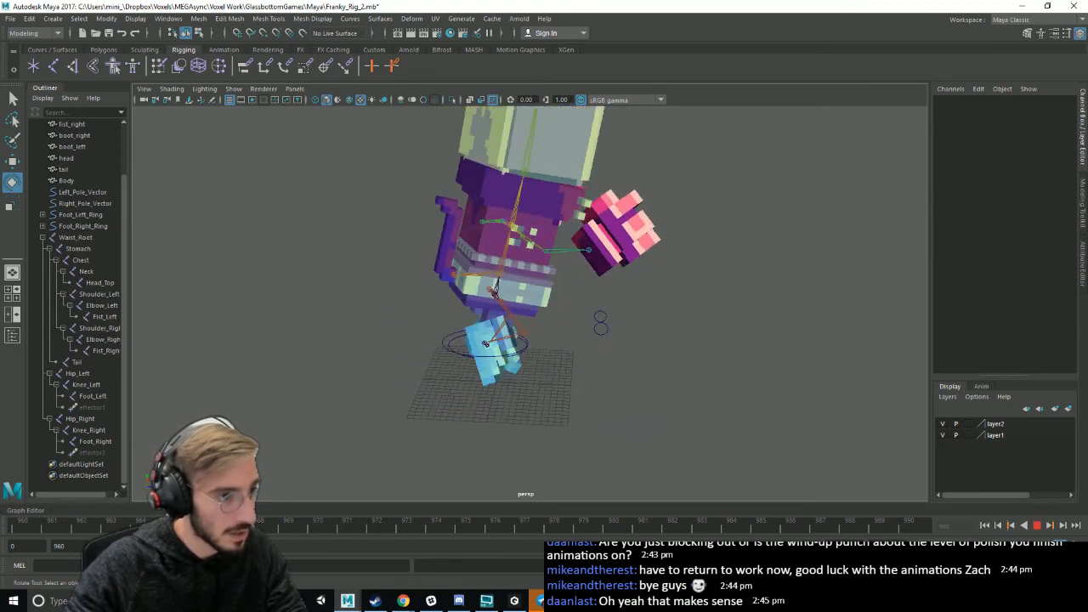
# - At frame 965, adjust the right shoulder, rotate the right elbow to about -103.6, -66.8 and 86.4, and replay the motion
pyautogui.click(548, 243)
pyautogui.hotkey('alt', 'v')
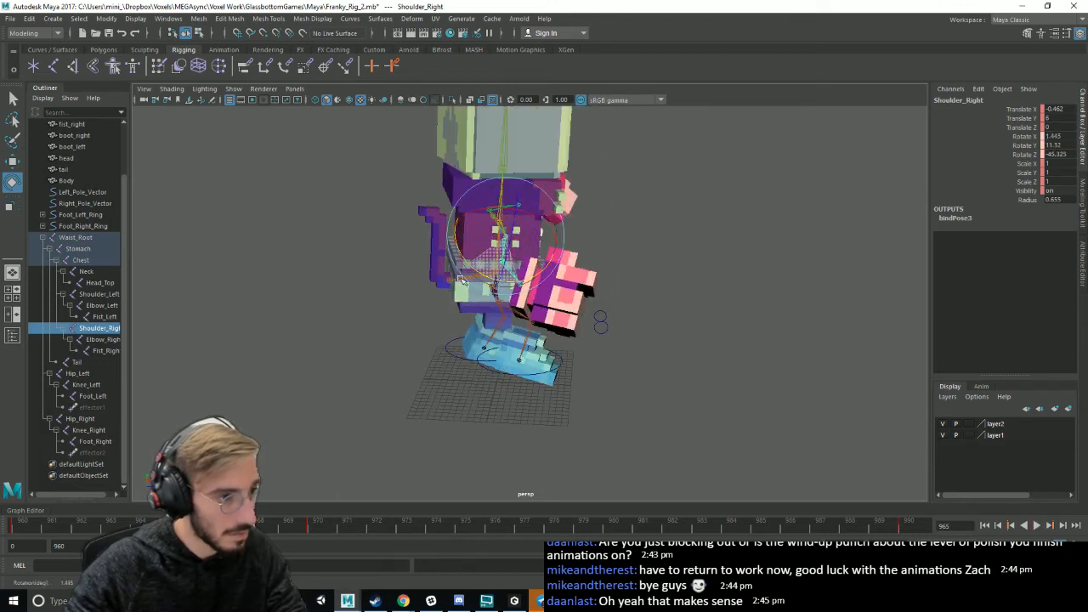
pyautogui.click(552, 265)
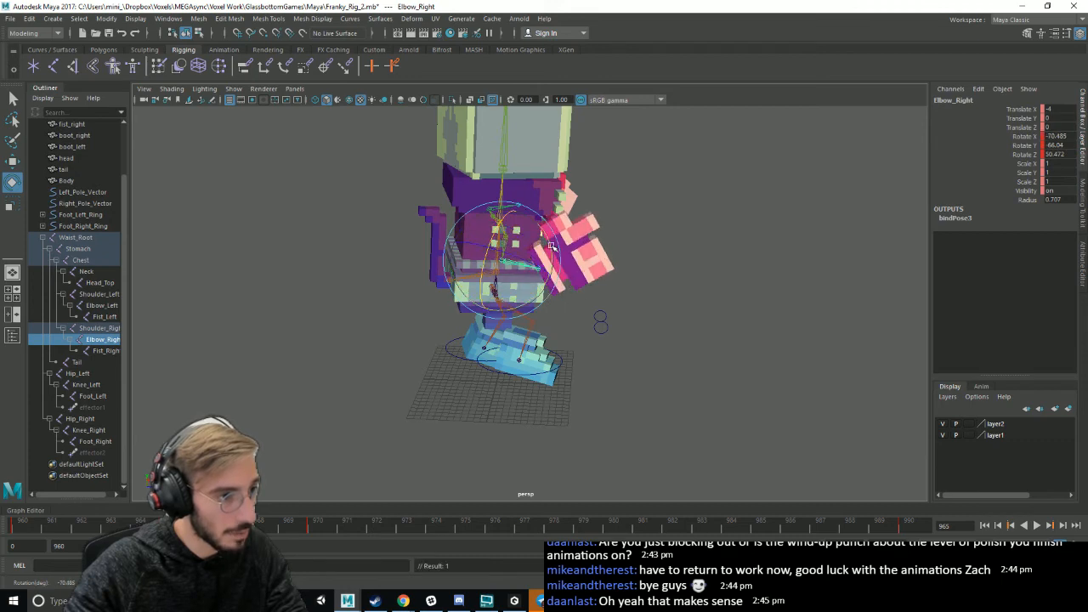
pyautogui.moveTo(542, 232); pyautogui.dragTo(539, 223)
pyautogui.keyDown('alt'); pyautogui.moveTo(655, 338); pyautogui.dragTo(591, 347); pyautogui.keyUp('alt')
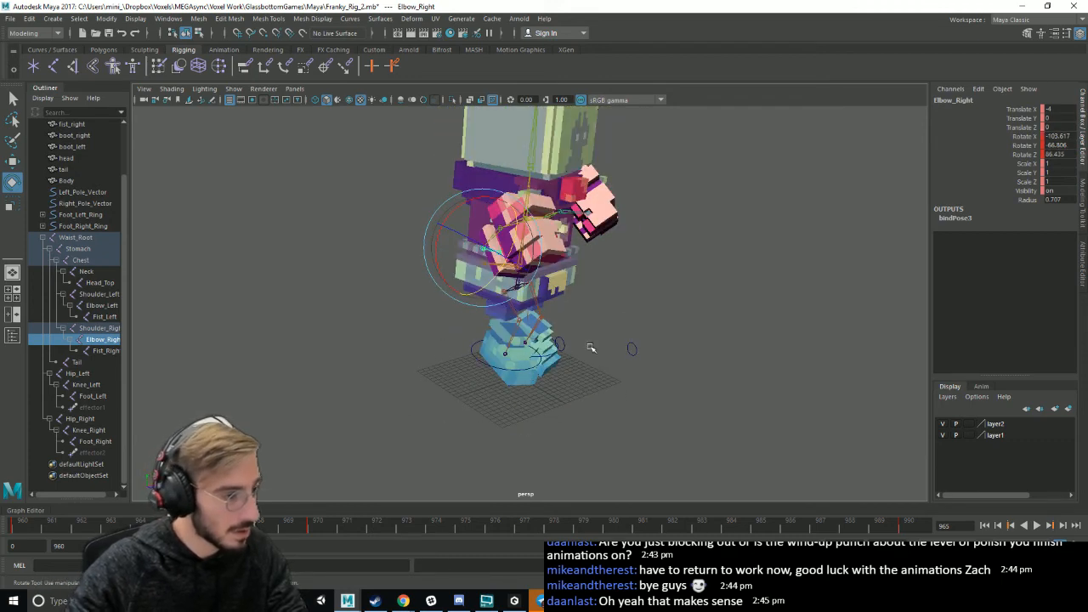
pyautogui.hotkey('alt', 'v')
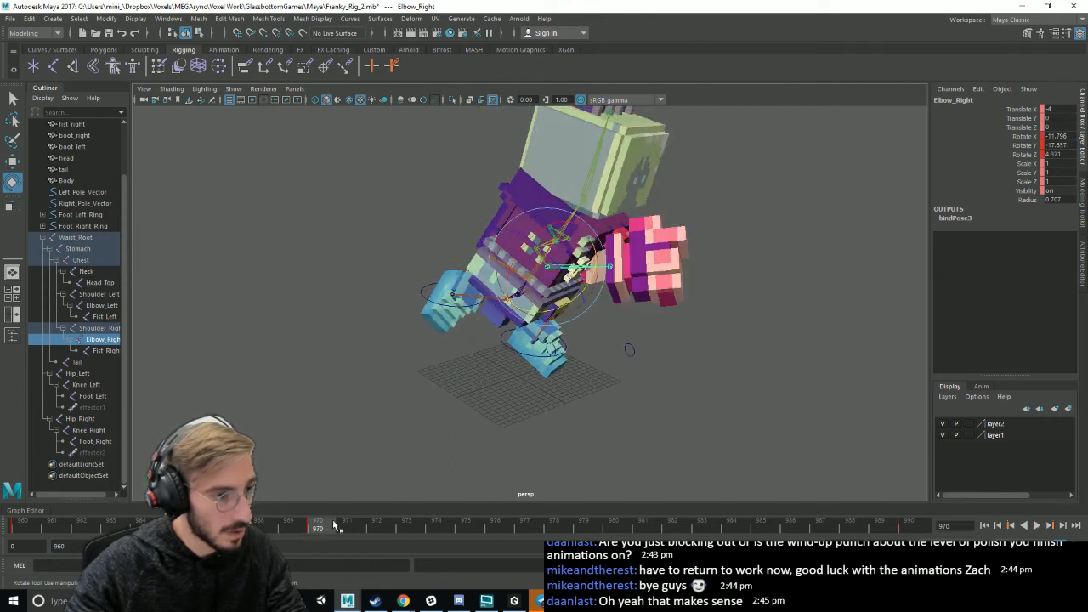
# - At frame 970, move the right elbow outward to about -9.63, -2.22, -2.49, save the scene, and replay the motion
pyautogui.click(608, 272)
pyautogui.click(567, 267)
pyautogui.press('w')
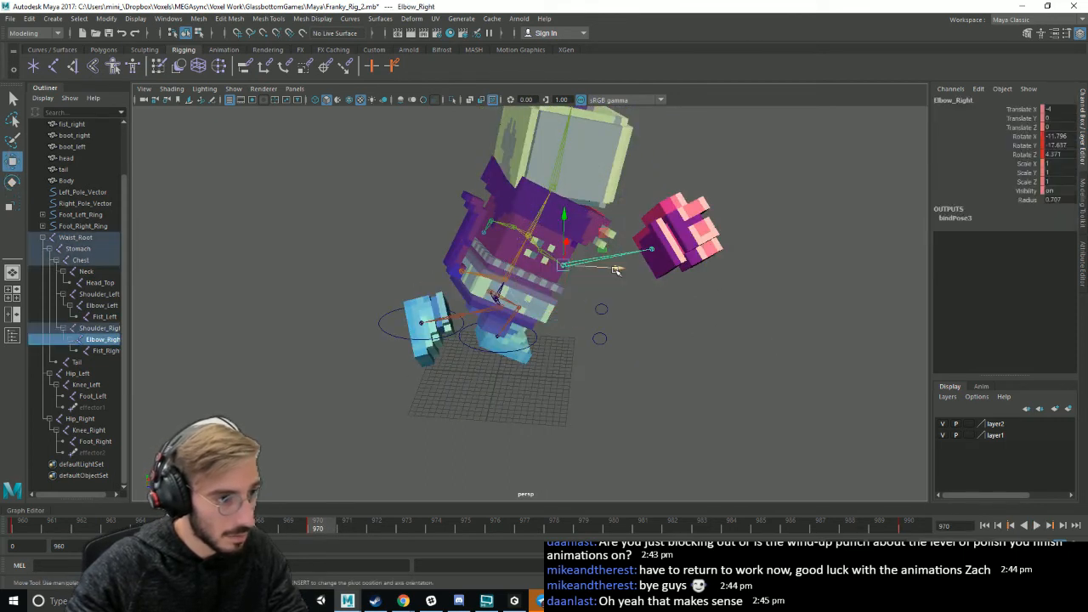
pyautogui.moveTo(619, 270); pyautogui.dragTo(666, 282)
pyautogui.keyDown('alt'); pyautogui.moveTo(666, 282); pyautogui.dragTo(702, 327); pyautogui.keyUp('alt')
pyautogui.hotkey('ctrl', 's')
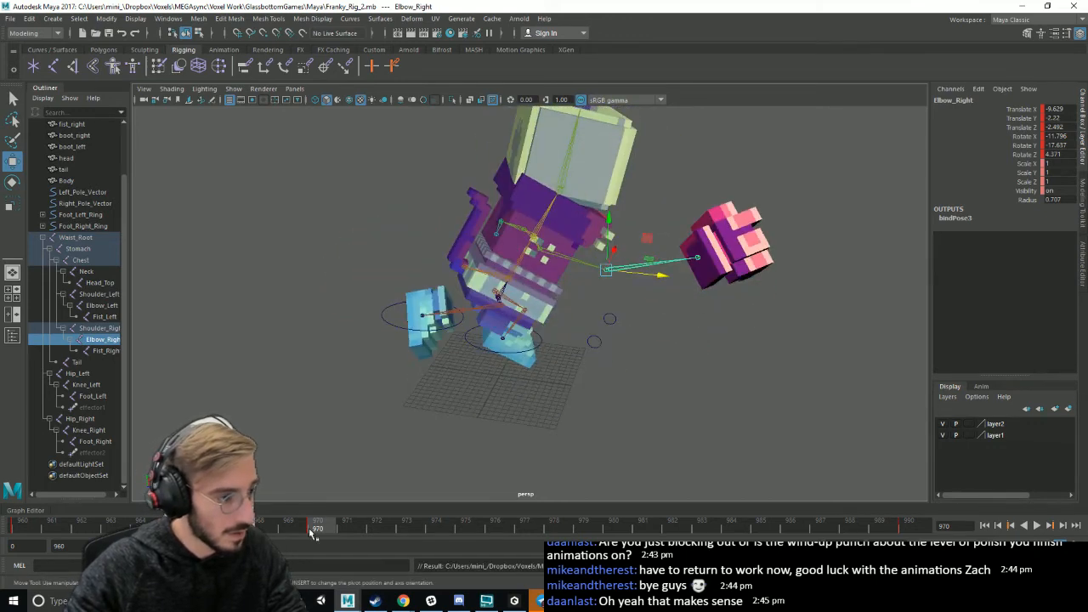
pyautogui.hotkey('alt', 'v')
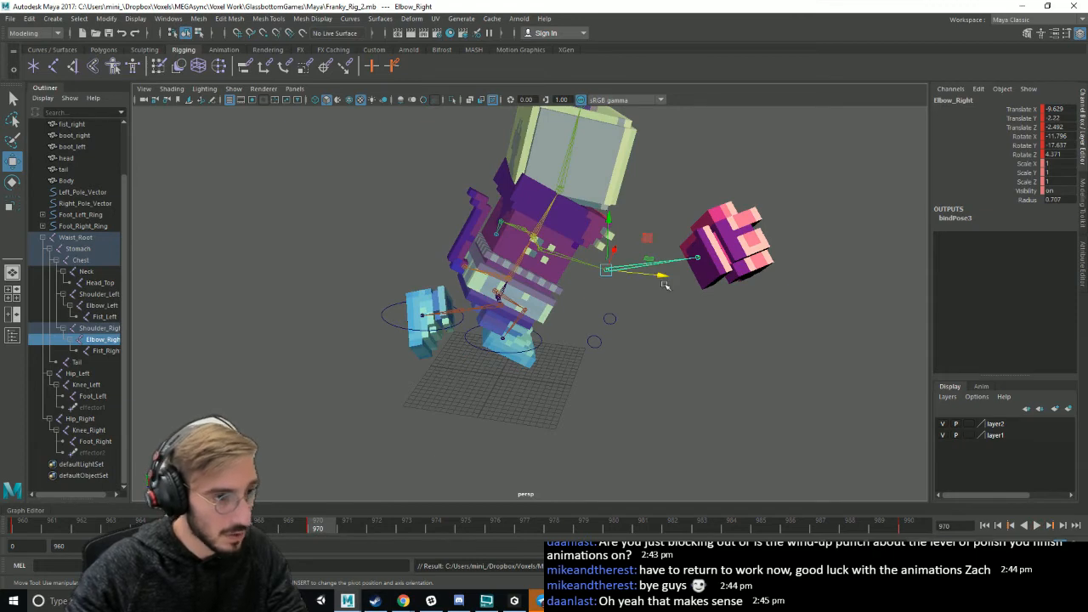
# - At frame 967, rotate the right fist to about -59.3 on X and replay the punch
pyautogui.click(697, 258)
pyautogui.hotkey('alt', 'v')
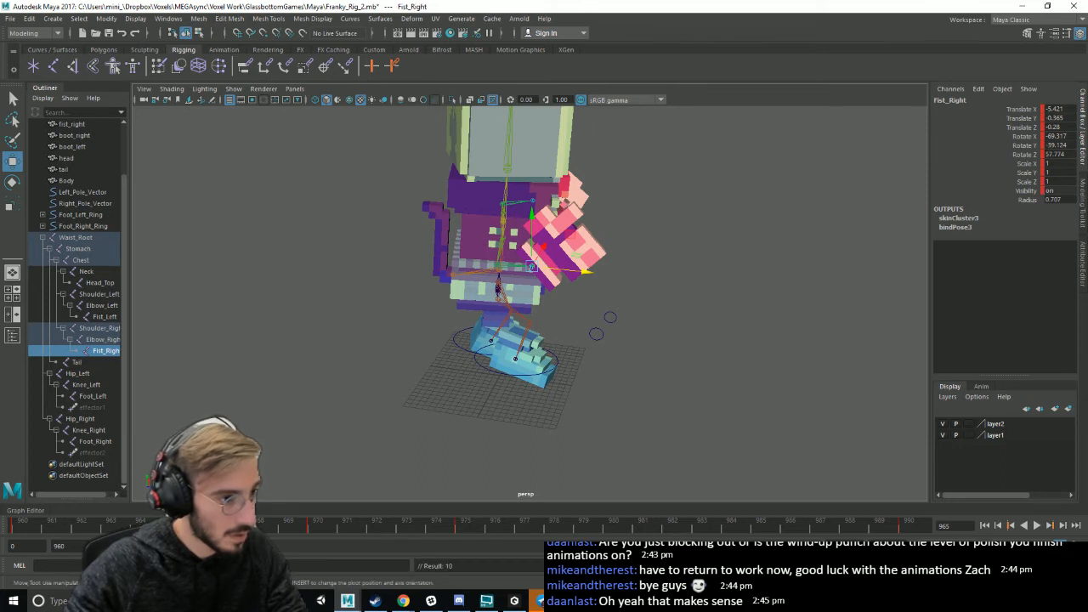
pyautogui.hotkey('alt', 'v')
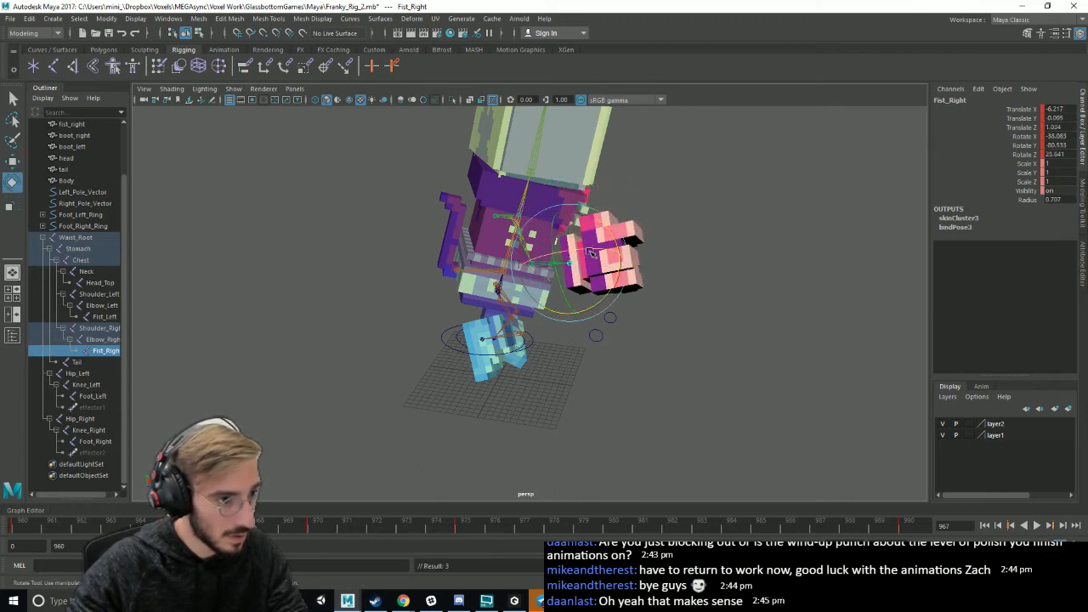
pyautogui.hotkey('alt', 'v')
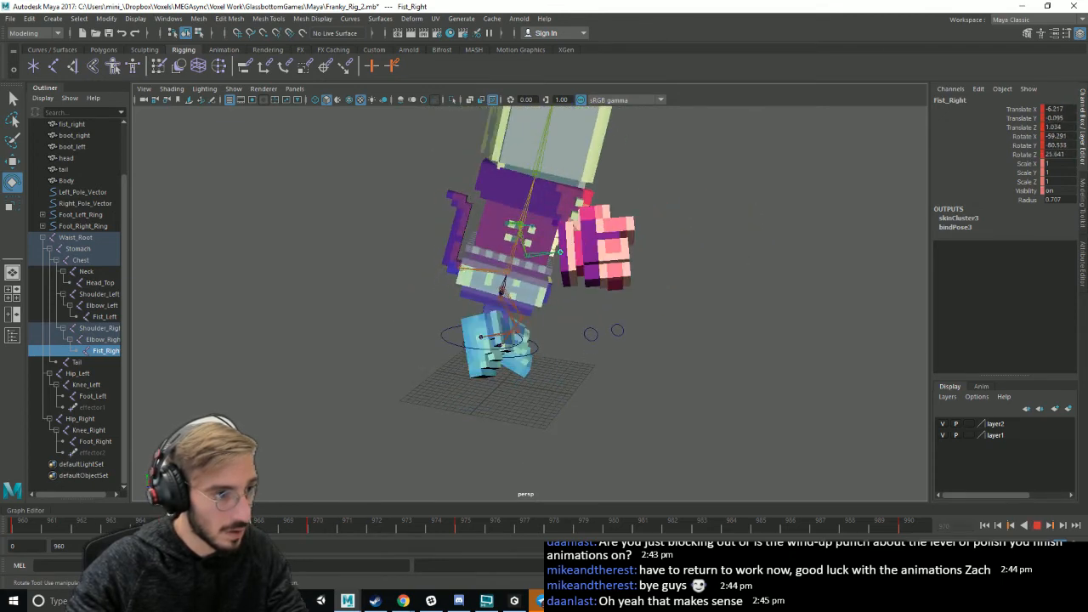
# - Review the punch from the front and from the side, replaying it from frame 960 with nothing selected
pyautogui.moveTo(319, 532); pyautogui.dragTo(53, 526)
pyautogui.keyDown('alt'); pyautogui.moveTo(553, 416); pyautogui.dragTo(468, 415); pyautogui.keyUp('alt')
pyautogui.keyDown('alt'); pyautogui.moveTo(630, 383); pyautogui.dragTo(617, 386); pyautogui.keyUp('alt')
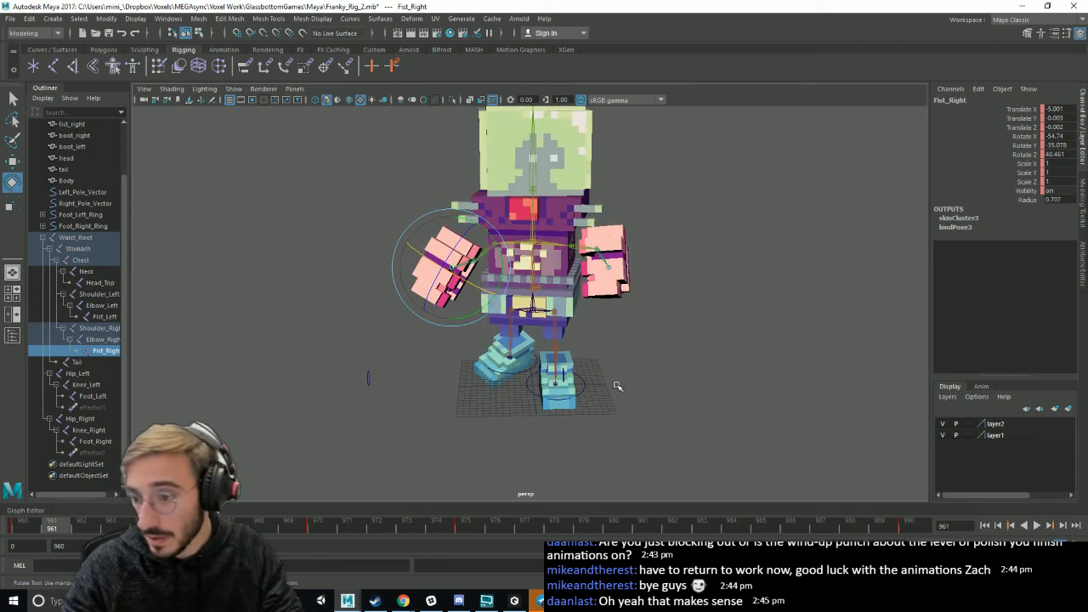
pyautogui.click(18, 529)
pyautogui.hotkey('alt', 'v')
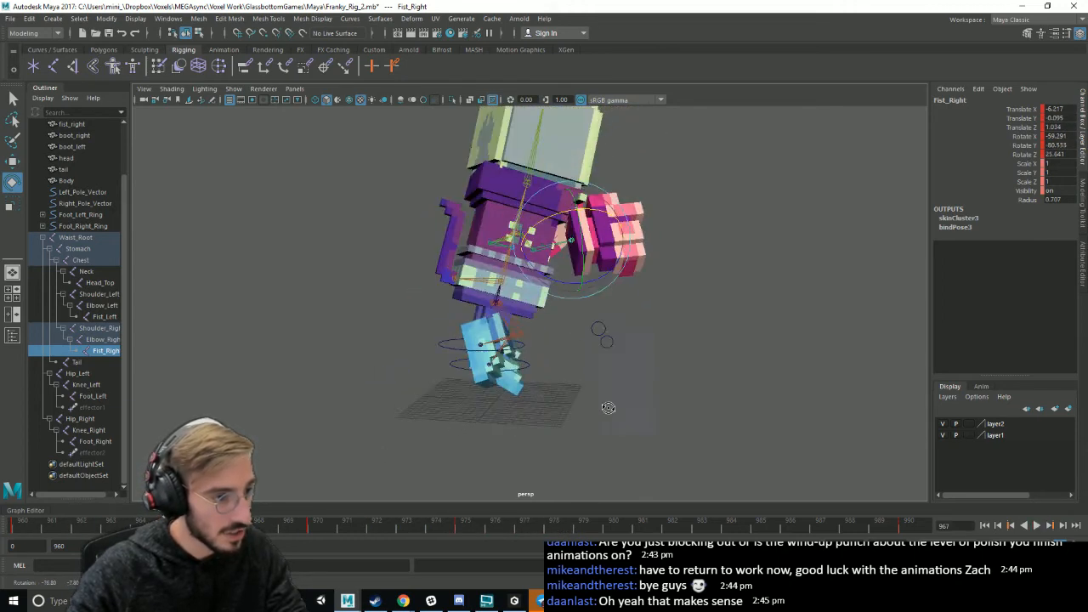
pyautogui.hotkey('alt', 'v')
pyautogui.click(636, 416)
pyautogui.keyDown('alt'); pyautogui.moveTo(580, 401); pyautogui.dragTo(576, 389); pyautogui.keyUp('alt')
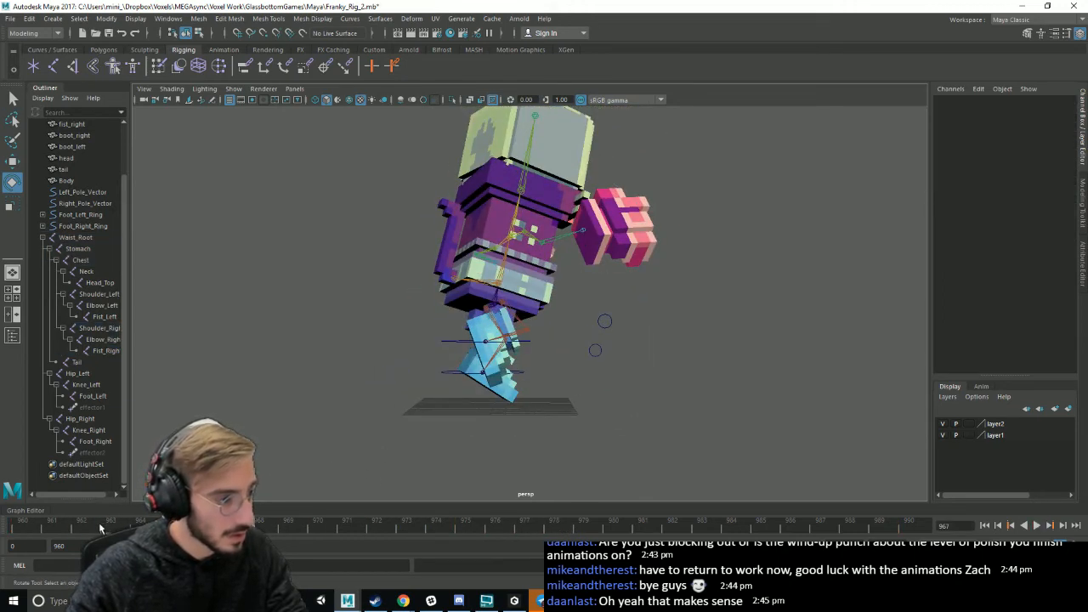
pyautogui.hotkey('alt', 'v')
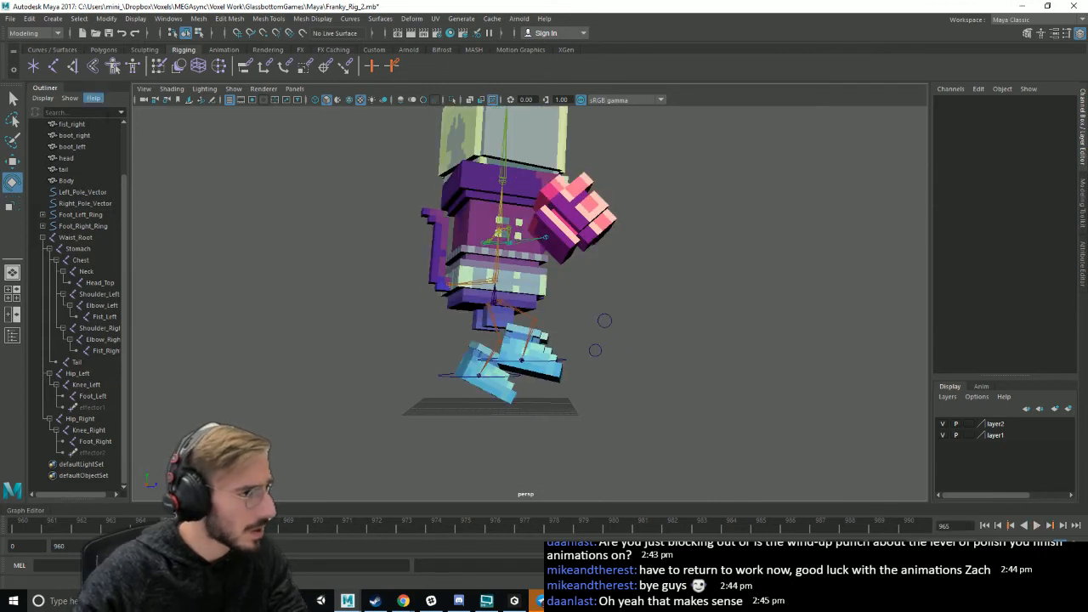
# - Open the Graph Editor below the viewport and examine the waist root's animation curves
pyautogui.moveTo(30, 515); pyautogui.dragTo(322, 443)
pyautogui.keyDown('alt'); pyautogui.moveTo(508, 382); pyautogui.dragTo(559, 375); pyautogui.keyUp('alt')
pyautogui.click(76, 238)
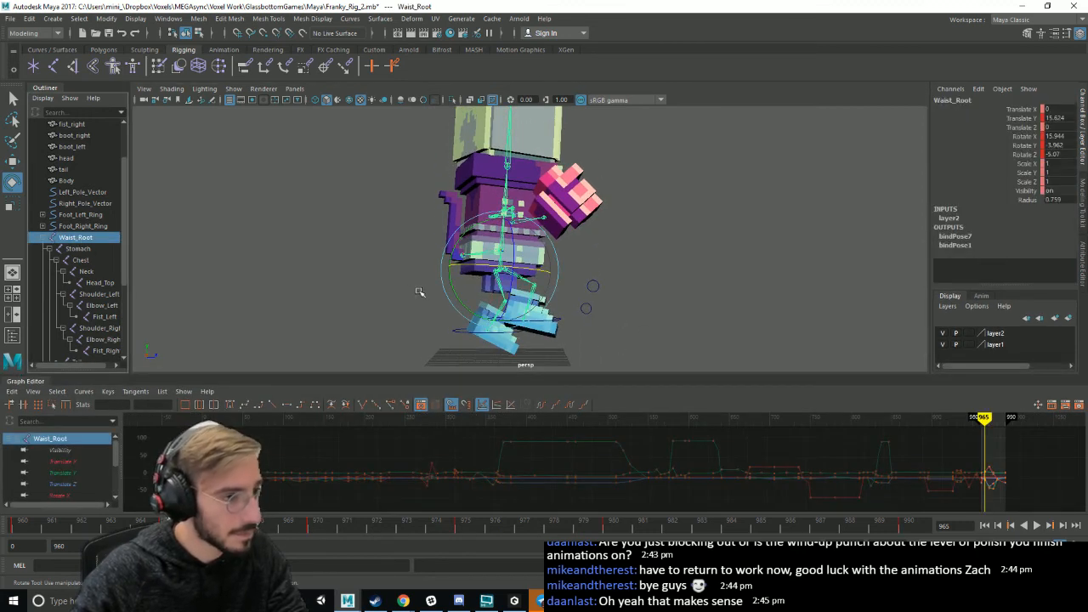
pyautogui.click(614, 331)
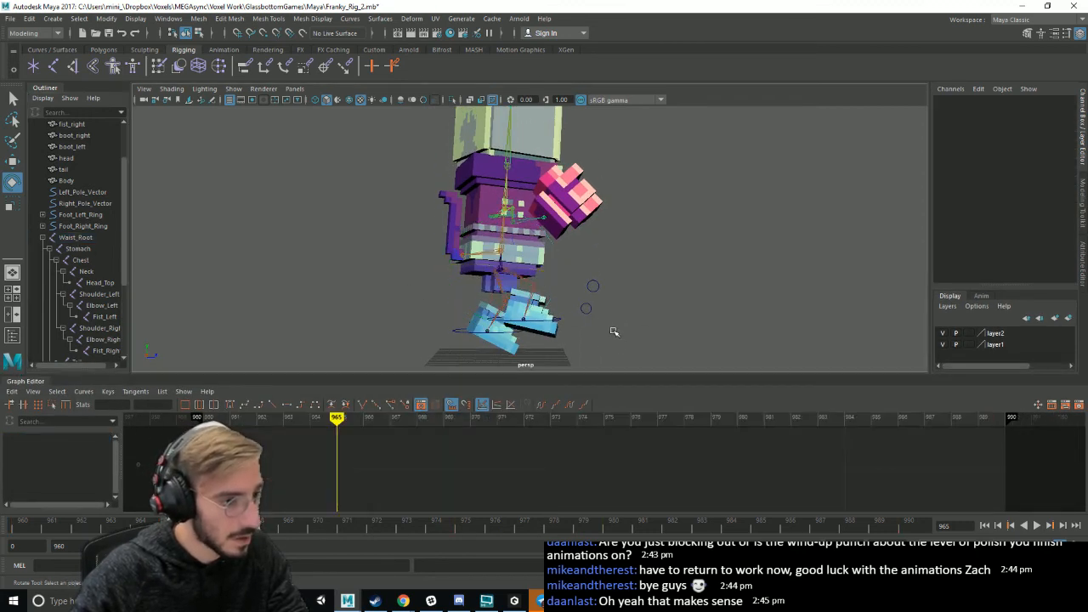
# - Break the tangents of the right foot ring's Translate Z key at frame 960 and shorten its outgoing handle
pyautogui.click(572, 314)
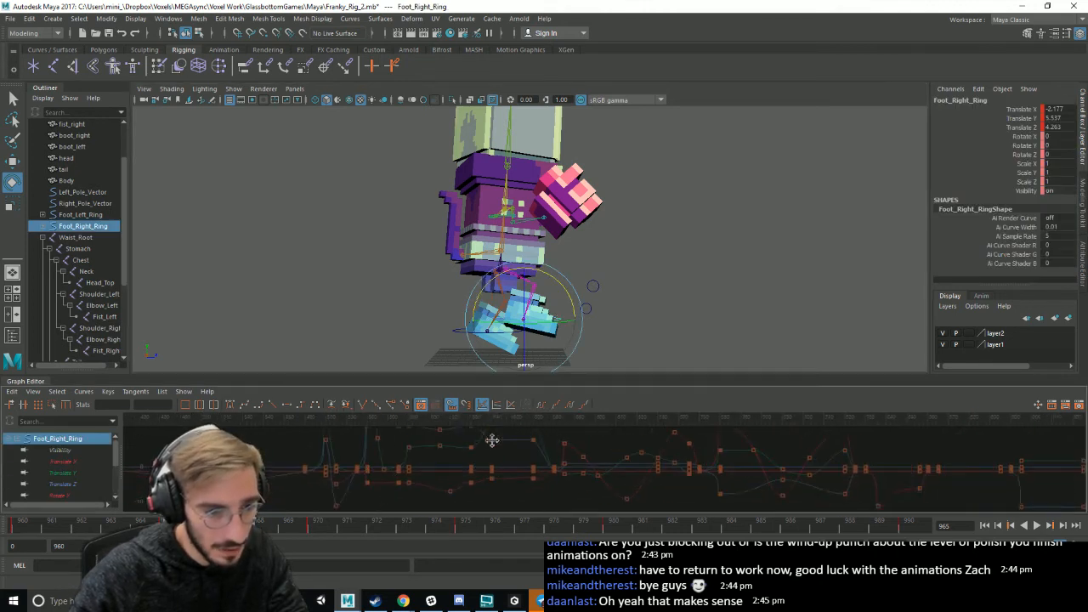
pyautogui.keyDown('alt'); pyautogui.moveTo(492, 441); pyautogui.dragTo(985, 479, button='right'); pyautogui.keyUp('alt')
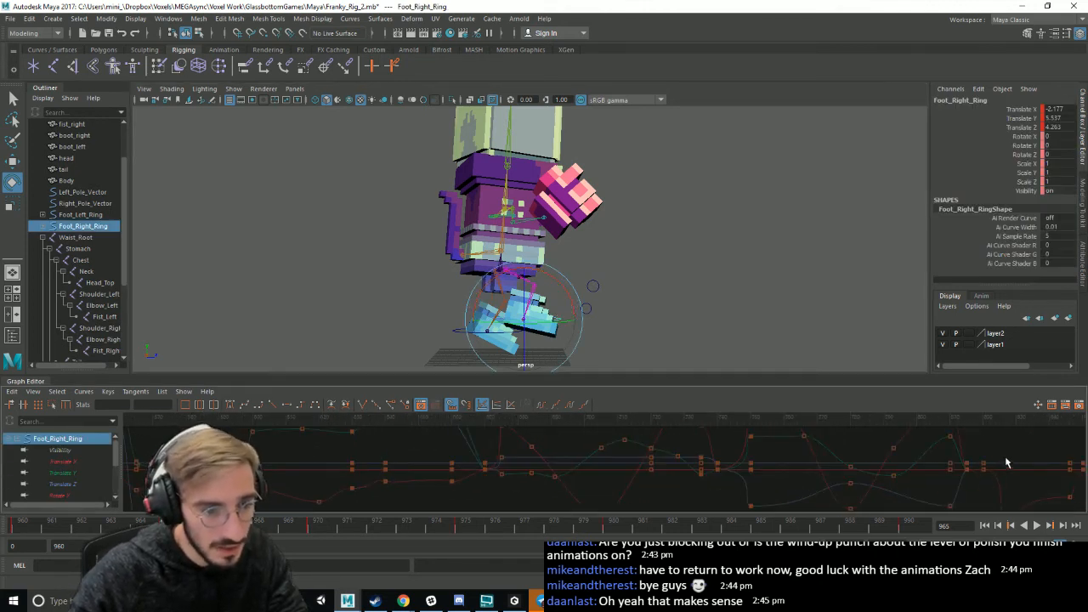
pyautogui.keyDown('alt'); pyautogui.moveTo(1008, 464); pyautogui.dragTo(661, 476, button='middle'); pyautogui.keyUp('alt')
pyautogui.keyDown('alt'); pyautogui.moveTo(850, 481); pyautogui.dragTo(646, 467, button='middle'); pyautogui.keyUp('alt')
pyautogui.keyDown('alt'); pyautogui.moveTo(777, 483); pyautogui.dragTo(746, 471, button='middle'); pyautogui.keyUp('alt')
pyautogui.keyDown('alt'); pyautogui.moveTo(663, 473); pyautogui.dragTo(741, 479, button='right'); pyautogui.keyUp('alt')
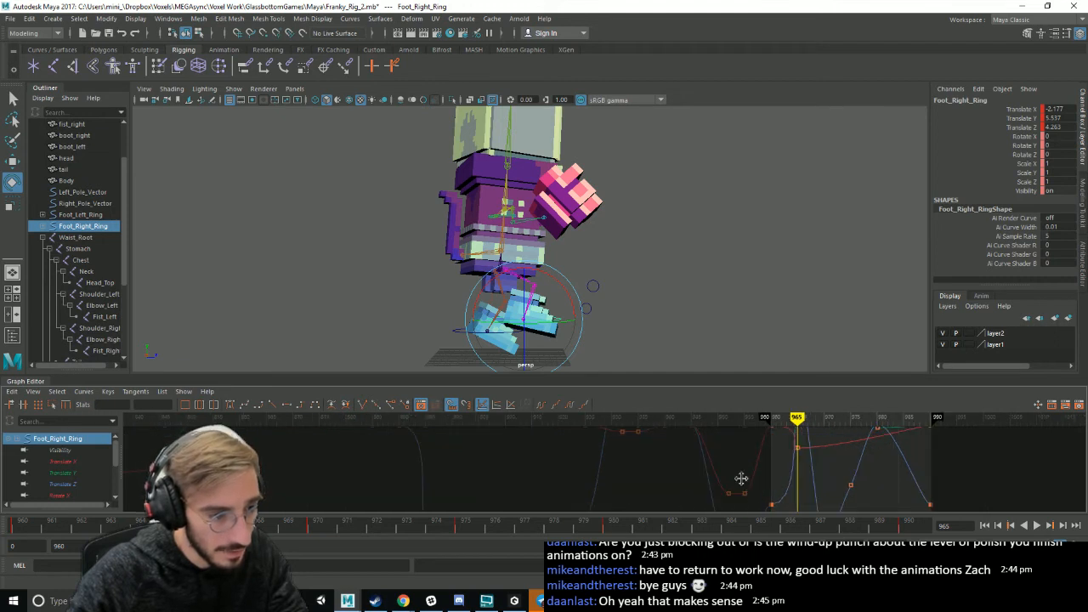
pyautogui.moveTo(741, 478)
pyautogui.keyDown('alt'); pyautogui.mouseDown(button='middle')
pyautogui.moveTo(685, 481)
pyautogui.moveTo(700, 499)
pyautogui.mouseUp(button='middle'); pyautogui.keyUp('alt')
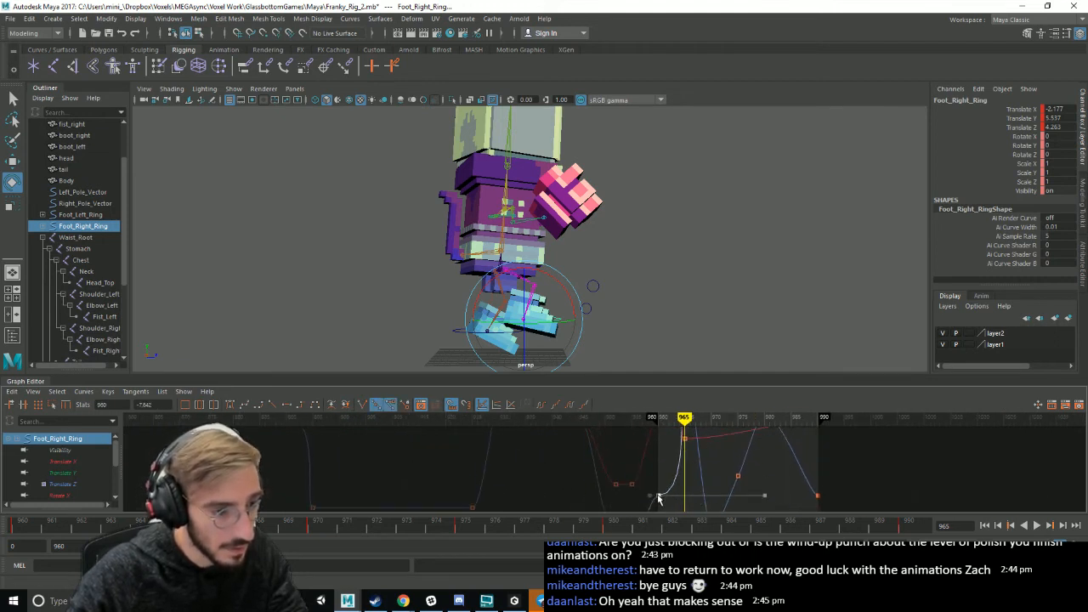
pyautogui.rightClick(659, 499)
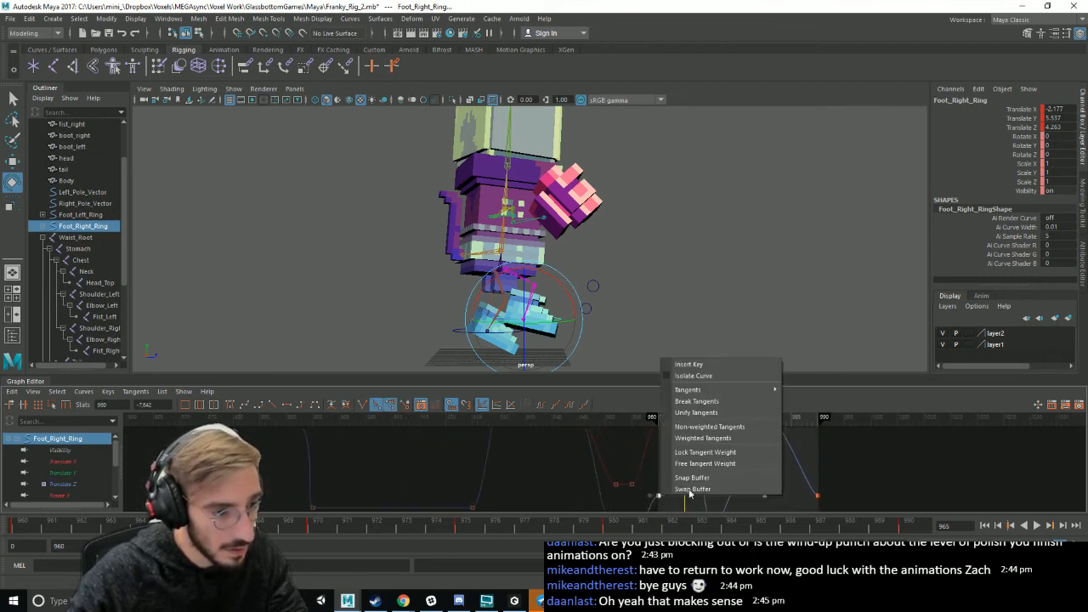
pyautogui.click(709, 402)
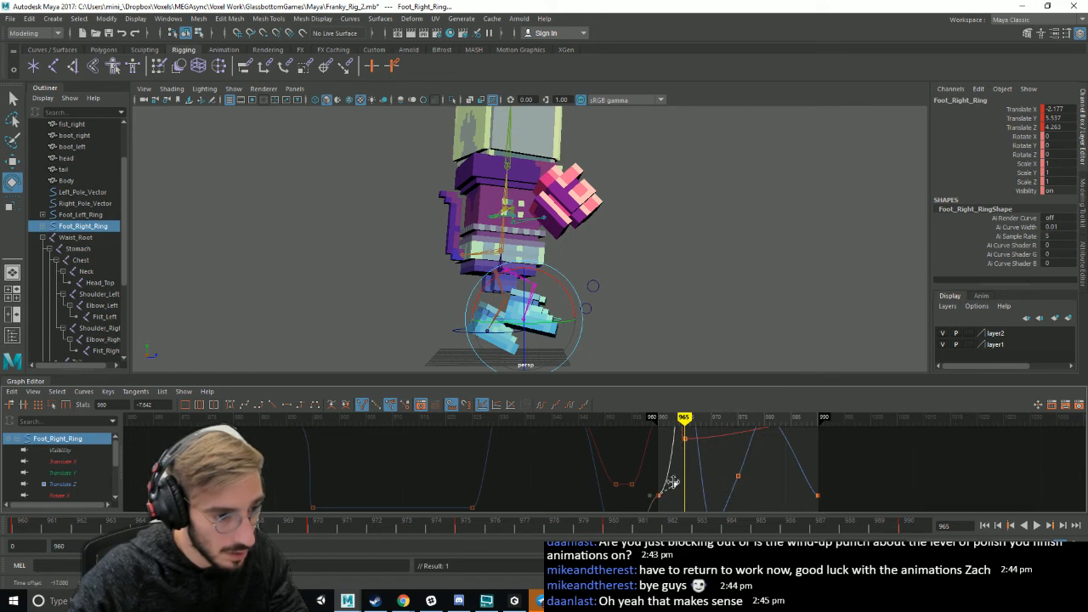
# - Break the tangents of the right foot ring's Translate X key at frame 960 and shorten its outgoing handle
pyautogui.moveTo(687, 451)
pyautogui.keyDown('alt'); pyautogui.mouseDown(button='middle')
pyautogui.moveTo(698, 475)
pyautogui.moveTo(671, 476)
pyautogui.moveTo(668, 460)
pyautogui.mouseUp(button='middle'); pyautogui.keyUp('alt')
pyautogui.click(102, 462)
pyautogui.click(667, 455)
pyautogui.rightClick(668, 454)
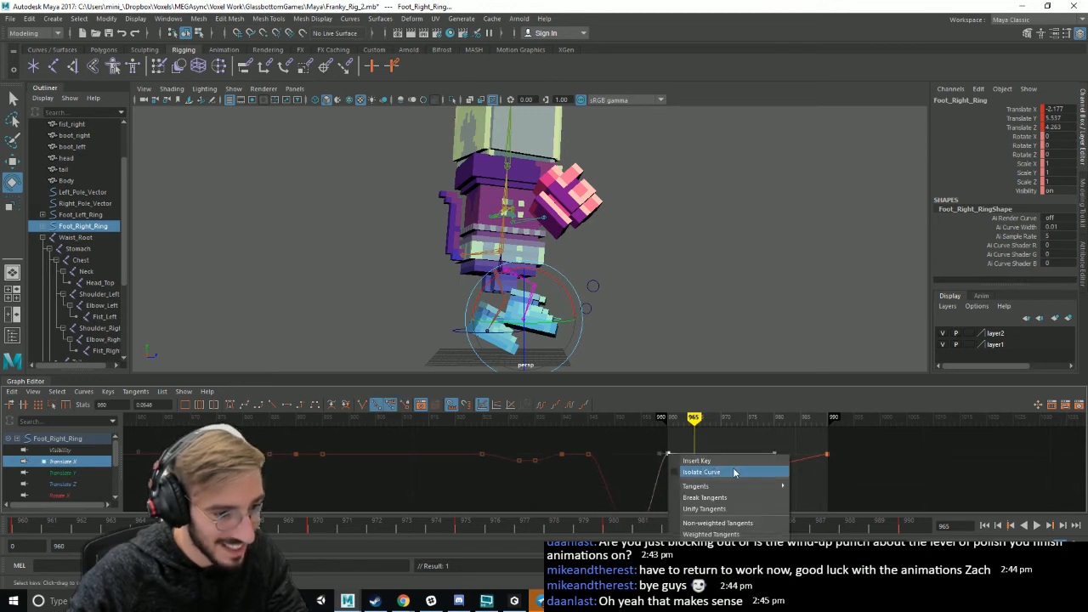
pyautogui.click(869, 465)
pyautogui.click(870, 465)
pyautogui.click(668, 455)
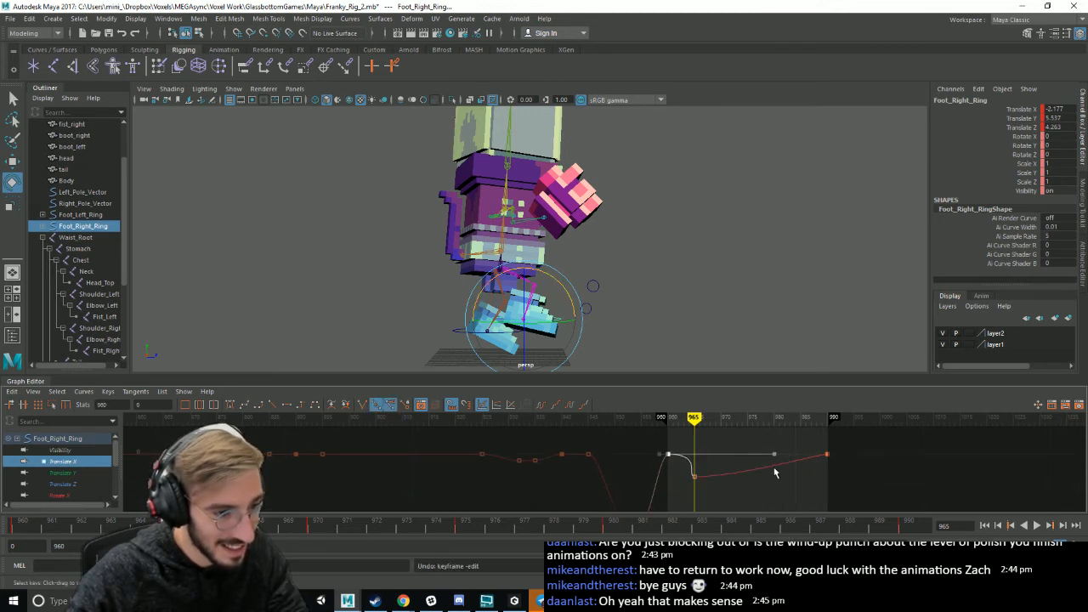
pyautogui.rightClick(670, 454)
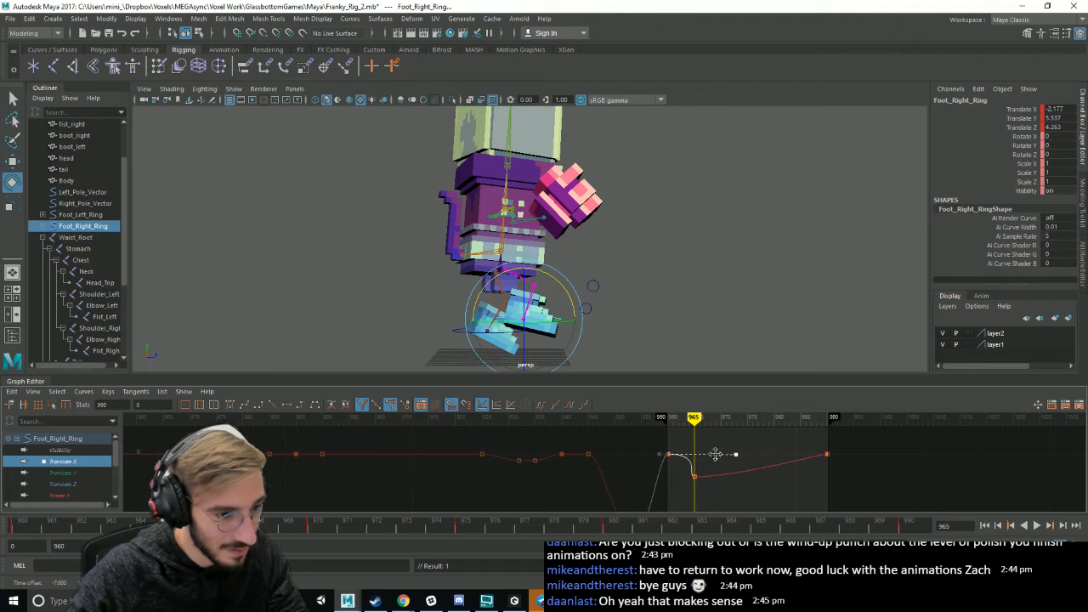
# - Break the tangents of the right foot ring's Translate Y key at frame 960 and shorten its outgoing handle
pyautogui.click(68, 473)
pyautogui.keyDown('alt'); pyautogui.moveTo(722, 467); pyautogui.dragTo(728, 509, button='middle'); pyautogui.keyUp('alt')
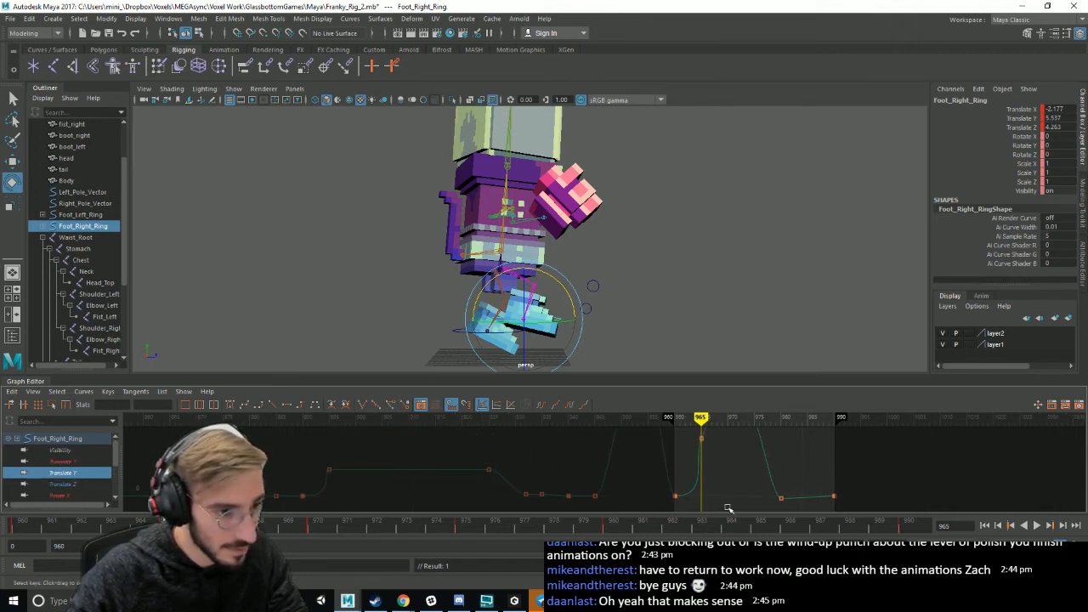
pyautogui.rightClick(676, 497)
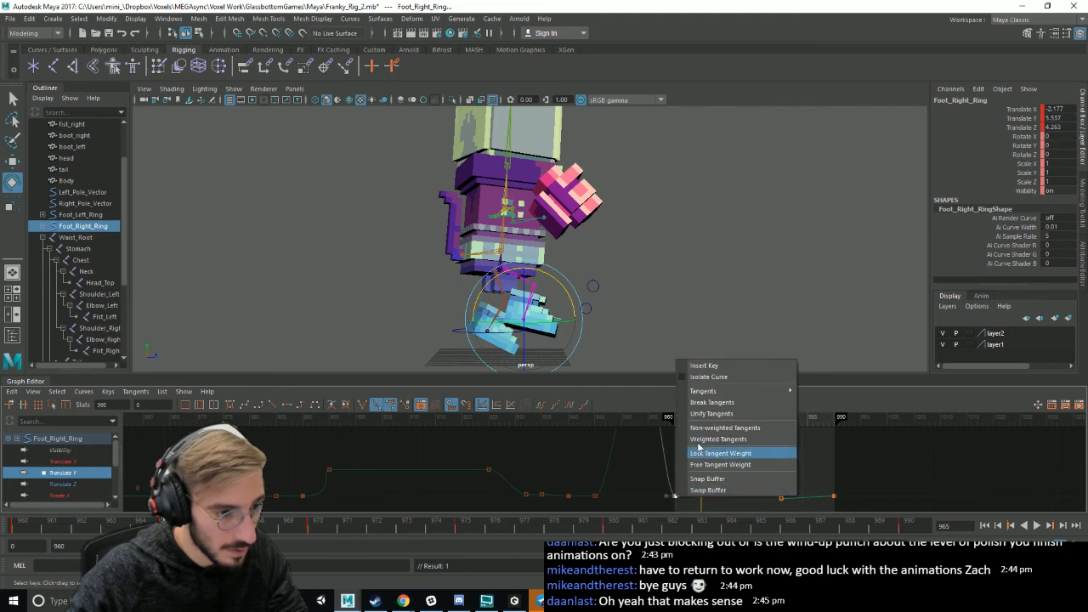
pyautogui.click(708, 402)
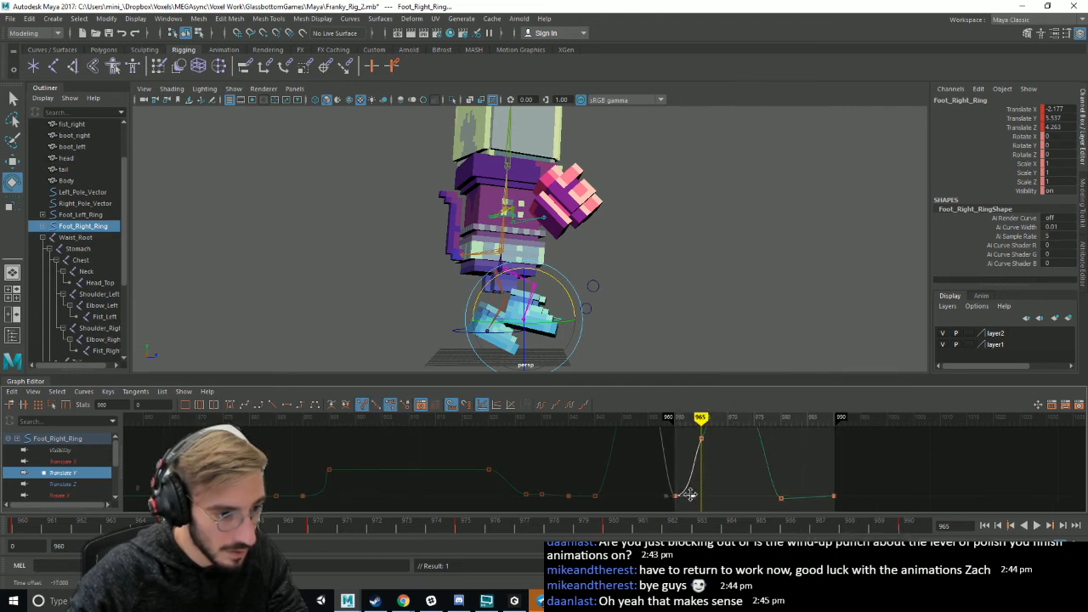
pyautogui.moveTo(712, 457)
pyautogui.keyDown('alt'); pyautogui.mouseDown(button='middle')
pyautogui.moveTo(718, 513)
pyautogui.moveTo(714, 458)
pyautogui.mouseUp(button='middle'); pyautogui.keyUp('alt')
pyautogui.click(705, 460)
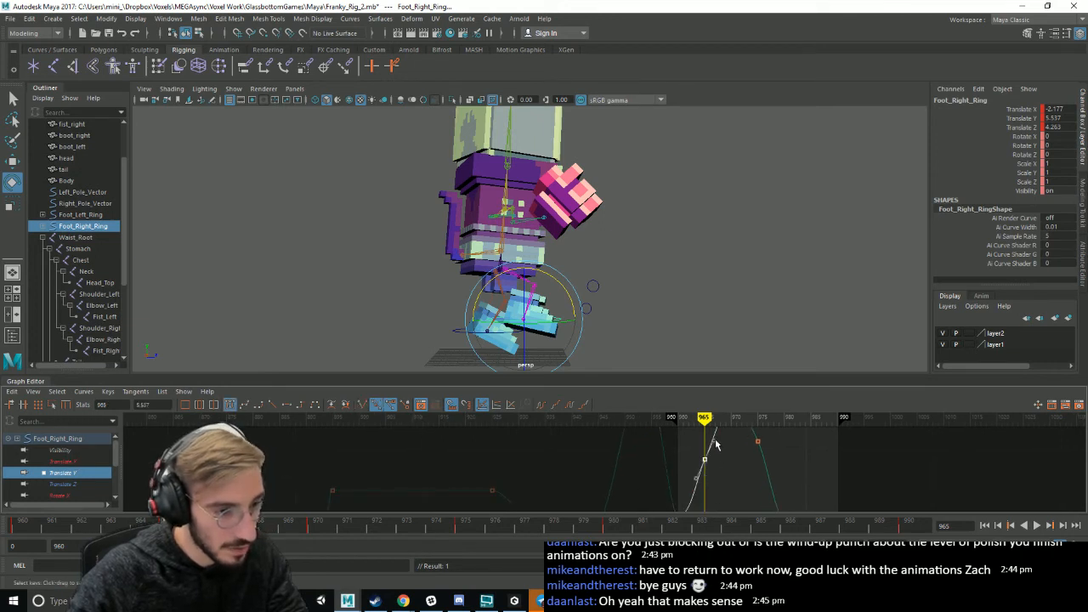
# - Check the right foot ring's Translate X curve and play back the punch to review the foot motion
pyautogui.click(88, 462)
pyautogui.scroll(-4, 598, 486)
pyautogui.keyDown('alt'); pyautogui.moveTo(625, 471); pyautogui.dragTo(617, 438, button='middle'); pyautogui.keyUp('alt')
pyautogui.scroll(4, 661, 481)
pyautogui.keyDown('alt'); pyautogui.moveTo(688, 465); pyautogui.dragTo(673, 483, button='middle'); pyautogui.keyUp('alt')
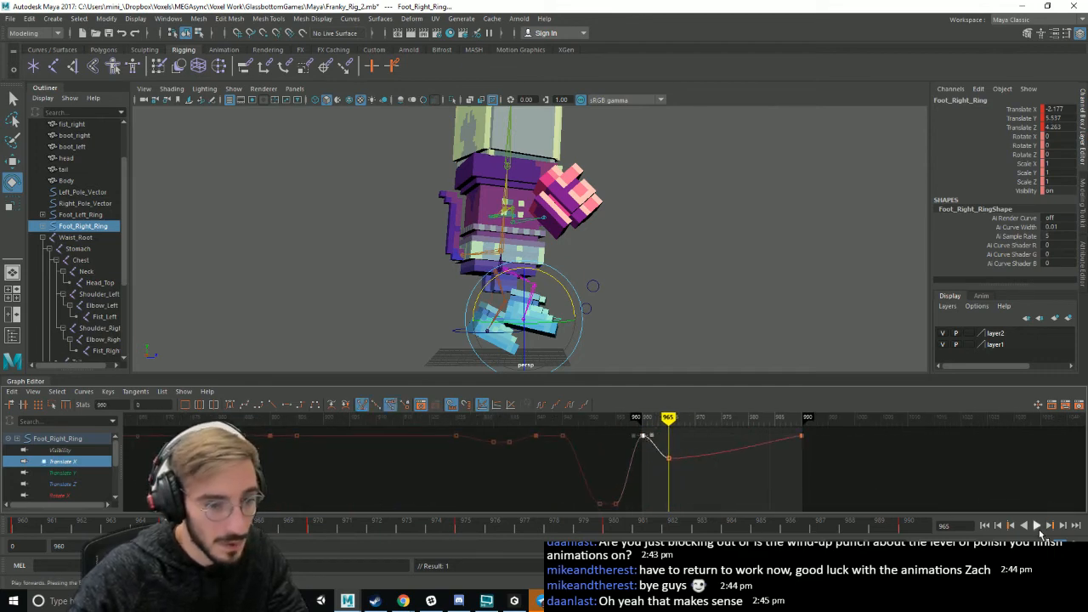
pyautogui.click(1038, 526)
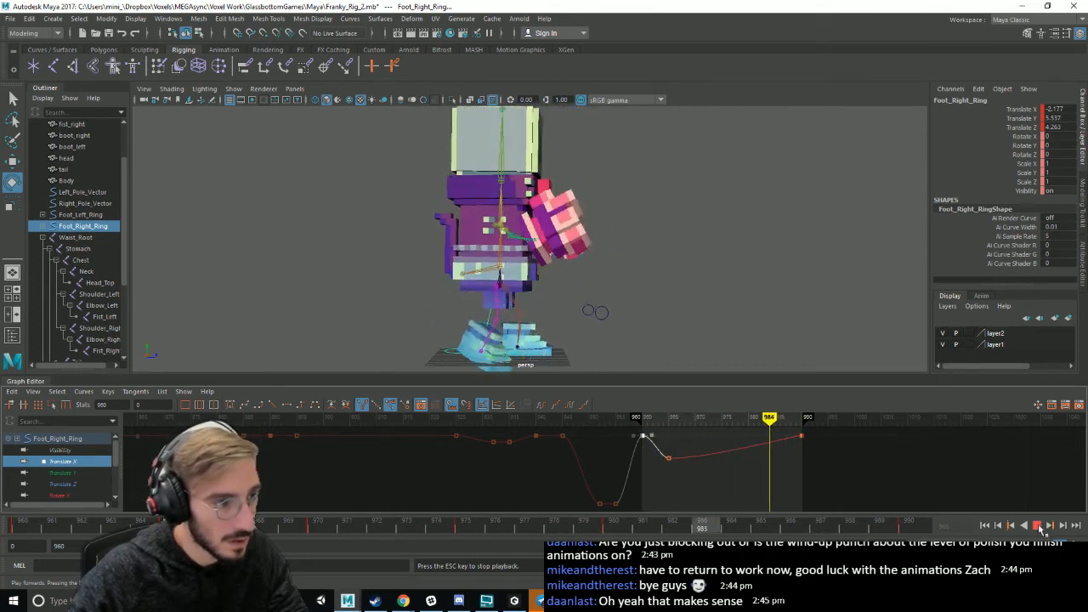
pyautogui.click(1039, 526)
# - At frame 960, rotate the waist root to about -23 on X and key its rotation
pyautogui.moveTo(784, 418); pyautogui.dragTo(643, 422)
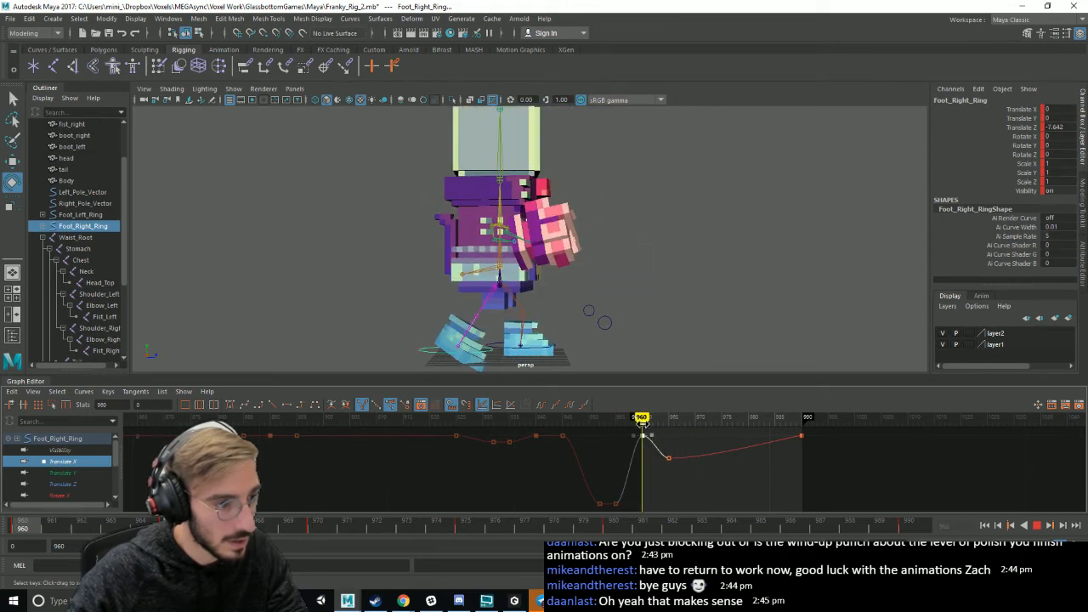
pyautogui.keyDown('alt'); pyautogui.moveTo(590, 289); pyautogui.dragTo(639, 298); pyautogui.keyUp('alt')
pyautogui.click(639, 298)
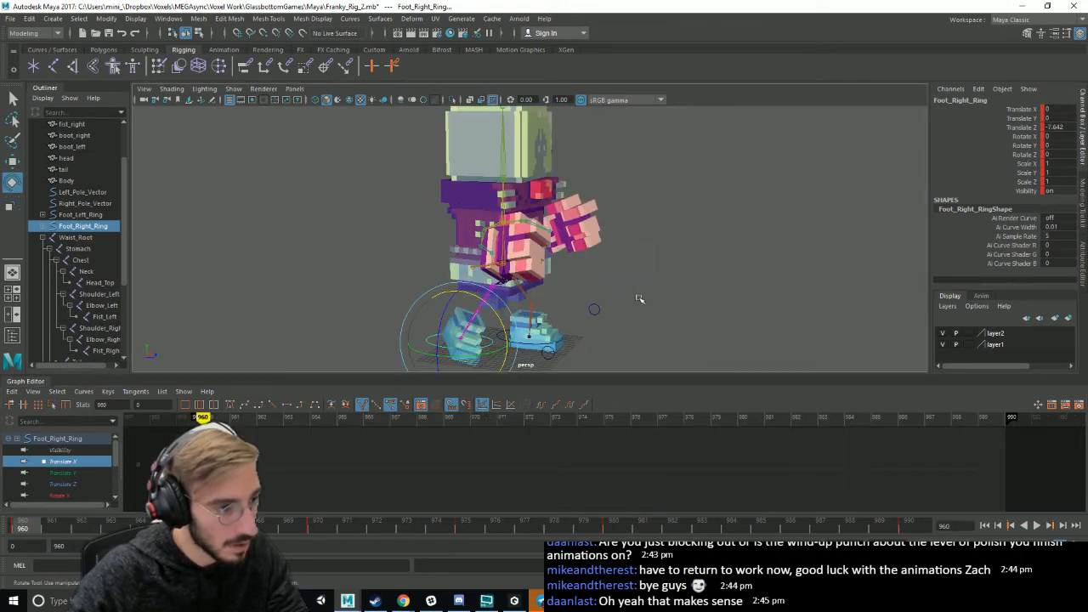
pyautogui.click(512, 282)
pyautogui.moveTo(484, 266); pyautogui.dragTo(525, 290)
pyautogui.hotkey('shift', 'e')
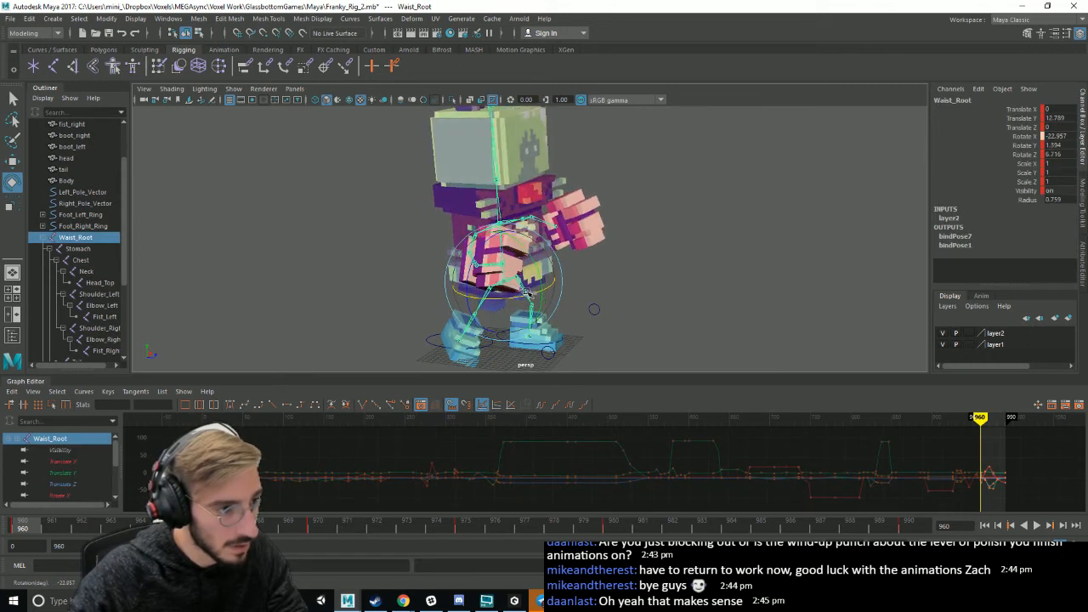
# - Lower the waist root to about 11.95 on Y at frame 960 and key its translation
pyautogui.press('w')
pyautogui.moveTo(510, 234); pyautogui.dragTo(510, 240)
pyautogui.hotkey('shift', 'w')
pyautogui.moveTo(610, 274)
pyautogui.keyDown('alt'); pyautogui.mouseDown()
pyautogui.moveTo(598, 287)
pyautogui.moveTo(533, 284)
pyautogui.moveTo(614, 288)
pyautogui.mouseUp(); pyautogui.keyUp('alt')
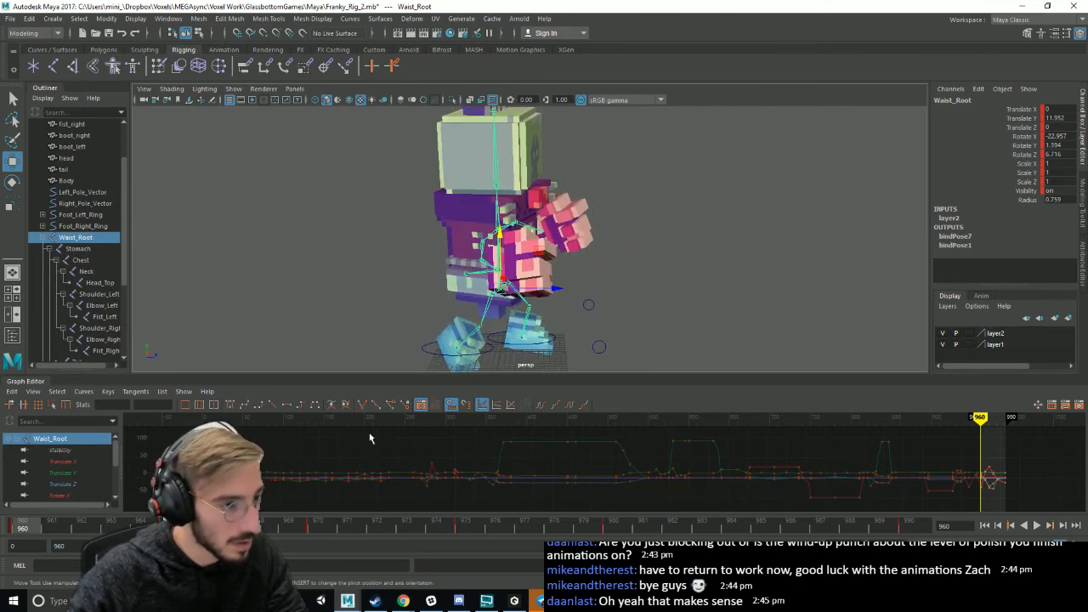
# - Examine the right foot ring's animation curves around frames 960 to 990 and replay the punch
pyautogui.click(488, 349)
pyautogui.press('f')
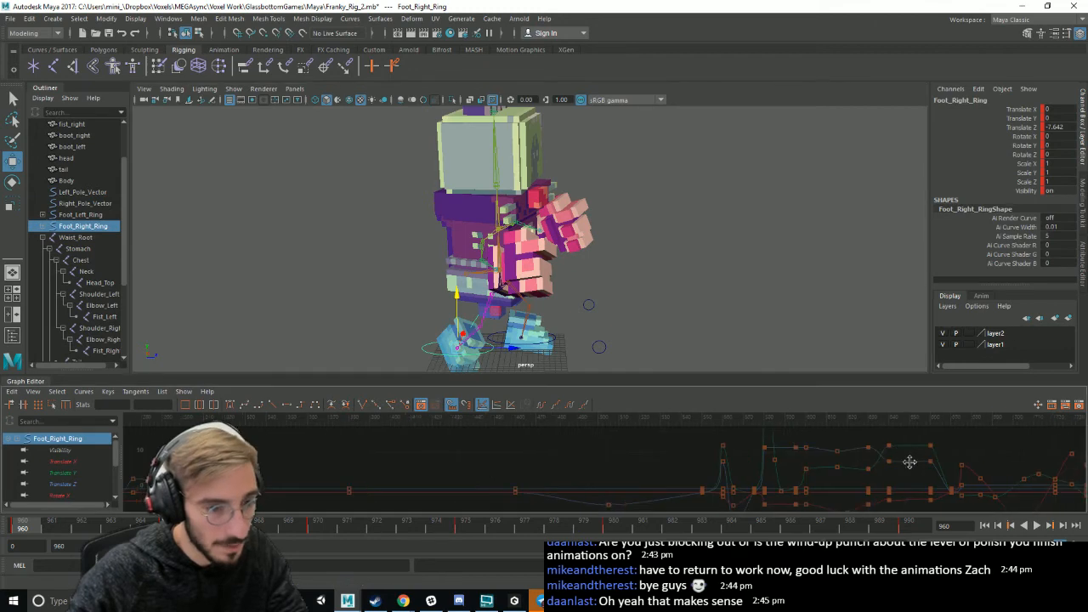
pyautogui.keyDown('alt'); pyautogui.moveTo(910, 462); pyautogui.dragTo(907, 462, button='middle'); pyautogui.keyUp('alt')
pyautogui.keyDown('alt'); pyautogui.moveTo(969, 477); pyautogui.dragTo(642, 466, button='middle'); pyautogui.keyUp('alt')
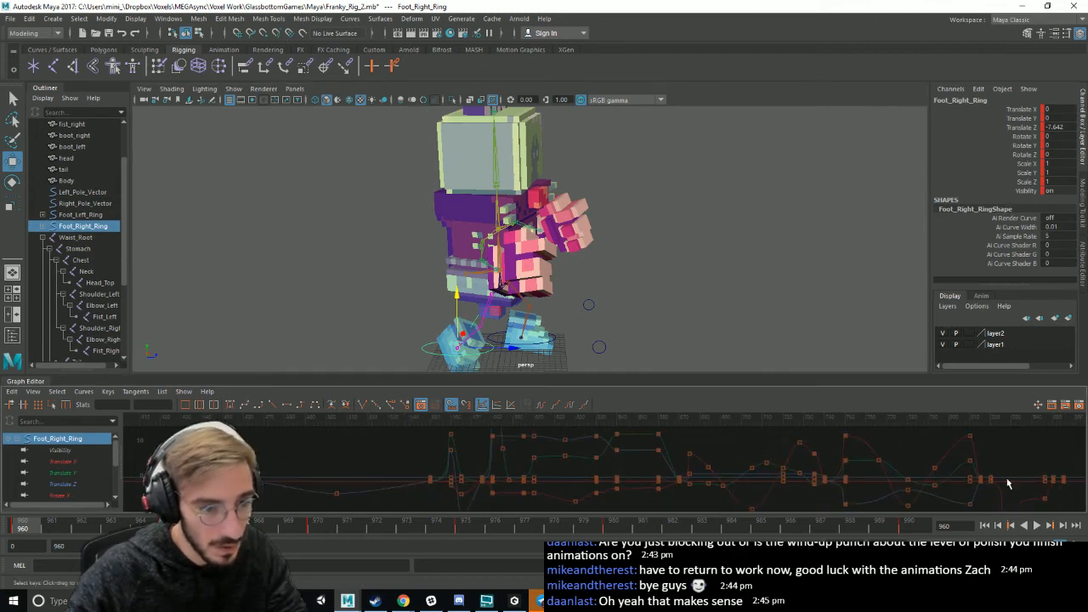
pyautogui.keyDown('alt'); pyautogui.moveTo(1009, 483); pyautogui.dragTo(861, 473, button='middle'); pyautogui.keyUp('alt')
pyautogui.scroll(-3, 862, 473)
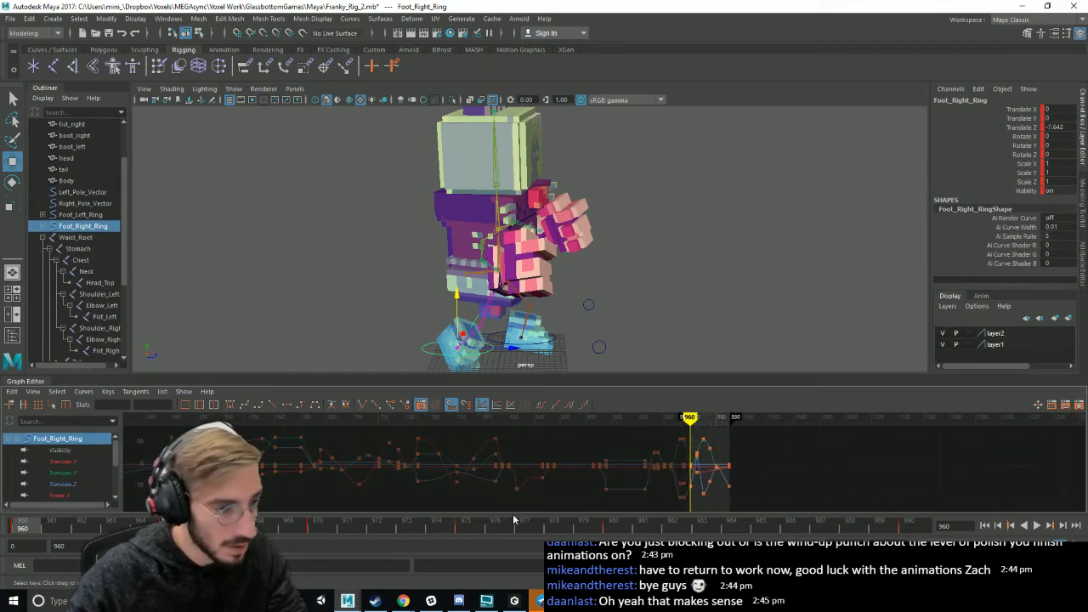
pyautogui.hotkey('alt', 'v')
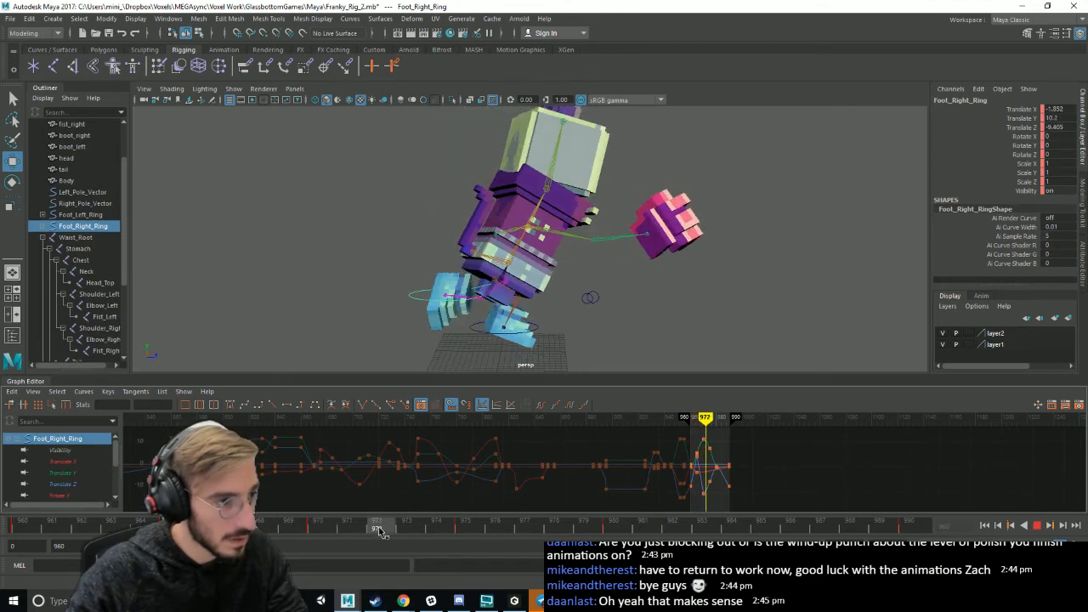
# - Play back the punch from several angles and examine the body and foot motion between frames 960 and 983
pyautogui.hotkey('alt', 'v')
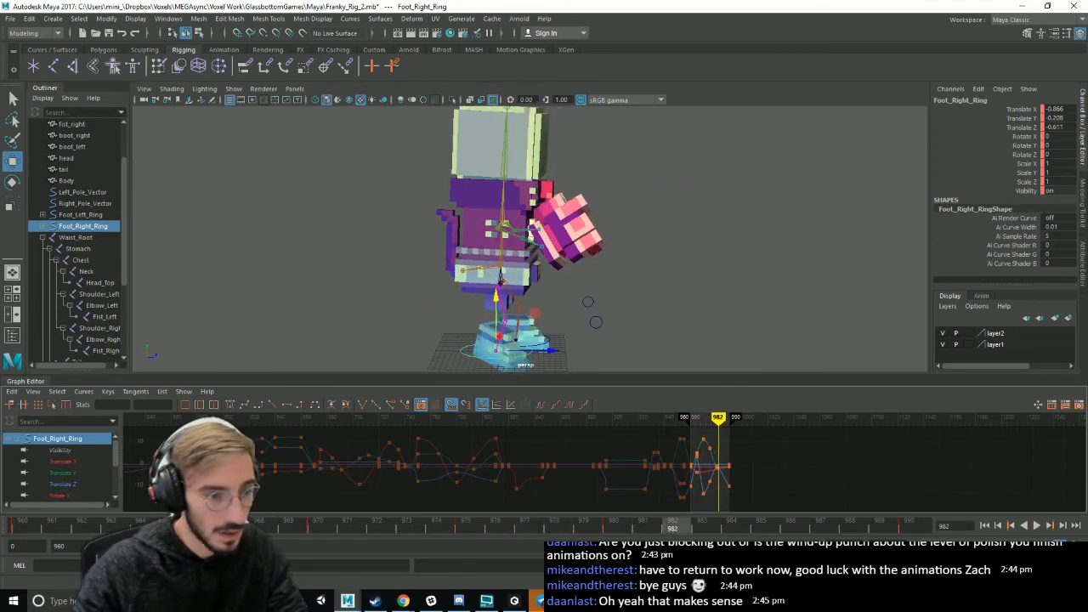
pyautogui.click(1038, 526)
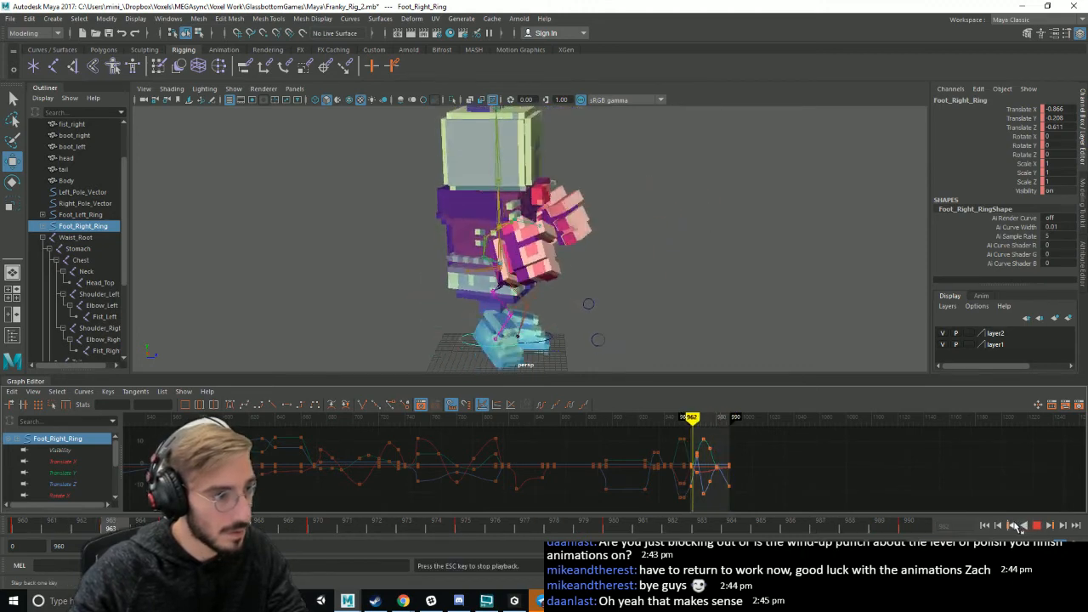
pyautogui.scroll(-2, 749, 342)
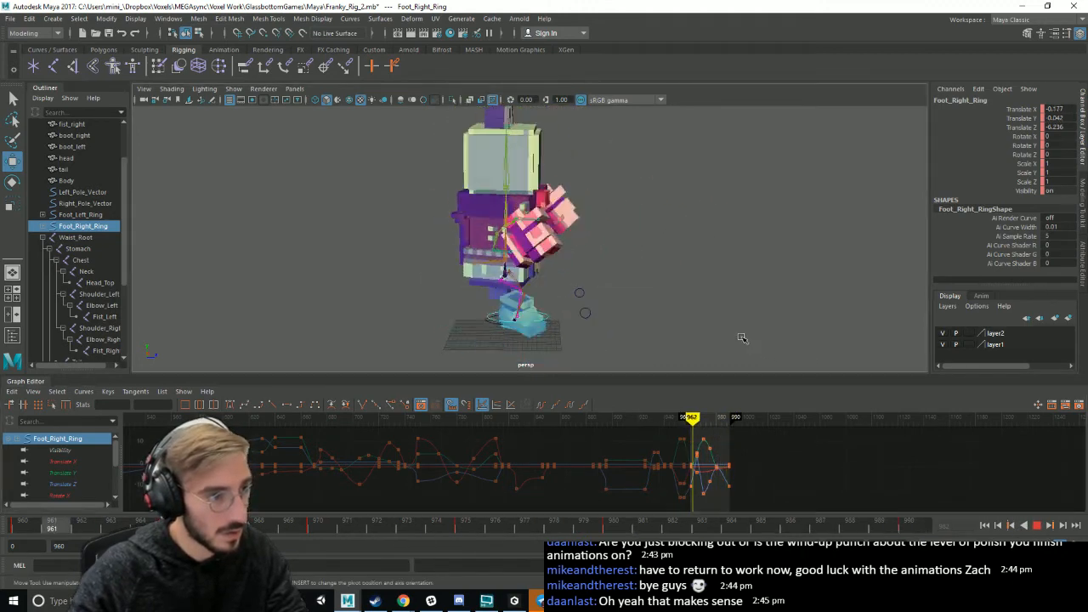
pyautogui.keyDown('alt'); pyautogui.moveTo(741, 339); pyautogui.dragTo(720, 347); pyautogui.keyUp('alt')
pyautogui.press('Escape')
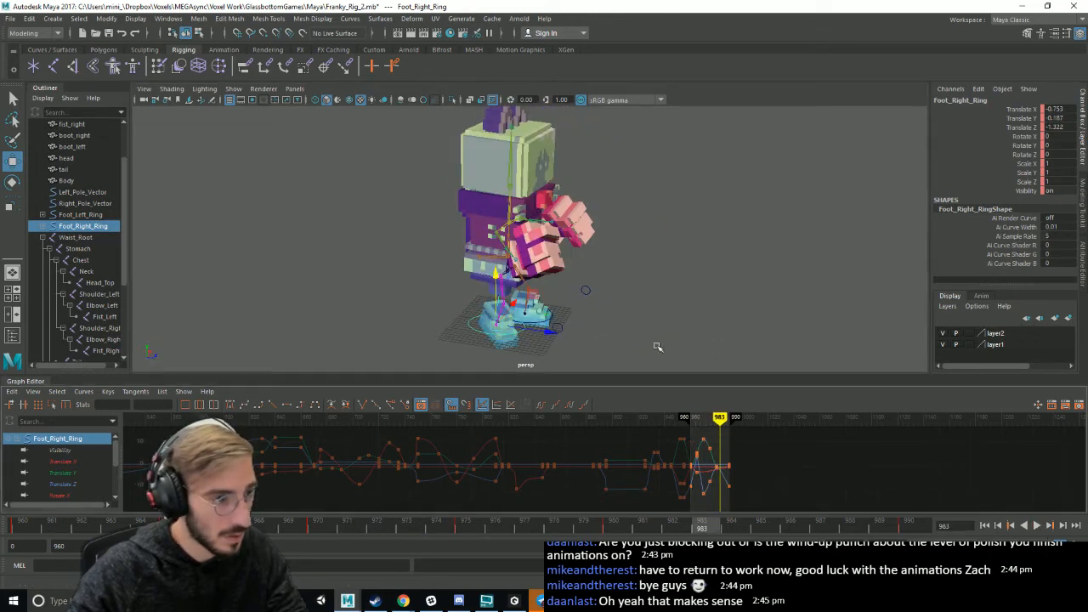
pyautogui.hotkey('alt', 'v')
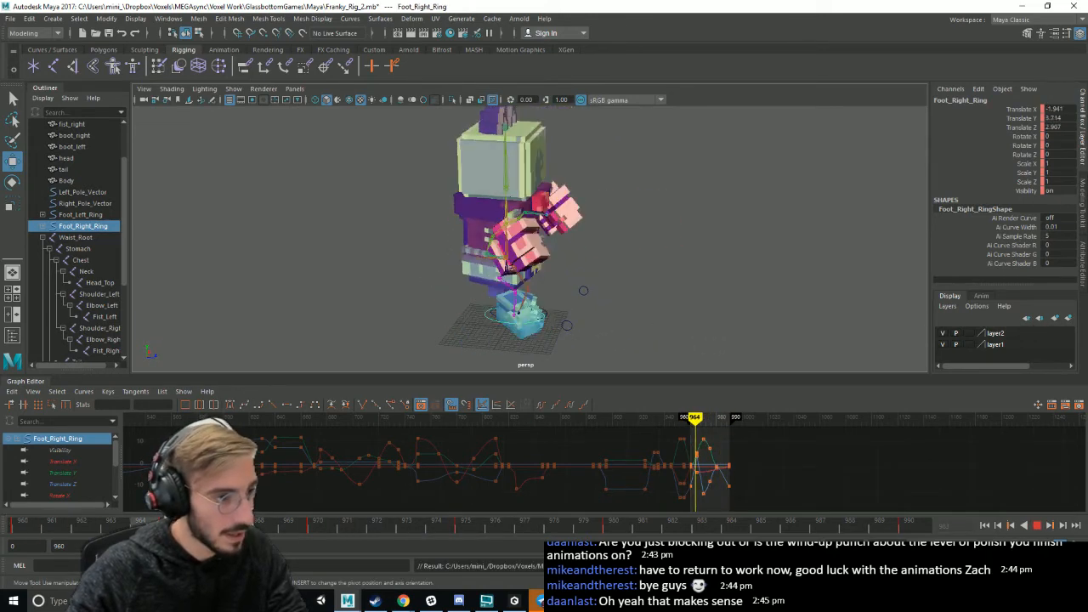
pyautogui.keyDown('alt'); pyautogui.moveTo(630, 265); pyautogui.dragTo(647, 266); pyautogui.keyUp('alt')
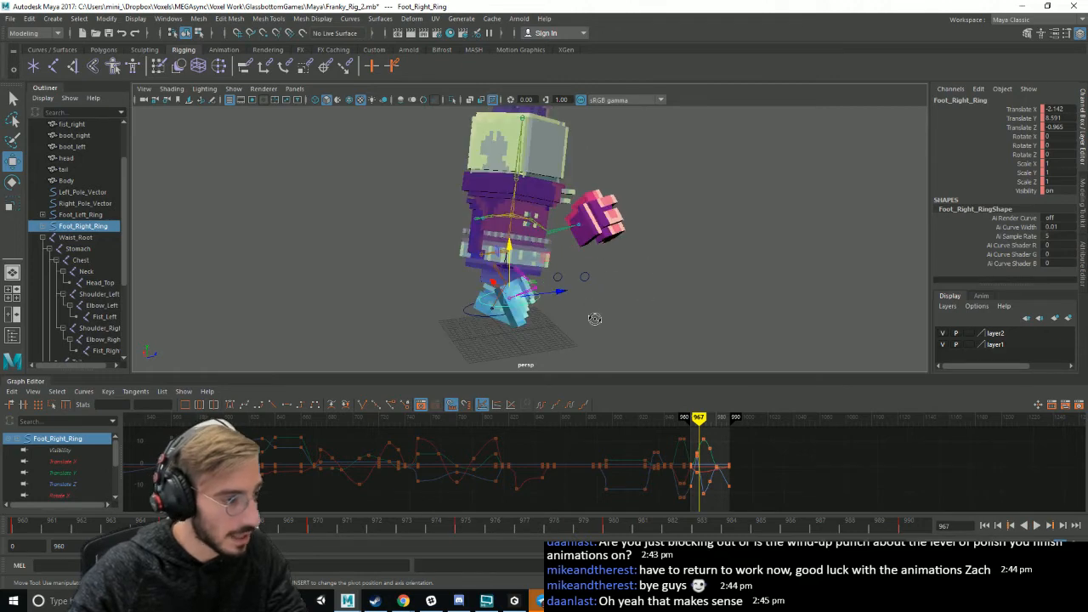
pyautogui.moveTo(304, 529); pyautogui.dragTo(139, 520)
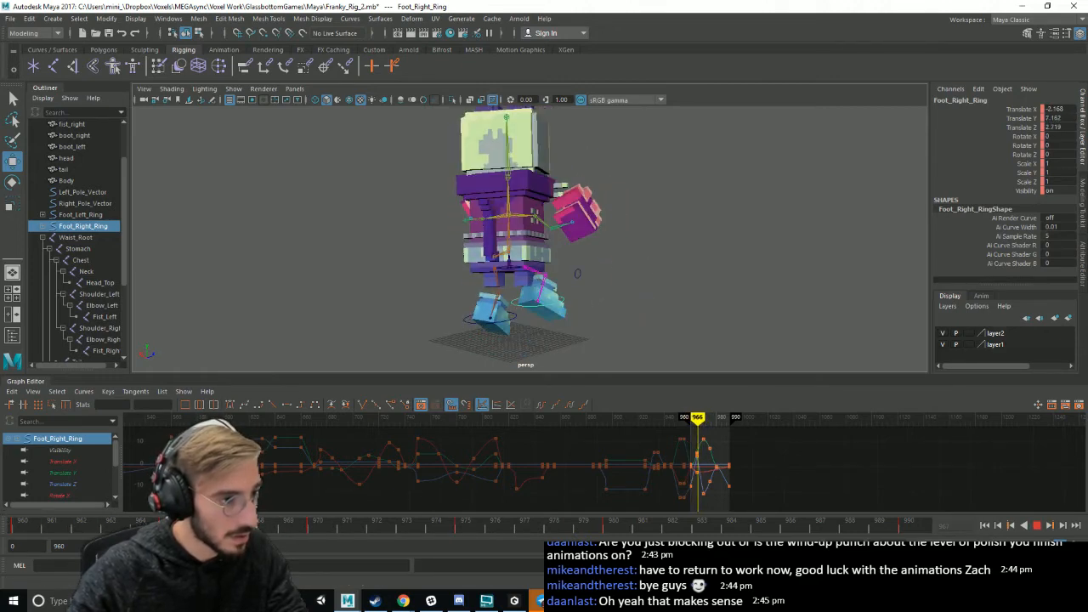
# - Save the scene and raise the waist root and both foot rings together at frame 970
pyautogui.moveTo(304, 534); pyautogui.dragTo(315, 532)
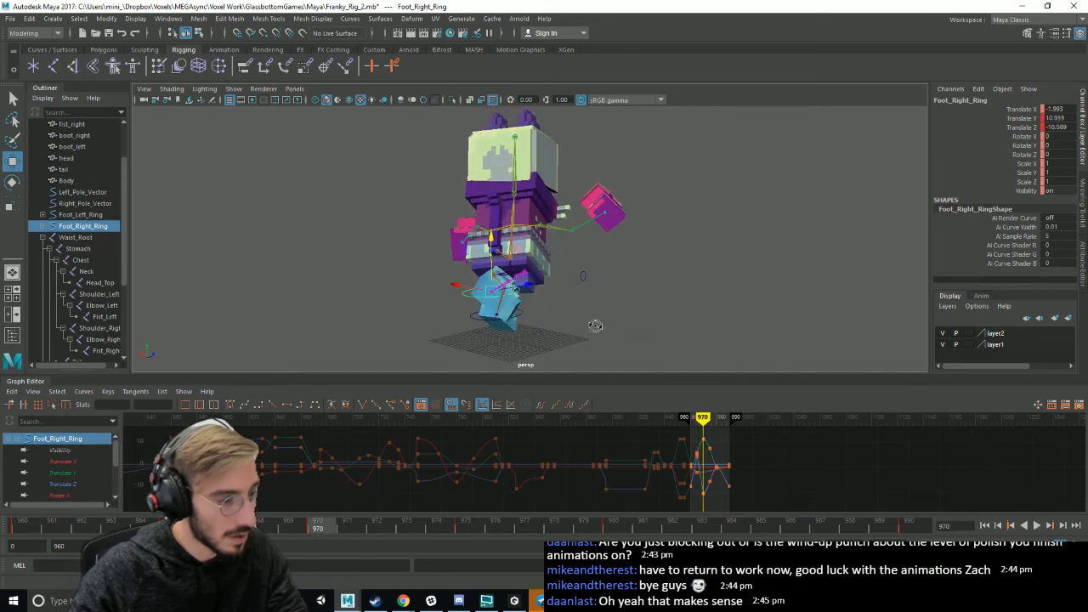
pyautogui.click(547, 307)
pyautogui.keyDown('alt'); pyautogui.moveTo(596, 326); pyautogui.dragTo(539, 293); pyautogui.keyUp('alt')
pyautogui.hotkey('ctrl', 's')
pyautogui.click(531, 281)
pyautogui.keyDown('shift'); pyautogui.click(580, 312); pyautogui.keyUp('shift')
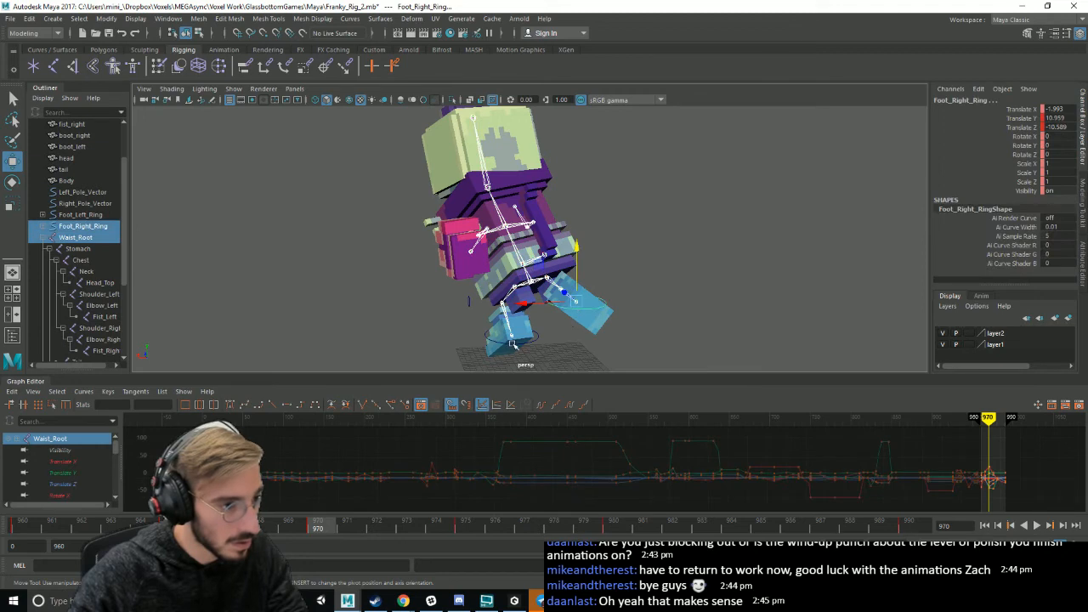
pyautogui.keyDown('shift'); pyautogui.click(512, 343); pyautogui.keyUp('shift')
pyautogui.keyDown('alt'); pyautogui.moveTo(517, 336); pyautogui.dragTo(628, 329); pyautogui.keyUp('alt')
pyautogui.moveTo(566, 279); pyautogui.dragTo(567, 250)
# - Raise both pole vectors at frame 970, bringing the left one to about 3.05 on Y, and play back the punch
pyautogui.click(466, 282)
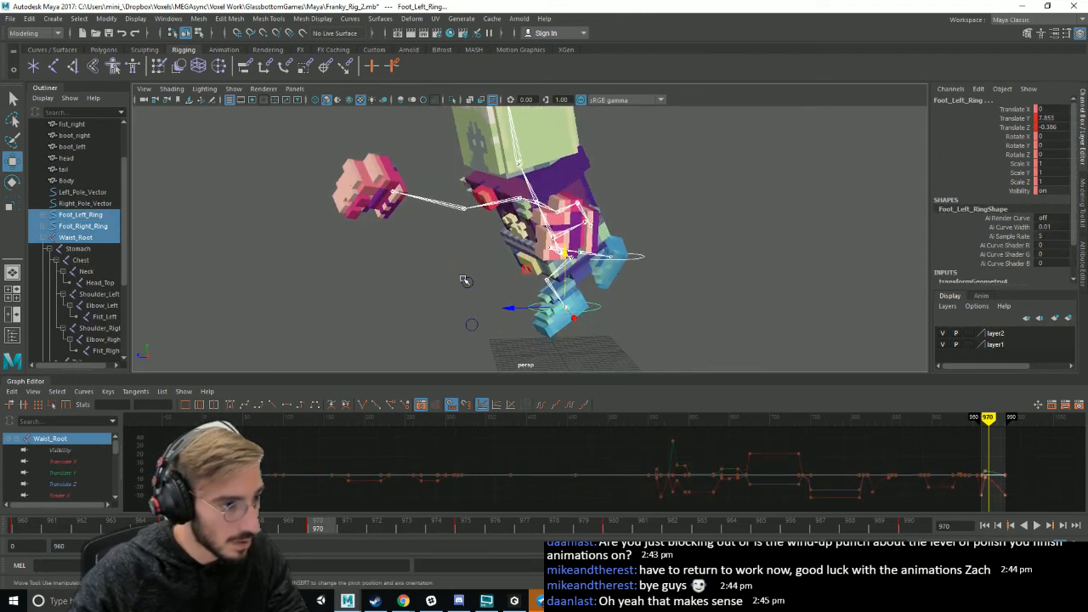
pyautogui.keyDown('shift'); pyautogui.click(470, 323); pyautogui.keyUp('shift')
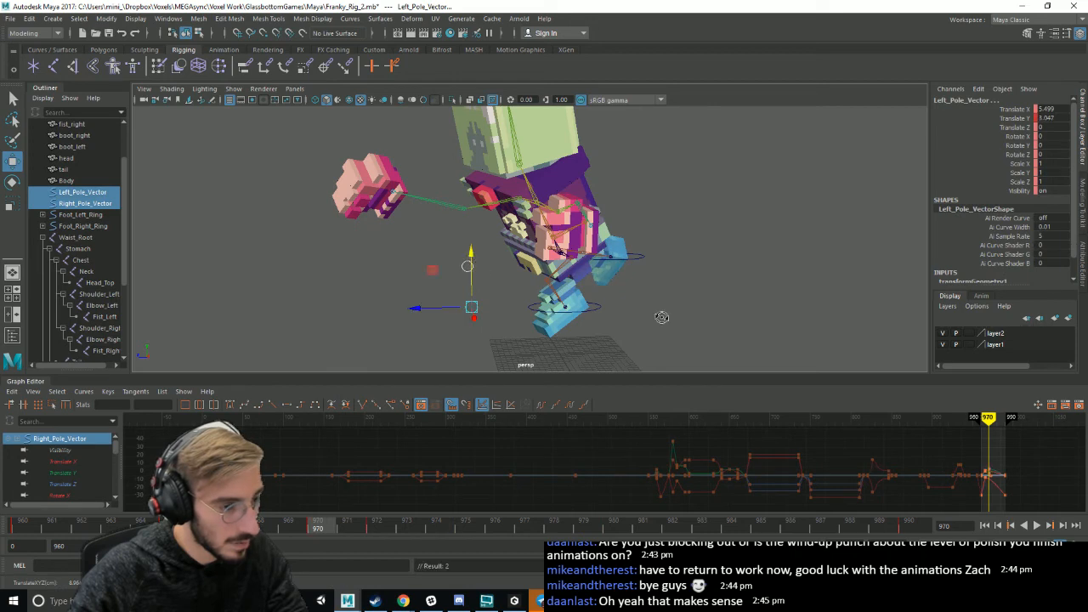
pyautogui.keyDown('alt'); pyautogui.moveTo(662, 316); pyautogui.dragTo(755, 329); pyautogui.keyUp('alt')
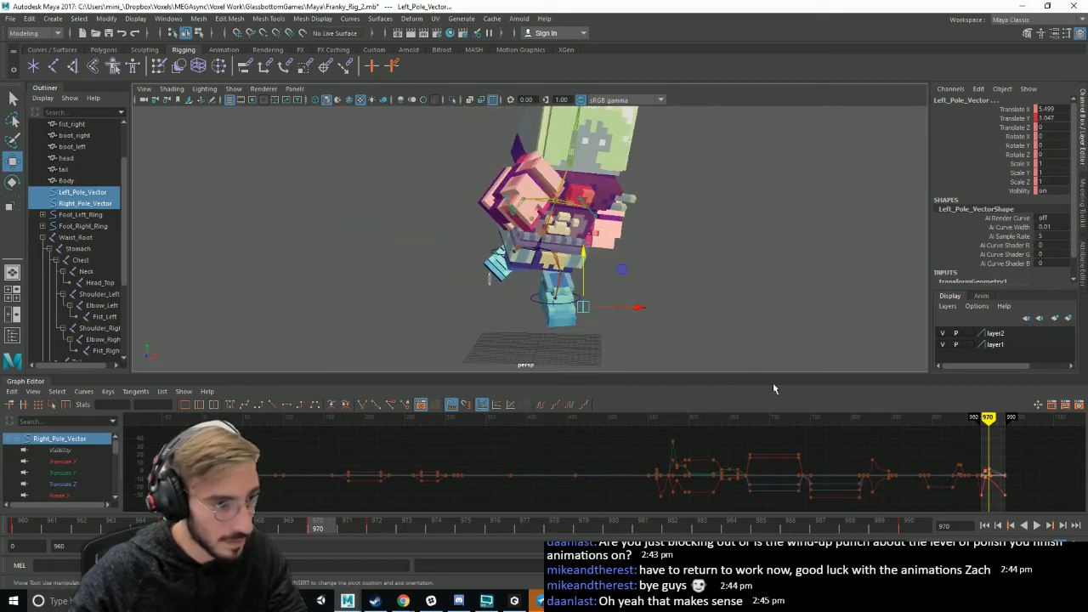
pyautogui.hotkey('alt', 'v')
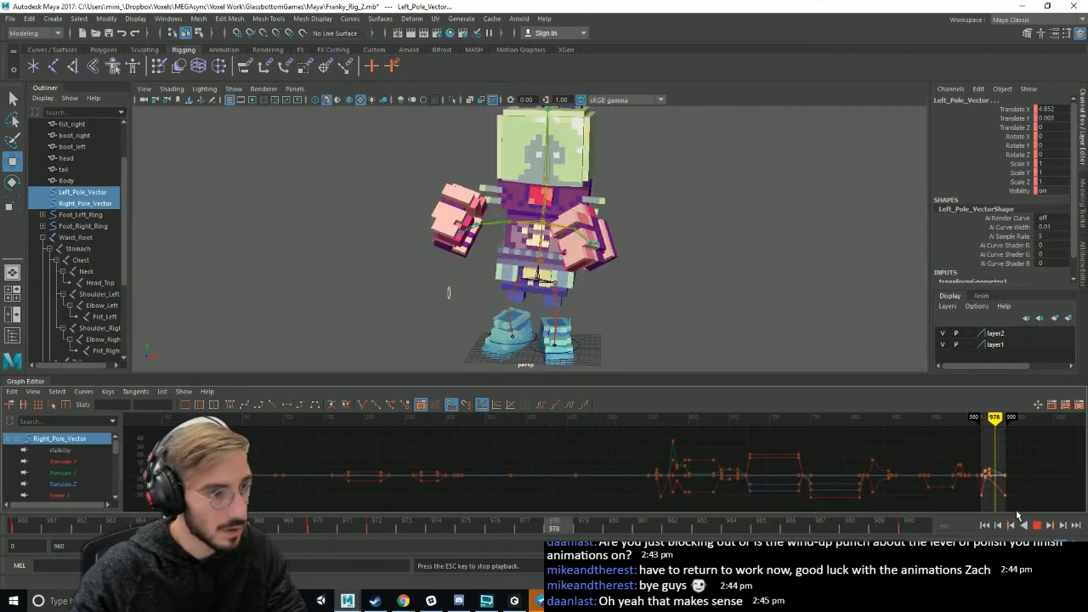
pyautogui.moveTo(457, 316)
pyautogui.keyDown('alt'); pyautogui.mouseDown()
pyautogui.moveTo(579, 316)
pyautogui.moveTo(462, 318)
pyautogui.mouseUp(); pyautogui.keyUp('alt')
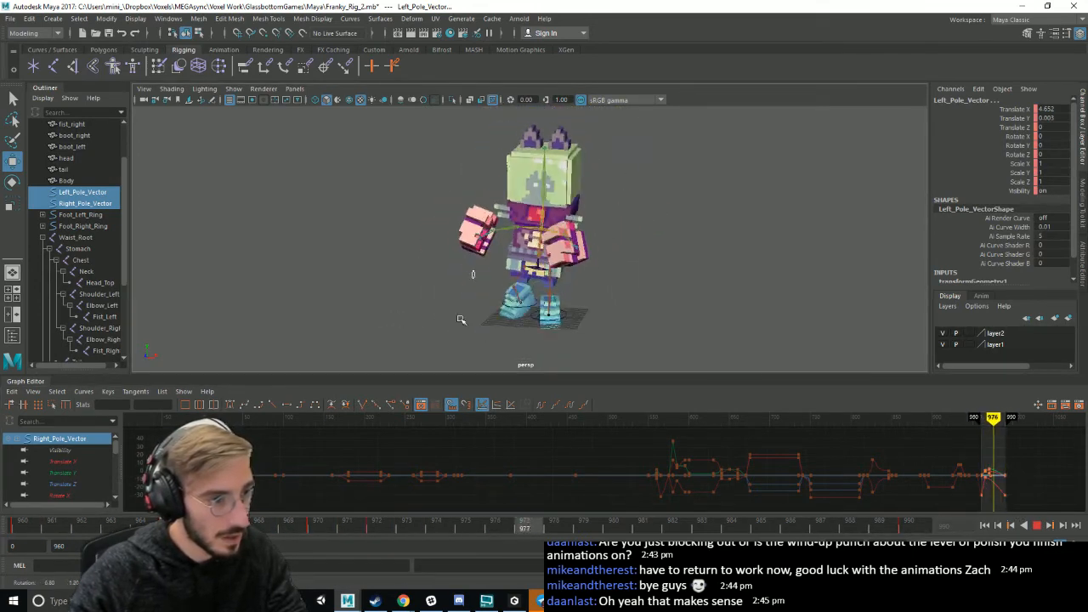
pyautogui.click(1037, 527)
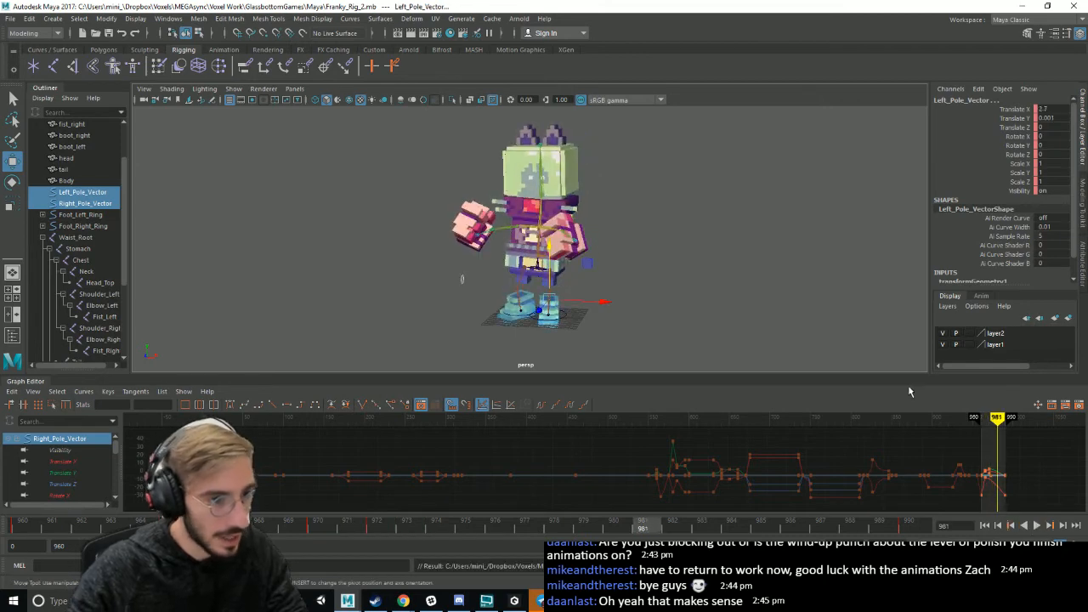
# - Select the left foot ring and review its motion through the punch up close and from the side
pyautogui.click(609, 338)
pyautogui.scroll(2, 596, 336)
pyautogui.click(575, 334)
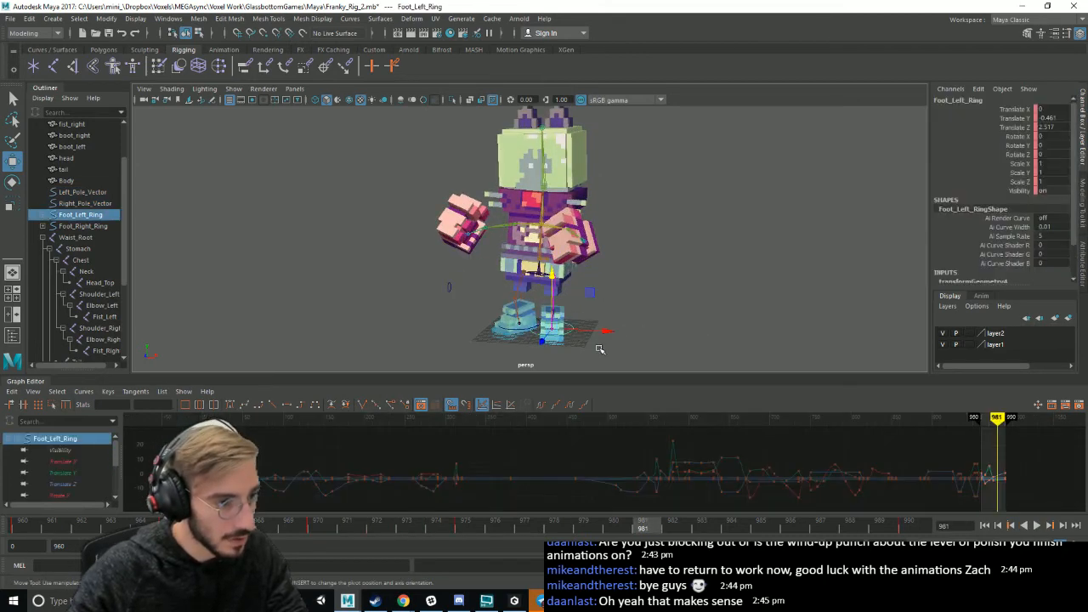
pyautogui.scroll(5, 608, 350)
pyautogui.keyDown('alt'); pyautogui.moveTo(650, 355); pyautogui.dragTo(629, 279, button='middle'); pyautogui.keyUp('alt')
pyautogui.scroll(-3, 629, 279)
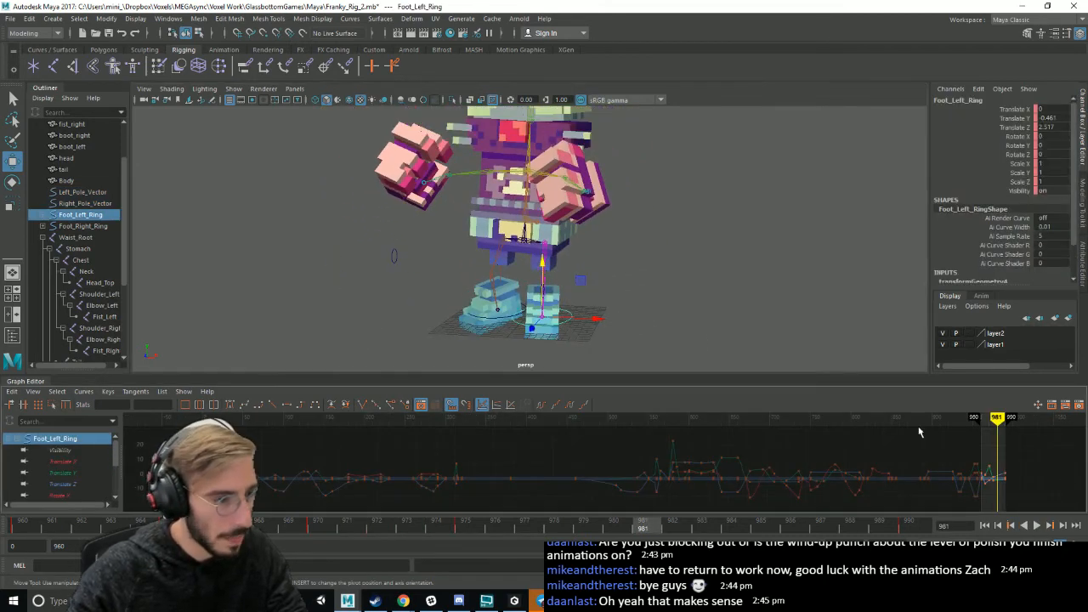
pyautogui.keyDown('alt'); pyautogui.moveTo(595, 296); pyautogui.dragTo(383, 308); pyautogui.keyUp('alt')
pyautogui.scroll(-3, 425, 299)
pyautogui.hotkey('alt', 'v')
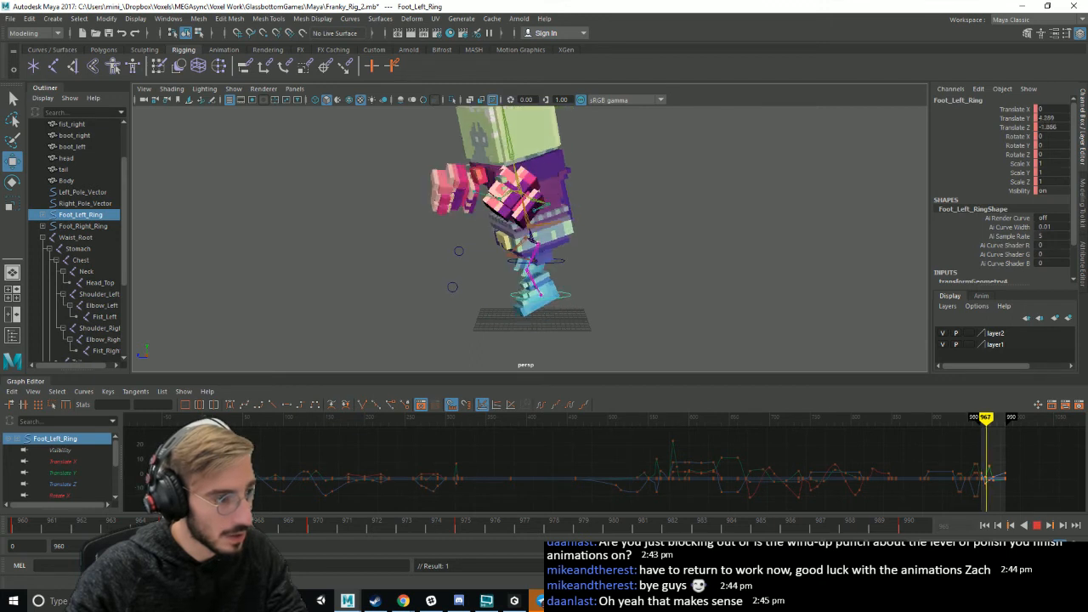
# - At frame 970, lower the left foot ring and move it to about 3.0 on X and 2.88 on Z
pyautogui.moveTo(312, 540); pyautogui.dragTo(314, 540)
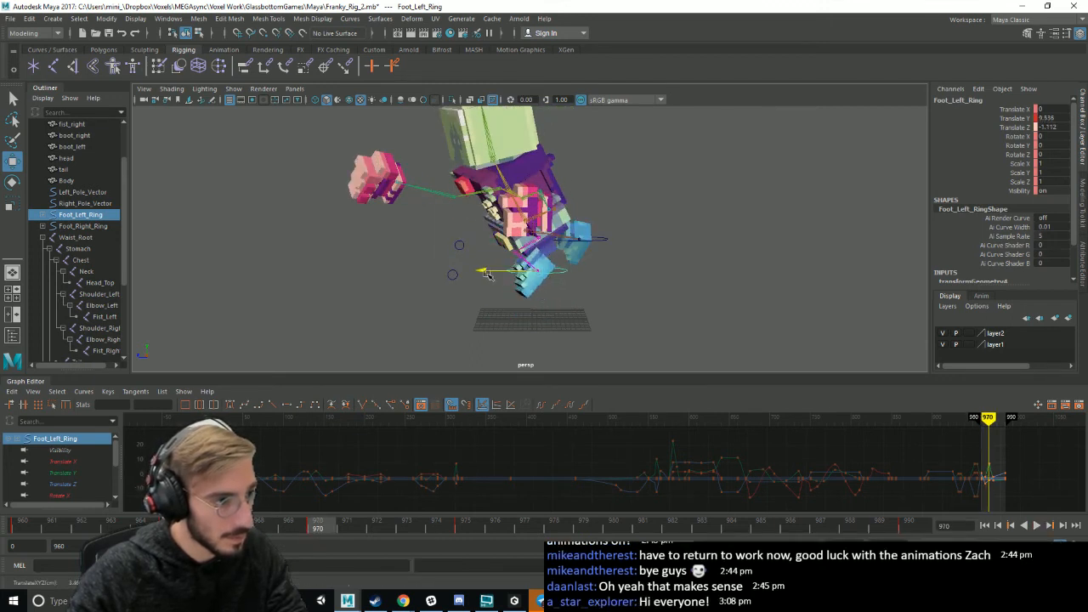
pyautogui.keyDown('alt'); pyautogui.moveTo(497, 277); pyautogui.dragTo(548, 288); pyautogui.keyUp('alt')
pyautogui.click(514, 285)
pyautogui.click(539, 275)
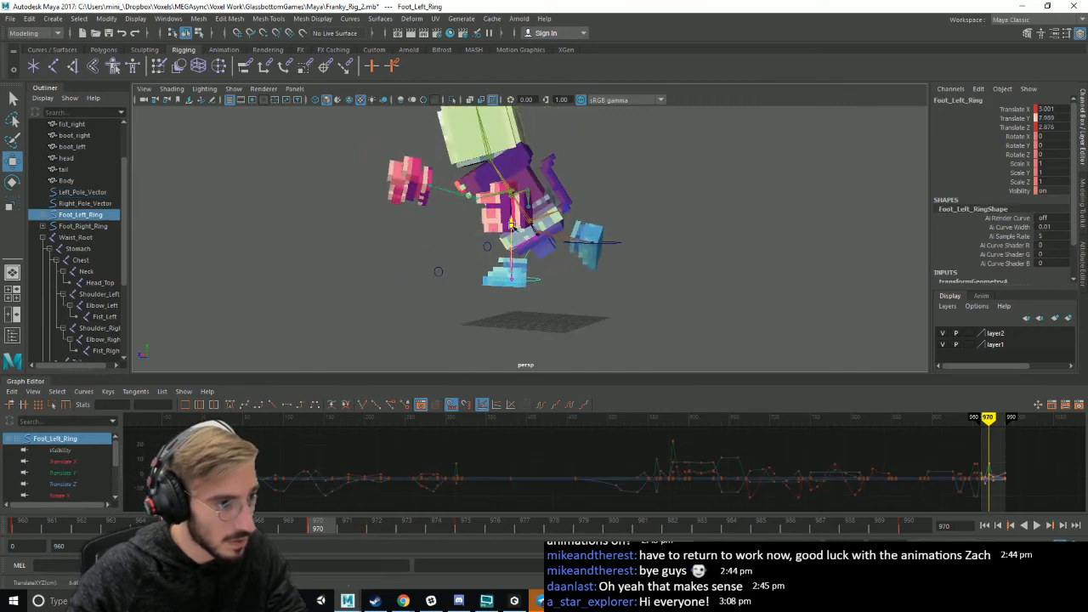
pyautogui.moveTo(663, 268)
pyautogui.keyDown('alt'); pyautogui.mouseDown()
pyautogui.moveTo(711, 272)
pyautogui.moveTo(722, 261)
pyautogui.moveTo(662, 266)
pyautogui.mouseUp(); pyautogui.keyUp('alt')
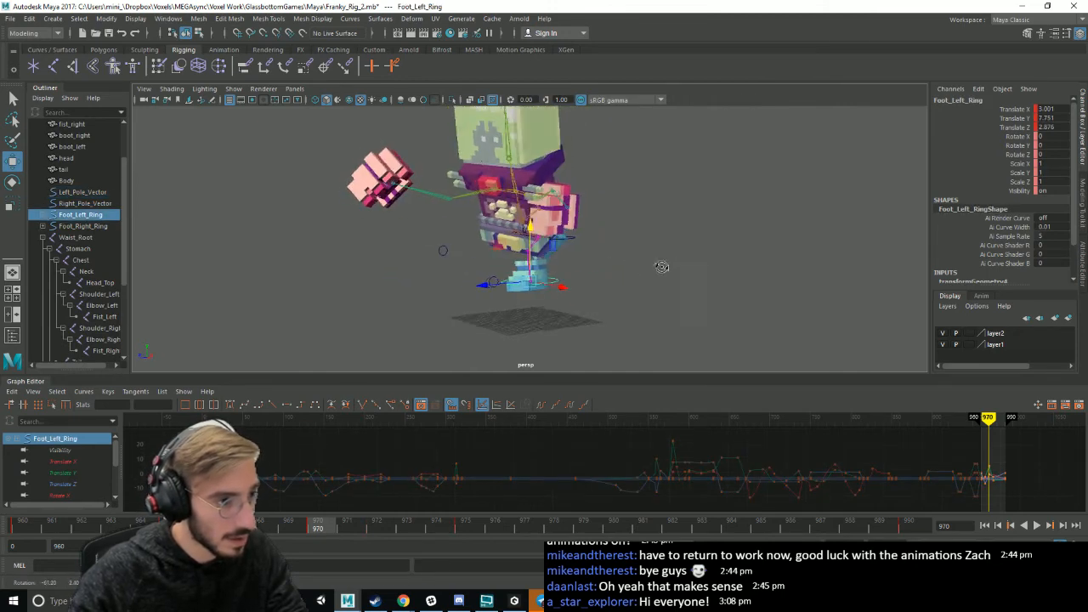
# - At frame 975, move the left foot ring to about 1.59 on X and 2.43 on Z, and replay the punch
pyautogui.hotkey('alt', 'v')
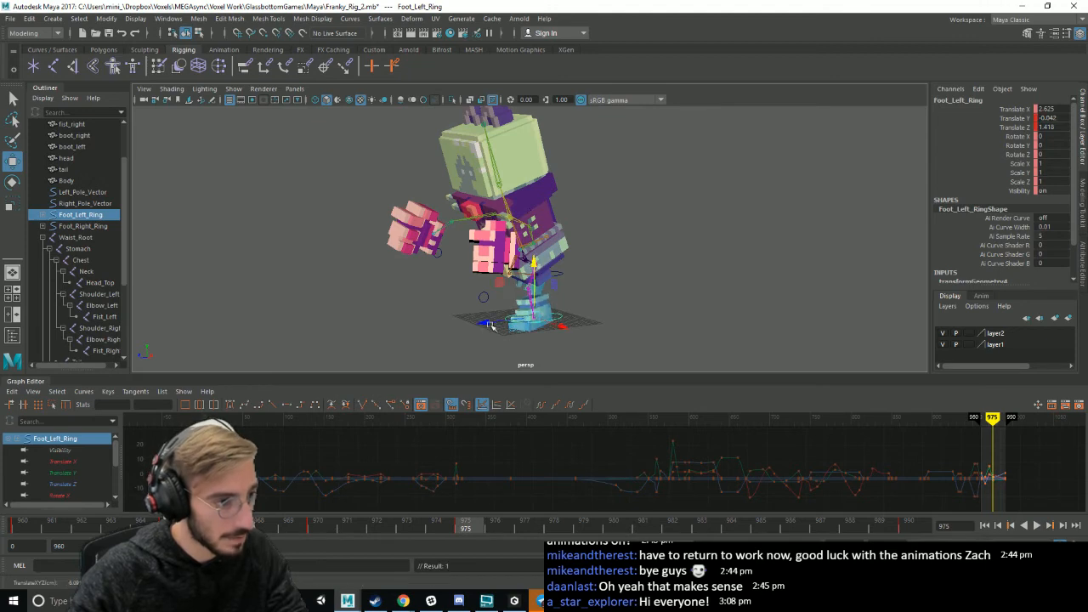
pyautogui.keyDown('alt'); pyautogui.moveTo(580, 328); pyautogui.dragTo(601, 321); pyautogui.keyUp('alt')
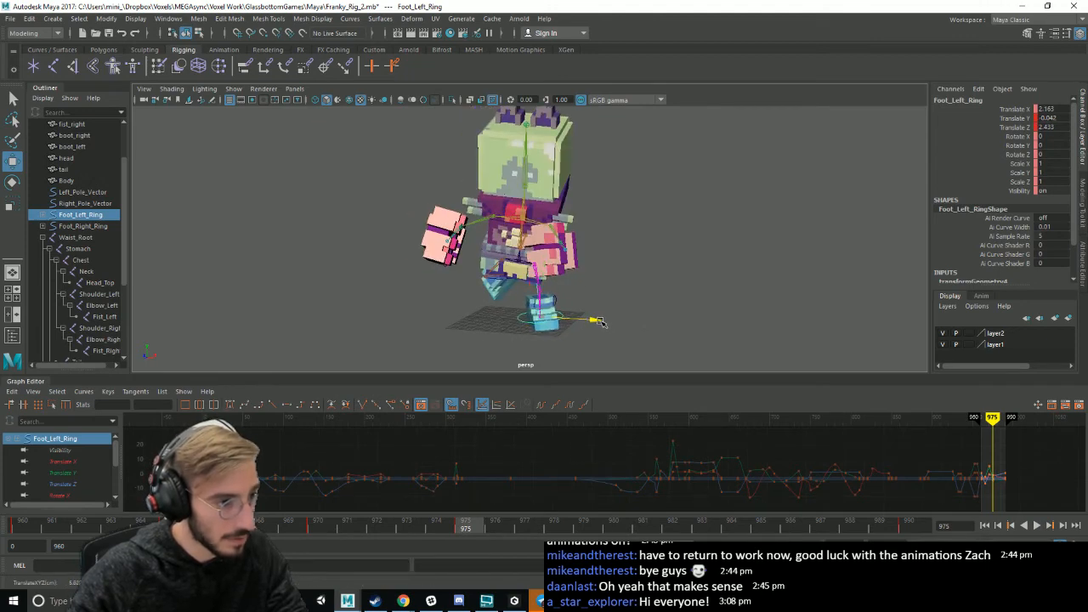
pyautogui.hotkey('alt', 'v')
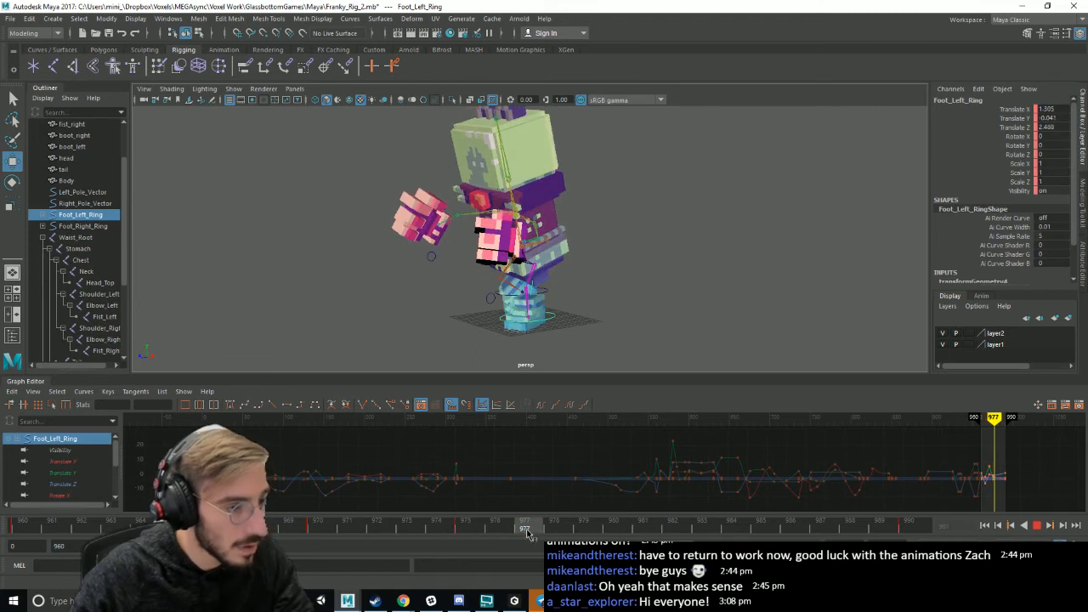
pyautogui.moveTo(527, 533); pyautogui.dragTo(476, 527)
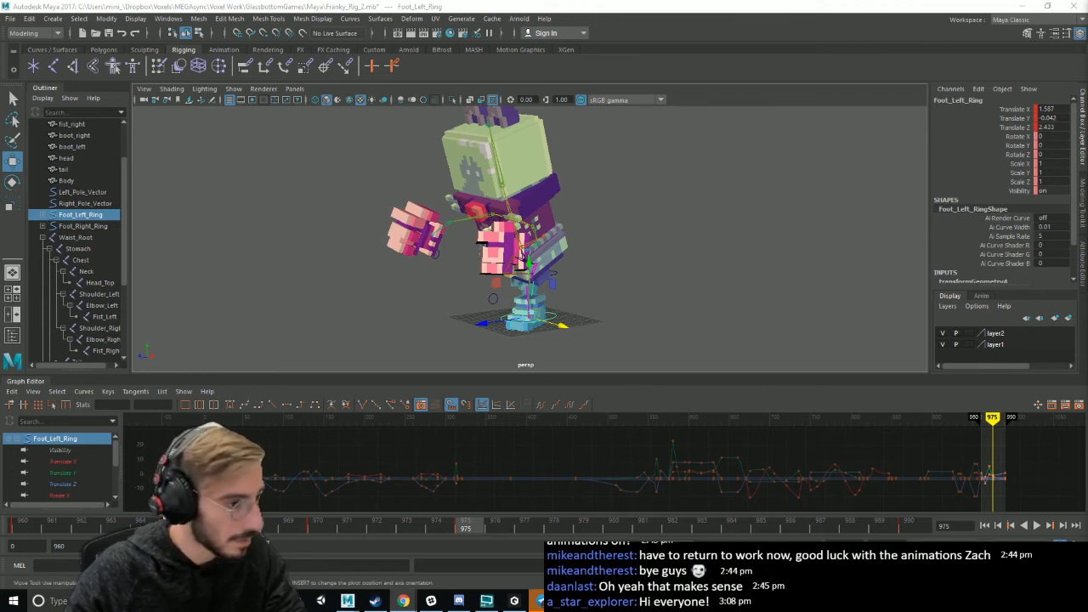
pyautogui.hotkey('alt', 'v')
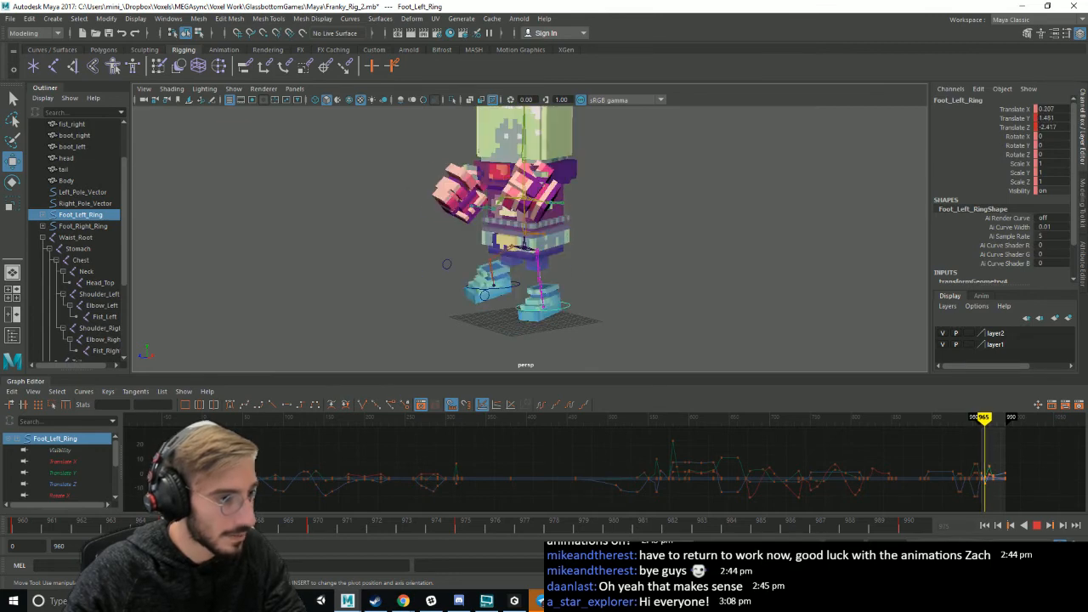
# - At frame 965, move the right foot ring to about 9.05 on Y and 8.46 on Z, and review the playback
pyautogui.hotkey('alt', 'v')
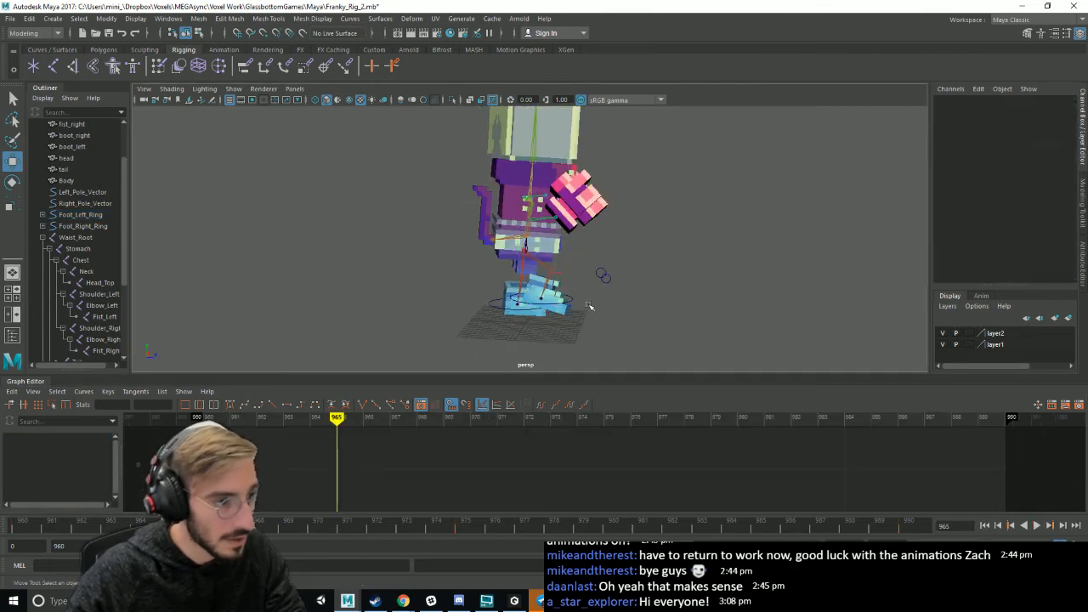
pyautogui.click(572, 299)
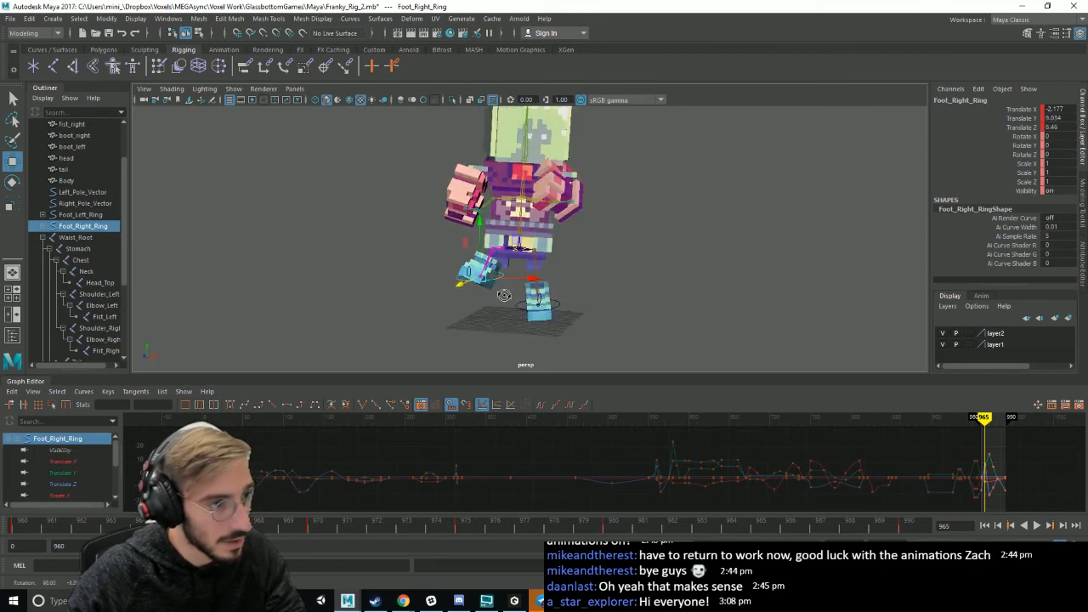
pyautogui.hotkey('alt', 'v')
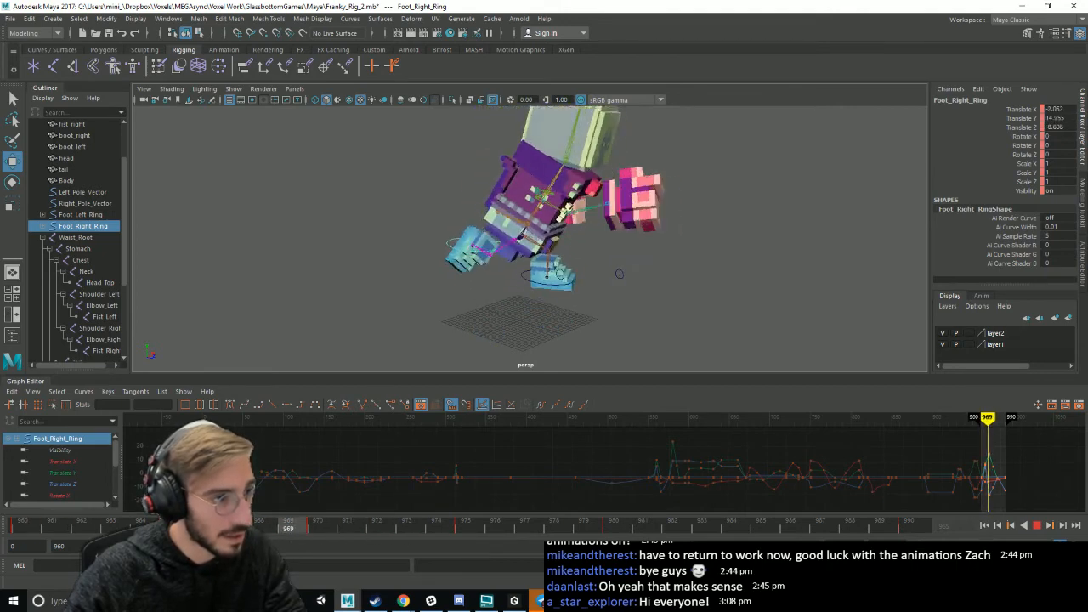
pyautogui.press('Escape')
pyautogui.click(1035, 527)
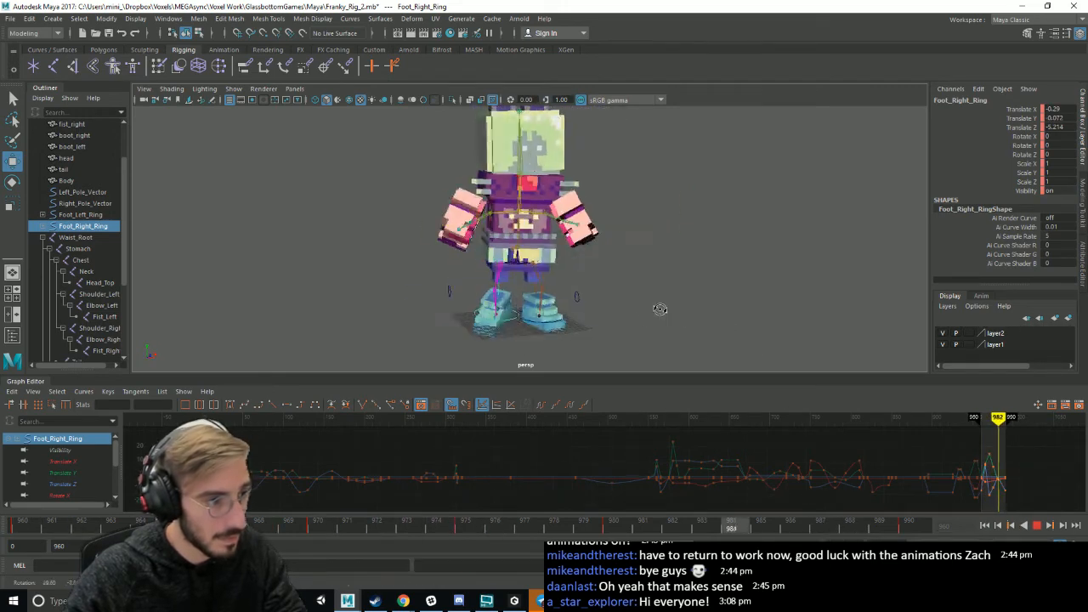
pyautogui.moveTo(706, 313)
pyautogui.keyDown('alt'); pyautogui.mouseDown()
pyautogui.moveTo(785, 318)
pyautogui.moveTo(721, 309)
pyautogui.mouseUp(); pyautogui.keyUp('alt')
pyautogui.click(1036, 525)
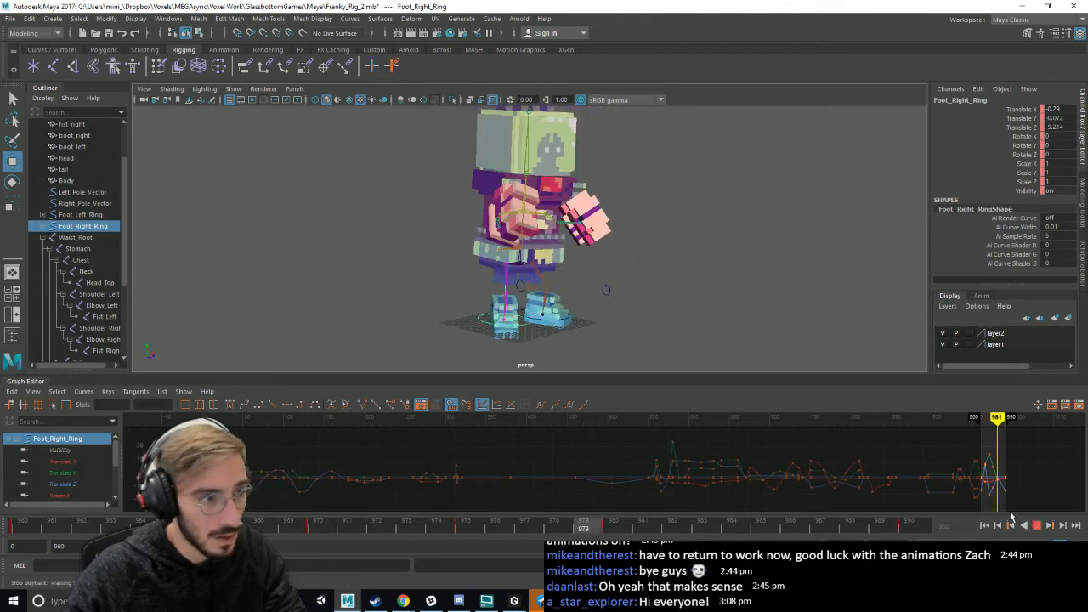
# - Clear the selection and save the scene
pyautogui.click(642, 305)
pyautogui.hotkey('ctrl', 's')
pyautogui.press('w')
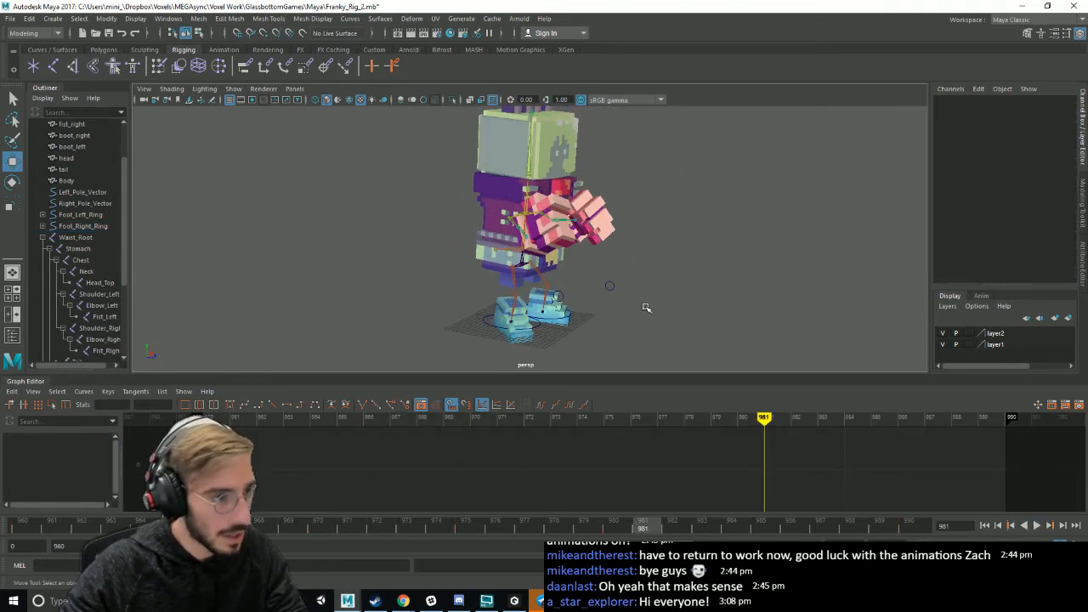
# - At frame 965, rotate the waist root to about 1.85 on X
pyautogui.click(522, 264)
pyautogui.hotkey('alt', 'v')
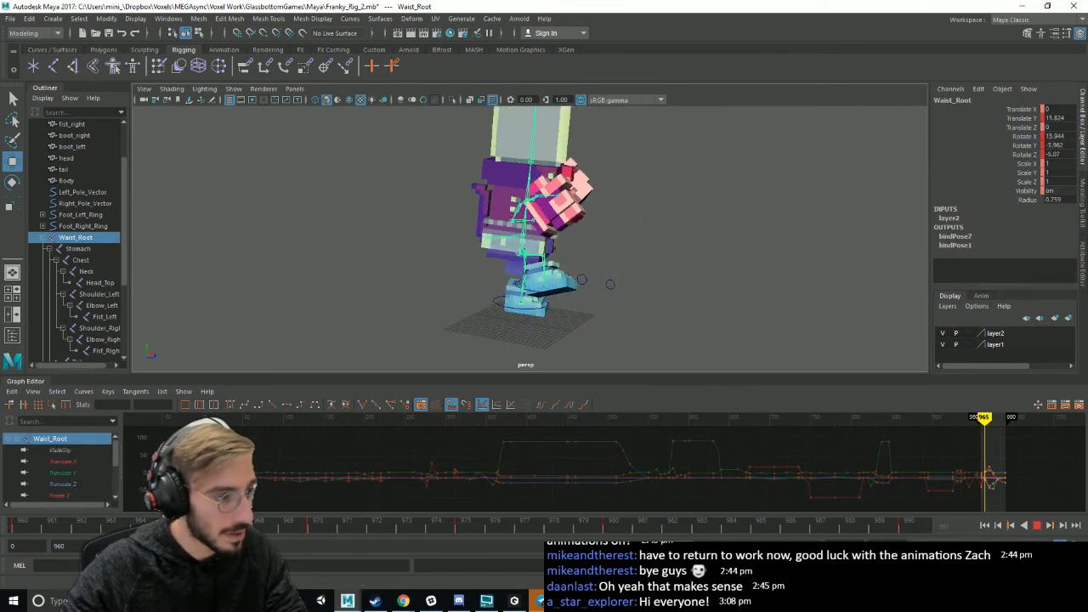
pyautogui.press('e')
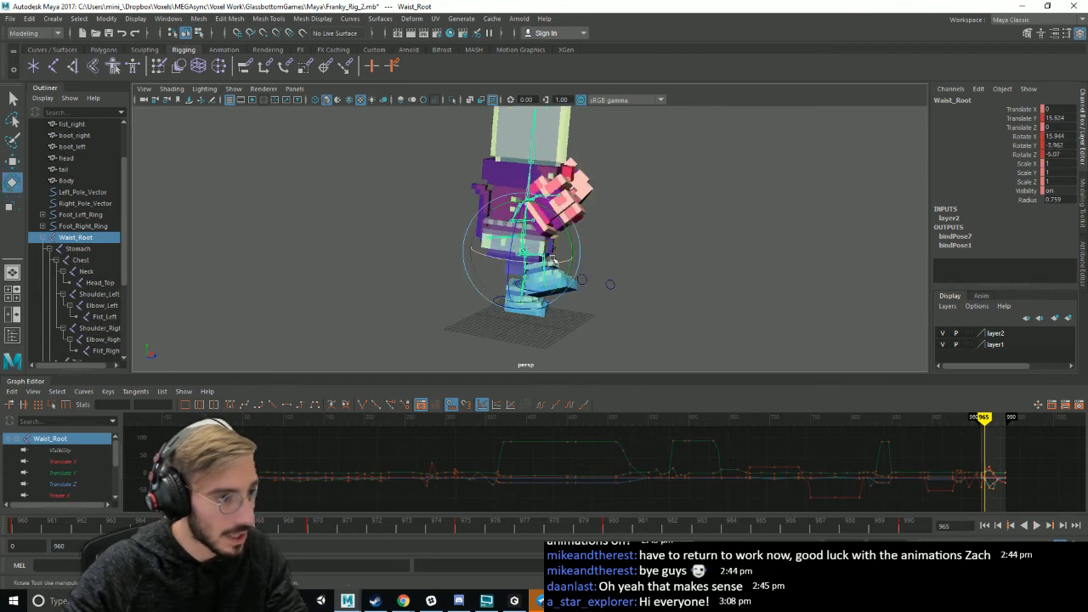
pyautogui.moveTo(523, 276); pyautogui.dragTo(544, 266)
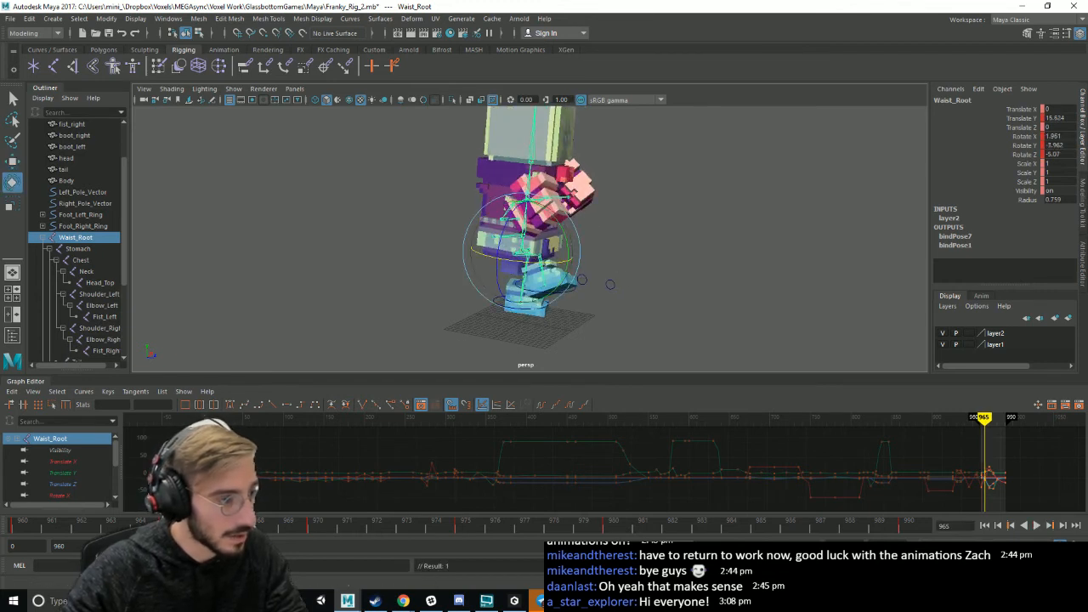
# - At frame 970, rotate the waist root to about 39.61 on X
pyautogui.keyDown('alt'); pyautogui.moveTo(609, 284); pyautogui.dragTo(553, 322); pyautogui.keyUp('alt')
pyautogui.hotkey('alt', 'v')
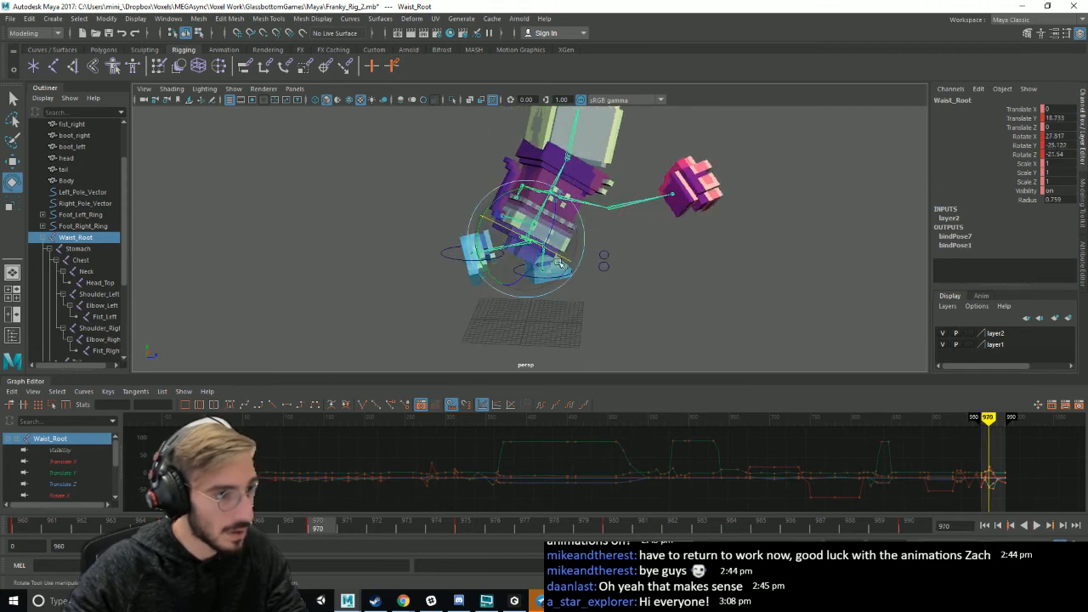
pyautogui.moveTo(559, 264); pyautogui.dragTo(585, 246)
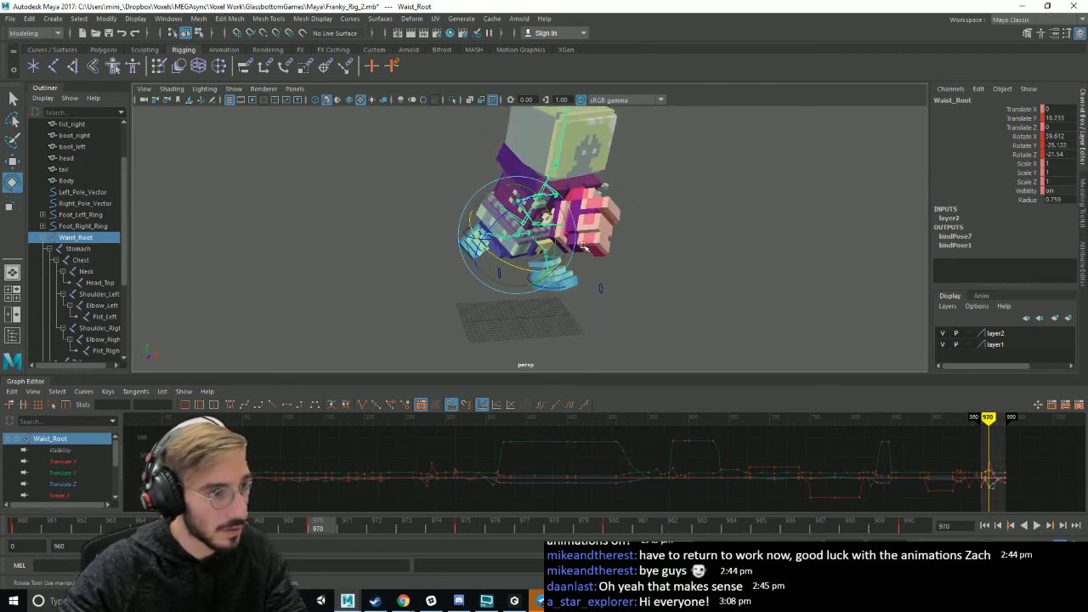
pyautogui.click(687, 267)
# - At frame 970, move the right elbow joint to about -9.61 on X and -3.52 on Y
pyautogui.click(534, 224)
pyautogui.keyDown('alt'); pyautogui.moveTo(728, 243); pyautogui.dragTo(631, 238); pyautogui.keyUp('alt')
pyautogui.press('w')
pyautogui.keyDown('alt'); pyautogui.moveTo(534, 237); pyautogui.dragTo(585, 236); pyautogui.keyUp('alt')
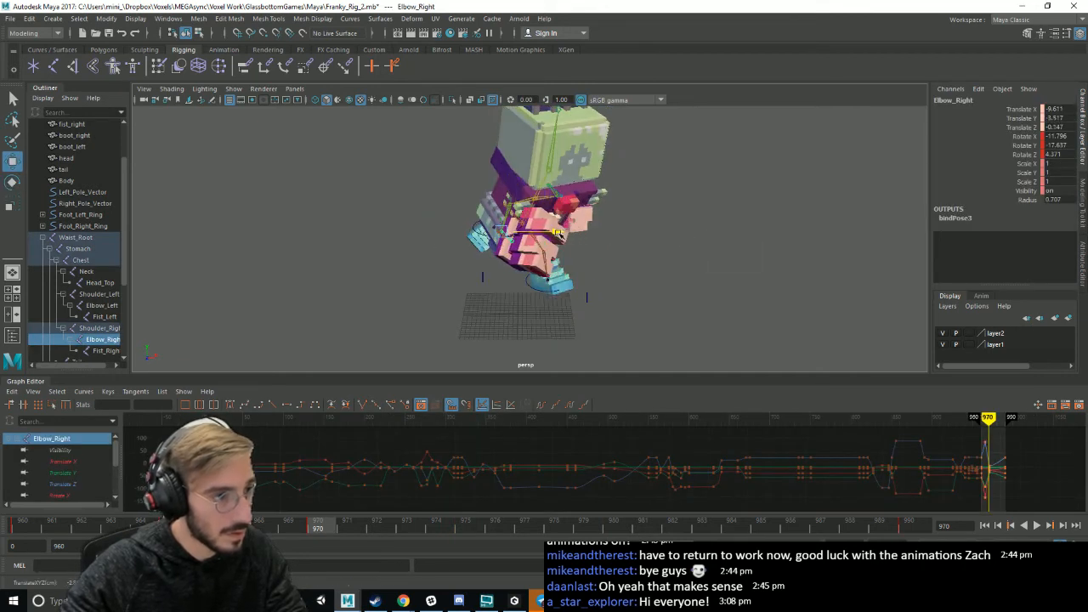
# - At frame 970, rotate the right fist to about -54.06 on X, -58.71 on Y and 64.10 on Z
pyautogui.click(647, 263)
pyautogui.click(553, 245)
pyautogui.press('e')
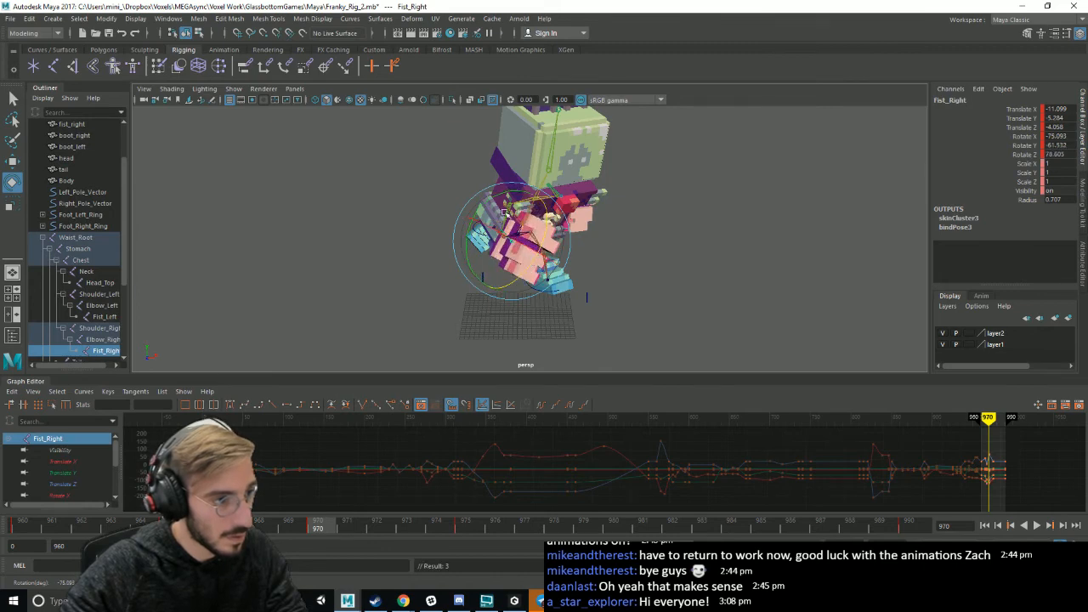
pyautogui.moveTo(661, 279); pyautogui.dragTo(670, 276)
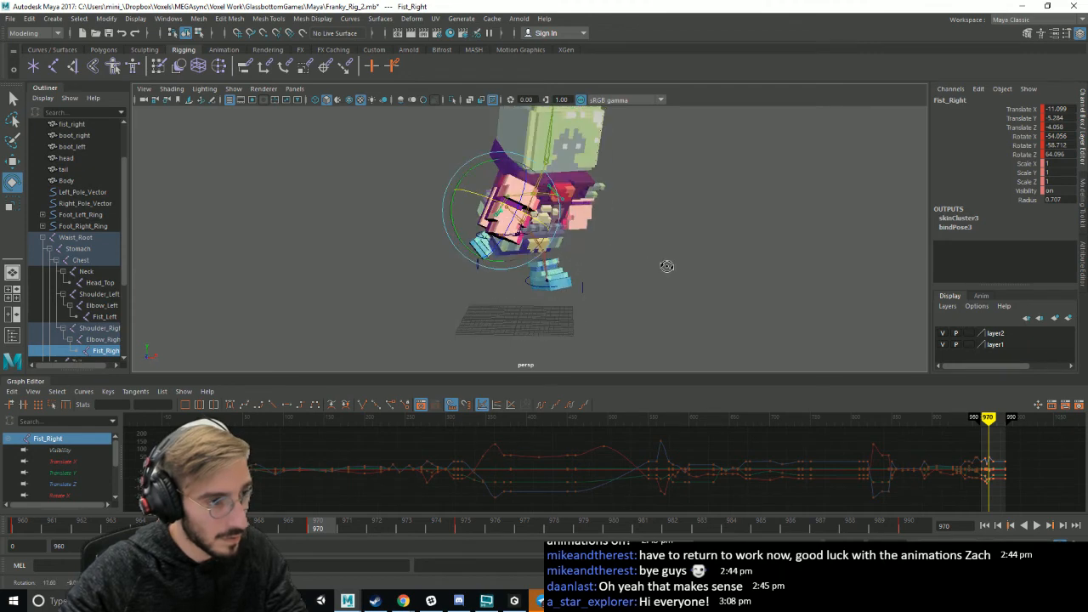
pyautogui.click(678, 278)
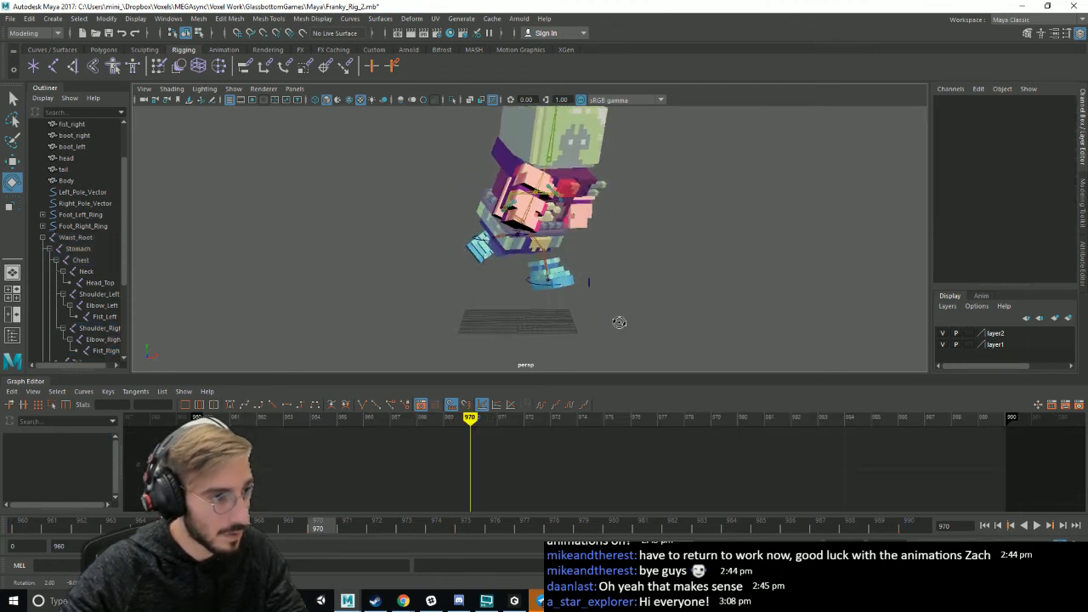
# - Replay the punch from different angles and save the scene
pyautogui.hotkey('alt', 'v')
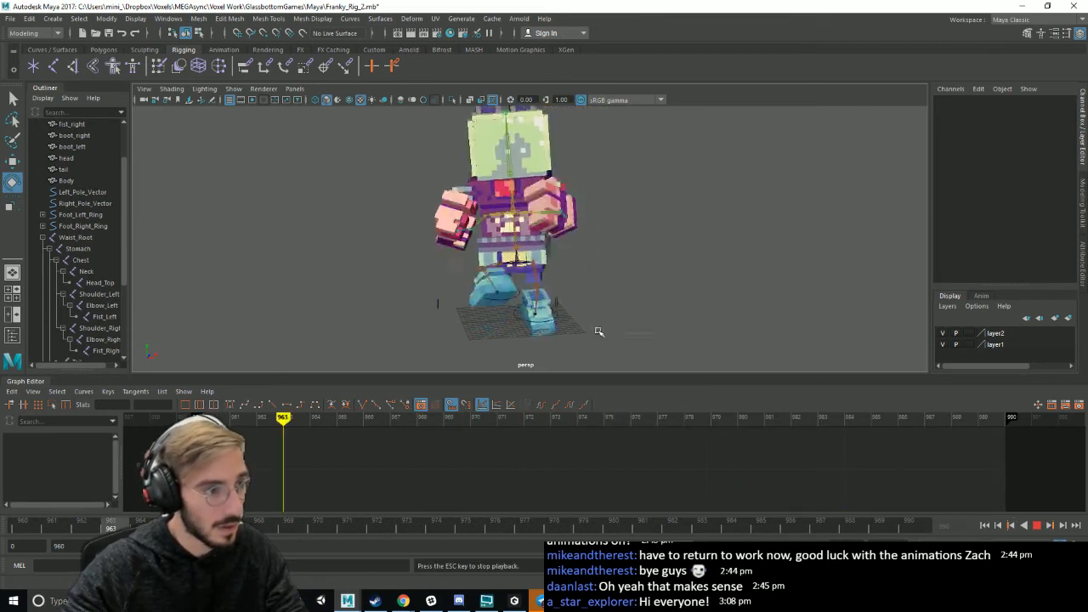
pyautogui.scroll(-3, 691, 276)
pyautogui.keyDown('alt'); pyautogui.moveTo(693, 275); pyautogui.dragTo(729, 296); pyautogui.keyUp('alt')
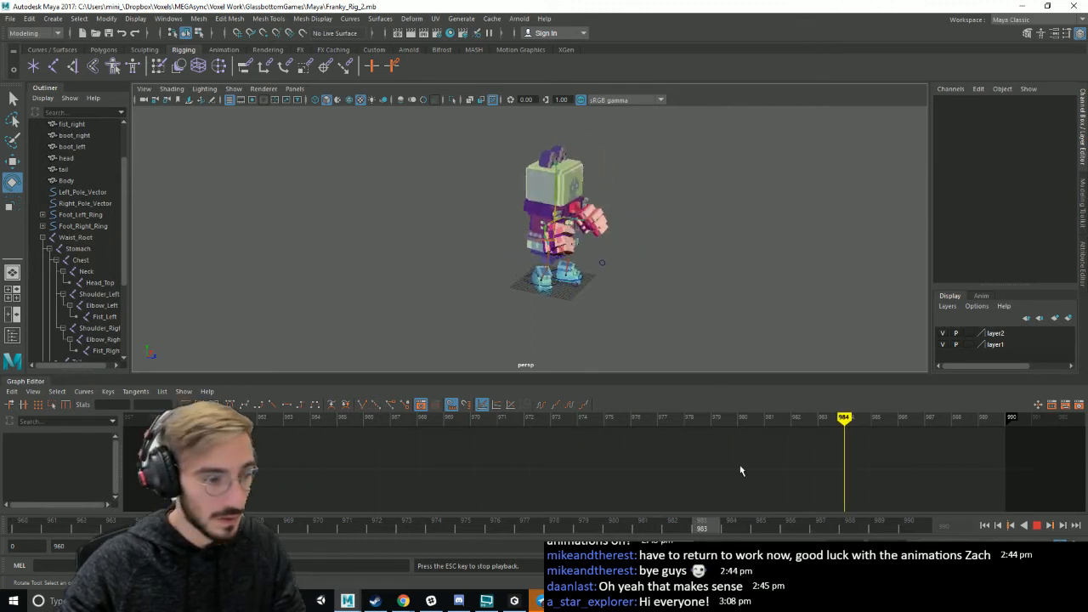
pyautogui.click(1037, 526)
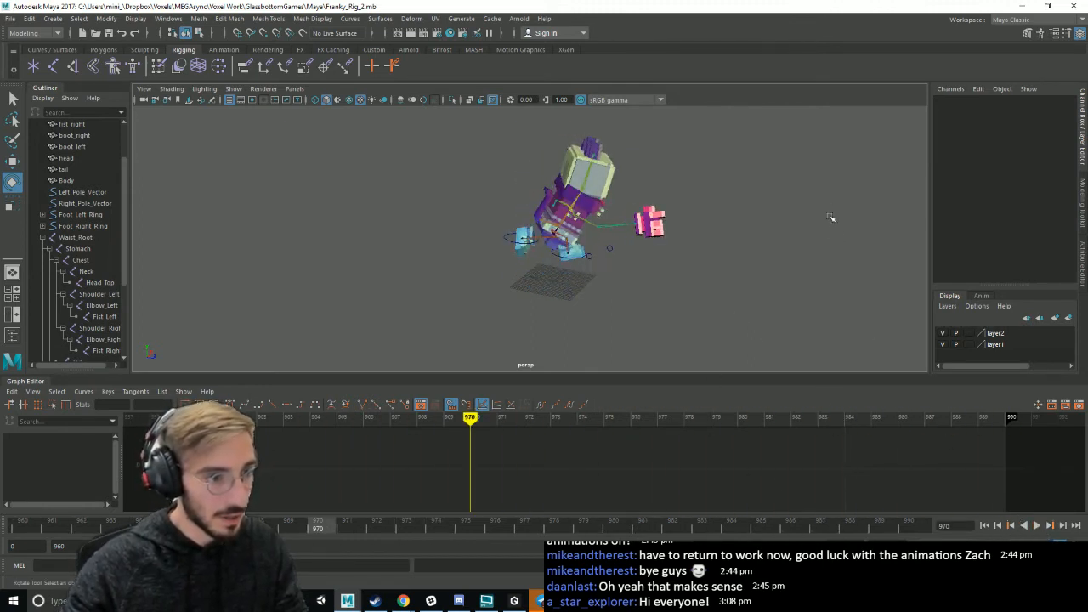
# - Collapse the Graph Editor and review the punch playback with layer2 hidden
pyautogui.click(24, 383)
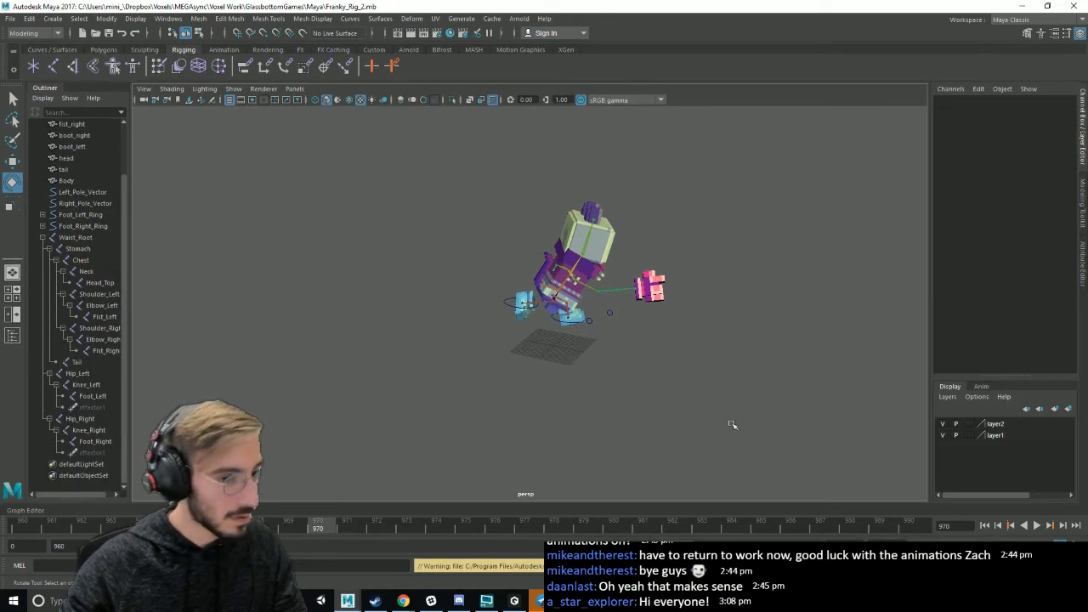
pyautogui.click(943, 434)
pyautogui.keyDown('alt'); pyautogui.moveTo(629, 338); pyautogui.dragTo(627, 374); pyautogui.keyUp('alt')
pyautogui.click(1037, 526)
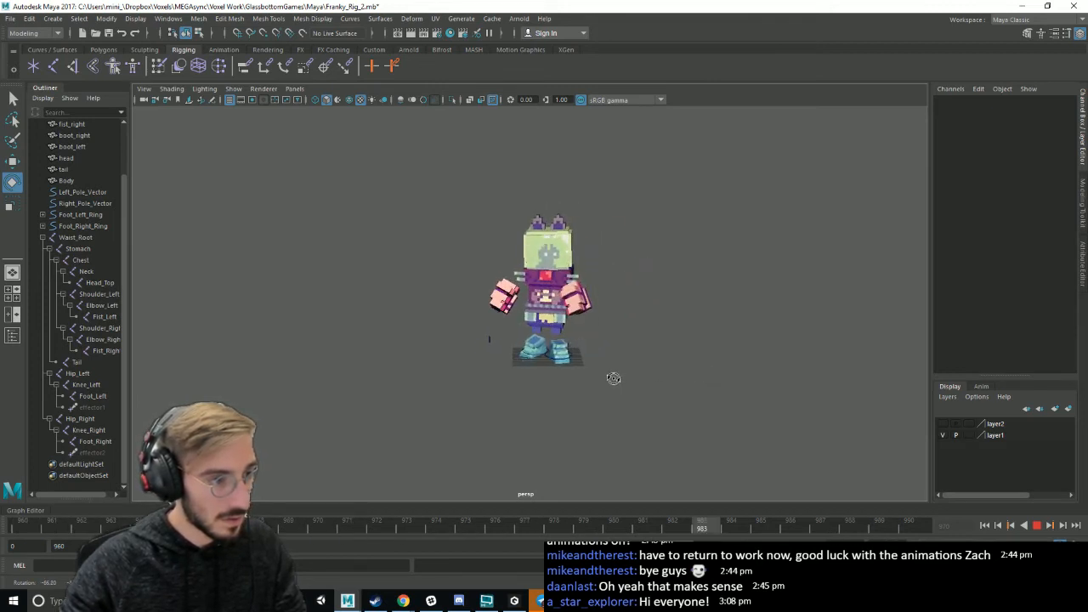
pyautogui.keyDown('alt'); pyautogui.moveTo(672, 376); pyautogui.dragTo(743, 385); pyautogui.keyUp('alt')
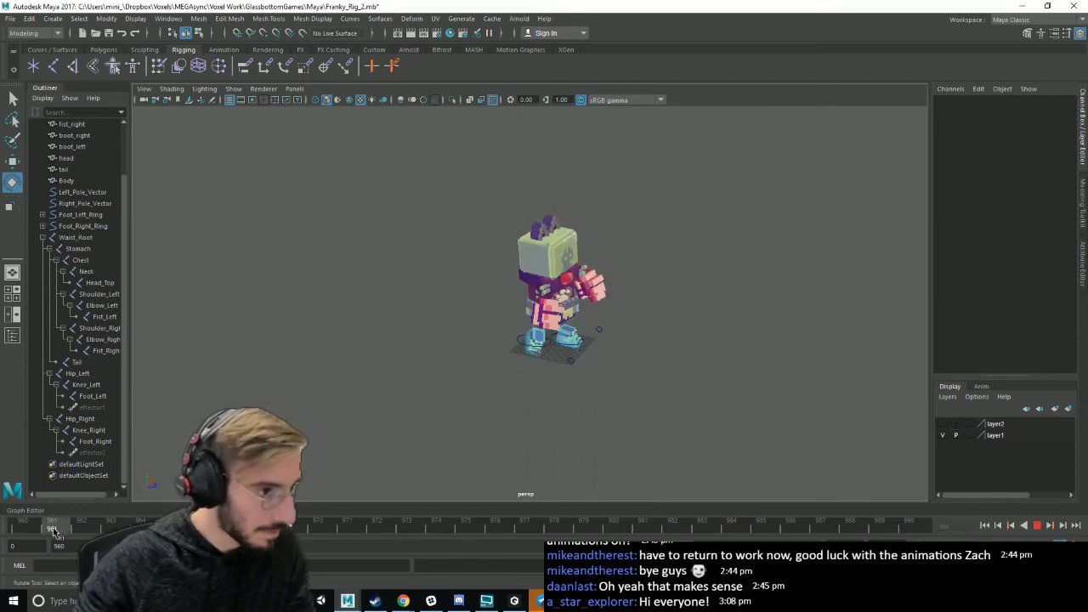
pyautogui.moveTo(73, 539); pyautogui.dragTo(4, 536)
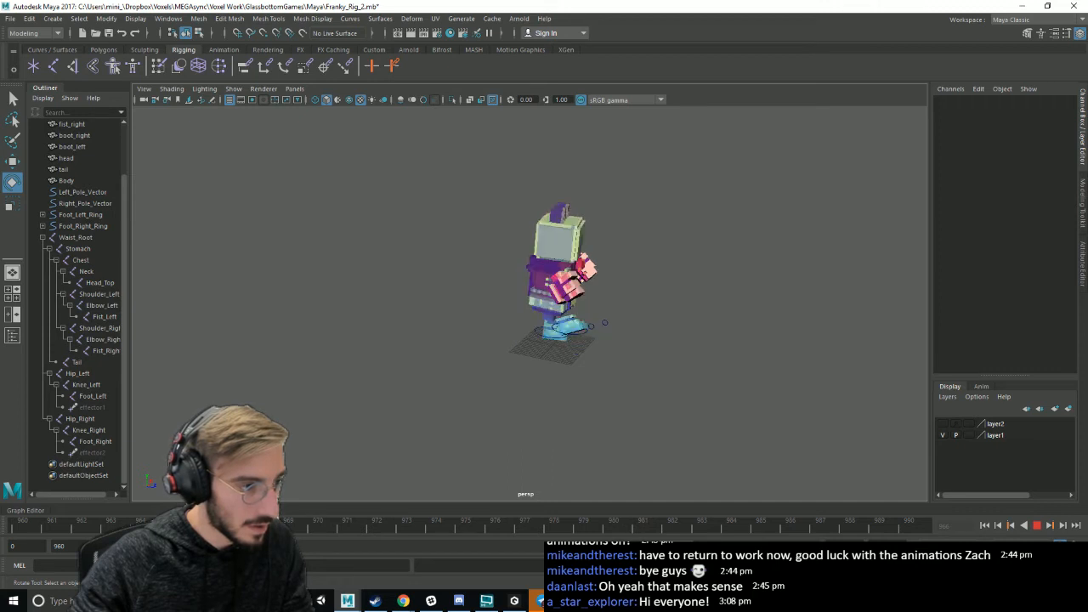
pyautogui.press('Escape')
# - Show layer2 again and, at frame 965, rotate the right arm back toward the torso
pyautogui.click(942, 423)
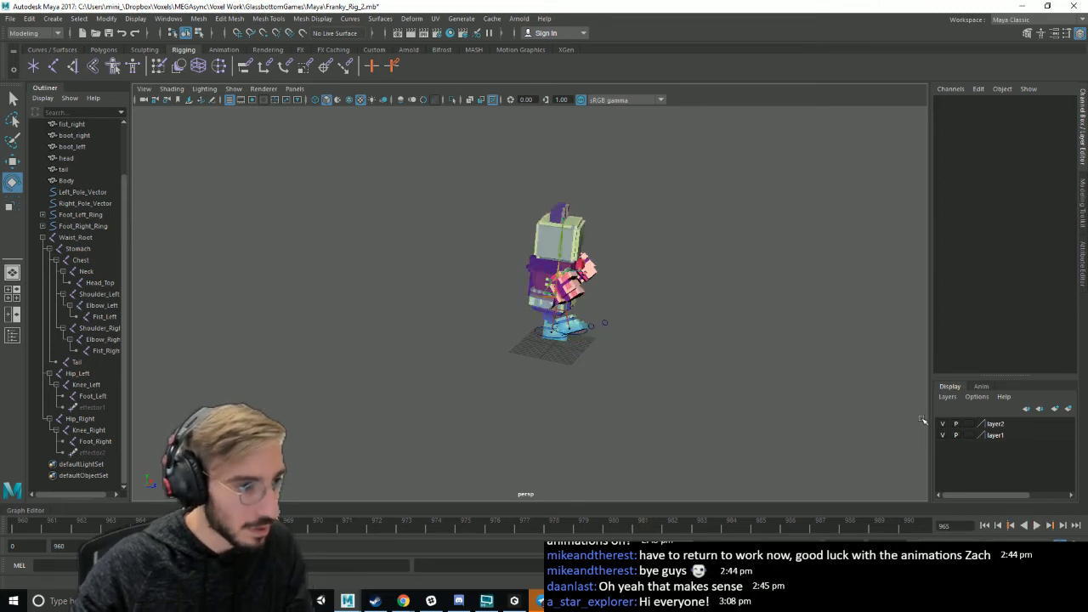
pyautogui.scroll(5, 584, 286)
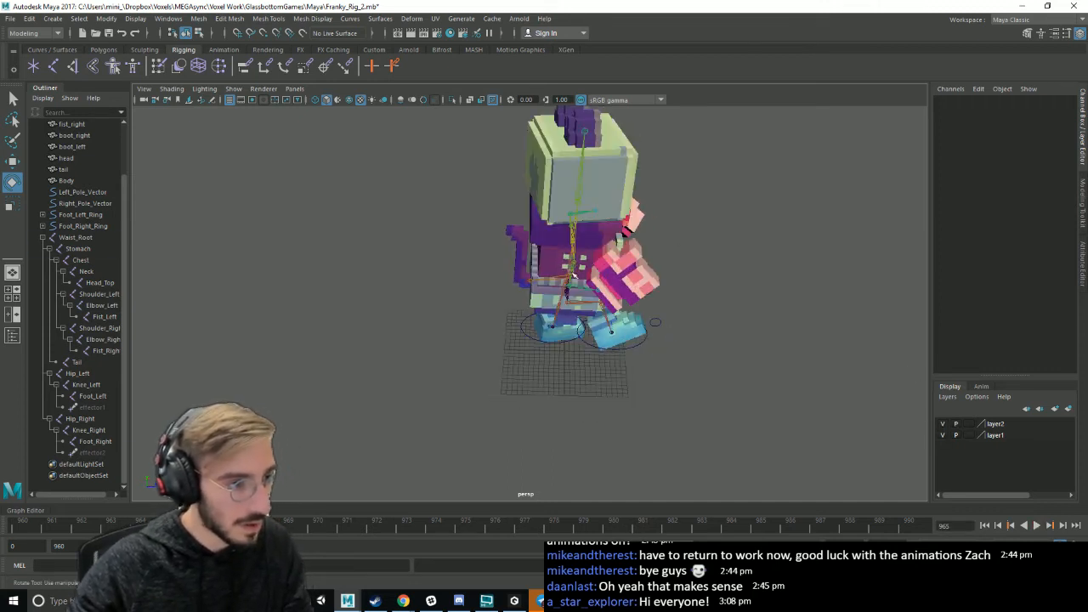
pyautogui.click(572, 275)
pyautogui.keyDown('alt'); pyautogui.moveTo(587, 289); pyautogui.dragTo(673, 311); pyautogui.keyUp('alt')
pyautogui.scroll(5, 741, 340)
pyautogui.keyDown('alt'); pyautogui.moveTo(740, 340); pyautogui.dragTo(678, 291); pyautogui.keyUp('alt')
pyautogui.click(678, 291)
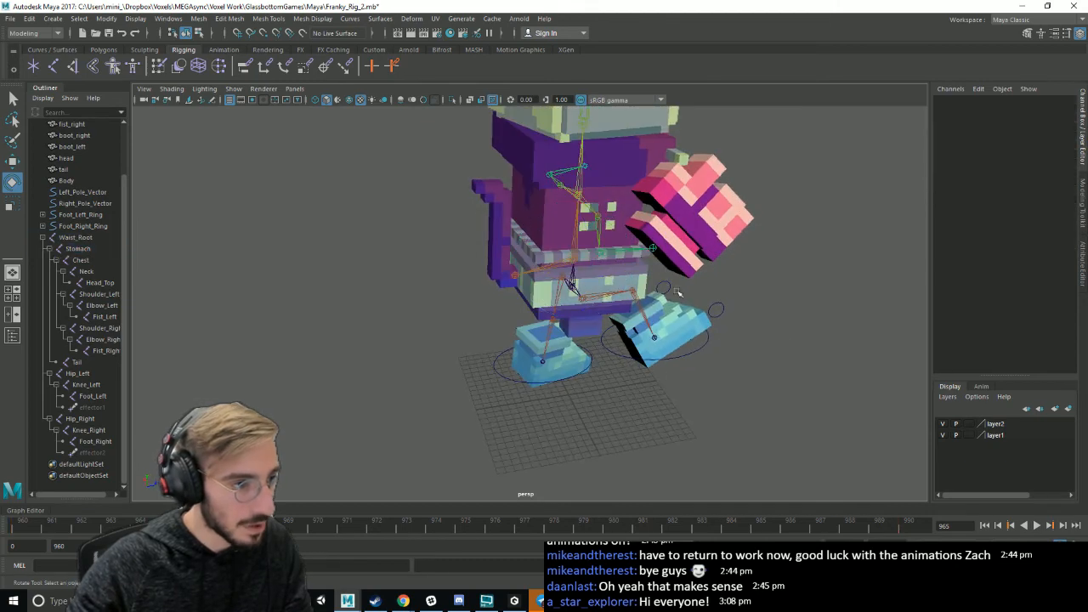
pyautogui.click(613, 240)
pyautogui.moveTo(584, 247); pyautogui.dragTo(537, 231)
pyautogui.moveTo(632, 212); pyautogui.dragTo(604, 184)
pyautogui.click(763, 276)
# - At frame 965, rotate the right fist to about -50.13 on X, -36.04 on Y and -4.27 on Z
pyautogui.click(625, 249)
pyautogui.moveTo(630, 232); pyautogui.dragTo(649, 206)
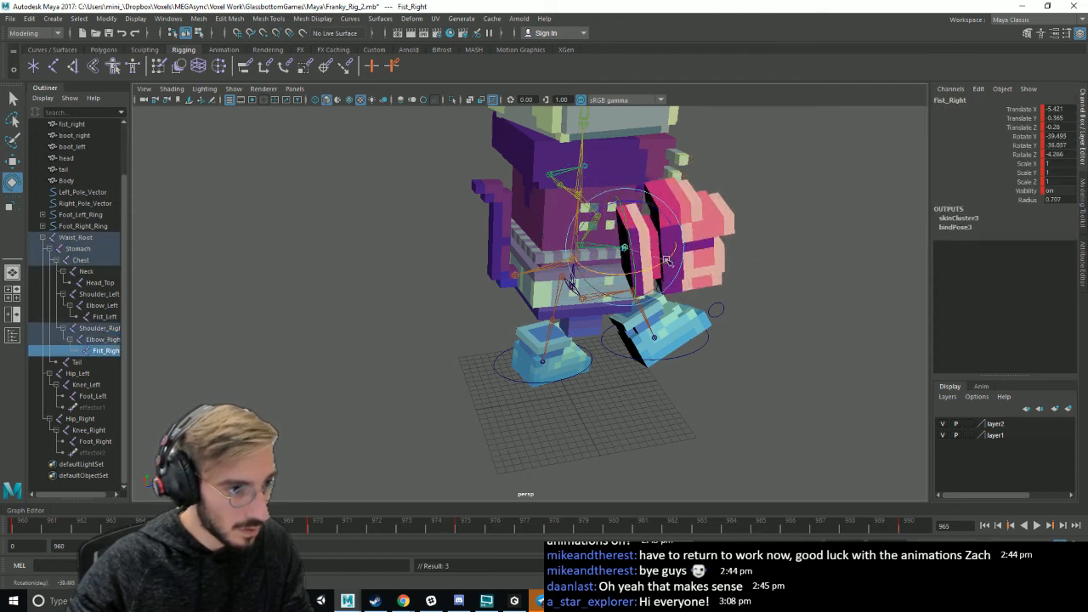
pyautogui.moveTo(667, 261); pyautogui.dragTo(725, 275)
pyautogui.press('w')
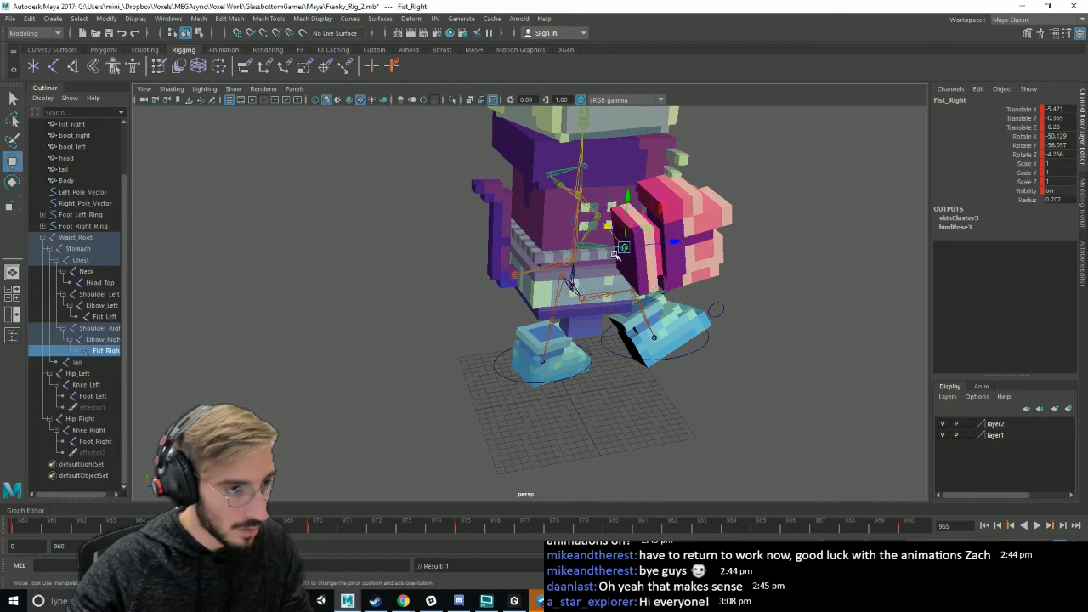
# - At frame 965, rotate the right elbow to about -132.27 on X, -58.85 on Y and 118.39 on Z
pyautogui.click(608, 252)
pyautogui.moveTo(627, 262); pyautogui.dragTo(638, 249)
pyautogui.keyDown('alt'); pyautogui.moveTo(672, 287); pyautogui.dragTo(596, 279); pyautogui.keyUp('alt')
pyautogui.scroll(-5, 630, 315)
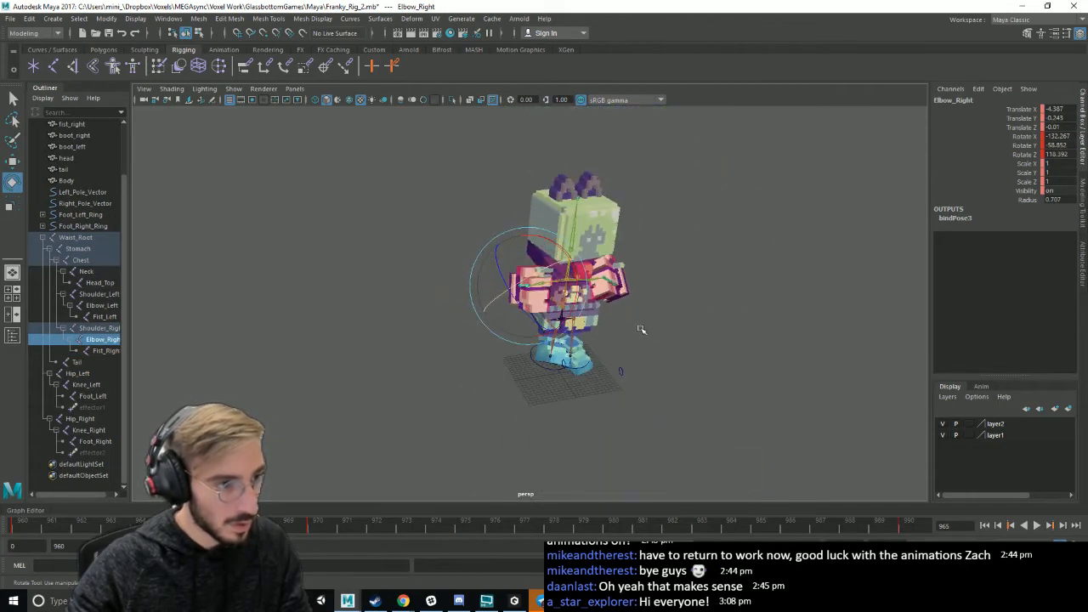
pyautogui.keyDown('alt'); pyautogui.moveTo(641, 328); pyautogui.dragTo(703, 335); pyautogui.keyUp('alt')
# - Save the scene and replay the punch with layer2 hidden
pyautogui.hotkey('ctrl', 's')
pyautogui.hotkey('alt', 'v')
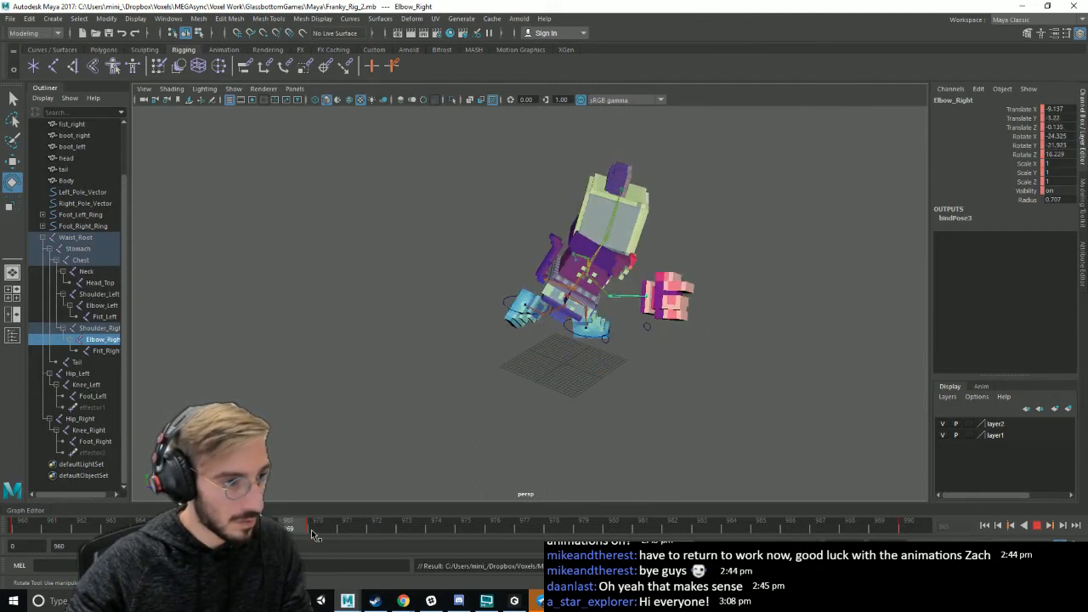
pyautogui.hotkey('alt', 'v')
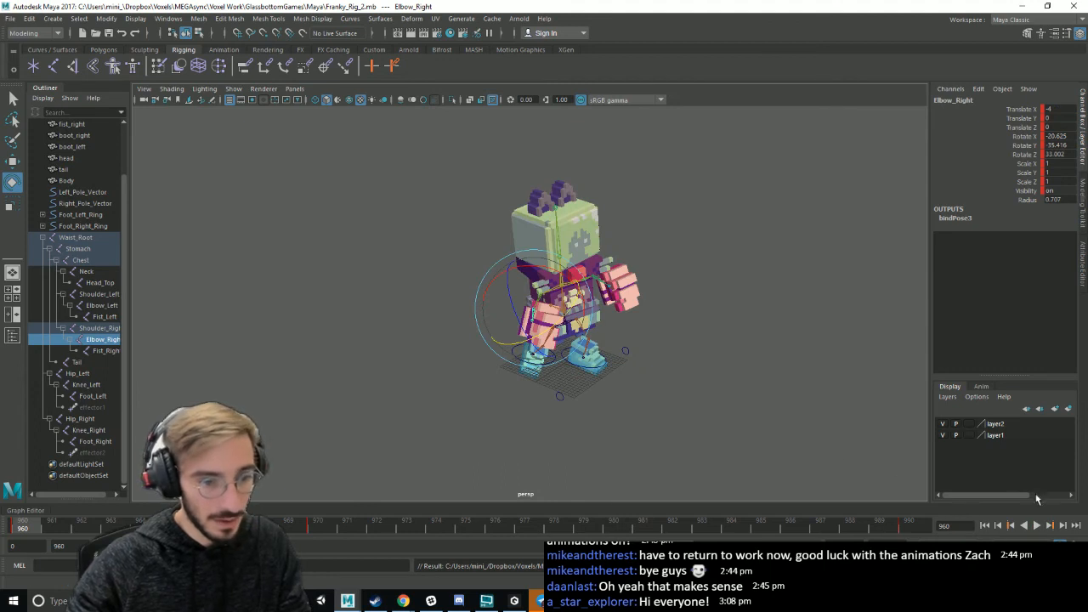
pyautogui.click(1039, 525)
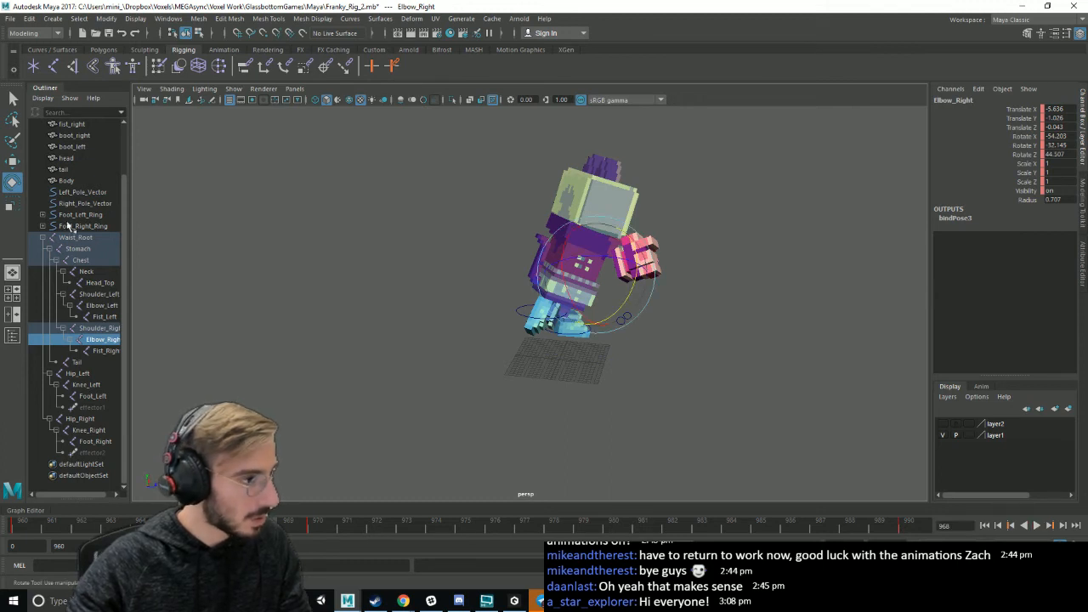
# - Select everything from Left_Pole_Vector to effector2 and shift its keys between frames 963 and 982 two frames forward in time
pyautogui.click(82, 193)
pyautogui.keyDown('shift'); pyautogui.click(93, 454); pyautogui.keyUp('shift')
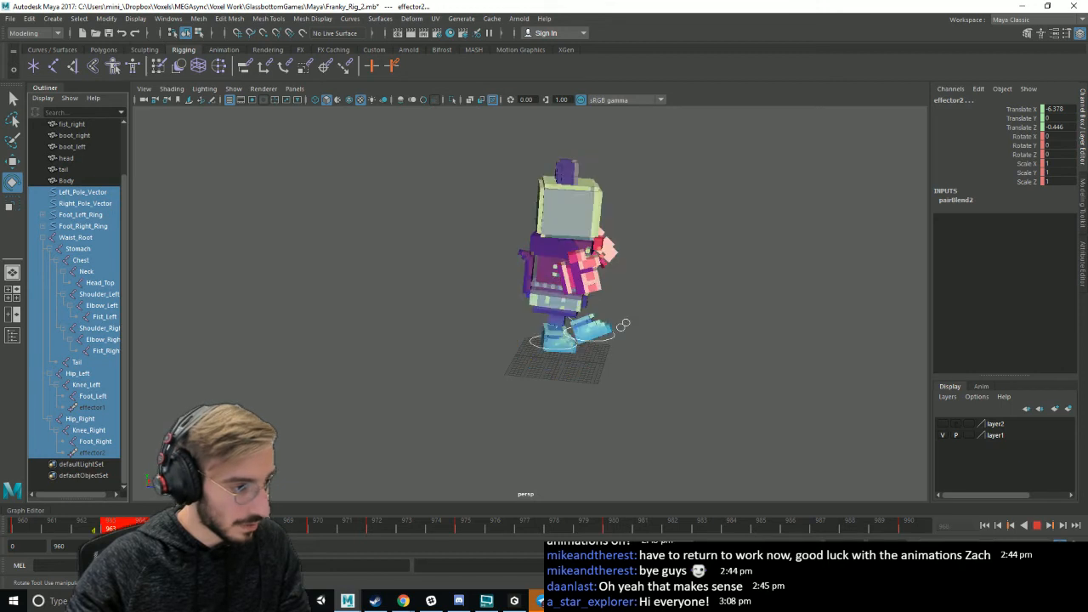
pyautogui.keyDown('shift'); pyautogui.moveTo(145, 527); pyautogui.dragTo(672, 529); pyautogui.keyUp('shift')
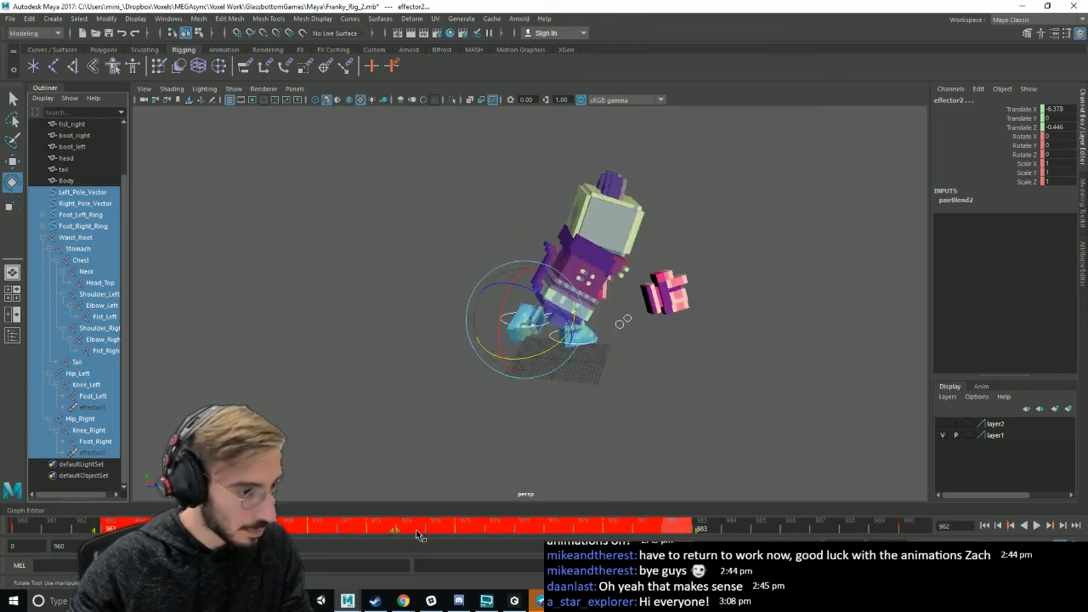
pyautogui.moveTo(417, 535); pyautogui.dragTo(441, 534)
pyautogui.click(538, 530)
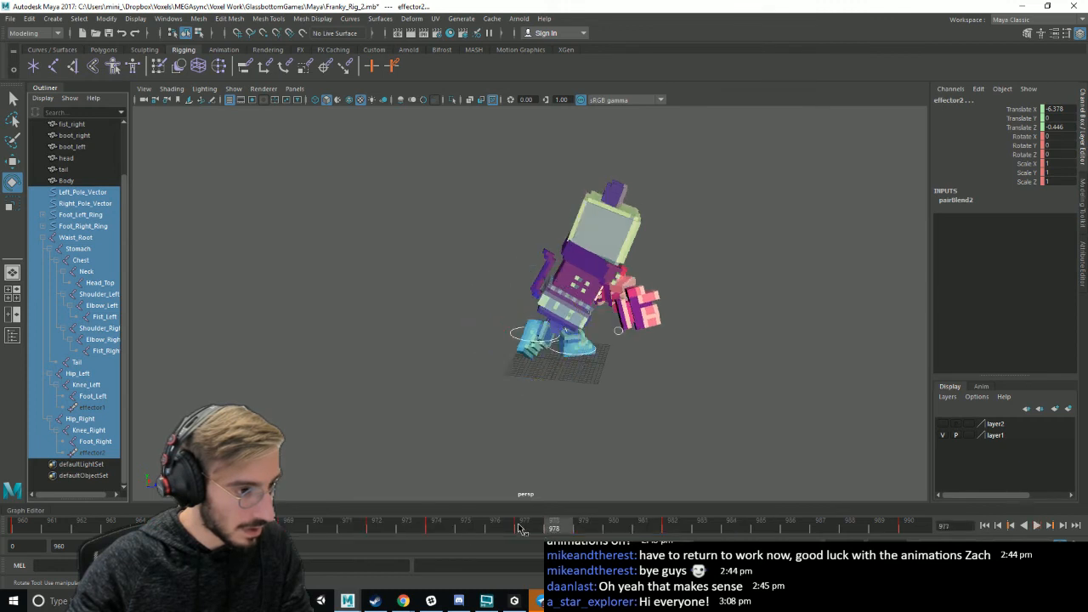
# - Replay the retimed punch and save the scene with nothing selected
pyautogui.hotkey('alt', 'v')
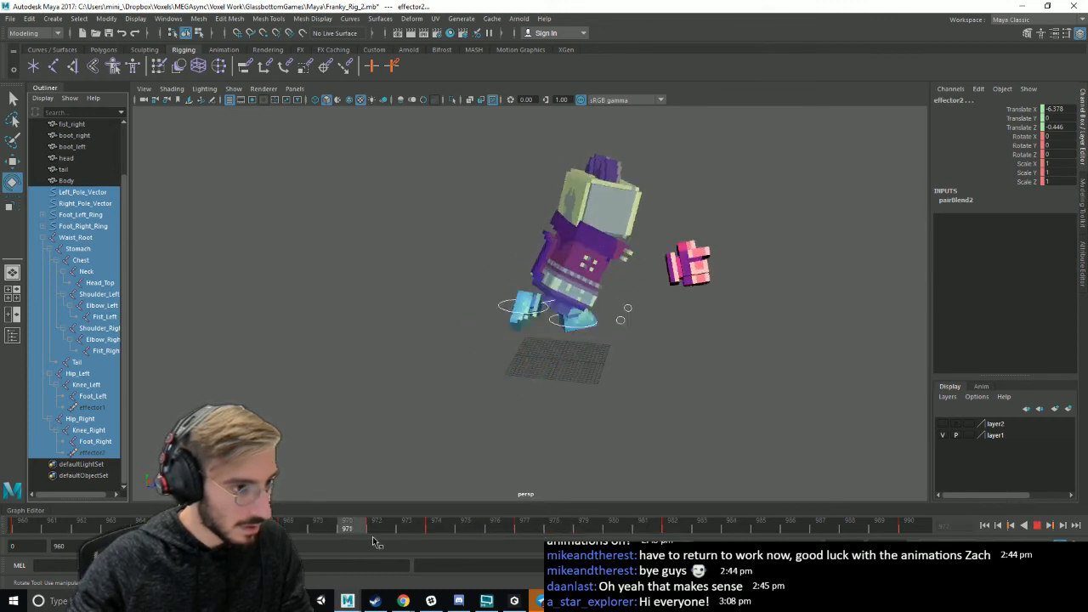
pyautogui.hotkey('alt', 'v')
pyautogui.click(1036, 526)
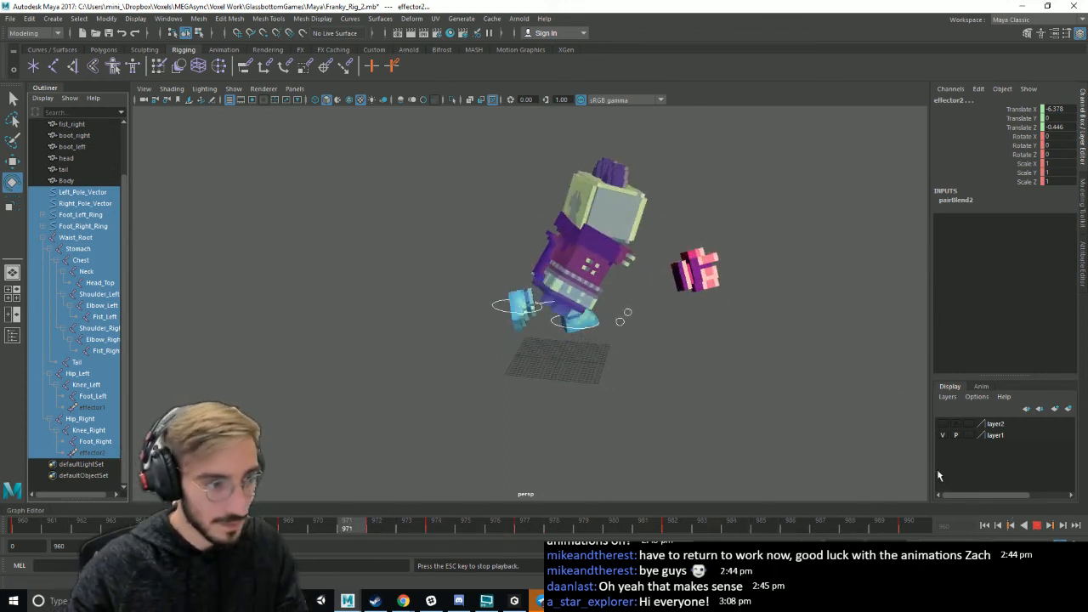
pyautogui.hotkey('alt', 'v')
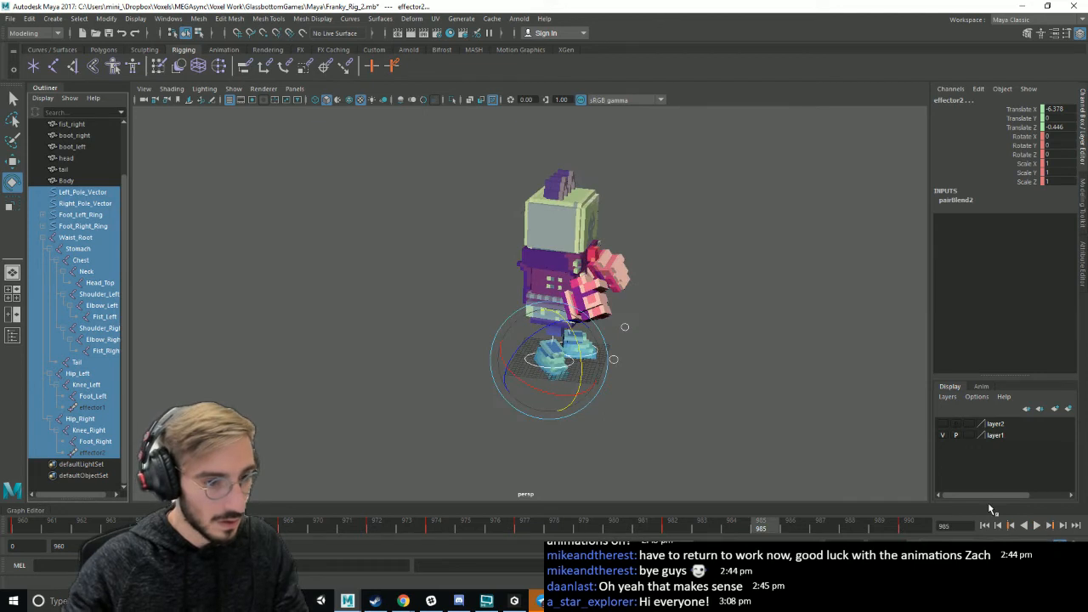
pyautogui.click(745, 390)
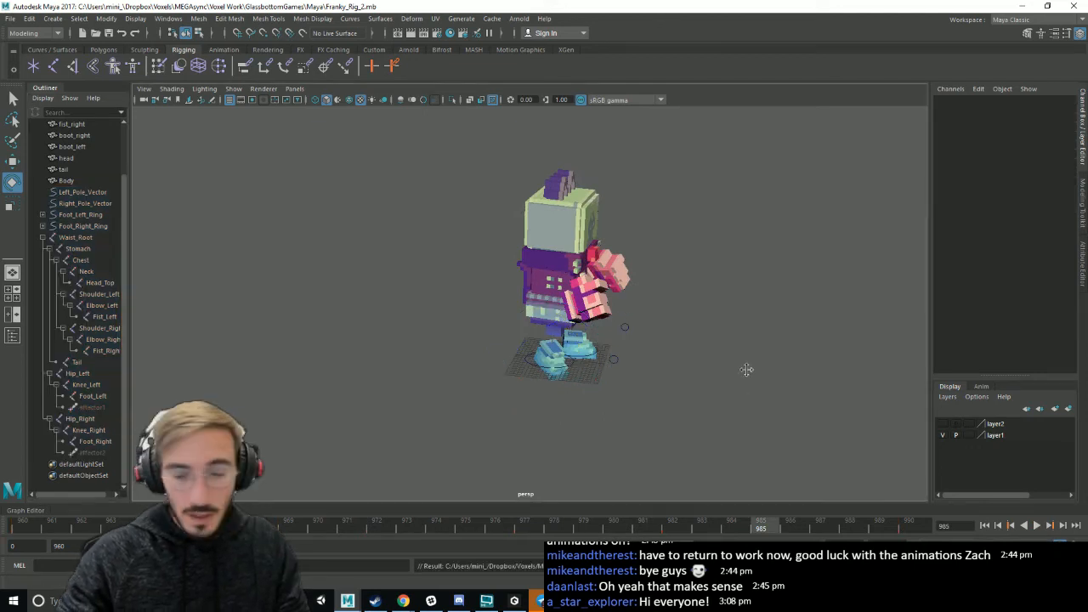
pyautogui.keyDown('alt'); pyautogui.moveTo(747, 369); pyautogui.dragTo(748, 397); pyautogui.keyUp('alt')
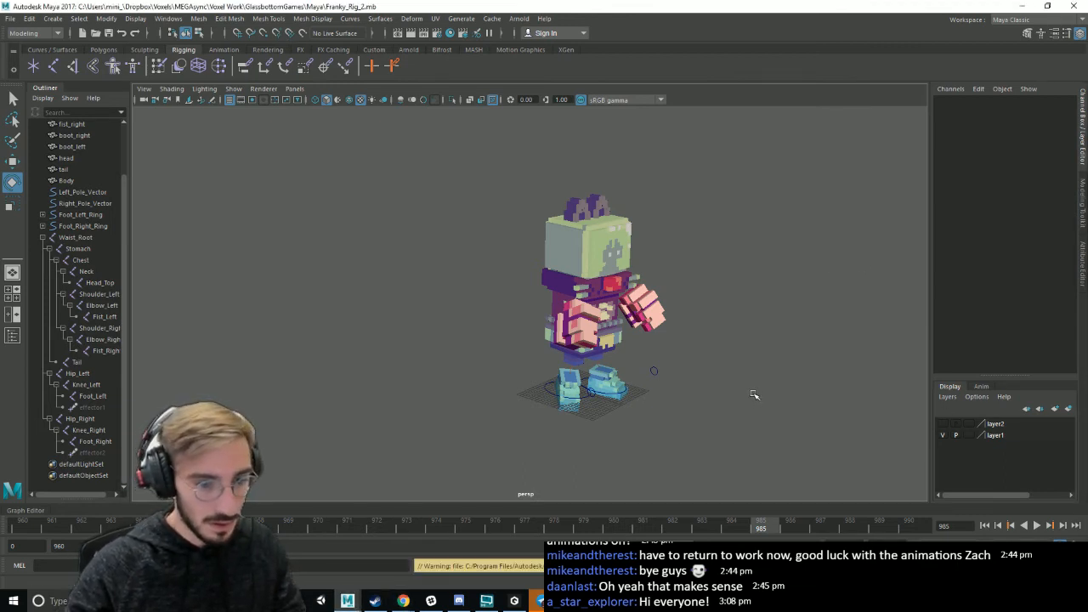
pyautogui.keyDown('alt'); pyautogui.moveTo(754, 394); pyautogui.dragTo(763, 406, button='middle'); pyautogui.keyUp('alt')
# - Export the whole scene as FBX to Enemy_Walk.fbx in Dropbox\Assets\Animations, replacing the existing file
pyautogui.click(9, 18)
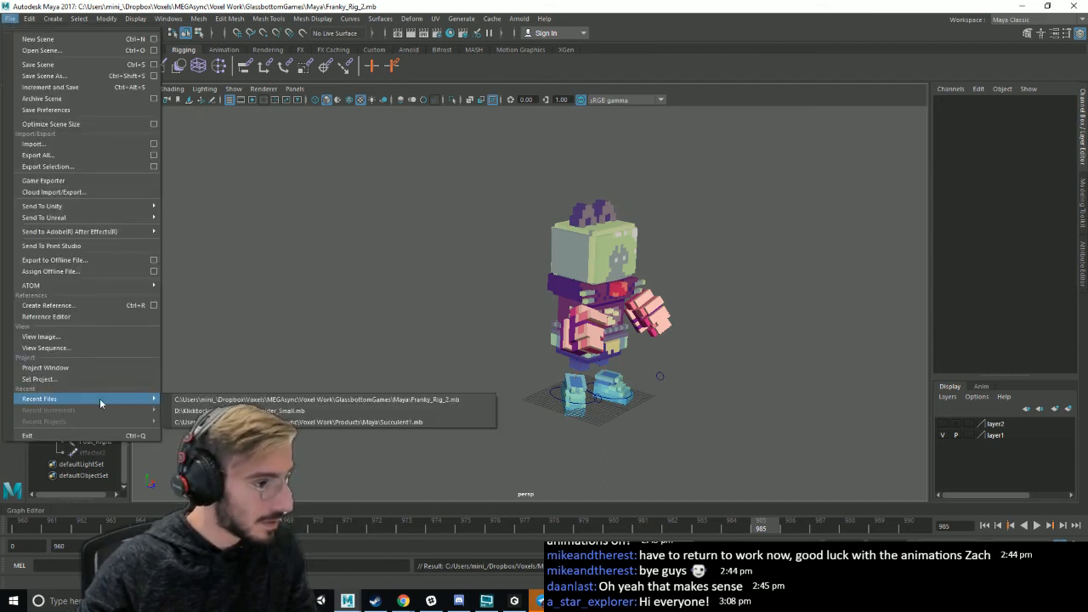
pyautogui.click(346, 317)
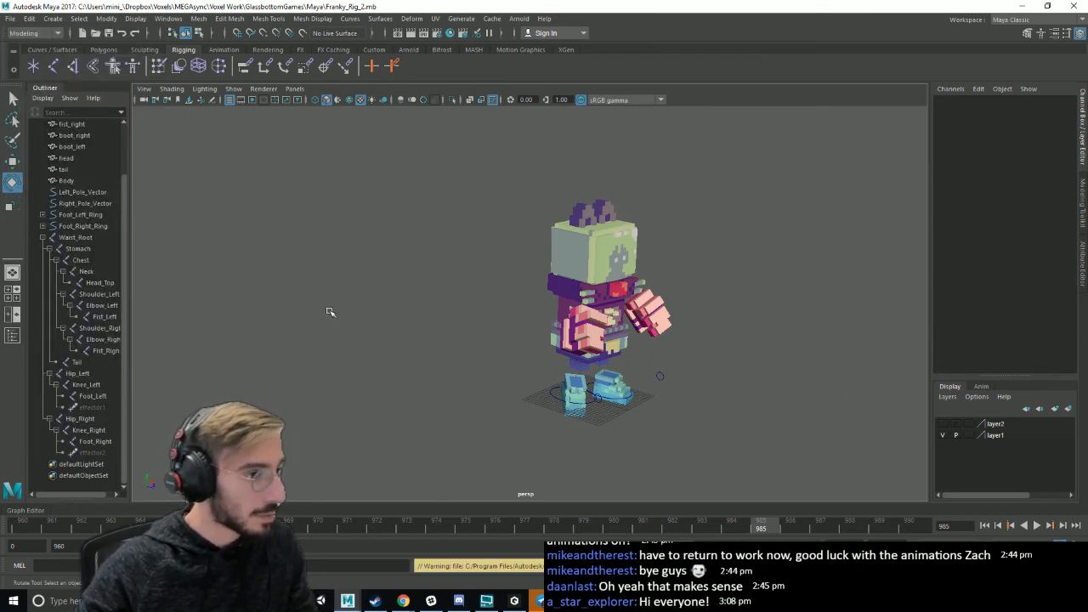
pyautogui.click(9, 19)
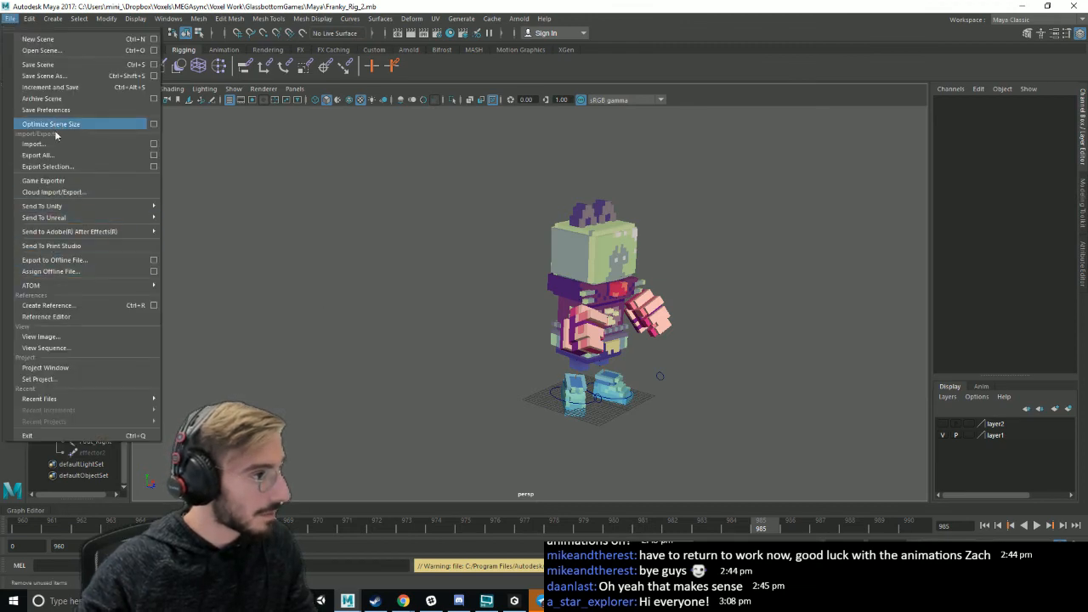
pyautogui.click(51, 155)
pyautogui.click(626, 195)
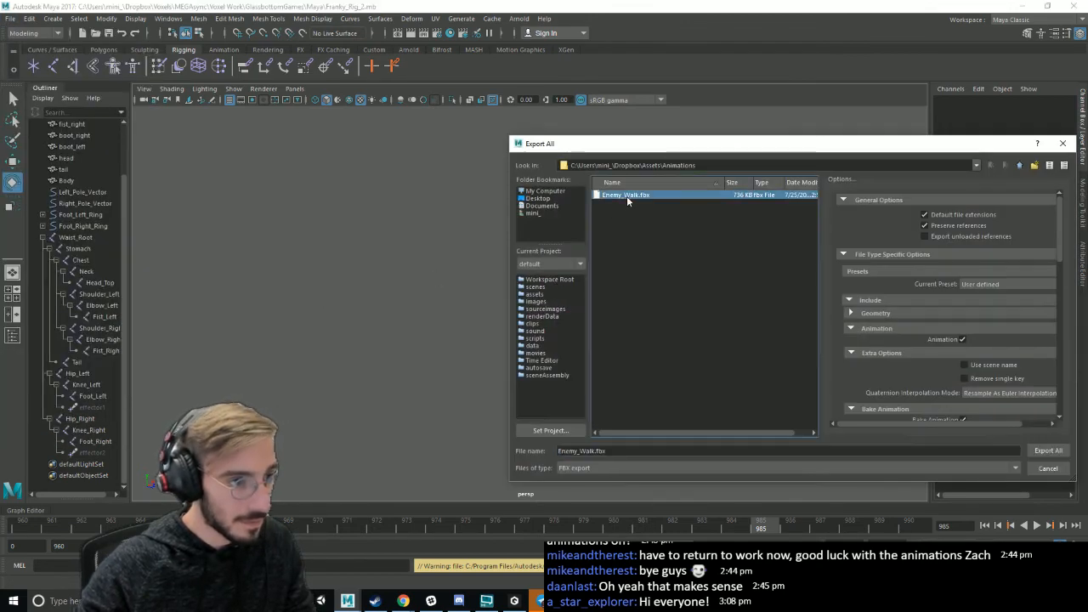
pyautogui.click(1048, 451)
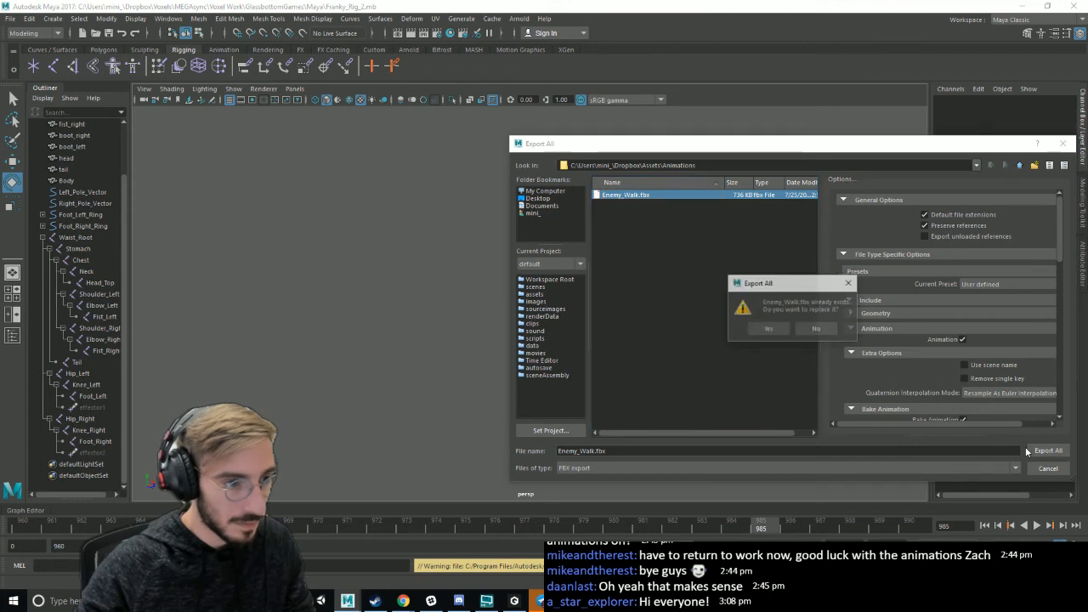
pyautogui.click(769, 329)
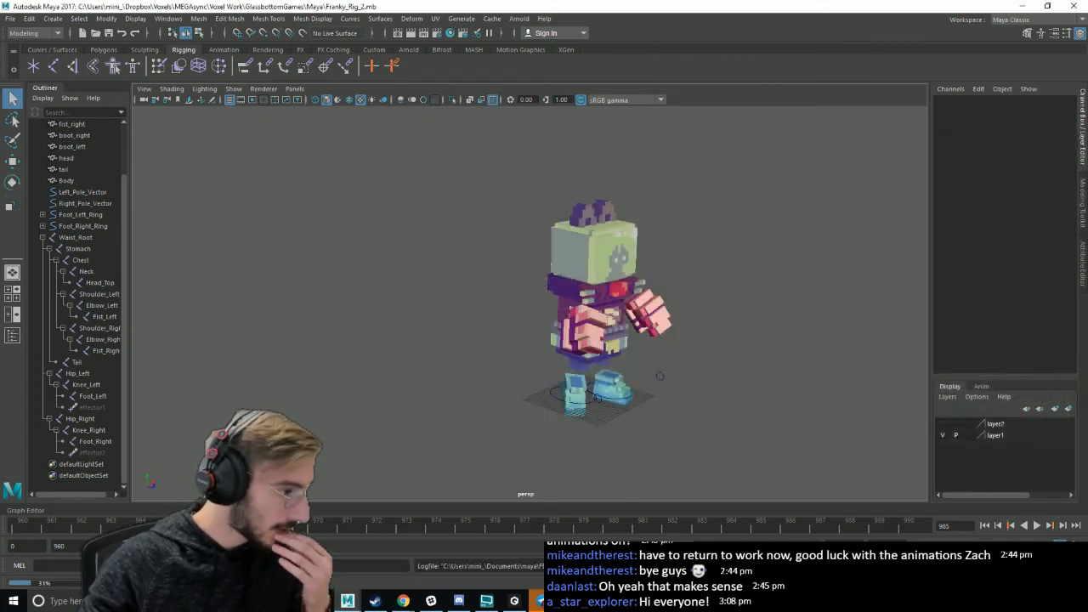
pyautogui.click(627, 491)
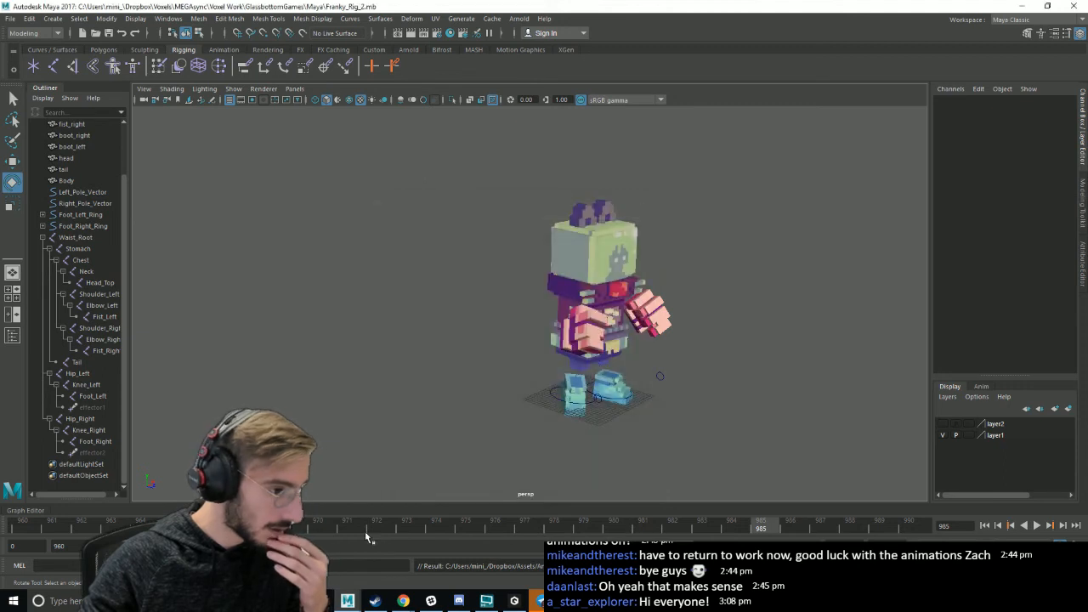
# - Set a key at frame 990 on everything from Left_Pole_Vector to effector2, then clear the selection and save the scene
pyautogui.hotkey('alt', 'v')
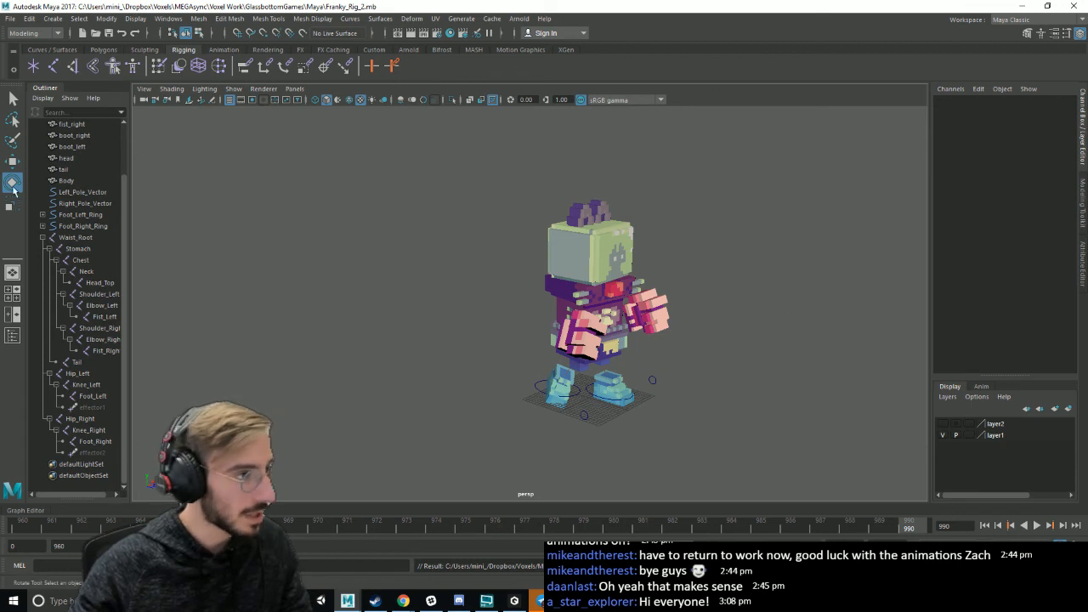
pyautogui.click(77, 193)
pyautogui.keyDown('shift'); pyautogui.click(92, 453); pyautogui.keyUp('shift')
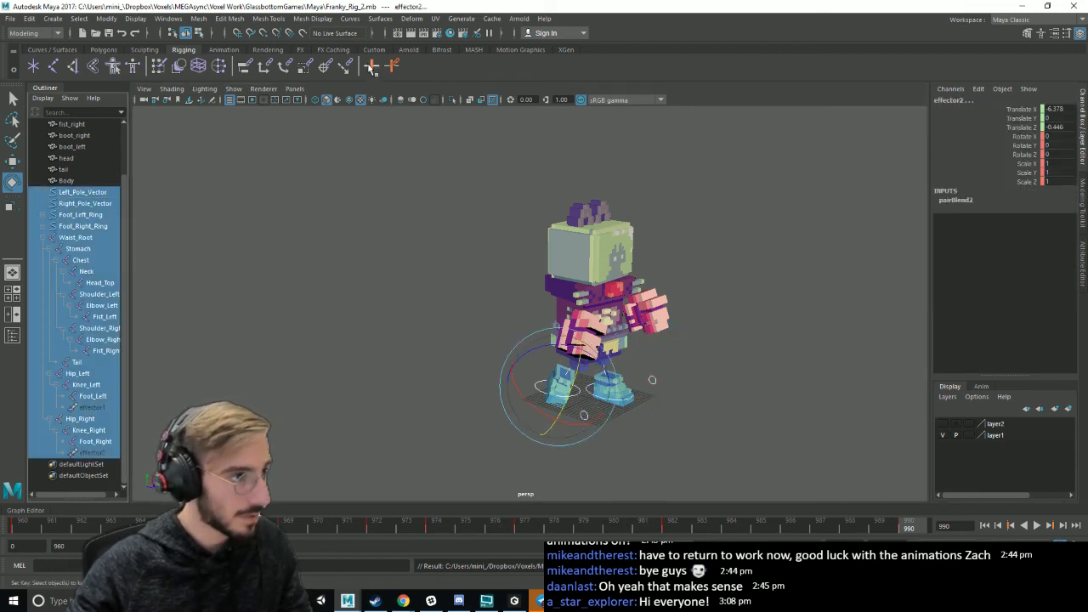
pyautogui.press('s')
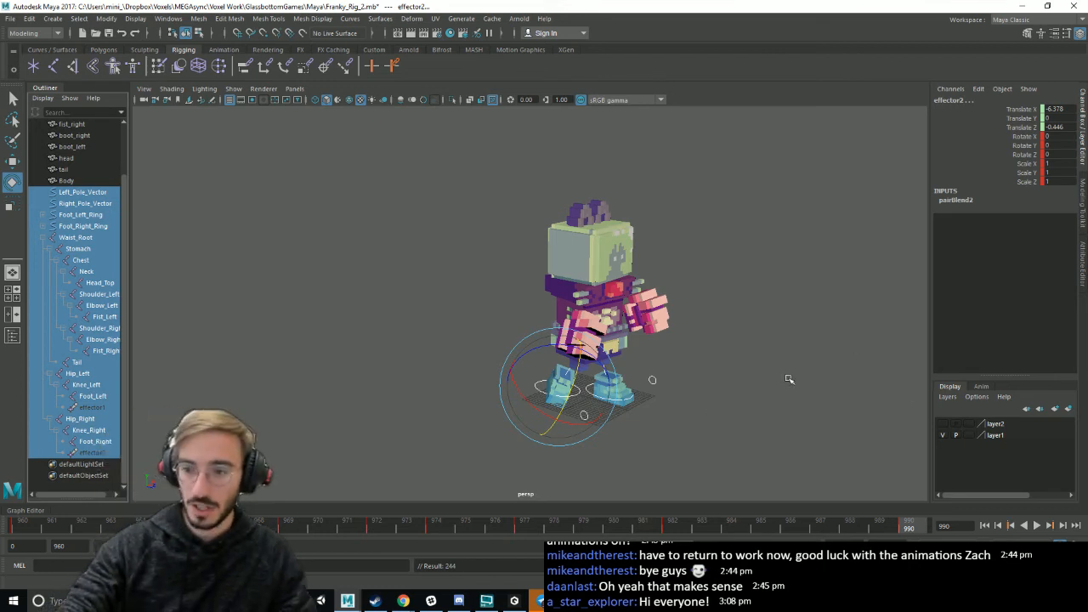
pyautogui.keyDown('alt'); pyautogui.moveTo(742, 385); pyautogui.dragTo(725, 391); pyautogui.keyUp('alt')
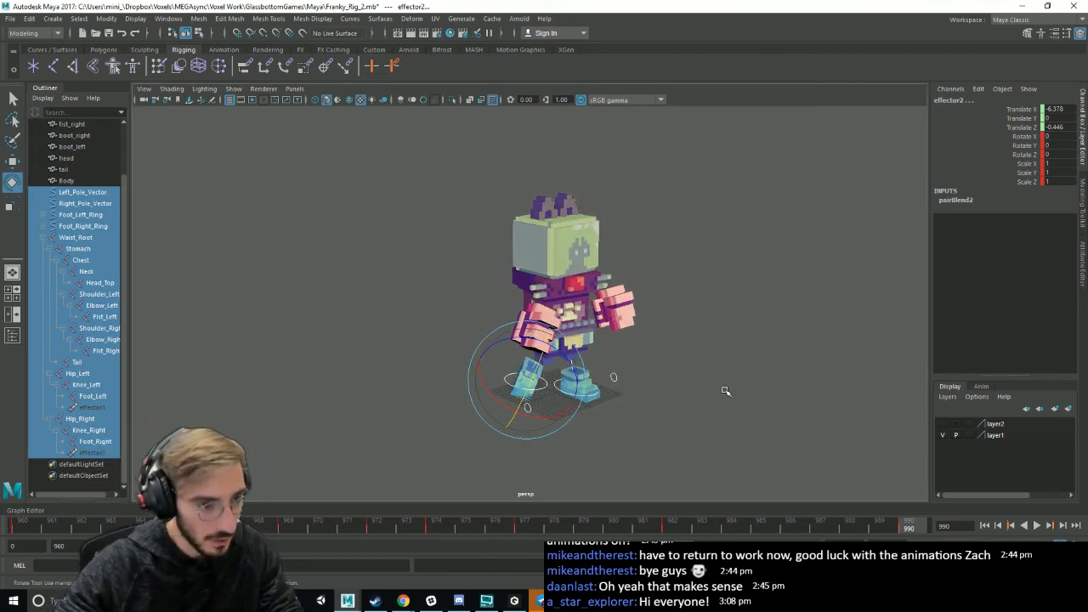
pyautogui.click(726, 391)
pyautogui.hotkey('ctrl', 's')
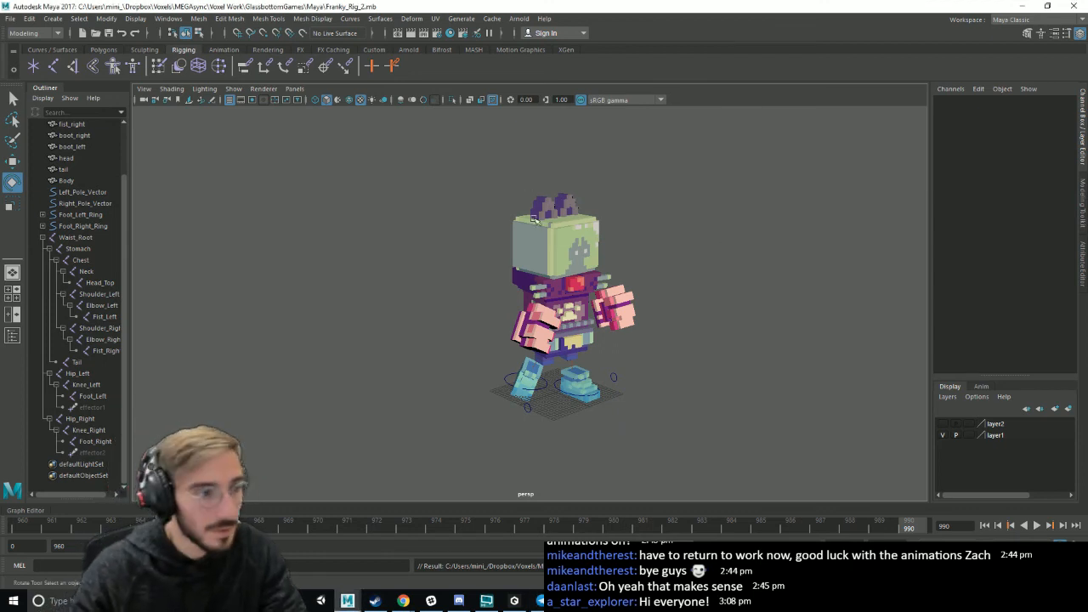
# - Save the scene, go to frame 1000 and extend the visible time range back to frame 743
pyautogui.keyDown('alt'); pyautogui.moveTo(701, 345); pyautogui.dragTo(704, 350, button='middle'); pyautogui.keyUp('alt')
pyautogui.keyDown('alt'); pyautogui.moveTo(704, 350); pyautogui.dragTo(668, 289); pyautogui.keyUp('alt')
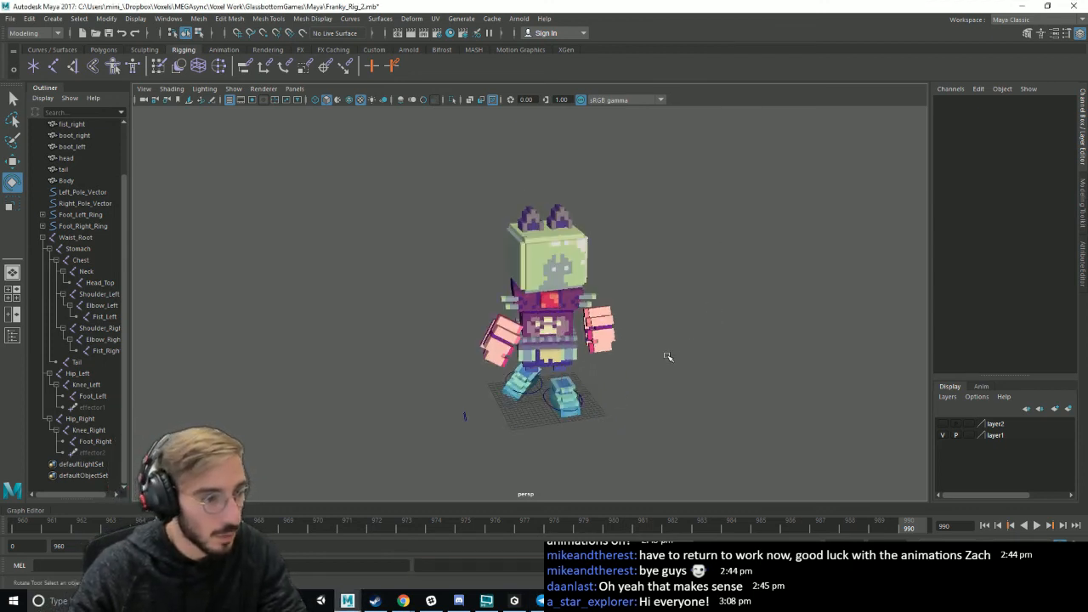
pyautogui.hotkey('ctrl', 's')
pyautogui.moveTo(822, 546); pyautogui.dragTo(833, 546)
pyautogui.click(823, 530)
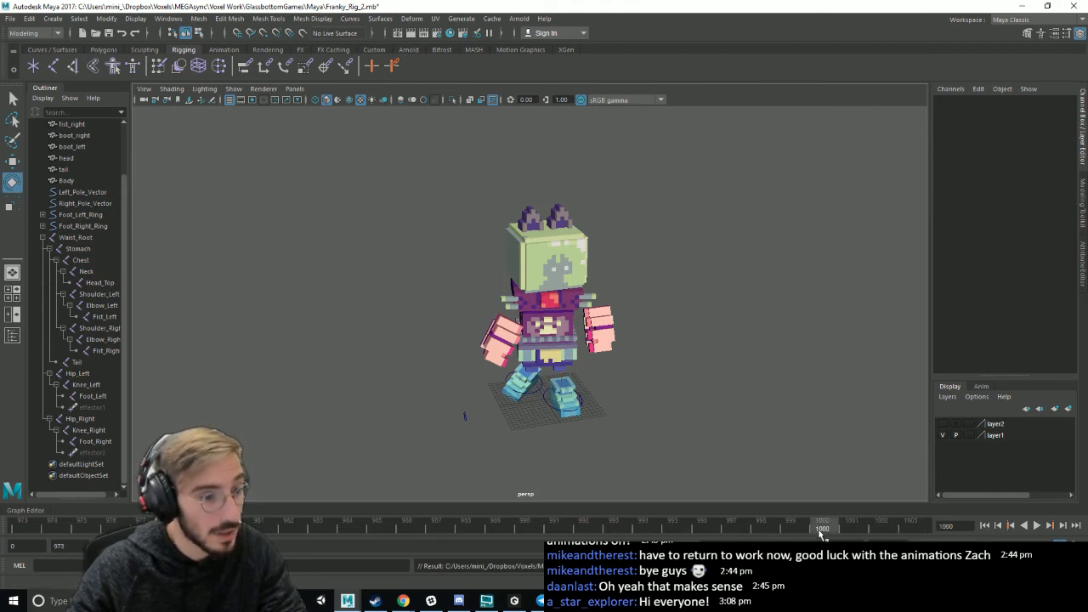
pyautogui.moveTo(821, 547); pyautogui.dragTo(752, 547)
pyautogui.moveTo(624, 546); pyautogui.dragTo(538, 546)
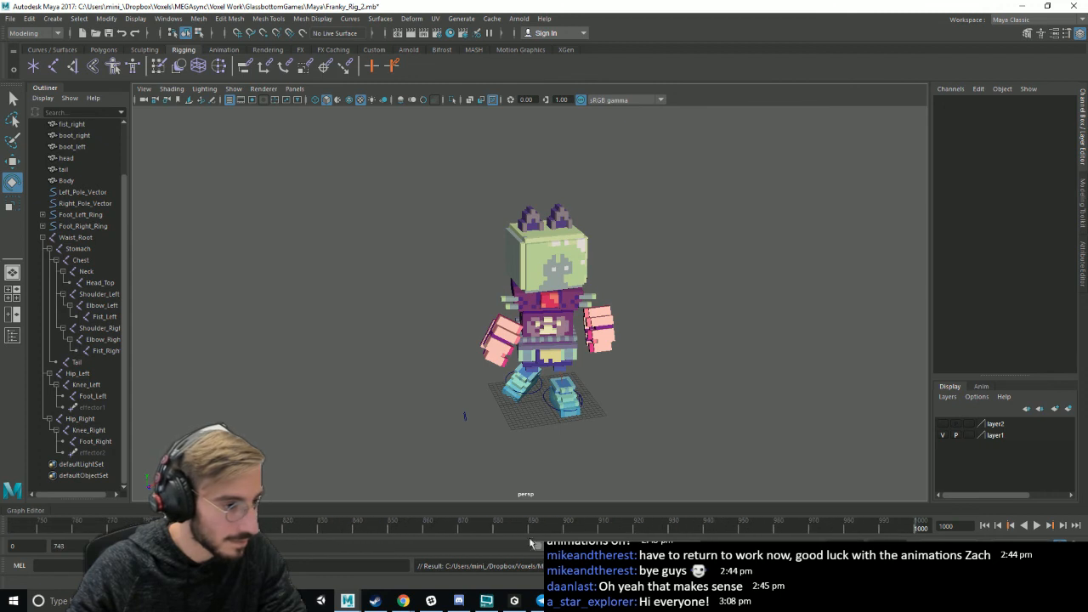
# - Copy the frame 820 keys of everything from Left_Pole_Vector to effector2, paste them at frame 1000 and save the scene
pyautogui.moveTo(475, 525); pyautogui.dragTo(284, 528)
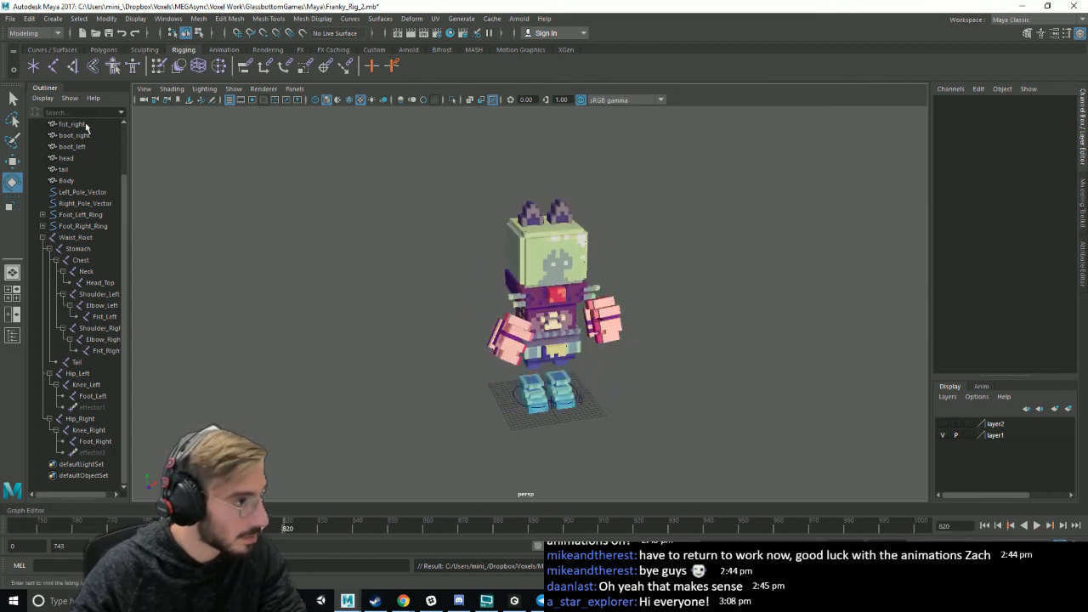
pyautogui.click(83, 193)
pyautogui.keyDown('shift'); pyautogui.click(96, 454); pyautogui.keyUp('shift')
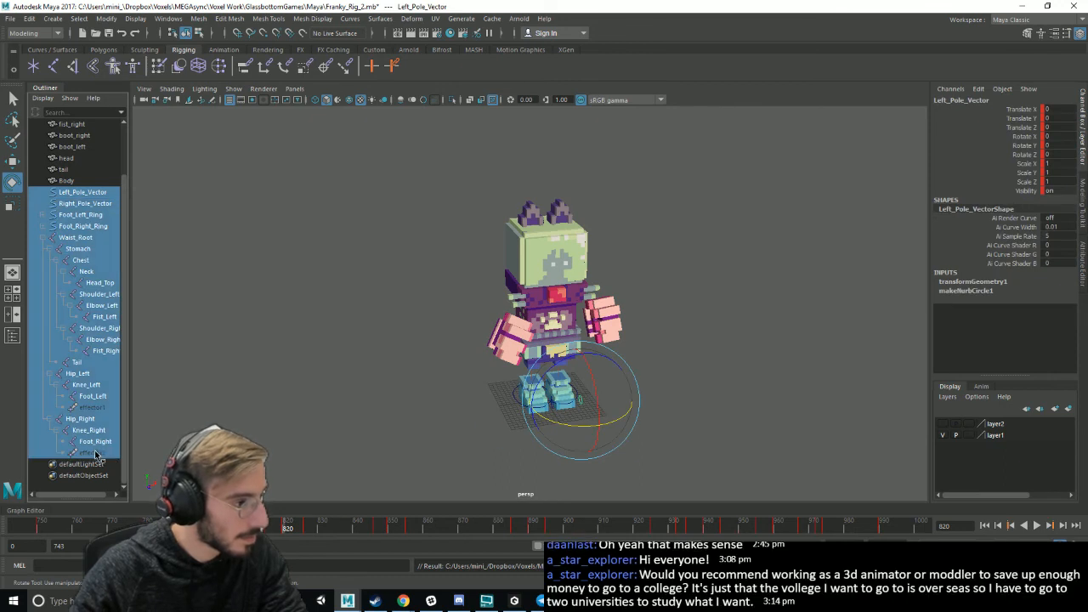
pyautogui.rightClick(285, 530)
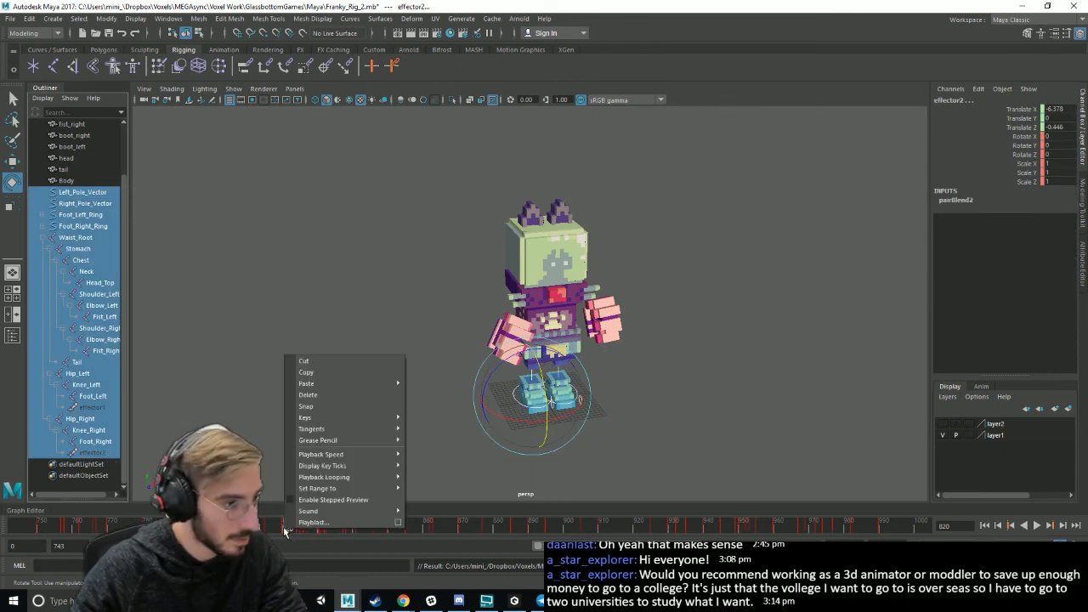
pyautogui.click(308, 372)
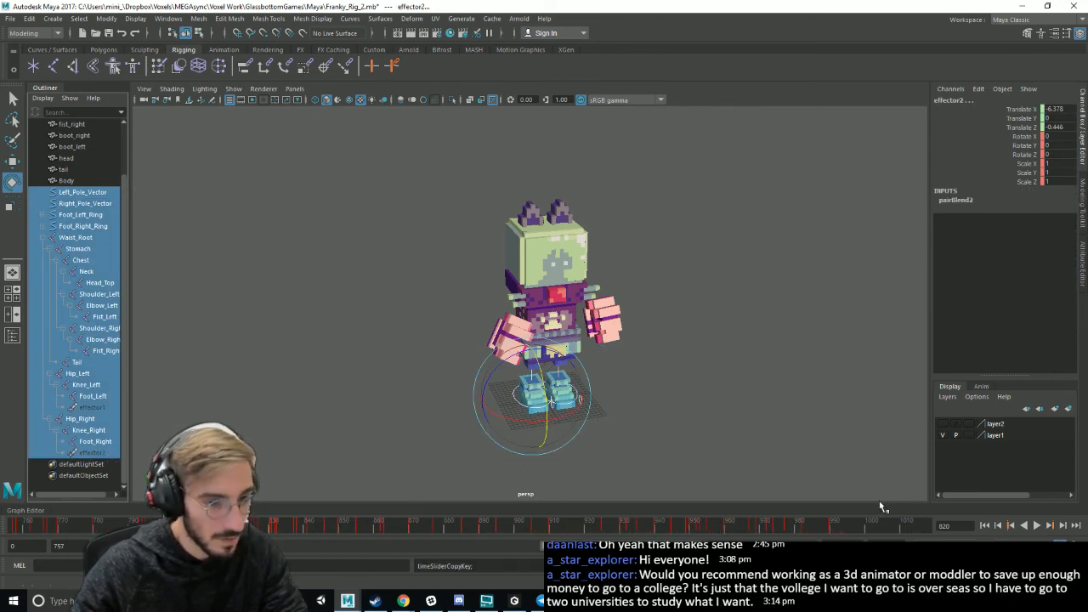
pyautogui.click(871, 527)
pyautogui.rightClick(872, 527)
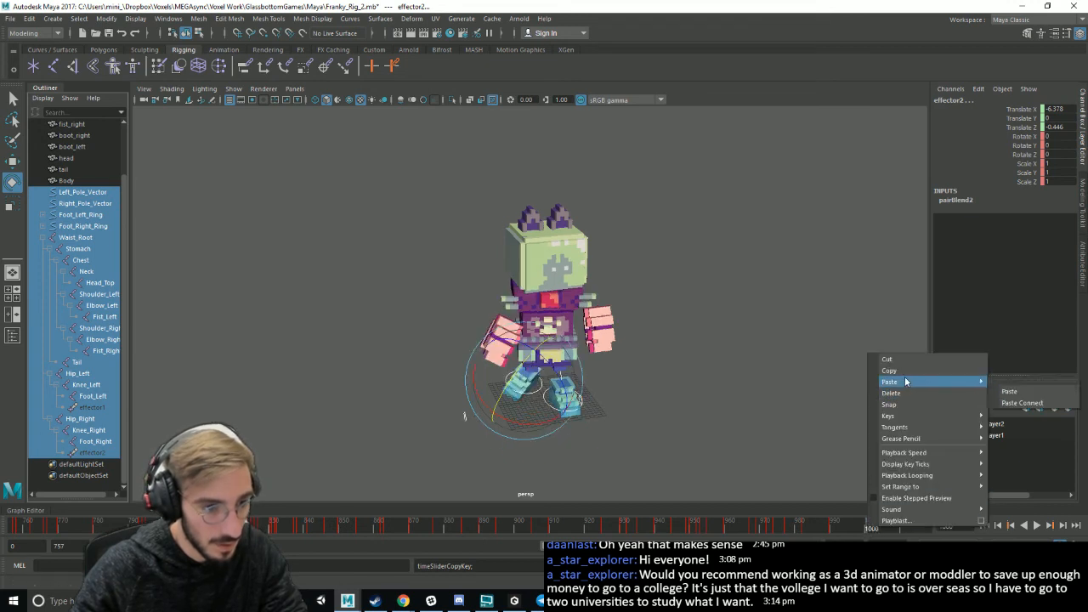
pyautogui.click(1017, 390)
pyautogui.click(718, 405)
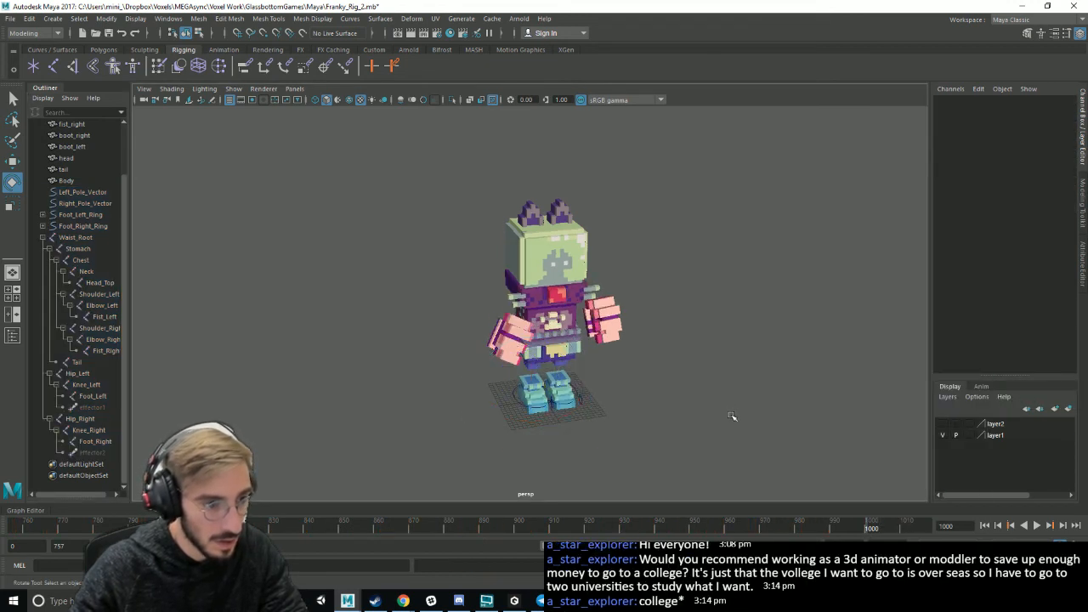
pyautogui.hotkey('ctrl', 's')
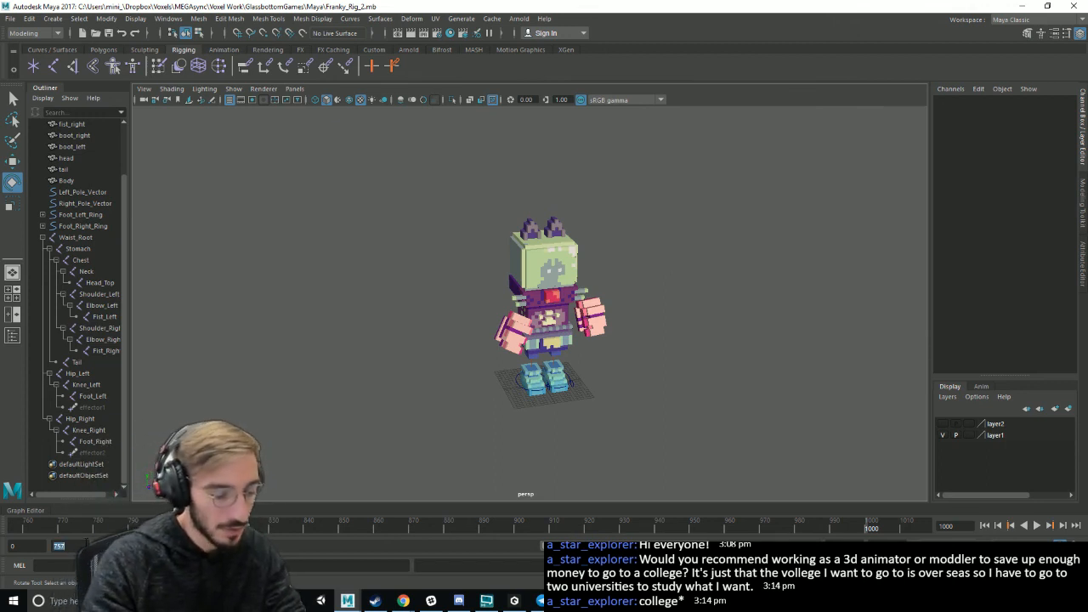
# - Set the playback range to frames 1000 through 1030 and save the scene
pyautogui.press('Return')
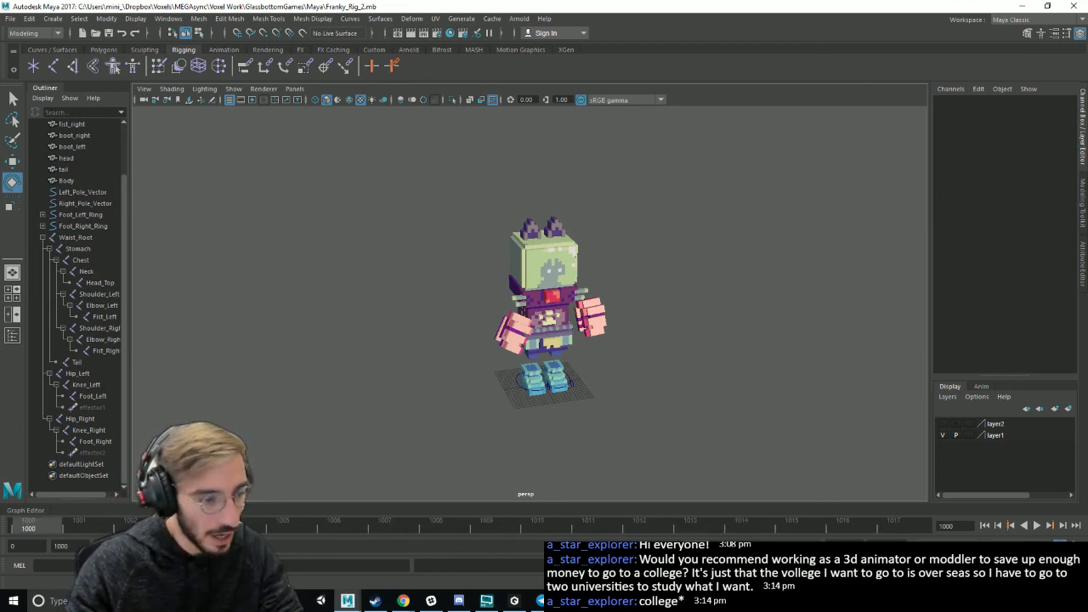
pyautogui.moveTo(731, 547); pyautogui.dragTo(740, 547)
pyautogui.hotkey('ctrl', 's')
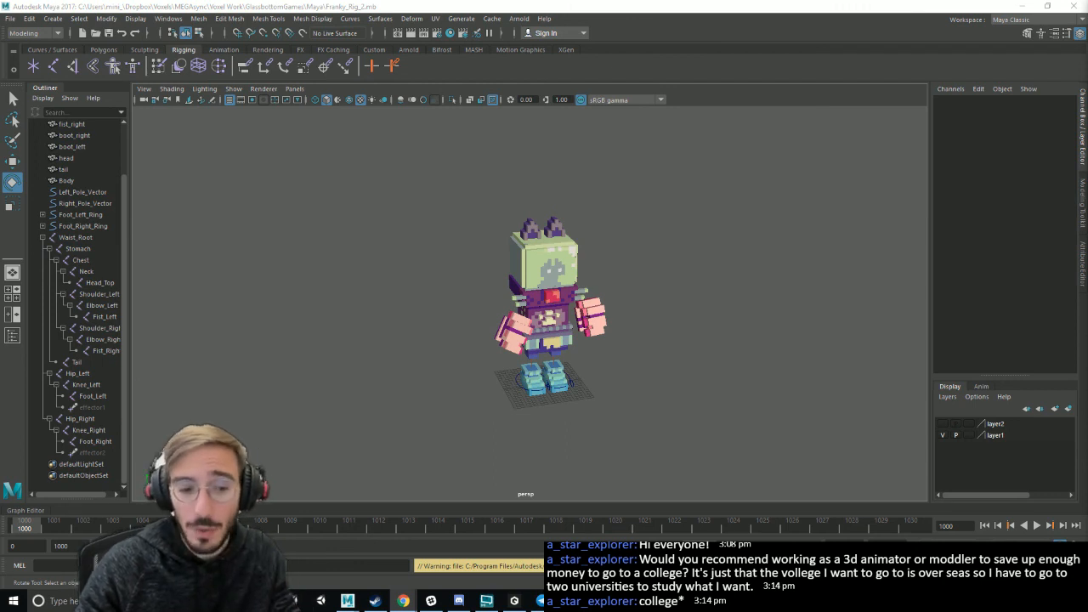
pyautogui.click(1074, 601)
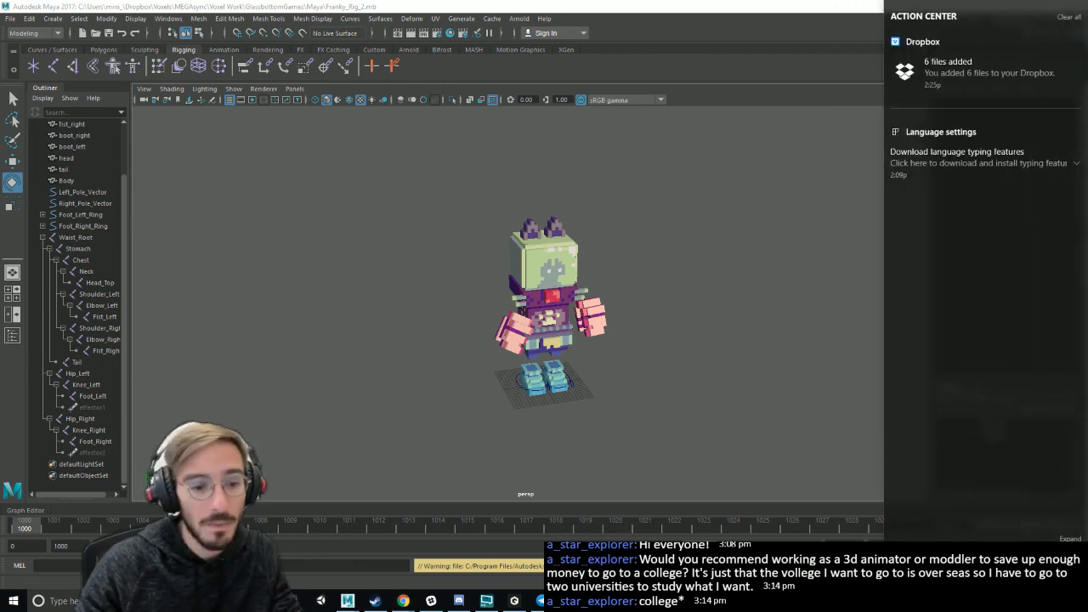
pyautogui.click(1074, 602)
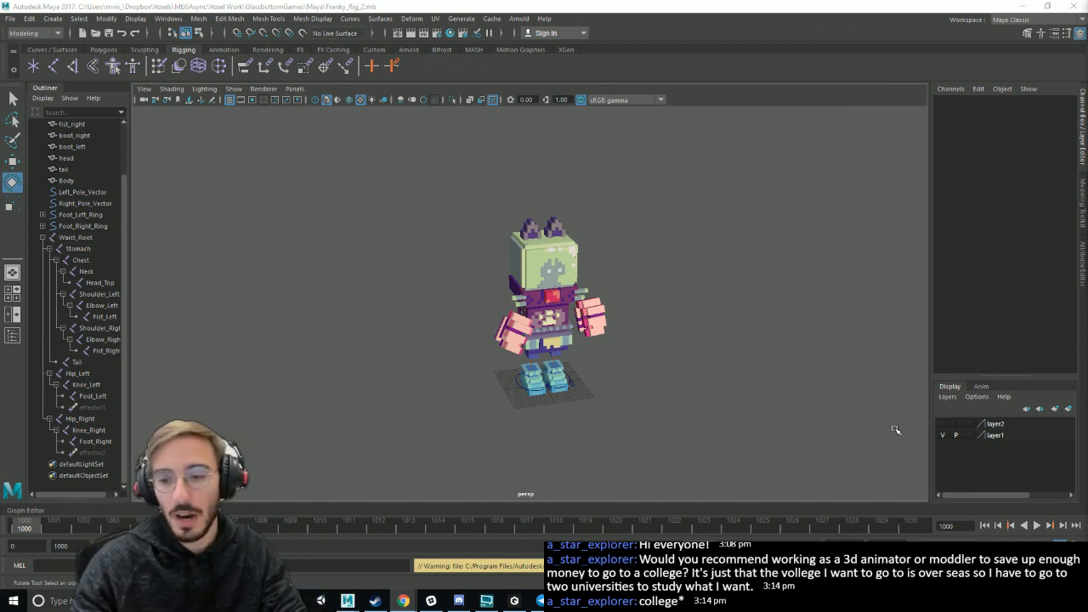
# - Examine the character's starting pose at frame 1000 up close with nothing selected, and save the scene
pyautogui.click(699, 331)
pyautogui.keyDown('alt'); pyautogui.moveTo(699, 331); pyautogui.dragTo(710, 371, button='right'); pyautogui.keyUp('alt')
pyautogui.hotkey('ctrl', 's')
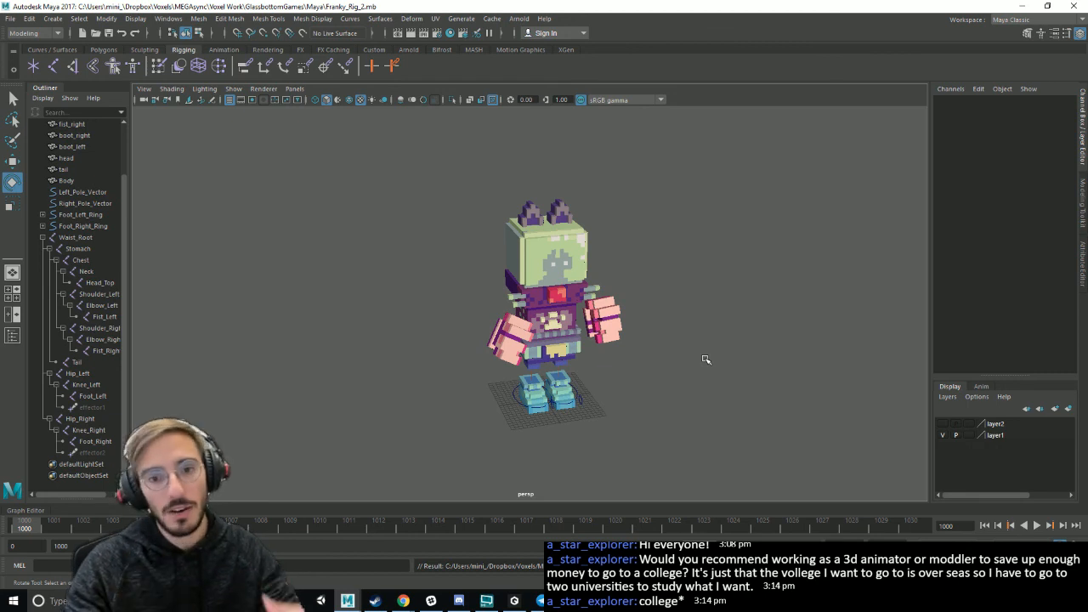
pyautogui.scroll(2, 717, 342)
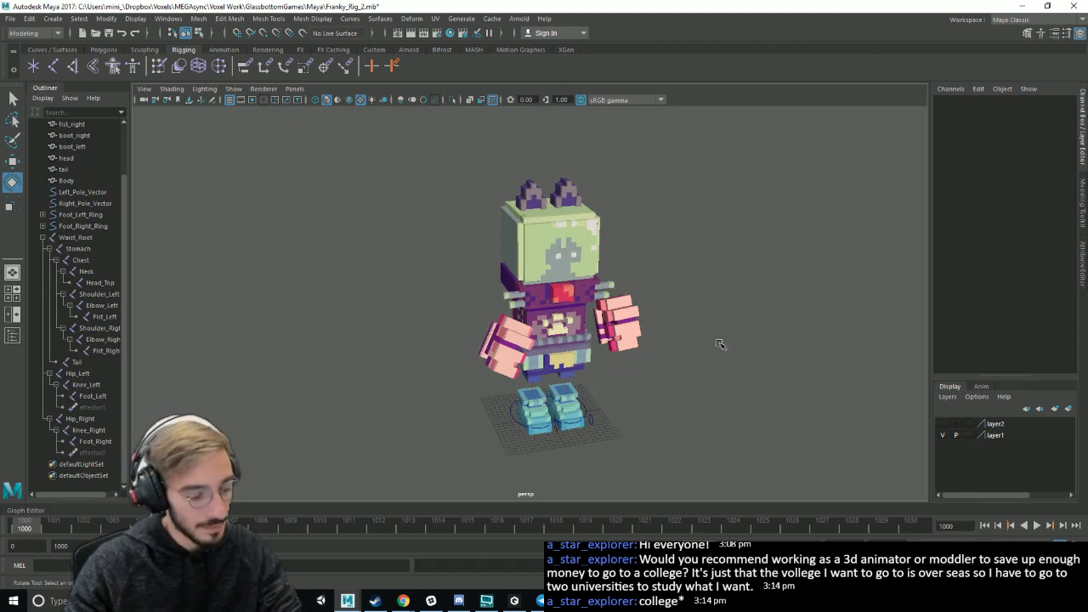
pyautogui.scroll(1, 610, 411)
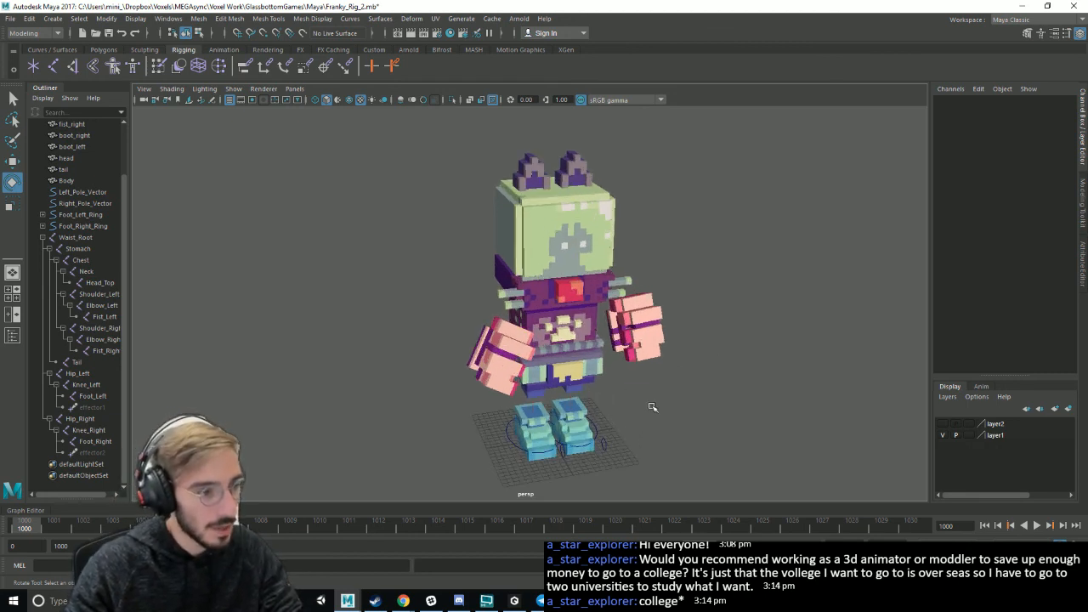
pyautogui.scroll(2, 650, 400)
pyautogui.hotkey('ctrl', 's')
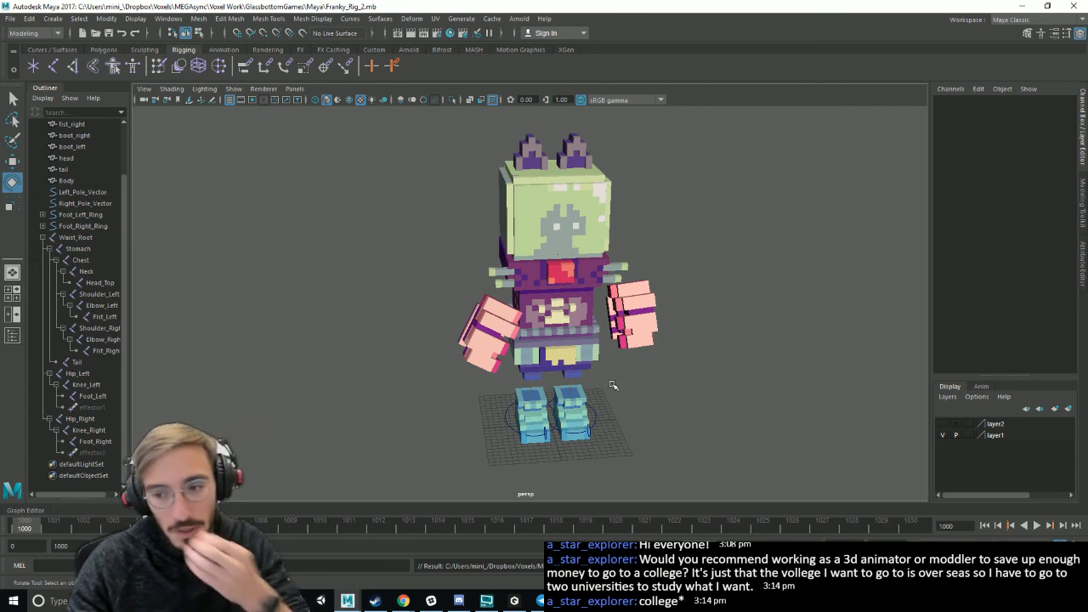
pyautogui.click(686, 423)
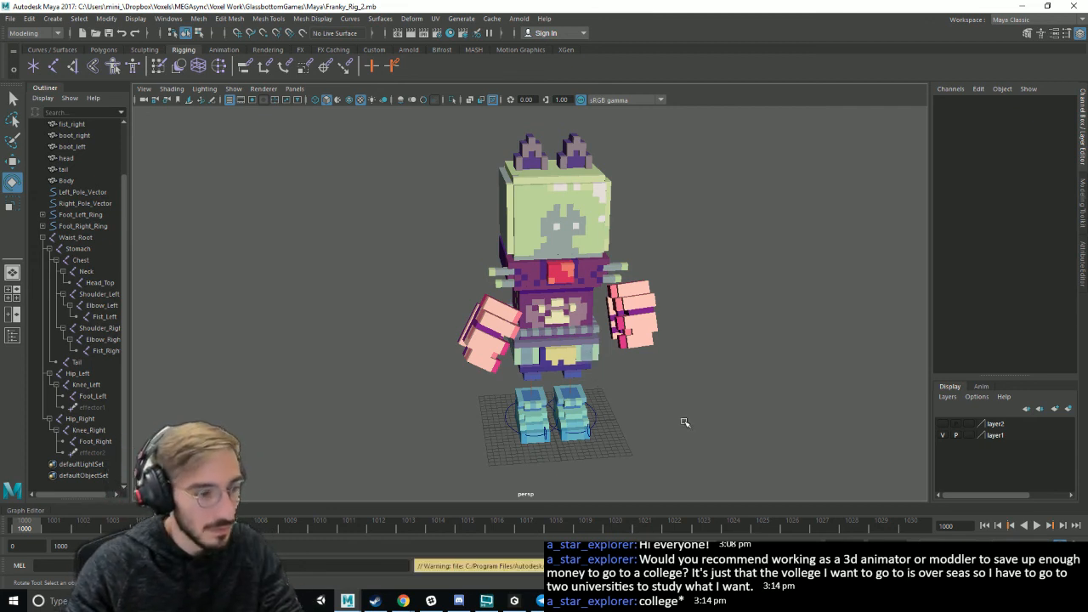
pyautogui.keyDown('alt'); pyautogui.moveTo(645, 419); pyautogui.dragTo(659, 416, button='middle'); pyautogui.keyUp('alt')
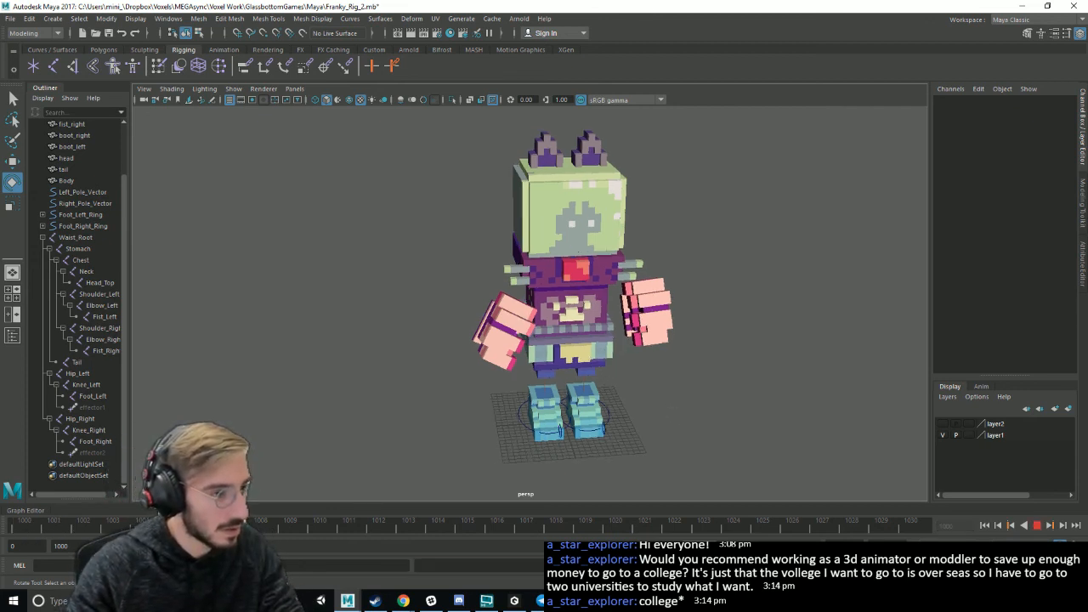
pyautogui.hotkey('ctrl', 's')
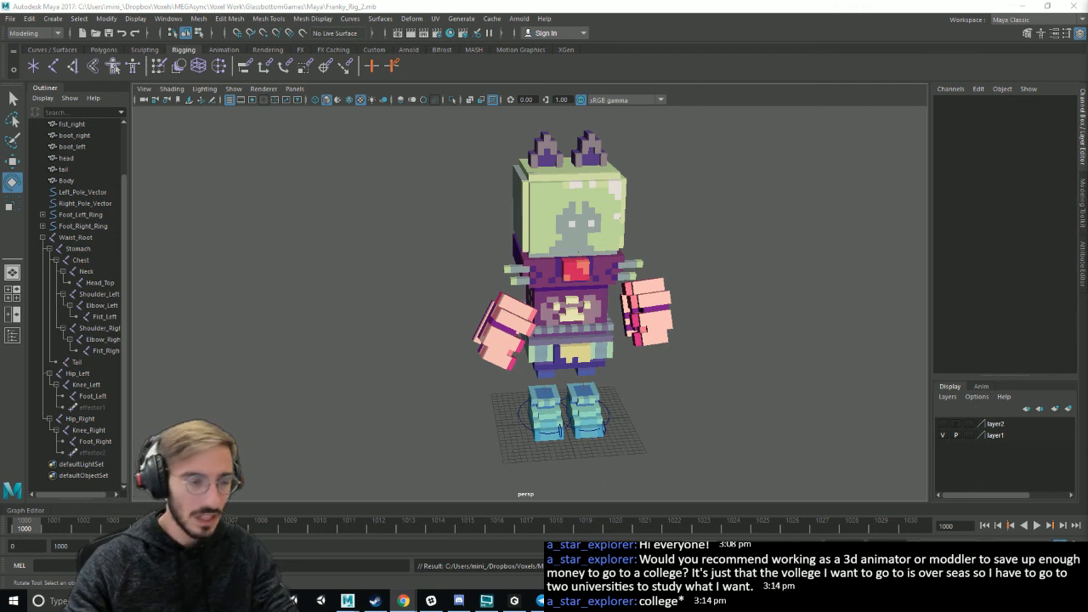
pyautogui.click(792, 408)
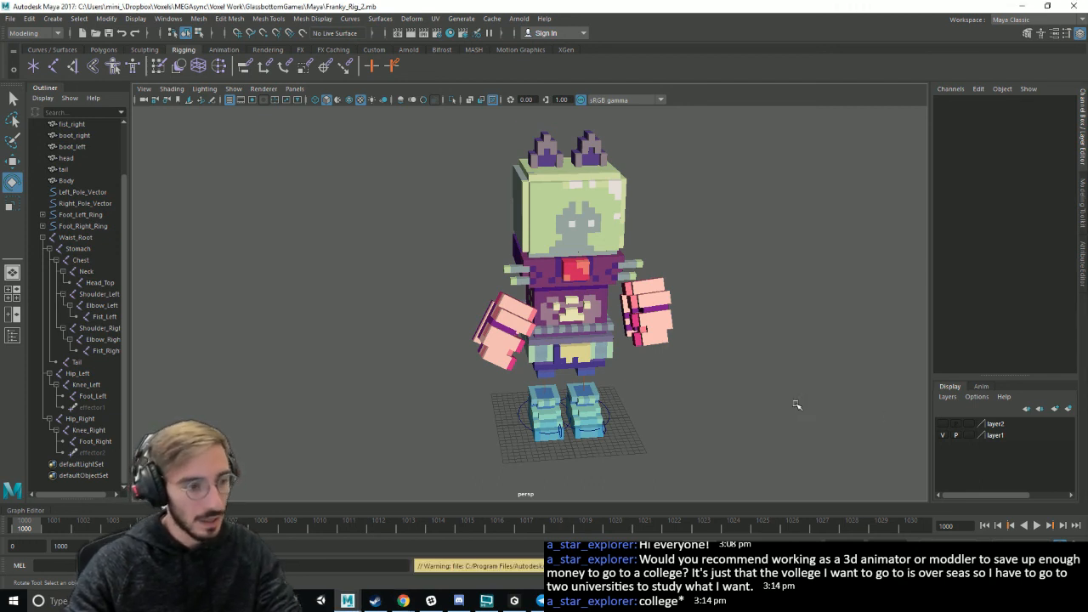